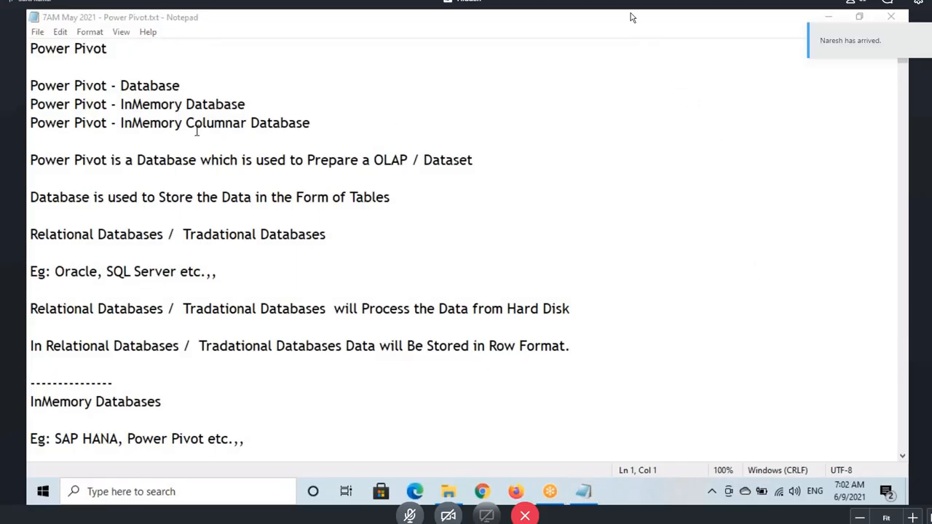
Open DAX Functions - Date and Time.txt from the DAX folder in a maximized window and copy its full text.
{"action": "left_click", "coordinate": [93, 105]}
{"action": "scroll", "coordinate": [188, 287], "scroll_direction": "down", "scroll_amount": 8}
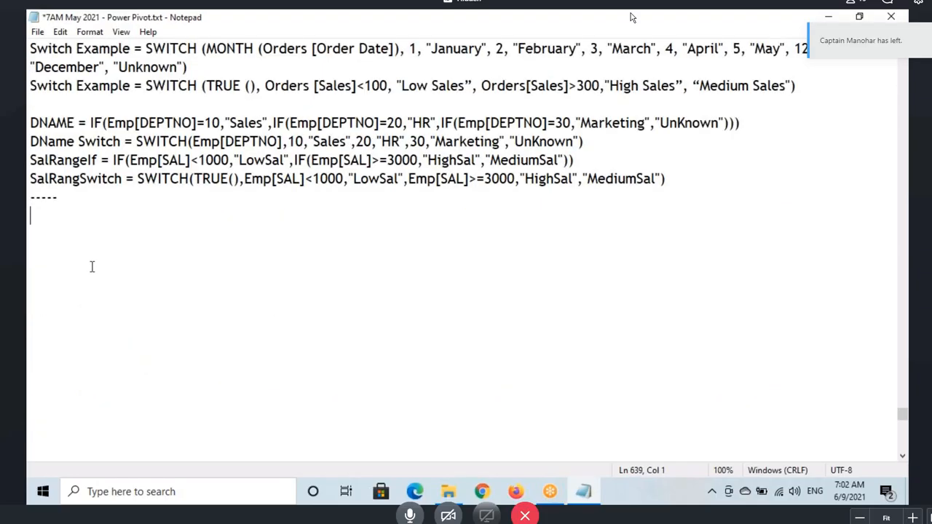
{"action": "key", "text": "alt+Tab"}
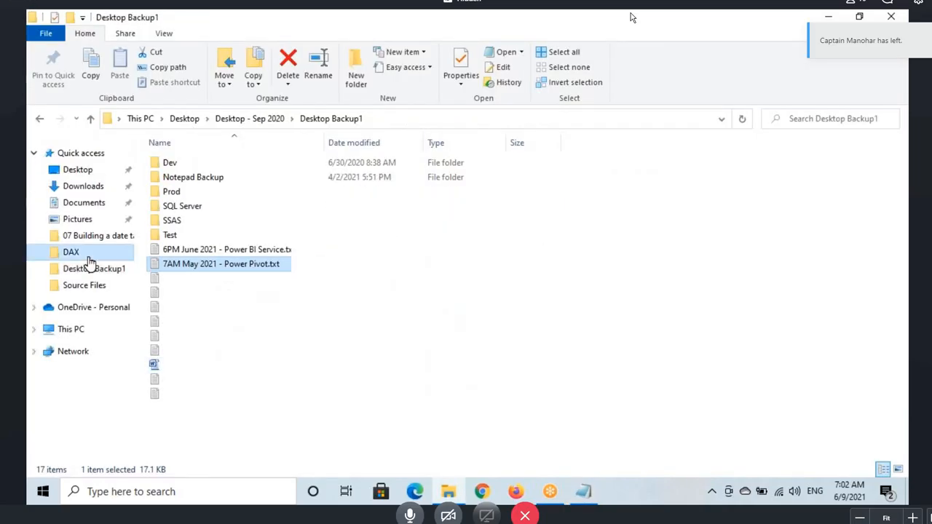
{"action": "left_click", "coordinate": [64, 254]}
{"action": "scroll", "coordinate": [280, 348], "scroll_direction": "down", "scroll_amount": 2}
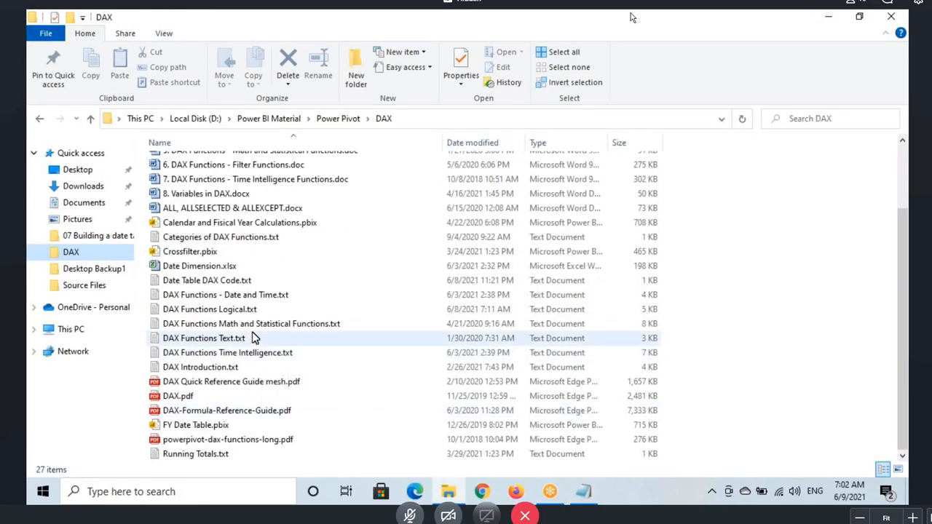
{"action": "left_click", "coordinate": [255, 297]}
{"action": "left_click", "coordinate": [255, 305]}
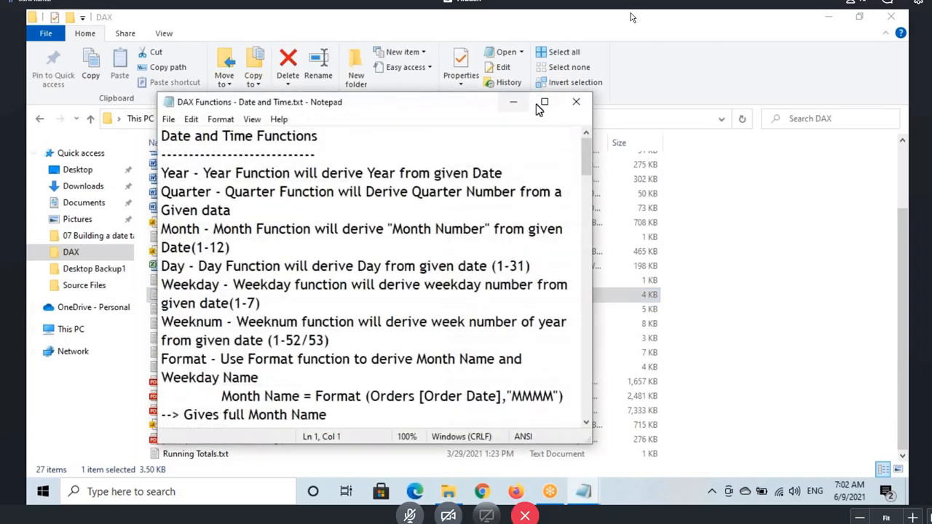
{"action": "left_click", "coordinate": [544, 99]}
{"action": "key", "text": "ctrl+End"}
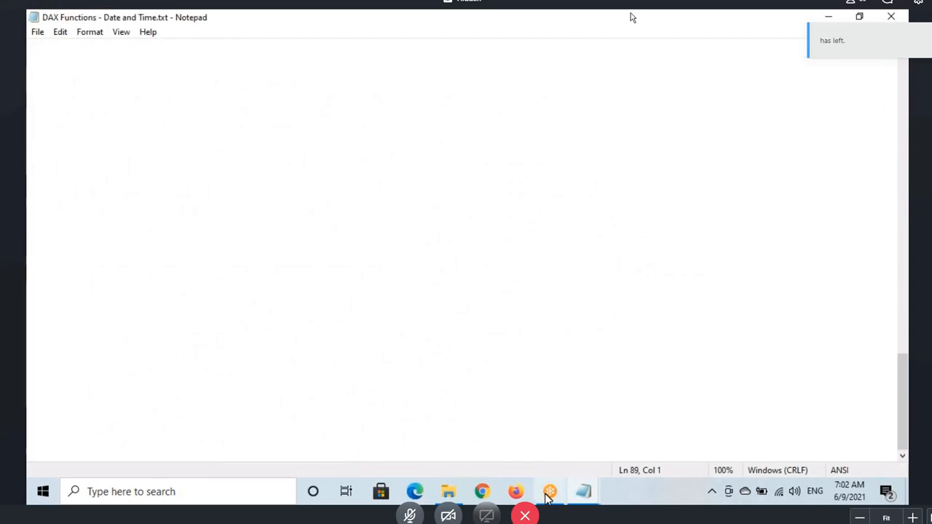
Paste the Date and Time Functions notes below the SWITCH examples in the 7AM May 2021 - Power Pivot notes and close the source file.
{"action": "mouse_move", "coordinate": [583, 491]}
{"action": "left_click", "coordinate": [525, 450]}
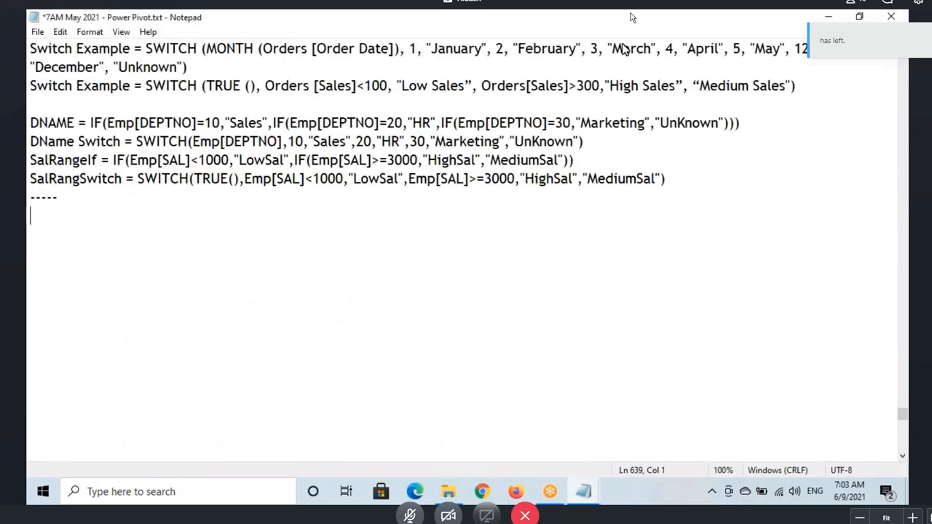
{"action": "left_click", "coordinate": [52, 235]}
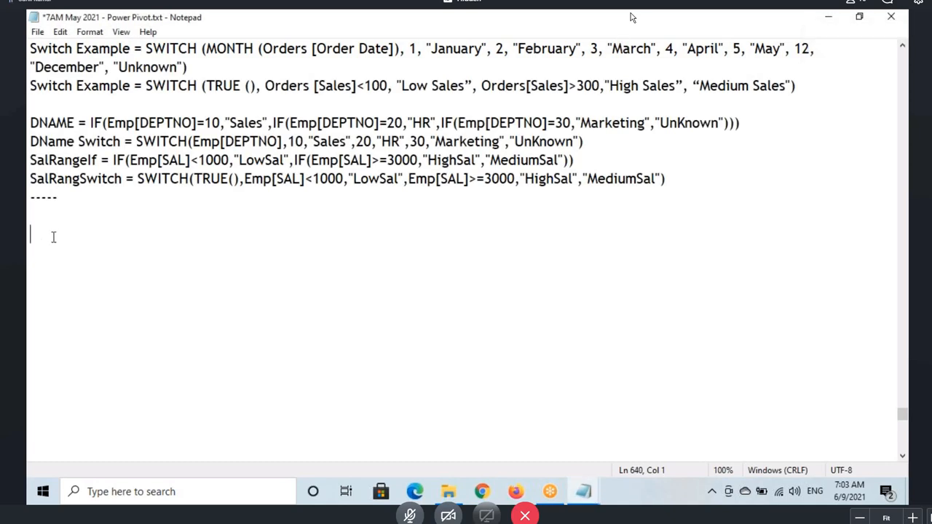
{"action": "key", "text": "Page_Down"}
{"action": "key", "text": "Page_Down"}
{"action": "key", "text": "Page_Down"}
{"action": "key", "text": "Page_Down"}
{"action": "scroll", "coordinate": [122, 260], "scroll_direction": "up", "scroll_amount": 20}
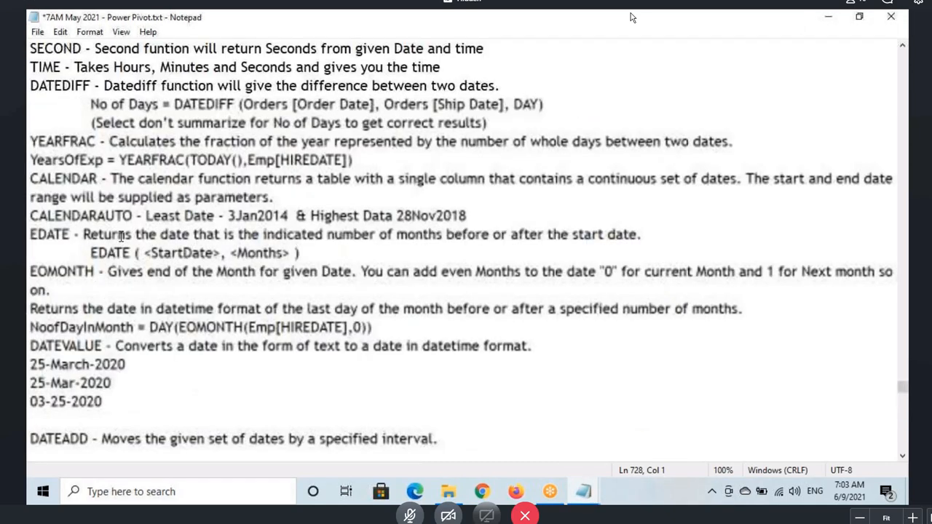
{"action": "scroll", "coordinate": [121, 237], "scroll_direction": "up", "scroll_amount": 1}
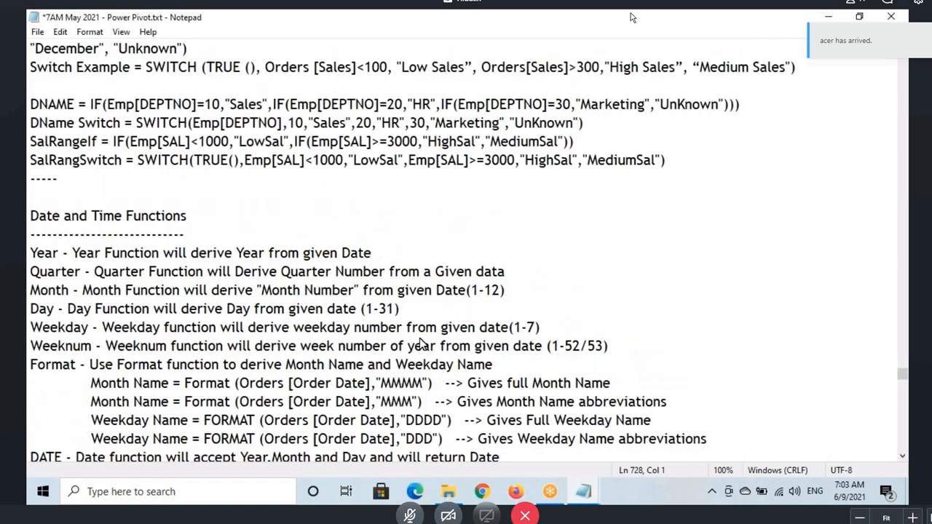
{"action": "key", "text": "alt+Tab"}
{"action": "left_click", "coordinate": [895, 19]}
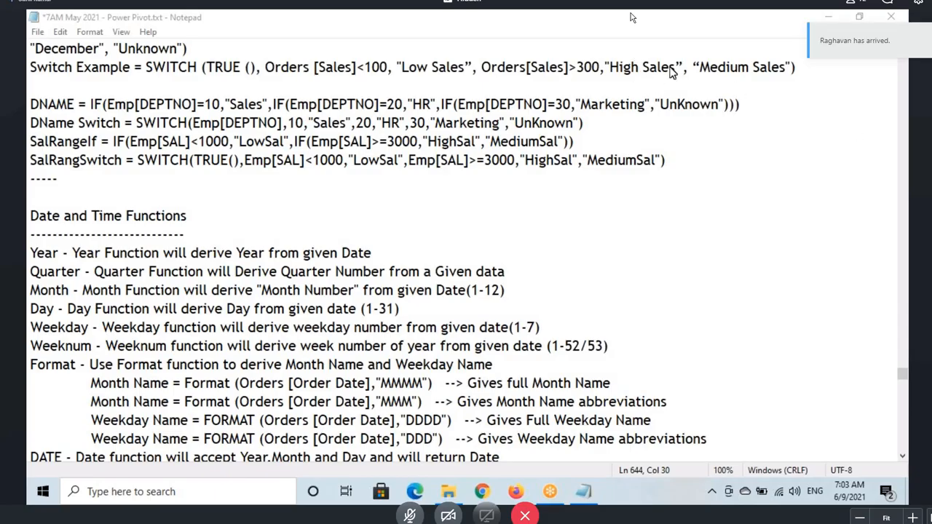
Switch to Power BI Desktop with a blank report and show the model view with the Properties pane collapsed.
{"action": "key", "text": "super+d"}
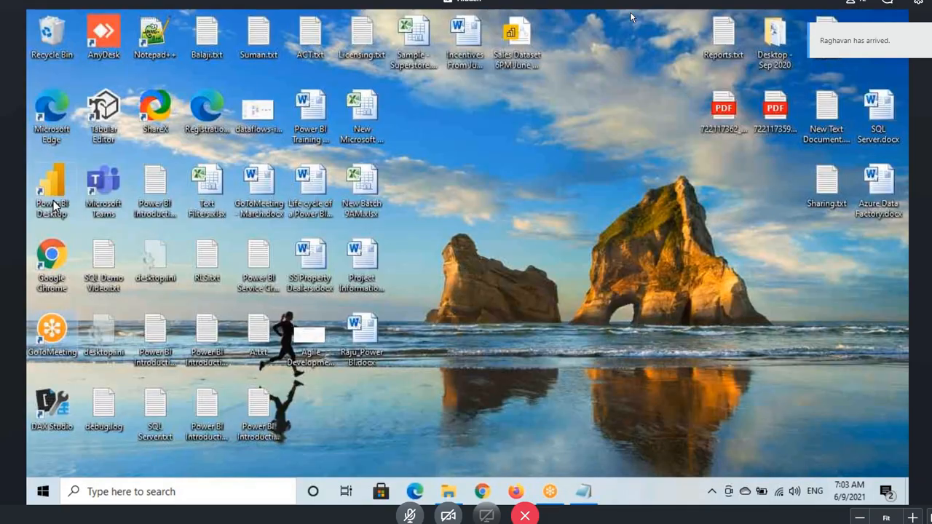
{"action": "double_click", "coordinate": [53, 204]}
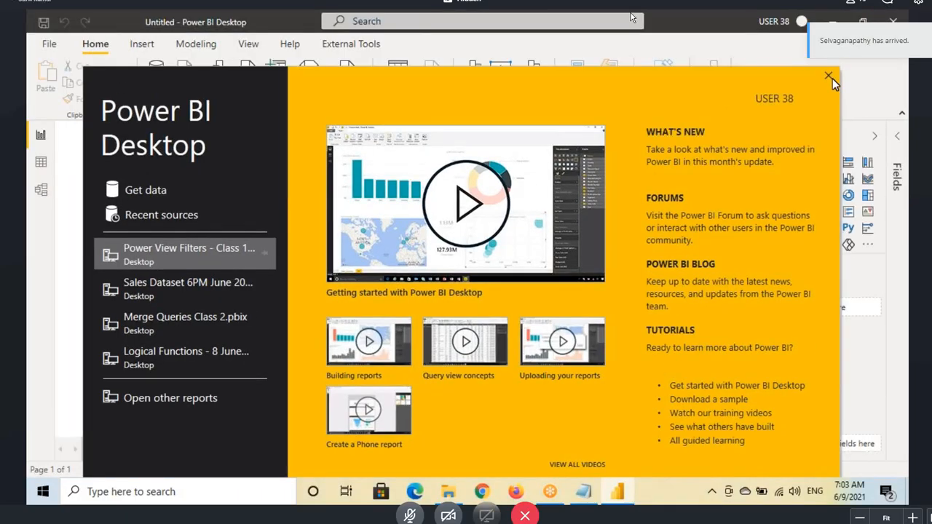
{"action": "left_click", "coordinate": [832, 77]}
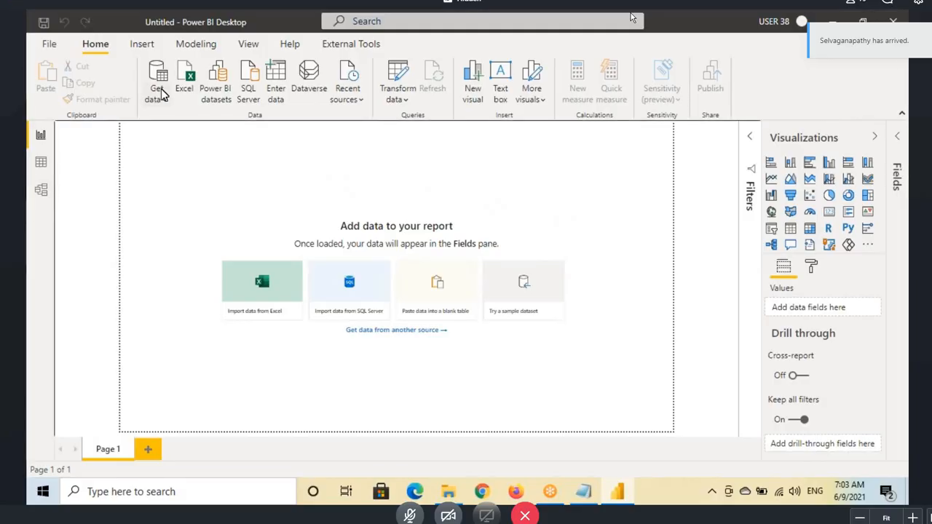
{"action": "left_click", "coordinate": [42, 201]}
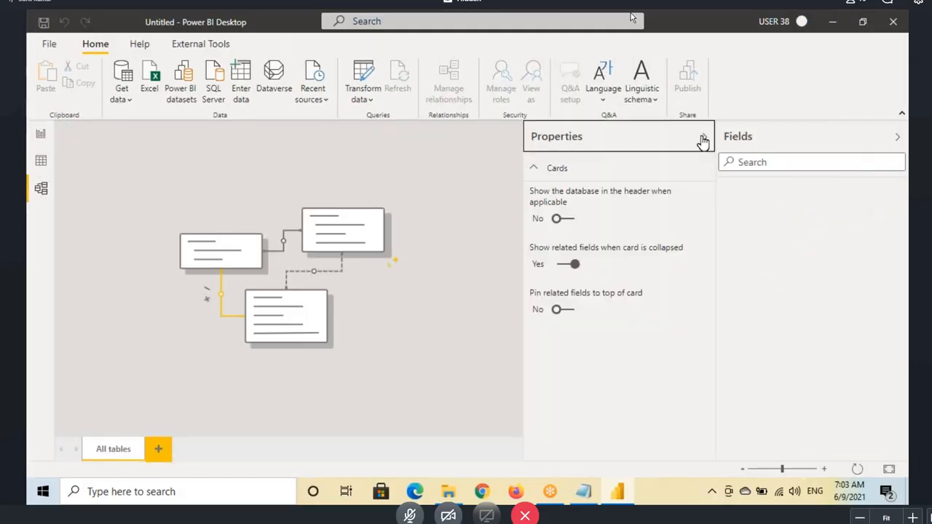
{"action": "left_click", "coordinate": [704, 137]}
Load the Orders table from the Sample - Superstore.xlsx workbook.
{"action": "left_click", "coordinate": [155, 80]}
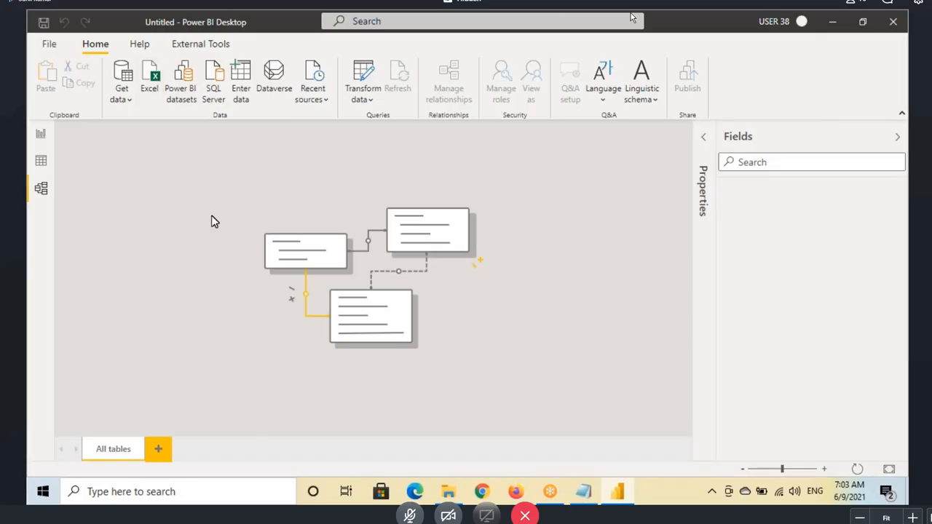
{"action": "left_click", "coordinate": [214, 140]}
{"action": "left_click", "coordinate": [368, 318]}
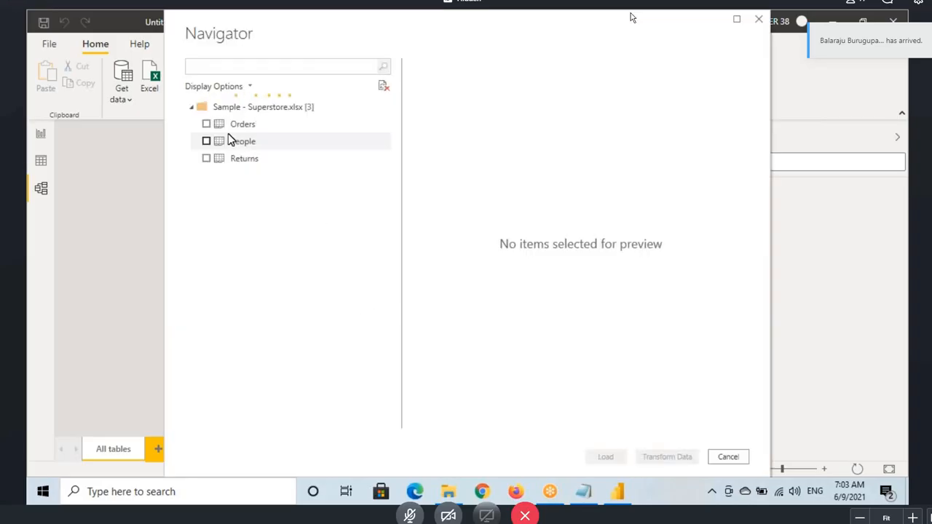
{"action": "left_click", "coordinate": [207, 125]}
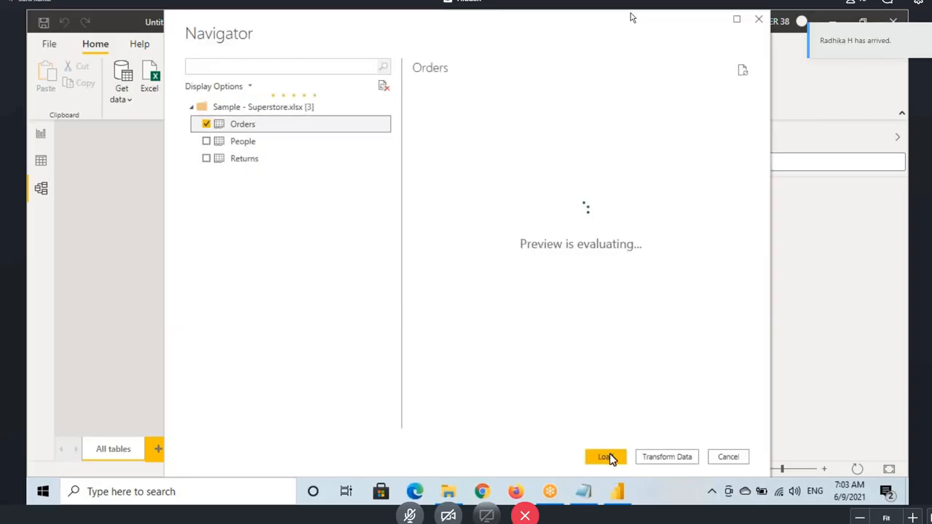
{"action": "left_click", "coordinate": [608, 458]}
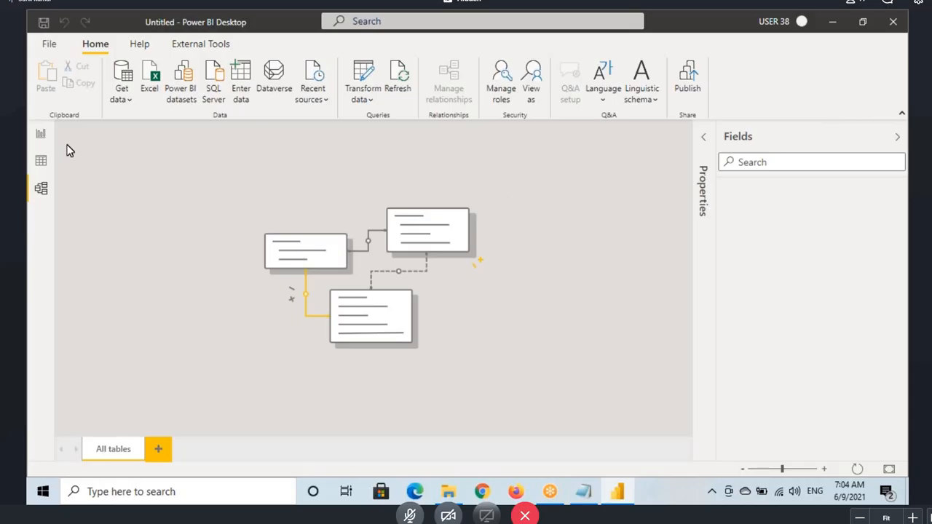
{"action": "left_click", "coordinate": [906, 491]}
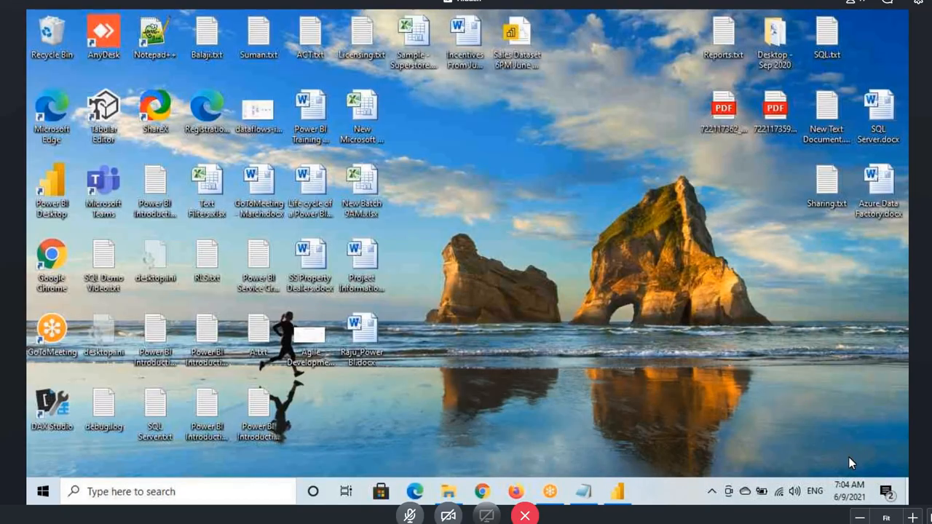
{"action": "right_click", "coordinate": [536, 199]}
{"action": "left_click", "coordinate": [565, 241]}
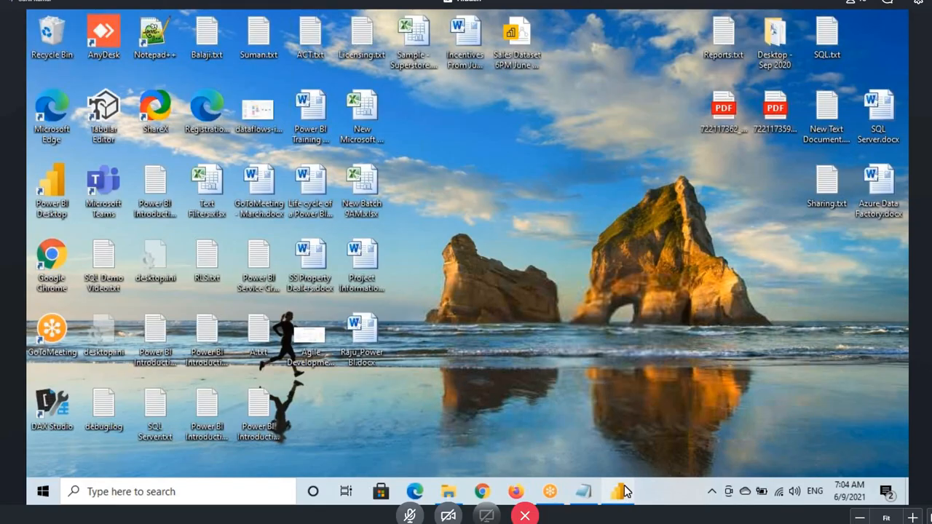
Return to the report view in Power BI Desktop and set the page view to Actual size.
{"action": "left_click", "coordinate": [623, 491]}
{"action": "left_click", "coordinate": [40, 134]}
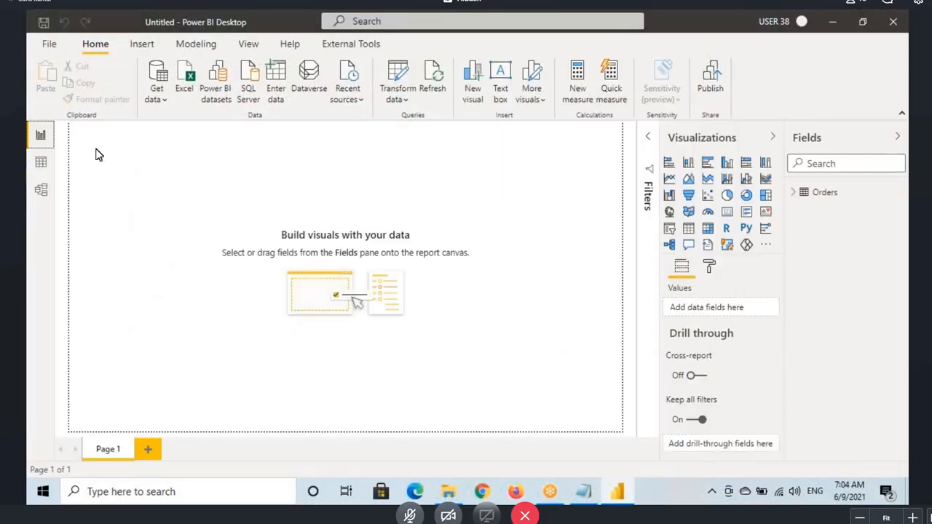
{"action": "left_click", "coordinate": [248, 44]}
{"action": "left_click", "coordinate": [387, 93]}
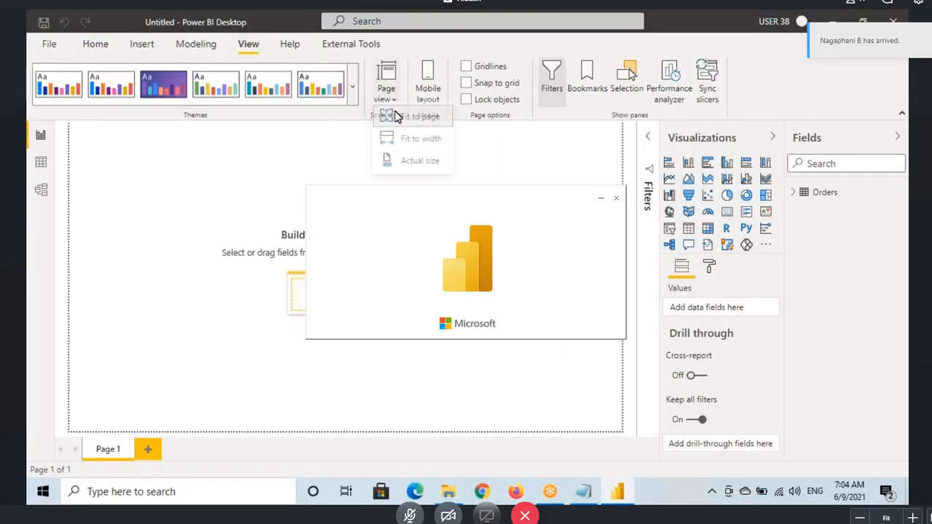
{"action": "left_click", "coordinate": [396, 116]}
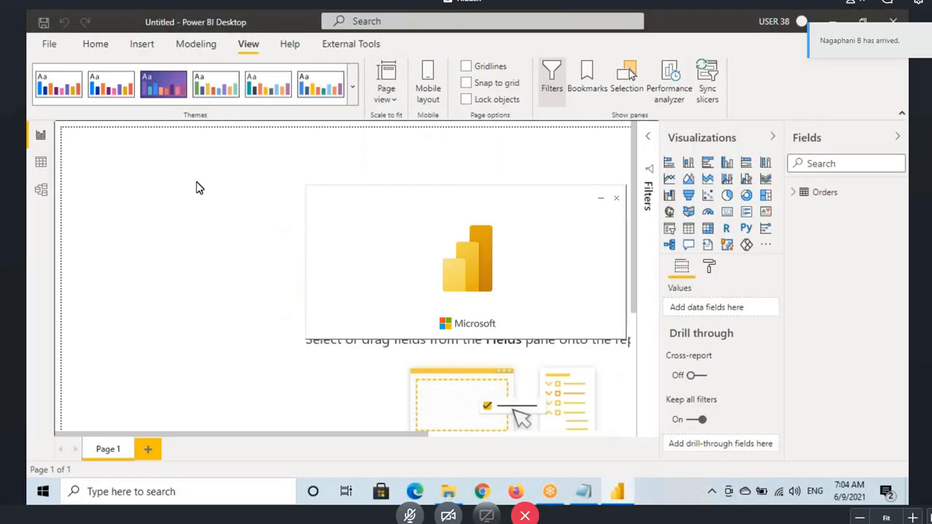
Add a card visual showing Sales from the Orders table and shrink it in the page's upper-left corner.
{"action": "left_click", "coordinate": [794, 192]}
{"action": "scroll", "coordinate": [838, 364], "scroll_direction": "down", "scroll_amount": 1}
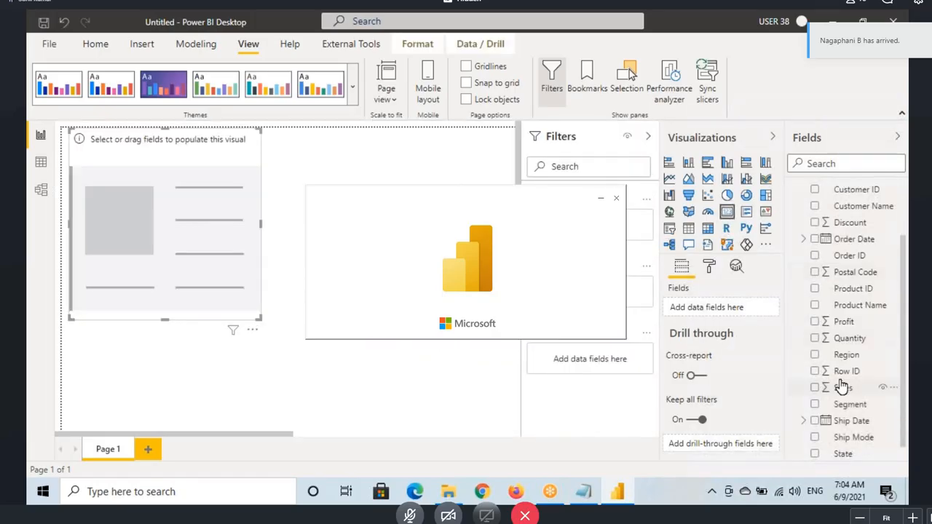
{"action": "left_click_drag", "start_coordinate": [843, 387], "coordinate": [198, 236]}
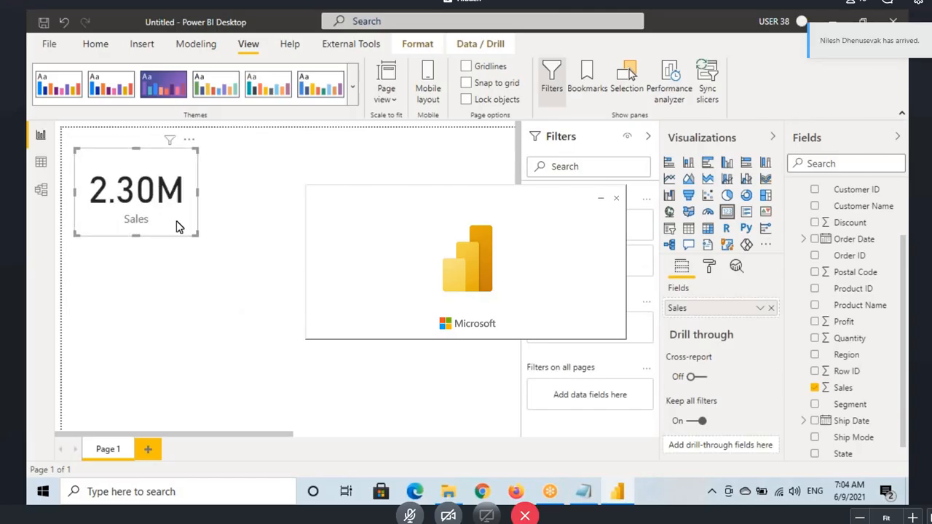
{"action": "mouse_move", "coordinate": [137, 234]}
{"action": "left_mouse_down"}
{"action": "mouse_move", "coordinate": [146, 241]}
{"action": "mouse_move", "coordinate": [141, 229]}
{"action": "left_mouse_up"}
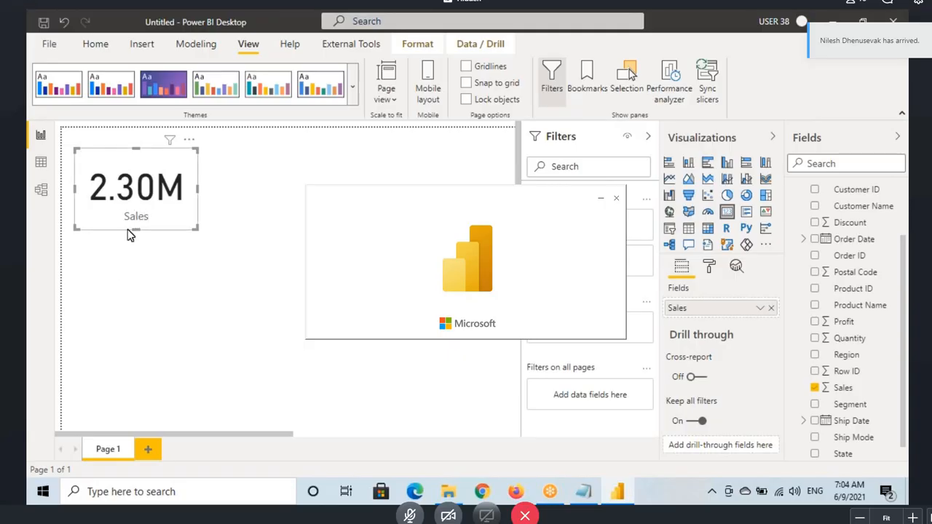
Turn on a light grey border for the Sales card and collapse the Filters pane.
{"action": "left_click", "coordinate": [716, 270]}
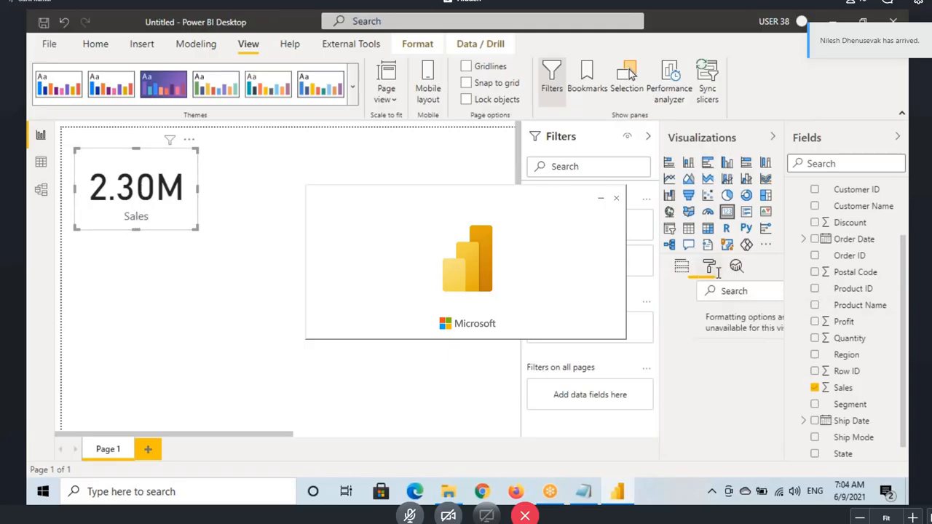
{"action": "scroll", "coordinate": [736, 386], "scroll_direction": "down", "scroll_amount": 2}
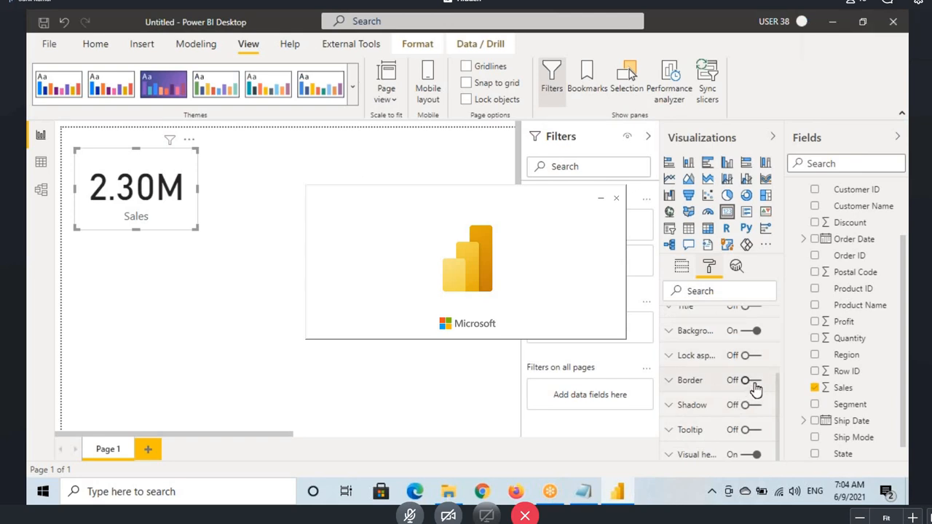
{"action": "left_click", "coordinate": [753, 382]}
{"action": "left_click", "coordinate": [687, 422]}
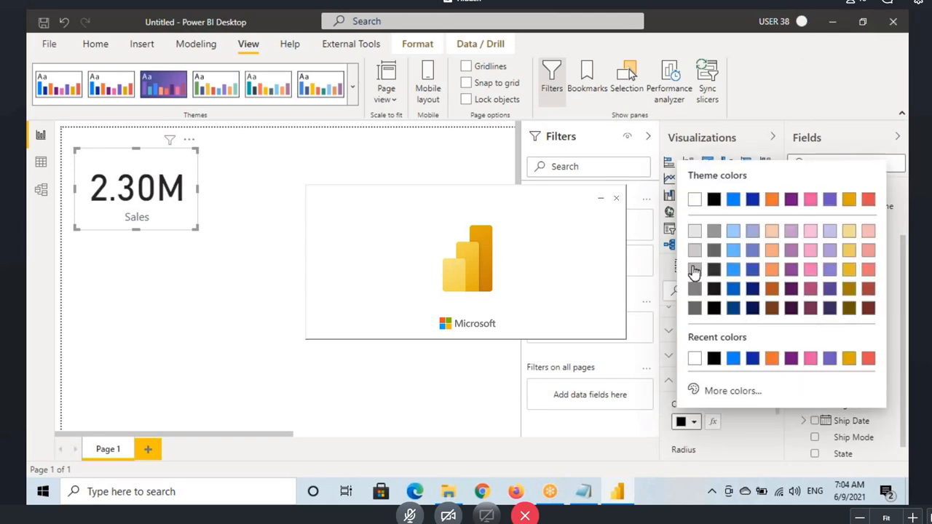
{"action": "left_click", "coordinate": [685, 271]}
{"action": "left_click", "coordinate": [210, 296]}
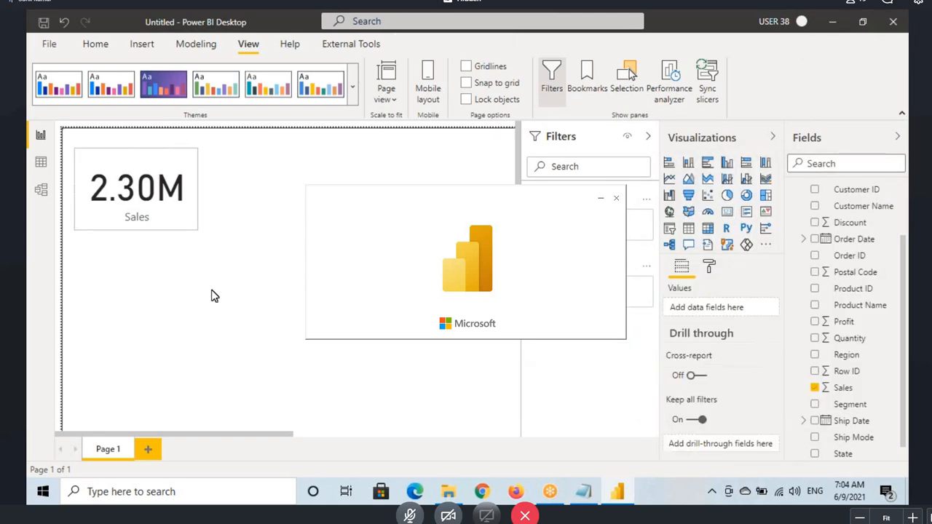
{"action": "left_click", "coordinate": [648, 137]}
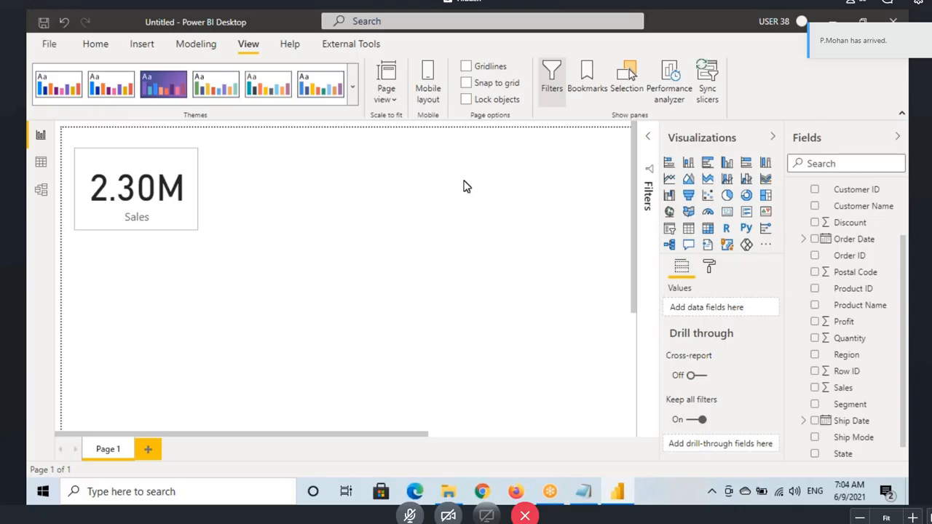
Examine the Order Date column of the Orders table in the data view.
{"action": "left_click", "coordinate": [92, 171]}
{"action": "left_click", "coordinate": [41, 161]}
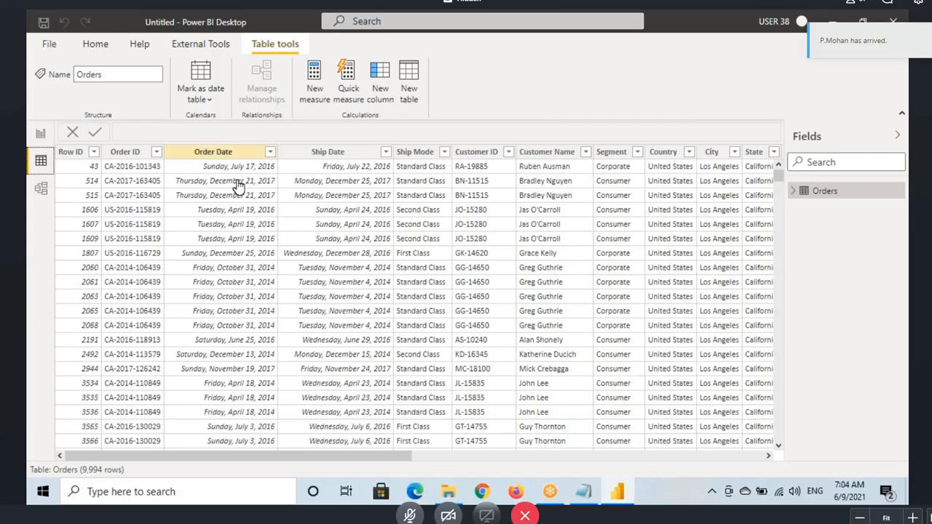
{"action": "left_click", "coordinate": [246, 155]}
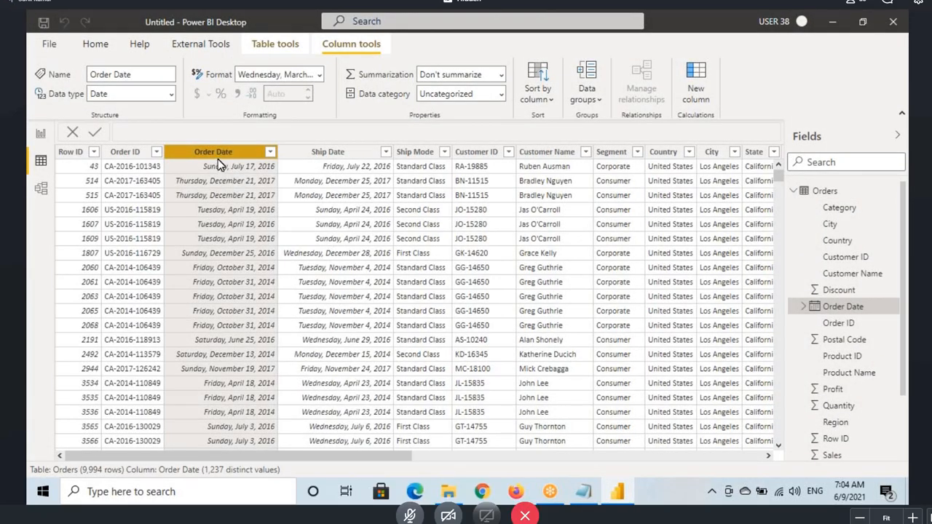
In the report view, add a table visual with Year from the Order Date hierarchy and Sales beside the Sales card.
{"action": "left_click", "coordinate": [32, 140]}
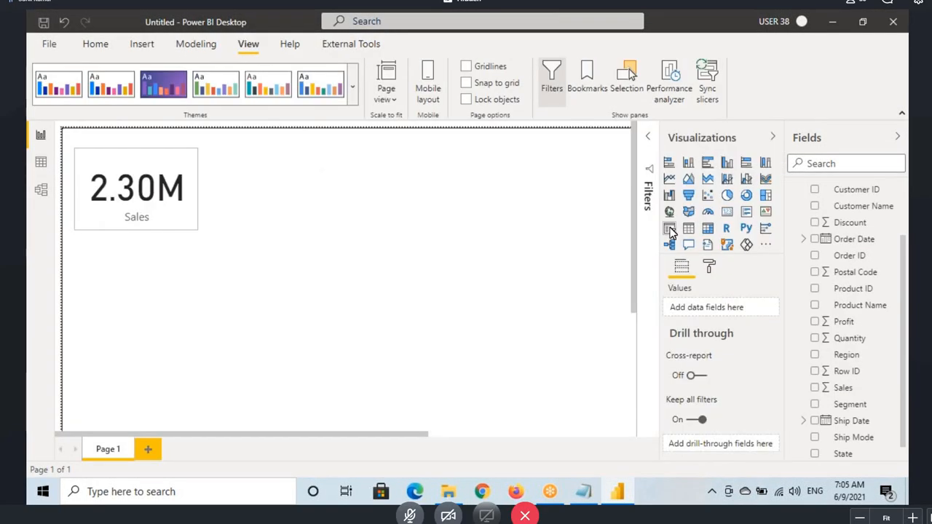
{"action": "left_click", "coordinate": [688, 228]}
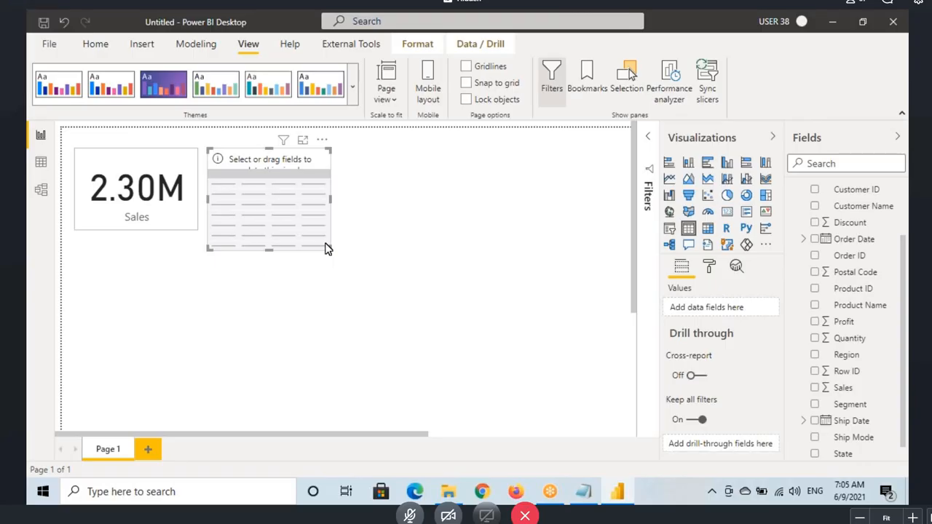
{"action": "left_click", "coordinate": [804, 240]}
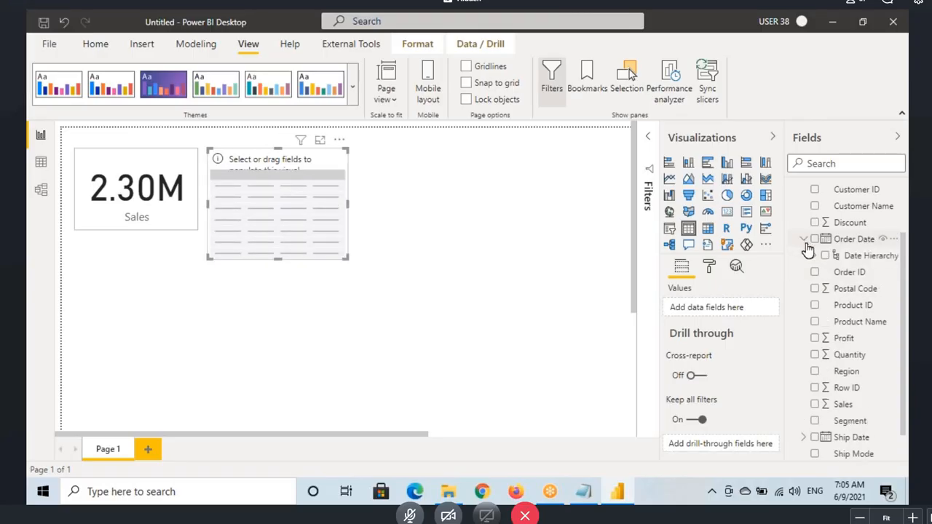
{"action": "left_click", "coordinate": [814, 257]}
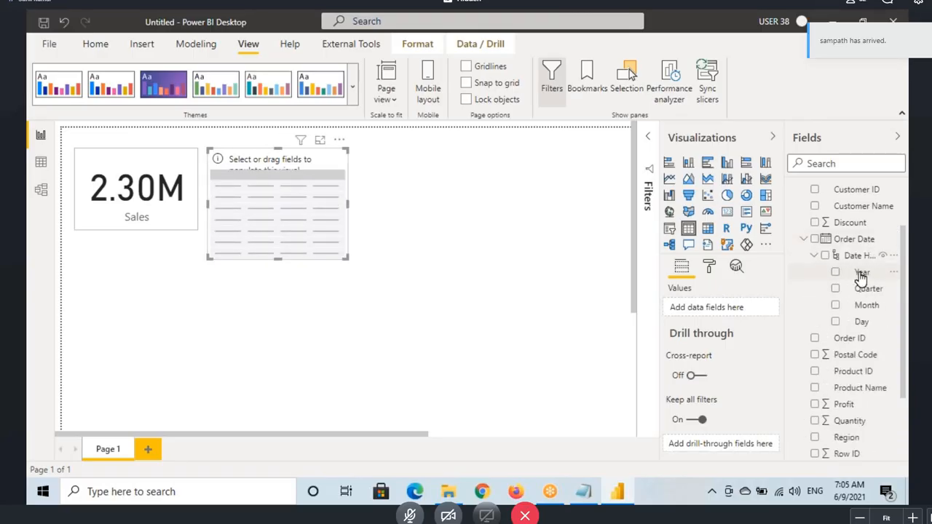
{"action": "left_click_drag", "start_coordinate": [862, 275], "coordinate": [305, 229]}
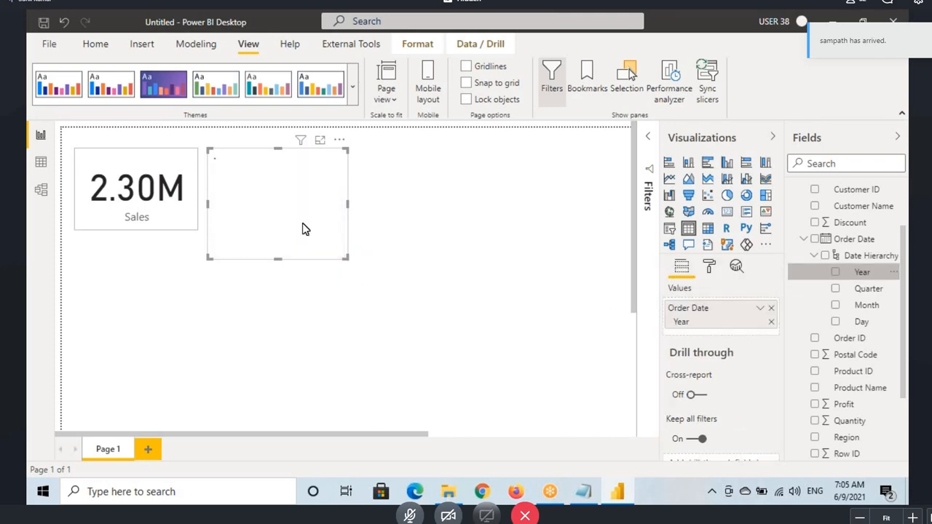
{"action": "scroll", "coordinate": [858, 328], "scroll_direction": "down", "scroll_amount": 3}
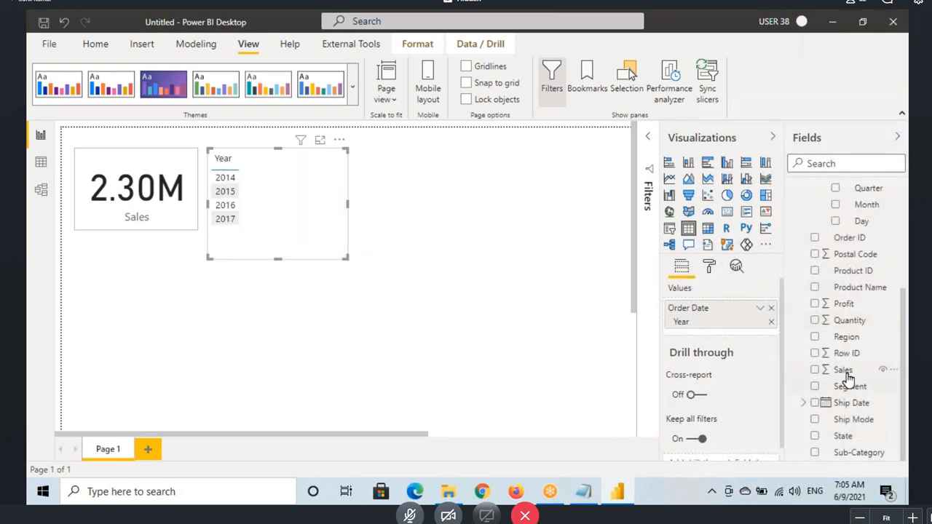
{"action": "left_click_drag", "start_coordinate": [847, 374], "coordinate": [303, 200]}
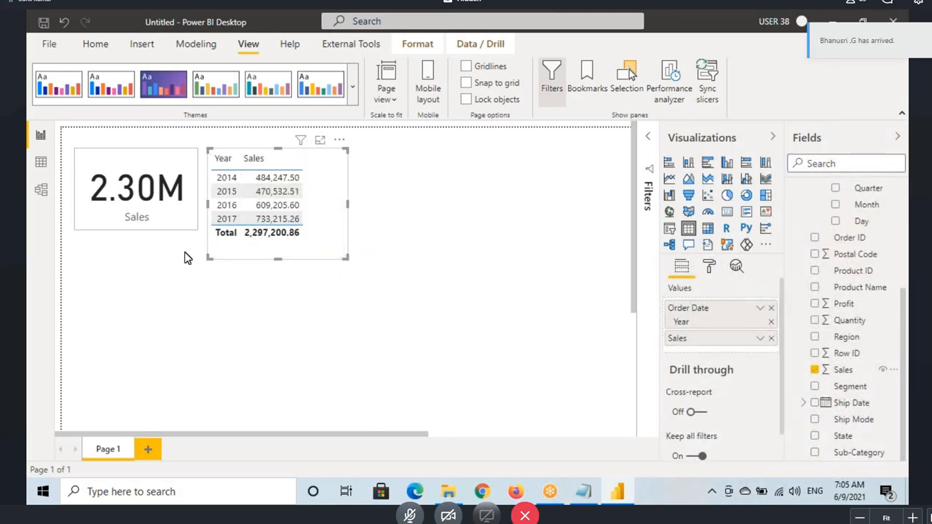
Underline the 2014 and 2015 rows and the total Sales value in the table with the screen annotation pen.
{"action": "left_click_drag", "start_coordinate": [217, 187], "coordinate": [299, 185]}
{"action": "left_click_drag", "start_coordinate": [215, 198], "coordinate": [298, 193]}
{"action": "left_click_drag", "start_coordinate": [249, 240], "coordinate": [299, 238]}
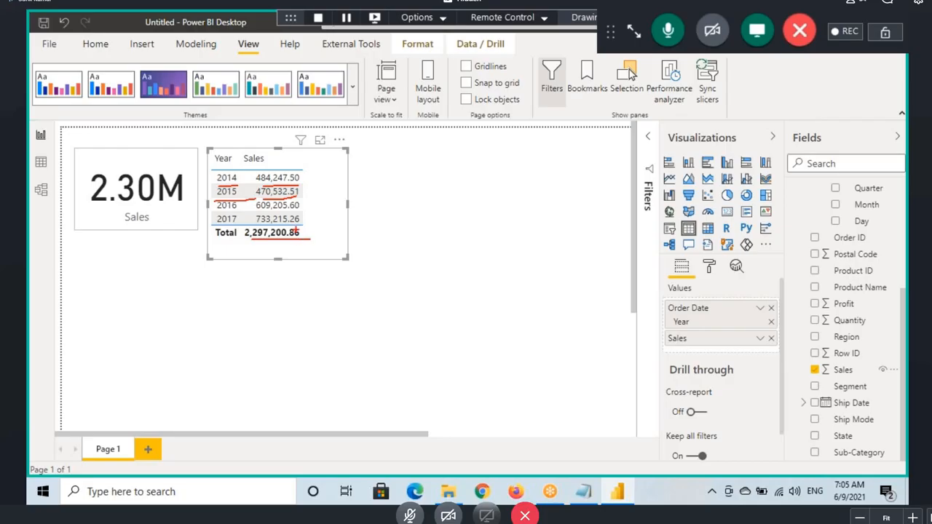
{"action": "left_click_drag", "start_coordinate": [257, 185], "coordinate": [298, 181]}
Copy the Sales card's formatting to the Year and Sales table with Format painter, and widen the table for another column.
{"action": "left_click", "coordinate": [95, 44]}
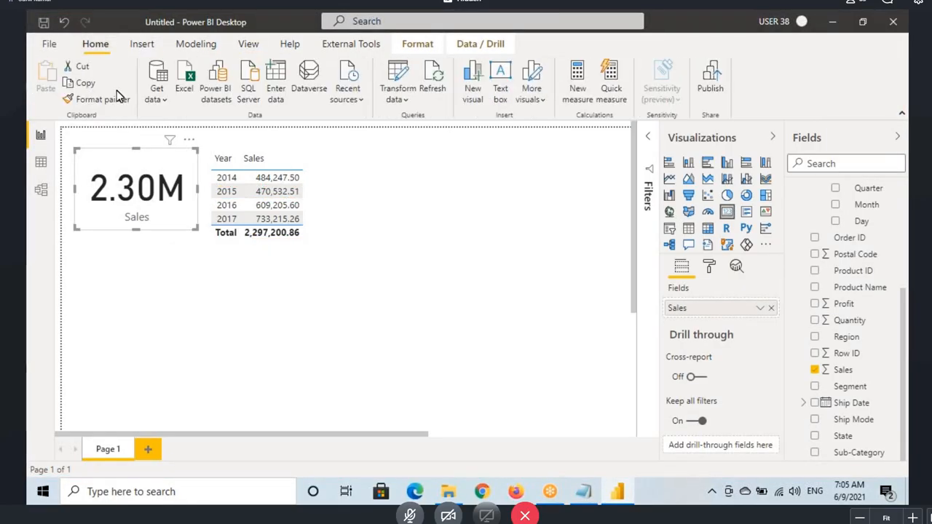
{"action": "left_click", "coordinate": [97, 99]}
{"action": "left_click", "coordinate": [338, 222]}
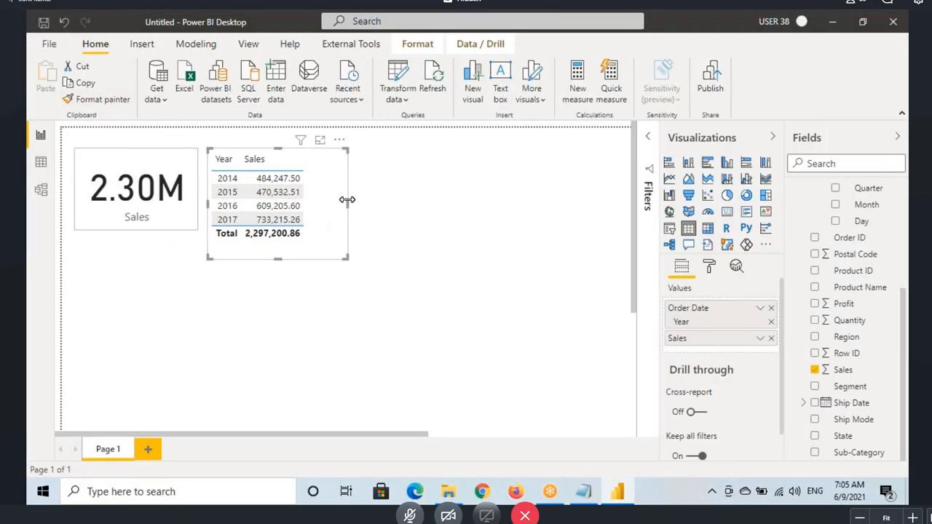
{"action": "left_click_drag", "start_coordinate": [348, 204], "coordinate": [397, 208]}
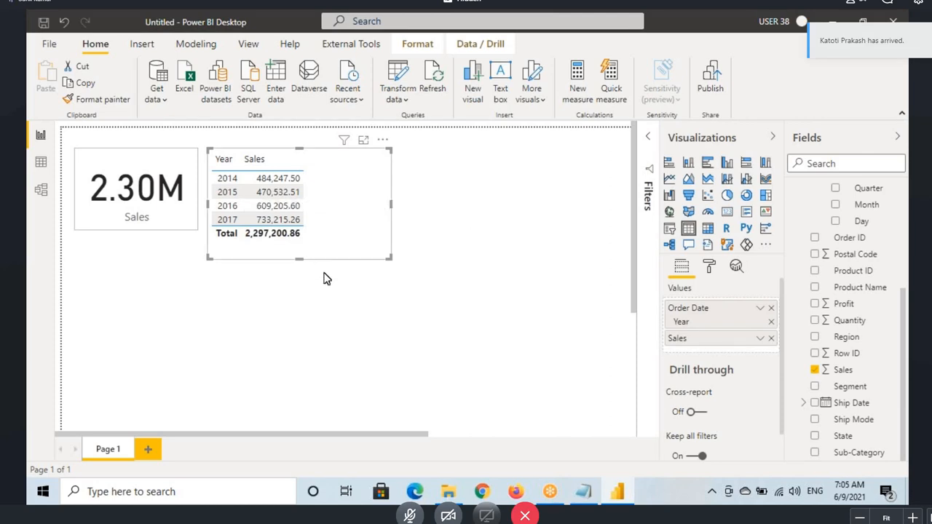
Handwrite a "% YoY Change" column heading over the table's empty area with the screen annotation pen and clear it.
{"action": "mouse_move", "coordinate": [306, 151]}
{"action": "left_mouse_down"}
{"action": "mouse_move", "coordinate": [330, 214]}
{"action": "mouse_move", "coordinate": [368, 256]}
{"action": "mouse_move", "coordinate": [322, 167]}
{"action": "mouse_move", "coordinate": [318, 177]}
{"action": "mouse_move", "coordinate": [335, 169]}
{"action": "mouse_move", "coordinate": [340, 152]}
{"action": "mouse_move", "coordinate": [356, 165]}
{"action": "mouse_move", "coordinate": [341, 186]}
{"action": "mouse_move", "coordinate": [365, 176]}
{"action": "left_mouse_up"}
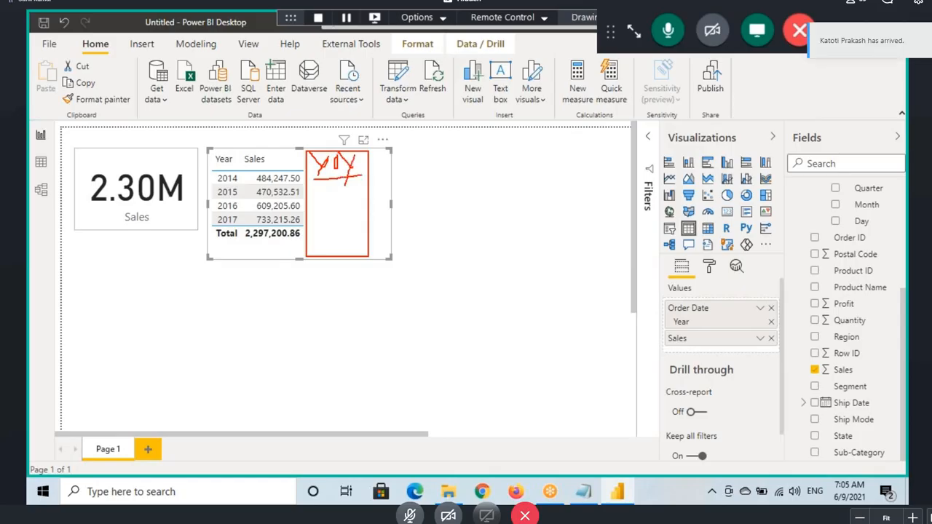
{"action": "left_click_drag", "start_coordinate": [303, 151], "coordinate": [291, 174]}
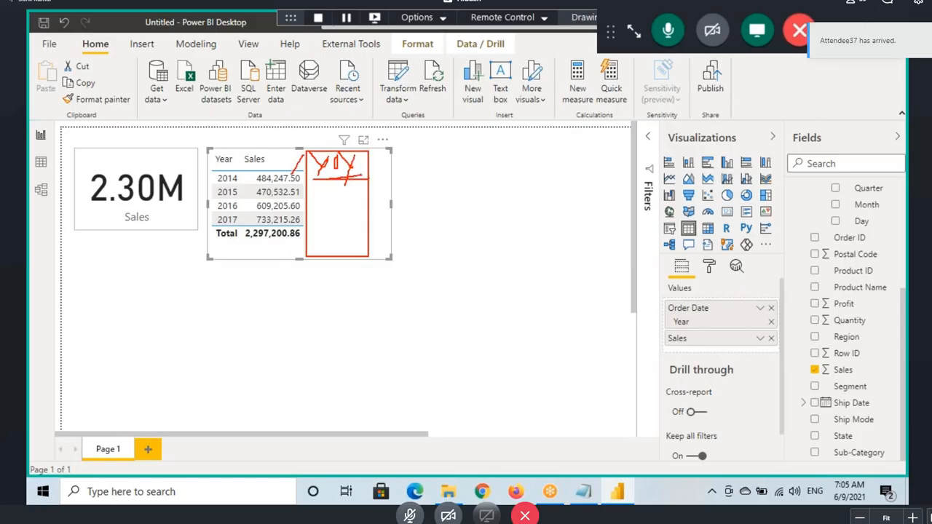
{"action": "mouse_move", "coordinate": [373, 149]}
{"action": "left_mouse_down"}
{"action": "mouse_move", "coordinate": [359, 169]}
{"action": "mouse_move", "coordinate": [441, 148]}
{"action": "left_mouse_up"}
{"action": "left_click_drag", "start_coordinate": [372, 176], "coordinate": [437, 166]}
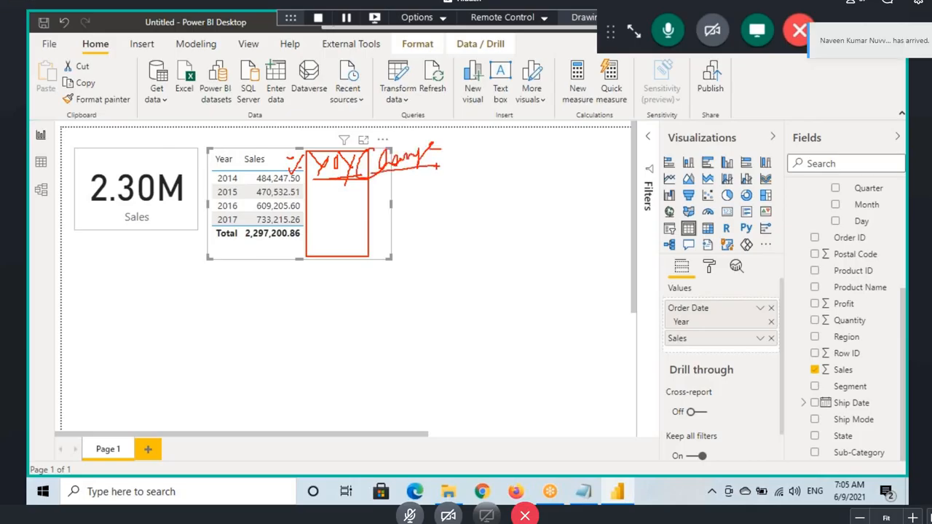
{"action": "key", "text": "Escape"}
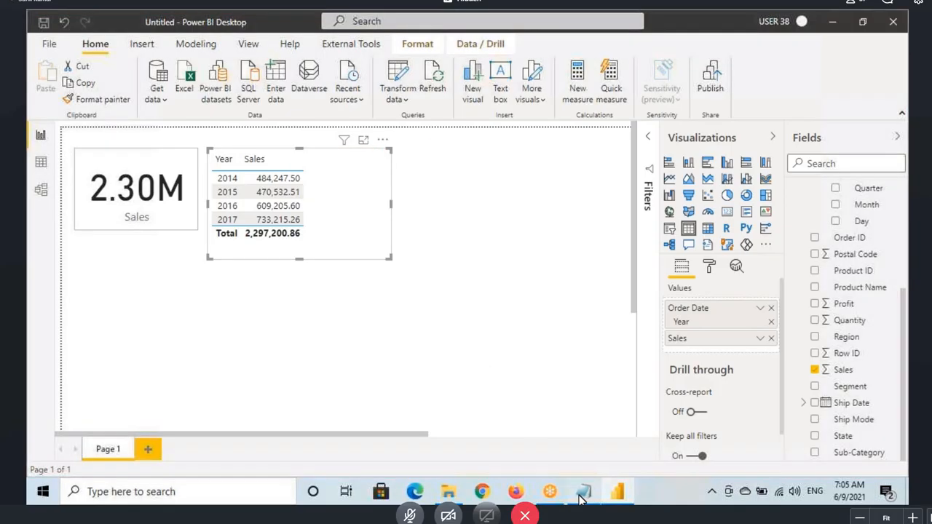
Switch to the Power Pivot notes in Notepad and add a dashed separator line below the FYQuarter formula.
{"action": "left_click", "coordinate": [581, 495]}
{"action": "scroll", "coordinate": [287, 270], "scroll_direction": "down", "scroll_amount": 15}
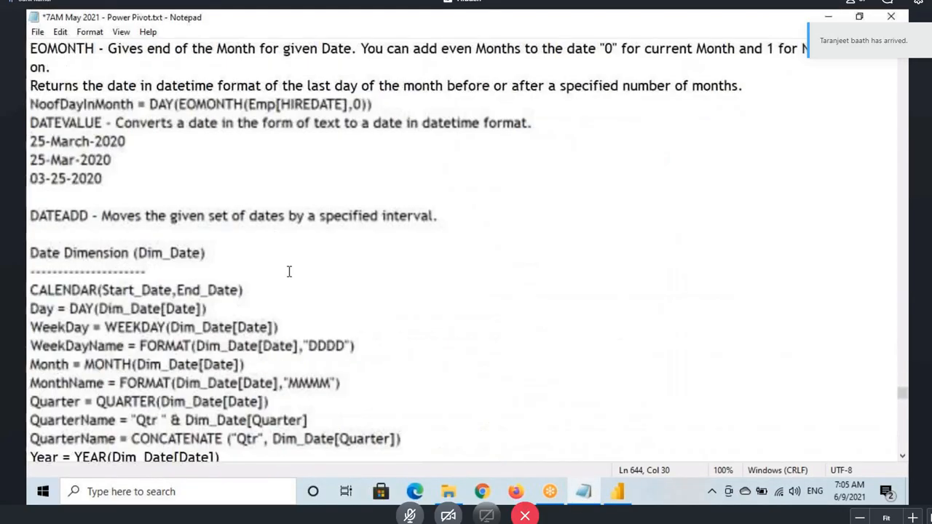
{"action": "scroll", "coordinate": [173, 240], "scroll_direction": "up", "scroll_amount": 5}
{"action": "left_click", "coordinate": [58, 197]}
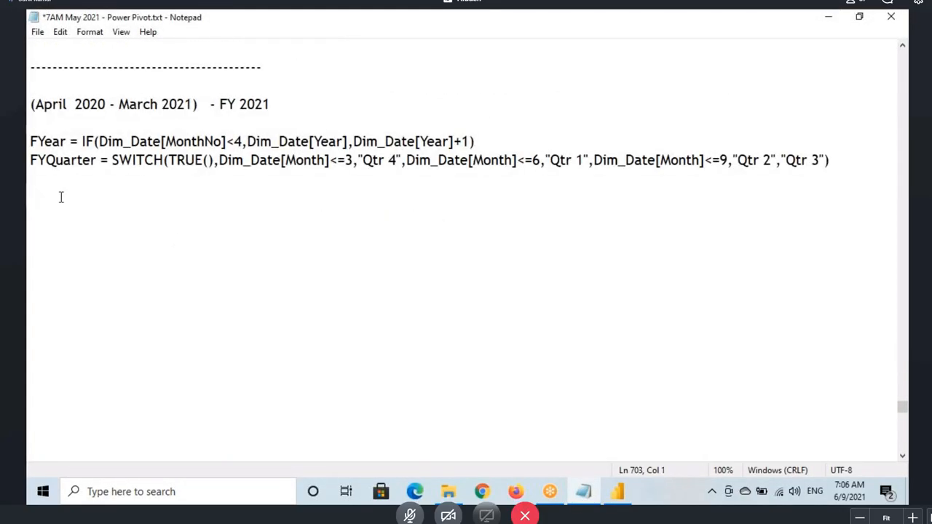
{"action": "type", "text": "-------------------"}
{"action": "key", "text": "Return"}
{"action": "key", "text": "Return"}
Switch back to Power BI Desktop, handwrite the formula (CY - PY) / PY x 100 beside the table, and clear the annotations.
{"action": "left_click", "coordinate": [618, 492]}
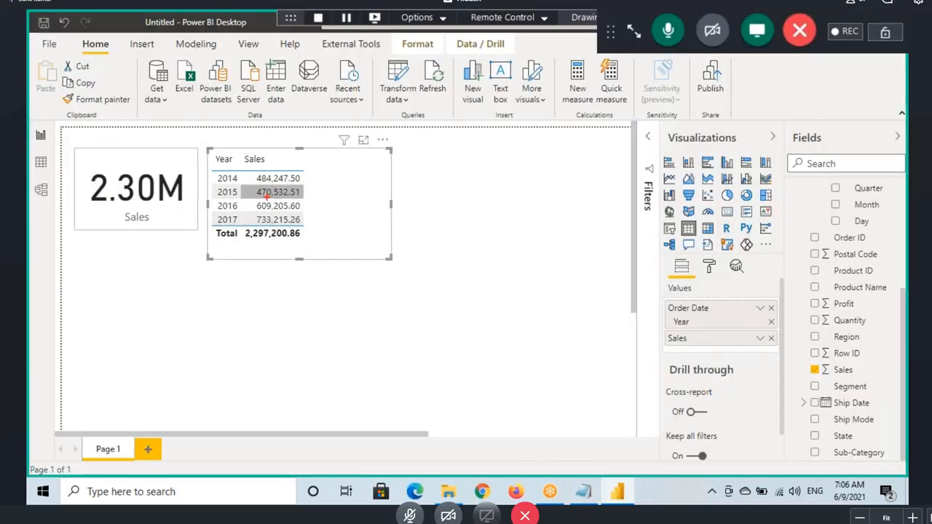
{"action": "mouse_move", "coordinate": [255, 186]}
{"action": "left_mouse_down"}
{"action": "mouse_move", "coordinate": [304, 201]}
{"action": "mouse_move", "coordinate": [320, 183]}
{"action": "mouse_move", "coordinate": [316, 190]}
{"action": "left_mouse_up"}
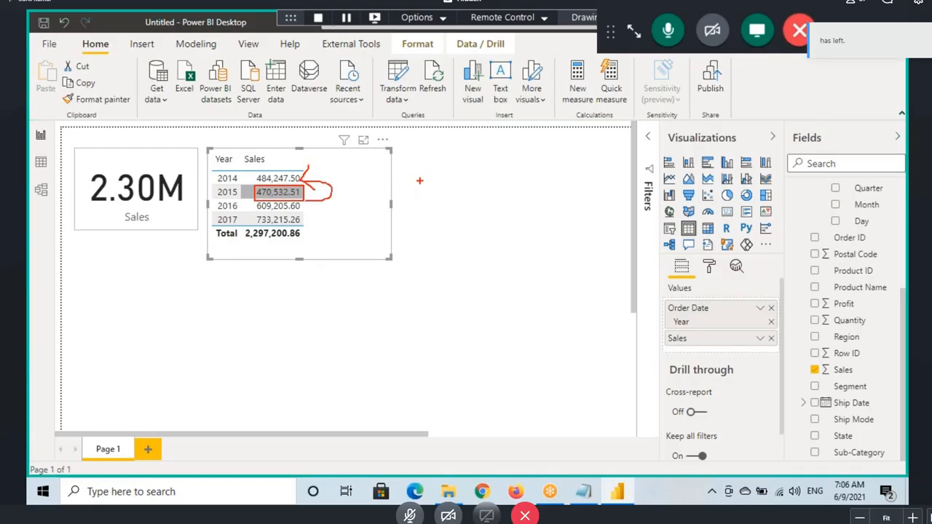
{"action": "mouse_move", "coordinate": [426, 177]}
{"action": "left_mouse_down"}
{"action": "mouse_move", "coordinate": [430, 203]}
{"action": "mouse_move", "coordinate": [446, 191]}
{"action": "mouse_move", "coordinate": [441, 206]}
{"action": "left_mouse_up"}
{"action": "mouse_move", "coordinate": [448, 192]}
{"action": "left_mouse_down"}
{"action": "mouse_move", "coordinate": [508, 188]}
{"action": "mouse_move", "coordinate": [508, 207]}
{"action": "mouse_move", "coordinate": [527, 173]}
{"action": "mouse_move", "coordinate": [545, 172]}
{"action": "mouse_move", "coordinate": [507, 213]}
{"action": "left_mouse_up"}
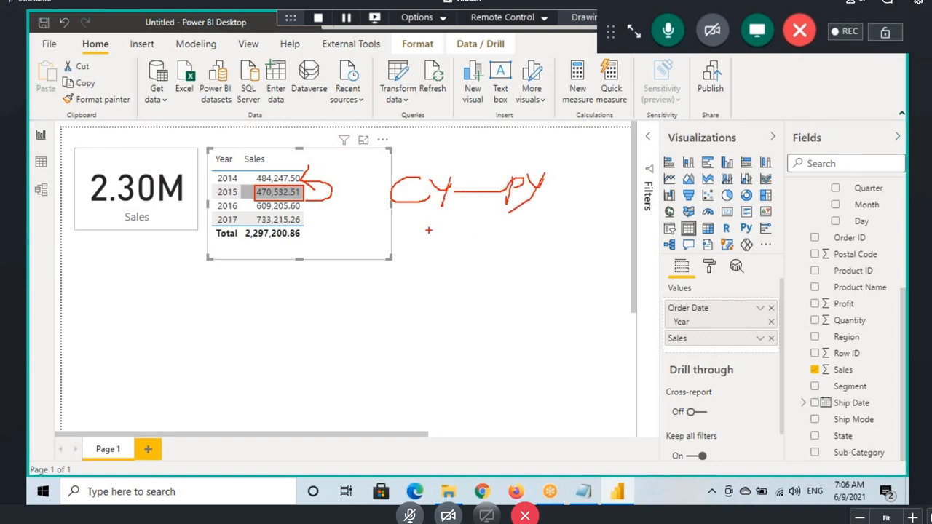
{"action": "left_click_drag", "start_coordinate": [425, 228], "coordinate": [558, 209]}
{"action": "mouse_move", "coordinate": [472, 239]}
{"action": "left_mouse_down"}
{"action": "mouse_move", "coordinate": [466, 259]}
{"action": "mouse_move", "coordinate": [475, 246]}
{"action": "mouse_move", "coordinate": [494, 249]}
{"action": "mouse_move", "coordinate": [483, 274]}
{"action": "left_mouse_up"}
{"action": "mouse_move", "coordinate": [576, 199]}
{"action": "left_mouse_down"}
{"action": "mouse_move", "coordinate": [556, 230]}
{"action": "mouse_move", "coordinate": [580, 226]}
{"action": "left_mouse_up"}
{"action": "mouse_move", "coordinate": [596, 194]}
{"action": "left_mouse_down"}
{"action": "mouse_move", "coordinate": [594, 211]}
{"action": "mouse_move", "coordinate": [609, 207]}
{"action": "left_mouse_up"}
{"action": "mouse_move", "coordinate": [620, 169]}
{"action": "left_mouse_down"}
{"action": "mouse_move", "coordinate": [561, 146]}
{"action": "mouse_move", "coordinate": [467, 263]}
{"action": "mouse_move", "coordinate": [649, 182]}
{"action": "mouse_move", "coordinate": [603, 168]}
{"action": "left_mouse_up"}
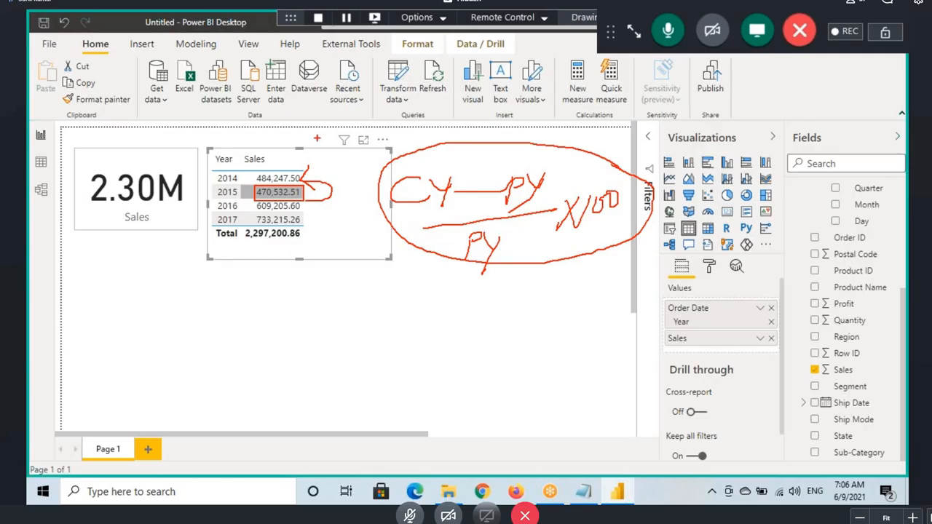
{"action": "mouse_move", "coordinate": [335, 107]}
{"action": "left_mouse_down"}
{"action": "mouse_move", "coordinate": [353, 147]}
{"action": "mouse_move", "coordinate": [380, 129]}
{"action": "left_mouse_up"}
{"action": "mouse_move", "coordinate": [545, 82]}
{"action": "left_mouse_down"}
{"action": "mouse_move", "coordinate": [497, 148]}
{"action": "mouse_move", "coordinate": [534, 126]}
{"action": "left_mouse_up"}
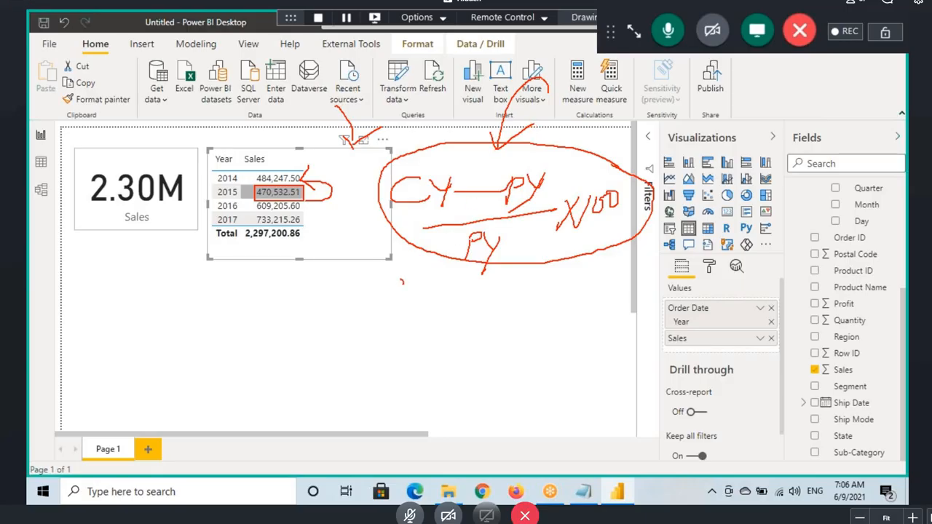
{"action": "mouse_move", "coordinate": [402, 281]}
{"action": "left_mouse_down"}
{"action": "mouse_move", "coordinate": [416, 246]}
{"action": "mouse_move", "coordinate": [419, 264]}
{"action": "left_mouse_up"}
{"action": "key", "text": "Escape"}
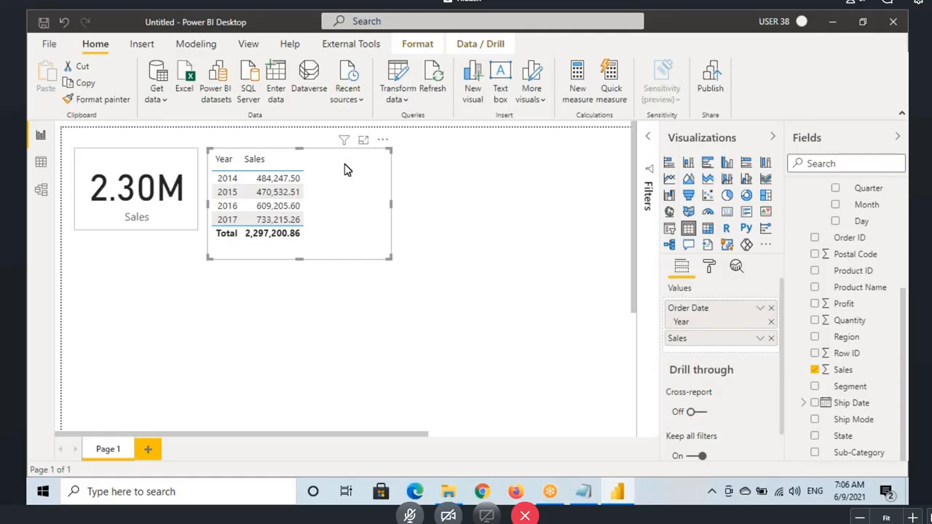
Open DAX Functions Time Intelligence.txt from the DAX folder in File Explorer and examine the PREVIOUSYEAR section.
{"action": "left_click", "coordinate": [448, 494]}
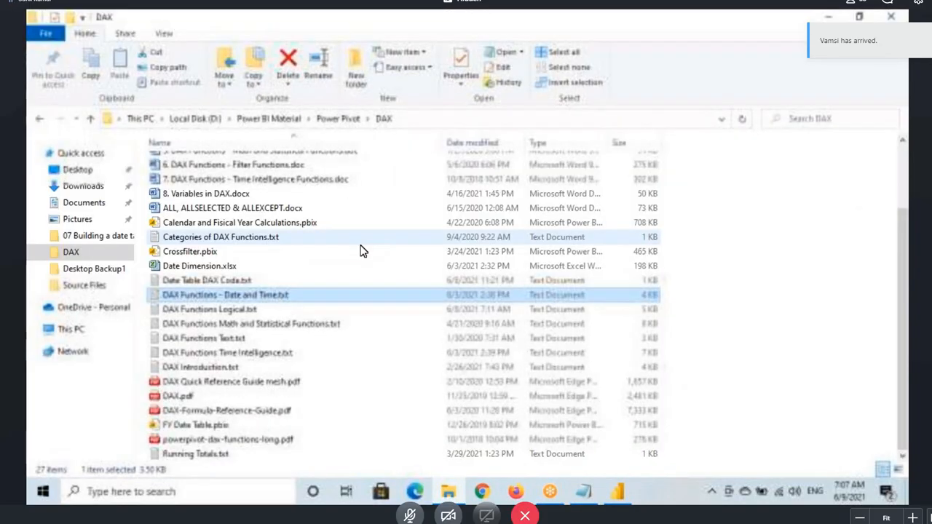
{"action": "left_click", "coordinate": [73, 255]}
{"action": "scroll", "coordinate": [217, 328], "scroll_direction": "down", "scroll_amount": 2}
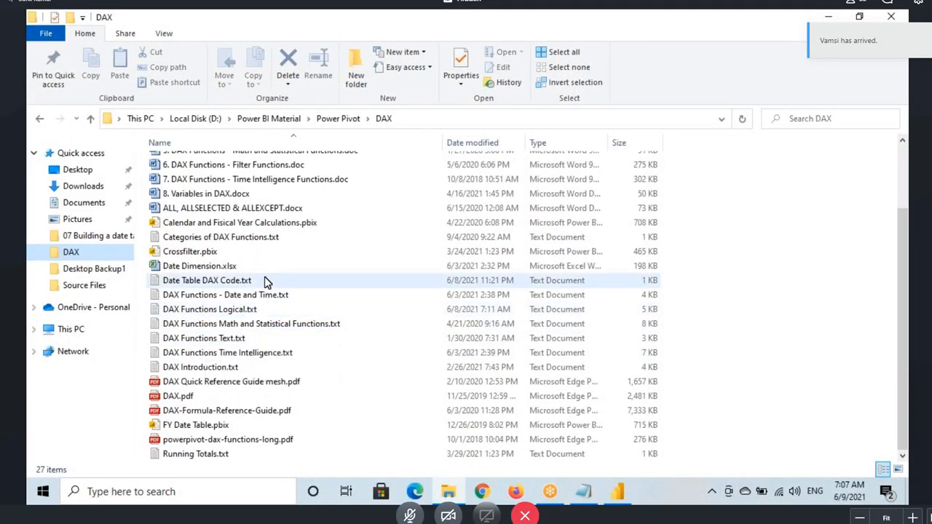
{"action": "double_click", "coordinate": [231, 357]}
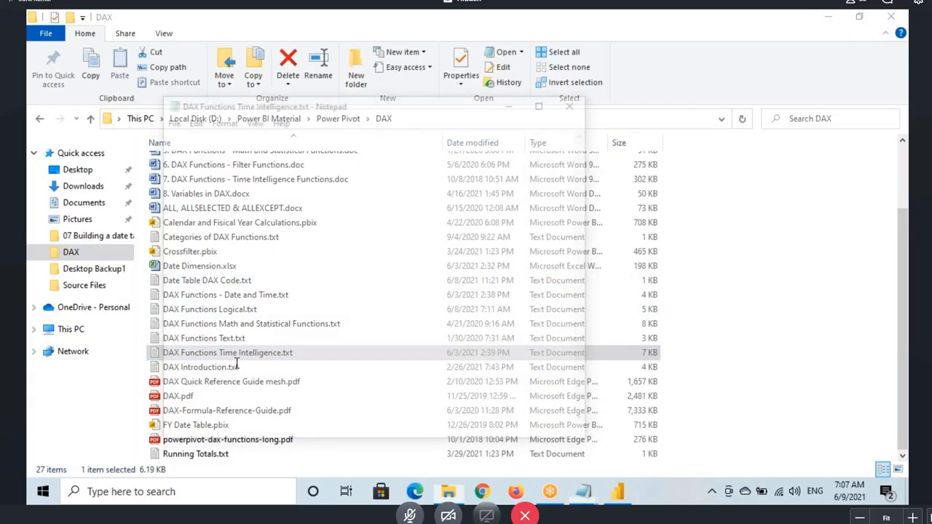
{"action": "left_click", "coordinate": [545, 102]}
{"action": "scroll", "coordinate": [80, 267], "scroll_direction": "down", "scroll_amount": 15}
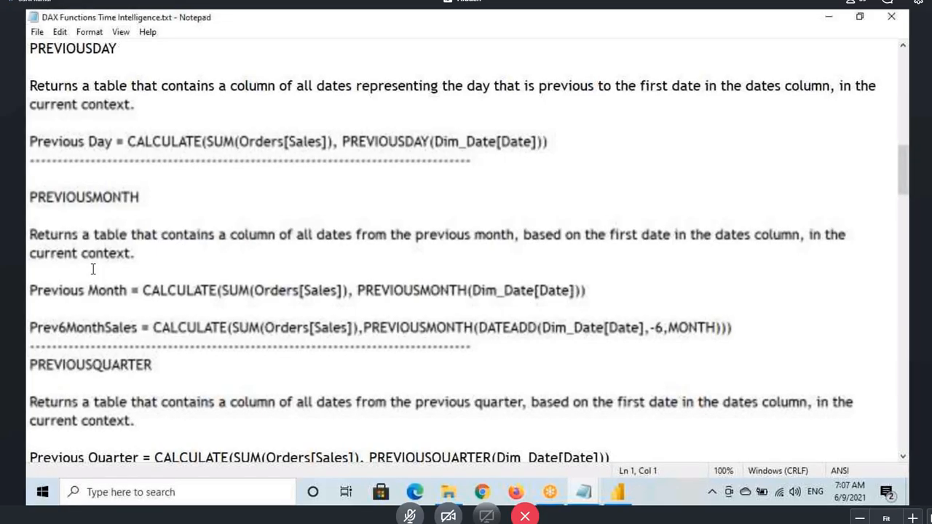
{"action": "scroll", "coordinate": [93, 270], "scroll_direction": "down", "scroll_amount": 4}
{"action": "left_click_drag", "start_coordinate": [125, 272], "coordinate": [28, 271]}
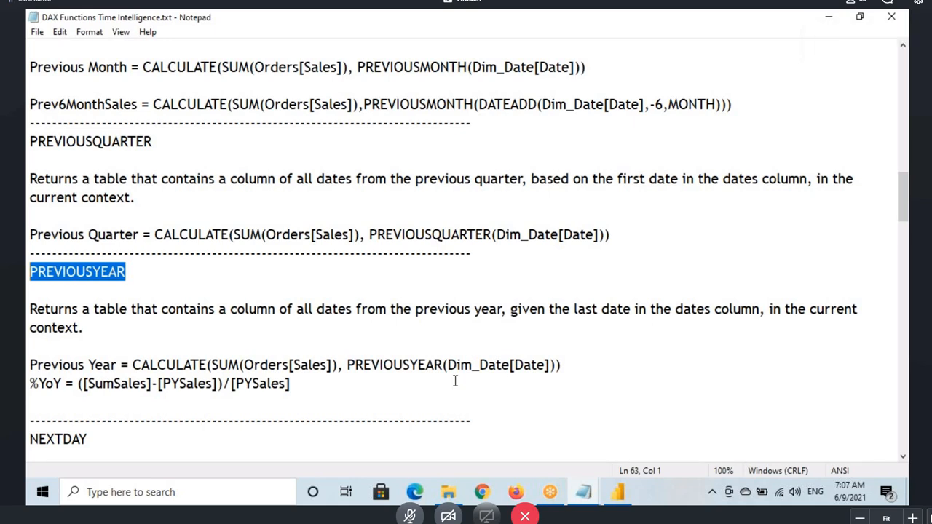
Back in Power BI Desktop, examine the aggregation options of the table's Sales field, annotate Sum as an implicit measure, and close them.
{"action": "left_click", "coordinate": [618, 492]}
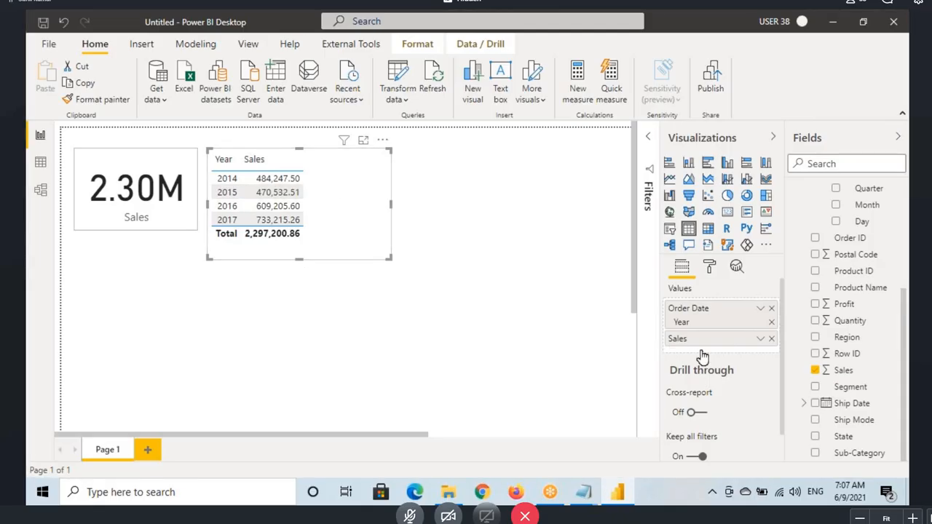
{"action": "left_click", "coordinate": [761, 340]}
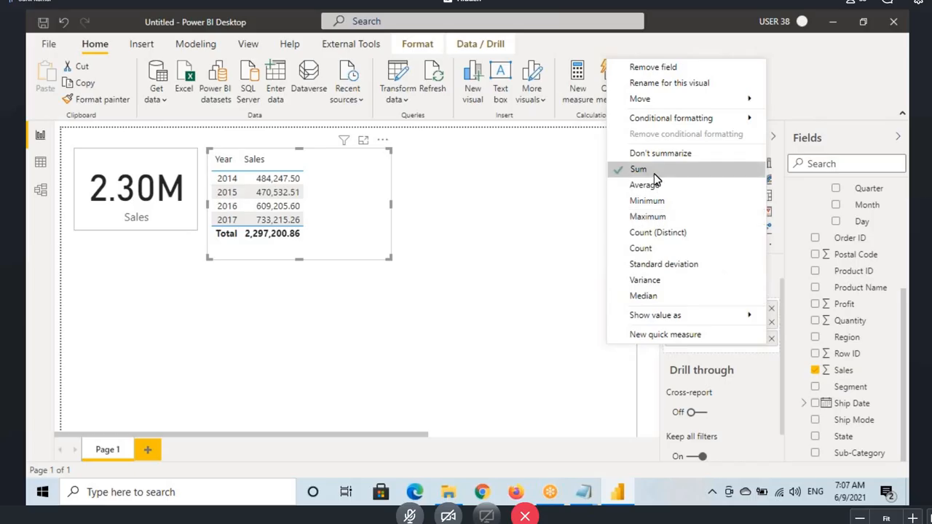
{"action": "key", "text": "ctrl+2"}
{"action": "left_click_drag", "start_coordinate": [611, 163], "coordinate": [664, 186]}
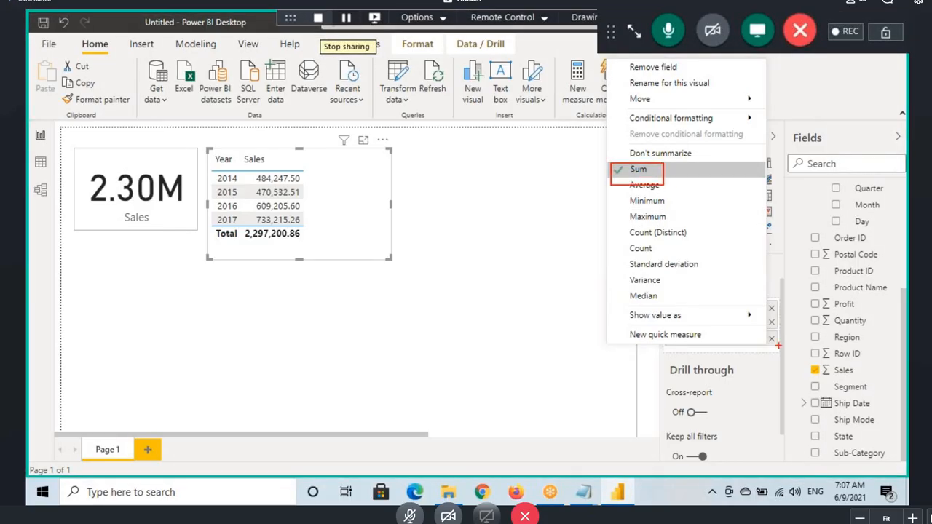
{"action": "mouse_move", "coordinate": [818, 377]}
{"action": "left_mouse_down"}
{"action": "mouse_move", "coordinate": [856, 373]}
{"action": "mouse_move", "coordinate": [769, 406]}
{"action": "mouse_move", "coordinate": [708, 360]}
{"action": "mouse_move", "coordinate": [734, 364]}
{"action": "left_mouse_up"}
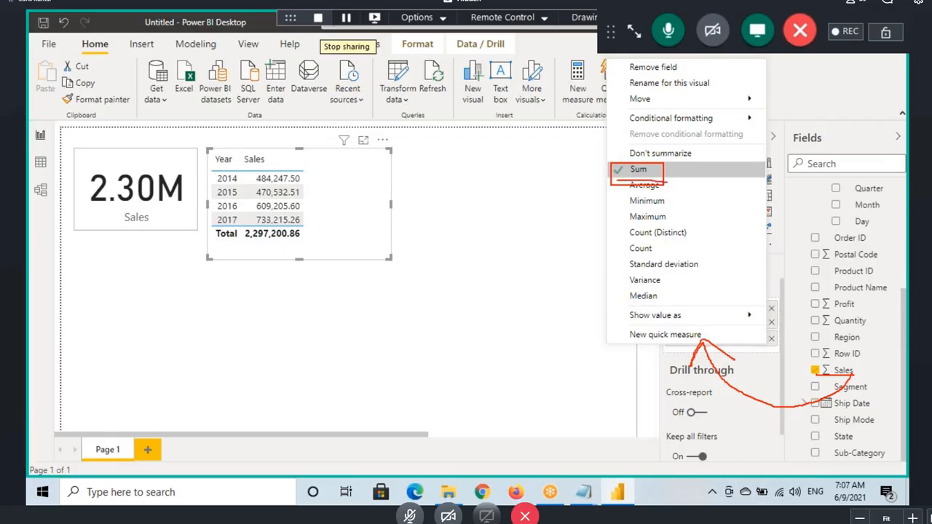
{"action": "left_click_drag", "start_coordinate": [510, 148], "coordinate": [511, 184]}
{"action": "left_click_drag", "start_coordinate": [476, 179], "coordinate": [520, 188]}
{"action": "mouse_move", "coordinate": [479, 152]}
{"action": "left_mouse_down"}
{"action": "mouse_move", "coordinate": [520, 183]}
{"action": "mouse_move", "coordinate": [550, 161]}
{"action": "mouse_move", "coordinate": [557, 190]}
{"action": "mouse_move", "coordinate": [579, 145]}
{"action": "mouse_move", "coordinate": [583, 166]}
{"action": "left_mouse_up"}
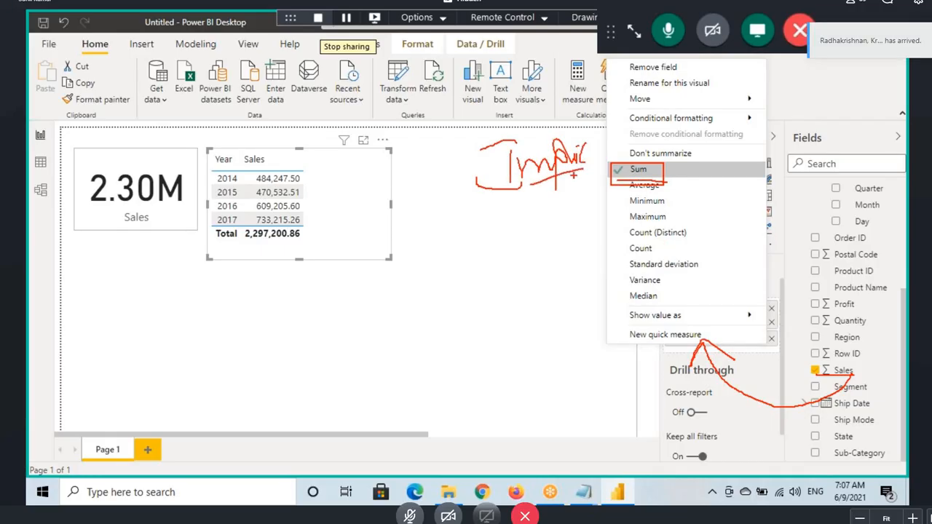
{"action": "left_click_drag", "start_coordinate": [520, 192], "coordinate": [609, 157]}
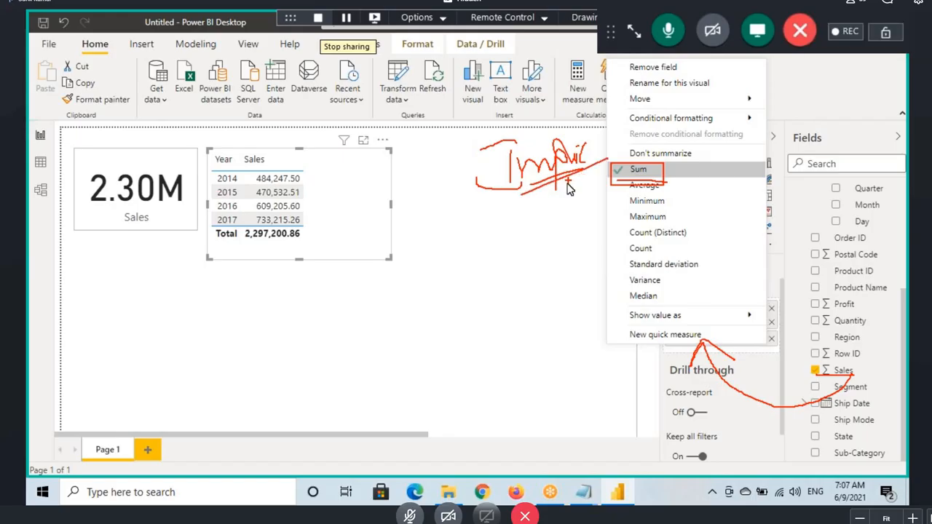
{"action": "left_click", "coordinate": [377, 243]}
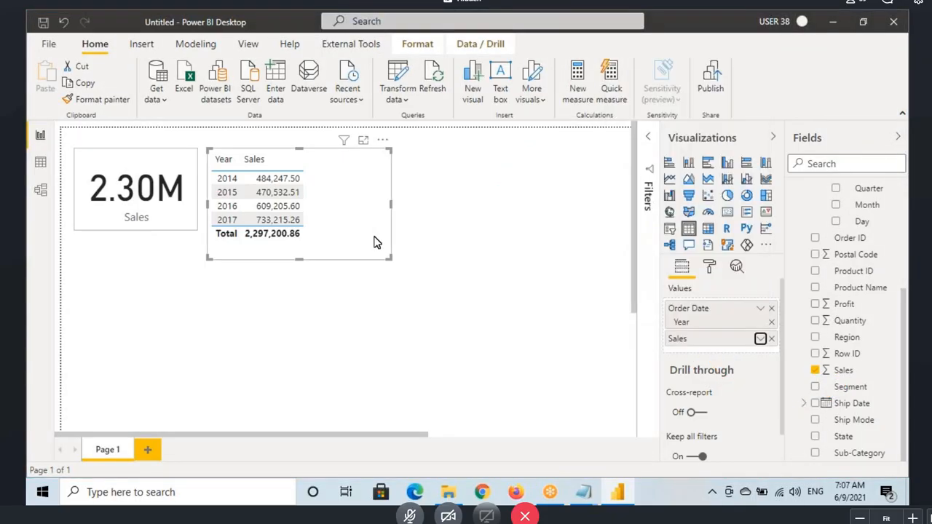
Remove the Sales field from the year table and start a new measure named Sum Of Sales in the Orders table.
{"action": "left_click", "coordinate": [772, 339]}
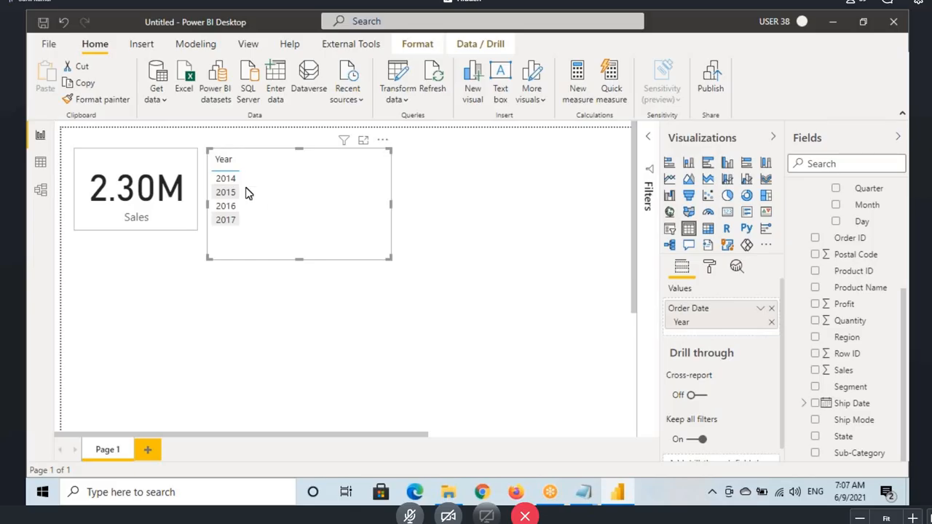
{"action": "scroll", "coordinate": [860, 372], "scroll_direction": "up", "scroll_amount": 3}
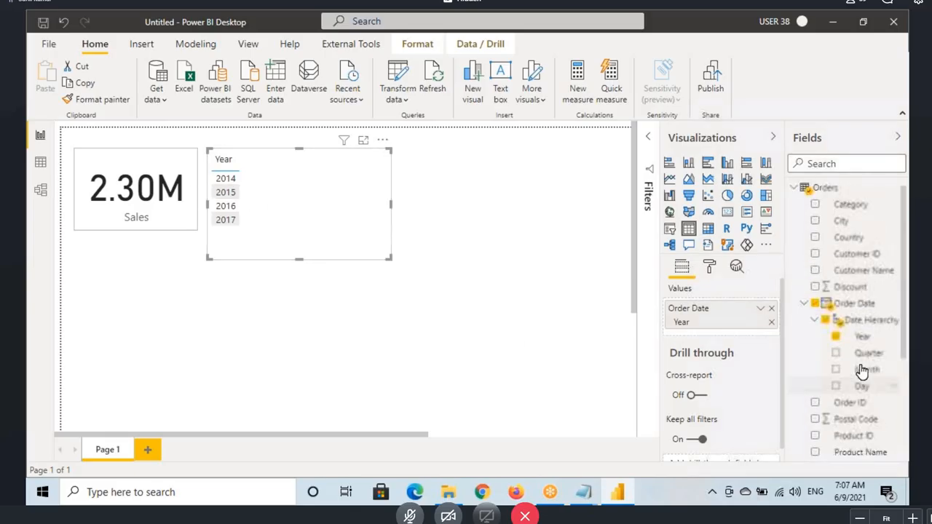
{"action": "left_click", "coordinate": [829, 191]}
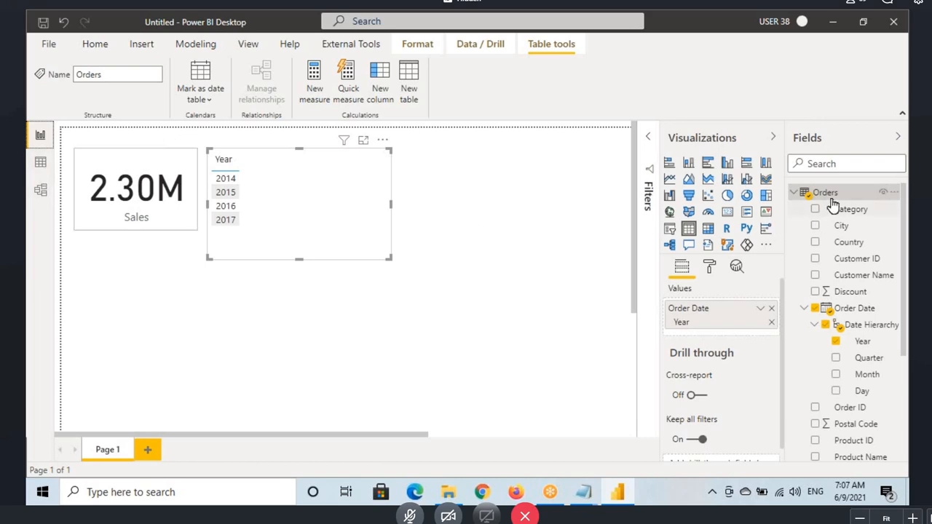
{"action": "left_click", "coordinate": [313, 86]}
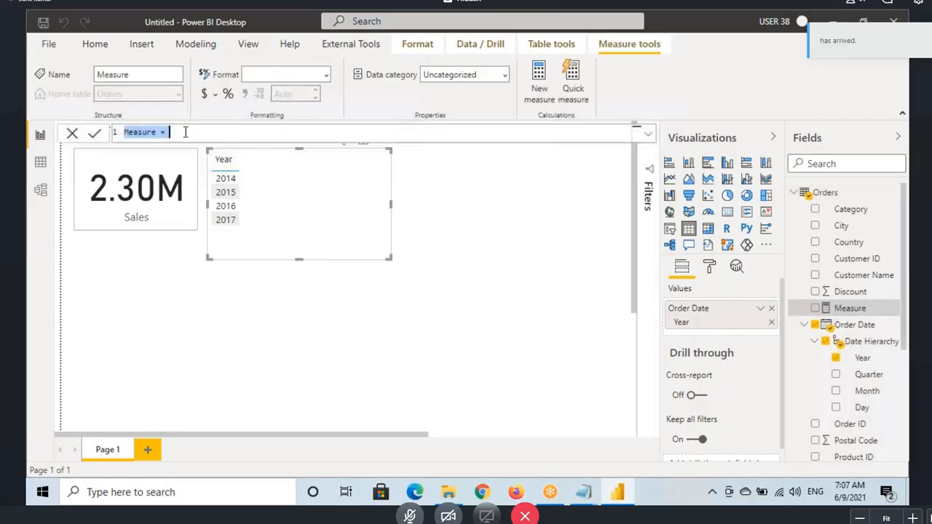
{"action": "scroll", "coordinate": [185, 132], "scroll_direction": "up", "scroll_amount": 2, "text": "ctrl"}
{"action": "left_click", "coordinate": [160, 140]}
{"action": "double_click", "coordinate": [164, 140]}
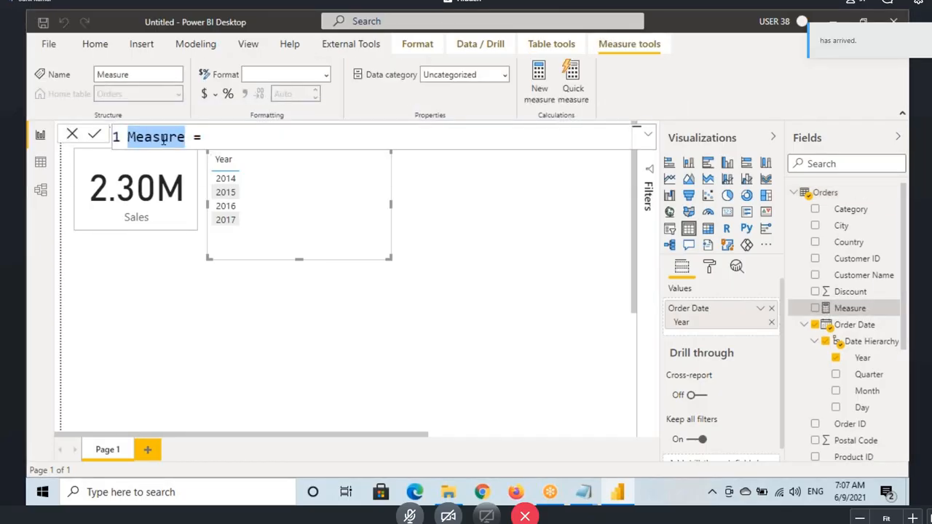
{"action": "type", "text": "Sum Of "}
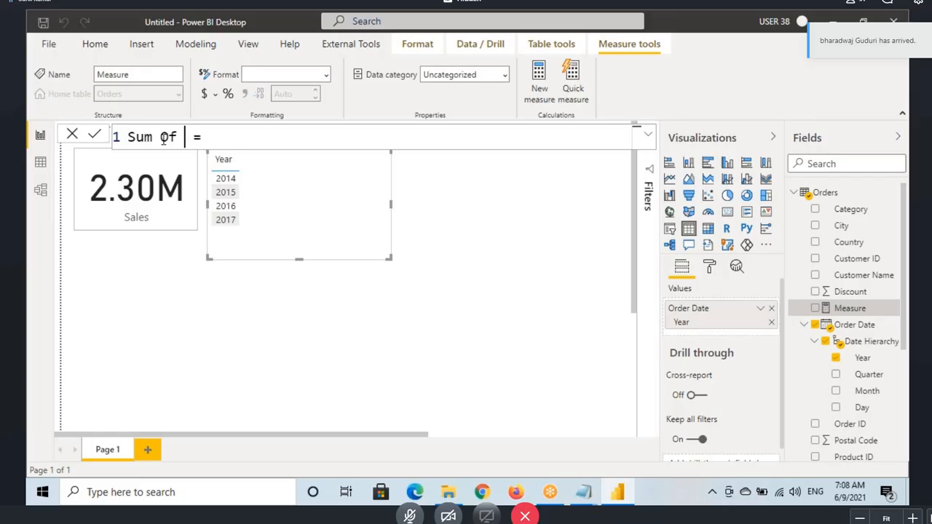
{"action": "type", "text": "Sales"}
Define the Sum Of Sales measure as SUM(Orders[Sales]) and commit it.
{"action": "left_click", "coordinate": [275, 141]}
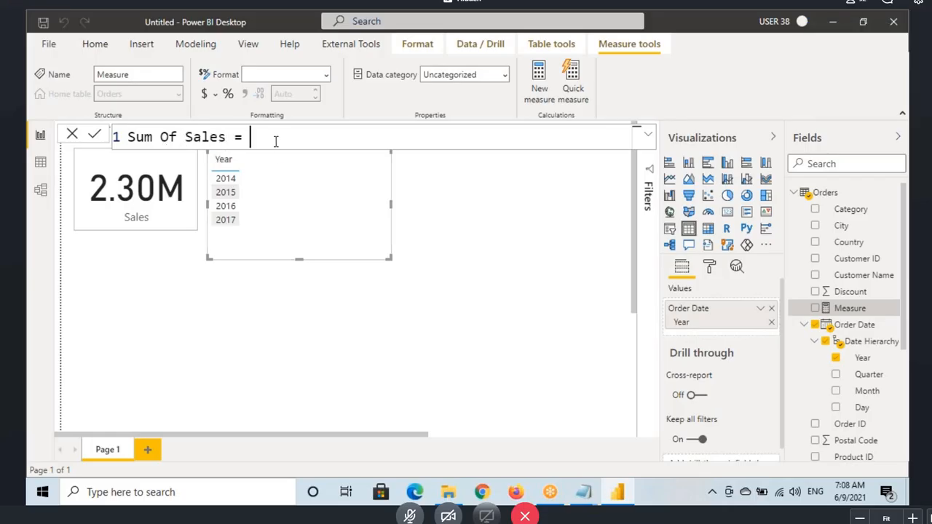
{"action": "type", "text": "sum"}
{"action": "key", "text": "Tab"}
{"action": "type", "text": "s[Sale"}
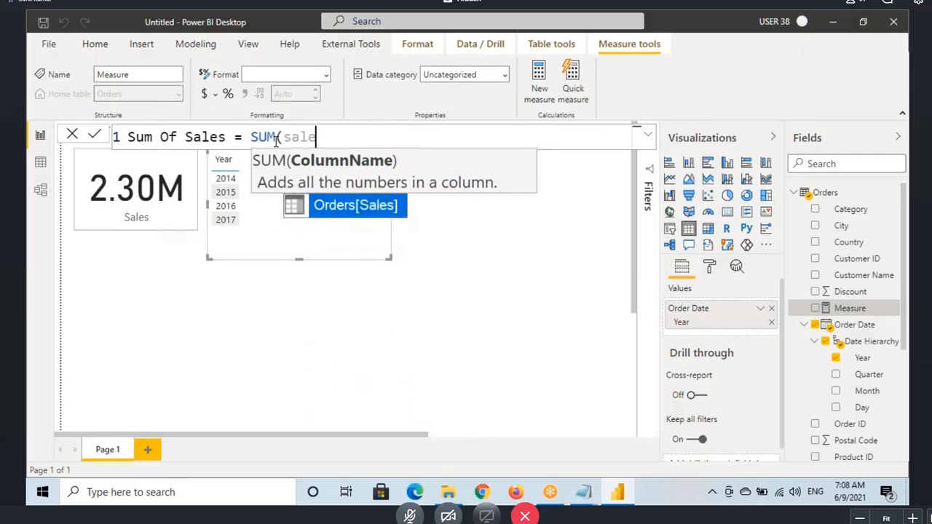
{"action": "type", "text": "s"}
{"action": "key", "text": "Tab"}
{"action": "type", "text": ")"}
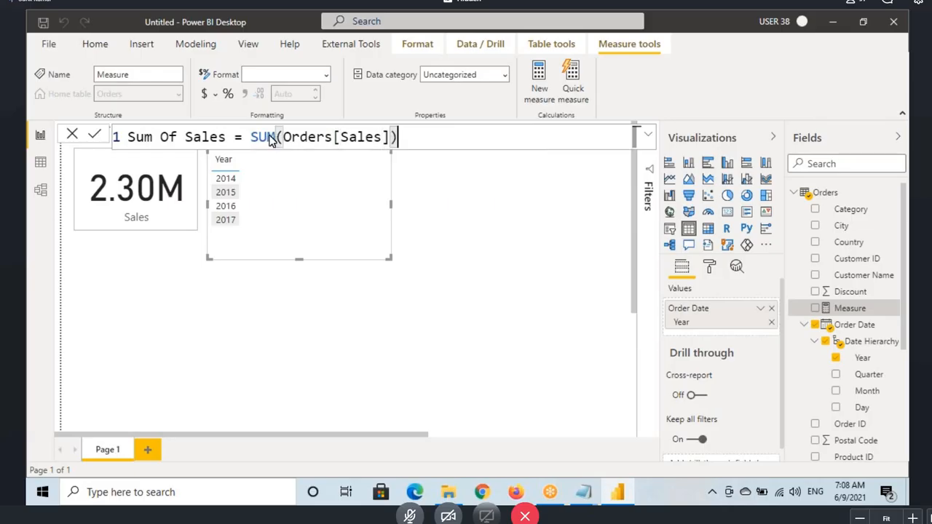
{"action": "left_click", "coordinate": [272, 140]}
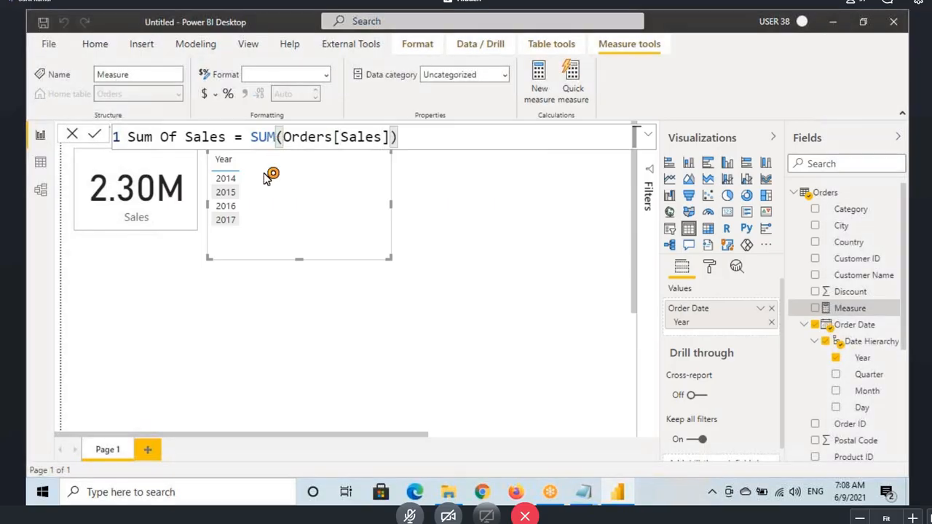
Add the Sum Of Sales measure to the year table and draw temporary annotation marks beside its column header.
{"action": "left_click", "coordinate": [617, 323]}
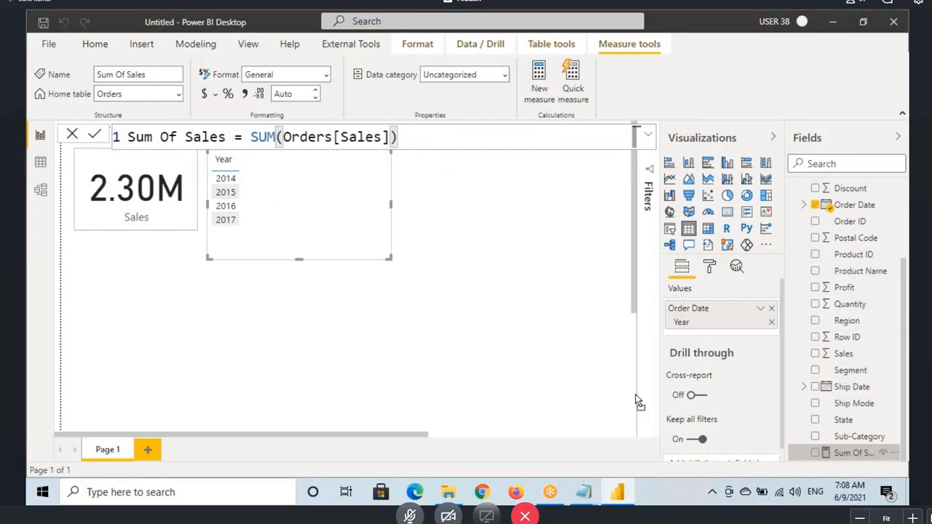
{"action": "left_click", "coordinate": [838, 288]}
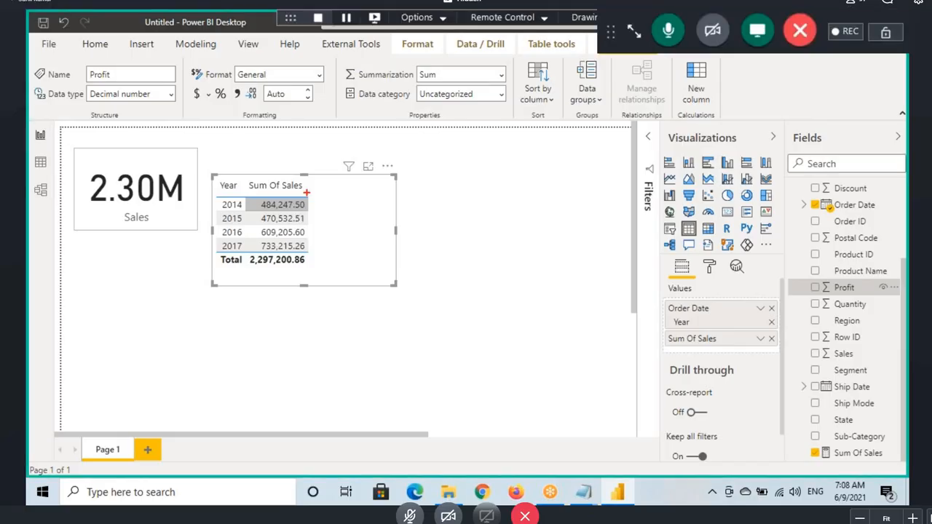
{"action": "left_click_drag", "start_coordinate": [320, 187], "coordinate": [331, 185]}
{"action": "mouse_move", "coordinate": [441, 166]}
{"action": "left_mouse_down"}
{"action": "mouse_move", "coordinate": [441, 214]}
{"action": "mouse_move", "coordinate": [462, 179]}
{"action": "mouse_move", "coordinate": [489, 176]}
{"action": "mouse_move", "coordinate": [513, 157]}
{"action": "left_mouse_up"}
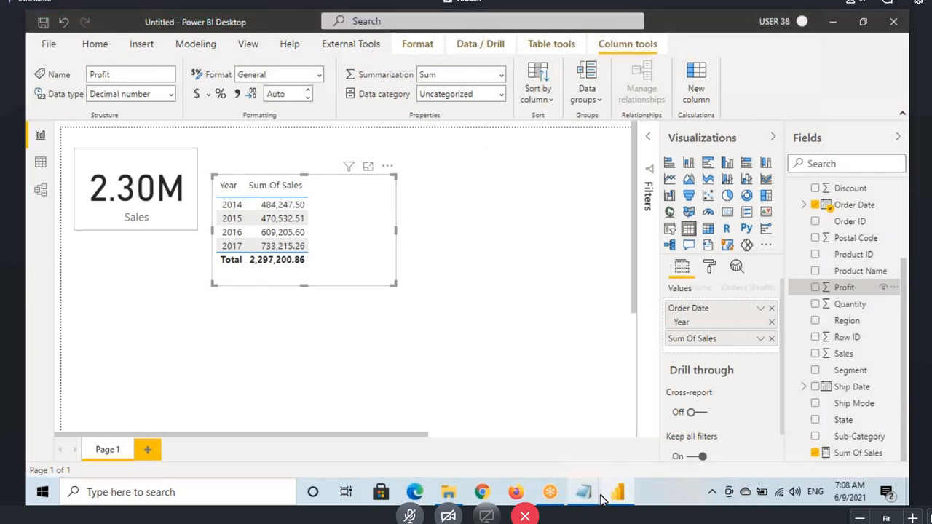
Switch to DAX Functions Time Intelligence.txt in Notepad and examine the PREVIOUSYEAR entry.
{"action": "mouse_move", "coordinate": [594, 489]}
{"action": "left_click", "coordinate": [614, 453]}
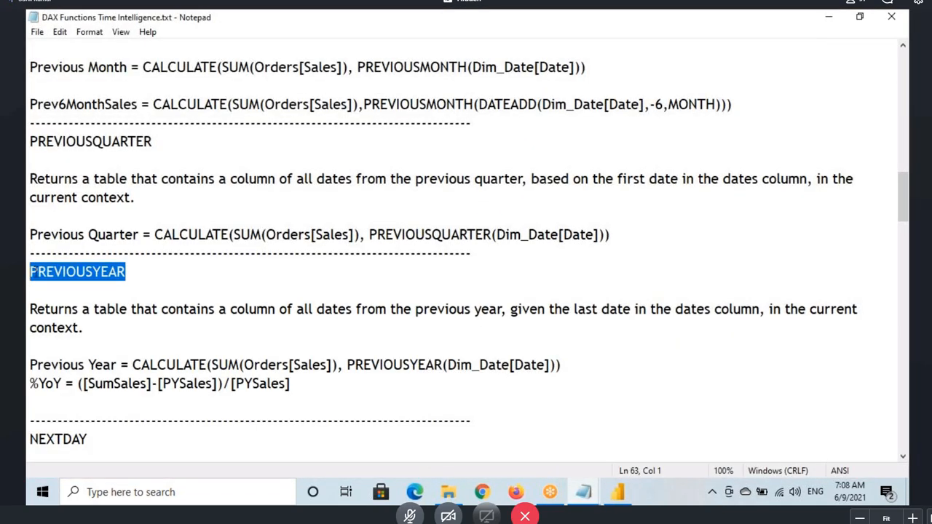
{"action": "left_click_drag", "start_coordinate": [37, 272], "coordinate": [116, 271]}
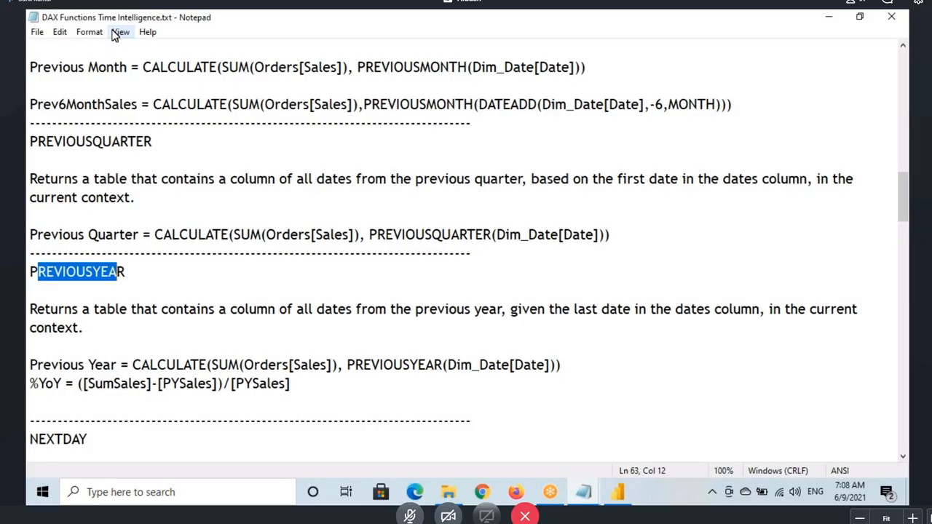
Switch back to Power BI Desktop and start a new measure named PYSales in the Orders table.
{"action": "left_click", "coordinate": [618, 495]}
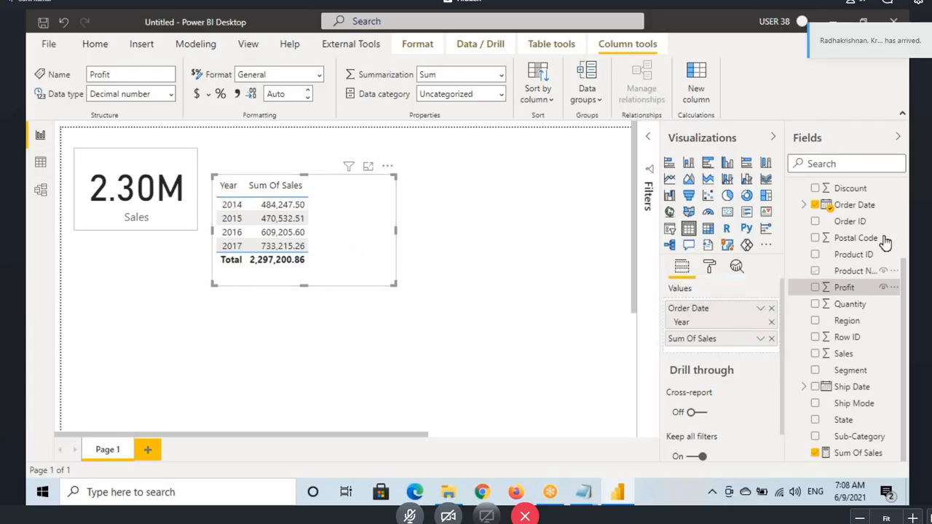
{"action": "scroll", "coordinate": [867, 219], "scroll_direction": "up", "scroll_amount": 3}
{"action": "left_click", "coordinate": [827, 193]}
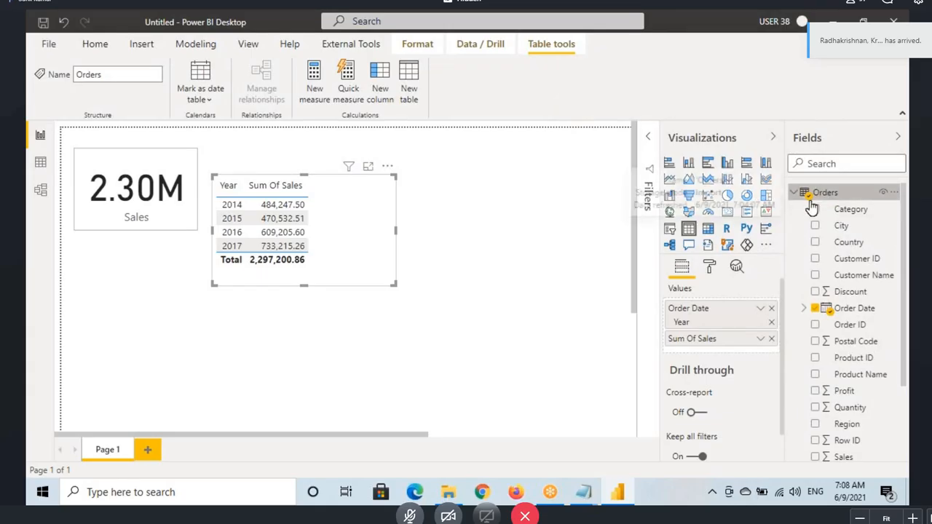
{"action": "left_click", "coordinate": [325, 102]}
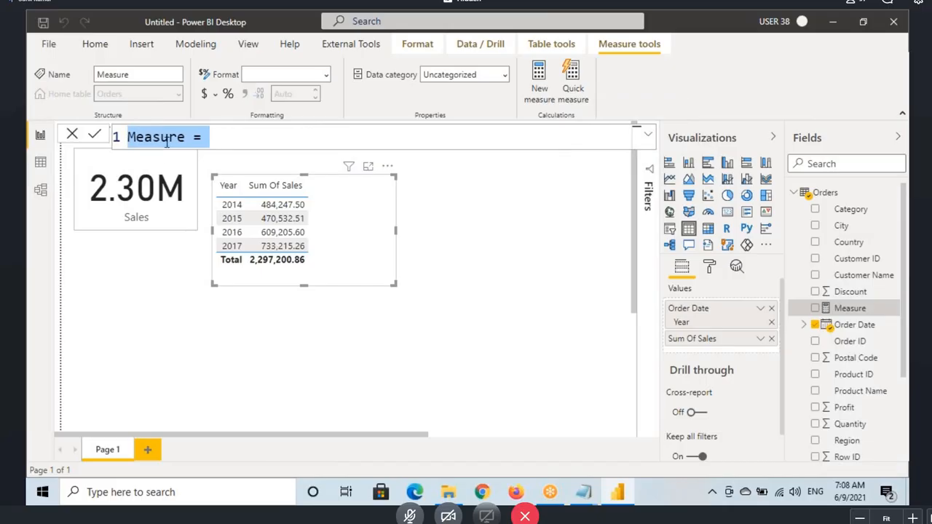
{"action": "double_click", "coordinate": [160, 137]}
{"action": "type", "text": "PYSale"}
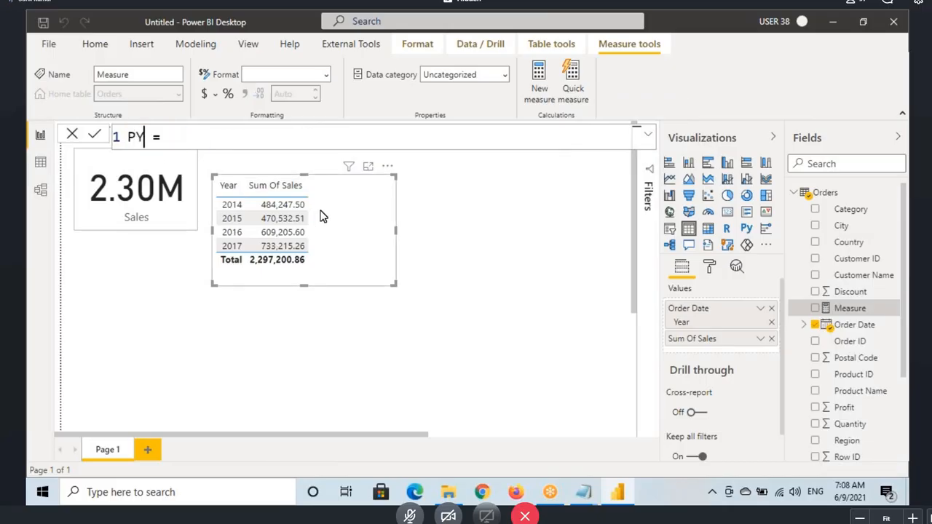
{"action": "type", "text": "s"}
{"action": "left_click_drag", "start_coordinate": [128, 136], "coordinate": [185, 137]}
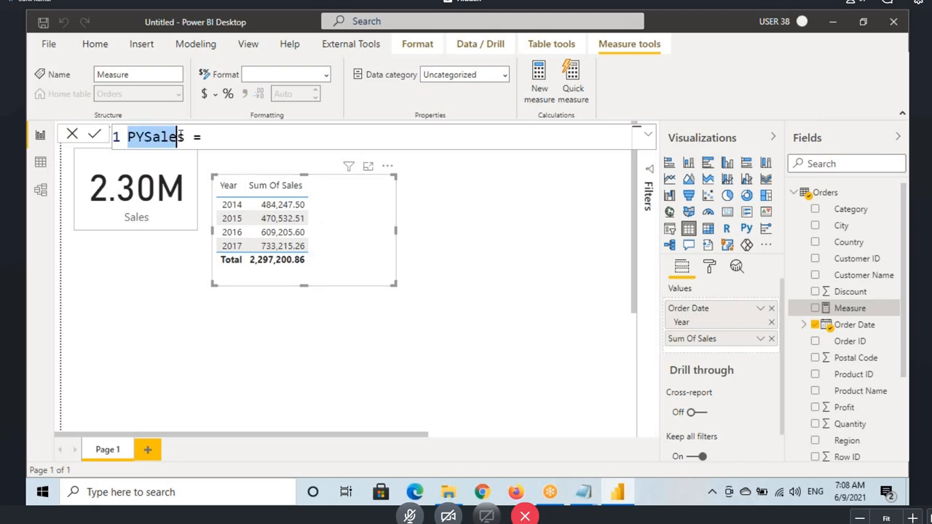
{"action": "left_click", "coordinate": [223, 136]}
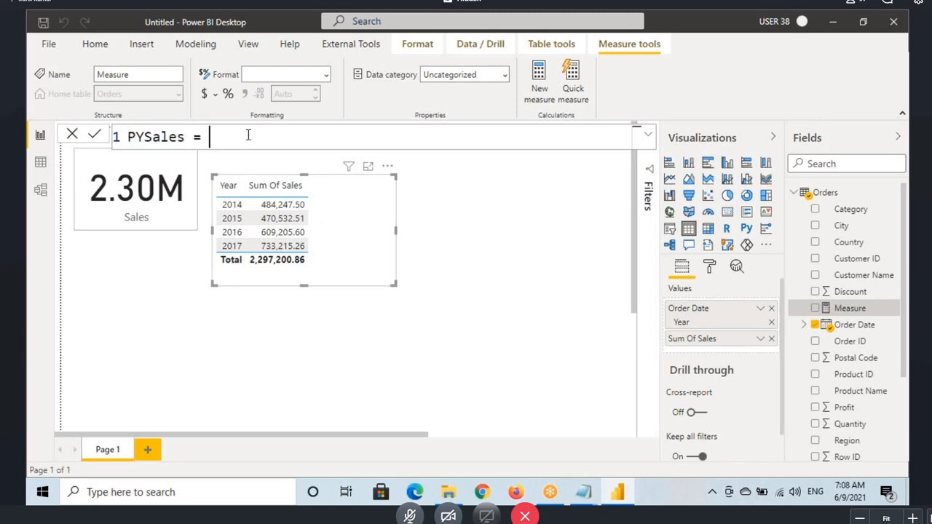
Begin the PYSales formula with CALCULATE(SUM(Orders[Sales]), and open PREVIOUSYEAR as its filter.
{"action": "type", "text": "ca"}
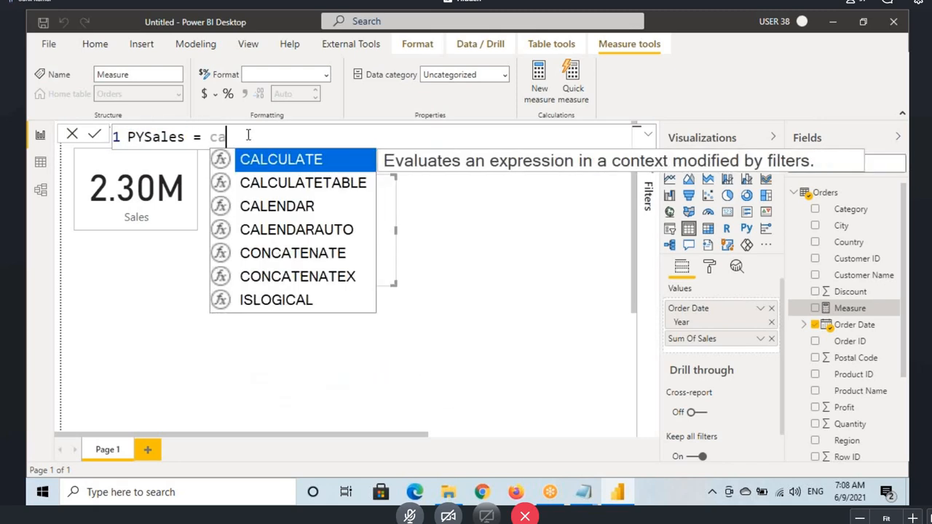
{"action": "key", "text": "Tab"}
{"action": "type", "text": "su"}
{"action": "key", "text": "Tab"}
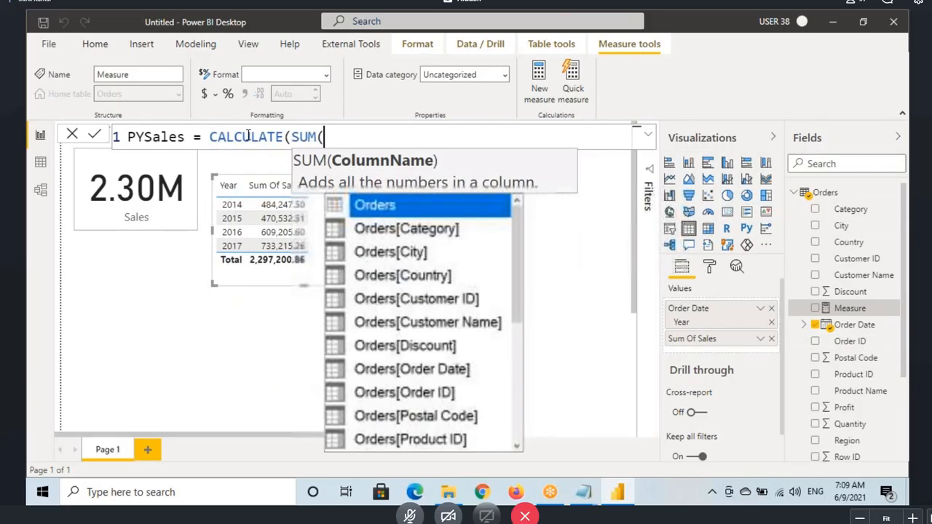
{"action": "type", "text": "sales"}
{"action": "key", "text": "Tab"}
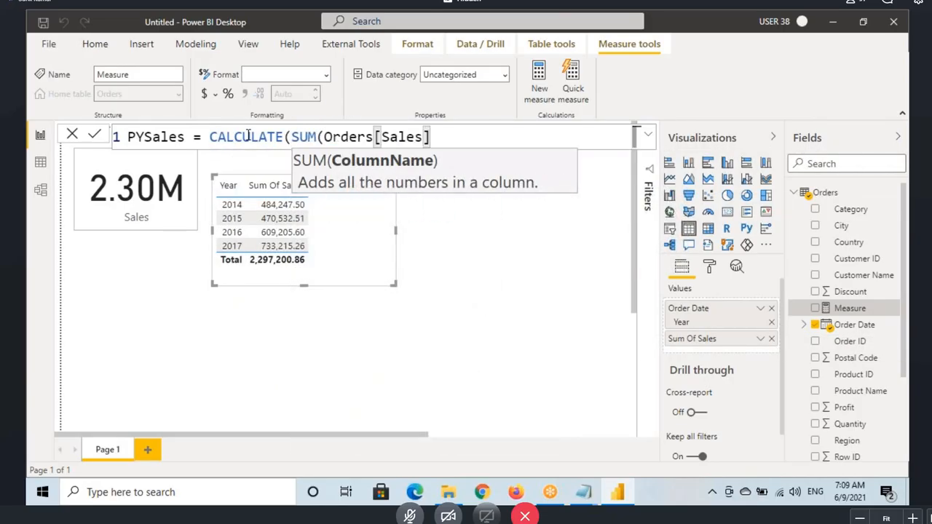
{"action": "type", "text": "),pre"}
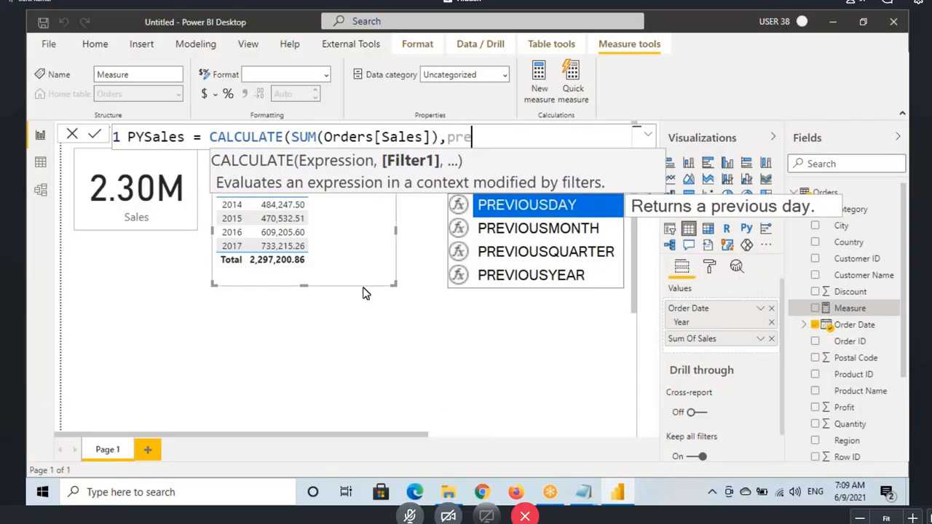
{"action": "left_click", "coordinate": [541, 274]}
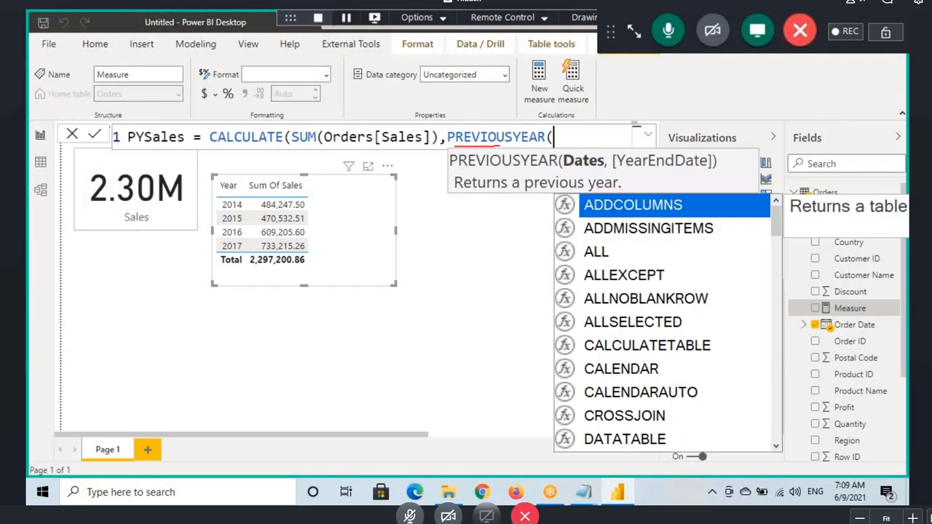
Mark the Dates argument of PREVIOUSYEAR, clear the annotation, and complete the formula with Orders[Order Date] and both closing parentheses.
{"action": "mouse_move", "coordinate": [561, 157]}
{"action": "left_mouse_down"}
{"action": "mouse_move", "coordinate": [600, 172]}
{"action": "mouse_move", "coordinate": [574, 140]}
{"action": "mouse_move", "coordinate": [568, 148]}
{"action": "mouse_move", "coordinate": [574, 132]}
{"action": "mouse_move", "coordinate": [587, 143]}
{"action": "left_mouse_up"}
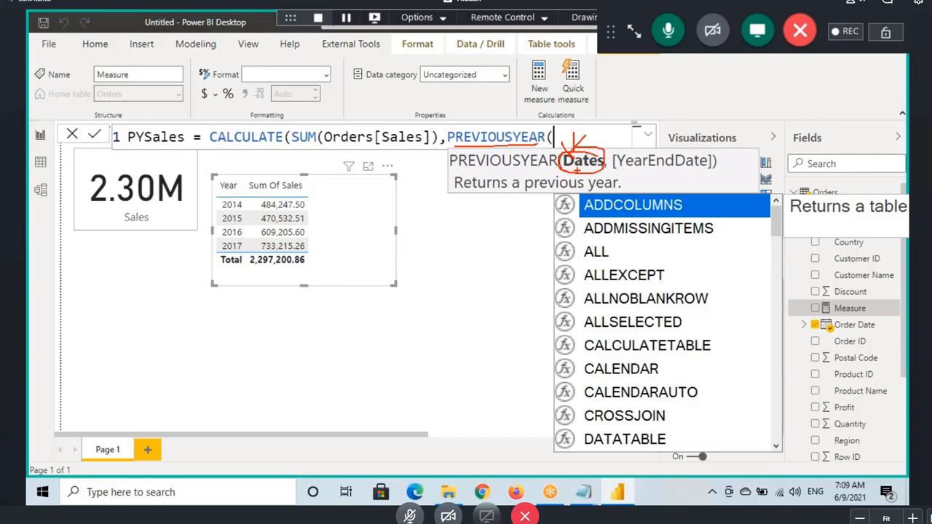
{"action": "key", "text": "Escape"}
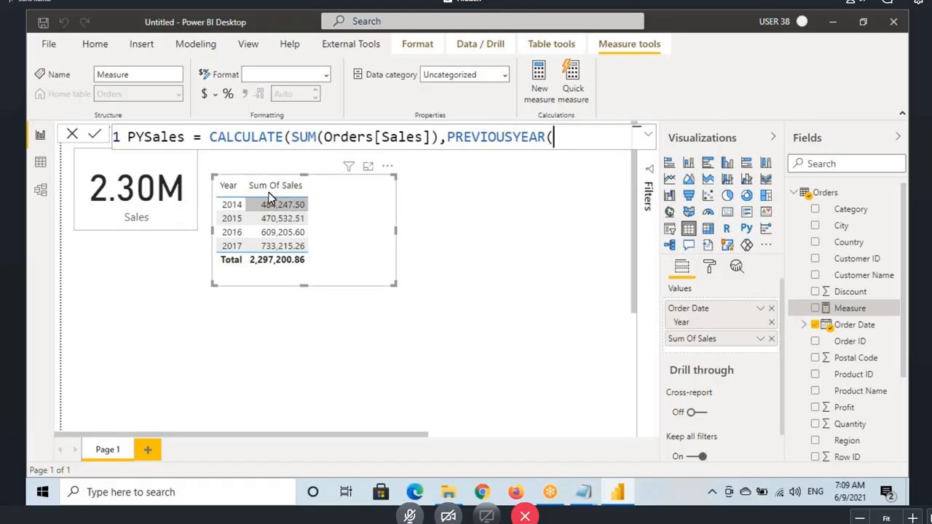
{"action": "type", "text": "order"}
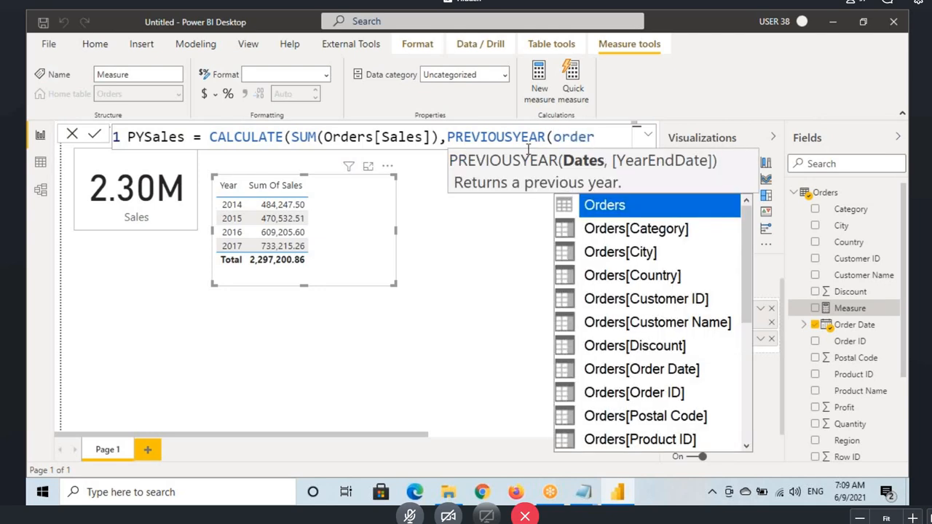
{"action": "left_click", "coordinate": [654, 374]}
{"action": "double_click", "coordinate": [653, 374]}
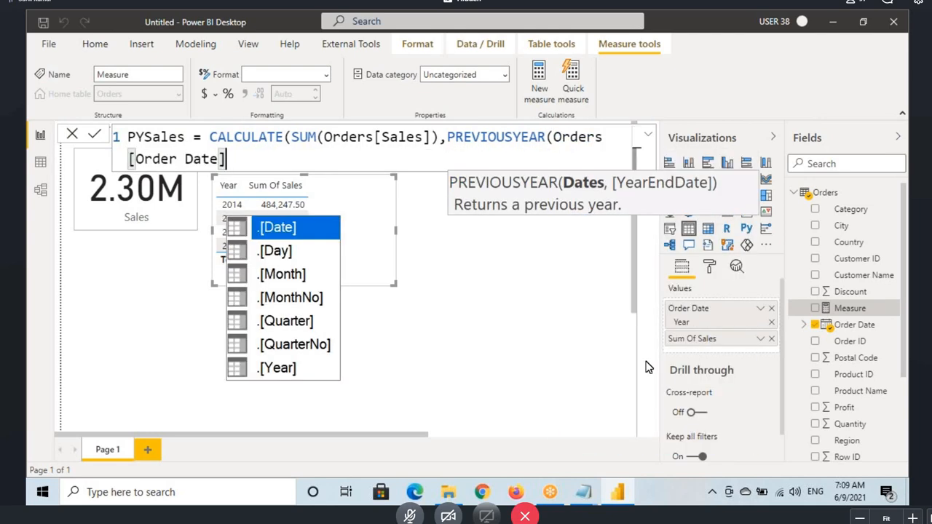
{"action": "type", "text": ")"}
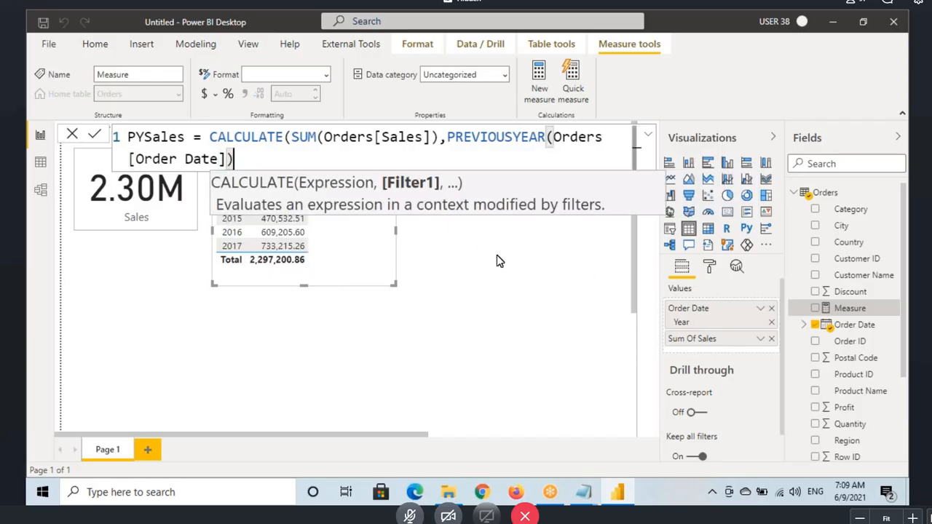
{"action": "type", "text": ")"}
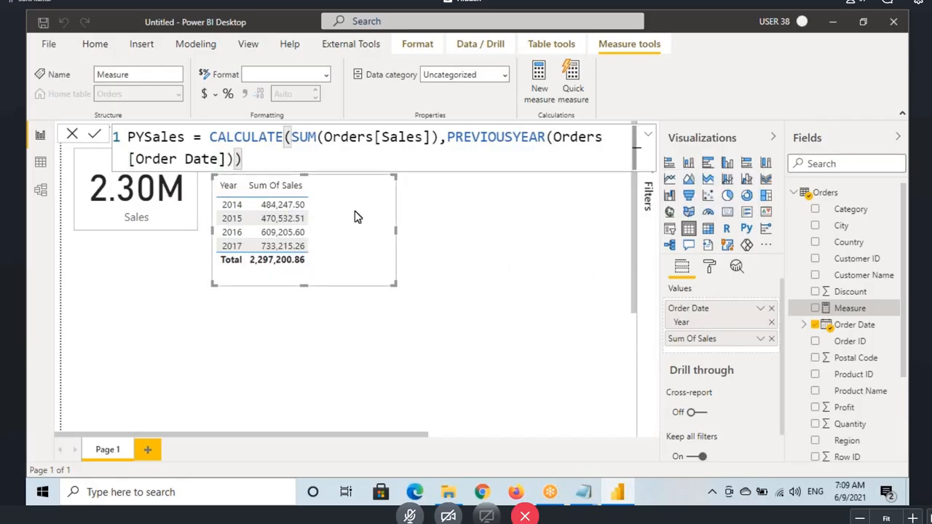
Examine the CALCULATE expression and the PREVIOUSYEAR filter in the PYSales formula.
{"action": "scroll", "coordinate": [253, 152], "scroll_direction": "down", "scroll_amount": 1}
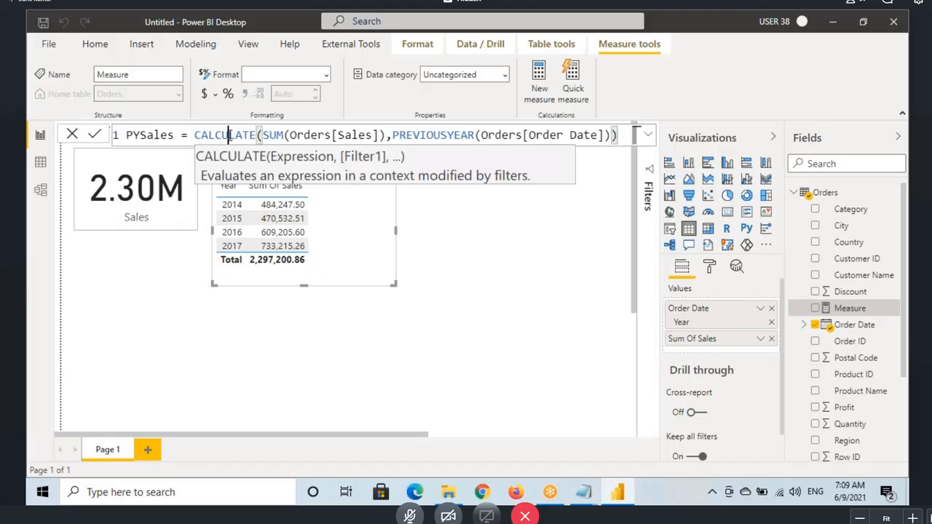
{"action": "left_click", "coordinate": [313, 135]}
{"action": "left_click_drag", "start_coordinate": [278, 135], "coordinate": [475, 139]}
{"action": "left_click", "coordinate": [395, 134]}
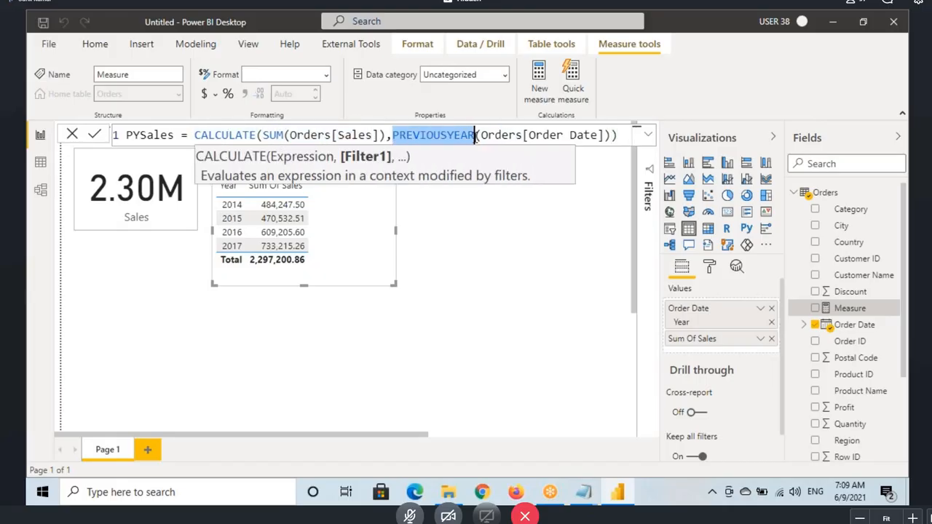
{"action": "left_click", "coordinate": [354, 211]}
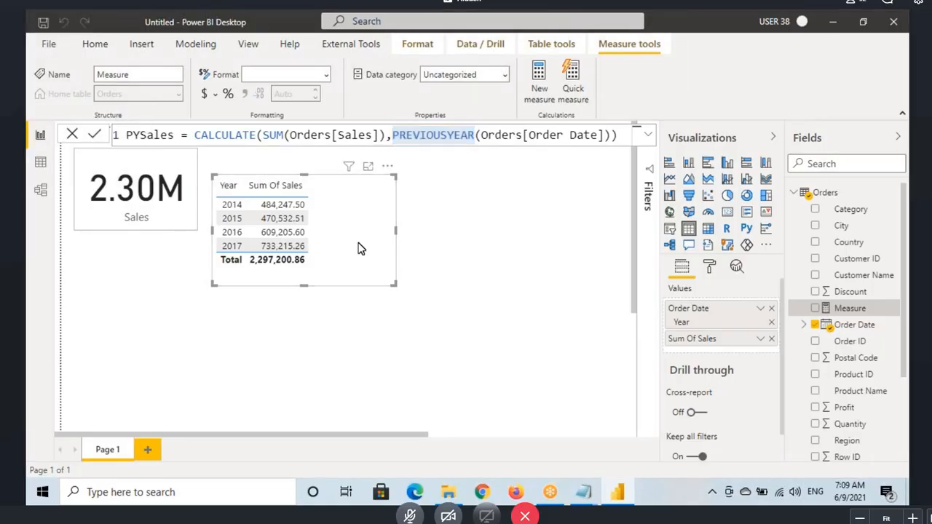
Add the PYSales measure to the yearly sales table and mark its 2014 and 2015 cells against the previous year's sales.
{"action": "left_click_drag", "start_coordinate": [848, 407], "coordinate": [334, 255]}
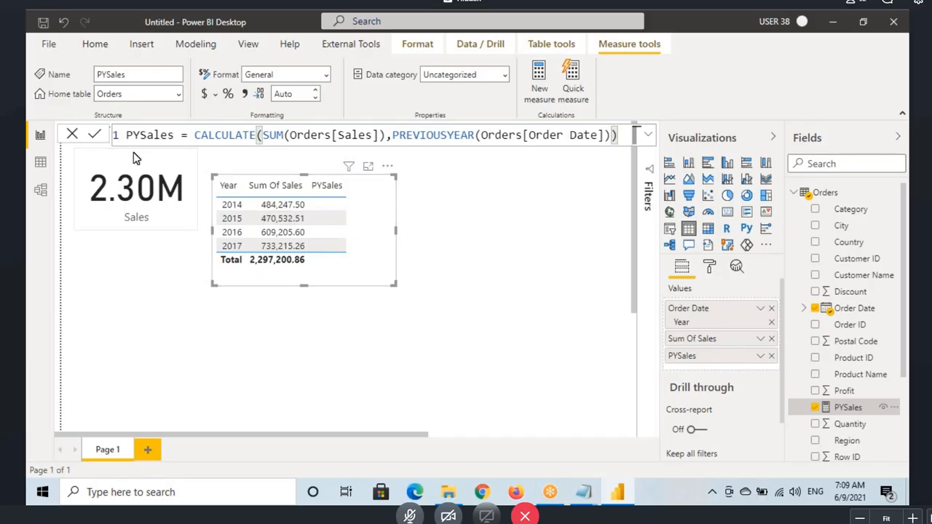
{"action": "mouse_move", "coordinate": [121, 124]}
{"action": "left_mouse_down"}
{"action": "mouse_move", "coordinate": [168, 148]}
{"action": "mouse_move", "coordinate": [619, 148]}
{"action": "left_mouse_up"}
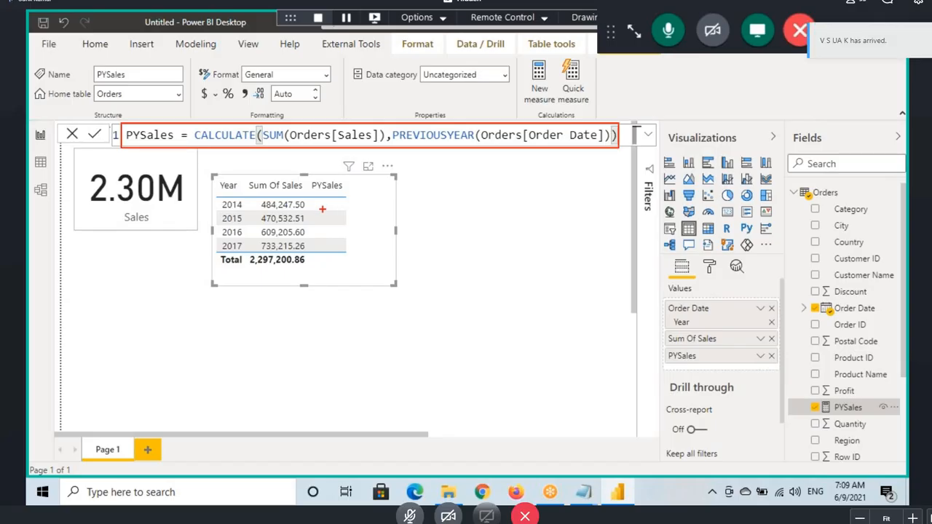
{"action": "left_click_drag", "start_coordinate": [312, 197], "coordinate": [355, 229]}
{"action": "mouse_move", "coordinate": [221, 167]}
{"action": "left_mouse_down"}
{"action": "mouse_move", "coordinate": [187, 219]}
{"action": "mouse_move", "coordinate": [223, 230]}
{"action": "mouse_move", "coordinate": [220, 203]}
{"action": "left_mouse_up"}
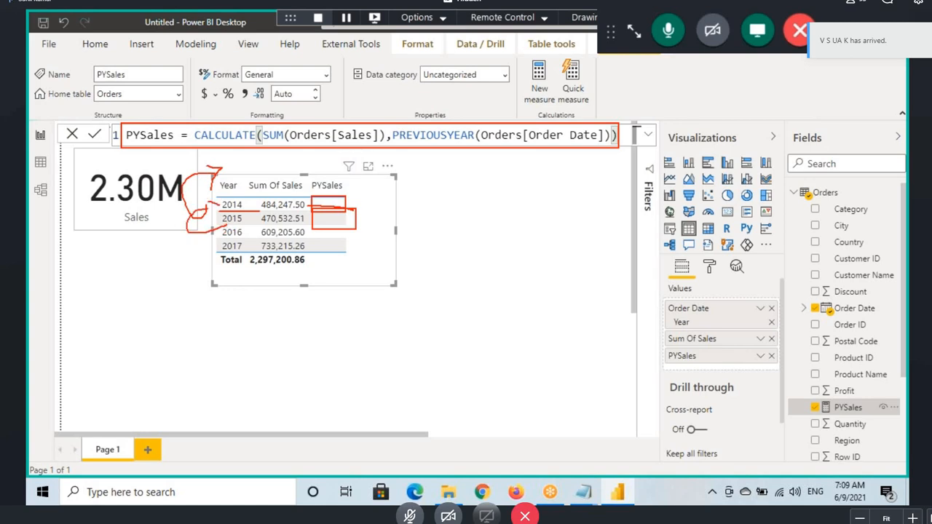
{"action": "left_click_drag", "start_coordinate": [312, 226], "coordinate": [335, 227]}
{"action": "mouse_move", "coordinate": [283, 196]}
{"action": "left_mouse_down"}
{"action": "mouse_move", "coordinate": [269, 195]}
{"action": "mouse_move", "coordinate": [323, 218]}
{"action": "mouse_move", "coordinate": [322, 238]}
{"action": "left_mouse_up"}
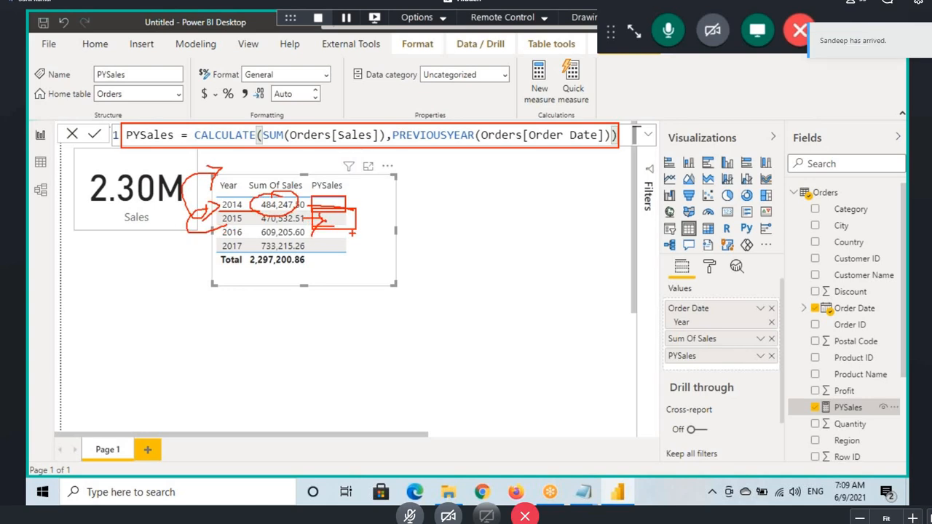
{"action": "mouse_move", "coordinate": [334, 188]}
{"action": "left_mouse_down"}
{"action": "mouse_move", "coordinate": [333, 246]}
{"action": "mouse_move", "coordinate": [346, 227]}
{"action": "left_mouse_up"}
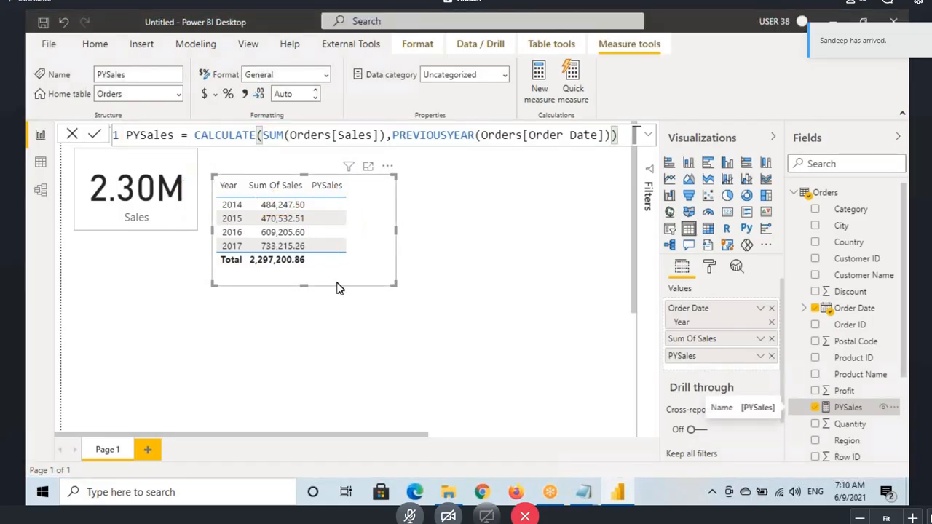
Switch to the DAX Functions Time Intelligence notes in Notepad and read the Time Intelligence definition and its DATE column requirement.
{"action": "mouse_move", "coordinate": [584, 493]}
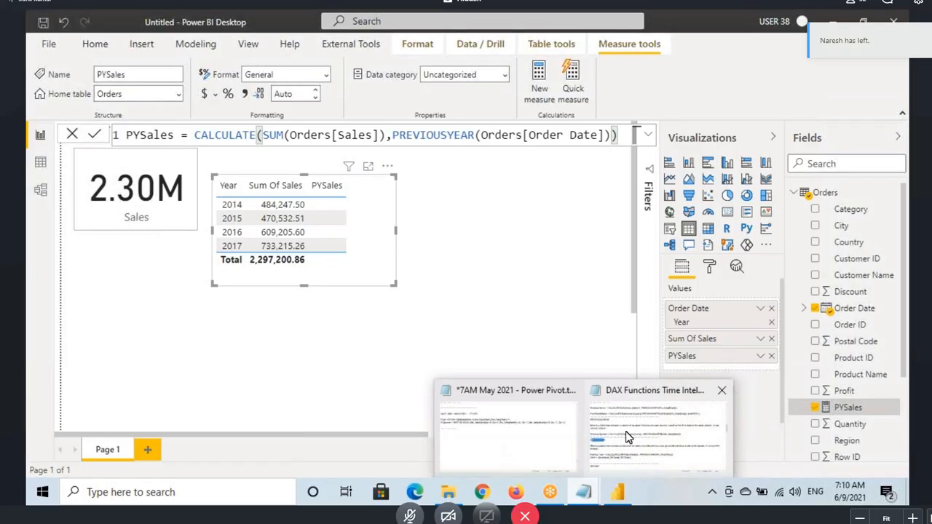
{"action": "left_click", "coordinate": [626, 431]}
{"action": "scroll", "coordinate": [412, 282], "scroll_direction": "up", "scroll_amount": 17}
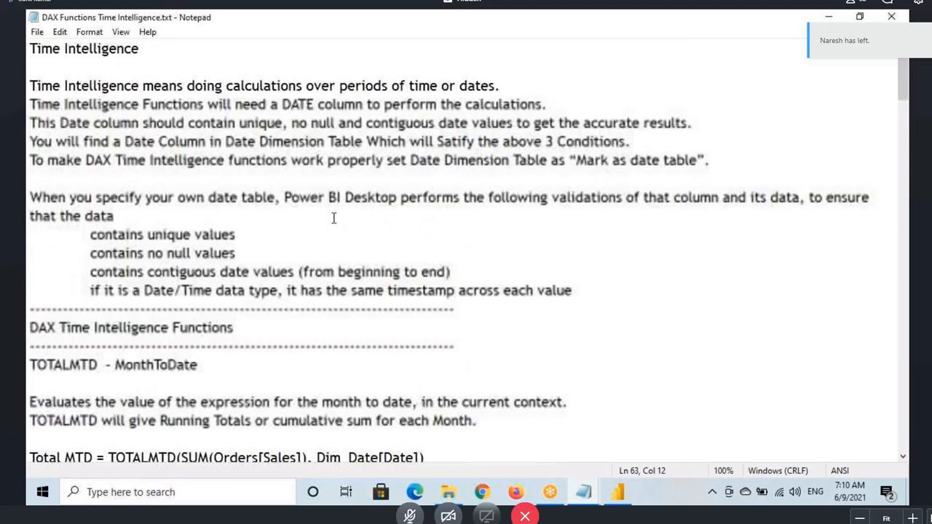
{"action": "left_click_drag", "start_coordinate": [27, 88], "coordinate": [155, 87]}
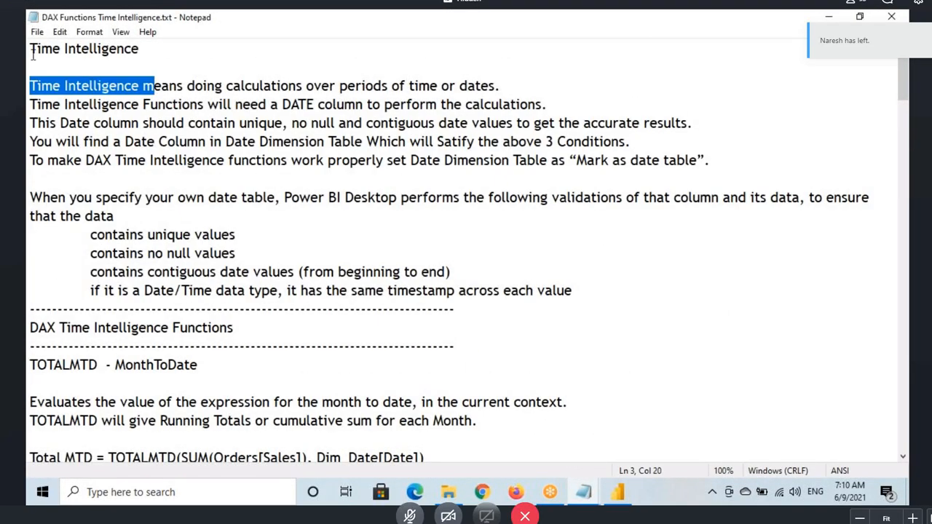
{"action": "left_click_drag", "start_coordinate": [29, 49], "coordinate": [139, 51]}
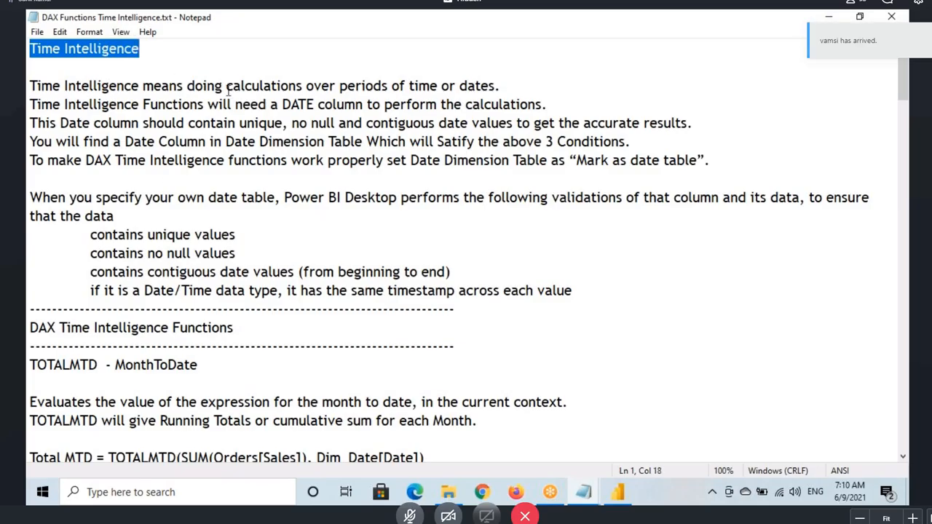
{"action": "left_click_drag", "start_coordinate": [232, 86], "coordinate": [336, 86]}
{"action": "left_click_drag", "start_coordinate": [355, 86], "coordinate": [500, 87]}
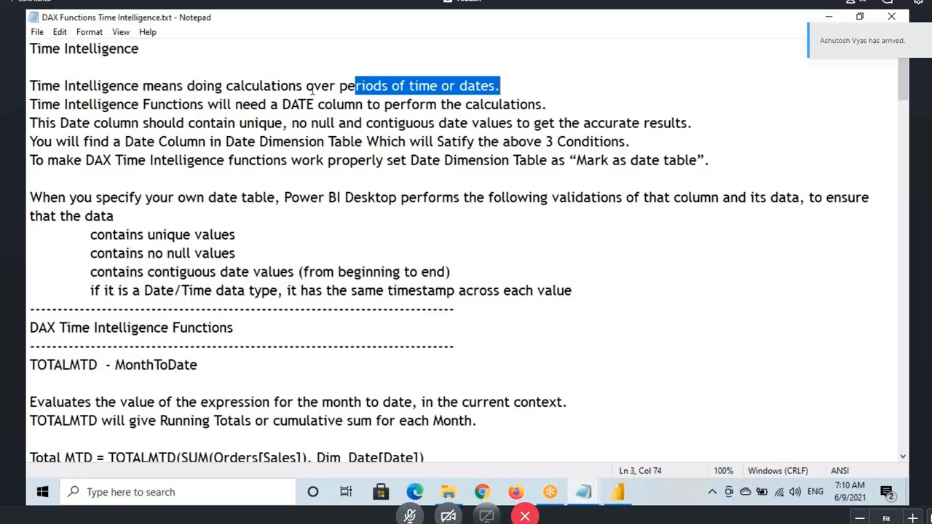
{"action": "left_click_drag", "start_coordinate": [306, 86], "coordinate": [436, 86]}
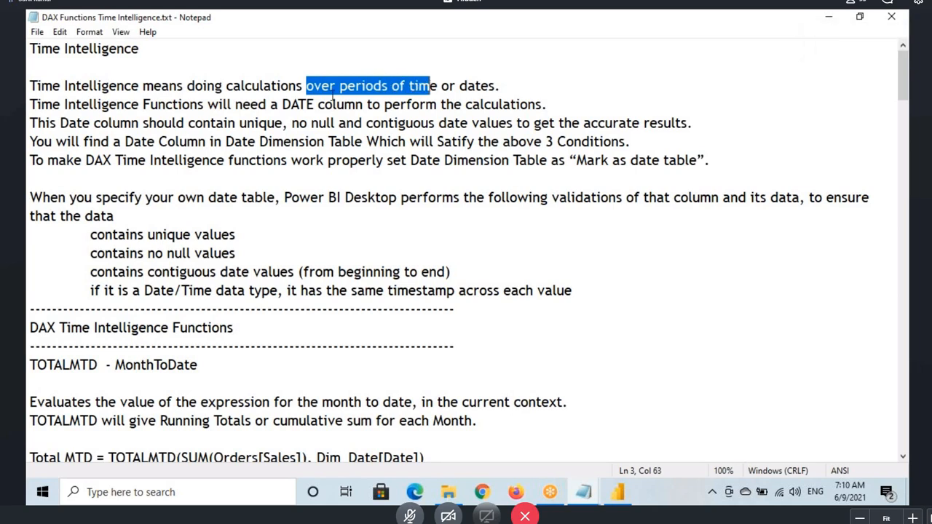
{"action": "left_click_drag", "start_coordinate": [27, 61], "coordinate": [126, 53]}
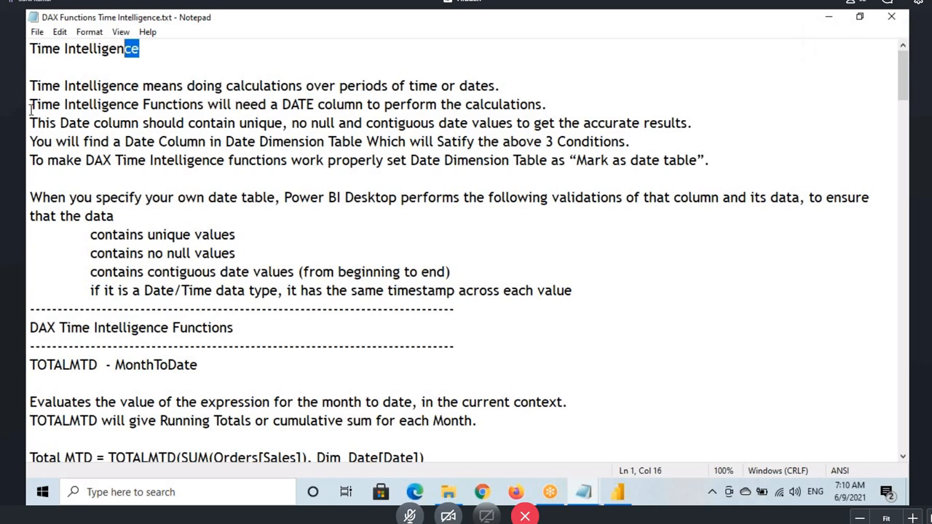
{"action": "left_click_drag", "start_coordinate": [275, 104], "coordinate": [379, 104]}
{"action": "left_click_drag", "start_coordinate": [372, 104], "coordinate": [530, 106]}
Switch back to Power BI Desktop and mark PREVIOUSYEAR and its Orders[Order Date] argument in the PYSales formula.
{"action": "key", "text": "alt+Tab"}
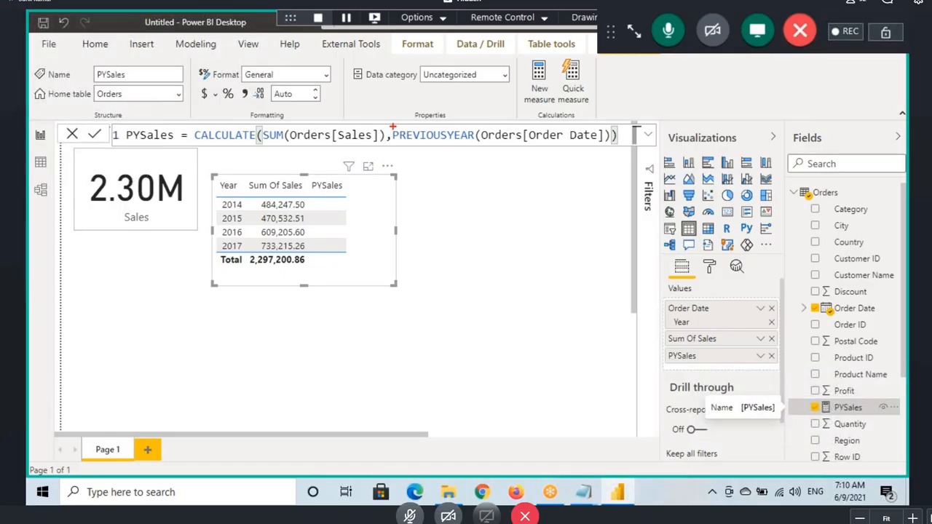
{"action": "mouse_move", "coordinate": [392, 126]}
{"action": "left_mouse_down"}
{"action": "mouse_move", "coordinate": [472, 151]}
{"action": "mouse_move", "coordinate": [609, 133]}
{"action": "mouse_move", "coordinate": [485, 124]}
{"action": "mouse_move", "coordinate": [541, 153]}
{"action": "left_mouse_up"}
{"action": "left_click_drag", "start_coordinate": [555, 76], "coordinate": [555, 118]}
{"action": "left_click_drag", "start_coordinate": [567, 109], "coordinate": [555, 118]}
{"action": "left_click_drag", "start_coordinate": [519, 154], "coordinate": [583, 154]}
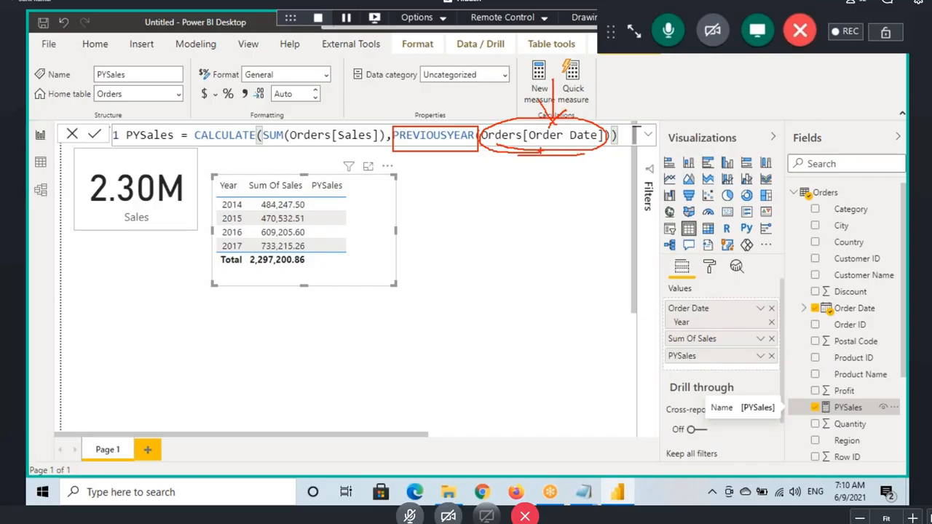
Reopen the time intelligence notes and mark the date column conditions: contain unique, no null and contiguous date values.
{"action": "mouse_move", "coordinate": [583, 492]}
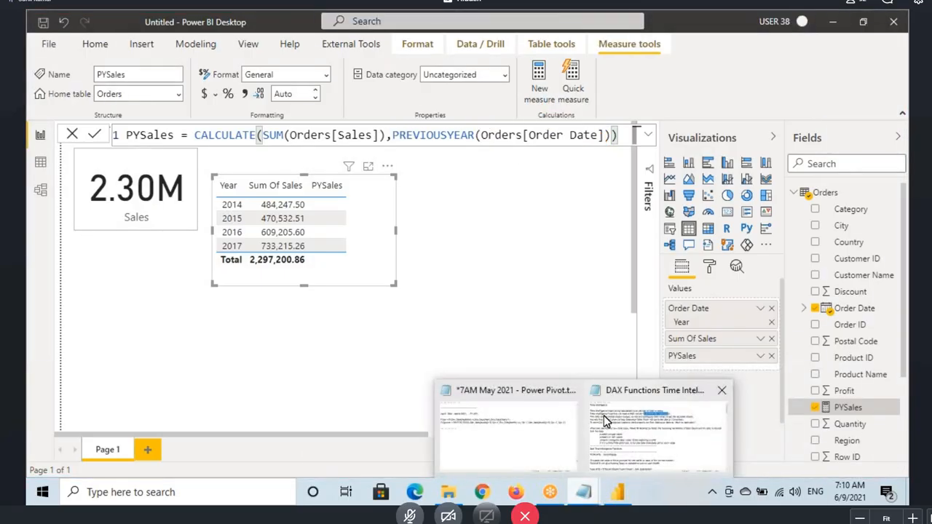
{"action": "left_click", "coordinate": [627, 415]}
{"action": "left_click_drag", "start_coordinate": [76, 124], "coordinate": [465, 125]}
{"action": "left_click_drag", "start_coordinate": [564, 124], "coordinate": [695, 125]}
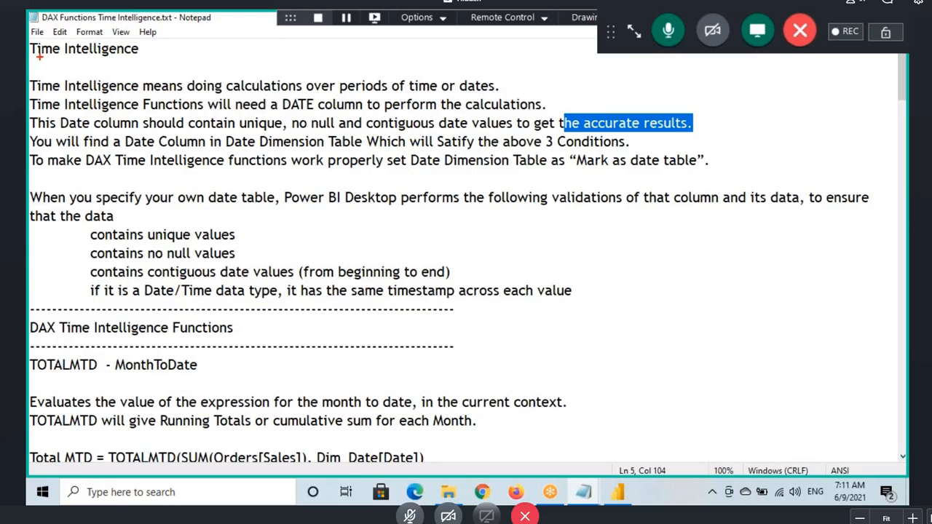
{"action": "mouse_move", "coordinate": [34, 55]}
{"action": "left_mouse_down"}
{"action": "mouse_move", "coordinate": [131, 56]}
{"action": "mouse_move", "coordinate": [30, 42]}
{"action": "left_mouse_up"}
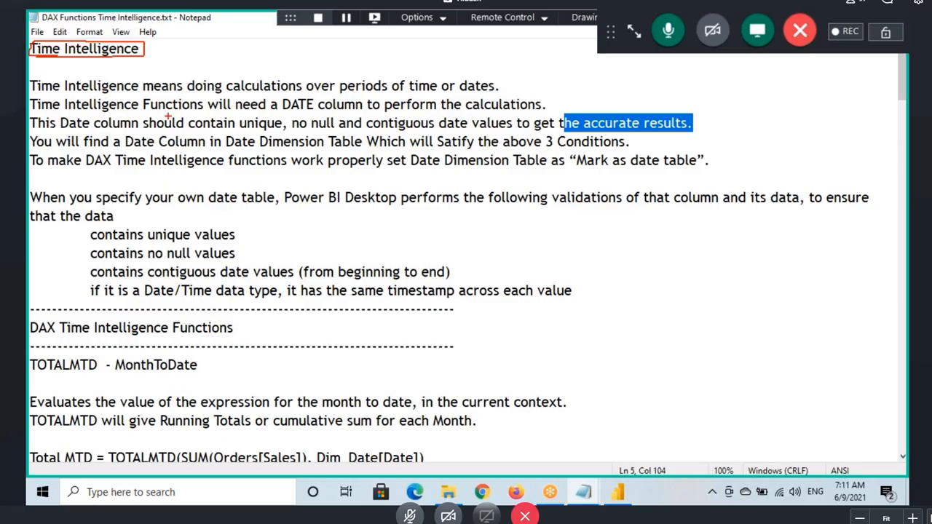
{"action": "mouse_move", "coordinate": [90, 130]}
{"action": "left_mouse_down"}
{"action": "mouse_move", "coordinate": [282, 128]}
{"action": "mouse_move", "coordinate": [190, 122]}
{"action": "left_mouse_up"}
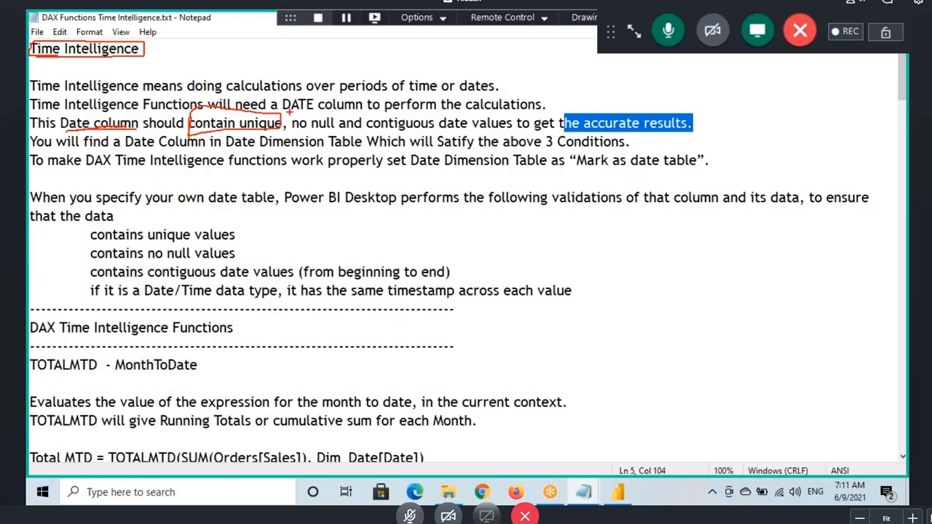
{"action": "mouse_move", "coordinate": [288, 111]}
{"action": "left_mouse_down"}
{"action": "mouse_move", "coordinate": [296, 135]}
{"action": "mouse_move", "coordinate": [334, 121]}
{"action": "mouse_move", "coordinate": [290, 114]}
{"action": "left_mouse_up"}
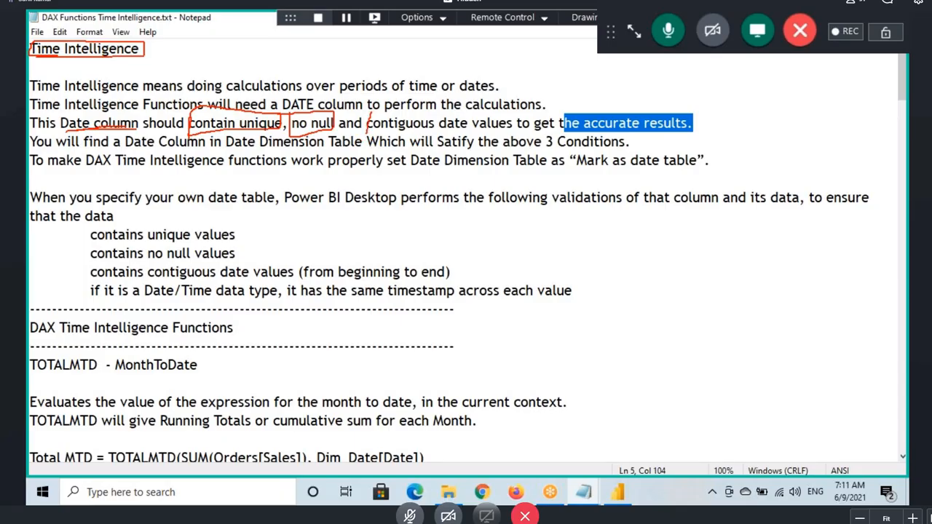
{"action": "mouse_move", "coordinate": [367, 133]}
{"action": "left_mouse_down"}
{"action": "mouse_move", "coordinate": [469, 132]}
{"action": "mouse_move", "coordinate": [437, 115]}
{"action": "mouse_move", "coordinate": [372, 121]}
{"action": "left_mouse_up"}
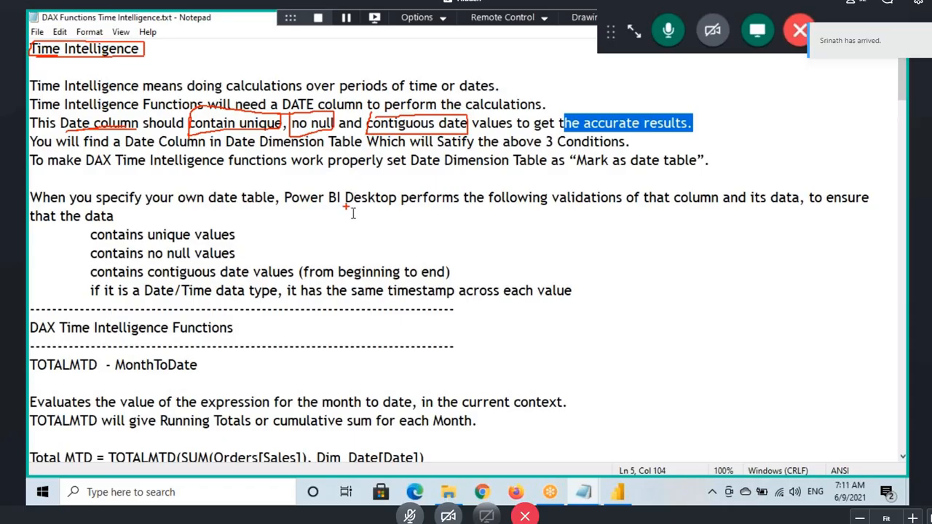
{"action": "key", "text": "Escape"}
Open the Orders table data in Power BI Desktop and check the Order Date column for repeated dates.
{"action": "left_click", "coordinate": [627, 498]}
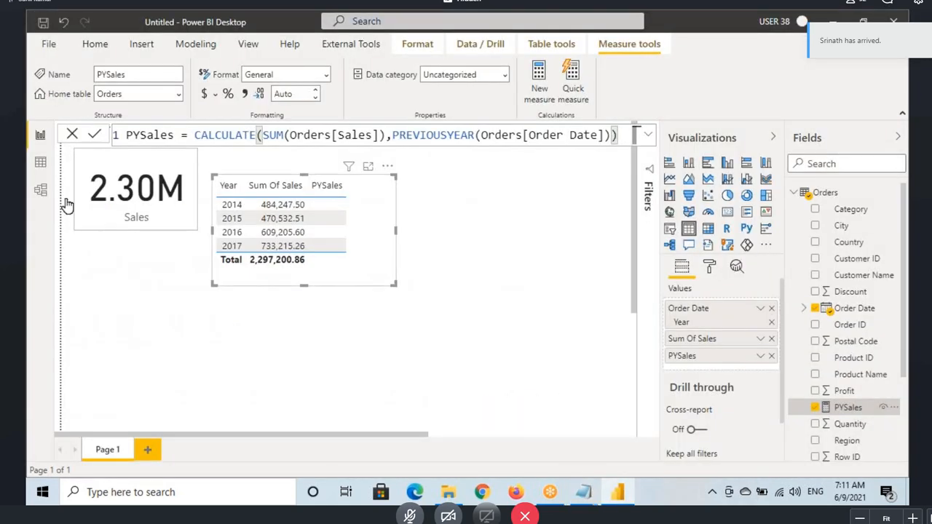
{"action": "left_click", "coordinate": [40, 161]}
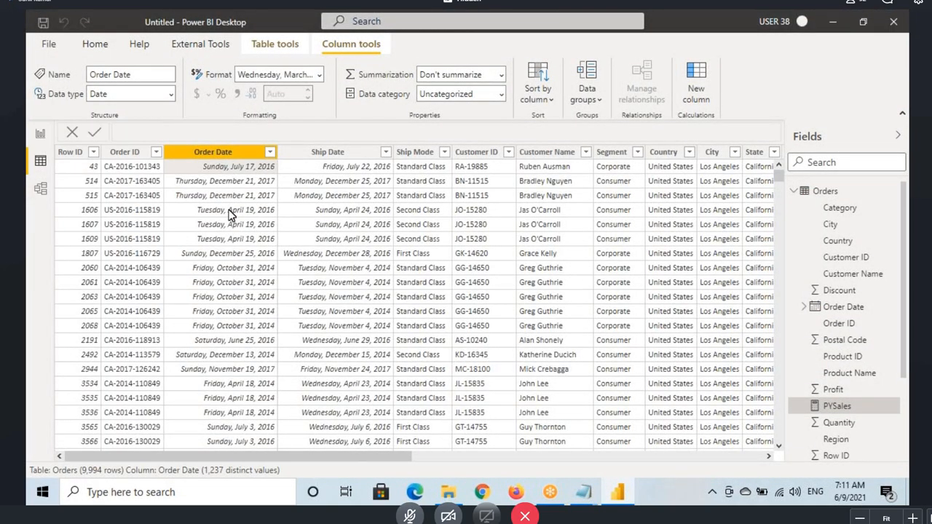
{"action": "mouse_move", "coordinate": [188, 146]}
{"action": "left_mouse_down"}
{"action": "mouse_move", "coordinate": [252, 159]}
{"action": "mouse_move", "coordinate": [281, 113]}
{"action": "mouse_move", "coordinate": [278, 137]}
{"action": "left_mouse_up"}
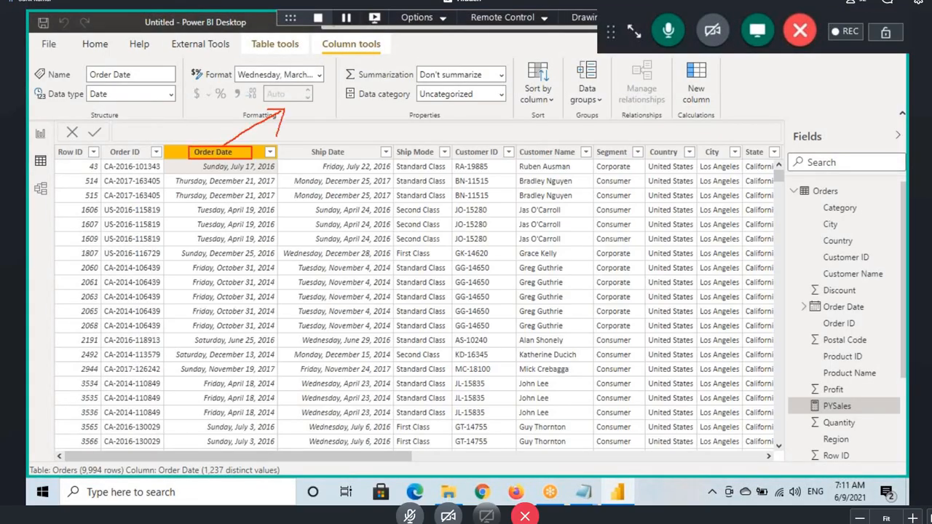
{"action": "left_click_drag", "start_coordinate": [198, 161], "coordinate": [255, 161]}
{"action": "mouse_move", "coordinate": [197, 209]}
{"action": "left_mouse_down"}
{"action": "mouse_move", "coordinate": [262, 248]}
{"action": "mouse_move", "coordinate": [324, 216]}
{"action": "left_mouse_up"}
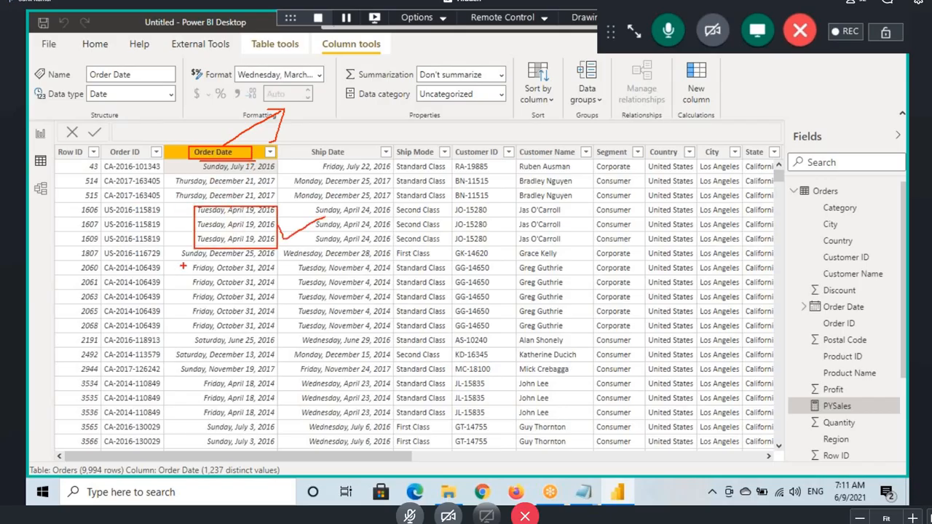
{"action": "left_click_drag", "start_coordinate": [184, 265], "coordinate": [279, 333]}
{"action": "left_click_drag", "start_coordinate": [257, 268], "coordinate": [213, 325]}
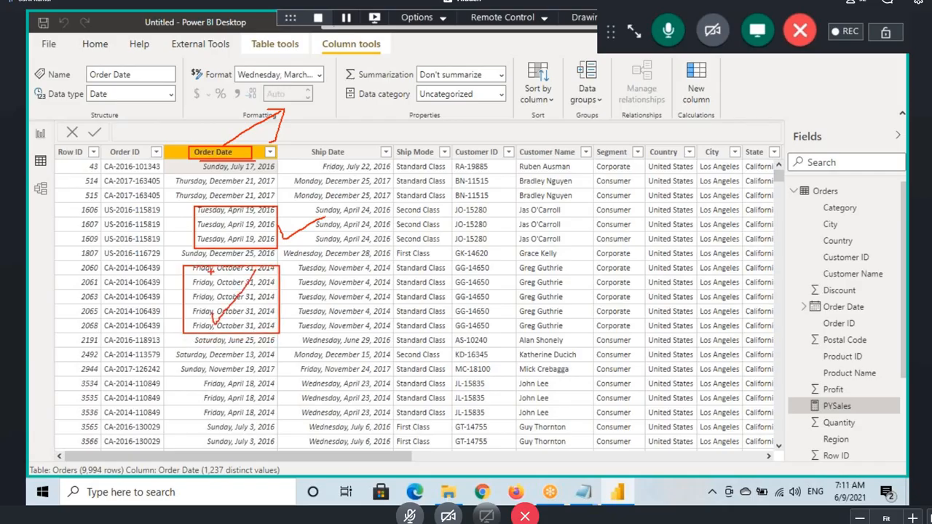
{"action": "left_click_drag", "start_coordinate": [210, 268], "coordinate": [269, 327]}
{"action": "mouse_move", "coordinate": [347, 100]}
{"action": "left_mouse_down"}
{"action": "mouse_move", "coordinate": [344, 127]}
{"action": "mouse_move", "coordinate": [378, 126]}
{"action": "left_mouse_up"}
{"action": "key", "text": "Escape"}
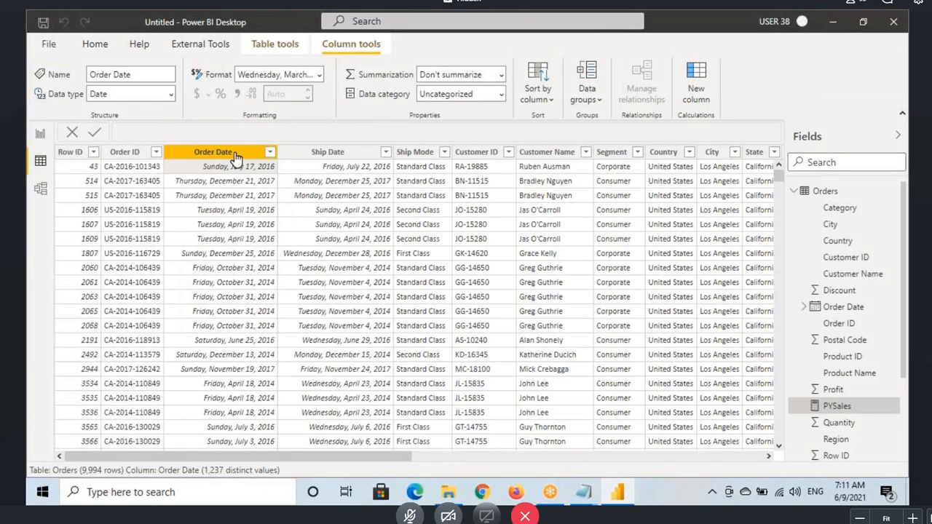
View the distinct dates in the Order Date column's filter list, then close it without filtering.
{"action": "left_click", "coordinate": [262, 162]}
{"action": "left_click", "coordinate": [270, 151]}
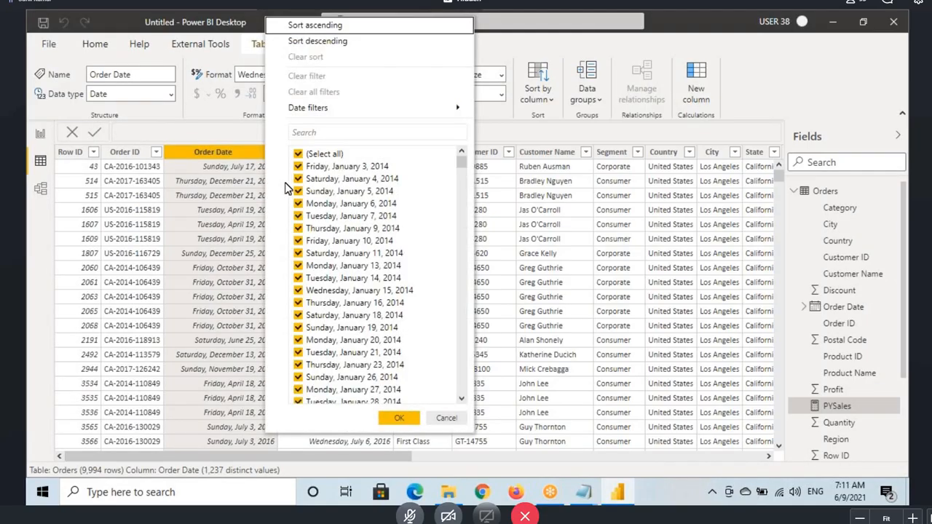
{"action": "mouse_move", "coordinate": [313, 160]}
{"action": "left_mouse_down"}
{"action": "mouse_move", "coordinate": [428, 160]}
{"action": "mouse_move", "coordinate": [399, 184]}
{"action": "left_mouse_up"}
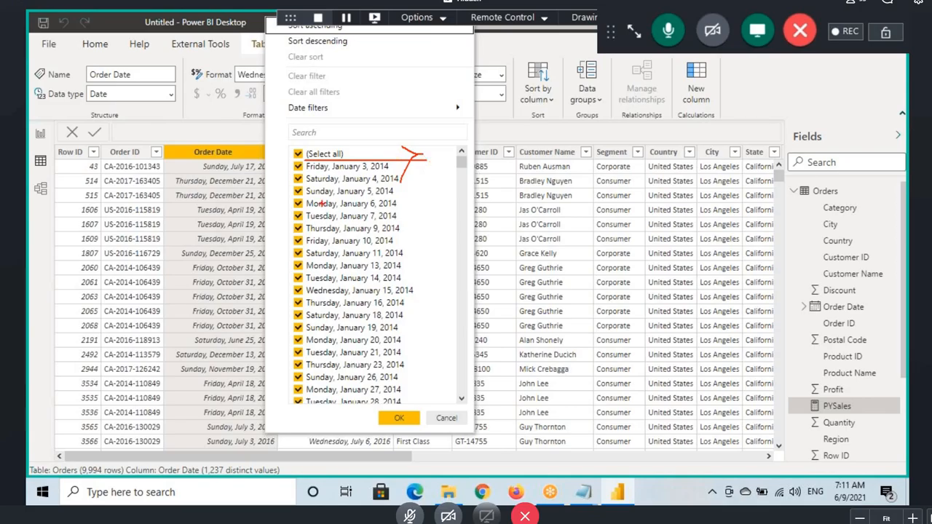
{"action": "mouse_move", "coordinate": [536, 183]}
{"action": "left_mouse_down"}
{"action": "mouse_move", "coordinate": [513, 207]}
{"action": "mouse_move", "coordinate": [539, 216]}
{"action": "mouse_move", "coordinate": [579, 185]}
{"action": "left_mouse_up"}
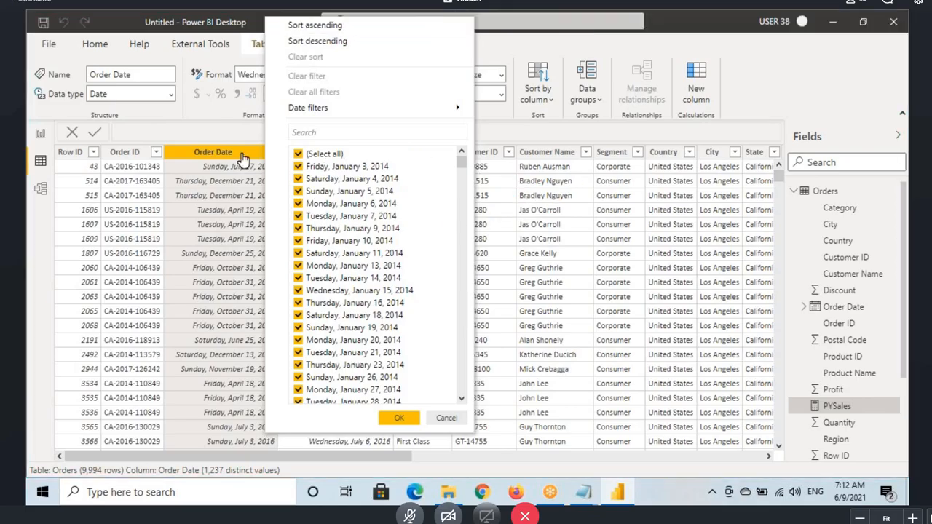
{"action": "left_click", "coordinate": [242, 156]}
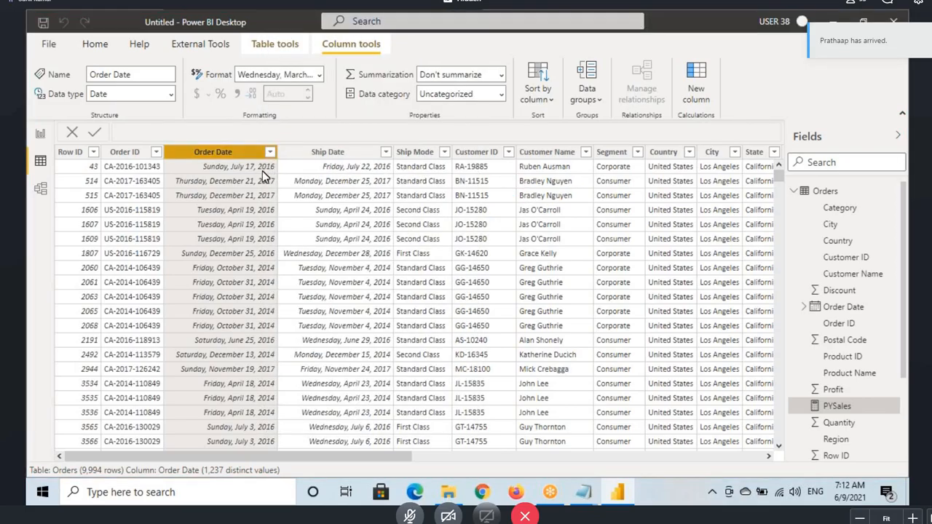
Reopen the Order Date filter list and check the January 2014 dates for gaps, annotating J8 and J12.
{"action": "left_click", "coordinate": [270, 152]}
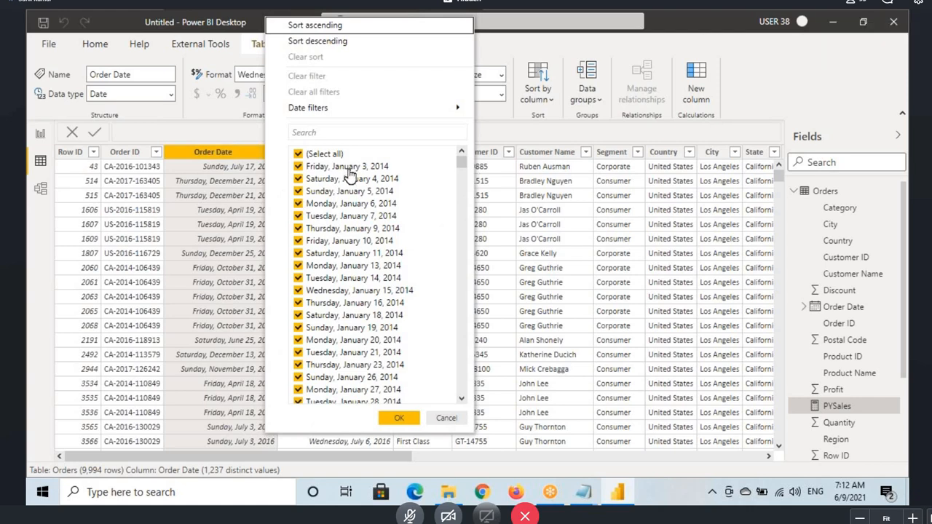
{"action": "left_click_drag", "start_coordinate": [334, 172], "coordinate": [388, 171]}
{"action": "mouse_move", "coordinate": [349, 189]}
{"action": "left_mouse_down"}
{"action": "mouse_move", "coordinate": [402, 192]}
{"action": "mouse_move", "coordinate": [406, 204]}
{"action": "mouse_move", "coordinate": [455, 219]}
{"action": "mouse_move", "coordinate": [438, 239]}
{"action": "left_mouse_up"}
{"action": "mouse_move", "coordinate": [472, 209]}
{"action": "left_mouse_down"}
{"action": "mouse_move", "coordinate": [472, 235]}
{"action": "mouse_move", "coordinate": [500, 204]}
{"action": "mouse_move", "coordinate": [474, 233]}
{"action": "left_mouse_up"}
{"action": "left_click_drag", "start_coordinate": [468, 190], "coordinate": [521, 242]}
{"action": "mouse_move", "coordinate": [293, 226]}
{"action": "left_mouse_down"}
{"action": "mouse_move", "coordinate": [253, 225]}
{"action": "mouse_move", "coordinate": [246, 248]}
{"action": "left_mouse_up"}
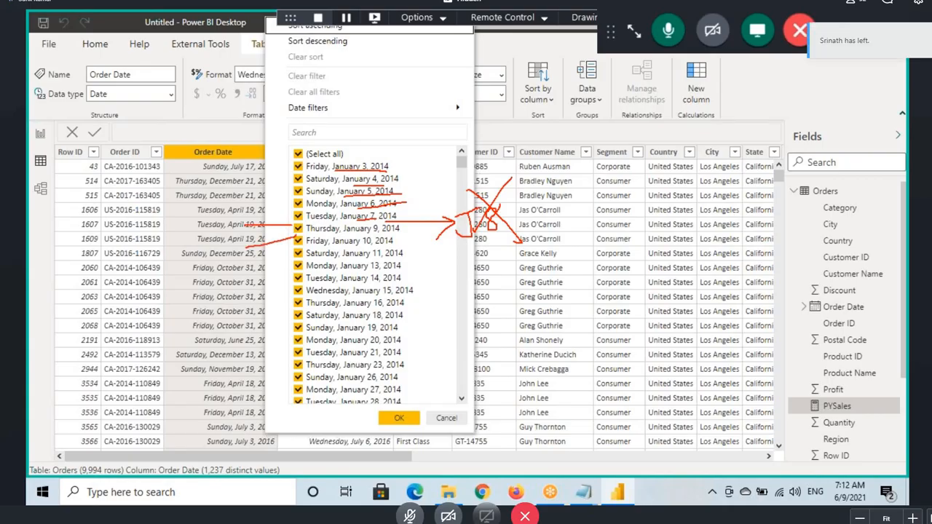
{"action": "left_click_drag", "start_coordinate": [303, 250], "coordinate": [234, 267]}
{"action": "mouse_move", "coordinate": [386, 259]}
{"action": "left_mouse_down"}
{"action": "mouse_move", "coordinate": [444, 257]}
{"action": "mouse_move", "coordinate": [426, 273]}
{"action": "mouse_move", "coordinate": [476, 278]}
{"action": "left_mouse_up"}
{"action": "mouse_move", "coordinate": [482, 252]}
{"action": "left_mouse_down"}
{"action": "mouse_move", "coordinate": [487, 271]}
{"action": "mouse_move", "coordinate": [503, 268]}
{"action": "left_mouse_up"}
{"action": "left_click_drag", "start_coordinate": [438, 289], "coordinate": [513, 276]}
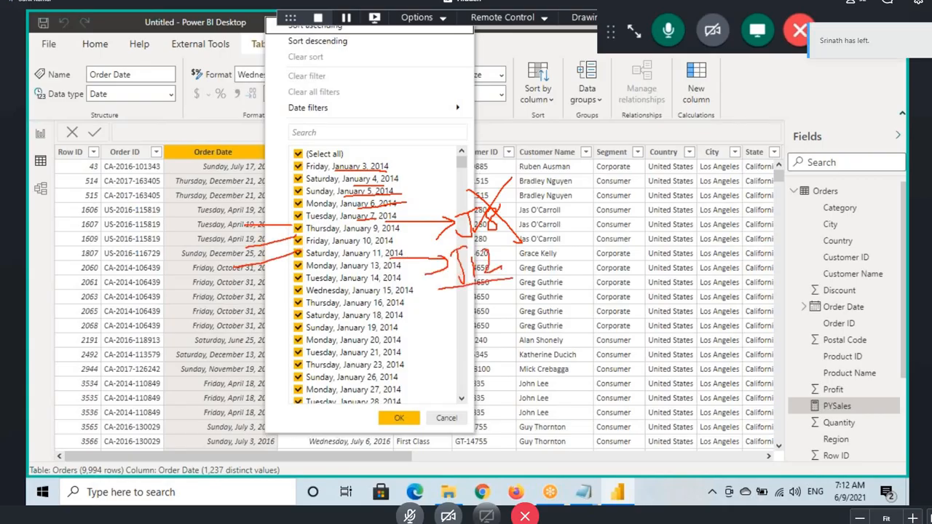
{"action": "left_click_drag", "start_coordinate": [172, 93], "coordinate": [217, 133]}
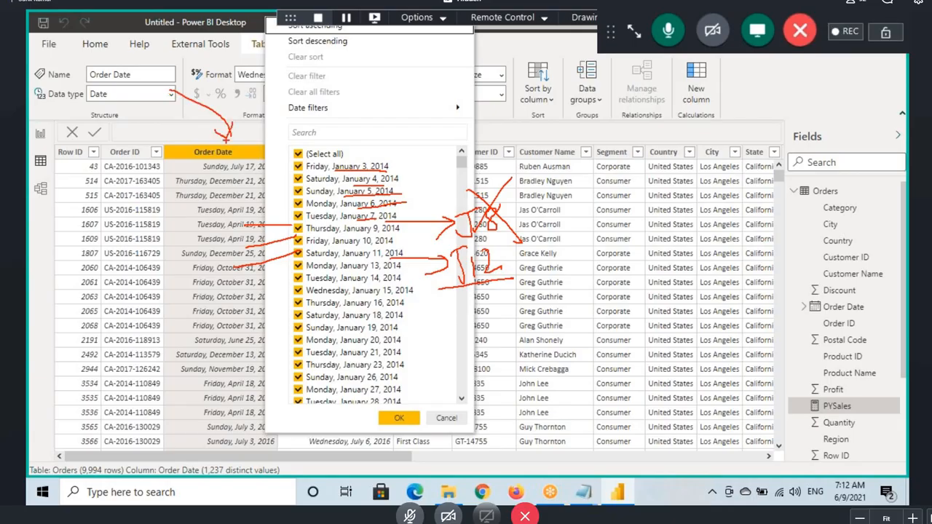
Highlight Orders[Order Date] in the PYSales formula and mark null, contiguous date values and accurate results in the time intelligence notes.
{"action": "left_click", "coordinate": [41, 137]}
{"action": "left_click_drag", "start_coordinate": [496, 135], "coordinate": [603, 135]}
{"action": "mouse_move", "coordinate": [584, 491]}
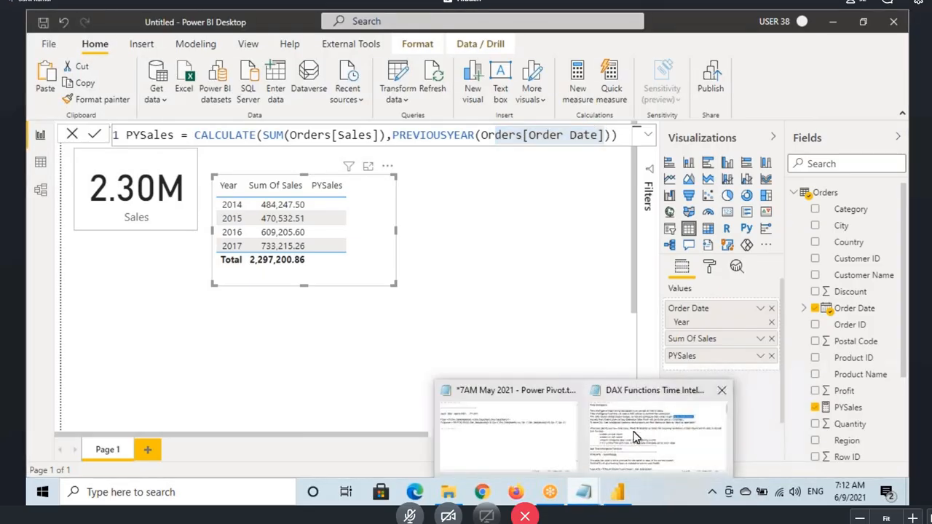
{"action": "left_click", "coordinate": [637, 437]}
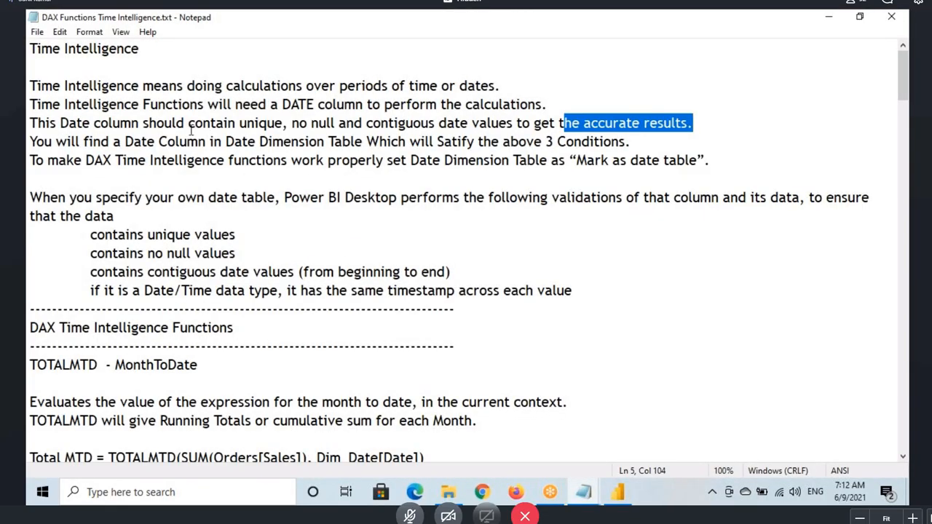
{"action": "double_click", "coordinate": [323, 123]}
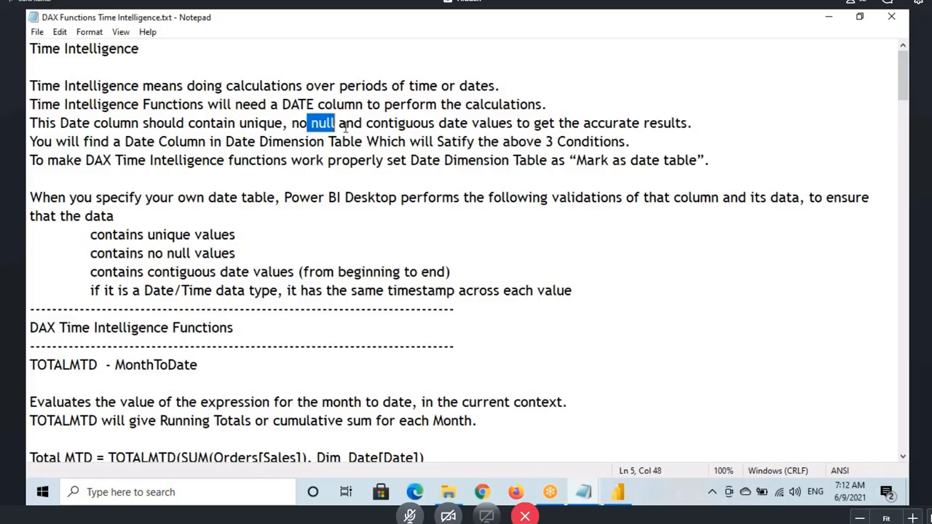
{"action": "left_click_drag", "start_coordinate": [380, 124], "coordinate": [503, 126]}
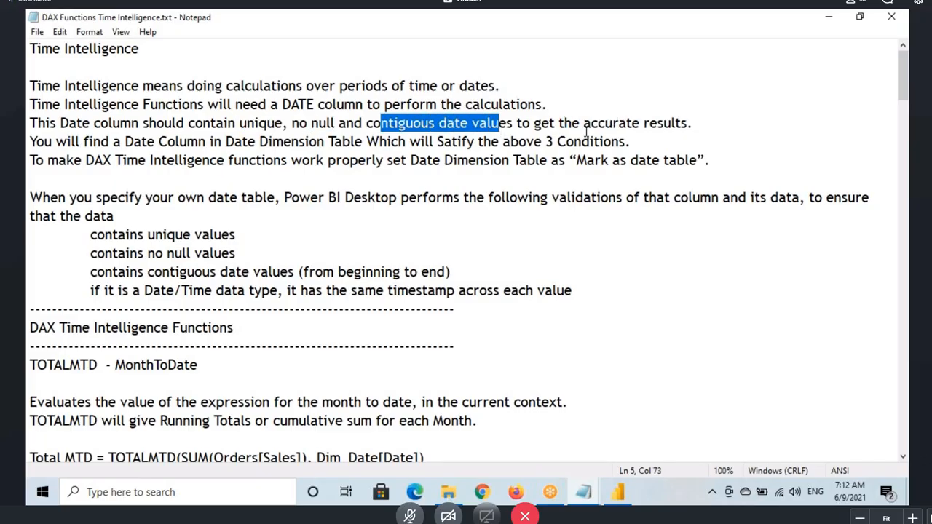
{"action": "left_click_drag", "start_coordinate": [585, 123], "coordinate": [695, 125]}
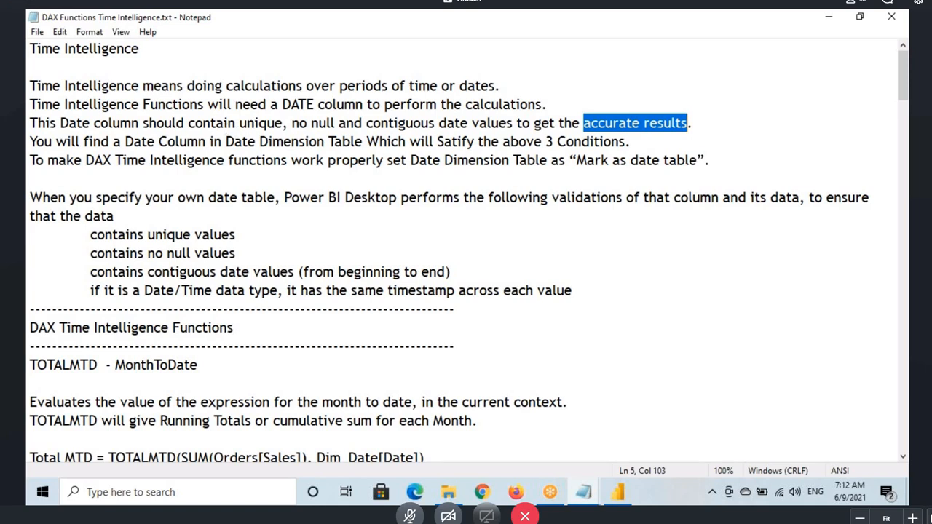
Annotate the date conditions in the notes: cross out unique and contiguous, tick no null, and underline accurate results.
{"action": "mouse_move", "coordinate": [239, 131]}
{"action": "left_mouse_down"}
{"action": "mouse_move", "coordinate": [282, 132]}
{"action": "mouse_move", "coordinate": [262, 128]}
{"action": "mouse_move", "coordinate": [278, 143]}
{"action": "mouse_move", "coordinate": [334, 88]}
{"action": "left_mouse_up"}
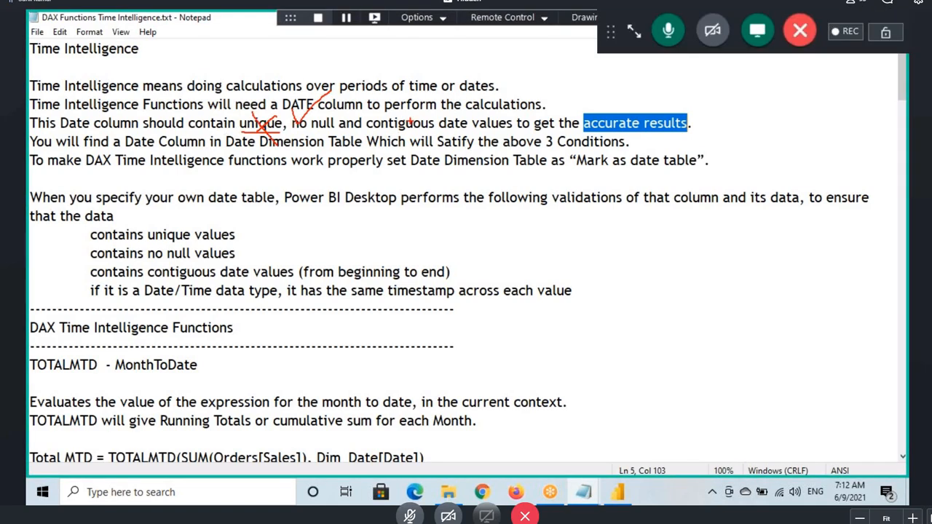
{"action": "mouse_move", "coordinate": [452, 121]}
{"action": "left_mouse_down"}
{"action": "mouse_move", "coordinate": [395, 132]}
{"action": "mouse_move", "coordinate": [437, 135]}
{"action": "left_mouse_up"}
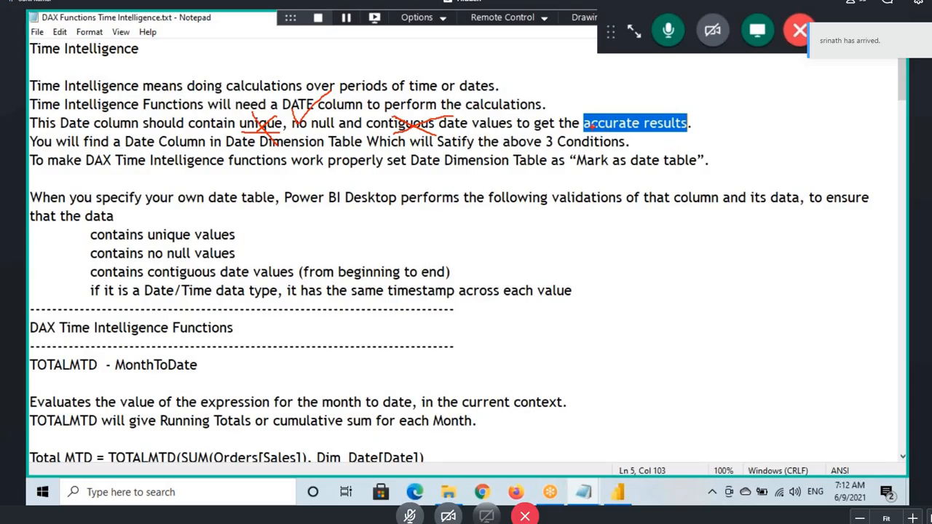
{"action": "left_click_drag", "start_coordinate": [632, 133], "coordinate": [686, 133]}
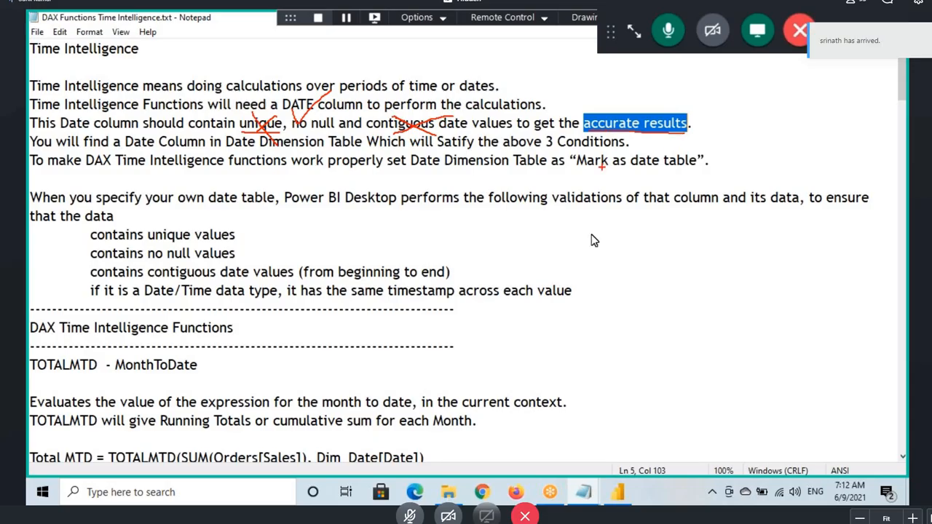
Mark the Order Date argument of PREVIOUSYEAR in Power BI Desktop and compare it with the null and contiguous conditions in the notes.
{"action": "key", "text": "alt+Tab"}
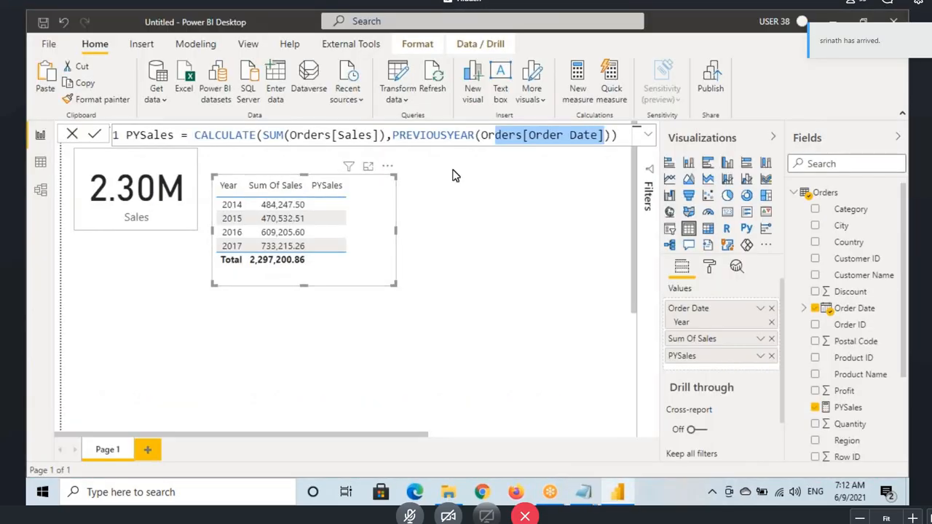
{"action": "left_click_drag", "start_coordinate": [488, 135], "coordinate": [606, 135]}
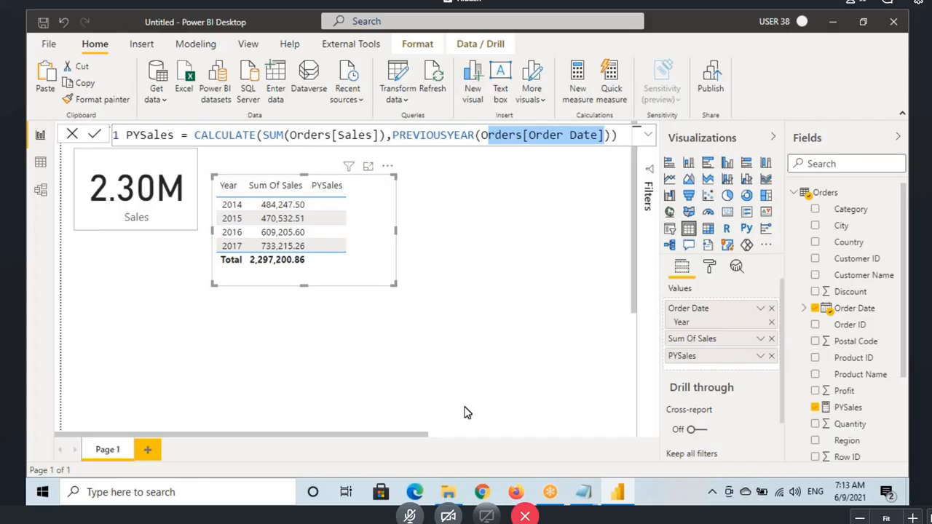
{"action": "mouse_move", "coordinate": [583, 492]}
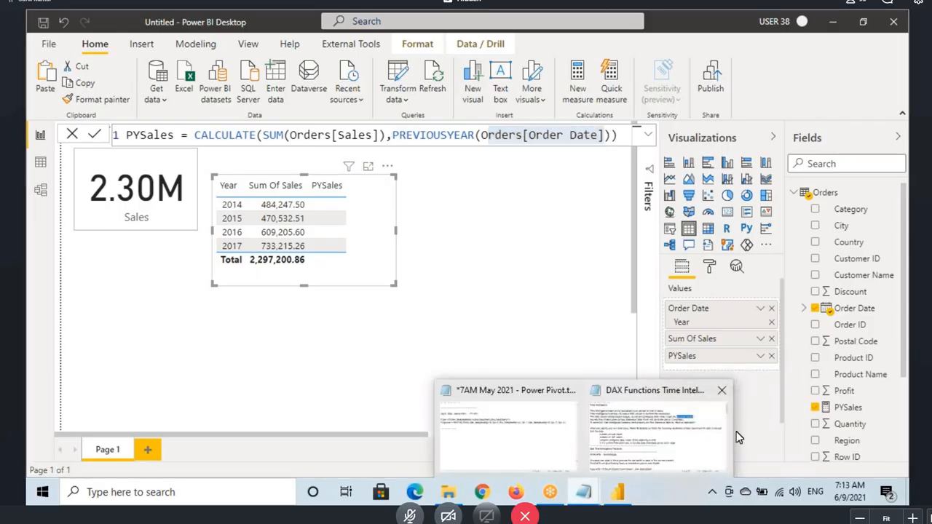
{"action": "left_click", "coordinate": [665, 431]}
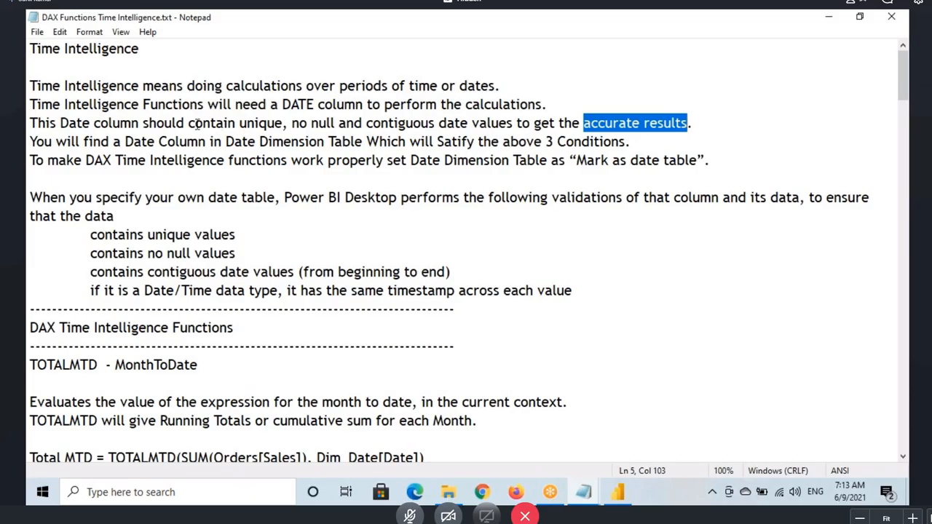
{"action": "left_click", "coordinate": [322, 123]}
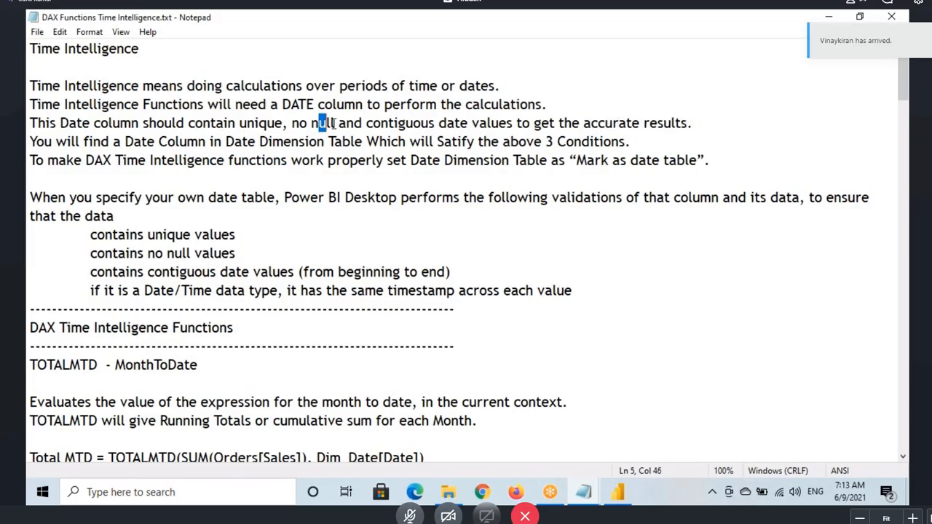
{"action": "left_click_drag", "start_coordinate": [388, 123], "coordinate": [487, 125]}
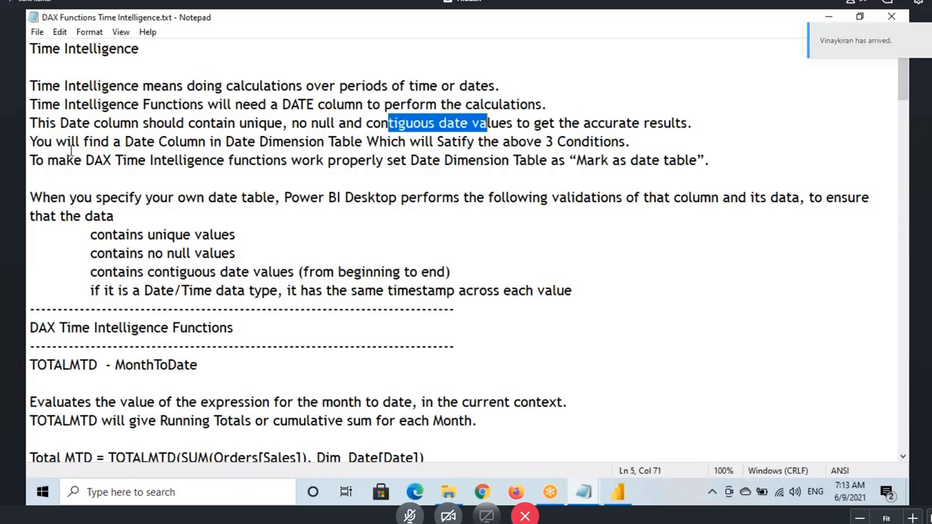
Highlight the notes' statement about the Date Dimension table and check the Power BI Desktop model view for such a table.
{"action": "left_click_drag", "start_coordinate": [36, 143], "coordinate": [637, 146]}
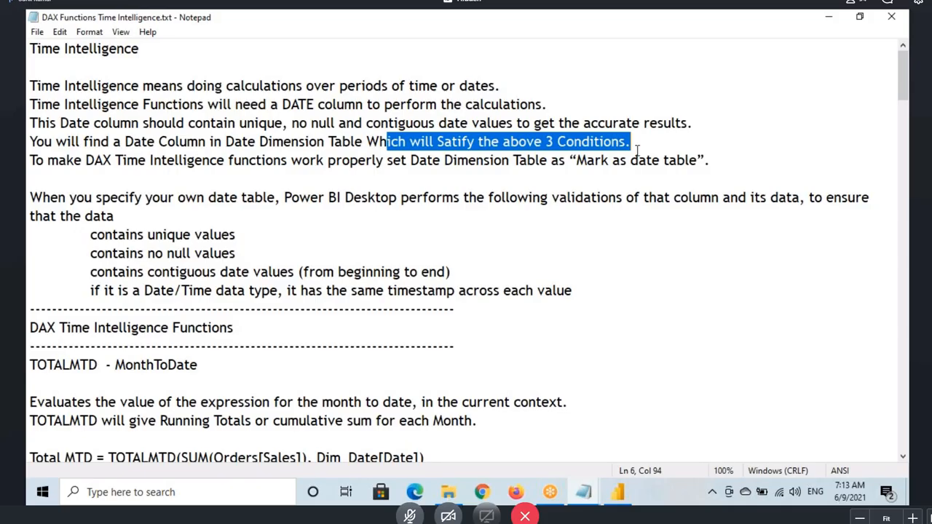
{"action": "left_click_drag", "start_coordinate": [240, 123], "coordinate": [473, 121]}
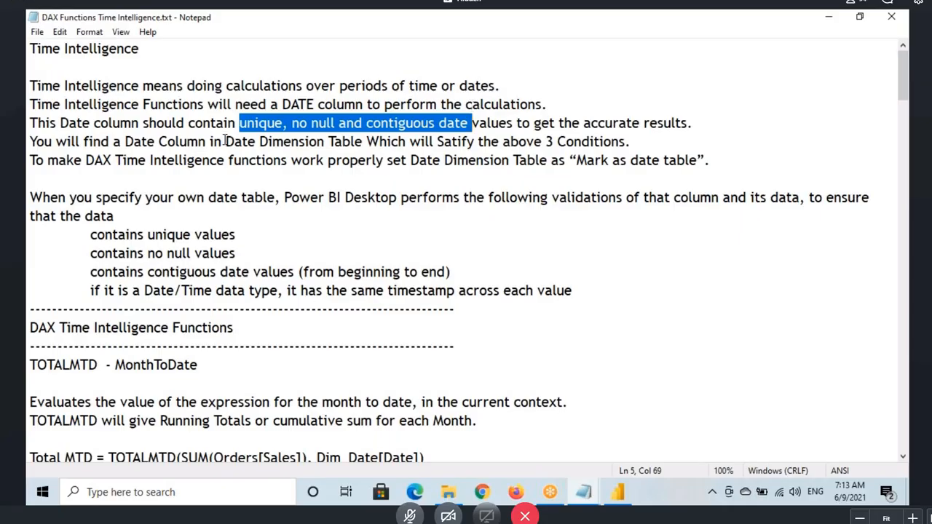
{"action": "left_click_drag", "start_coordinate": [226, 142], "coordinate": [325, 143]}
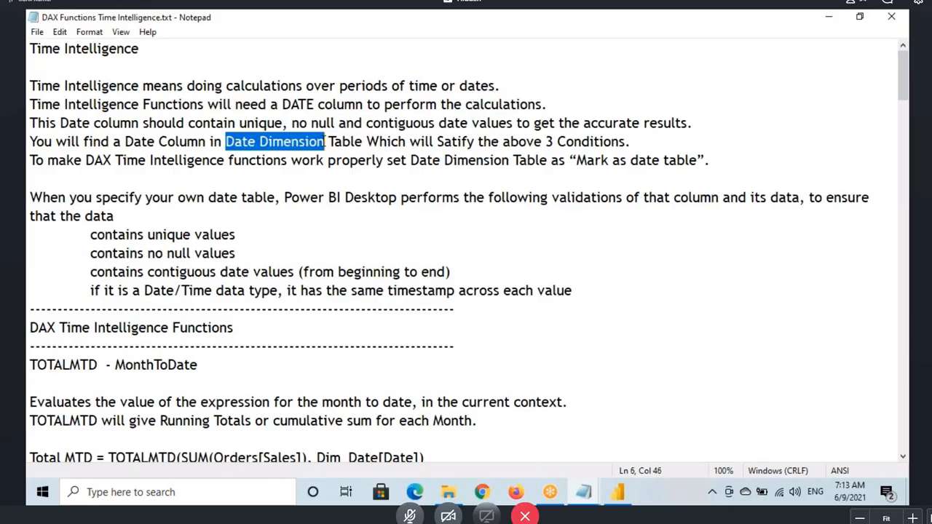
{"action": "left_click", "coordinate": [625, 495]}
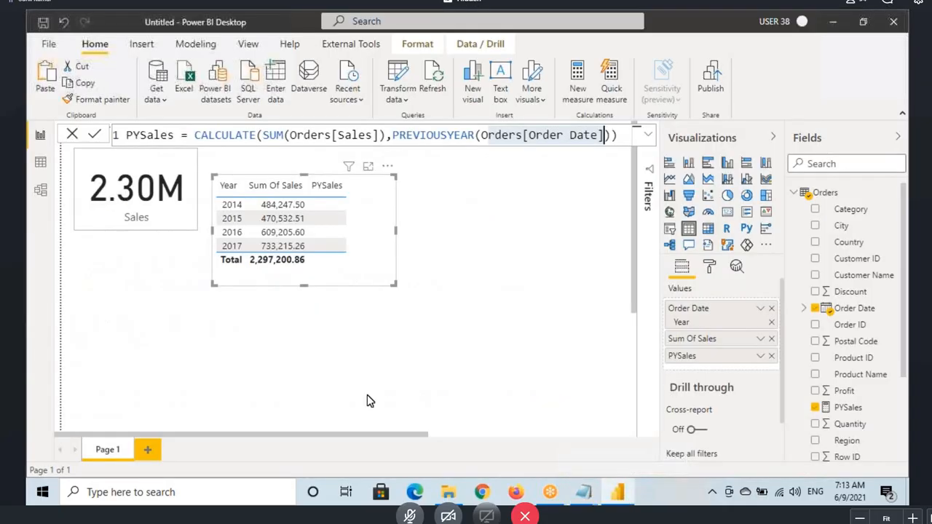
{"action": "left_click", "coordinate": [41, 188]}
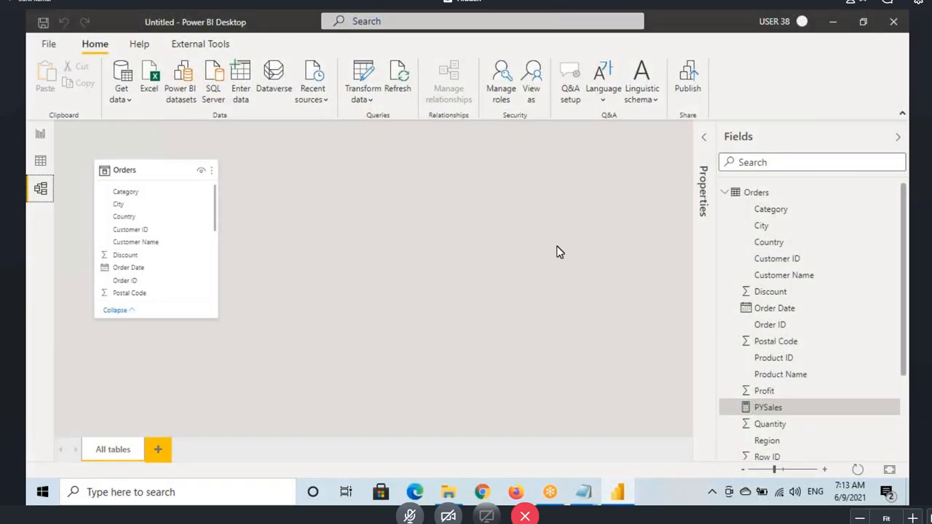
Reopen the time intelligence notes and highlight the instruction to set the Date Dimension Table as “Mark as date table”.
{"action": "mouse_move", "coordinate": [583, 493]}
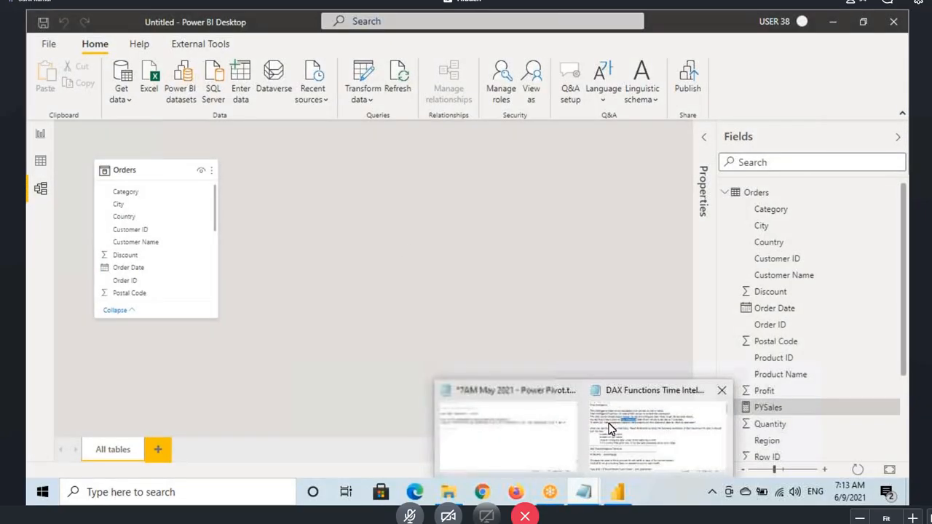
{"action": "left_click", "coordinate": [610, 428]}
{"action": "left_click_drag", "start_coordinate": [328, 142], "coordinate": [619, 142]}
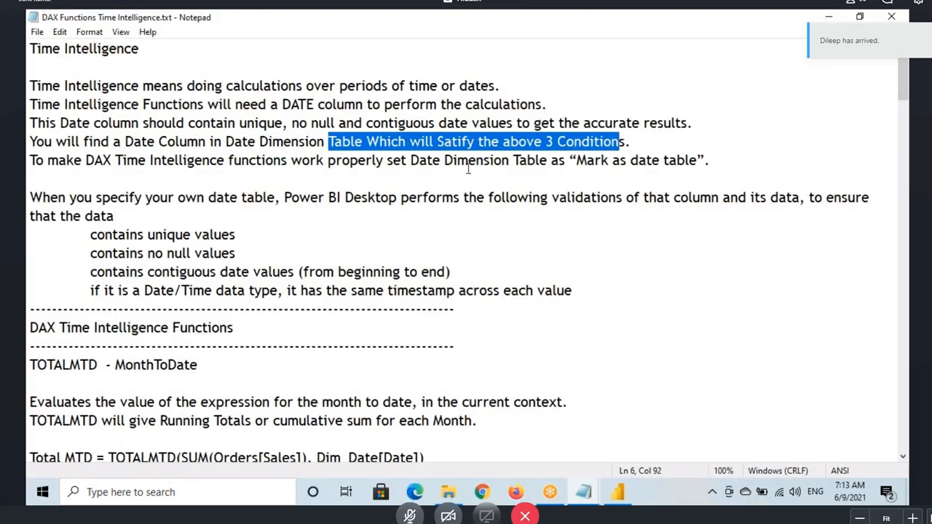
{"action": "left_click_drag", "start_coordinate": [30, 160], "coordinate": [650, 161]}
{"action": "left_click", "coordinate": [67, 161]}
{"action": "left_click_drag", "start_coordinate": [93, 162], "coordinate": [112, 161]}
{"action": "left_click", "coordinate": [267, 161]}
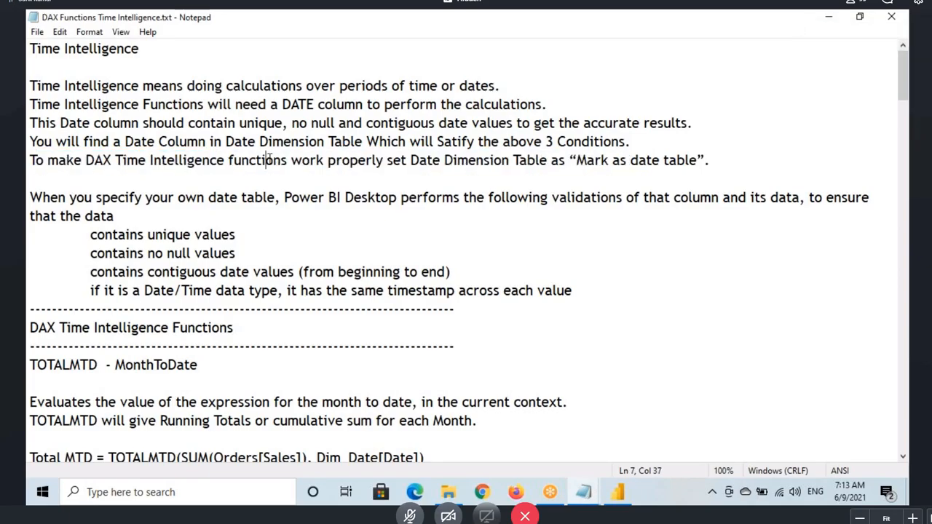
{"action": "left_click_drag", "start_coordinate": [266, 161], "coordinate": [710, 161]}
{"action": "left_click", "coordinate": [570, 161]}
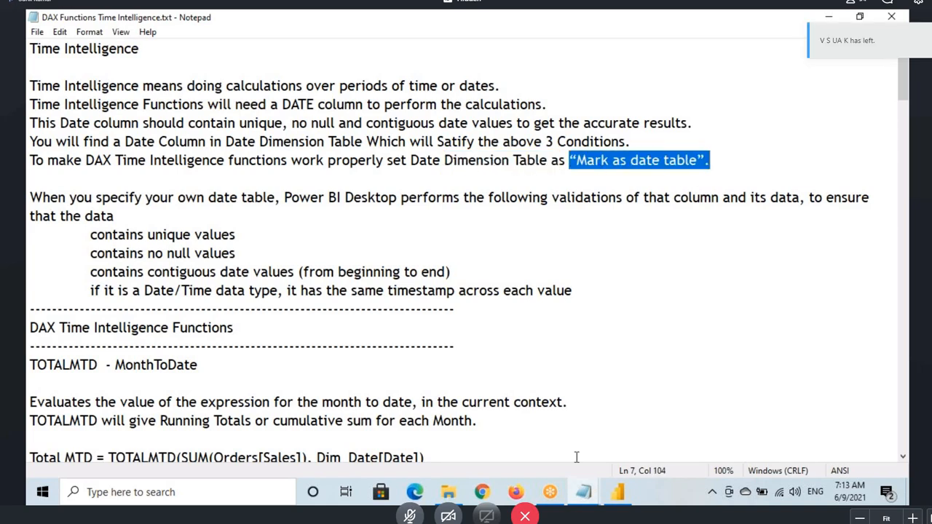
Open the Power BI Architecture.docx diagram in Word from File Explorer.
{"action": "left_click", "coordinate": [482, 493]}
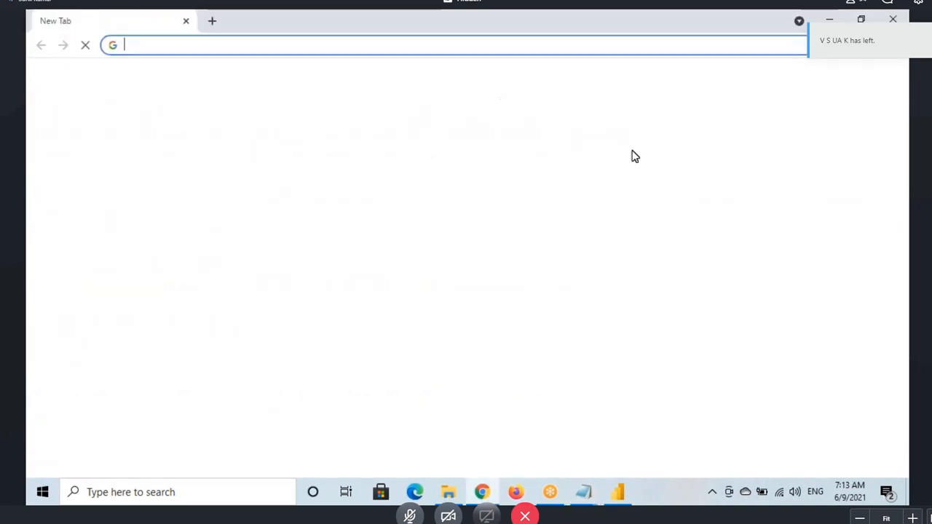
{"action": "left_click", "coordinate": [186, 22]}
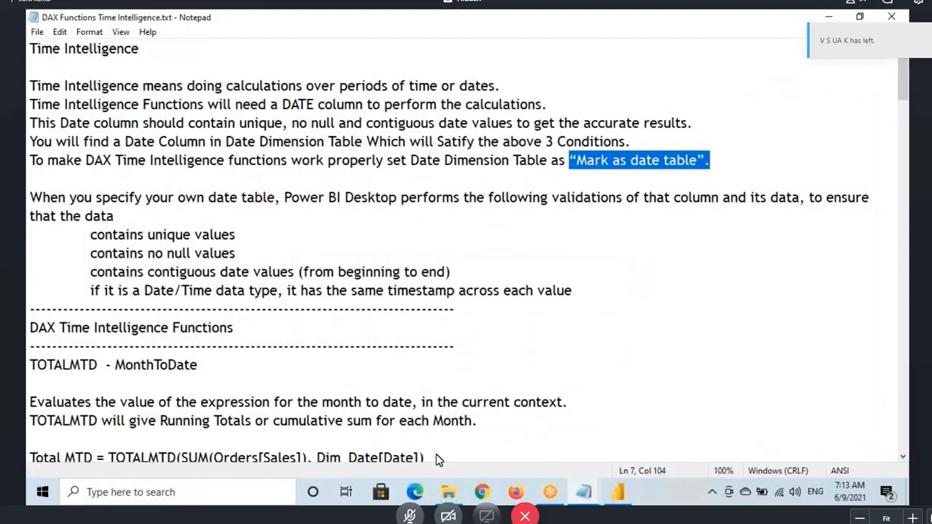
{"action": "left_click", "coordinate": [449, 493]}
{"action": "left_click", "coordinate": [85, 158]}
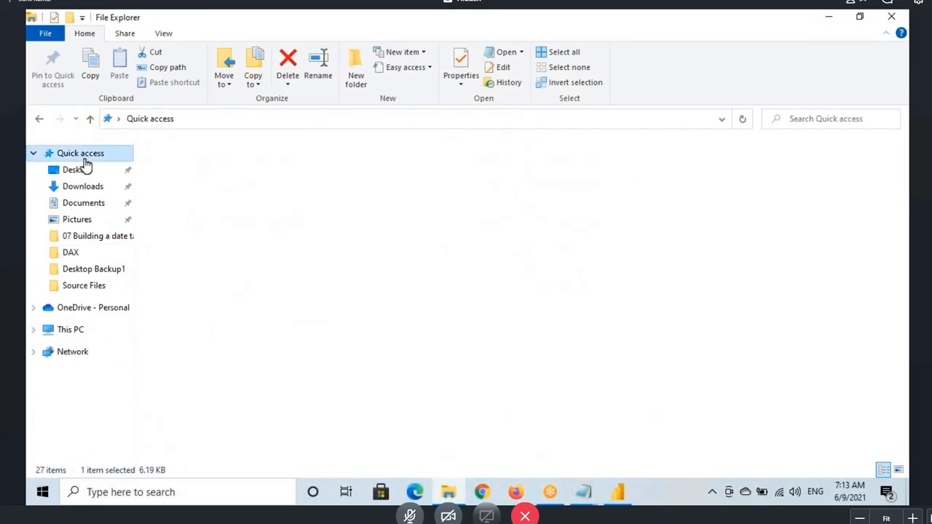
{"action": "scroll", "coordinate": [249, 324], "scroll_direction": "down", "scroll_amount": 3}
{"action": "double_click", "coordinate": [239, 337]}
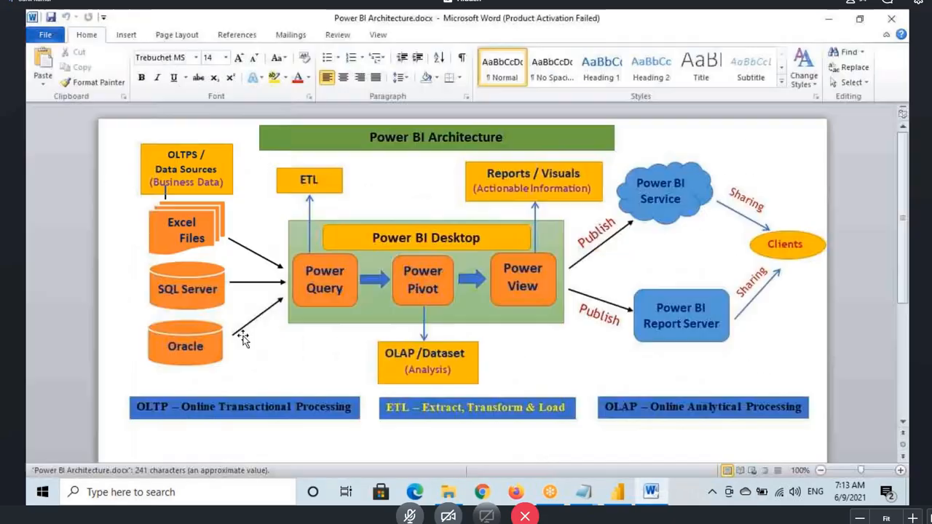
{"action": "left_click", "coordinate": [607, 379]}
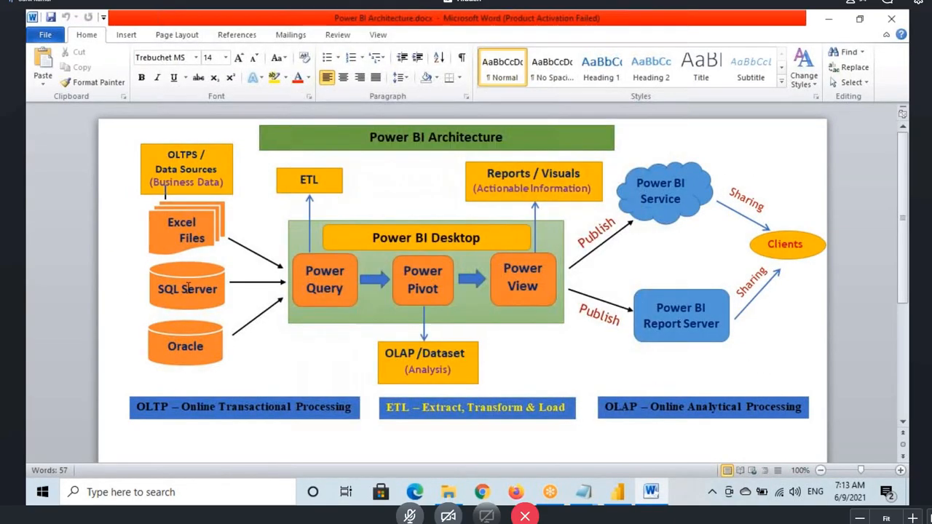
Point out the SQL Server source in the architecture diagram, then circle Excel Files and annotate it with an orders label.
{"action": "left_click", "coordinate": [198, 292]}
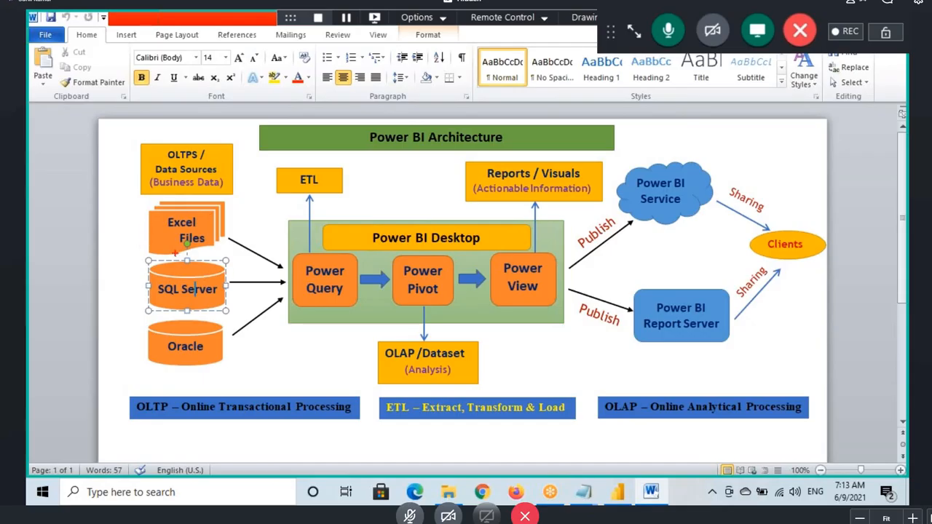
{"action": "mouse_move", "coordinate": [216, 212]}
{"action": "left_mouse_down"}
{"action": "mouse_move", "coordinate": [159, 213]}
{"action": "mouse_move", "coordinate": [213, 209]}
{"action": "left_mouse_up"}
{"action": "mouse_move", "coordinate": [116, 205]}
{"action": "left_mouse_down"}
{"action": "mouse_move", "coordinate": [109, 227]}
{"action": "mouse_move", "coordinate": [133, 202]}
{"action": "left_mouse_up"}
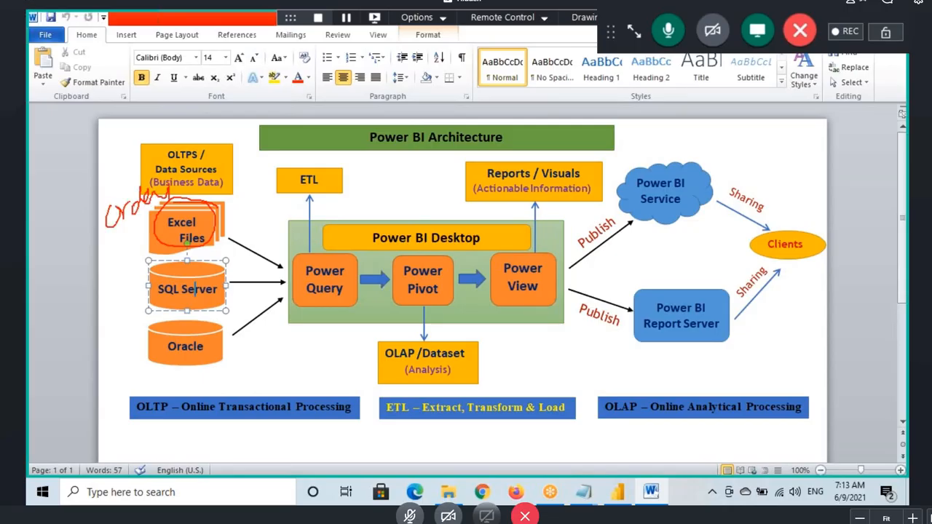
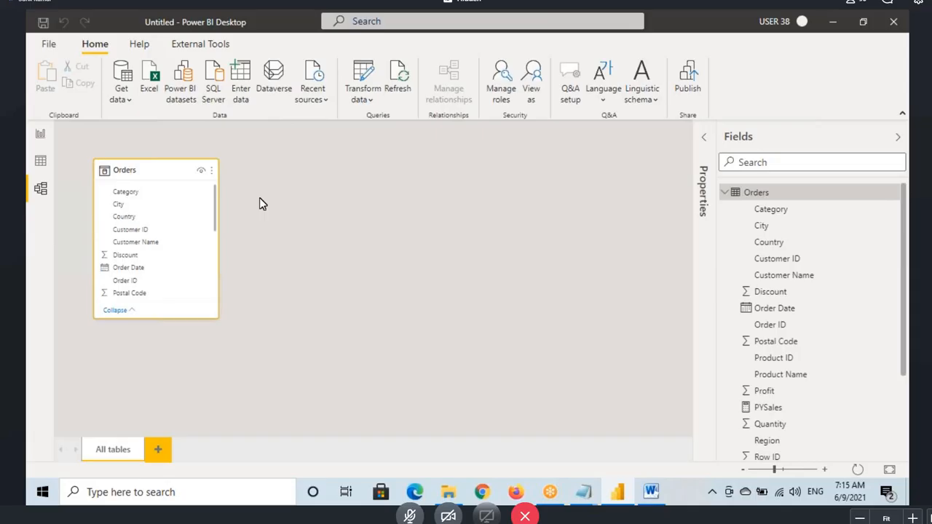
View the PYSales table in the Power BI report, then point out Excel Files and Power Pivot in the Word architecture diagram.
{"action": "left_click", "coordinate": [41, 134]}
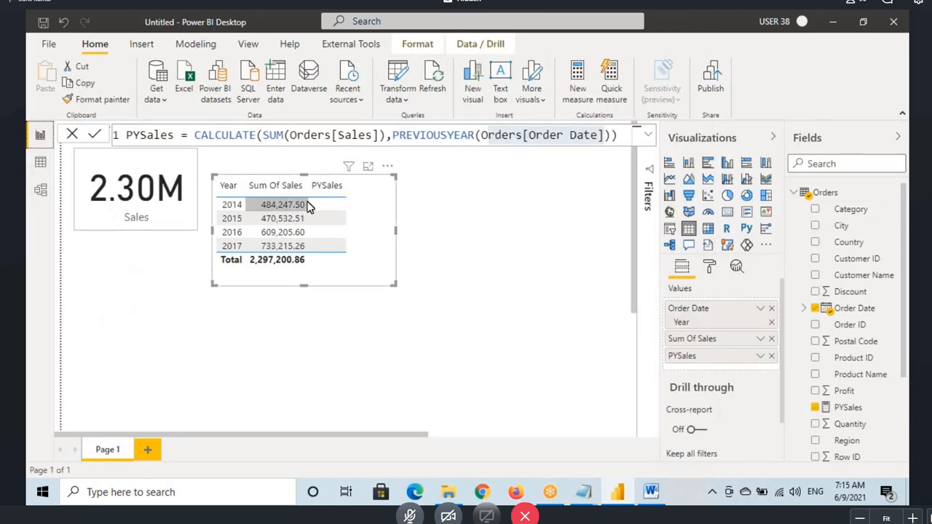
{"action": "left_click", "coordinate": [646, 492]}
{"action": "left_click_drag", "start_coordinate": [203, 240], "coordinate": [168, 220]}
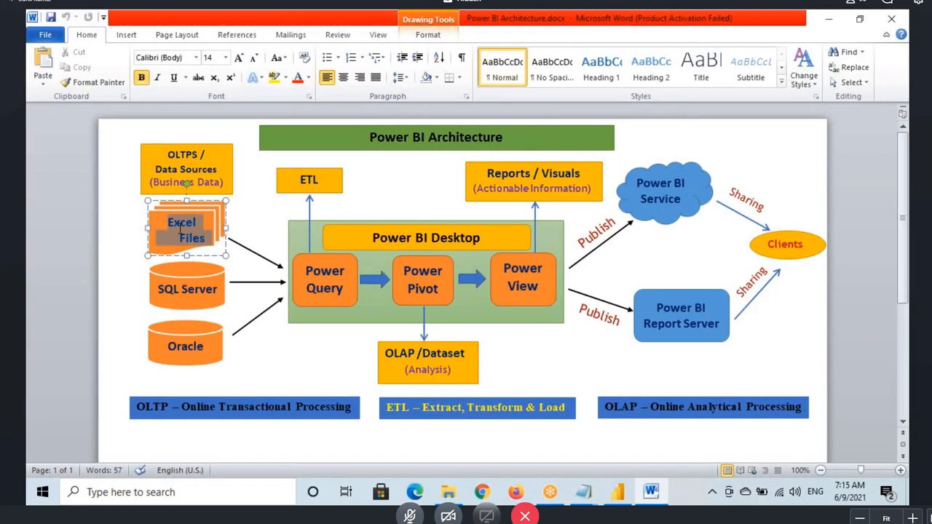
{"action": "left_click", "coordinate": [415, 278]}
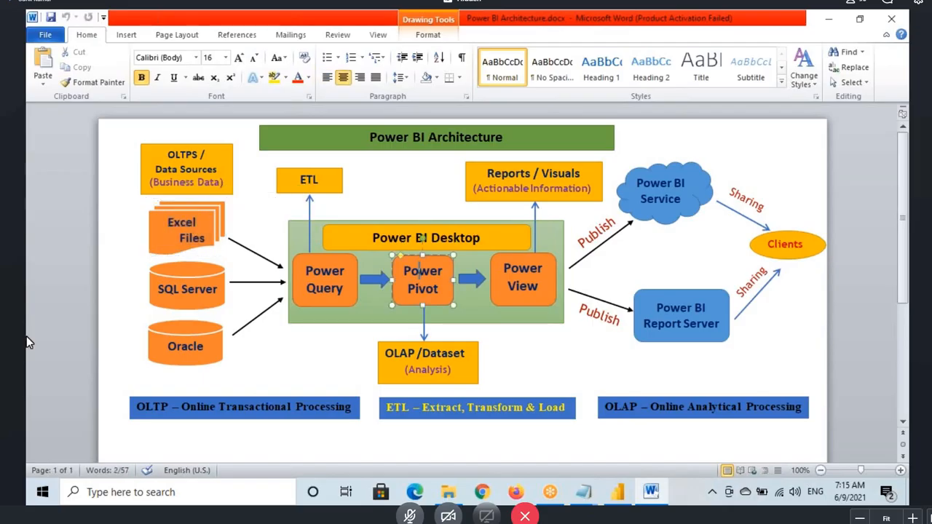
Switch to Power BI Desktop, choose Date Dimension.xlsx from the DAX folder as an Excel source, and mark its file name with annotations.
{"action": "left_click", "coordinate": [620, 493]}
{"action": "left_click", "coordinate": [156, 95]}
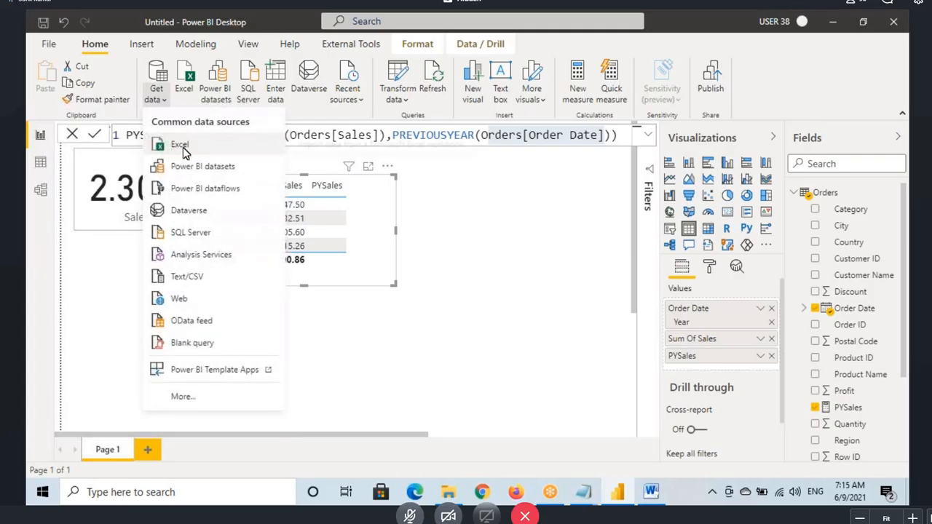
{"action": "left_click", "coordinate": [183, 145]}
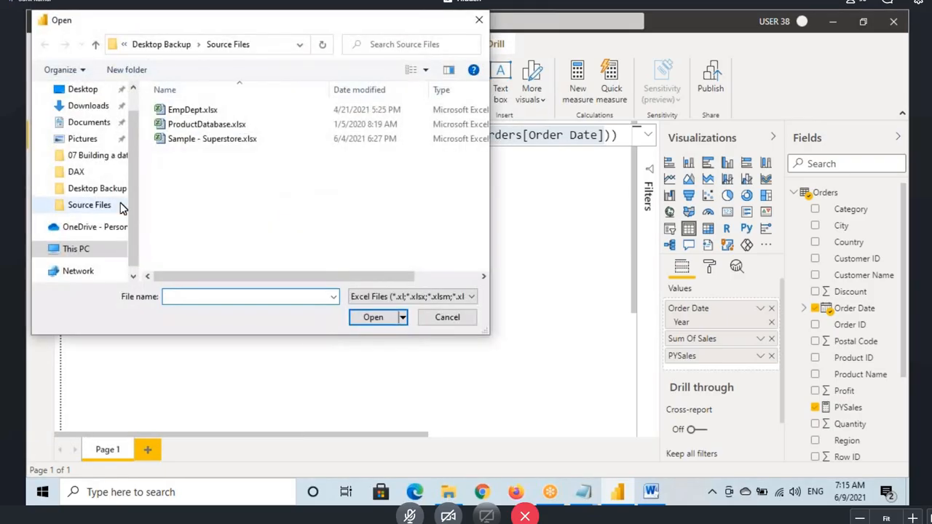
{"action": "left_click", "coordinate": [76, 173]}
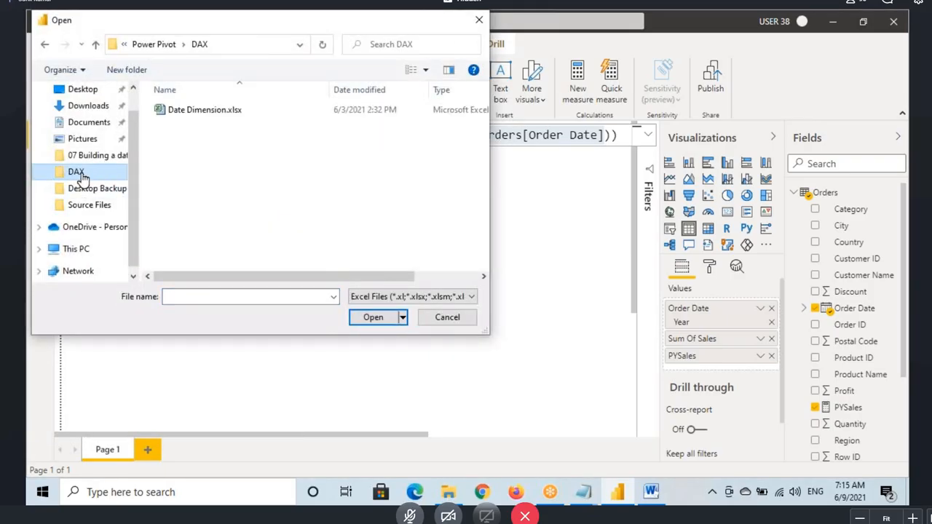
{"action": "left_click", "coordinate": [188, 113]}
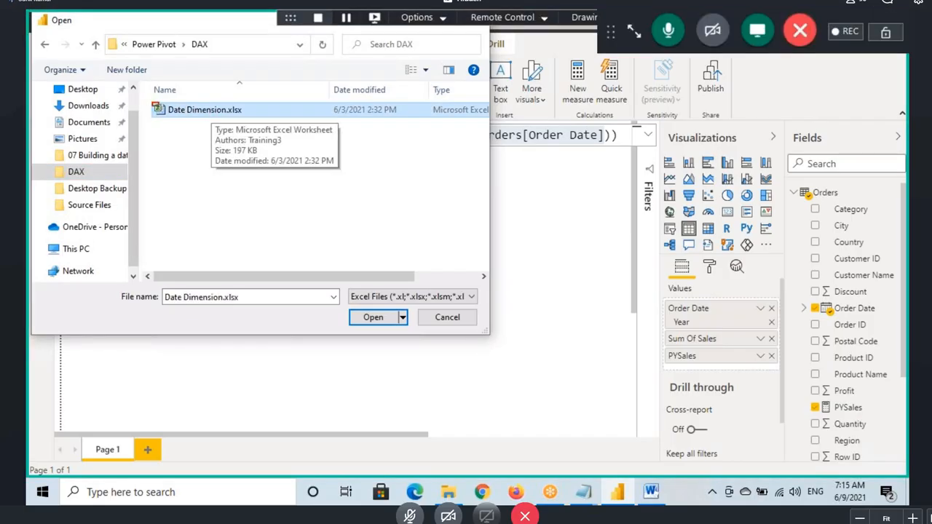
{"action": "left_click_drag", "start_coordinate": [246, 113], "coordinate": [279, 97]}
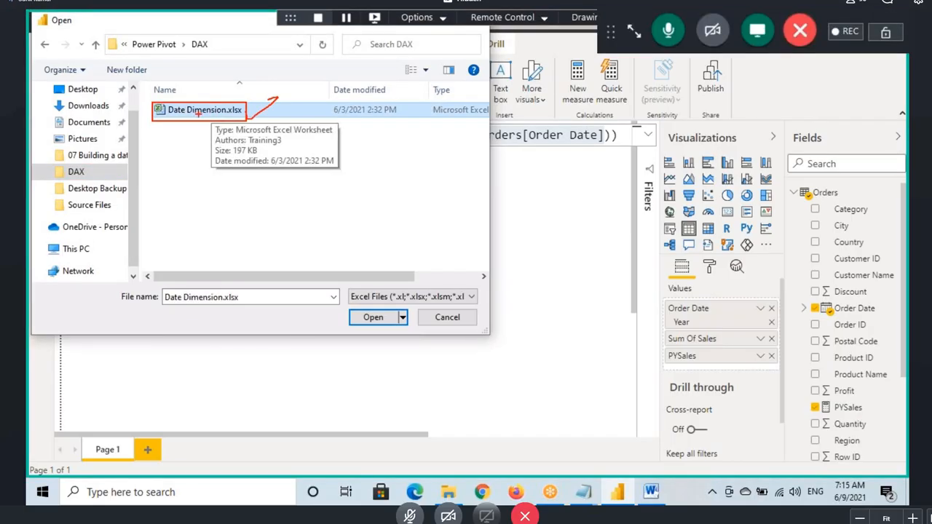
{"action": "left_click_drag", "start_coordinate": [176, 115], "coordinate": [241, 116]}
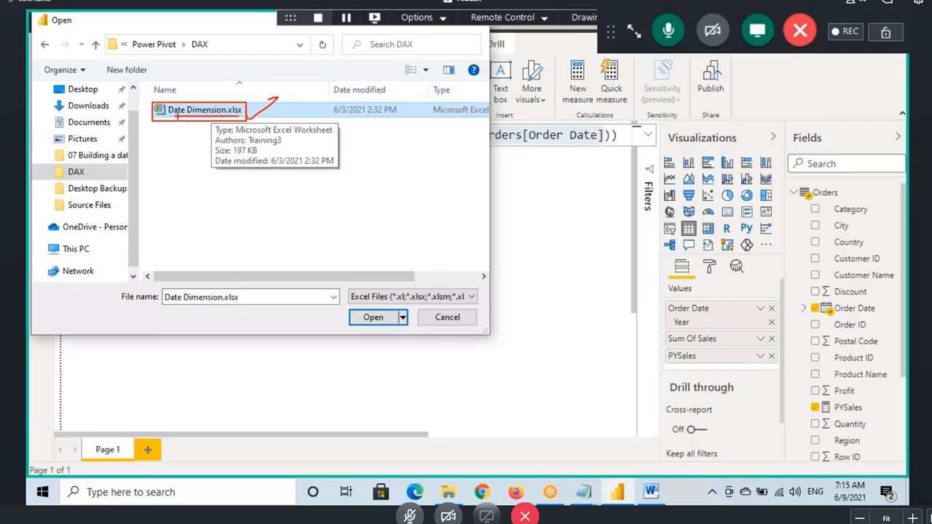
Open the Date Dimension.xlsx workbook and load its Dim_Date table into the model.
{"action": "left_click", "coordinate": [229, 114]}
{"action": "left_click", "coordinate": [375, 321]}
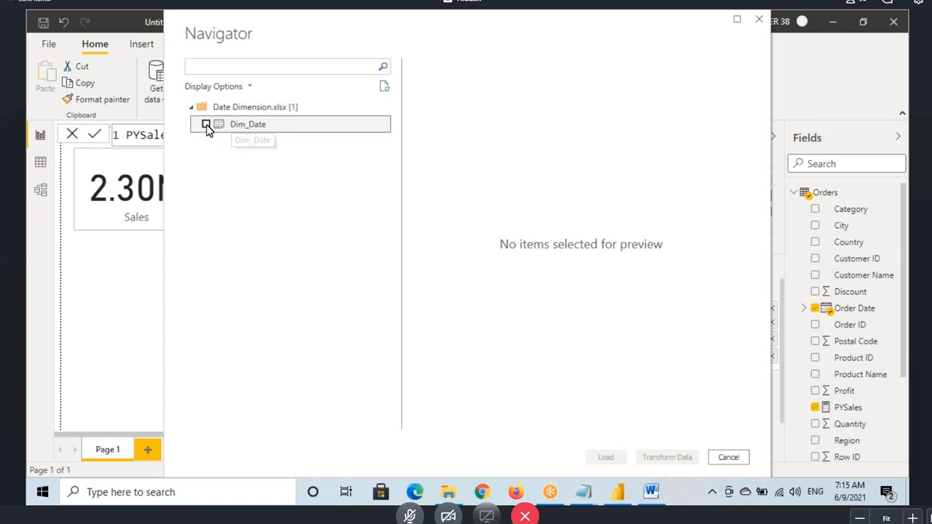
{"action": "left_click", "coordinate": [206, 124]}
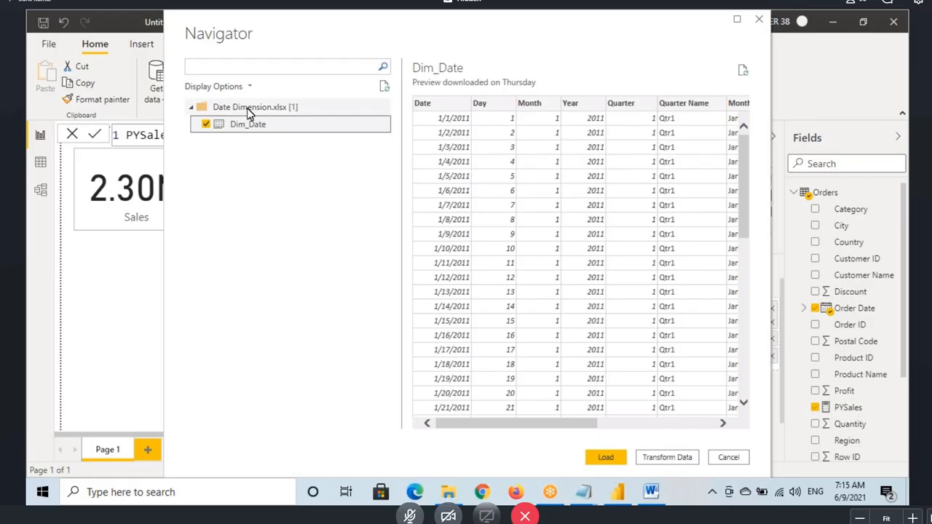
{"action": "left_click", "coordinate": [606, 458]}
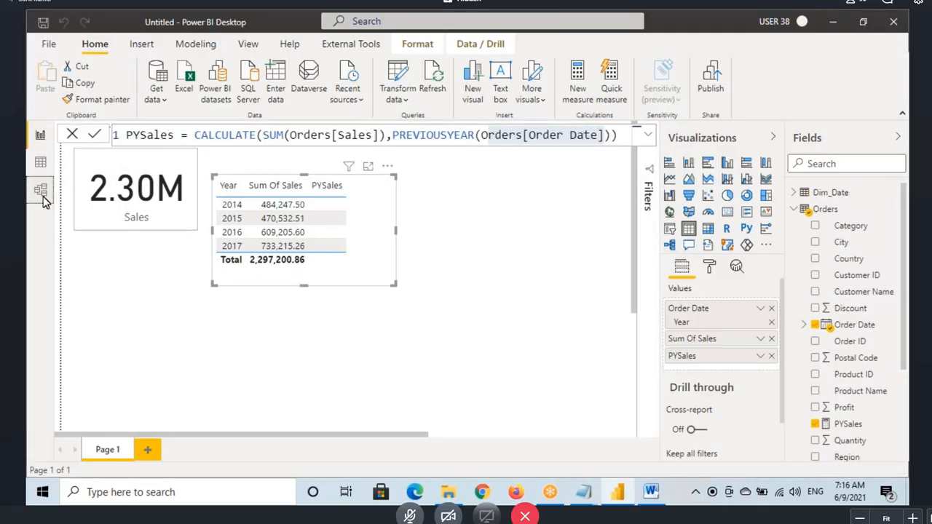
View the tables in the model diagram, then display the Dim_Date table's data and select its Date column.
{"action": "left_click", "coordinate": [40, 201]}
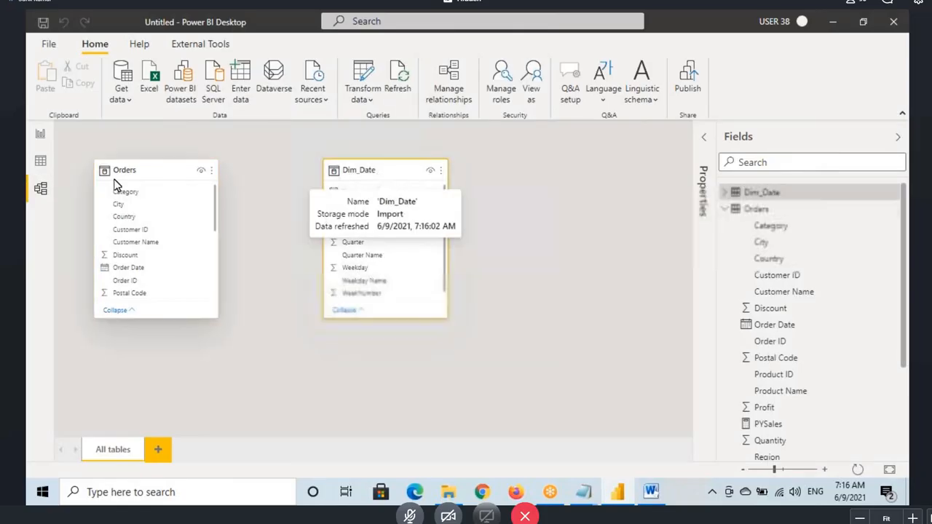
{"action": "left_click", "coordinate": [40, 161]}
{"action": "left_click", "coordinate": [830, 190]}
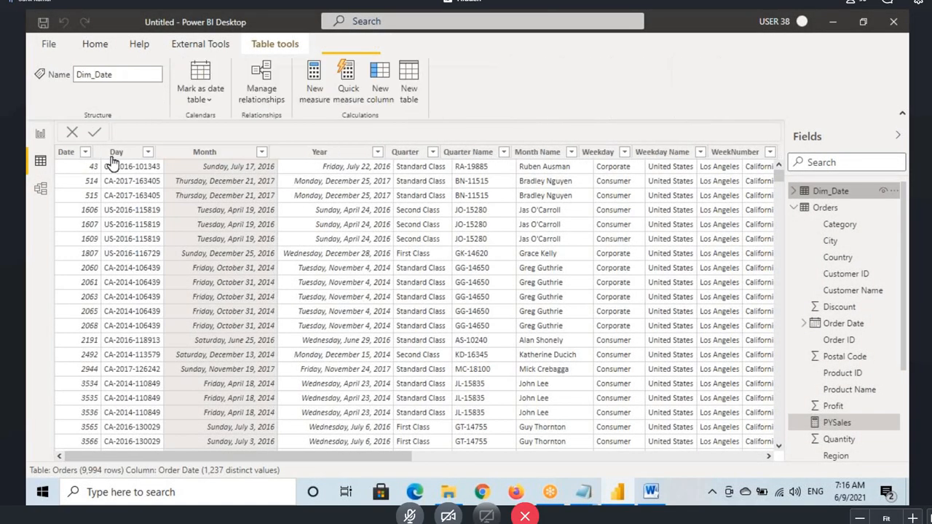
{"action": "left_click", "coordinate": [106, 154]}
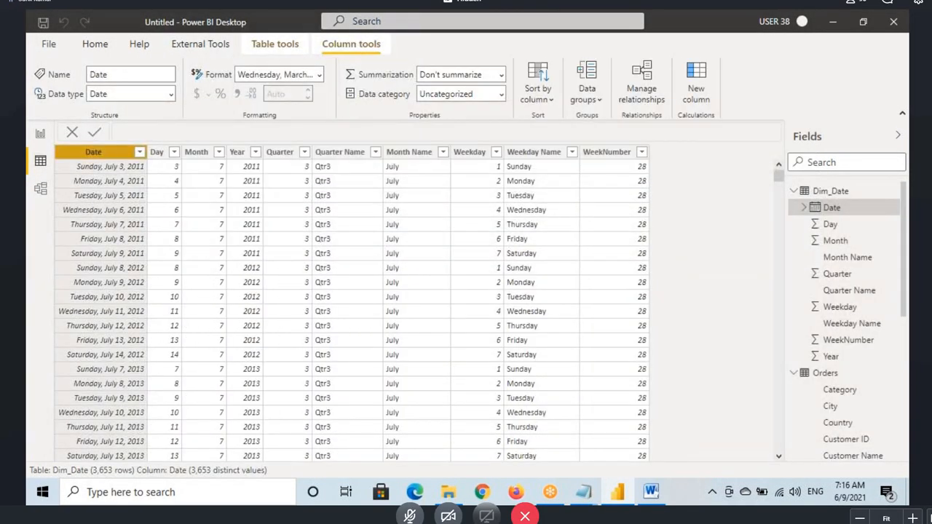
Annotate the Date column of Dim_Date by boxing its header, underlining successive dates and drawing a downward arrow.
{"action": "mouse_move", "coordinate": [61, 145]}
{"action": "left_mouse_down"}
{"action": "mouse_move", "coordinate": [143, 161]}
{"action": "mouse_move", "coordinate": [168, 117]}
{"action": "left_mouse_up"}
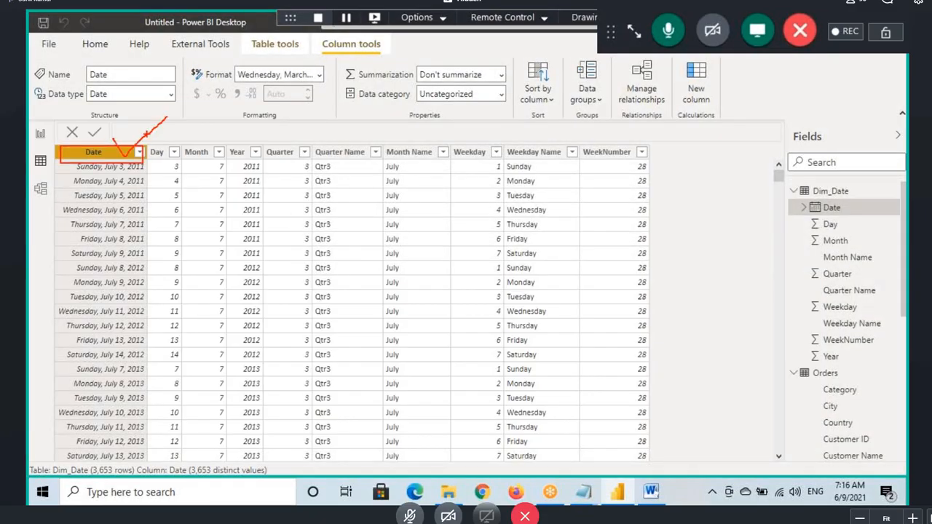
{"action": "left_click_drag", "start_coordinate": [104, 147], "coordinate": [61, 159]}
{"action": "left_click_drag", "start_coordinate": [112, 139], "coordinate": [113, 174]}
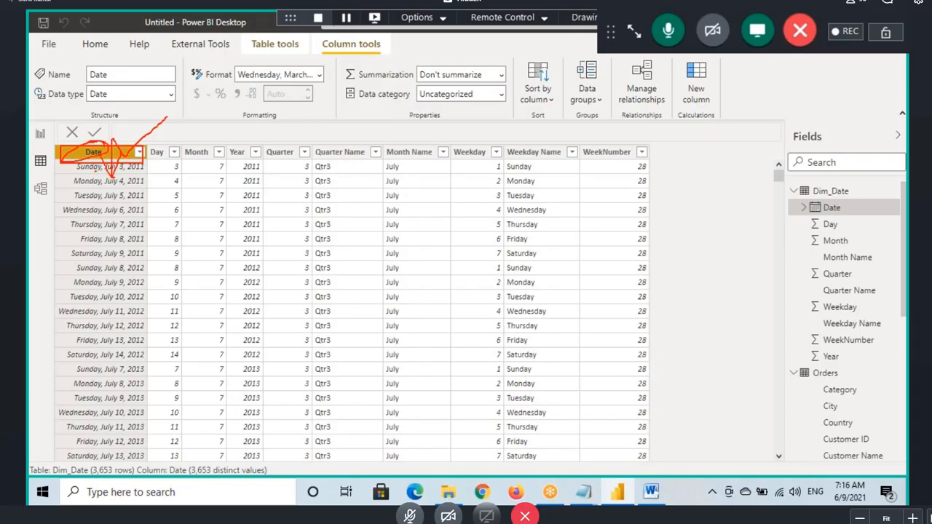
{"action": "left_click_drag", "start_coordinate": [91, 183], "coordinate": [156, 197]}
{"action": "left_click_drag", "start_coordinate": [93, 209], "coordinate": [144, 210]}
{"action": "left_click_drag", "start_coordinate": [92, 227], "coordinate": [143, 229]}
{"action": "left_click_drag", "start_coordinate": [102, 240], "coordinate": [151, 268]}
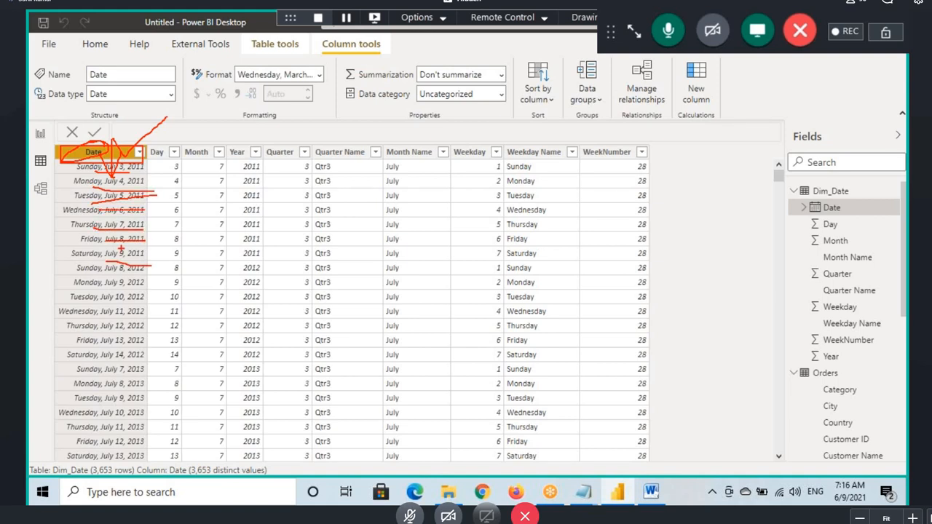
{"action": "left_click_drag", "start_coordinate": [74, 195], "coordinate": [73, 352]}
{"action": "left_click_drag", "start_coordinate": [81, 315], "coordinate": [74, 357]}
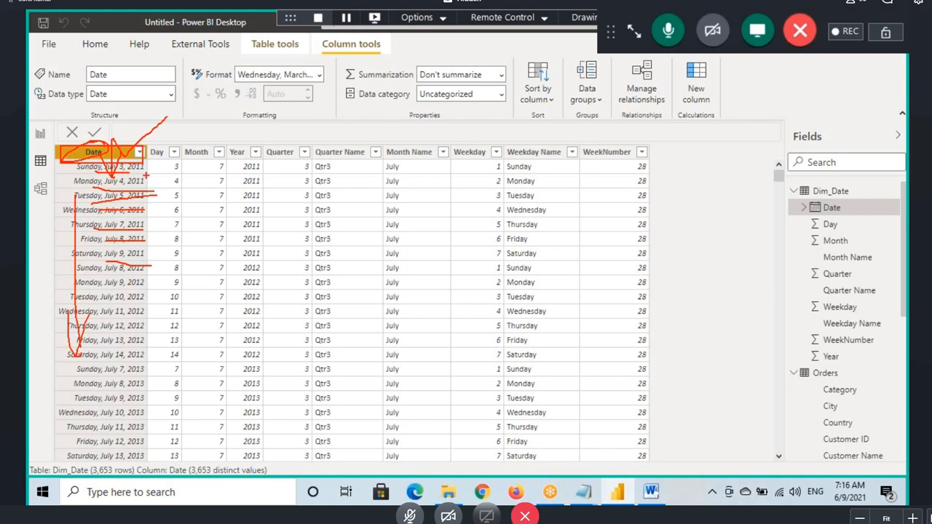
Examine the Date column's filter list for unique, non-null, contiguous dates, then close it without filtering.
{"action": "left_click", "coordinate": [139, 152]}
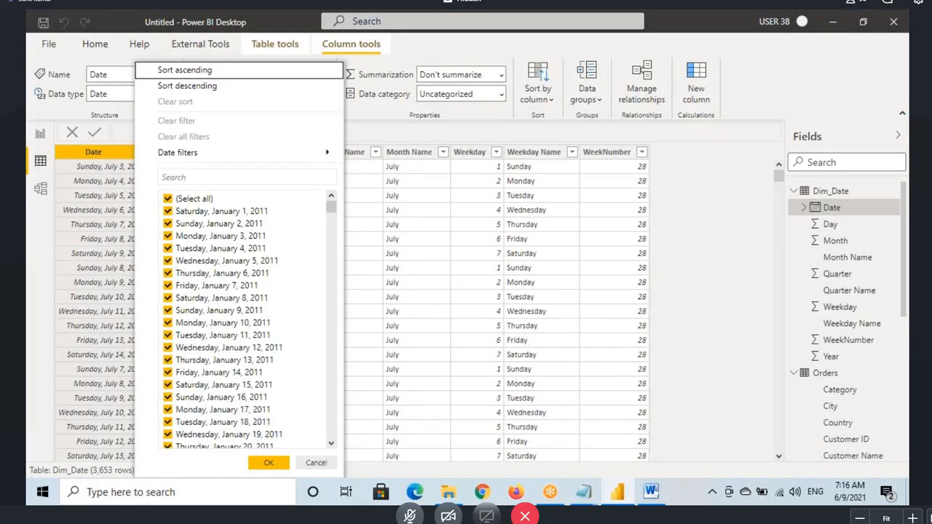
{"action": "mouse_move", "coordinate": [177, 203]}
{"action": "left_mouse_down"}
{"action": "mouse_move", "coordinate": [195, 213]}
{"action": "mouse_move", "coordinate": [210, 206]}
{"action": "left_mouse_up"}
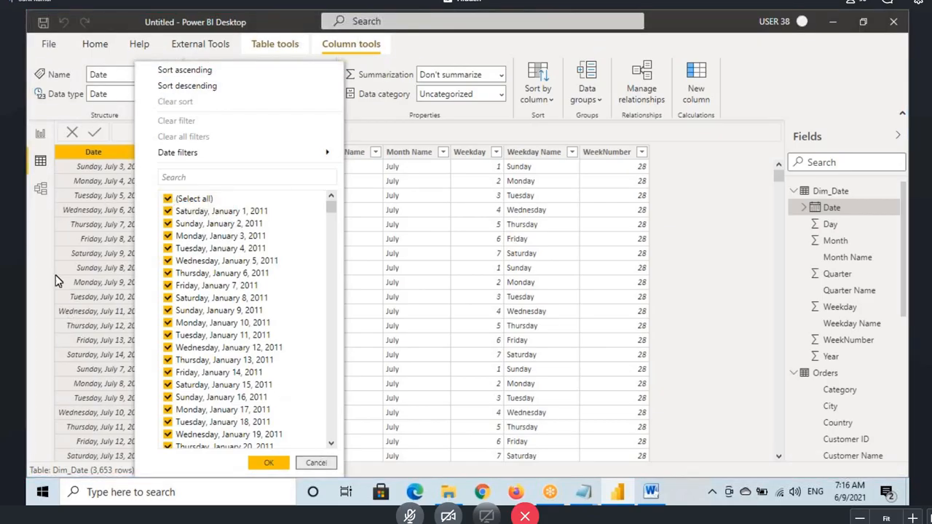
{"action": "left_click", "coordinate": [104, 168]}
{"action": "left_click", "coordinate": [140, 152]}
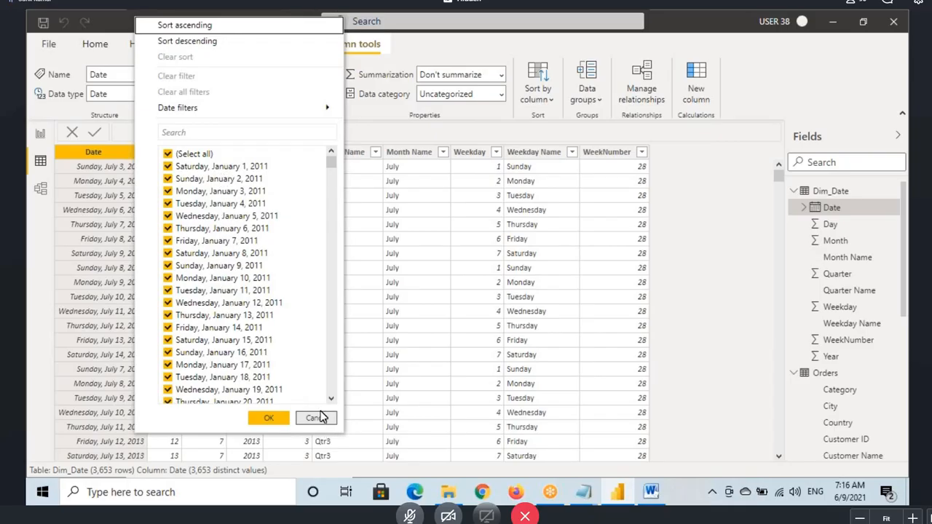
{"action": "left_click", "coordinate": [102, 157]}
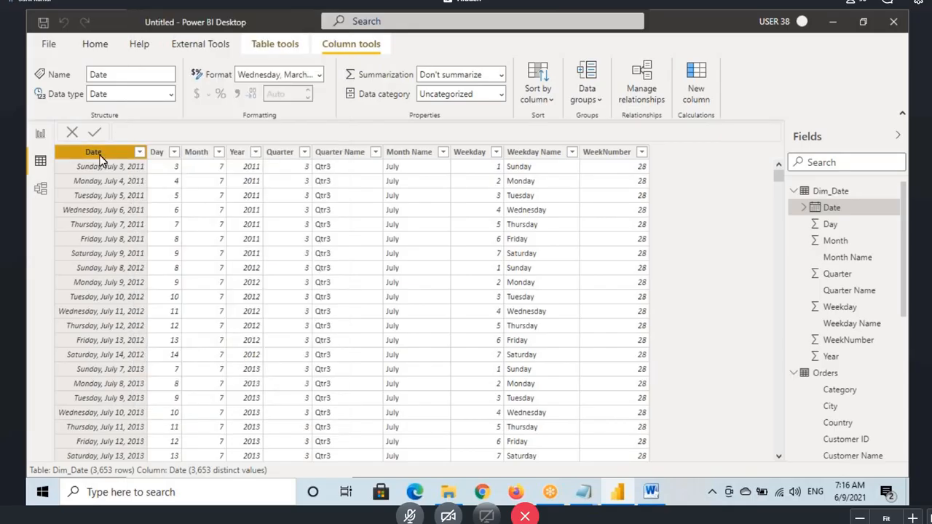
Highlight “Date Dimension Table Which will Satify the above 3 Conditions.” in the Notepad notes, then return to Power BI Desktop.
{"action": "key", "text": "alt+Tab"}
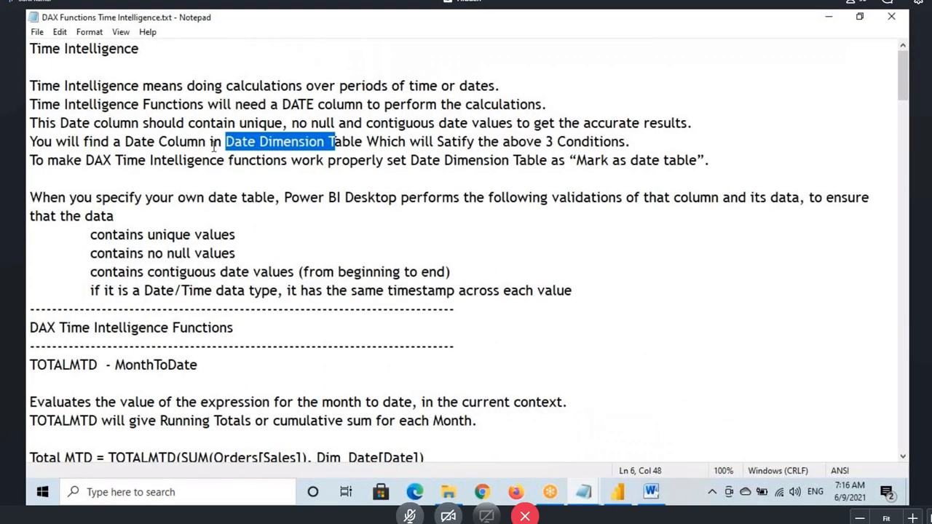
{"action": "left_click_drag", "start_coordinate": [334, 142], "coordinate": [648, 149]}
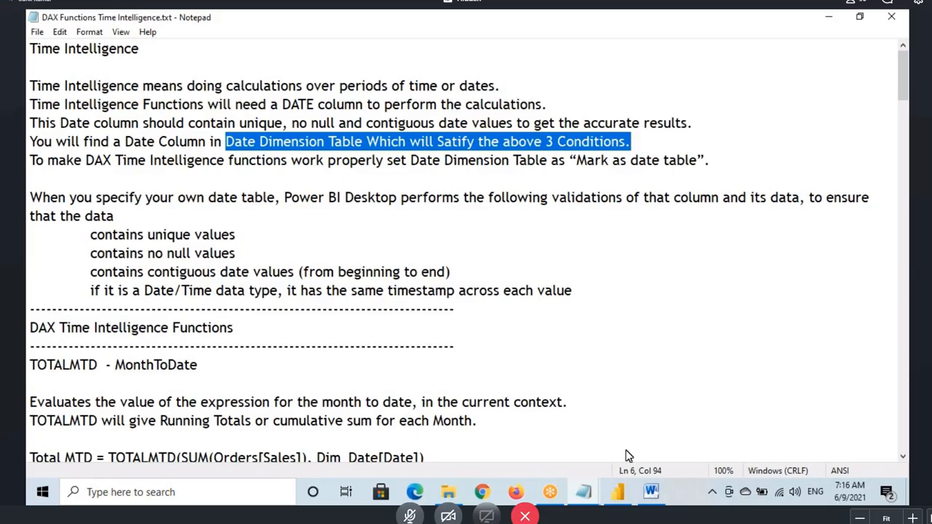
{"action": "left_click", "coordinate": [618, 492]}
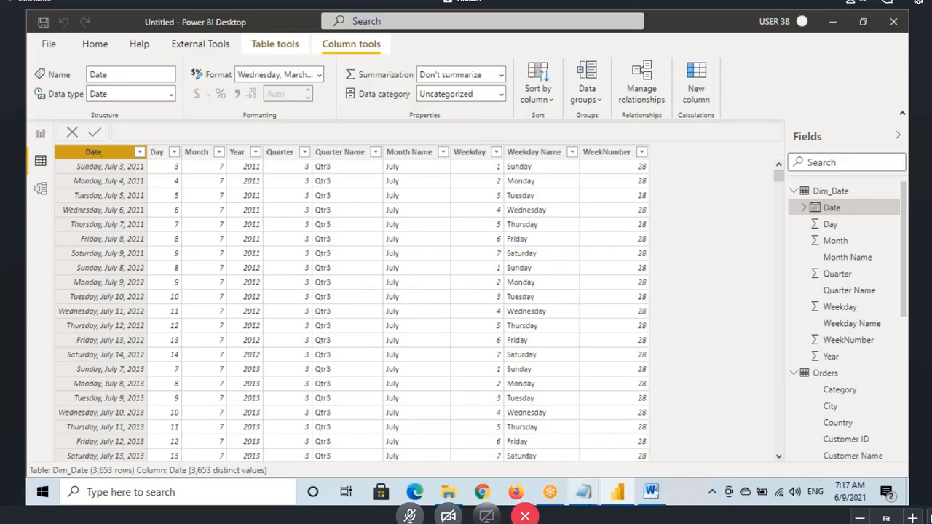
Highlight the “Mark as date table” instruction in the Notepad notes, glance at the Word architecture diagram, and return to Power BI Desktop.
{"action": "mouse_move", "coordinate": [584, 493]}
{"action": "left_click", "coordinate": [640, 442]}
{"action": "left_click_drag", "start_coordinate": [83, 161], "coordinate": [87, 178]}
{"action": "left_click_drag", "start_coordinate": [302, 160], "coordinate": [728, 154]}
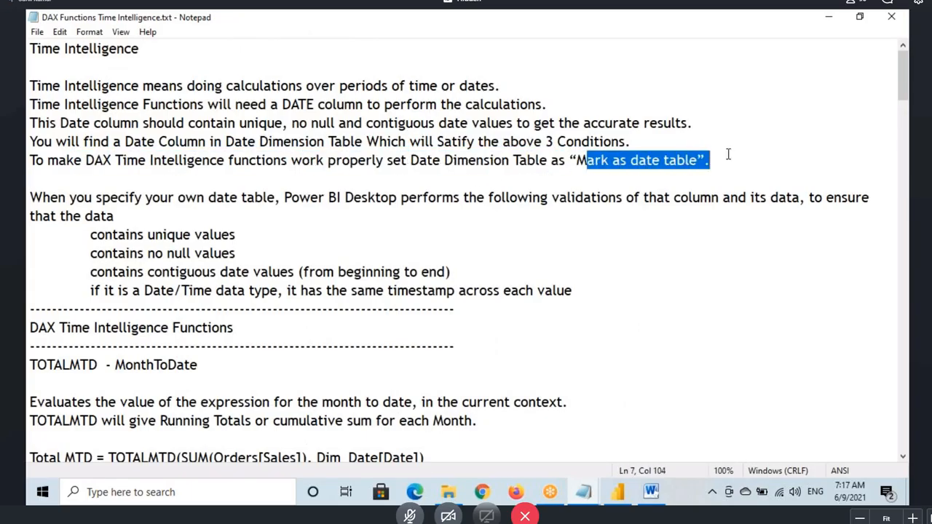
{"action": "left_click", "coordinate": [651, 493]}
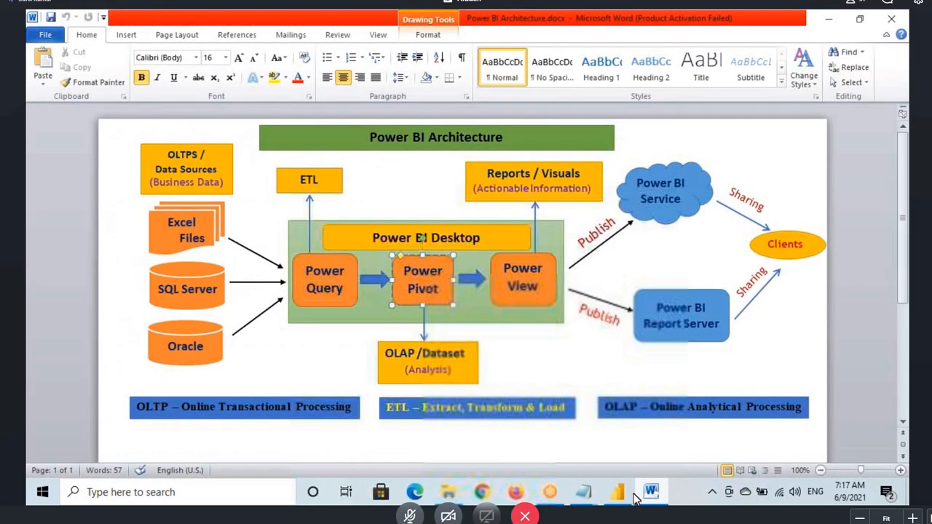
{"action": "left_click", "coordinate": [619, 493]}
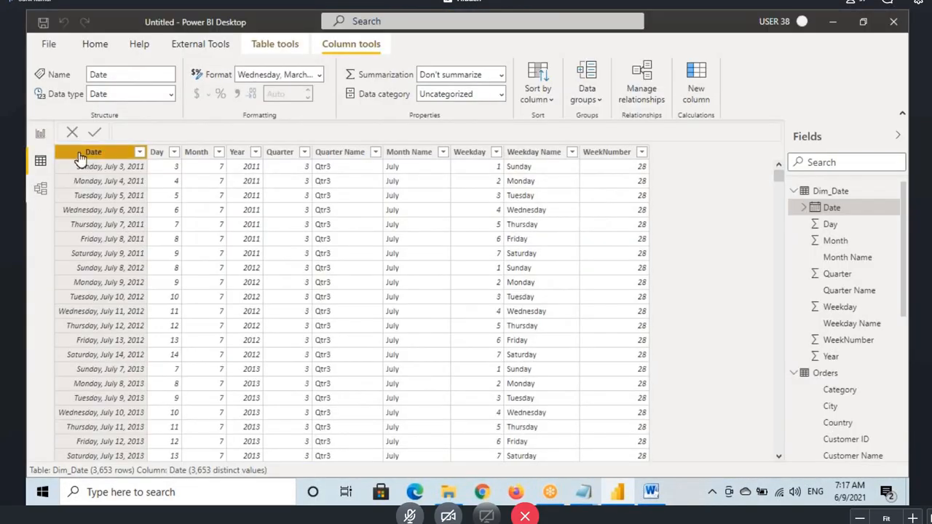
Select the Dim_Date table, view its Mark as date table option, and outline the Table tools heading and Mark as date table command.
{"action": "left_click", "coordinate": [837, 192]}
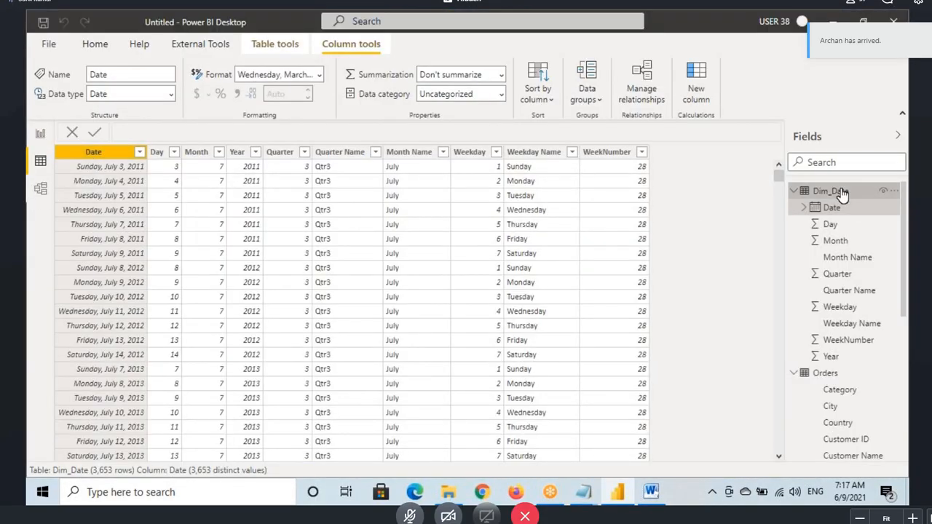
{"action": "right_click", "coordinate": [840, 193]}
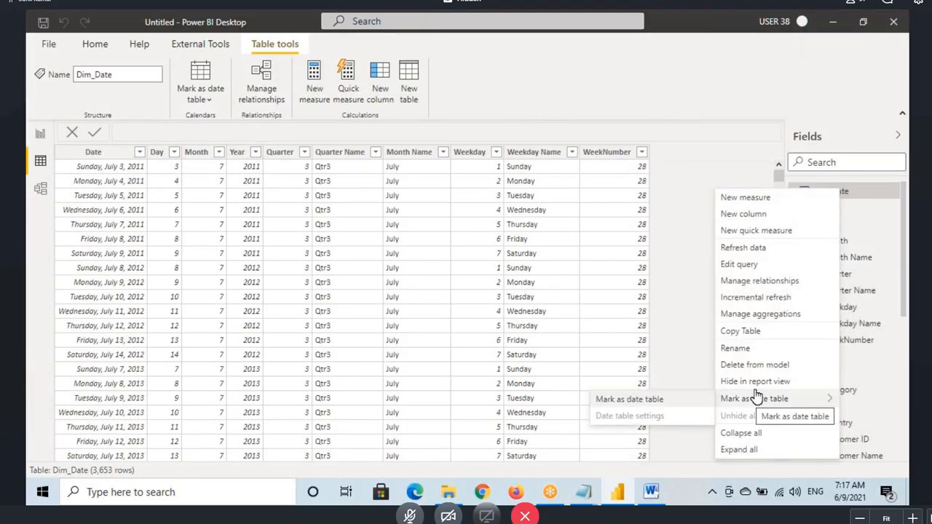
{"action": "left_click", "coordinate": [861, 197]}
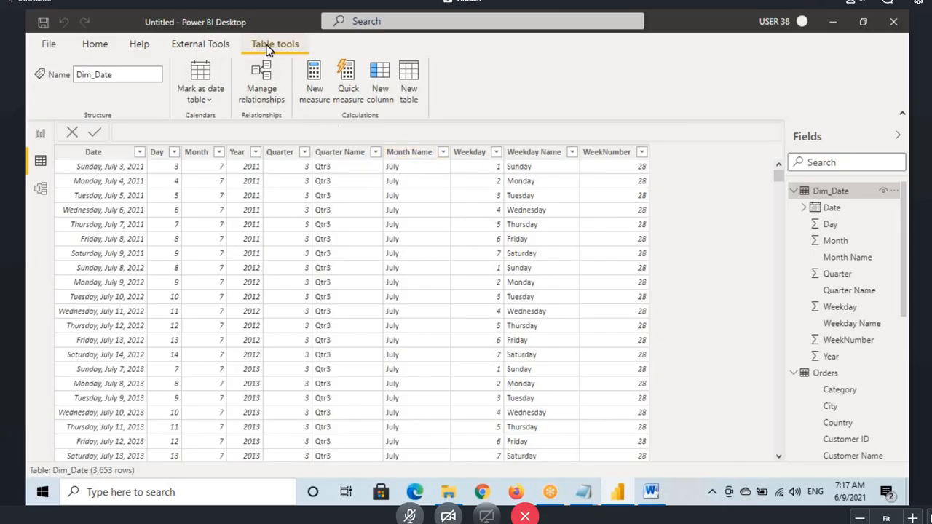
{"action": "left_click_drag", "start_coordinate": [243, 37], "coordinate": [308, 55]}
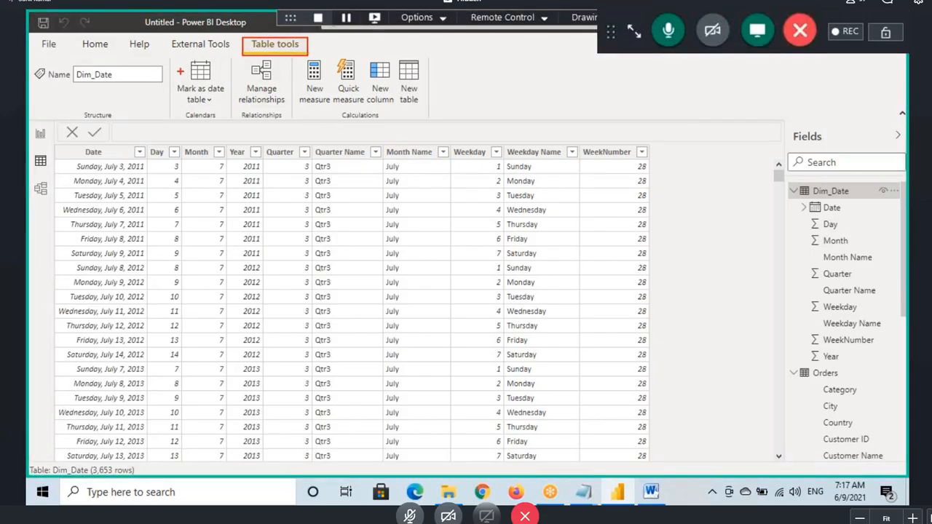
{"action": "left_click_drag", "start_coordinate": [170, 61], "coordinate": [233, 108]}
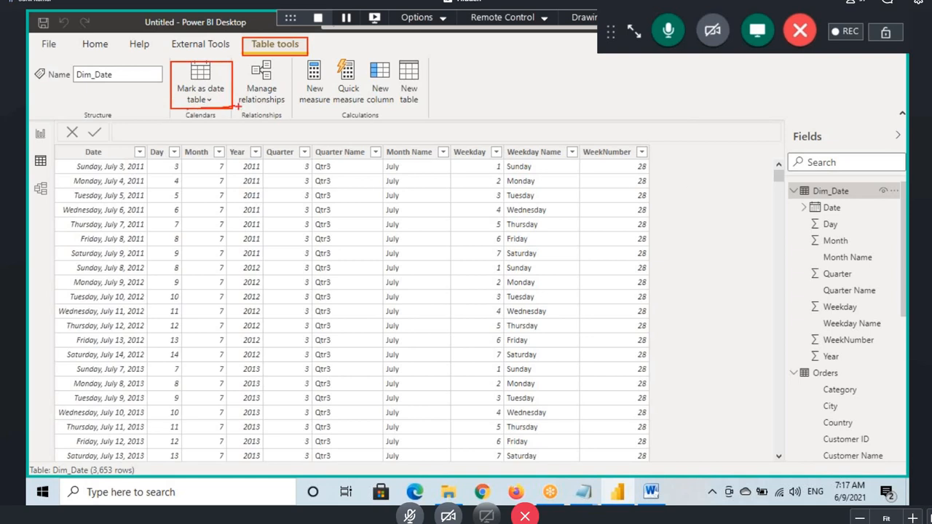
{"action": "left_click_drag", "start_coordinate": [810, 195], "coordinate": [810, 185]}
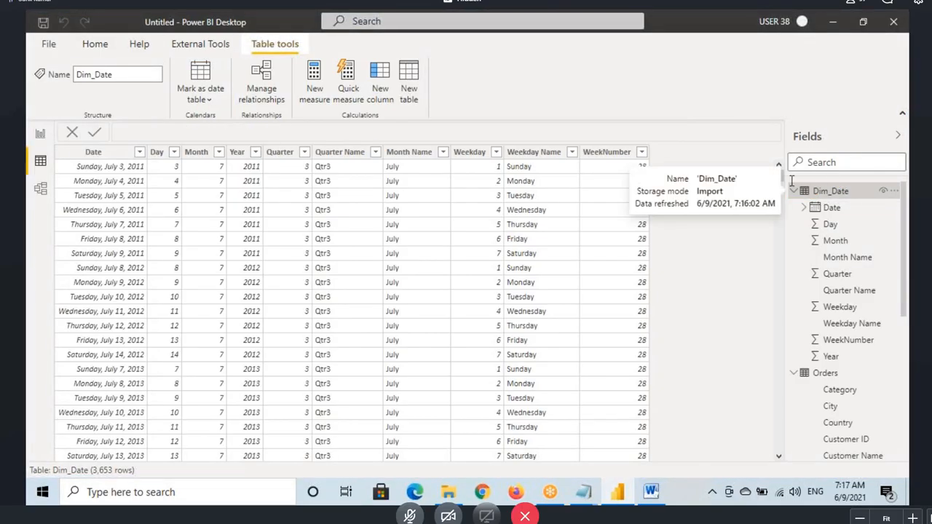
Open Mark as date table for Dim_Date, then mark up the table's name, its Date values and the date column choice.
{"action": "right_click", "coordinate": [834, 196]}
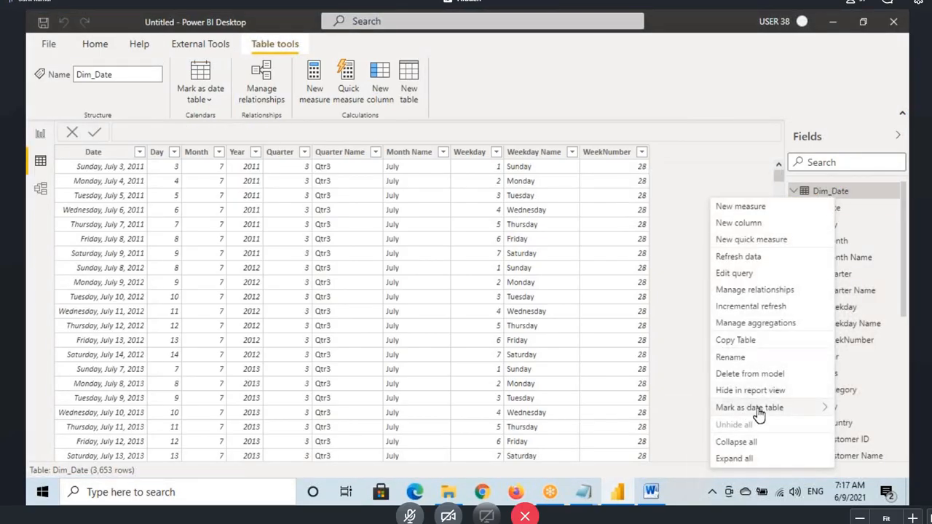
{"action": "mouse_move", "coordinate": [749, 405]}
{"action": "left_click", "coordinate": [635, 406]}
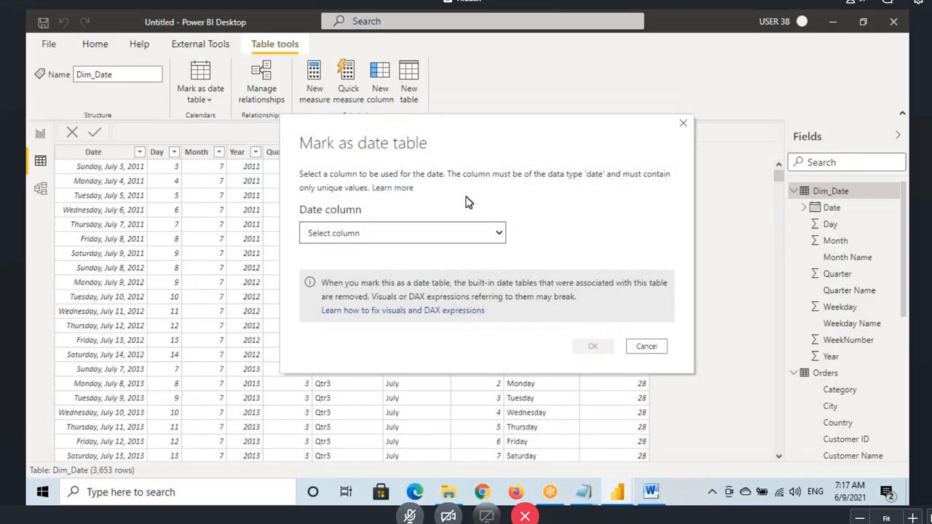
{"action": "left_click_drag", "start_coordinate": [792, 184], "coordinate": [852, 205]}
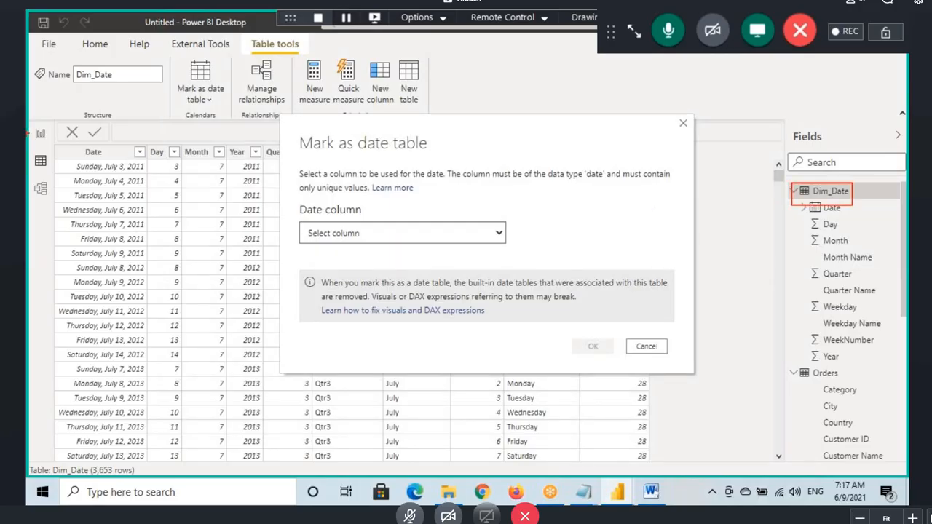
{"action": "mouse_move", "coordinate": [93, 173]}
{"action": "left_mouse_down"}
{"action": "mouse_move", "coordinate": [93, 210]}
{"action": "mouse_move", "coordinate": [103, 211]}
{"action": "mouse_move", "coordinate": [96, 220]}
{"action": "left_mouse_up"}
{"action": "mouse_move", "coordinate": [811, 196]}
{"action": "left_mouse_down"}
{"action": "mouse_move", "coordinate": [867, 191]}
{"action": "mouse_move", "coordinate": [810, 186]}
{"action": "left_mouse_up"}
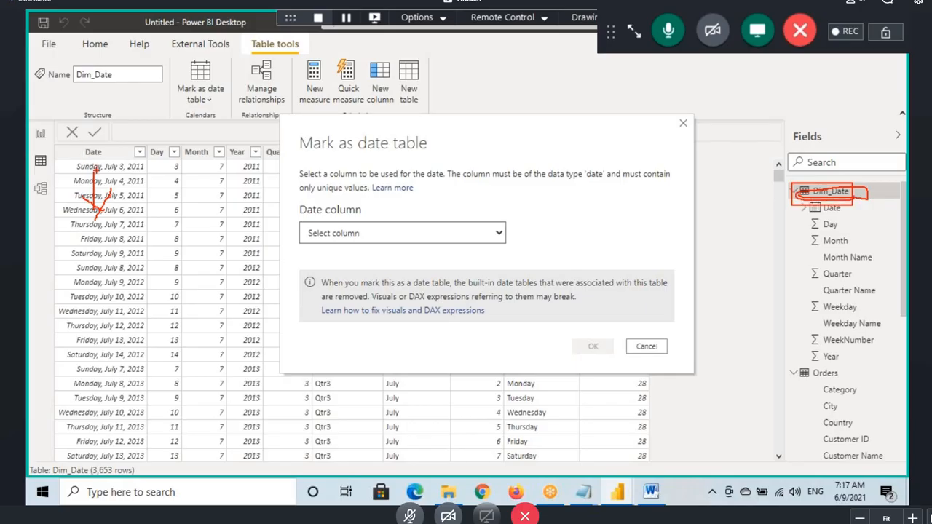
{"action": "mouse_move", "coordinate": [89, 218]}
{"action": "left_mouse_down"}
{"action": "mouse_move", "coordinate": [92, 258]}
{"action": "mouse_move", "coordinate": [106, 265]}
{"action": "mouse_move", "coordinate": [107, 321]}
{"action": "left_mouse_up"}
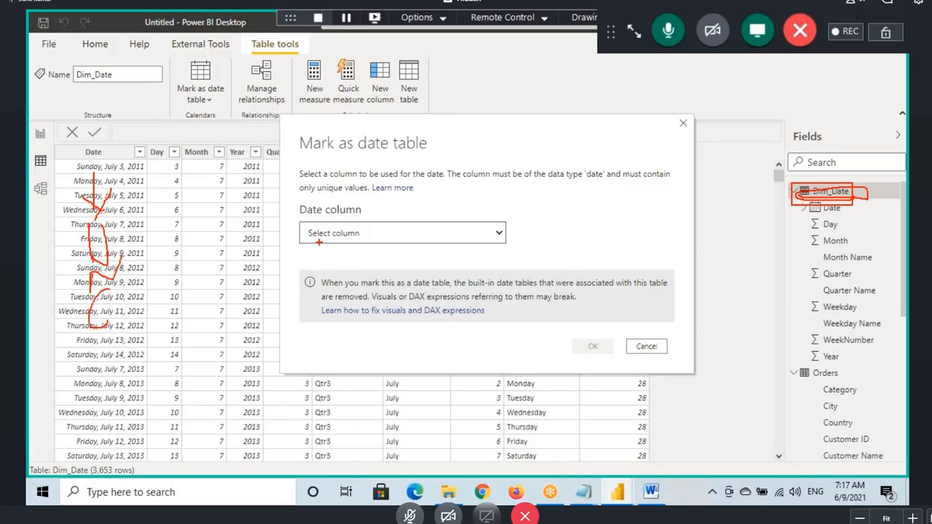
{"action": "left_click_drag", "start_coordinate": [319, 243], "coordinate": [360, 238]}
{"action": "left_click", "coordinate": [358, 241]}
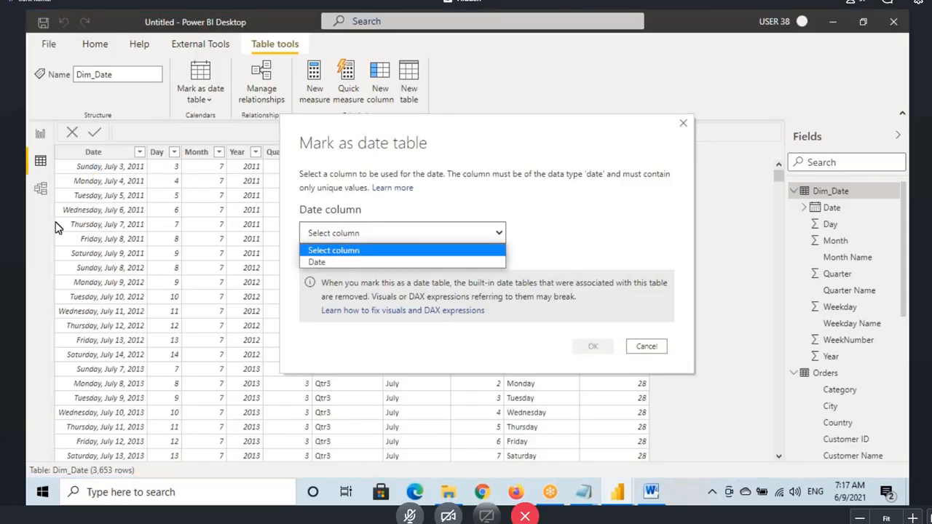
Choose Date as Dim_Date's date column, outline the validation line, and confirm marking the table as a date table.
{"action": "left_click", "coordinate": [87, 168]}
{"action": "left_click", "coordinate": [319, 240]}
{"action": "left_click", "coordinate": [316, 262]}
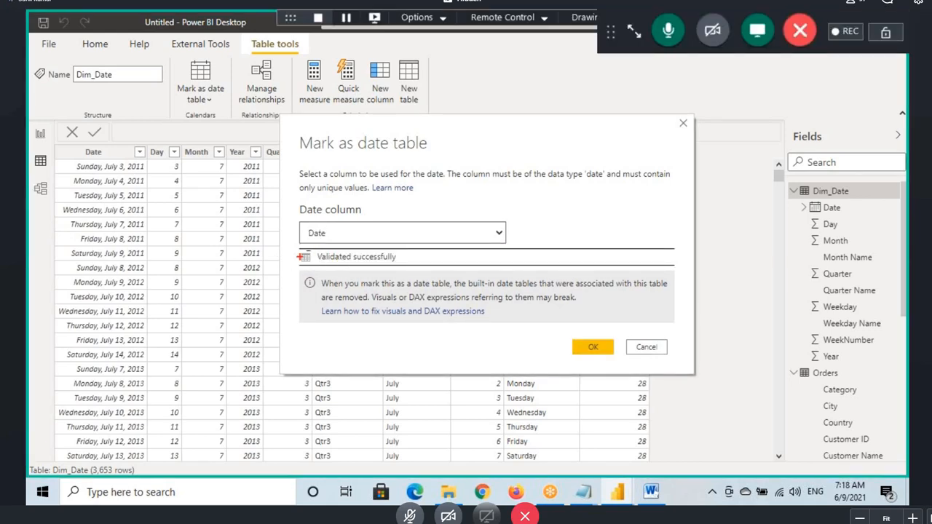
{"action": "left_click_drag", "start_coordinate": [300, 249], "coordinate": [429, 270]}
{"action": "left_click_drag", "start_coordinate": [51, 200], "coordinate": [76, 157]}
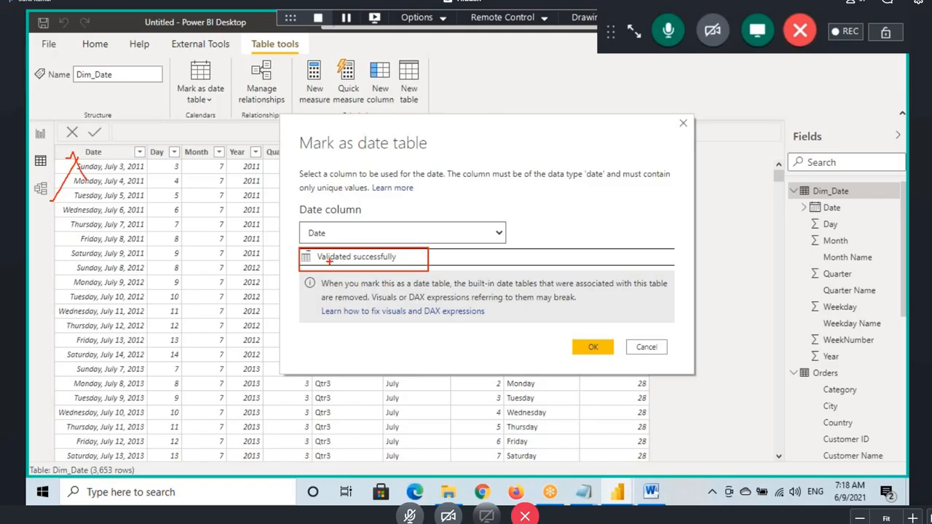
{"action": "left_click_drag", "start_coordinate": [326, 263], "coordinate": [408, 264]}
{"action": "mouse_move", "coordinate": [607, 343]}
{"action": "left_mouse_down"}
{"action": "mouse_move", "coordinate": [589, 335]}
{"action": "mouse_move", "coordinate": [638, 342]}
{"action": "left_mouse_up"}
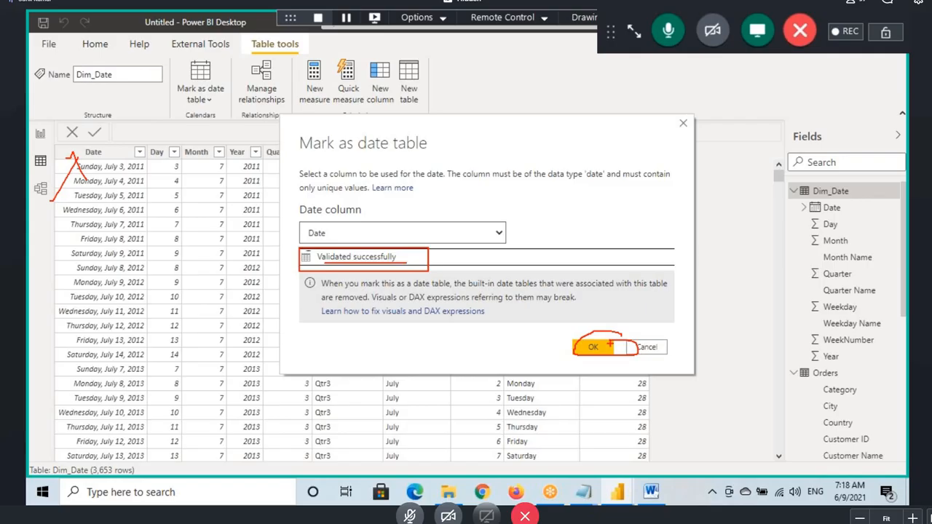
{"action": "left_click", "coordinate": [609, 346]}
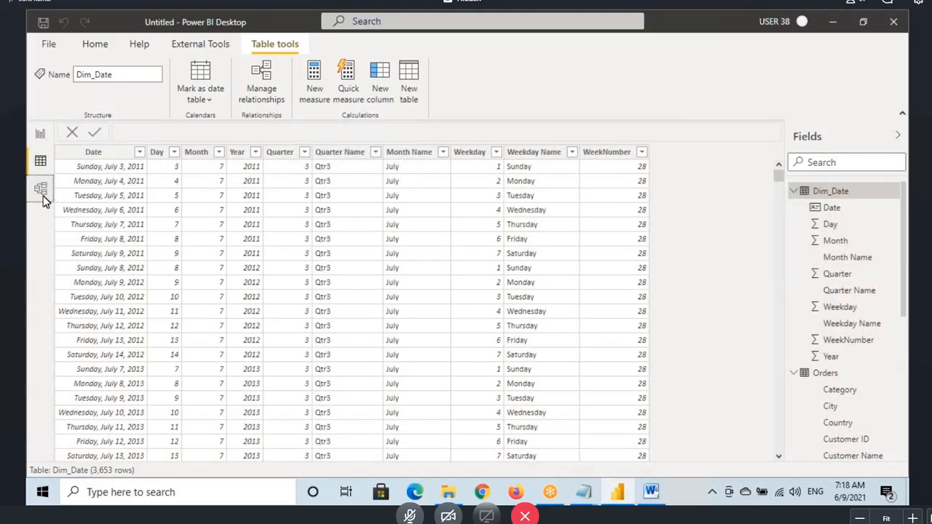
View the model diagram and sketch a year and sales visual above the Orders and Dim_Date tables, linking its year to Dim_Date.
{"action": "left_click", "coordinate": [41, 193]}
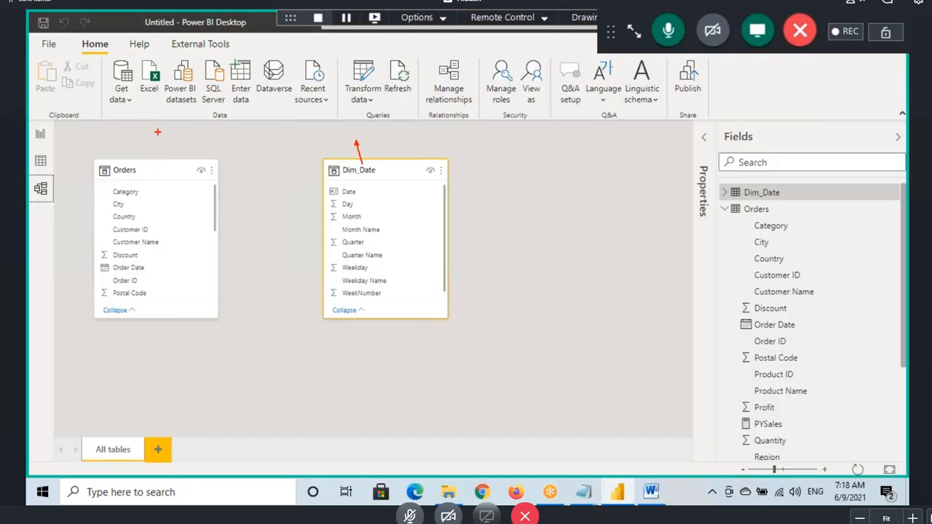
{"action": "left_click_drag", "start_coordinate": [144, 164], "coordinate": [157, 132]}
{"action": "mouse_move", "coordinate": [221, 110]}
{"action": "left_mouse_down"}
{"action": "mouse_move", "coordinate": [275, 141]}
{"action": "mouse_move", "coordinate": [241, 124]}
{"action": "mouse_move", "coordinate": [250, 115]}
{"action": "left_mouse_up"}
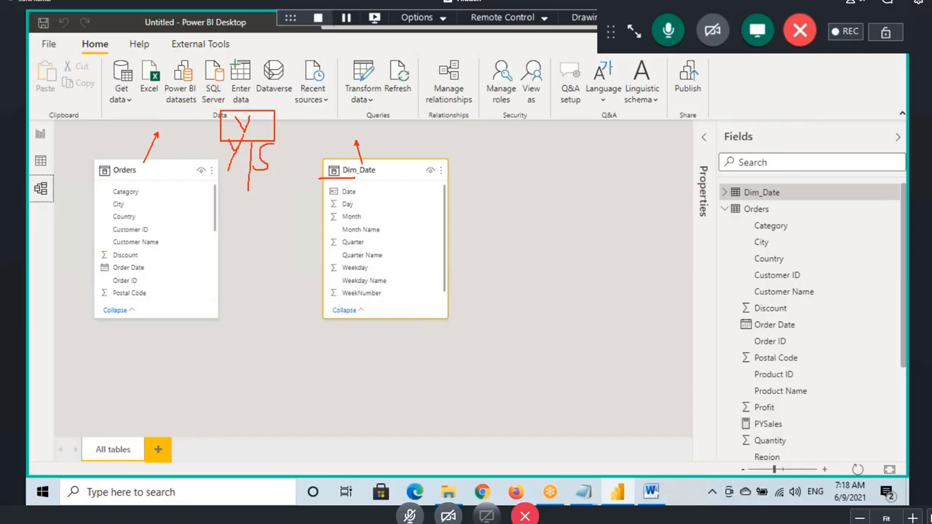
{"action": "mouse_move", "coordinate": [343, 182]}
{"action": "left_mouse_down"}
{"action": "mouse_move", "coordinate": [325, 163]}
{"action": "mouse_move", "coordinate": [353, 161]}
{"action": "mouse_move", "coordinate": [285, 102]}
{"action": "mouse_move", "coordinate": [252, 114]}
{"action": "left_mouse_up"}
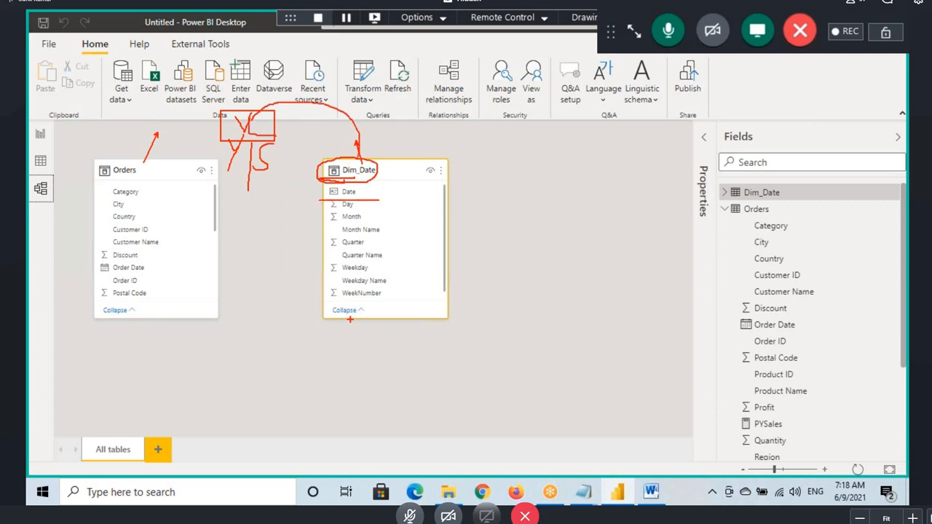
Delete the yearly sales table visual from Page 1 of the report and move the Sales card slightly lower.
{"action": "left_click", "coordinate": [40, 136]}
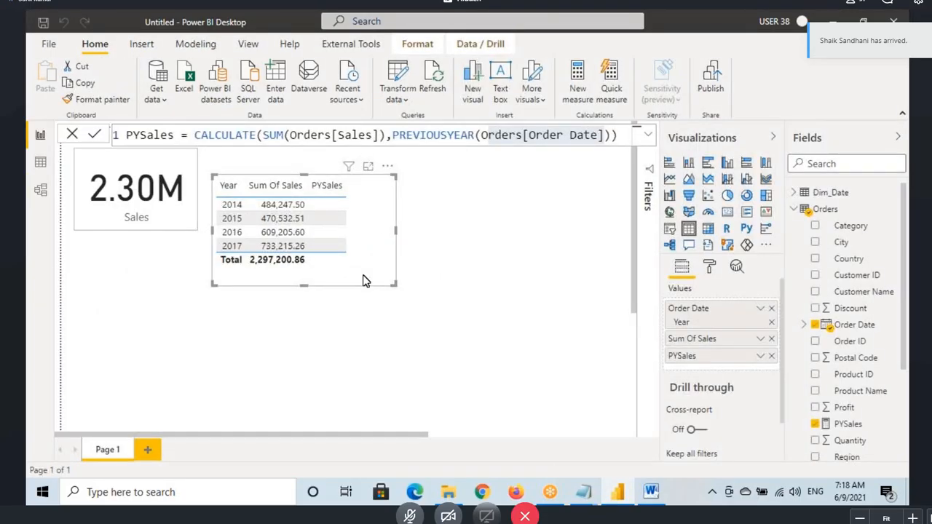
{"action": "key", "text": "Delete"}
{"action": "left_click", "coordinate": [155, 250]}
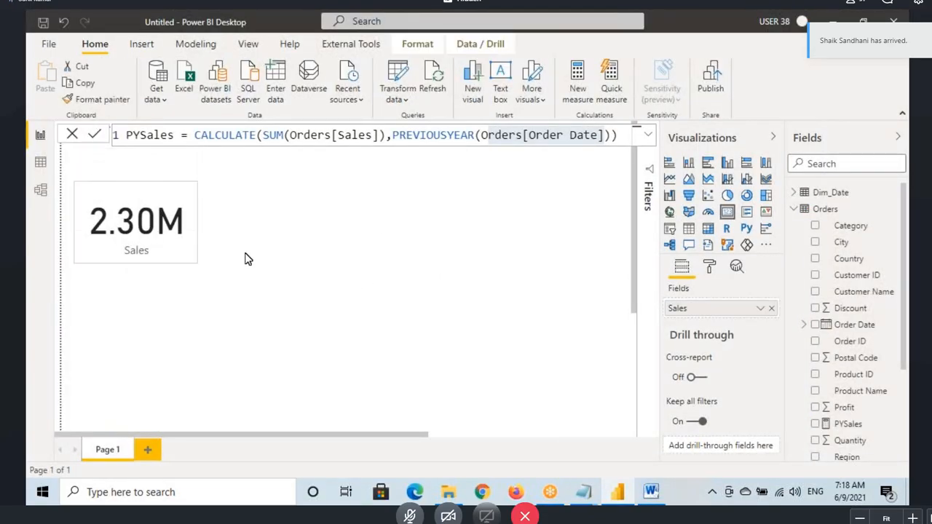
{"action": "left_click", "coordinate": [849, 227]}
{"action": "left_click", "coordinate": [140, 230]}
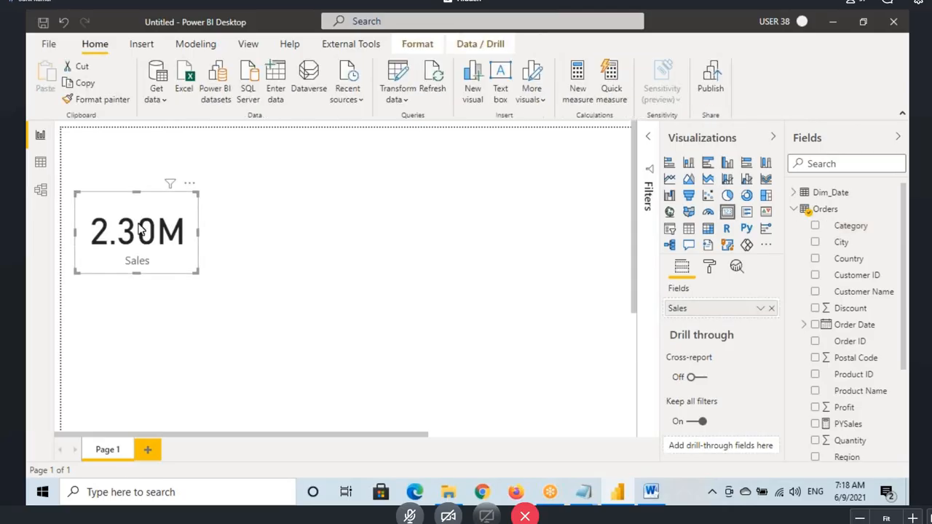
Undo the Sales card's conversion to a table, then add an empty table visual beside the card.
{"action": "left_click", "coordinate": [688, 230]}
{"action": "key", "text": "ctrl+z"}
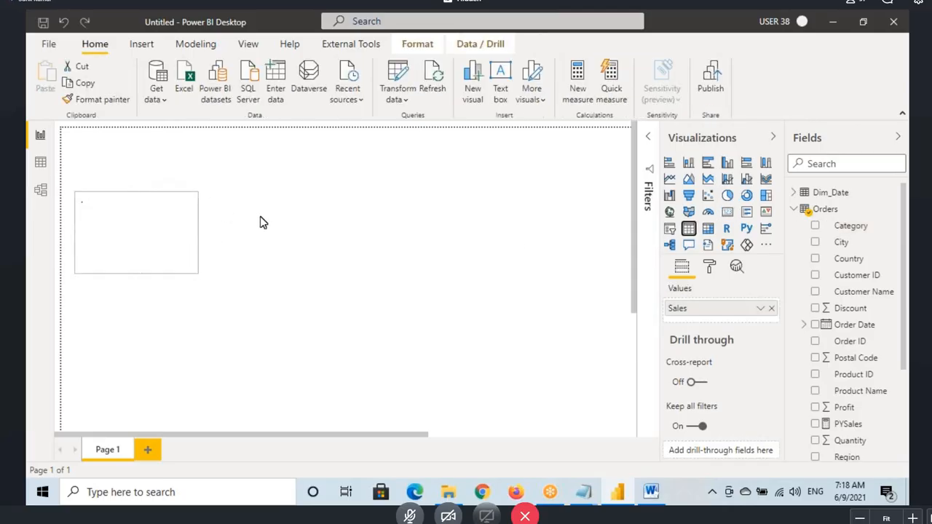
{"action": "left_click", "coordinate": [510, 226]}
{"action": "left_click", "coordinate": [689, 229]}
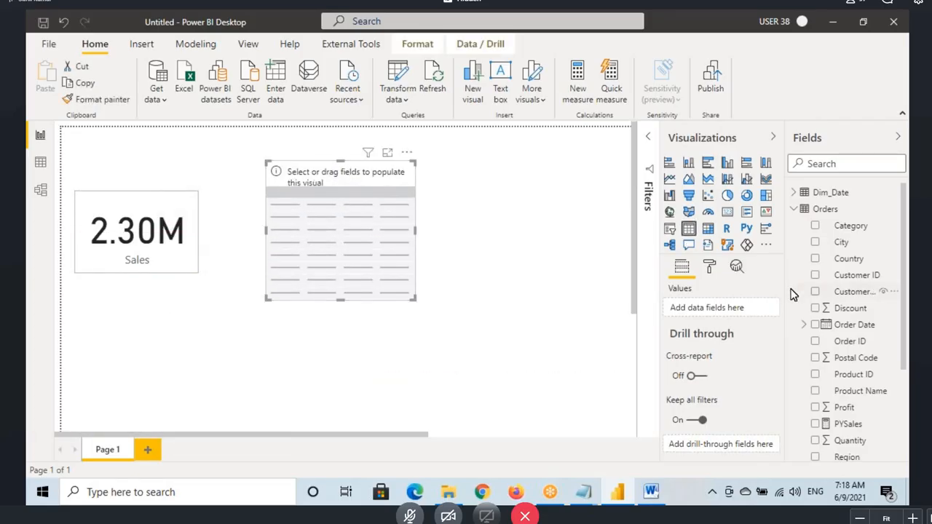
Add Dim_Date's Year field to the empty table visual and set it to Don't summarize.
{"action": "left_click", "coordinate": [794, 195]}
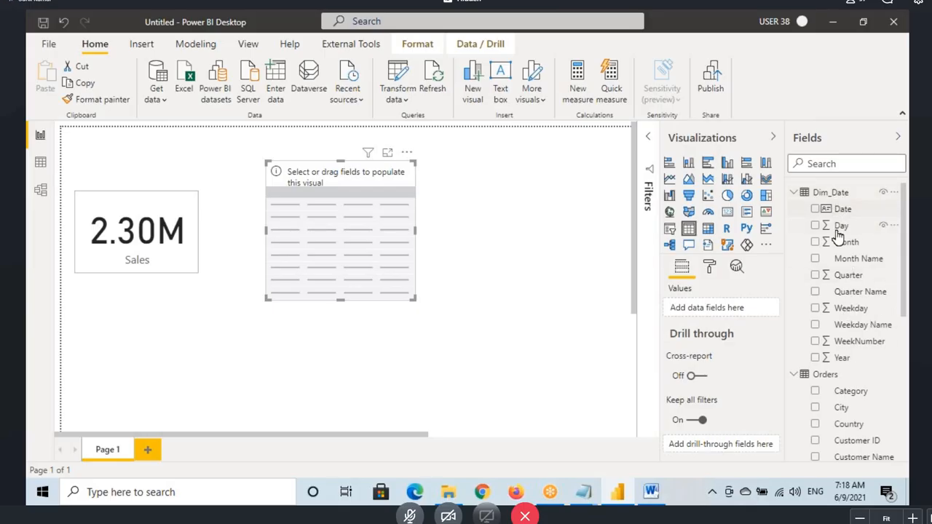
{"action": "left_click_drag", "start_coordinate": [844, 358], "coordinate": [328, 224]}
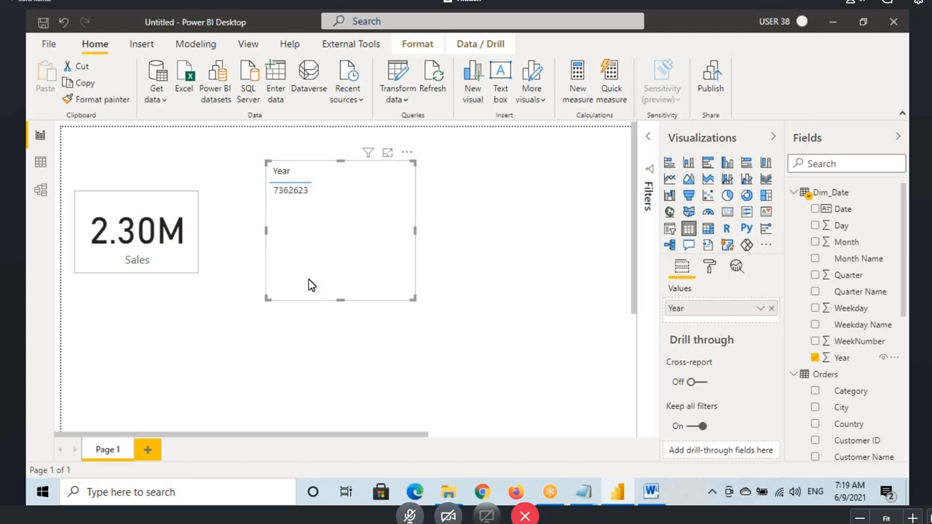
{"action": "left_click", "coordinate": [760, 309]}
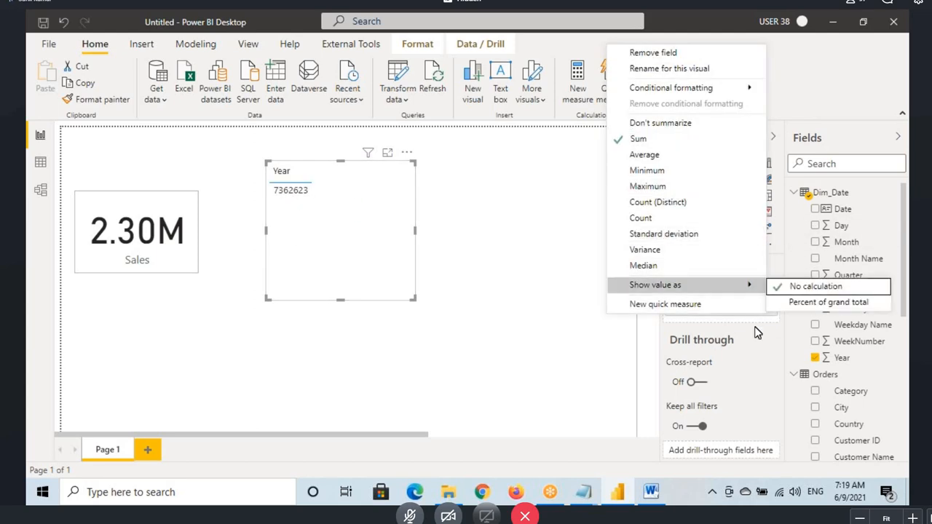
{"action": "left_click", "coordinate": [761, 309]}
{"action": "left_click", "coordinate": [762, 308]}
{"action": "left_click", "coordinate": [664, 124]}
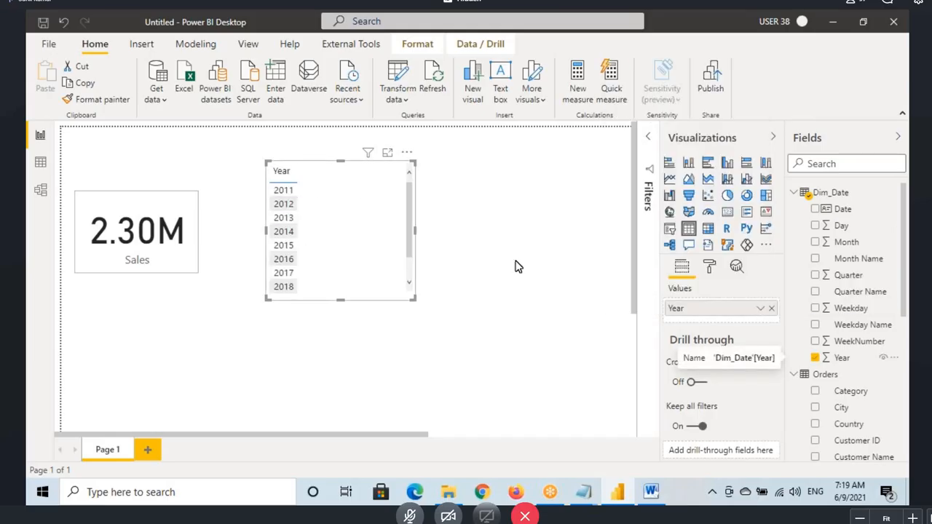
Add the Sum Of Sales measure from Orders to the table visual next to Year.
{"action": "scroll", "coordinate": [865, 371], "scroll_direction": "down", "scroll_amount": 5}
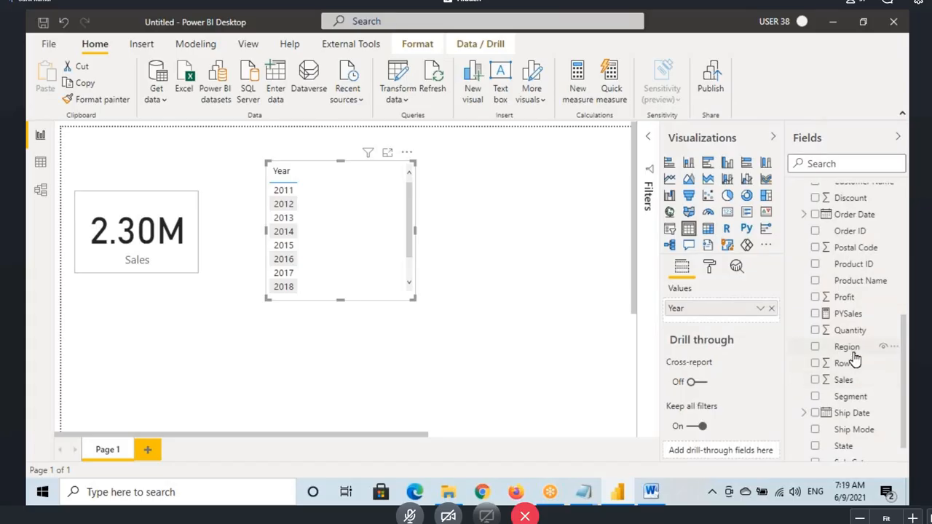
{"action": "scroll", "coordinate": [855, 393], "scroll_direction": "down", "scroll_amount": 1}
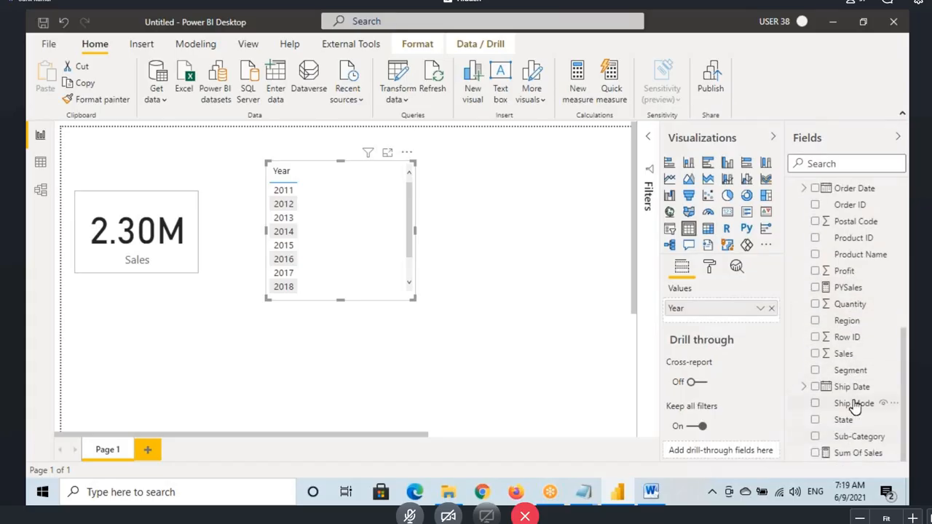
{"action": "scroll", "coordinate": [853, 444], "scroll_direction": "down", "scroll_amount": 1}
{"action": "left_click_drag", "start_coordinate": [371, 246], "coordinate": [329, 212]}
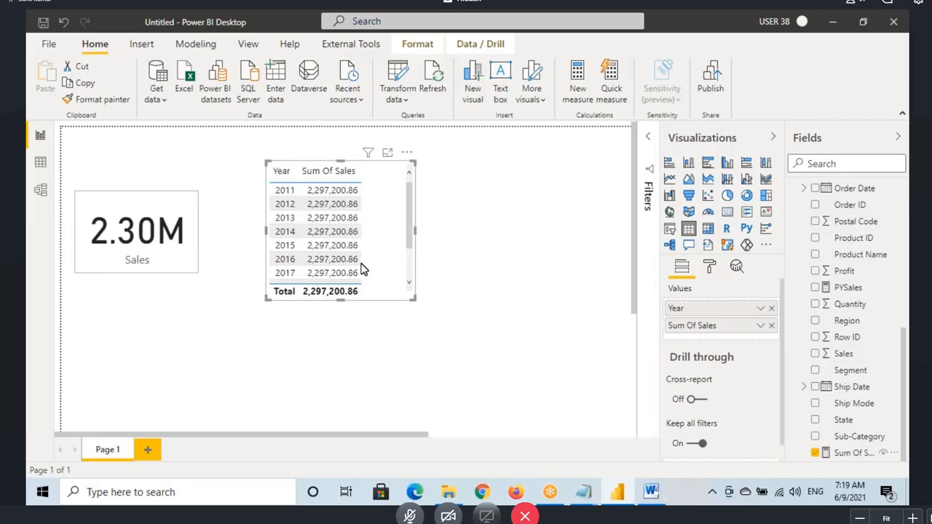
{"action": "scroll", "coordinate": [860, 291], "scroll_direction": "up", "scroll_amount": 5}
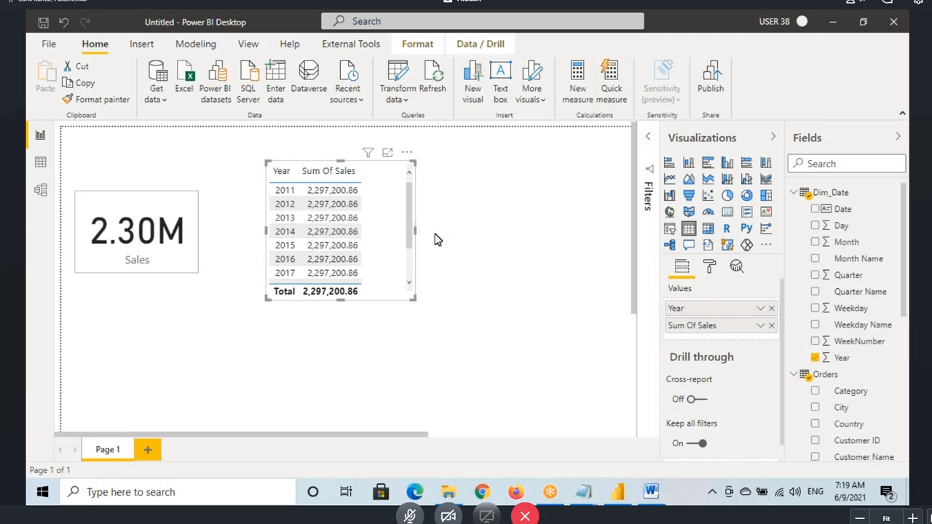
Return to the model diagram and sketch a visual drawing on Orders and Dim_Date, with a connecting line between the two tables.
{"action": "left_click", "coordinate": [40, 192]}
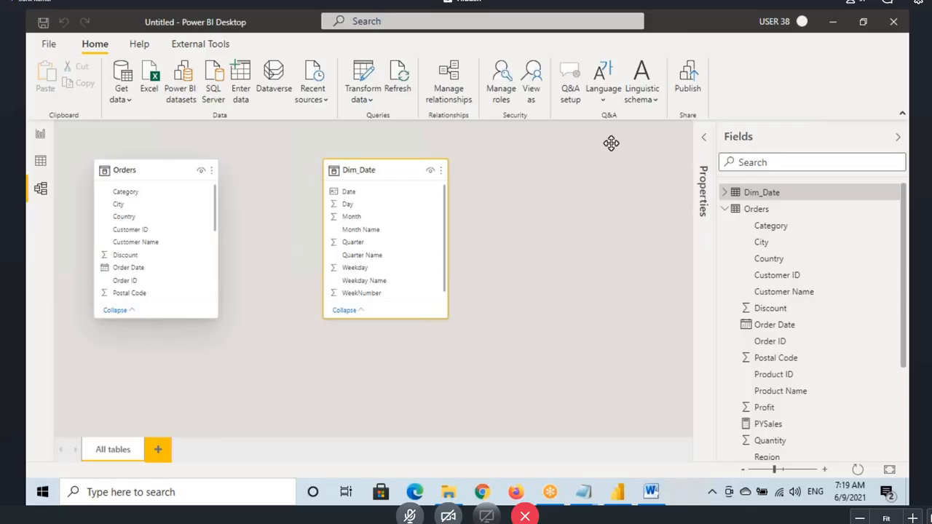
{"action": "left_click", "coordinate": [155, 171]}
{"action": "left_click_drag", "start_coordinate": [212, 111], "coordinate": [369, 177]}
{"action": "left_click_drag", "start_coordinate": [128, 171], "coordinate": [235, 120]}
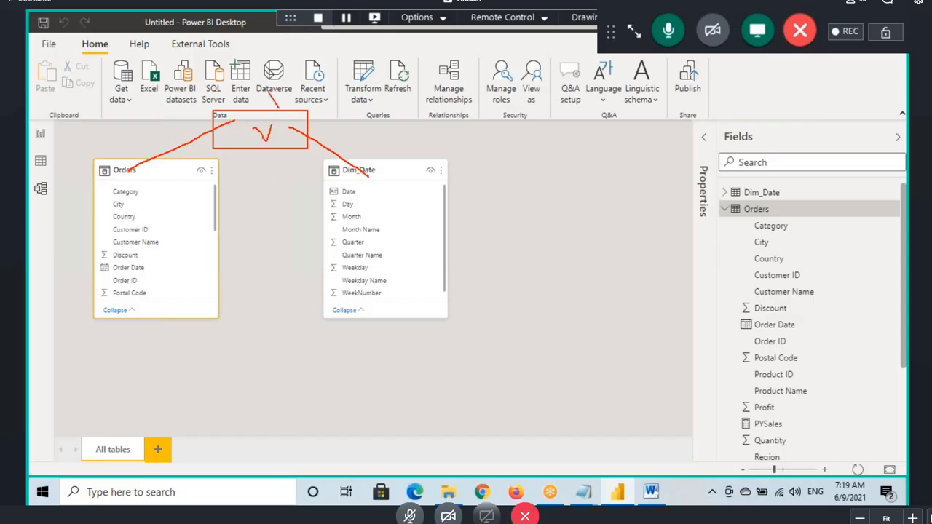
{"action": "left_click_drag", "start_coordinate": [280, 109], "coordinate": [319, 76]}
{"action": "left_click_drag", "start_coordinate": [217, 228], "coordinate": [347, 227]}
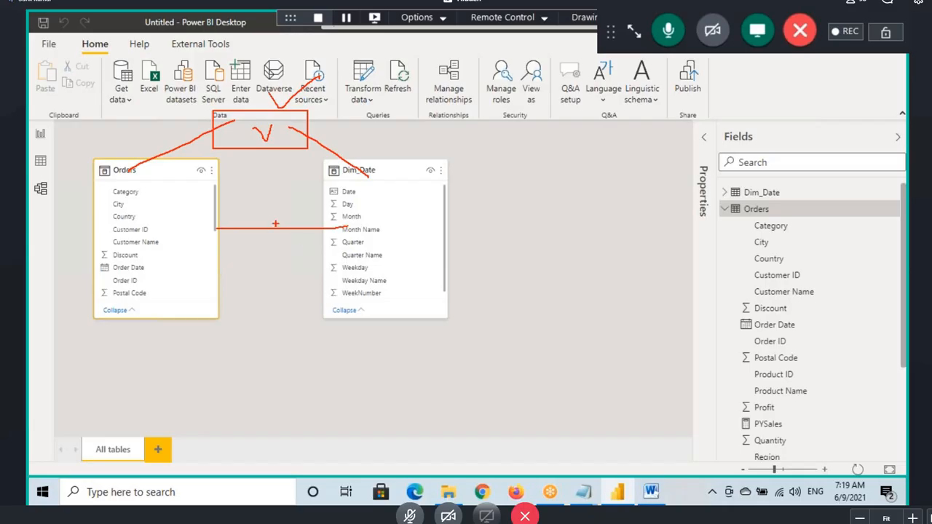
Select Date in Dim_Date, lengthen the Orders table card, and outline Order Date and Date with a line joining them.
{"action": "left_click", "coordinate": [345, 192]}
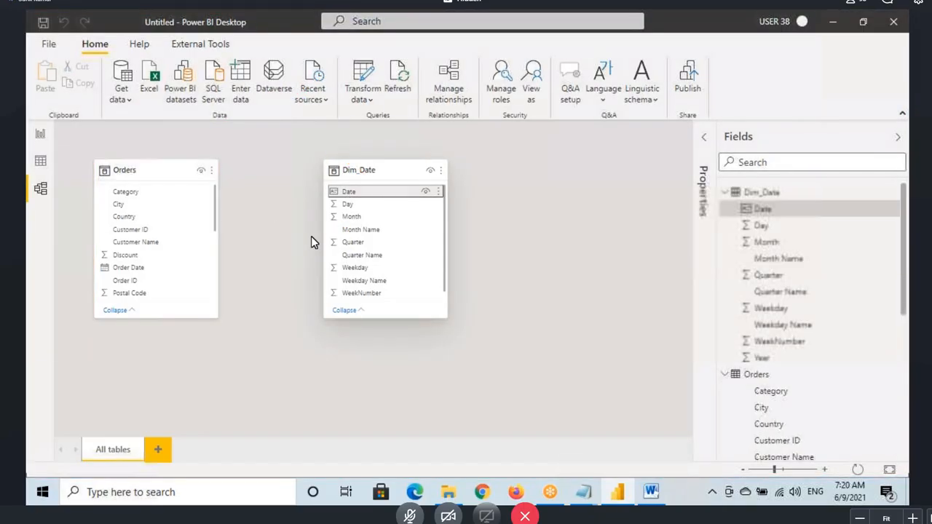
{"action": "left_click_drag", "start_coordinate": [145, 319], "coordinate": [144, 387]}
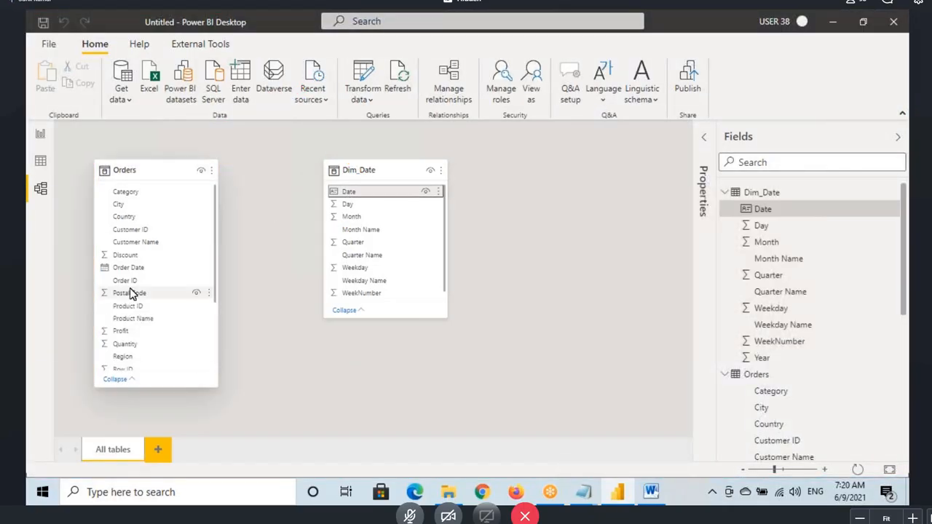
{"action": "key", "text": "ctrl+2"}
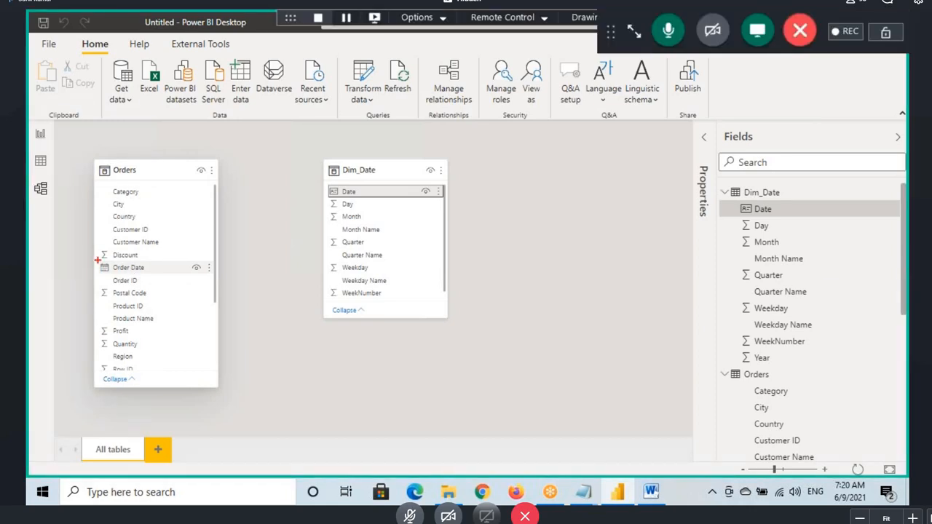
{"action": "left_click_drag", "start_coordinate": [96, 259], "coordinate": [153, 276]}
{"action": "key", "text": "super+e"}
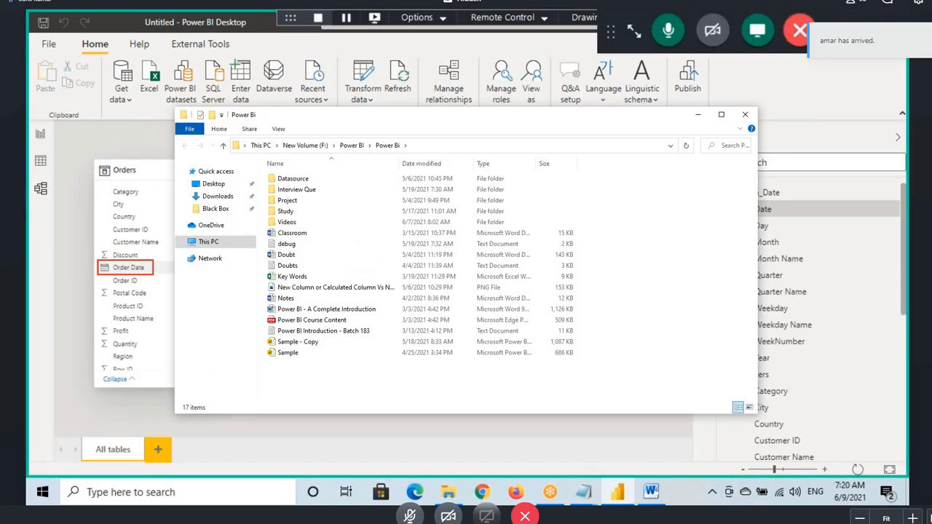
{"action": "left_click_drag", "start_coordinate": [505, 113], "coordinate": [931, 124]}
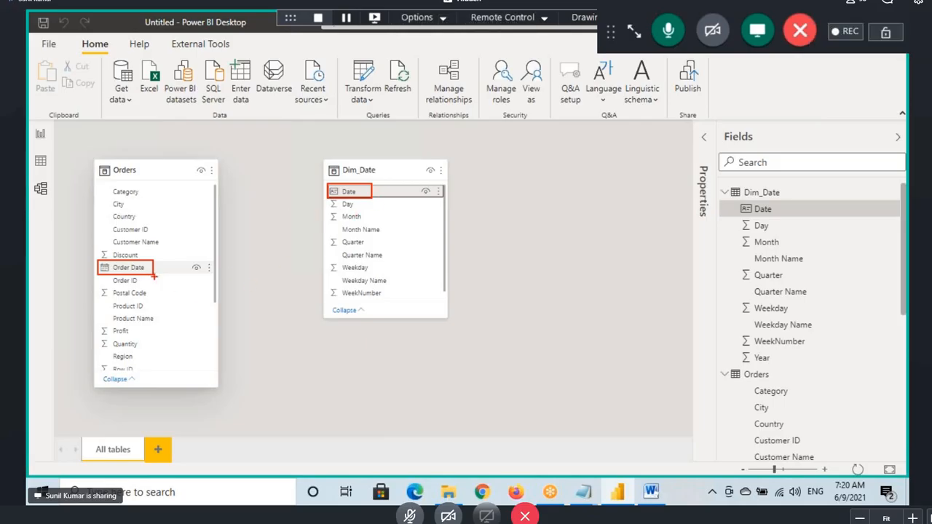
{"action": "left_click_drag", "start_coordinate": [206, 243], "coordinate": [306, 198]}
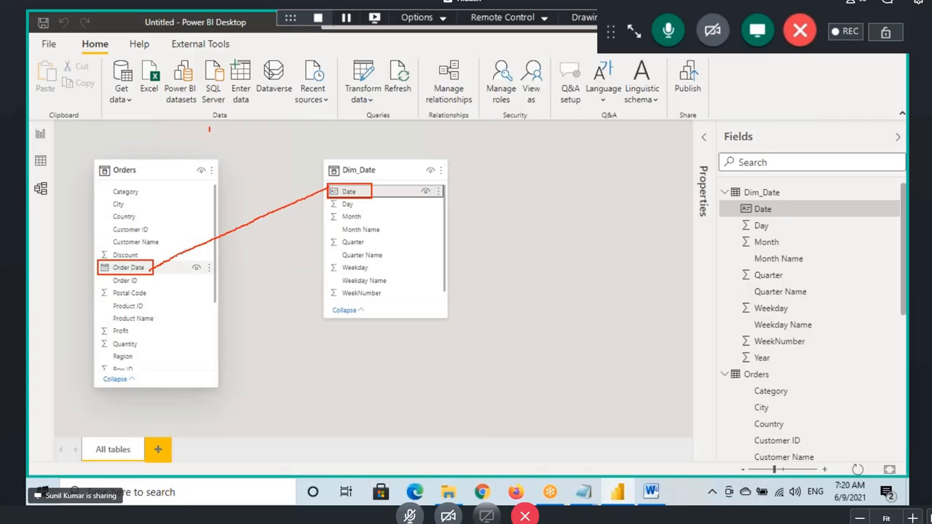
Handwrite 2014 and 2015 between the Orders and Dim_Date tables and retrace the drawn line joining Order Date and Date.
{"action": "left_click_drag", "start_coordinate": [235, 124], "coordinate": [236, 137]}
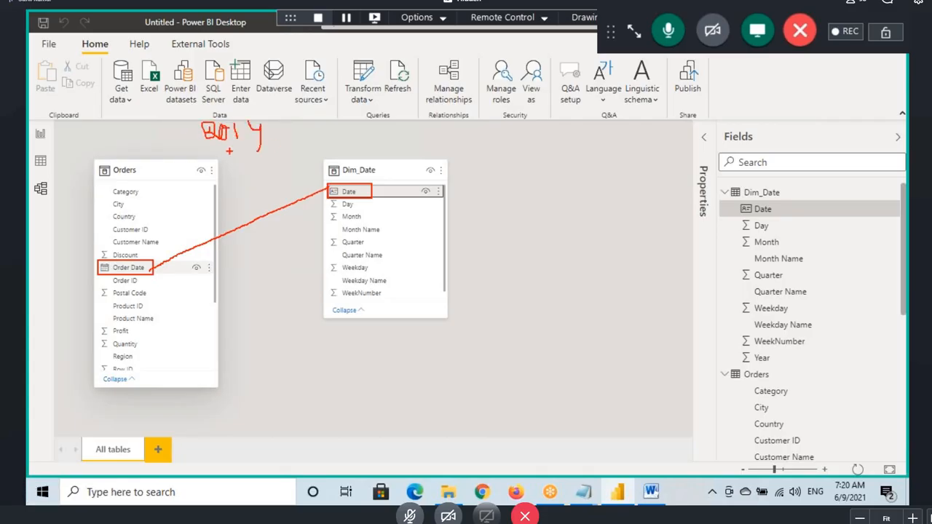
{"action": "left_click_drag", "start_coordinate": [243, 173], "coordinate": [235, 182]}
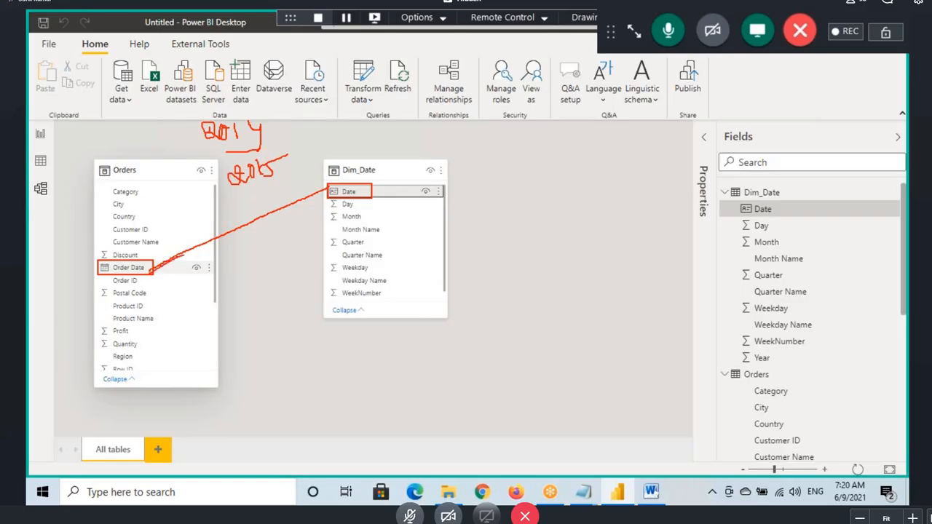
{"action": "left_click_drag", "start_coordinate": [179, 255], "coordinate": [305, 207]}
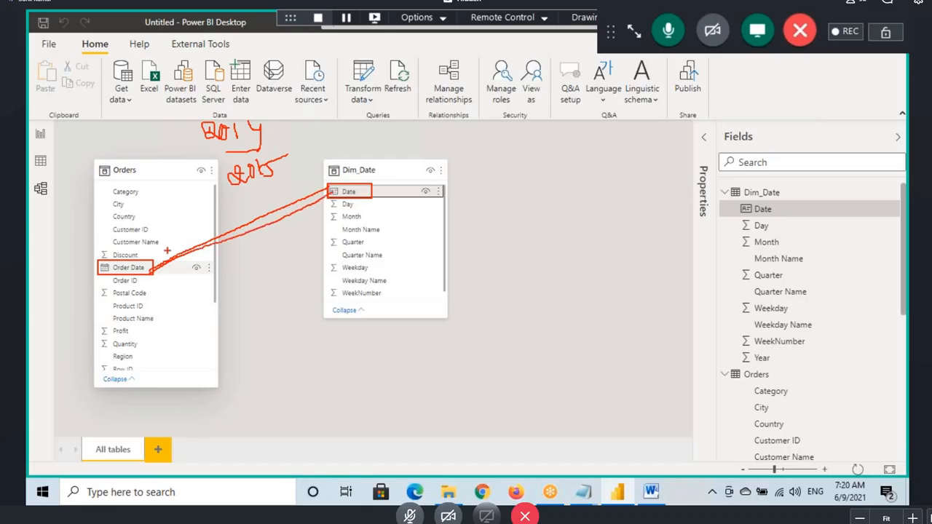
{"action": "mouse_move", "coordinate": [155, 264]}
{"action": "left_mouse_down"}
{"action": "mouse_move", "coordinate": [333, 180]}
{"action": "mouse_move", "coordinate": [338, 200]}
{"action": "left_mouse_up"}
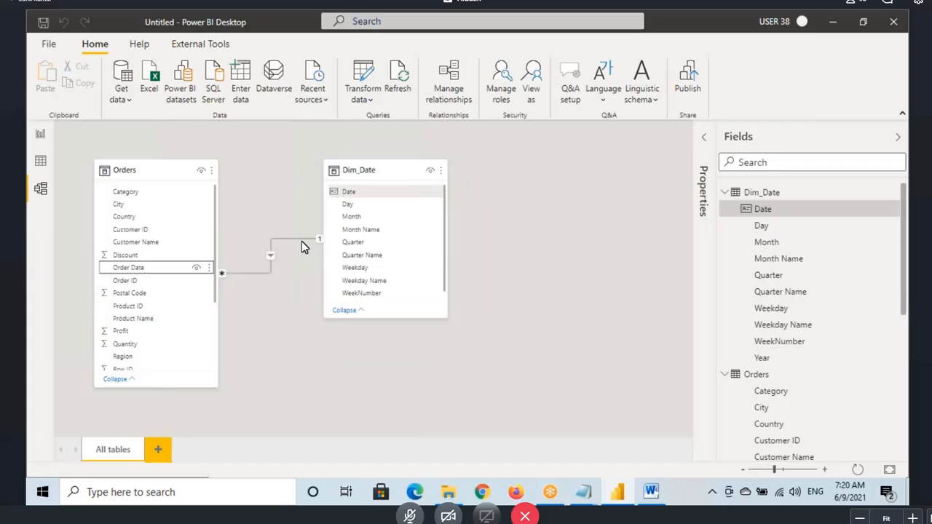
Return to the report page and widen the table visual showing Year and Sum Of Sales.
{"action": "left_click", "coordinate": [41, 136]}
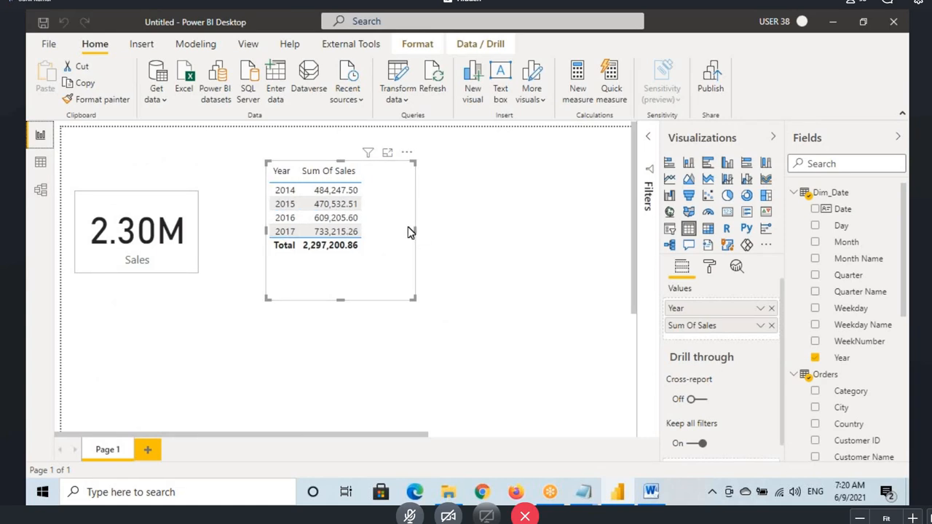
{"action": "left_click_drag", "start_coordinate": [411, 231], "coordinate": [457, 232]}
Open the PYSales measure in Orders and clear its old expression, leaving an empty second line below the measure name.
{"action": "scroll", "coordinate": [847, 324], "scroll_direction": "down", "scroll_amount": 5}
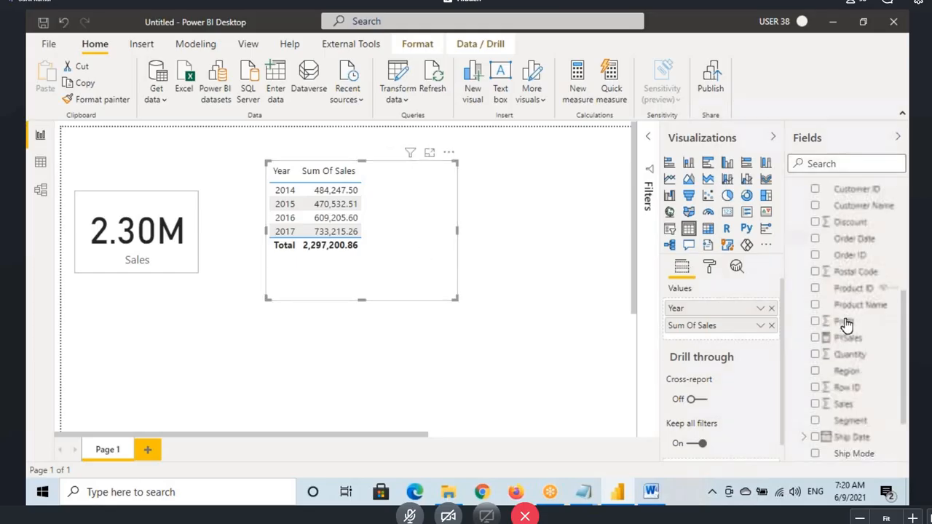
{"action": "scroll", "coordinate": [847, 324], "scroll_direction": "down", "scroll_amount": 2}
{"action": "left_click", "coordinate": [848, 288]}
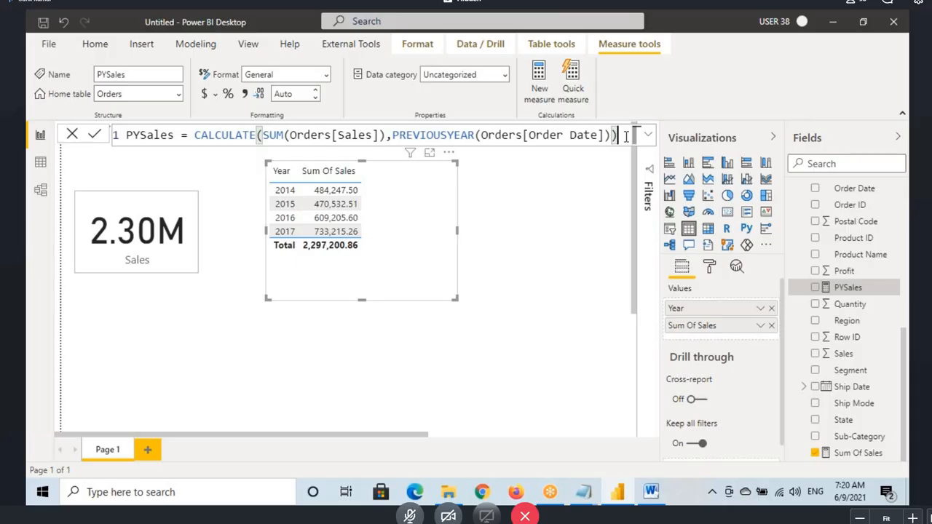
{"action": "left_click", "coordinate": [195, 136]}
{"action": "key", "text": "shift+Return"}
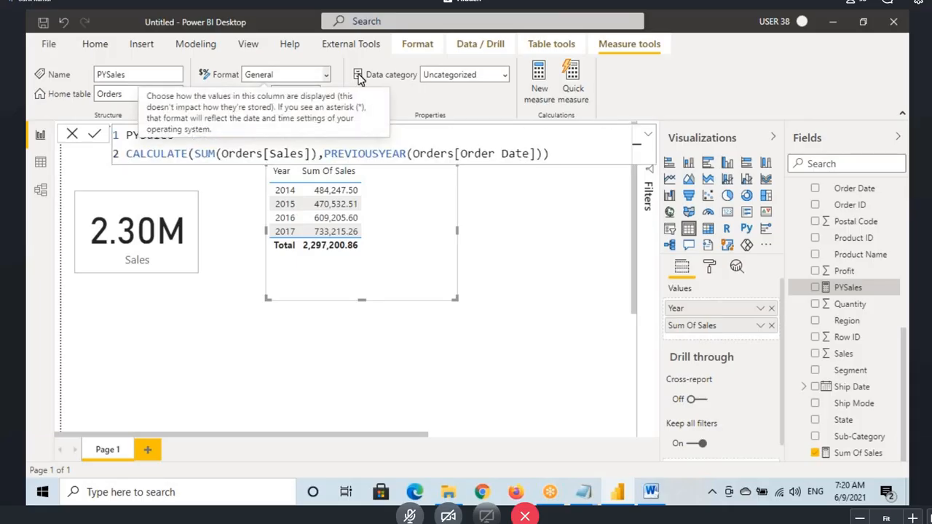
{"action": "left_click", "coordinate": [573, 159]}
{"action": "left_click_drag", "start_coordinate": [554, 157], "coordinate": [126, 153]}
{"action": "key", "text": "Delete"}
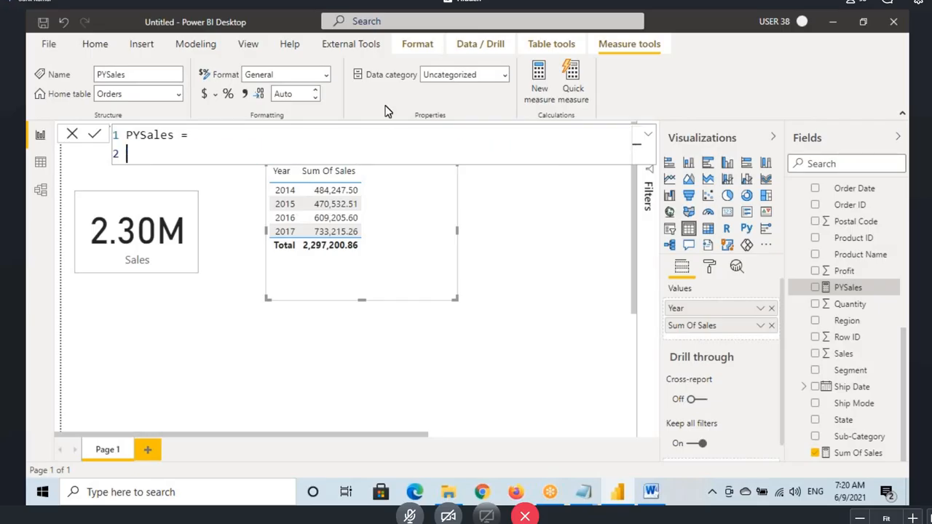
Begin the PYSales expression on line 2 with CALCULATE(SUM(Orders[Sales]), ready for a filter argument.
{"action": "type", "text": "CALCULATE("}
{"action": "key", "text": "Tab"}
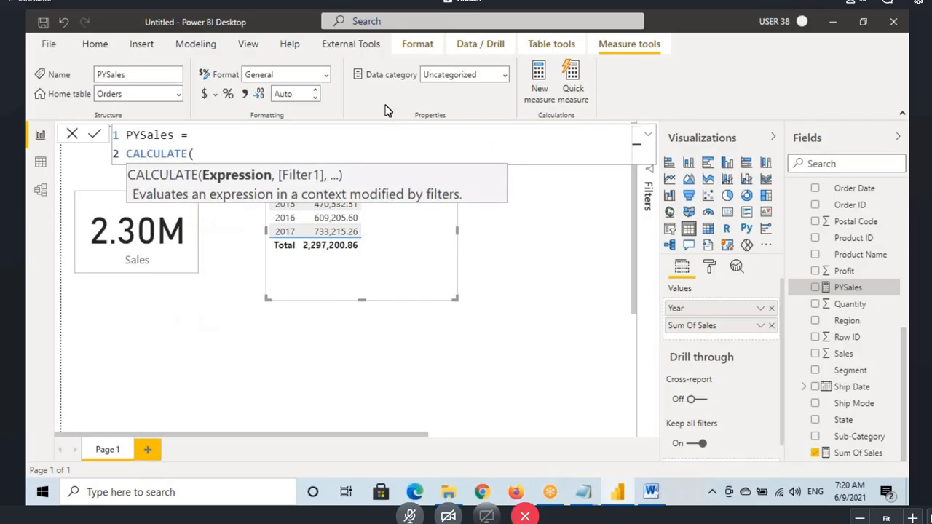
{"action": "type", "text": "su"}
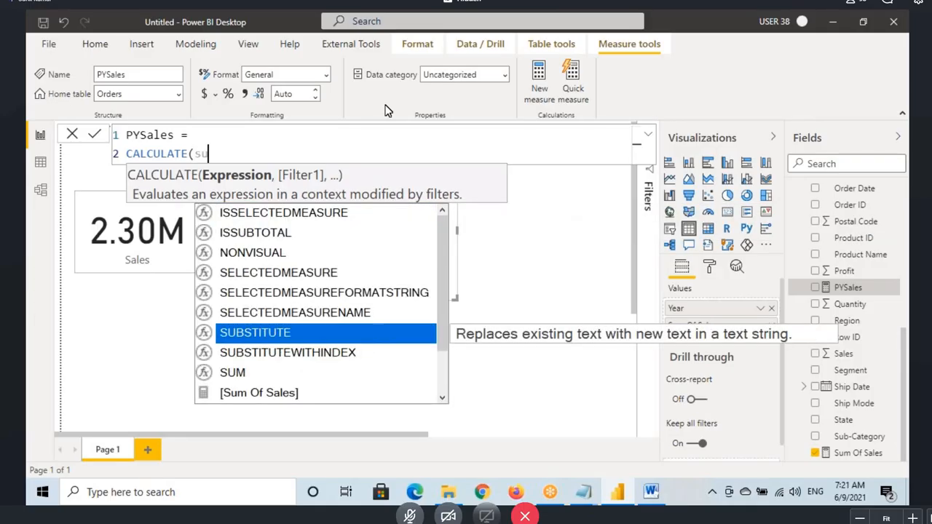
{"action": "key", "text": "Tab"}
{"action": "type", "text": "sal"}
{"action": "key", "text": "Tab"}
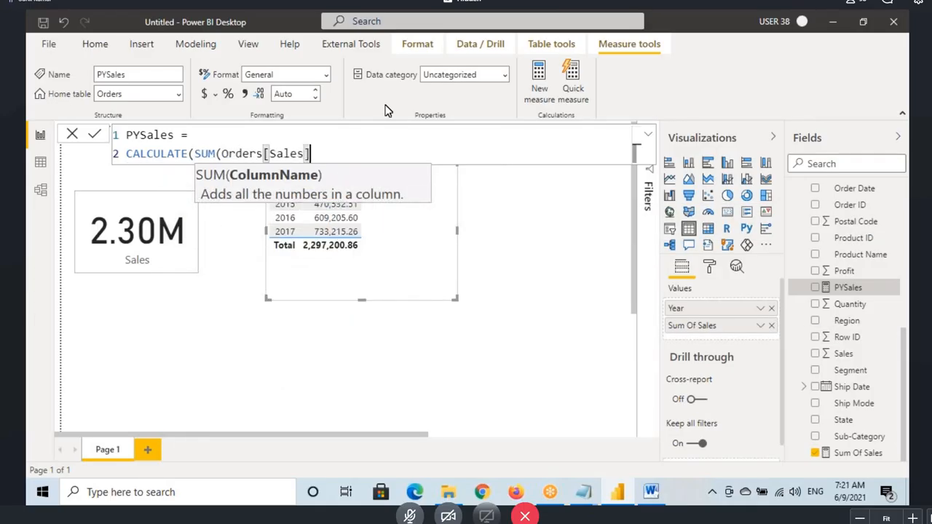
{"action": "type", "text": "),"}
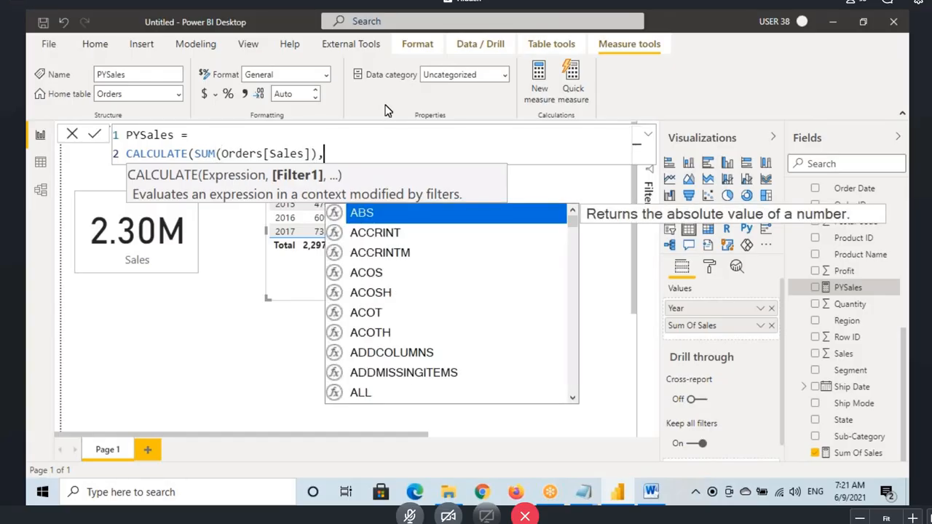
Complete the PYSales formula with PREVIOUSYEAR(Dim_Date[Date])) as the filter and add the measure to the table visual.
{"action": "type", "text": "previ"}
{"action": "key", "text": "Down"}
{"action": "key", "text": "Down"}
{"action": "key", "text": "Down"}
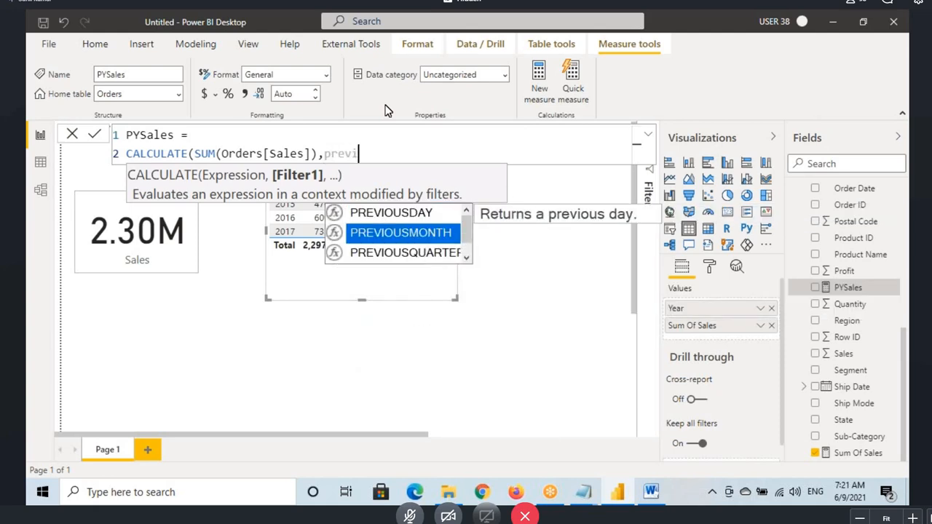
{"action": "key", "text": "Tab"}
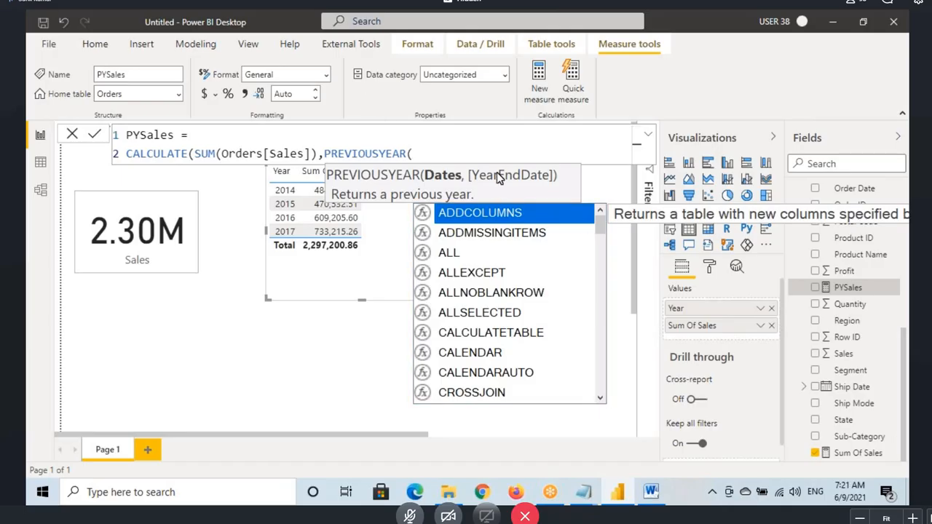
{"action": "type", "text": "date"}
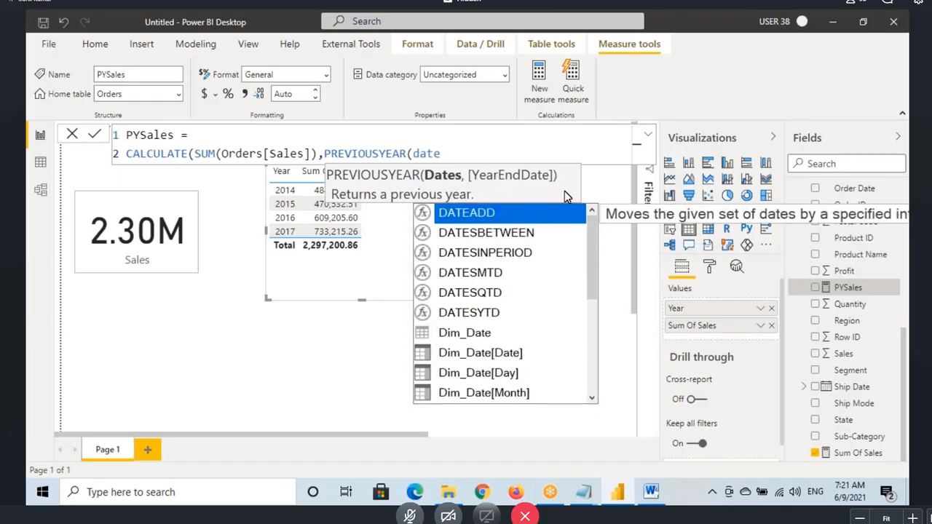
{"action": "left_click", "coordinate": [480, 354]}
{"action": "left_click", "coordinate": [480, 354]}
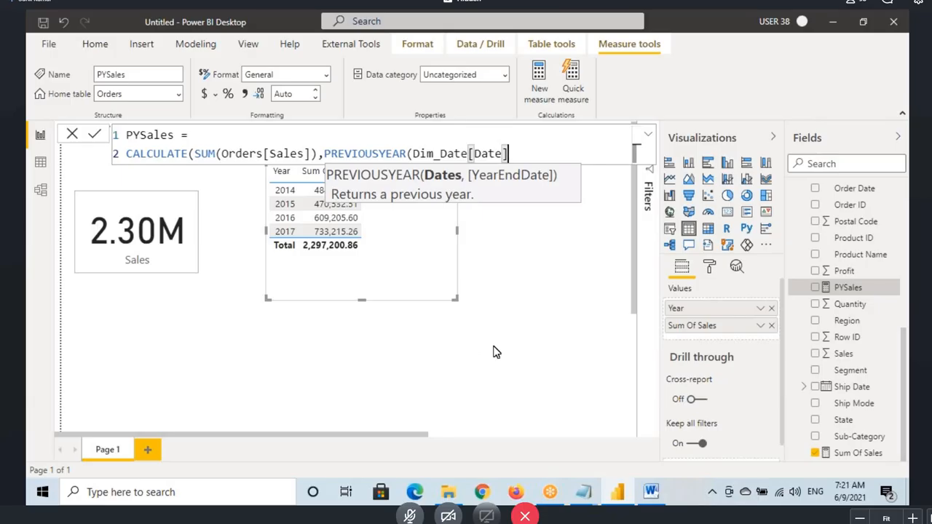
{"action": "type", "text": "))"}
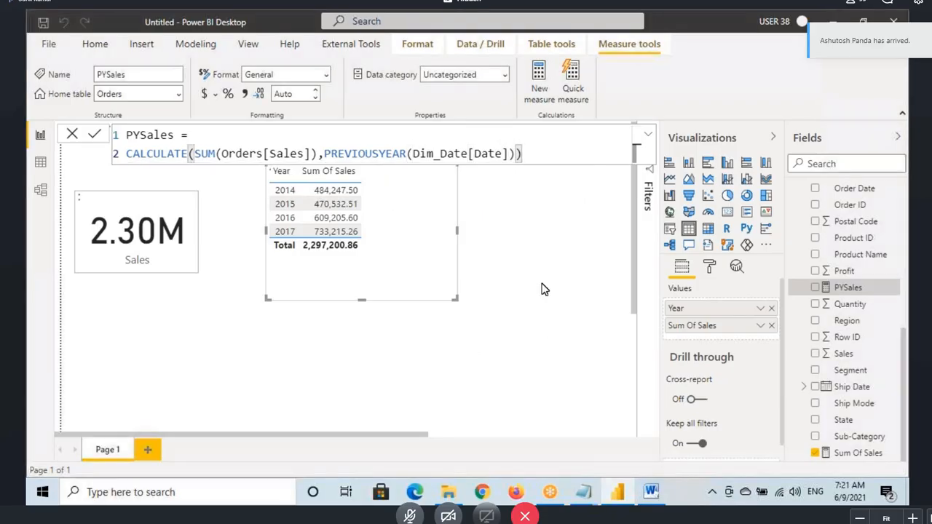
{"action": "left_click_drag", "start_coordinate": [848, 287], "coordinate": [421, 261]}
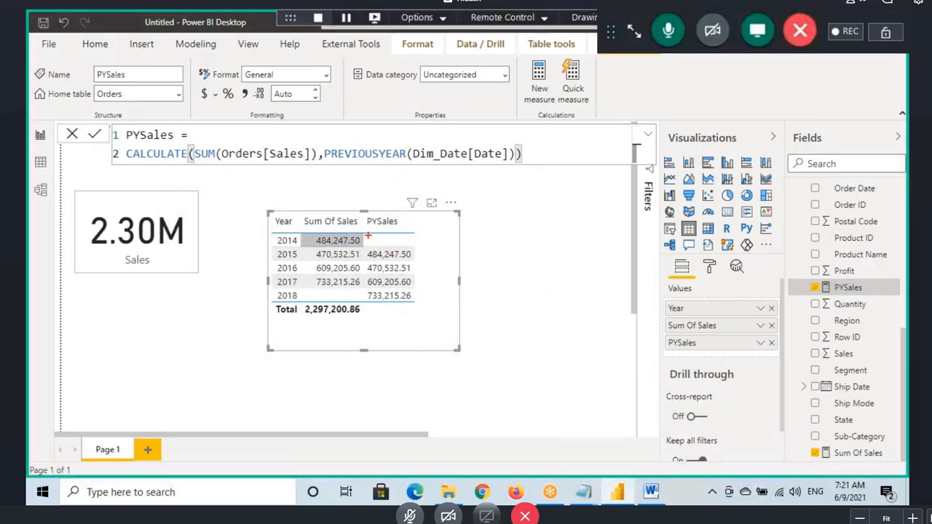
Mark up the table's 2014 to 2016 rows to compare Sum Of Sales with the following year's PYSales, and clear the drawings.
{"action": "left_click_drag", "start_coordinate": [367, 234], "coordinate": [415, 248]}
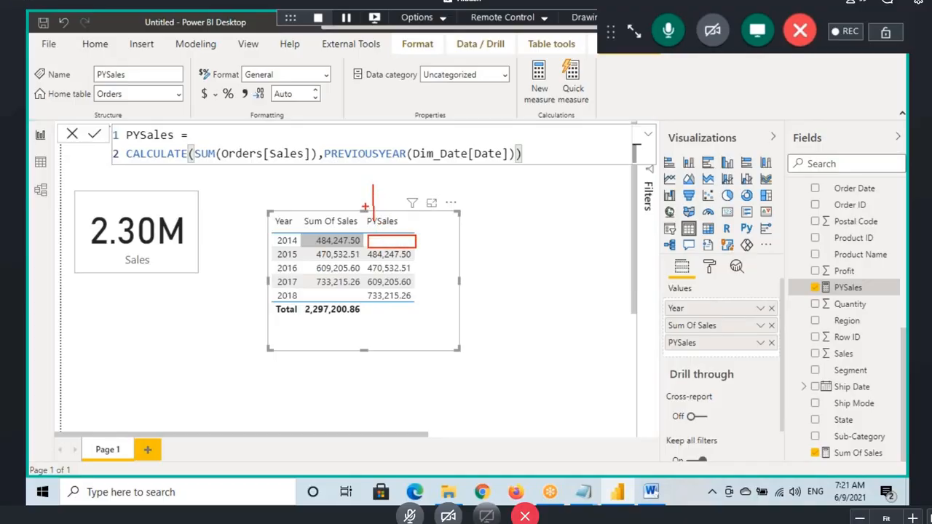
{"action": "left_click_drag", "start_coordinate": [376, 241], "coordinate": [424, 241]}
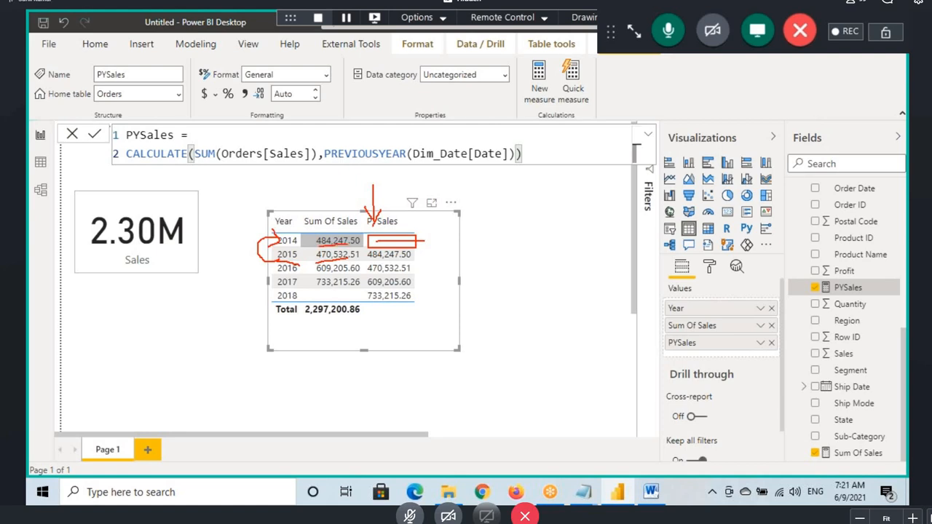
{"action": "left_click_drag", "start_coordinate": [370, 266], "coordinate": [434, 265]}
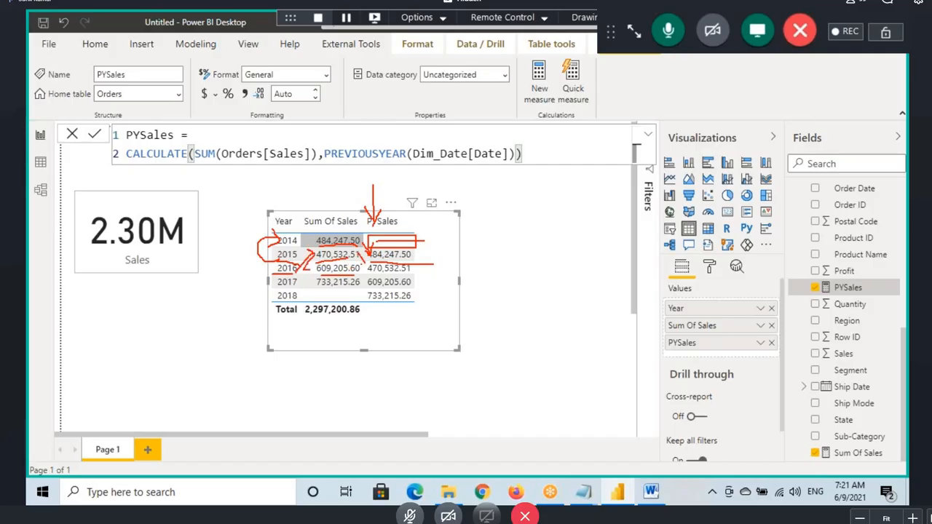
{"action": "left_click_drag", "start_coordinate": [367, 275], "coordinate": [428, 274]}
{"action": "left_click_drag", "start_coordinate": [426, 270], "coordinate": [426, 277]}
{"action": "left_click_drag", "start_coordinate": [319, 231], "coordinate": [359, 230]}
{"action": "key", "text": "Escape"}
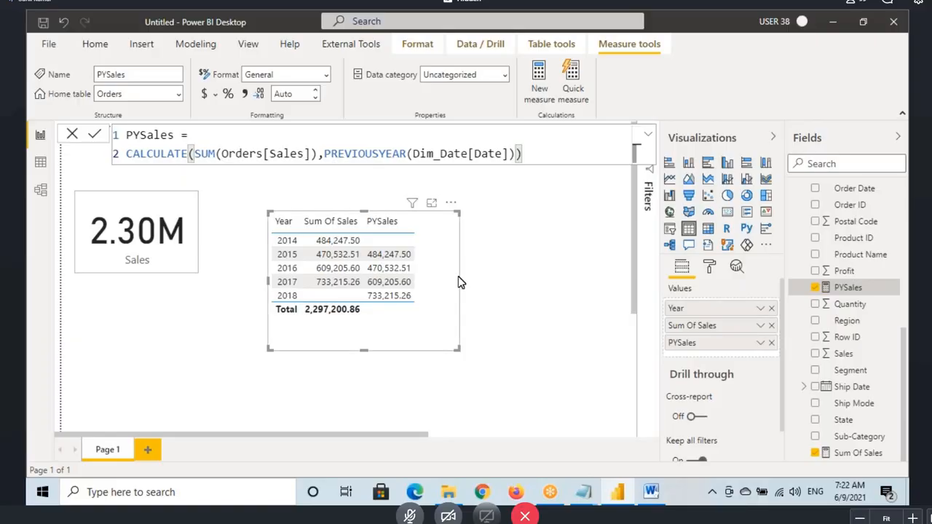
Widen the table visual slightly and consult the DAX Functions Time Intelligence notes in Notepad.
{"action": "left_click_drag", "start_coordinate": [459, 280], "coordinate": [479, 284]}
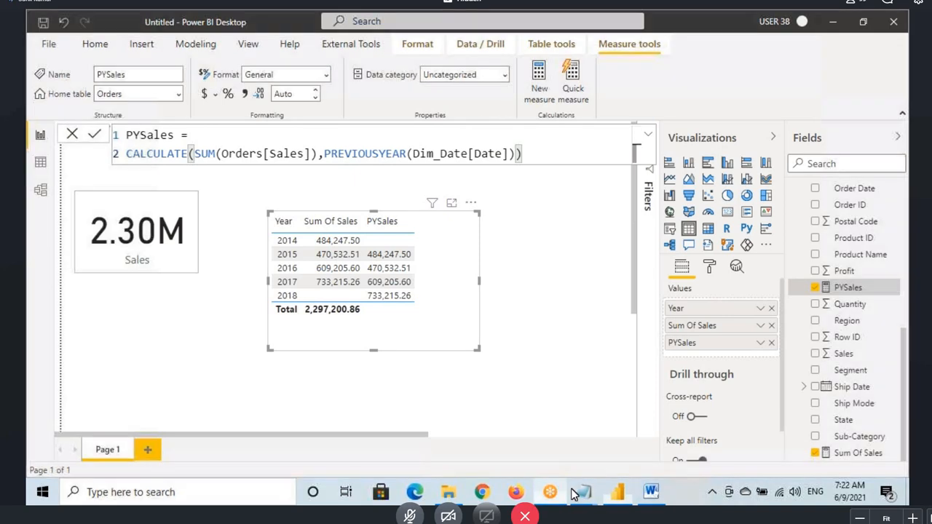
{"action": "mouse_move", "coordinate": [583, 493]}
{"action": "left_click", "coordinate": [639, 443]}
{"action": "scroll", "coordinate": [241, 270], "scroll_direction": "down", "scroll_amount": 3}
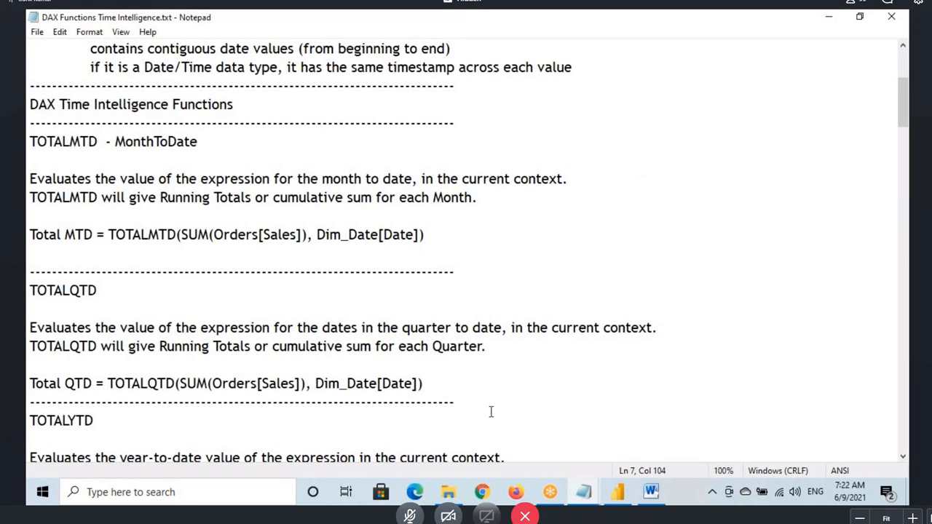
Switch back to Power BI, examine Dim_Date and its relationship in the model diagram, and return to the report.
{"action": "left_click", "coordinate": [617, 492]}
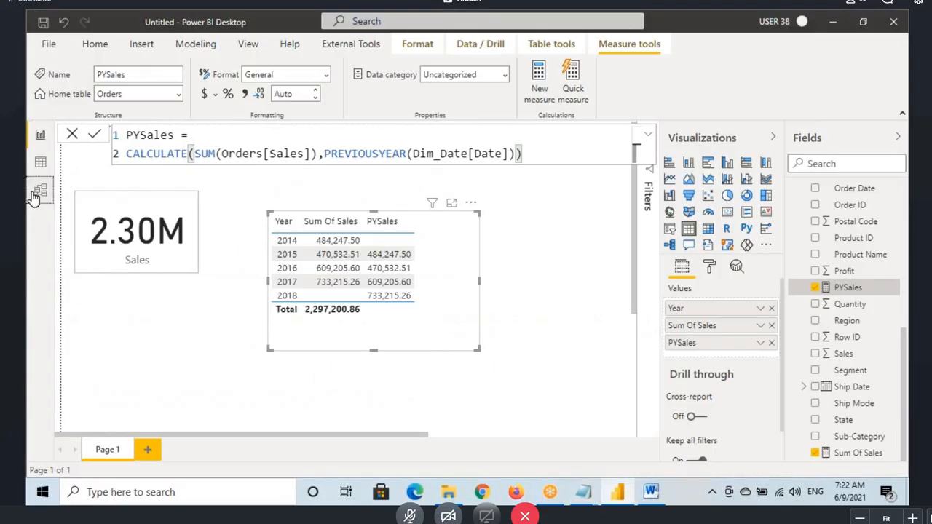
{"action": "left_click", "coordinate": [33, 195]}
{"action": "left_click", "coordinate": [359, 170]}
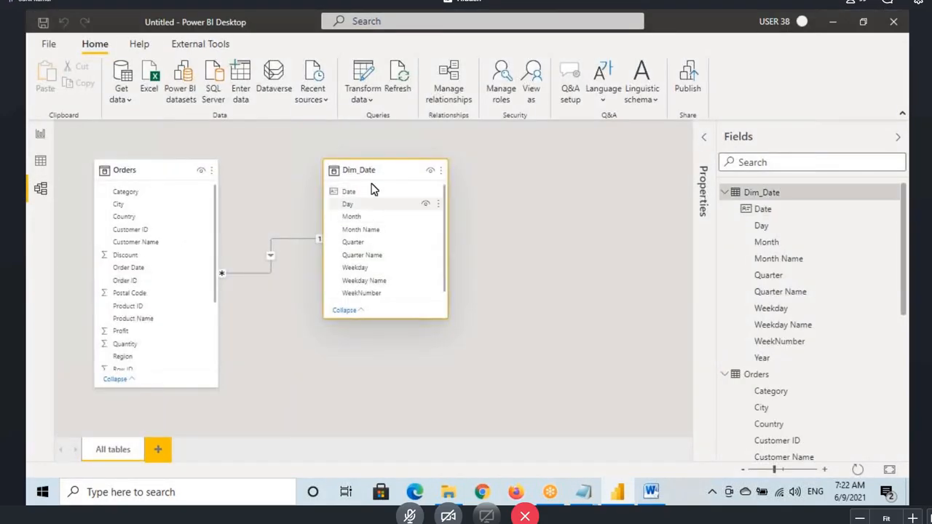
{"action": "mouse_move", "coordinate": [585, 493]}
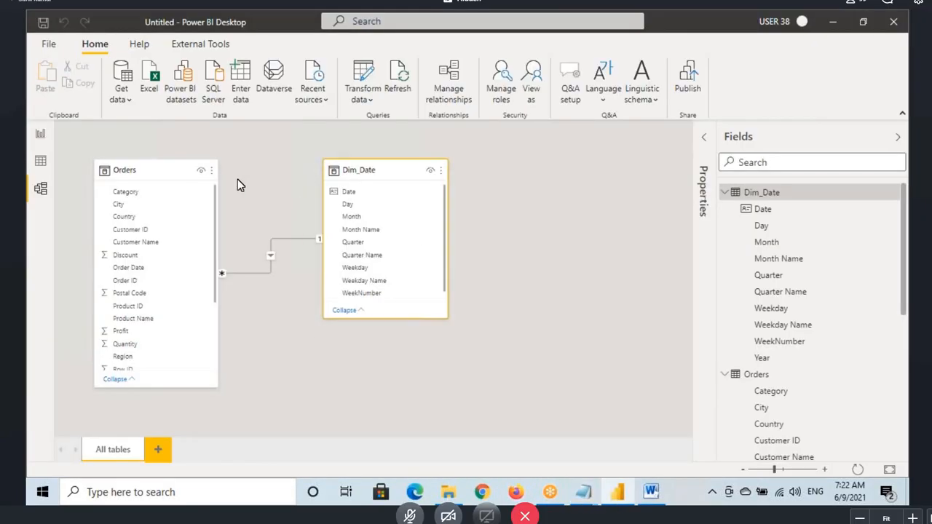
{"action": "left_click", "coordinate": [40, 134]}
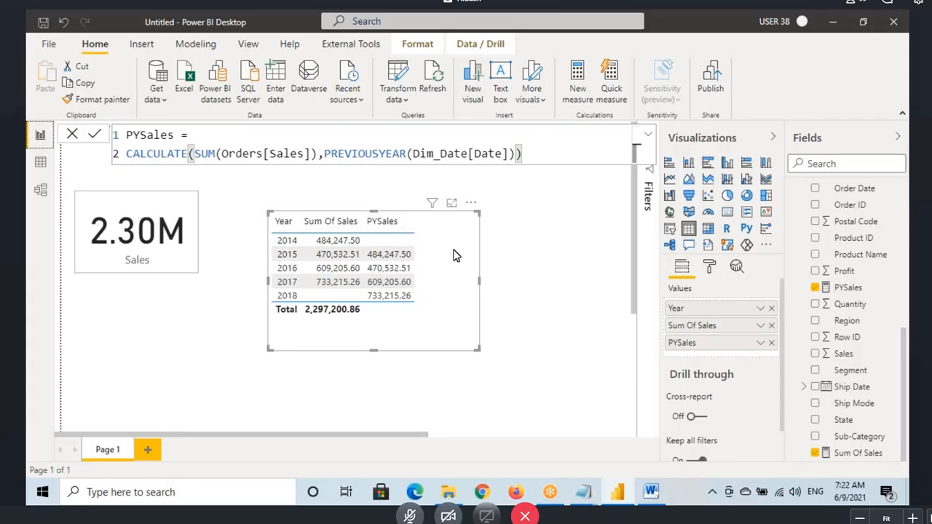
Widen the table visual further, start a new measure in the Orders table and select its default name for replacement.
{"action": "left_click_drag", "start_coordinate": [479, 280], "coordinate": [503, 287]}
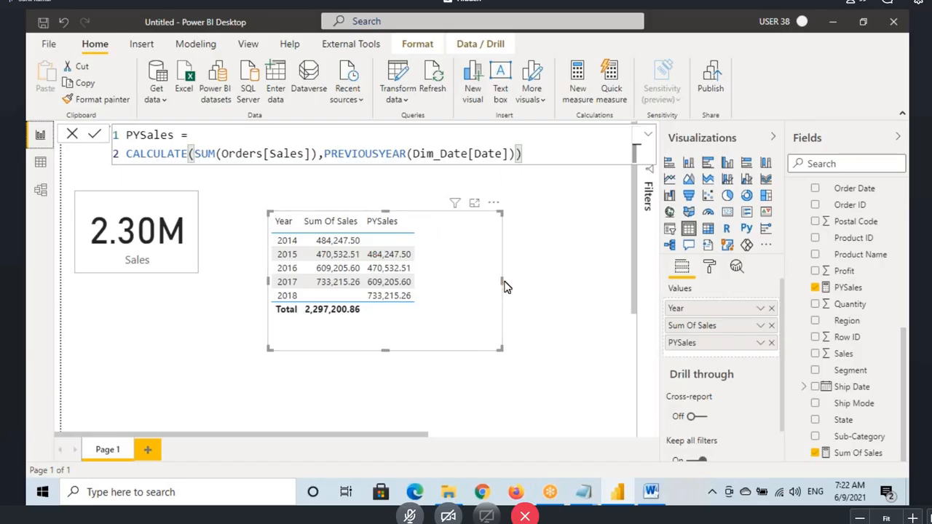
{"action": "scroll", "coordinate": [845, 287], "scroll_direction": "up", "scroll_amount": 3}
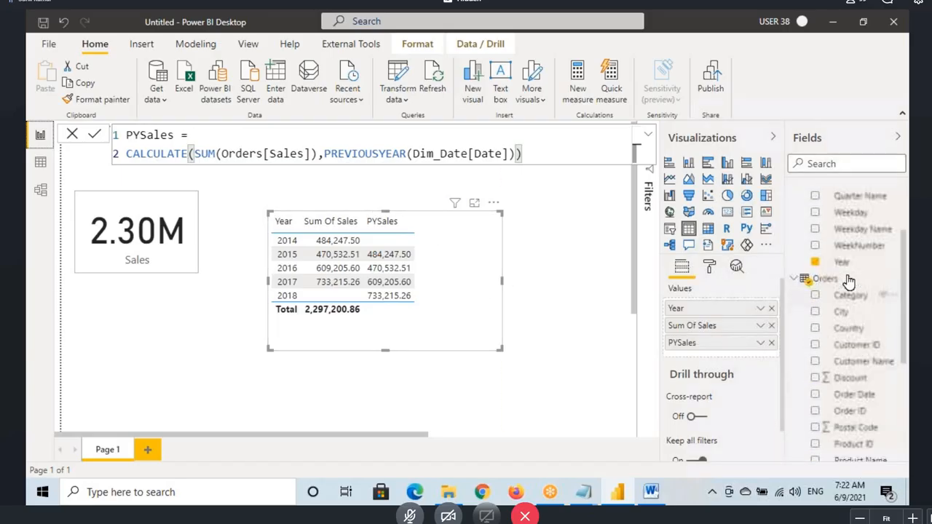
{"action": "scroll", "coordinate": [843, 291], "scroll_direction": "up", "scroll_amount": 2}
{"action": "scroll", "coordinate": [837, 277], "scroll_direction": "down", "scroll_amount": 3}
{"action": "left_click", "coordinate": [826, 237]}
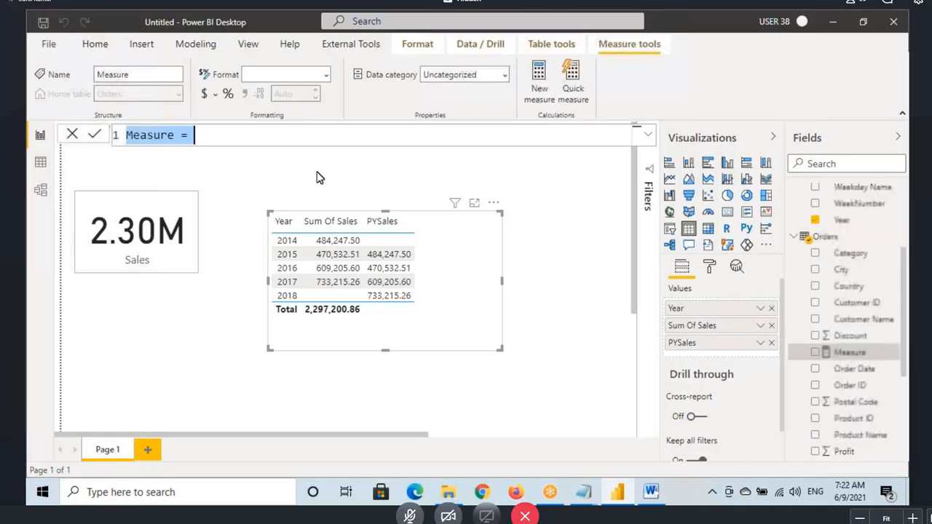
{"action": "double_click", "coordinate": [150, 135]}
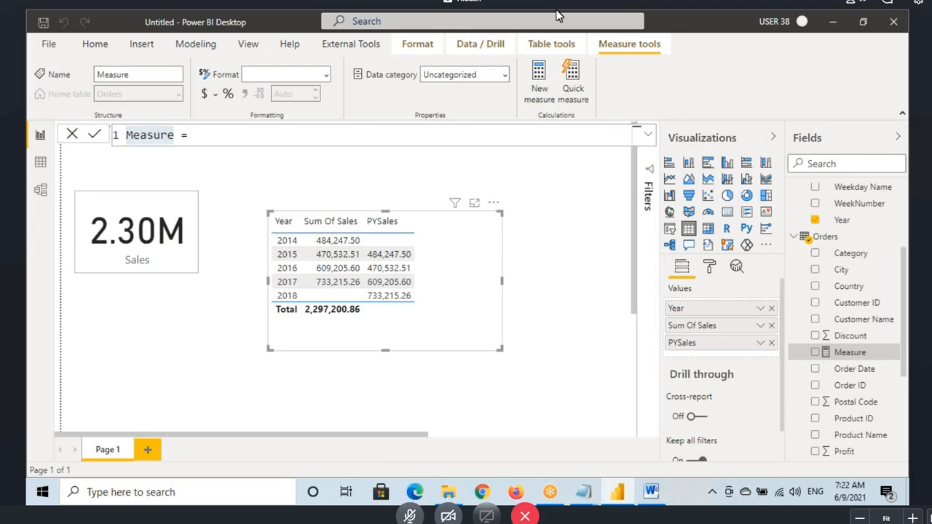
{"action": "left_click", "coordinate": [175, 135]}
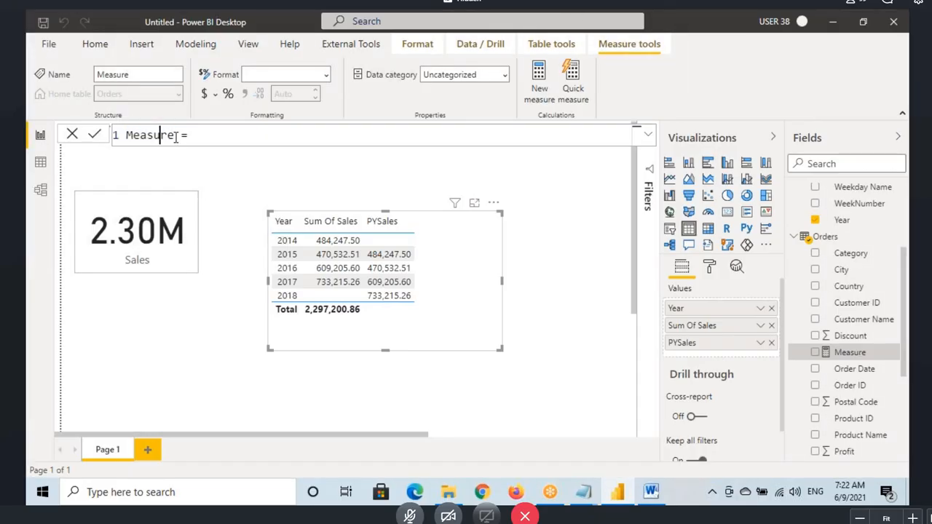
{"action": "double_click", "coordinate": [174, 135]}
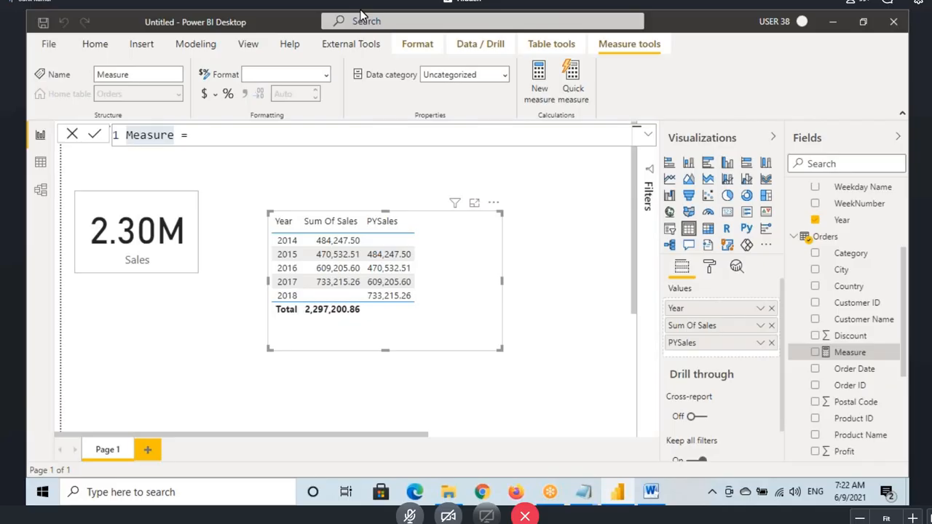
Name the new measure %YoYGrowth and start a second line for its formula.
{"action": "key", "text": "Right"}
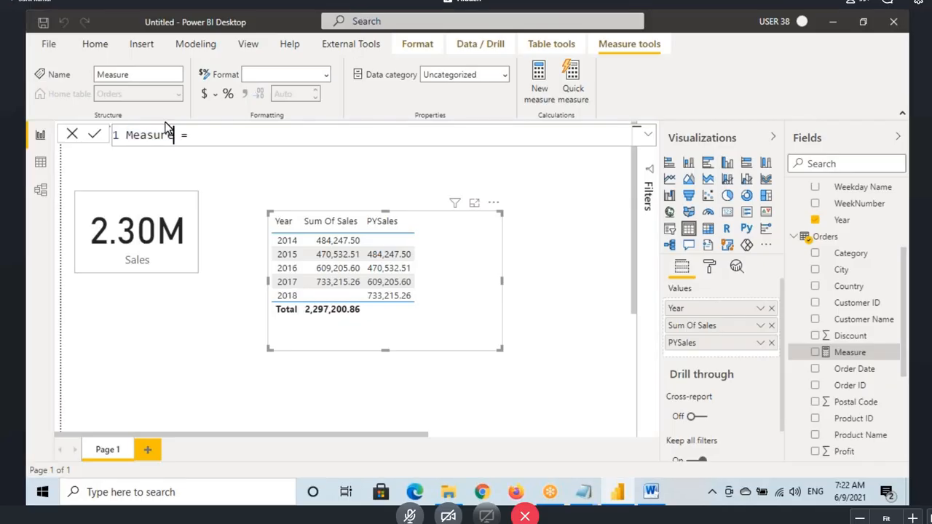
{"action": "key", "text": "BackSpace"}
{"action": "key", "text": "BackSpace"}
{"action": "key", "text": "BackSpace"}
{"action": "key", "text": "BackSpace"}
{"action": "key", "text": "BackSpace"}
{"action": "key", "text": "BackSpace"}
{"action": "key", "text": "BackSpace"}
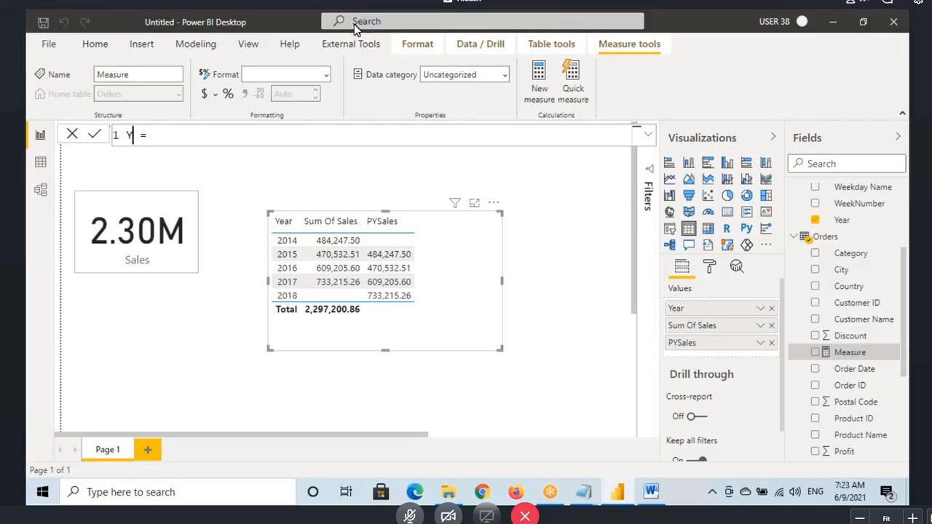
{"action": "type", "text": "%"}
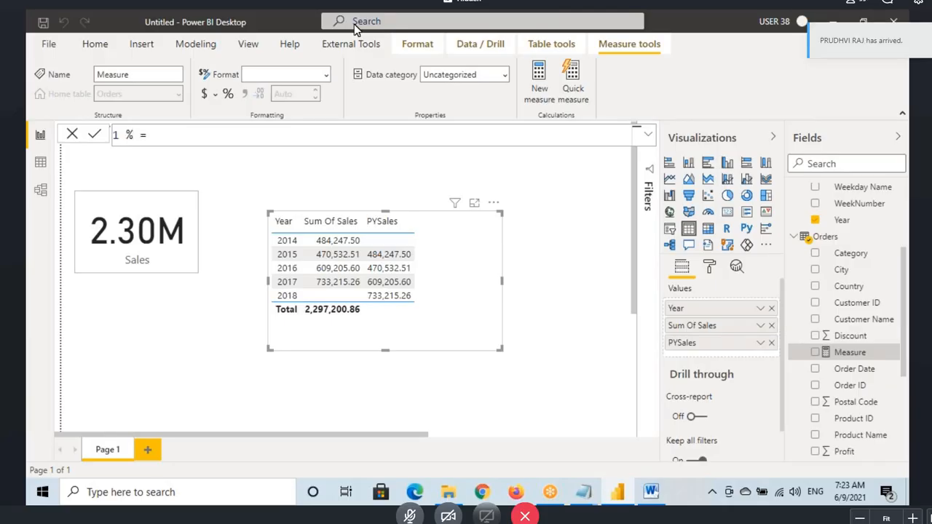
{"action": "type", "text": "YoY Growth"}
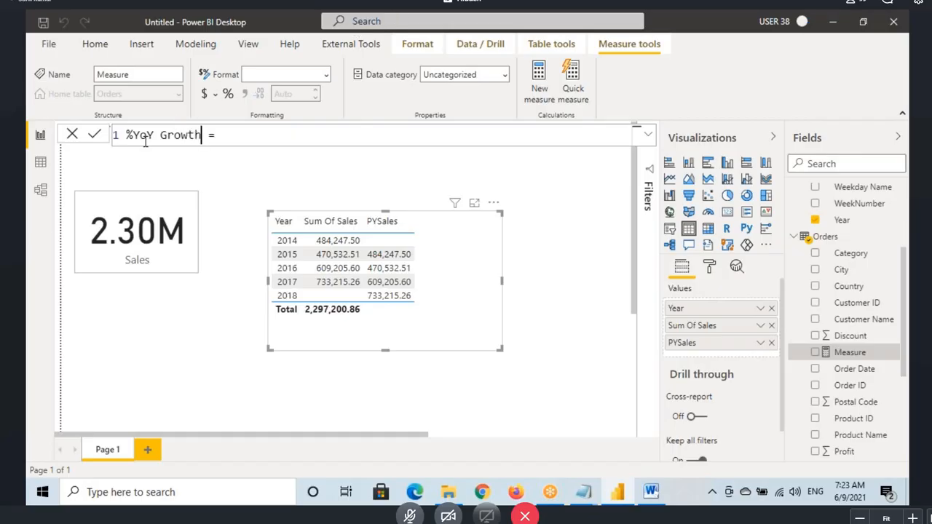
{"action": "key", "text": "ctrl+shift+Left"}
{"action": "key", "text": "Left"}
{"action": "key", "text": "BackSpace"}
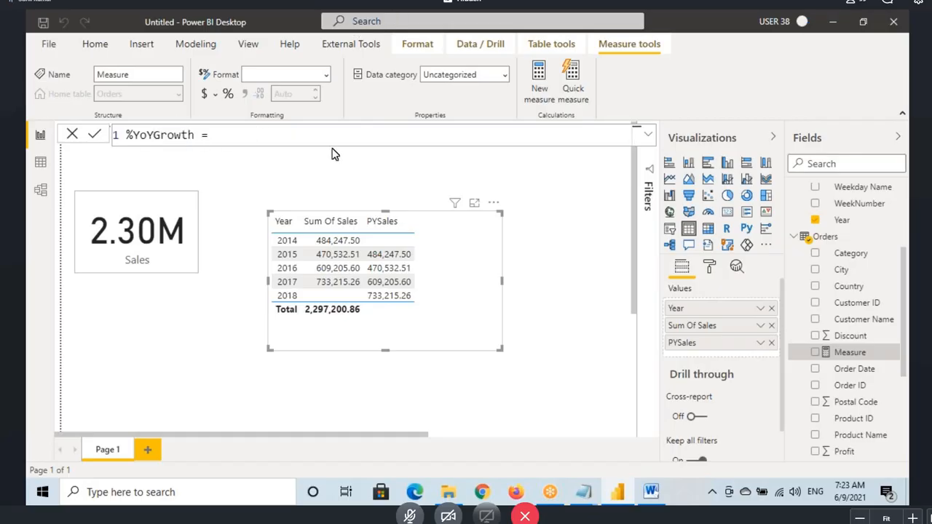
{"action": "left_click", "coordinate": [240, 135]}
{"action": "key", "text": "shift+Return"}
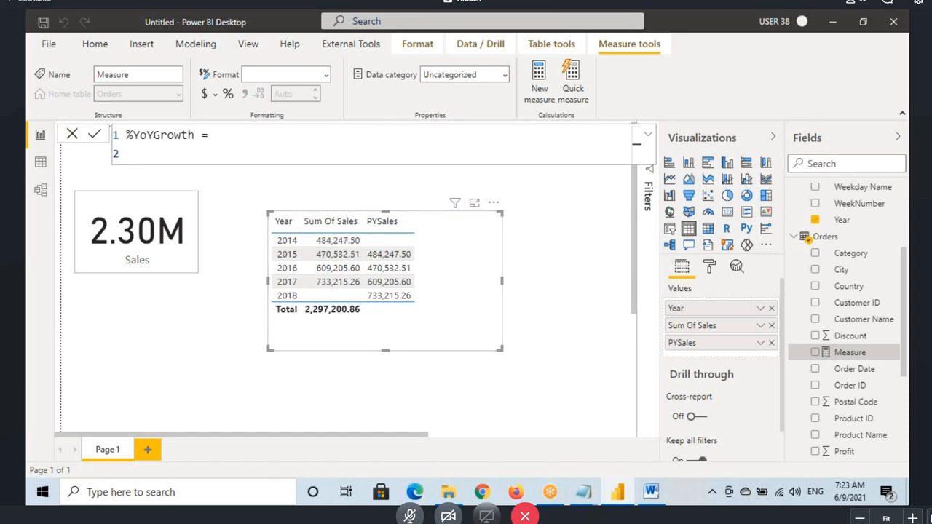
{"action": "key", "text": "ctrl+2"}
{"action": "left_click_drag", "start_coordinate": [268, 180], "coordinate": [277, 186]}
{"action": "mouse_move", "coordinate": [280, 179]}
{"action": "left_mouse_down"}
{"action": "mouse_move", "coordinate": [290, 175]}
{"action": "mouse_move", "coordinate": [287, 206]}
{"action": "left_mouse_up"}
{"action": "left_click_drag", "start_coordinate": [296, 189], "coordinate": [318, 187]}
{"action": "mouse_move", "coordinate": [320, 176]}
{"action": "left_mouse_down"}
{"action": "mouse_move", "coordinate": [319, 198]}
{"action": "mouse_move", "coordinate": [317, 188]}
{"action": "mouse_move", "coordinate": [334, 187]}
{"action": "left_mouse_up"}
{"action": "left_click_drag", "start_coordinate": [341, 175], "coordinate": [336, 205]}
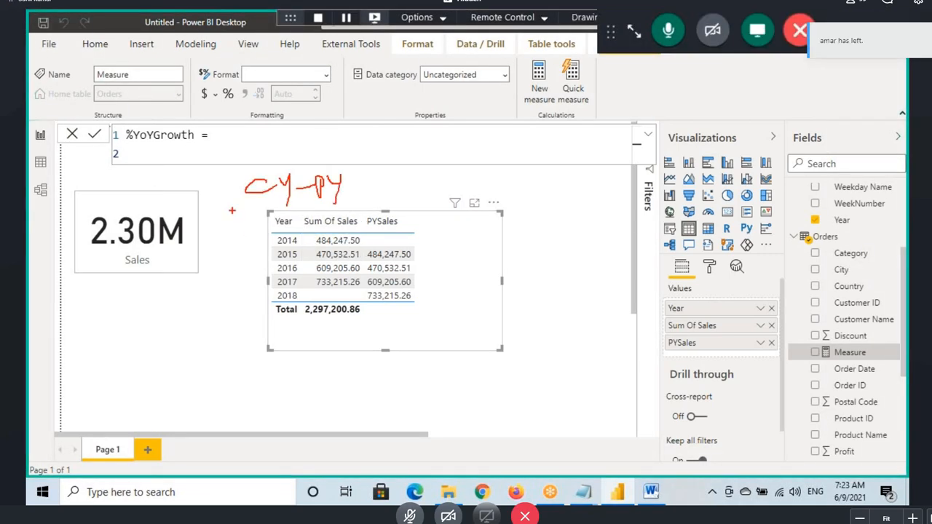
{"action": "left_click_drag", "start_coordinate": [232, 211], "coordinate": [361, 198]}
{"action": "mouse_move", "coordinate": [292, 221]}
{"action": "left_mouse_down"}
{"action": "mouse_move", "coordinate": [291, 245]}
{"action": "mouse_move", "coordinate": [293, 230]}
{"action": "left_mouse_up"}
{"action": "left_click_drag", "start_coordinate": [301, 218], "coordinate": [310, 247]}
{"action": "left_click_drag", "start_coordinate": [233, 262], "coordinate": [359, 245]}
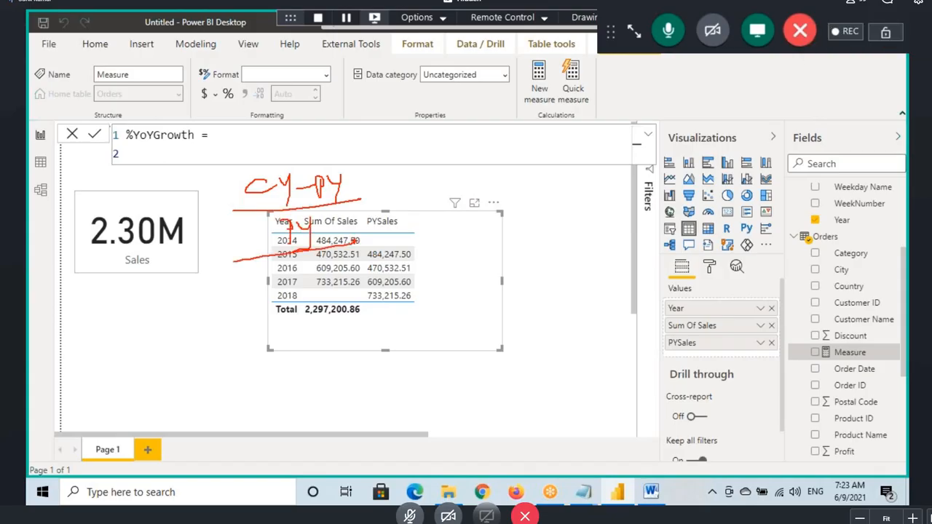
{"action": "key", "text": "Escape"}
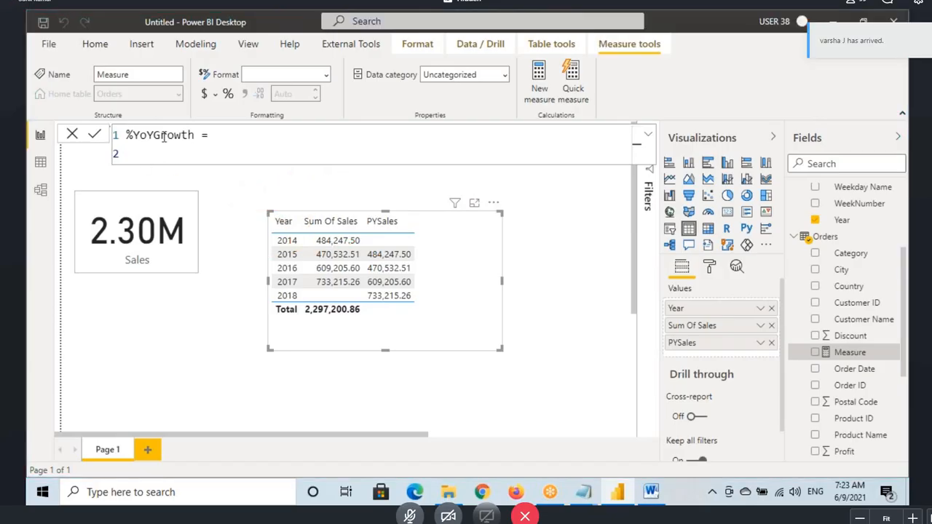
Begin the indented measure formula with the DIVIDE function.
{"action": "key", "text": "Tab"}
{"action": "key", "text": "Tab"}
{"action": "type", "text": "Divide"}
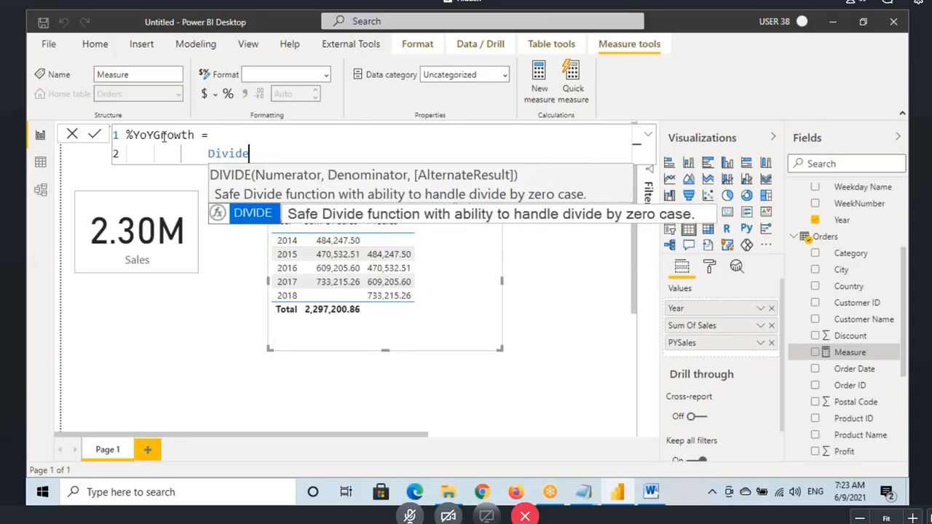
{"action": "key", "text": "Tab"}
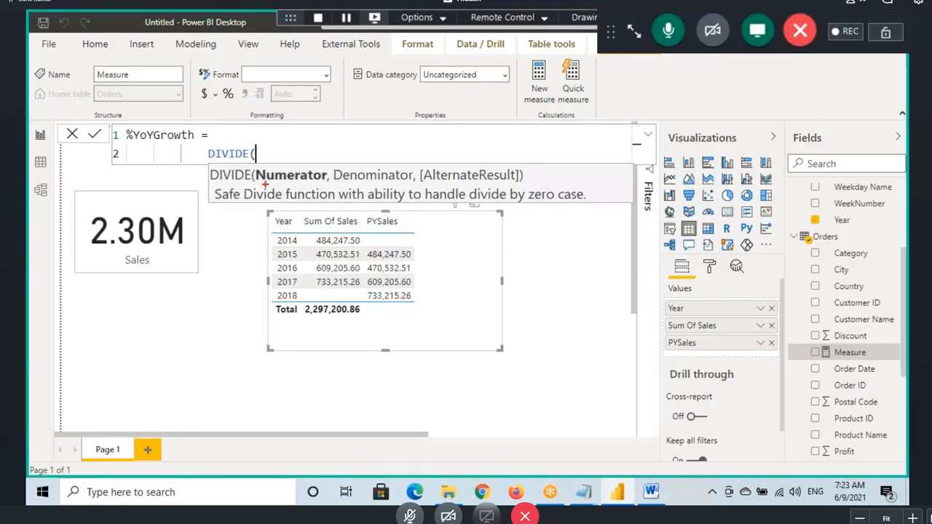
{"action": "left_click_drag", "start_coordinate": [342, 182], "coordinate": [397, 185]}
{"action": "left_click_drag", "start_coordinate": [275, 184], "coordinate": [318, 185]}
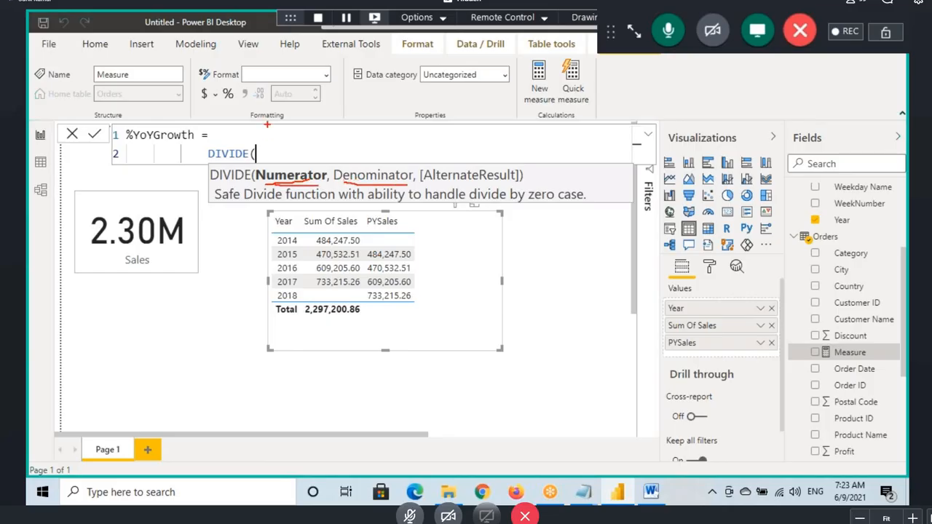
{"action": "mouse_move", "coordinate": [268, 125]}
{"action": "left_mouse_down"}
{"action": "mouse_move", "coordinate": [281, 150]}
{"action": "mouse_move", "coordinate": [318, 118]}
{"action": "mouse_move", "coordinate": [338, 131]}
{"action": "mouse_move", "coordinate": [332, 151]}
{"action": "left_mouse_up"}
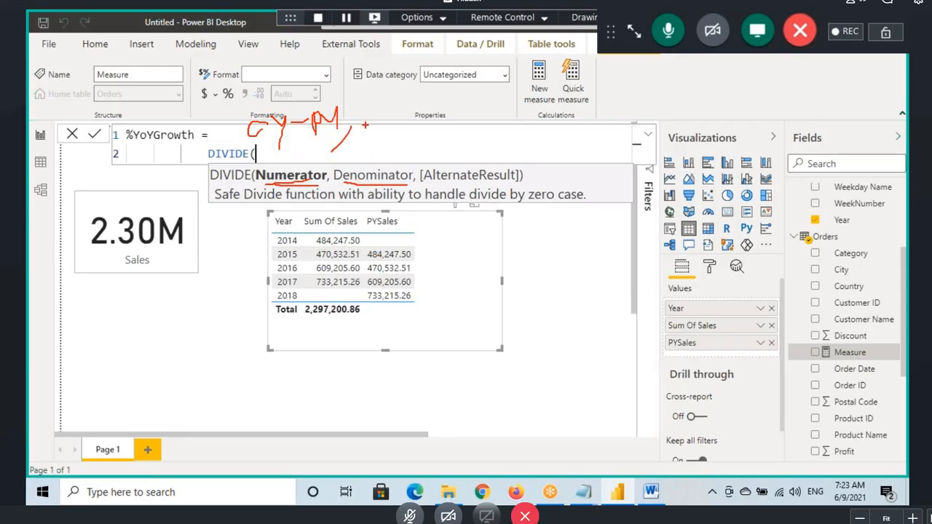
{"action": "left_click_drag", "start_coordinate": [369, 116], "coordinate": [394, 133]}
{"action": "key", "text": "Escape"}
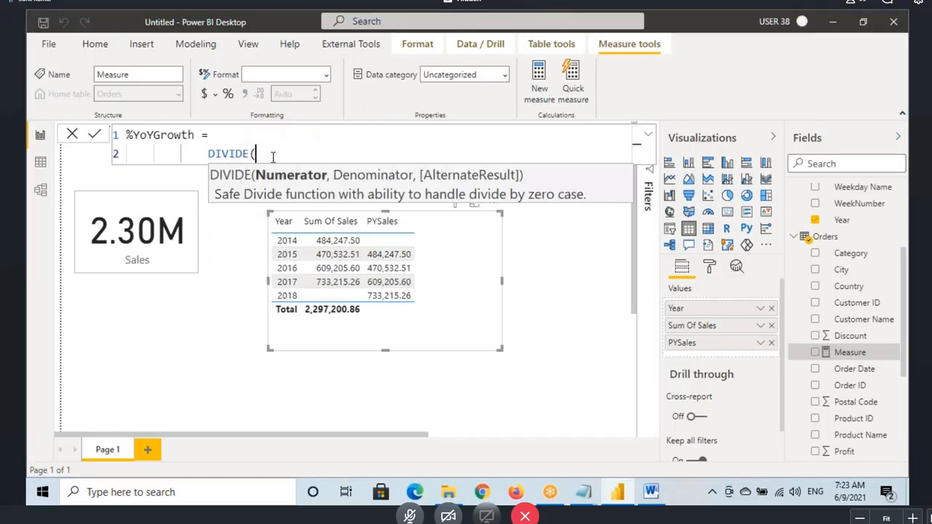
Enter [Sum Of Sales]-[PYSales] as the numerator of the DIVIDE function.
{"action": "type", "text": "CU"}
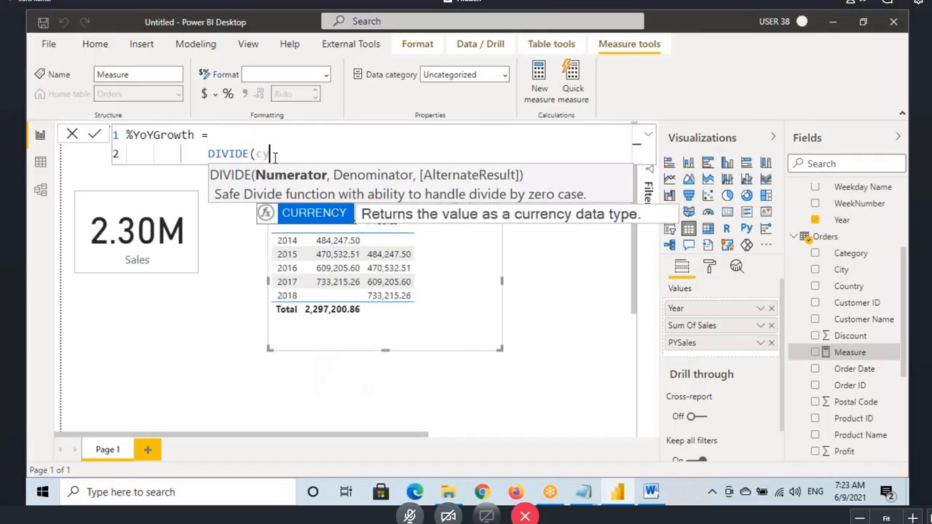
{"action": "key", "text": "BackSpace"}
{"action": "key", "text": "BackSpace"}
{"action": "type", "text": "sum"}
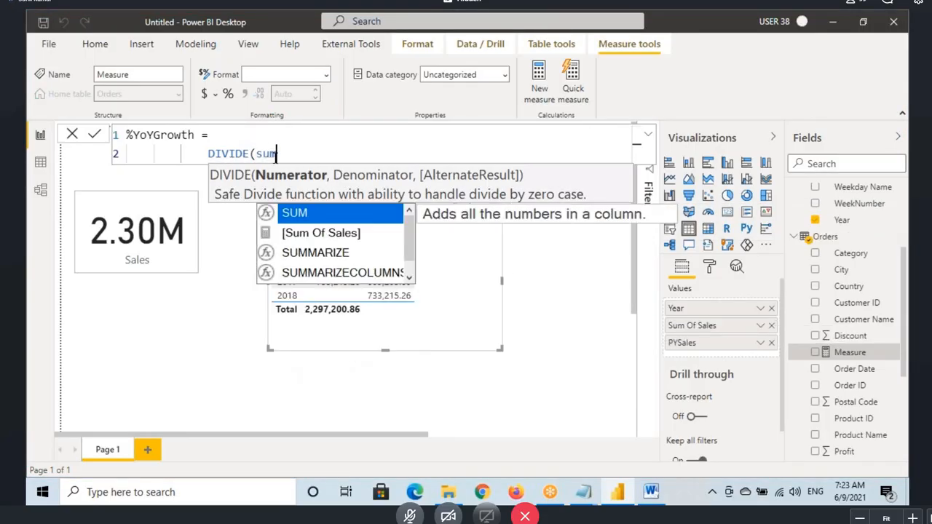
{"action": "left_click", "coordinate": [320, 233]}
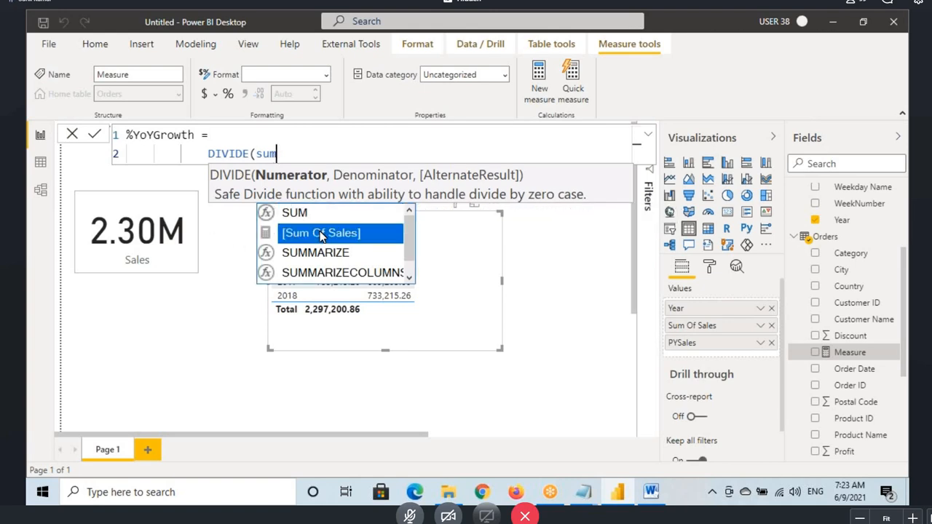
{"action": "type", "text": "-"}
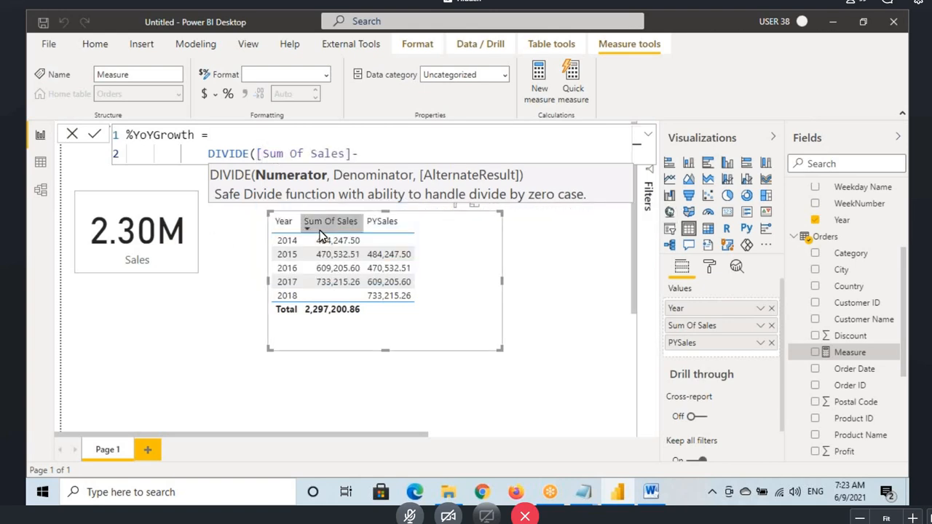
{"action": "type", "text": "Py"}
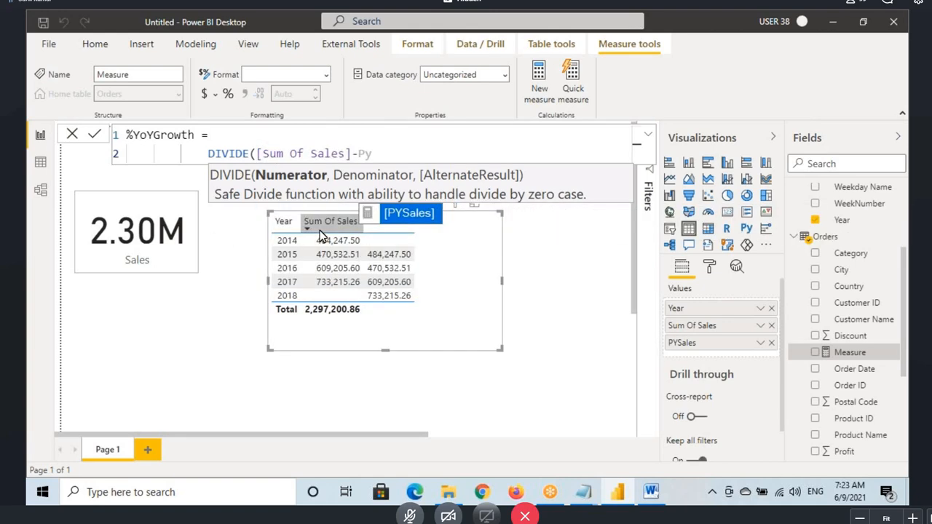
{"action": "key", "text": "Tab"}
{"action": "left_click_drag", "start_coordinate": [256, 153], "coordinate": [420, 153]}
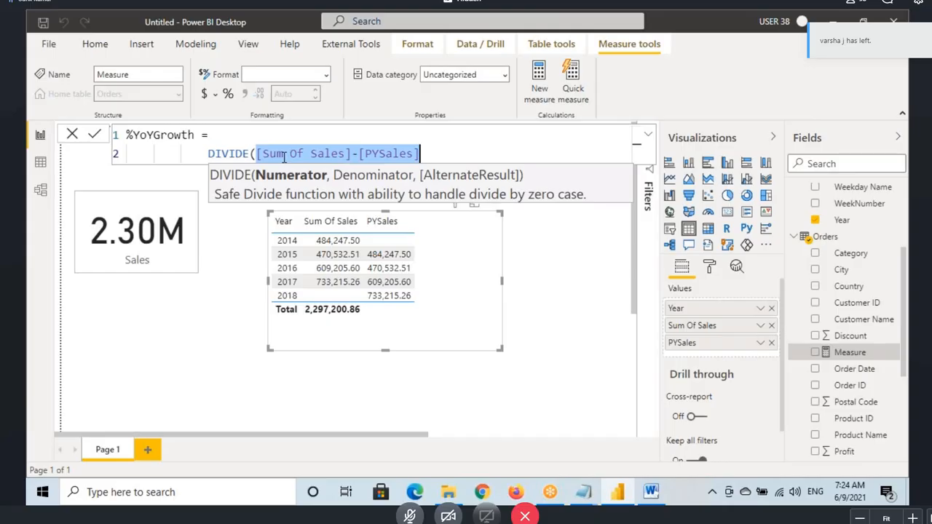
{"action": "left_click", "coordinate": [283, 154]}
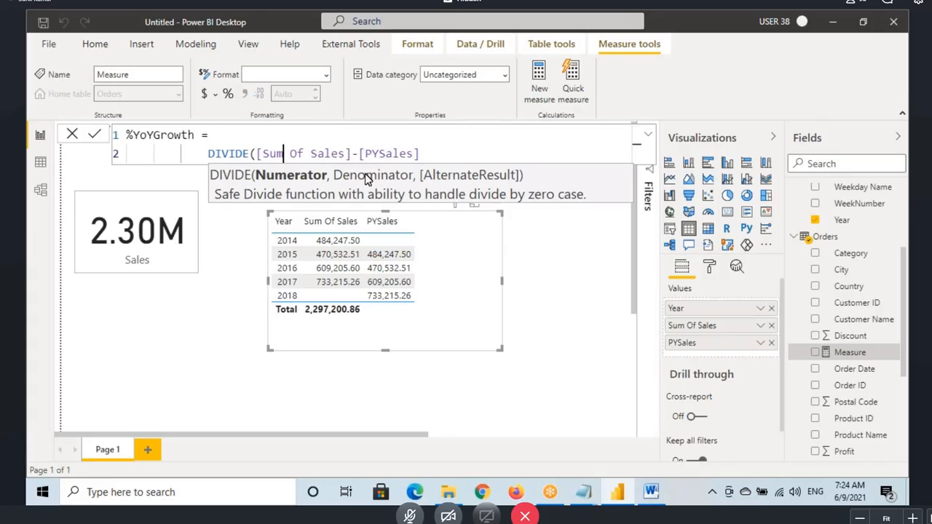
Add [PYSales] as the denominator after the numerator in the DIVIDE function.
{"action": "left_click", "coordinate": [422, 154]}
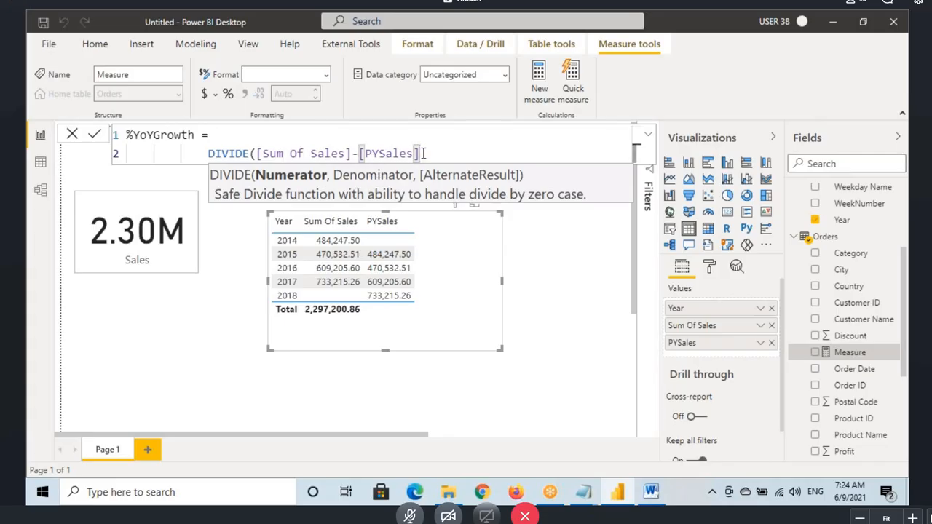
{"action": "type", "text": ","}
{"action": "type", "text": "[pysal"}
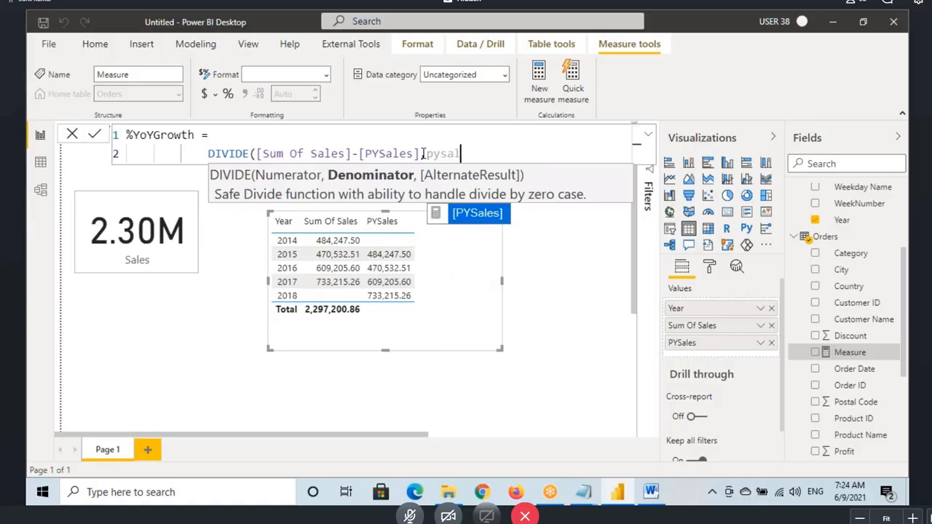
{"action": "key", "text": "Tab"}
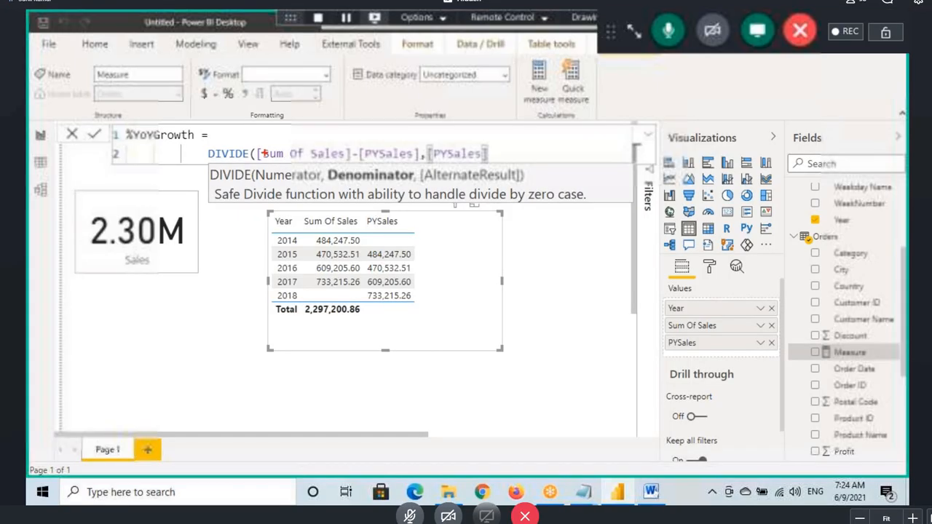
{"action": "left_click_drag", "start_coordinate": [258, 145], "coordinate": [421, 164]}
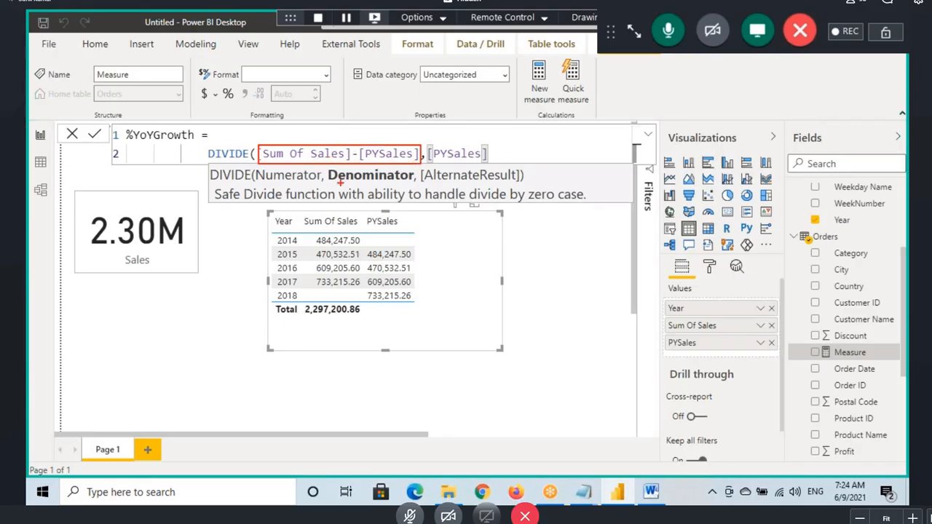
{"action": "mouse_move", "coordinate": [340, 183]}
{"action": "left_mouse_down"}
{"action": "mouse_move", "coordinate": [414, 184]}
{"action": "mouse_move", "coordinate": [485, 155]}
{"action": "left_mouse_up"}
{"action": "left_click_drag", "start_coordinate": [300, 129], "coordinate": [309, 149]}
{"action": "left_click_drag", "start_coordinate": [320, 133], "coordinate": [308, 149]}
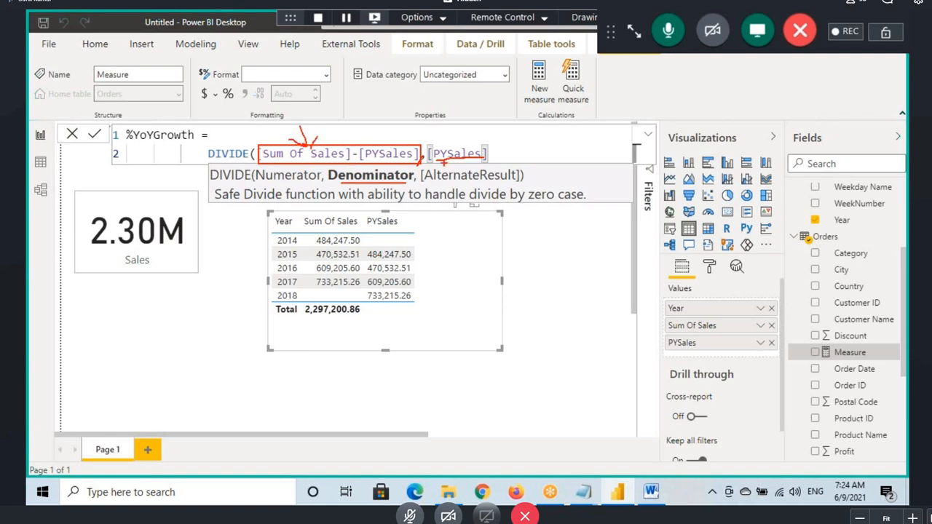
{"action": "left_click_drag", "start_coordinate": [437, 162], "coordinate": [472, 161]}
{"action": "key", "text": "Escape"}
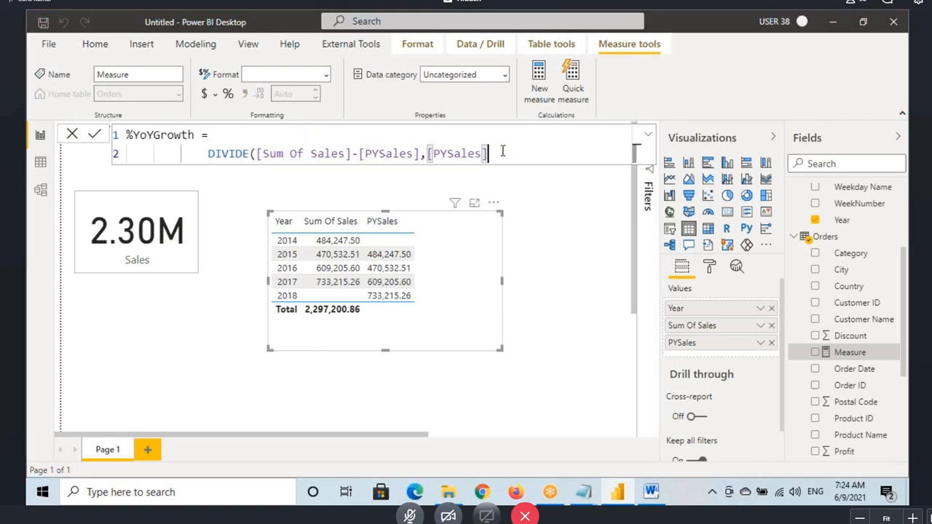
Close the DIVIDE expression and commit the %YoYGrowth measure.
{"action": "type", "text": ")"}
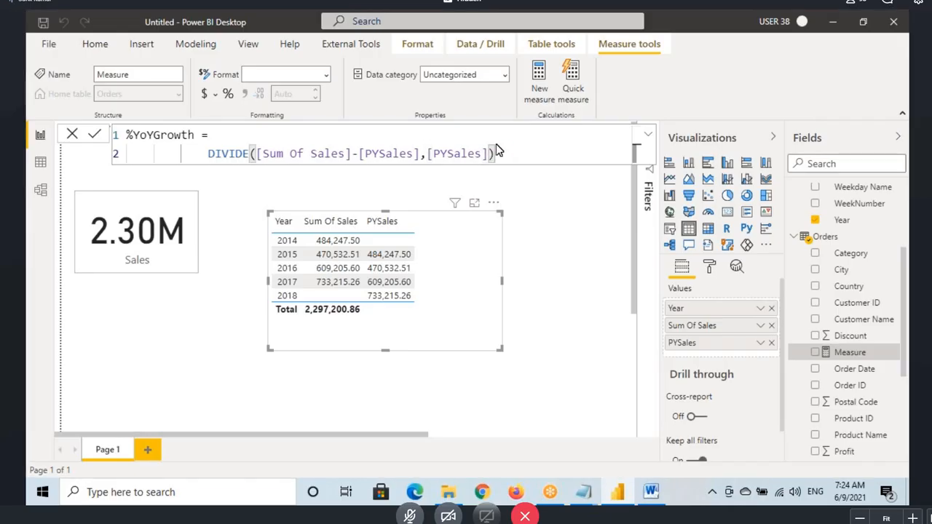
{"action": "key", "text": "Return"}
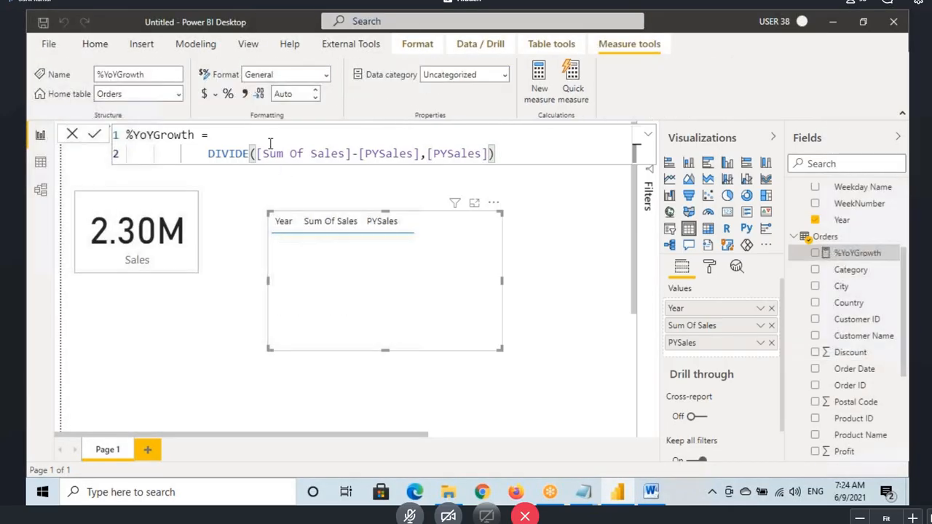
Add the %YoYGrowth measure to the yearly sales table and format it as a percentage.
{"action": "left_click_drag", "start_coordinate": [867, 262], "coordinate": [464, 276]}
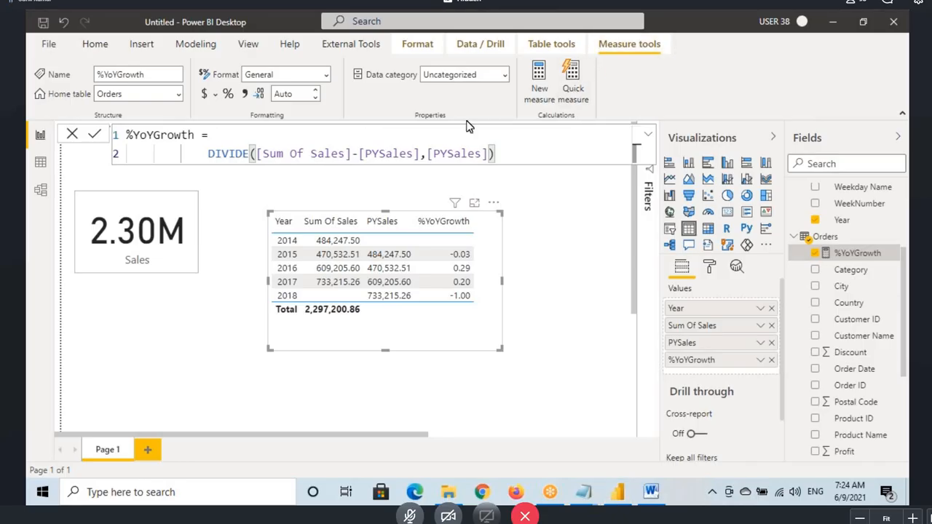
{"action": "left_click", "coordinate": [228, 94]}
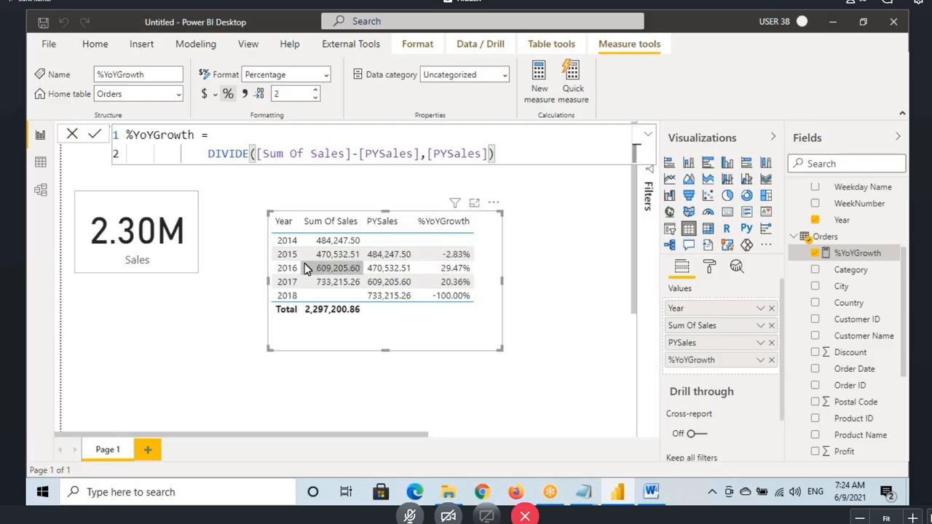
{"action": "mouse_move", "coordinate": [281, 257]}
{"action": "left_mouse_down"}
{"action": "mouse_move", "coordinate": [305, 263]}
{"action": "mouse_move", "coordinate": [232, 239]}
{"action": "mouse_move", "coordinate": [291, 214]}
{"action": "mouse_move", "coordinate": [300, 250]}
{"action": "left_mouse_up"}
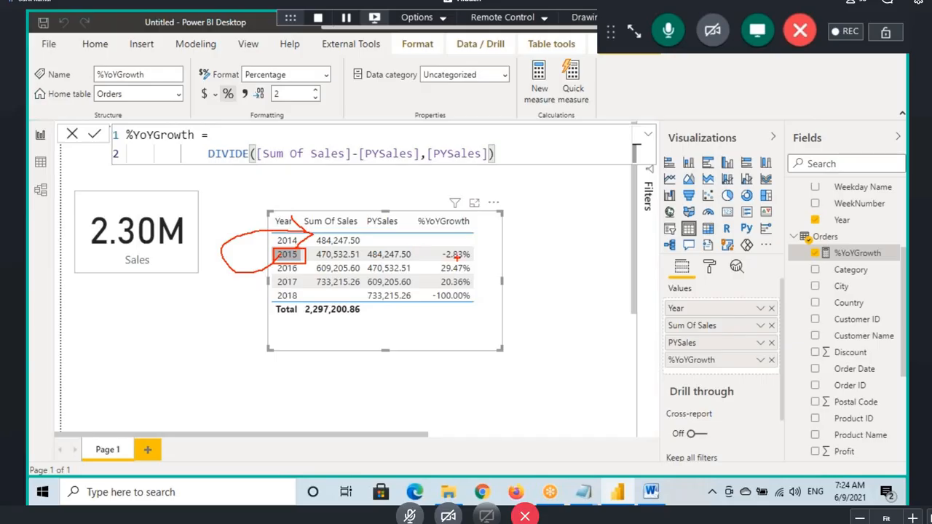
{"action": "left_click_drag", "start_coordinate": [443, 261], "coordinate": [483, 261]}
{"action": "left_click_drag", "start_coordinate": [316, 261], "coordinate": [353, 262]}
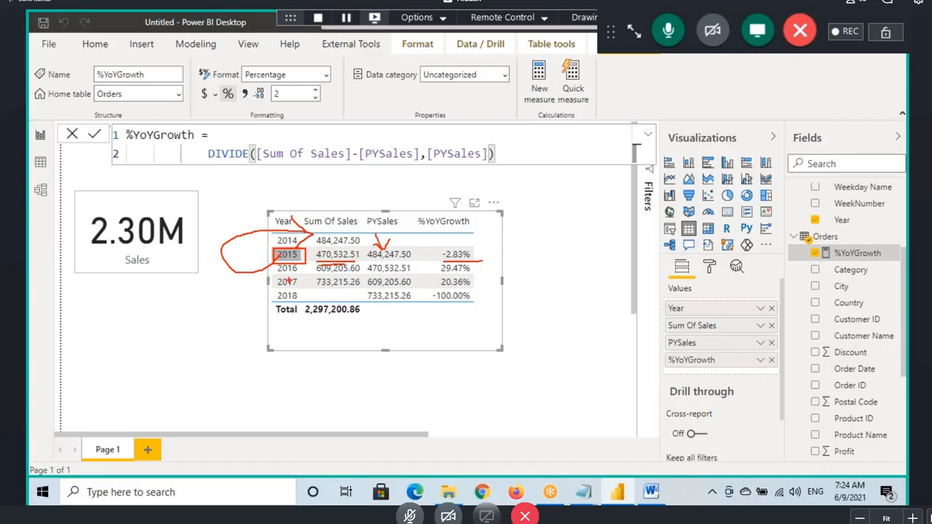
{"action": "left_click_drag", "start_coordinate": [278, 276], "coordinate": [339, 275]}
{"action": "left_click_drag", "start_coordinate": [368, 271], "coordinate": [370, 255]}
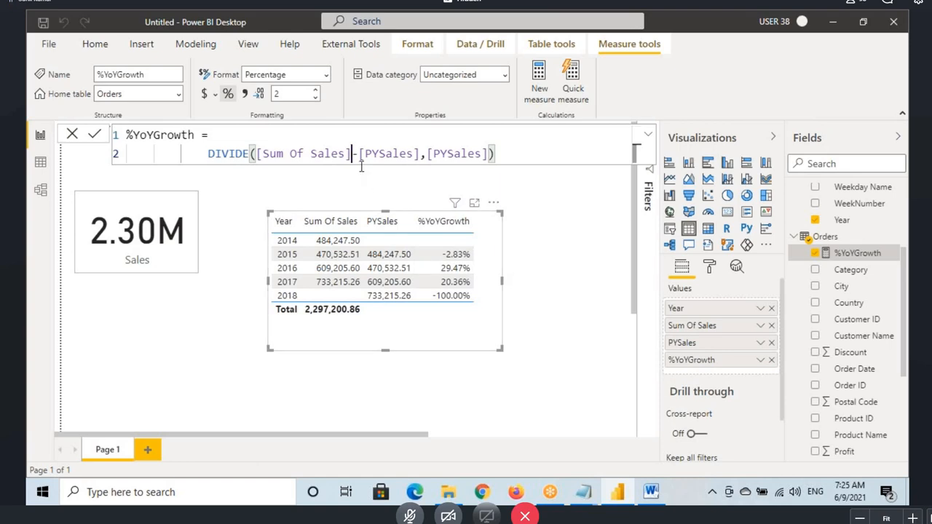
Switch to the Notepad file DAX Functions Time Intelligence.txt.
{"action": "mouse_move", "coordinate": [583, 492]}
{"action": "left_click", "coordinate": [651, 425]}
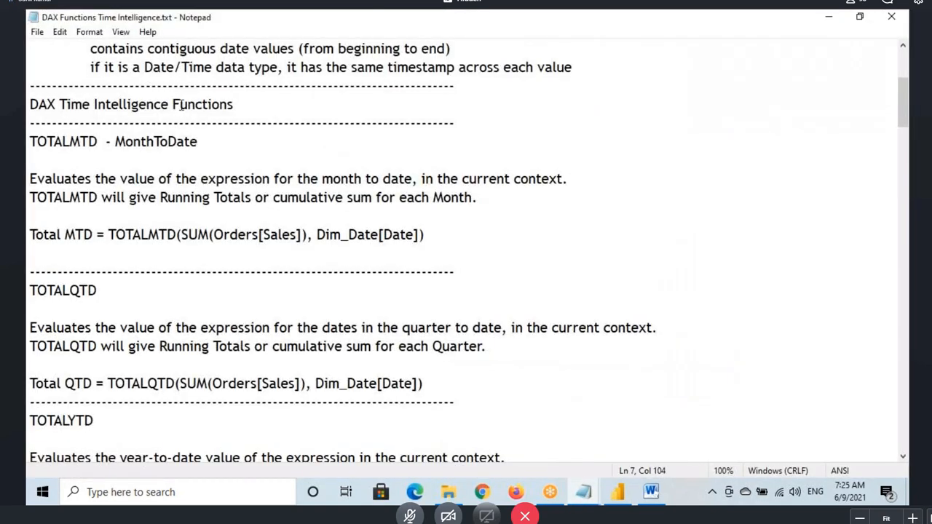
Review the Time Intelligence introduction in the notes, highlighting the heading and the mention of the Date Dimension Table.
{"action": "scroll", "coordinate": [181, 107], "scroll_direction": "up", "scroll_amount": 4}
{"action": "left_click_drag", "start_coordinate": [30, 48], "coordinate": [590, 42]}
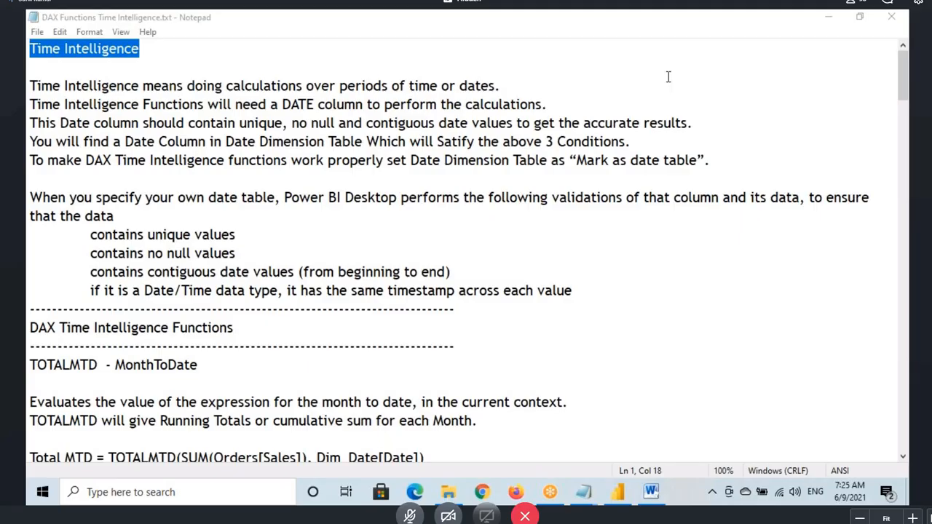
{"action": "left_click", "coordinate": [52, 104]}
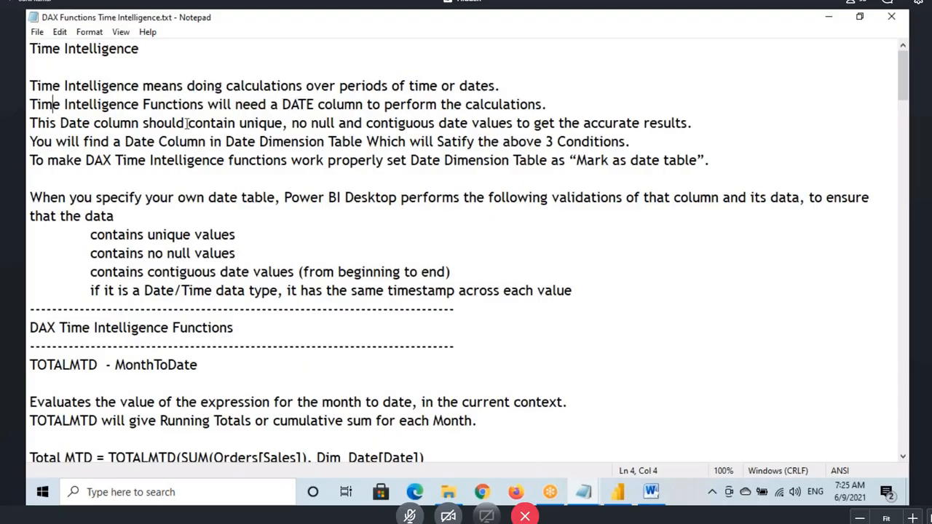
{"action": "left_click_drag", "start_coordinate": [222, 142], "coordinate": [362, 142]}
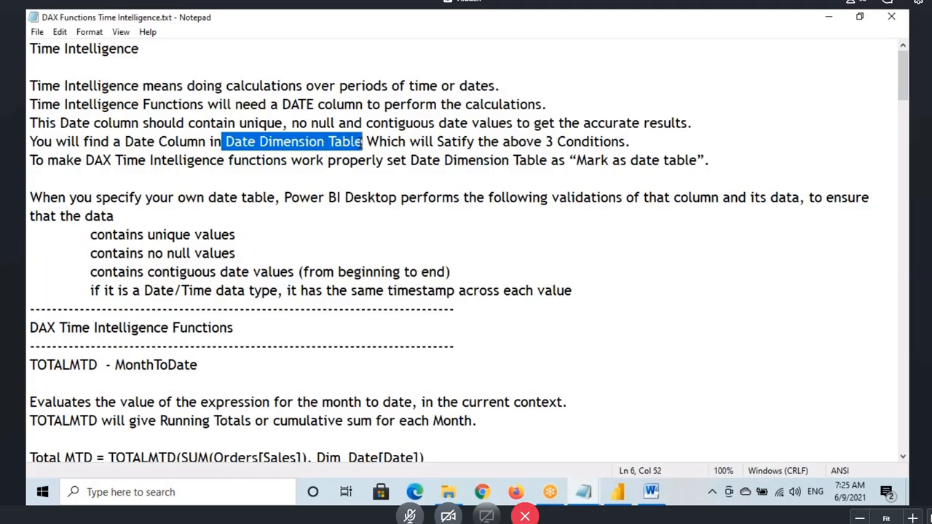
Switch to the Power BI Architecture.docx diagram in Word and point out the SQL Server and Power Pivot shapes.
{"action": "left_click", "coordinate": [650, 493]}
{"action": "left_click", "coordinate": [186, 288]}
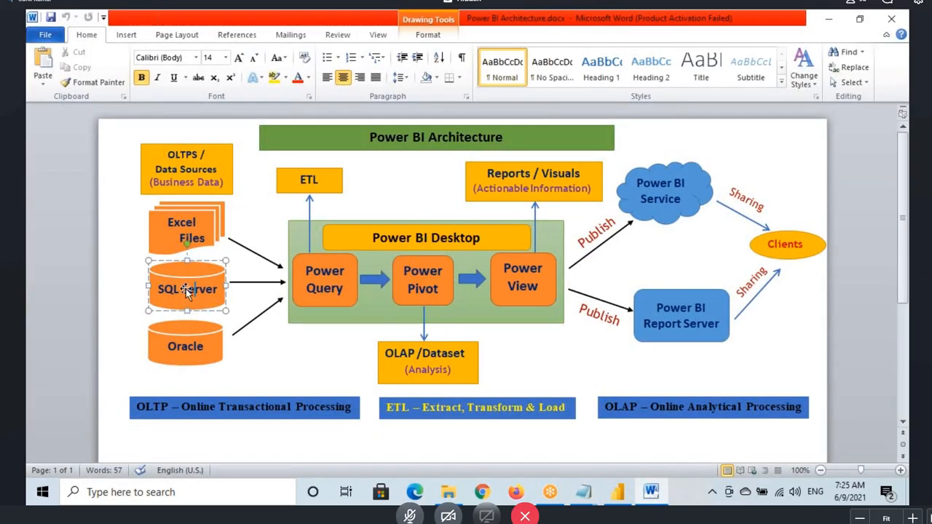
{"action": "left_click", "coordinate": [423, 289]}
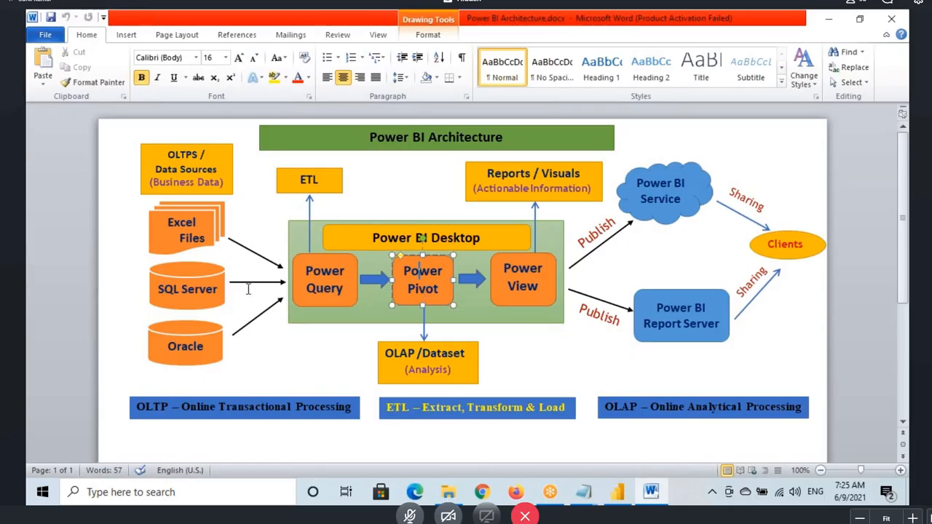
{"action": "left_click", "coordinate": [182, 290]}
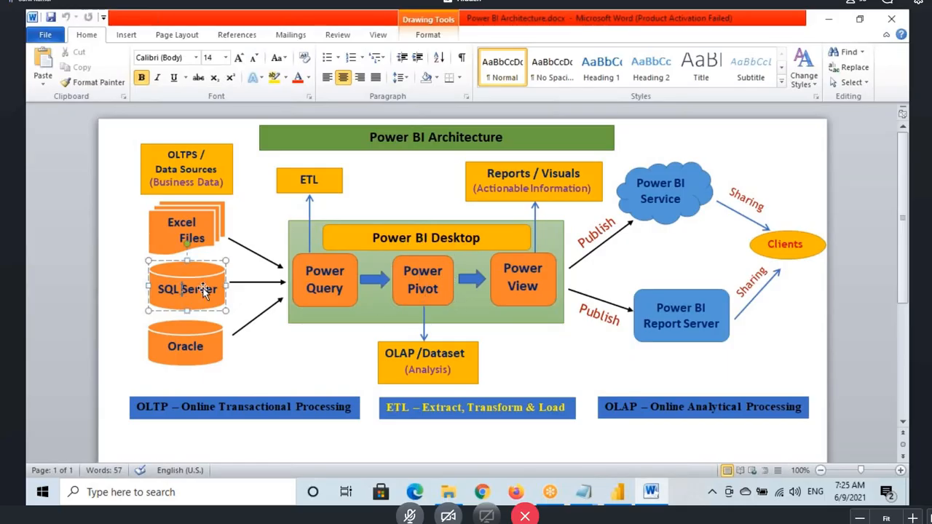
Switch to Power BI Desktop and examine the Dim_Date table in the model diagram and its Date and Day columns in the data grid.
{"action": "left_click", "coordinate": [618, 493]}
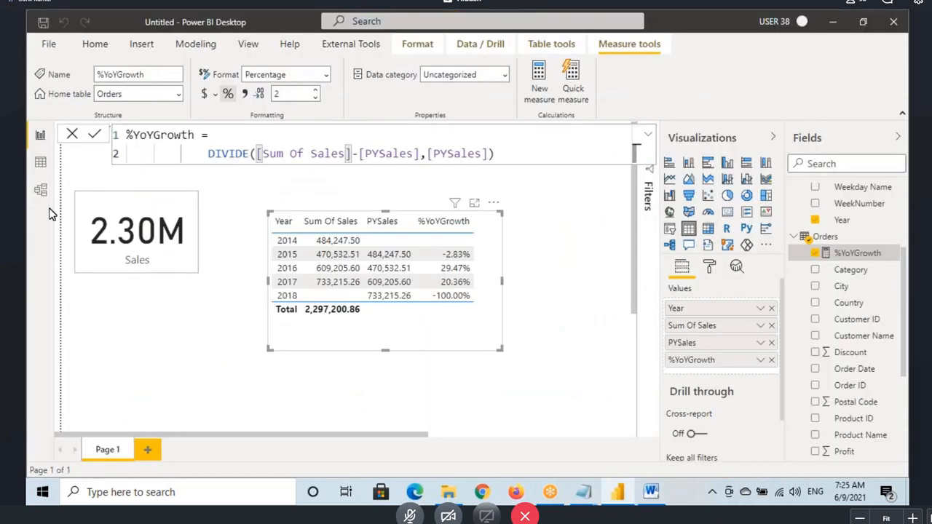
{"action": "left_click", "coordinate": [40, 190]}
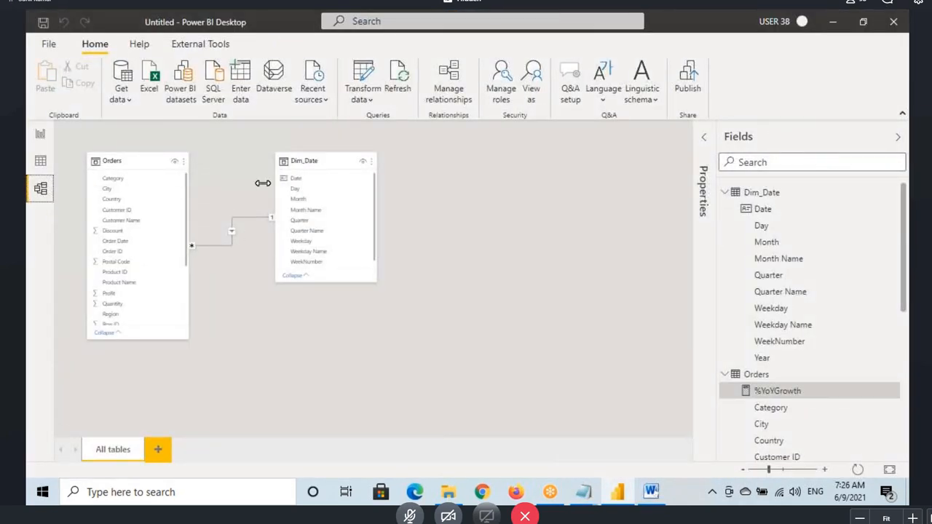
{"action": "left_click", "coordinate": [304, 172]}
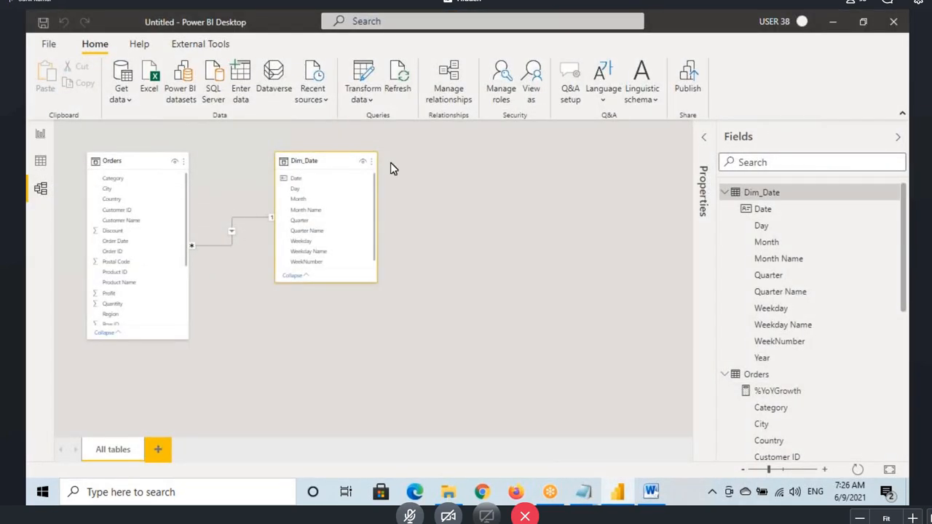
{"action": "left_click", "coordinate": [41, 135]}
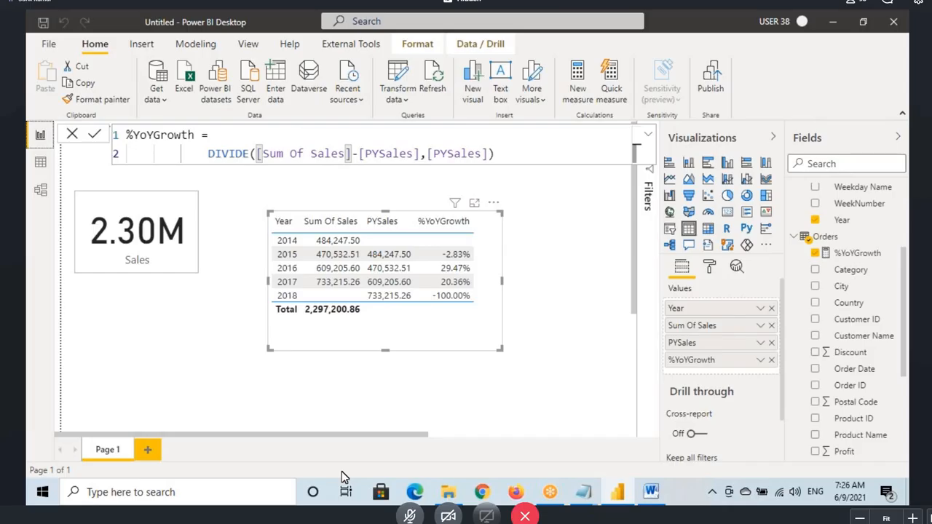
{"action": "left_click", "coordinate": [40, 161]}
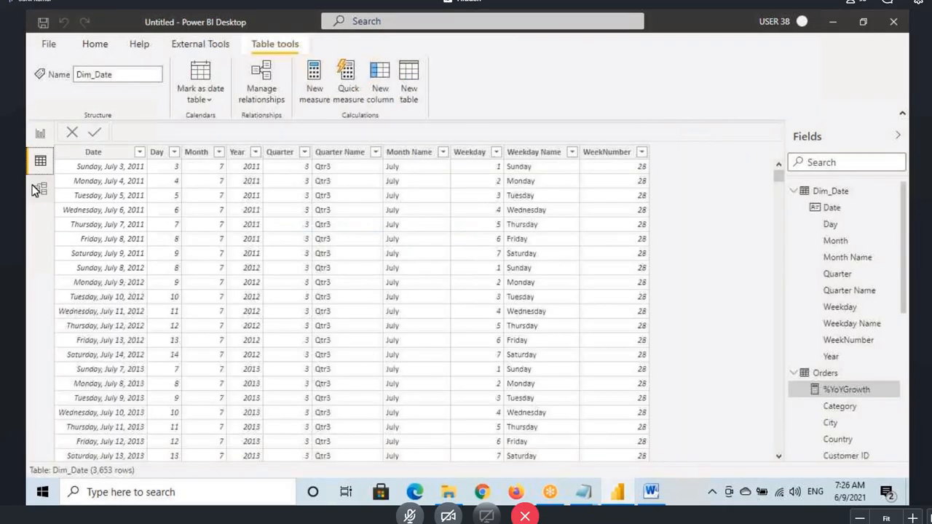
{"action": "left_click", "coordinate": [113, 153]}
{"action": "left_click", "coordinate": [154, 151]}
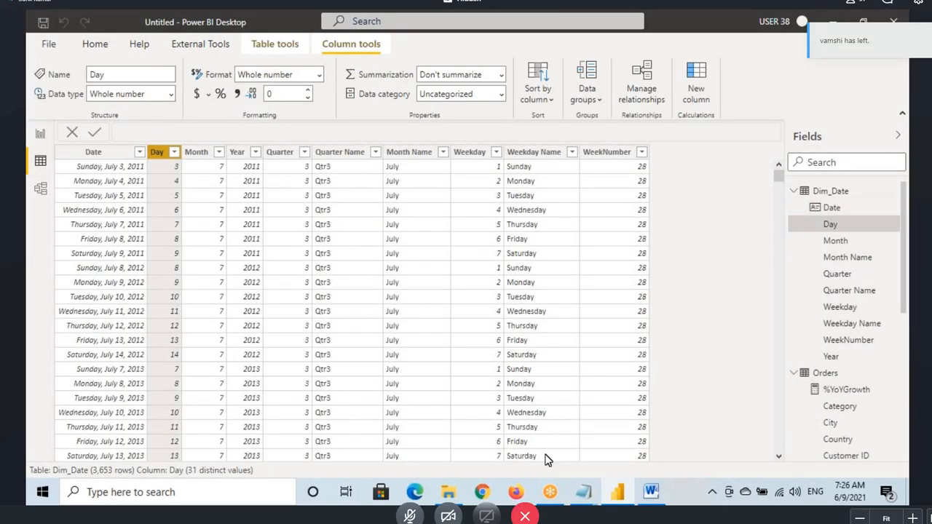
Return to the Word architecture diagram and compare SQL Server with Power Pivot, highlighting the Power Pivot label.
{"action": "left_click", "coordinate": [651, 492]}
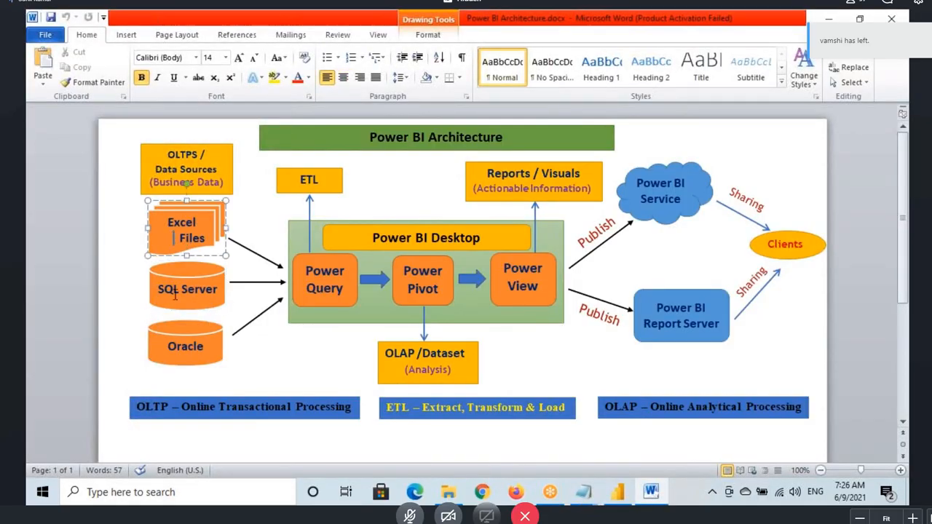
{"action": "left_click", "coordinate": [186, 288]}
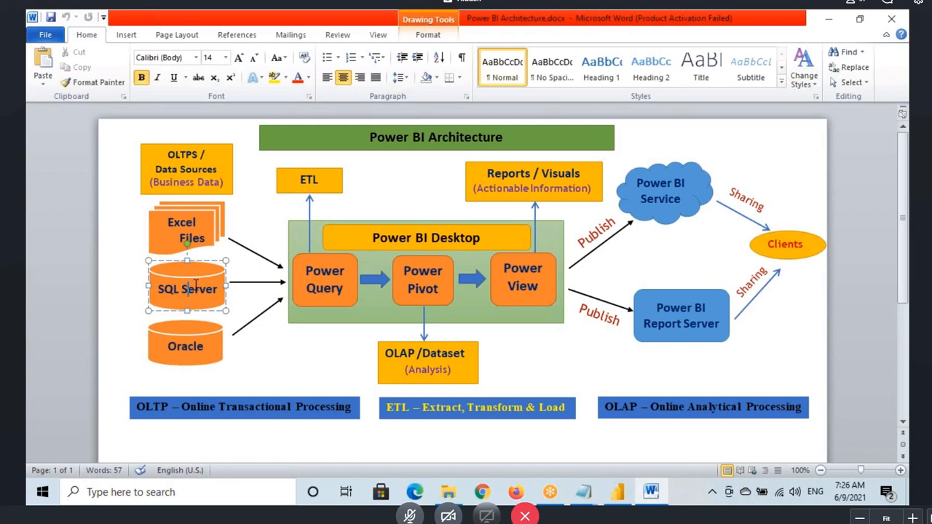
{"action": "left_click", "coordinate": [429, 279]}
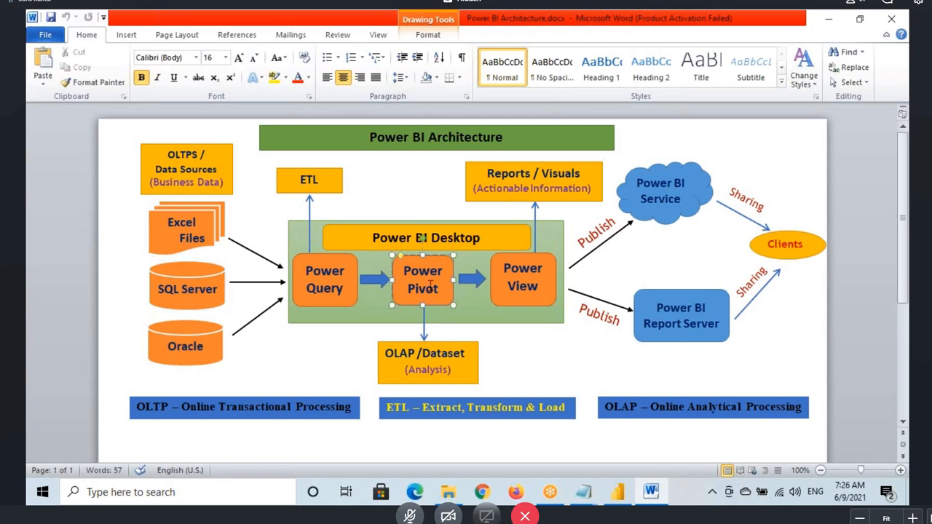
{"action": "left_click_drag", "start_coordinate": [405, 271], "coordinate": [440, 290]}
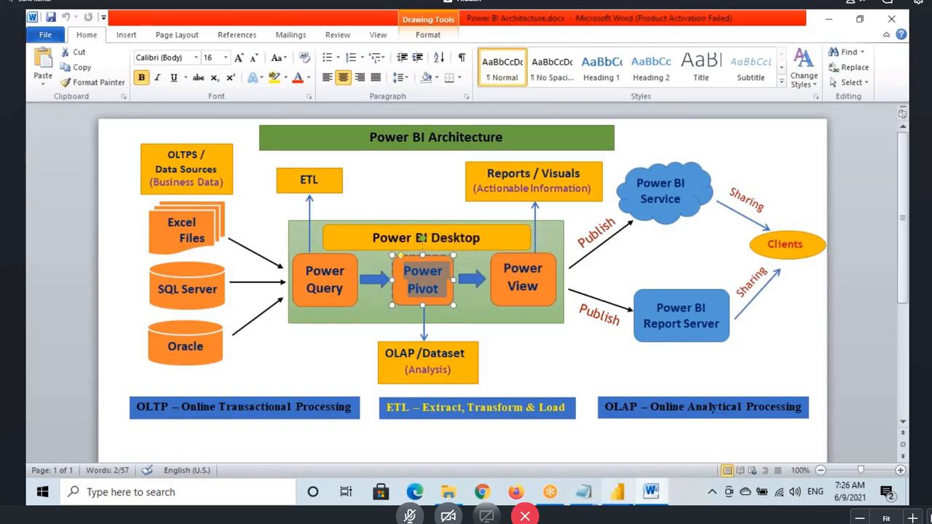
Switch back to Power BI Desktop and delete the yearly sales table visual from the report page.
{"action": "left_click", "coordinate": [627, 501]}
{"action": "left_click", "coordinate": [40, 134]}
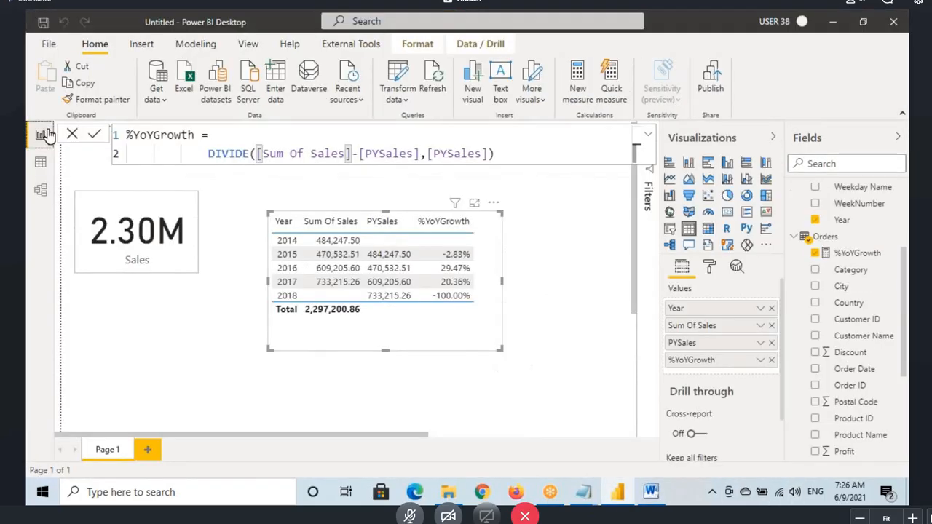
{"action": "key", "text": "Delete"}
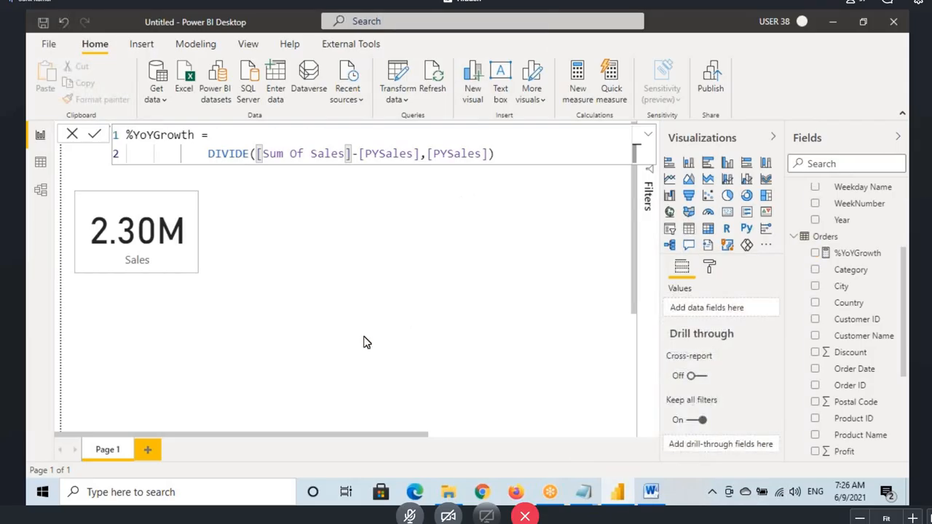
Delete the %YoYGrowth measure from the Orders table in the model.
{"action": "left_click", "coordinate": [840, 253]}
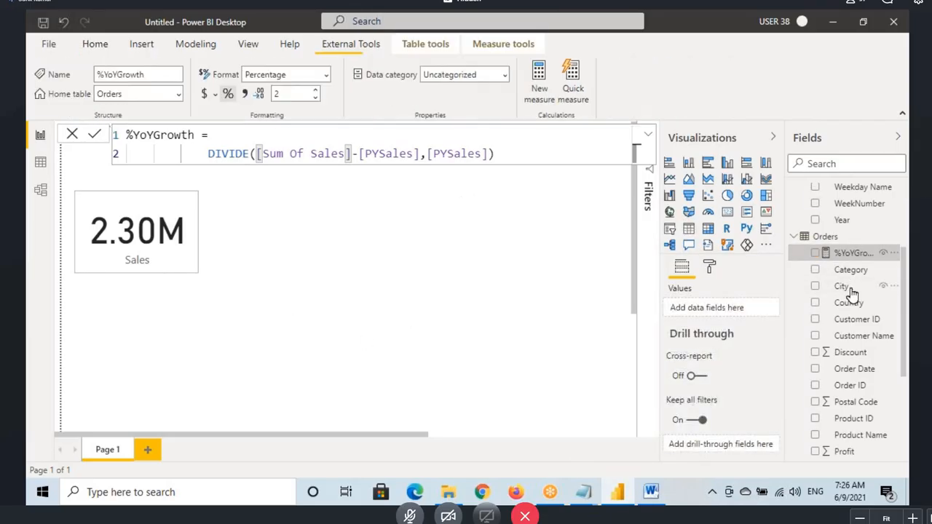
{"action": "right_click", "coordinate": [840, 255]}
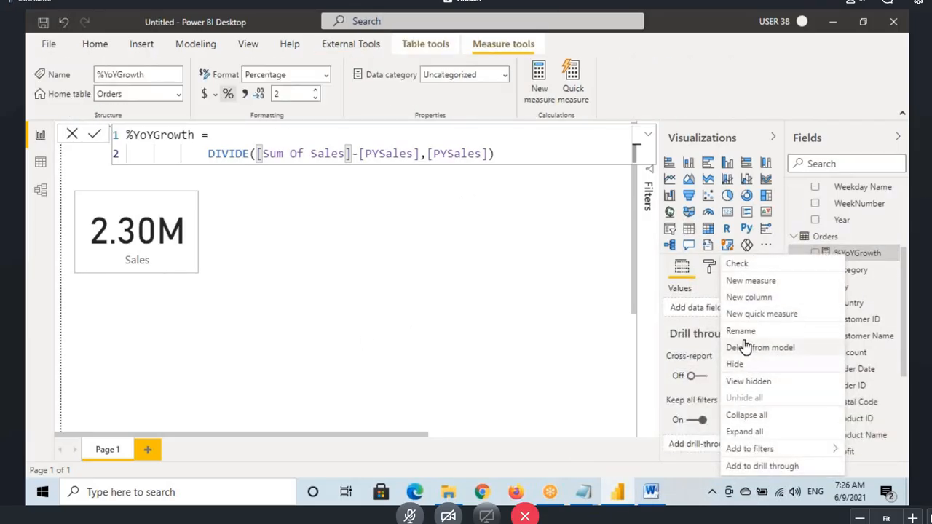
{"action": "left_click", "coordinate": [745, 348]}
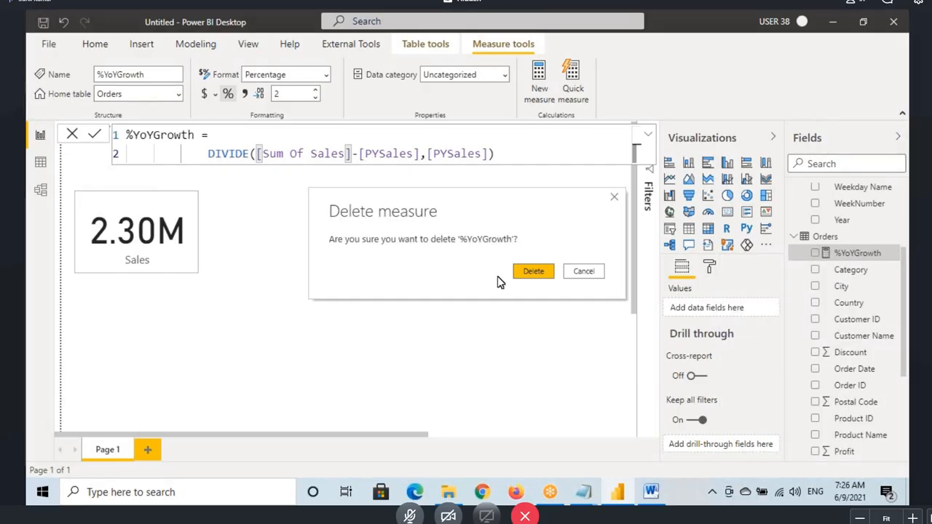
{"action": "left_click", "coordinate": [532, 275]}
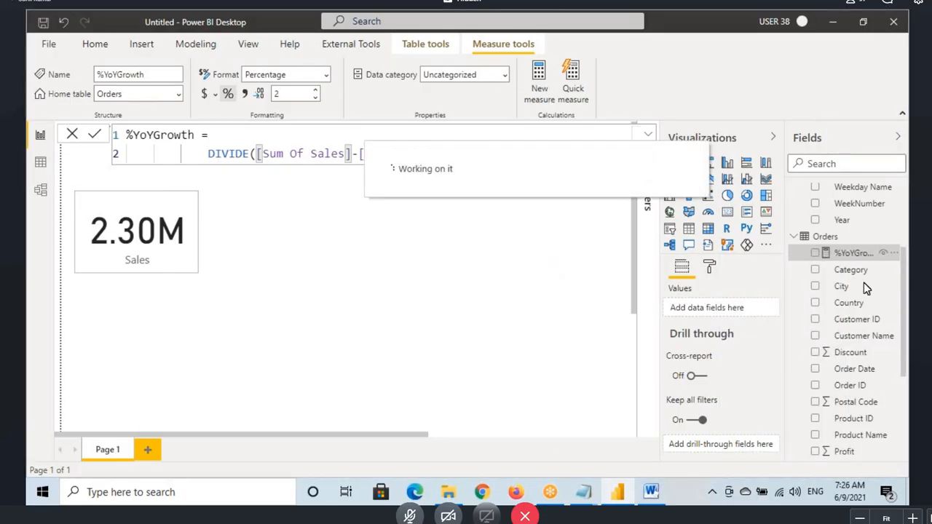
Delete the PYSales measure from the Orders table and move the Sales card slightly higher on the report page.
{"action": "scroll", "coordinate": [865, 290], "scroll_direction": "down", "scroll_amount": 3}
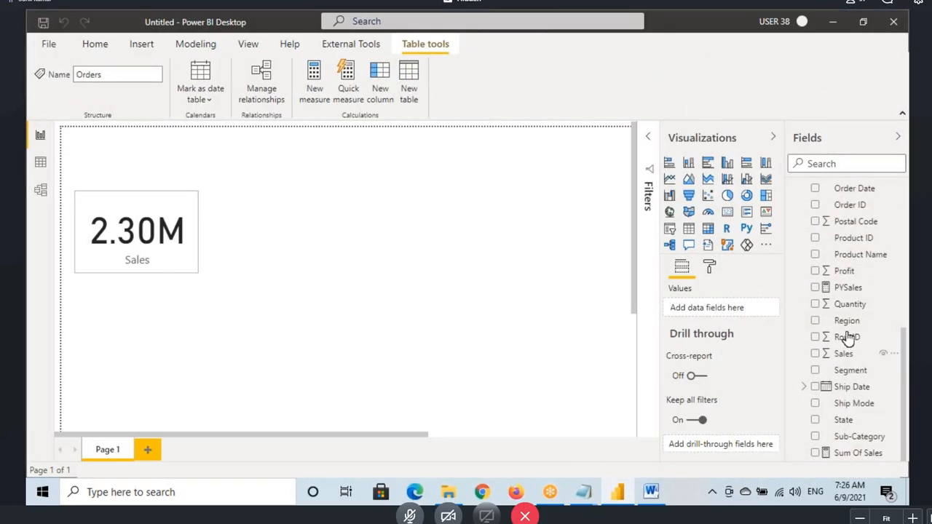
{"action": "left_click", "coordinate": [849, 288]}
{"action": "right_click", "coordinate": [849, 288]}
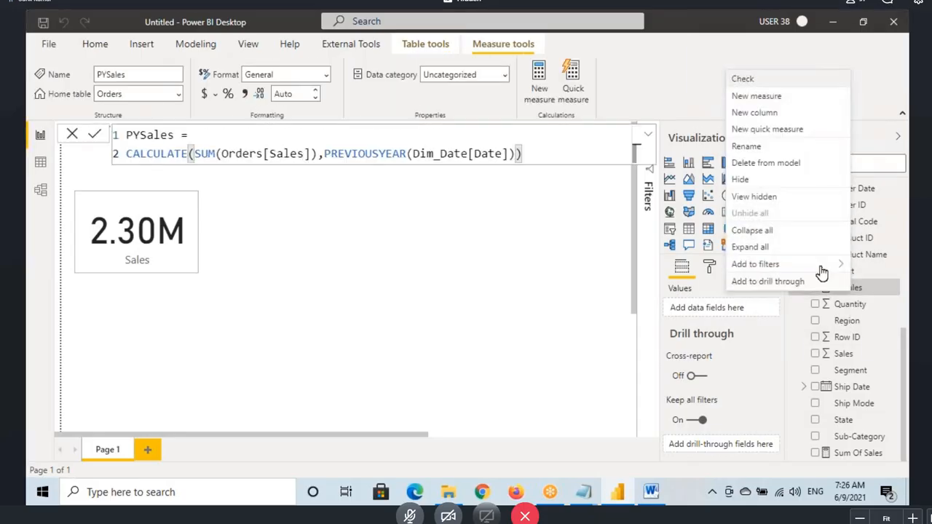
{"action": "left_click", "coordinate": [759, 163]}
{"action": "left_click", "coordinate": [533, 272]}
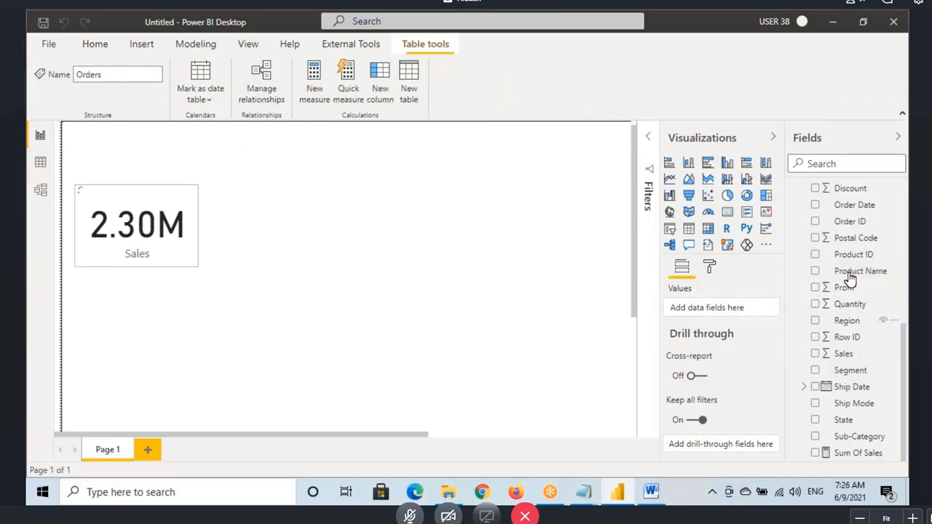
{"action": "left_click", "coordinate": [137, 210]}
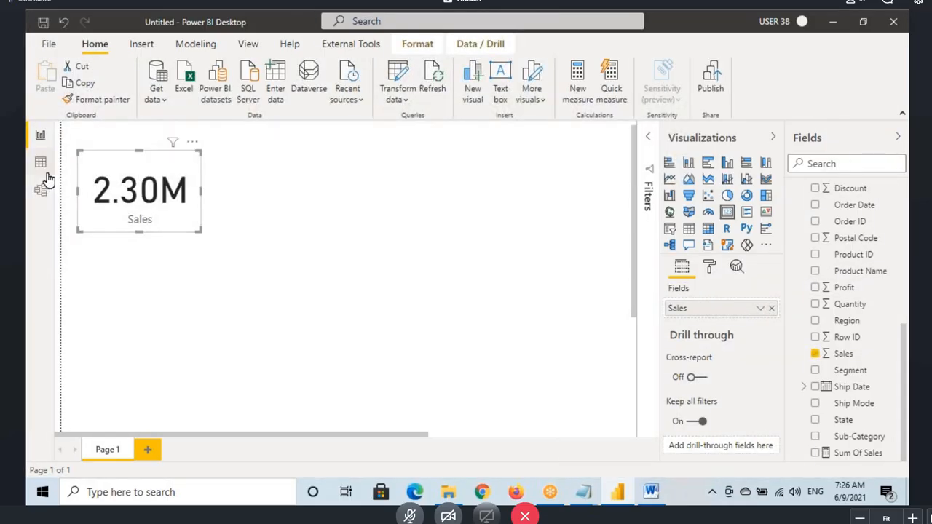
Delete the Dim_Date table from the data model in the model diagram.
{"action": "left_click", "coordinate": [40, 162]}
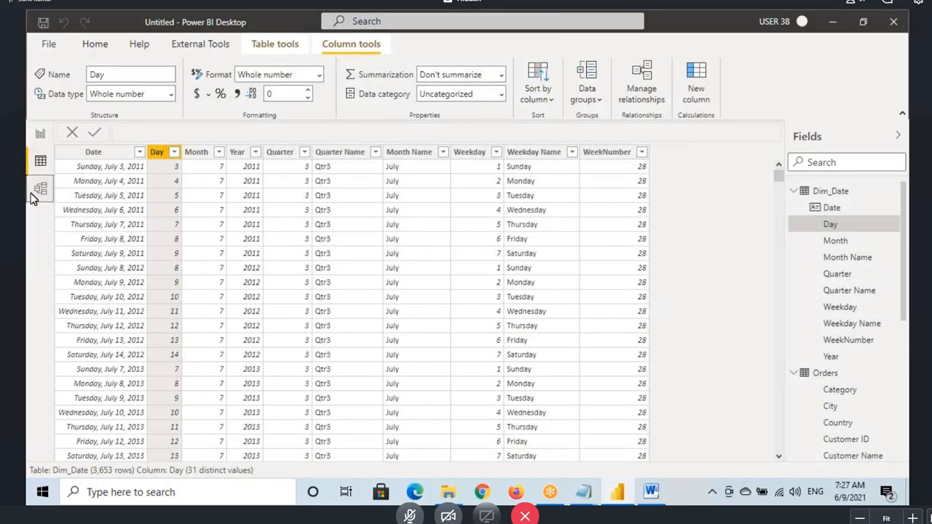
{"action": "left_click", "coordinate": [40, 189]}
{"action": "right_click", "coordinate": [305, 160]}
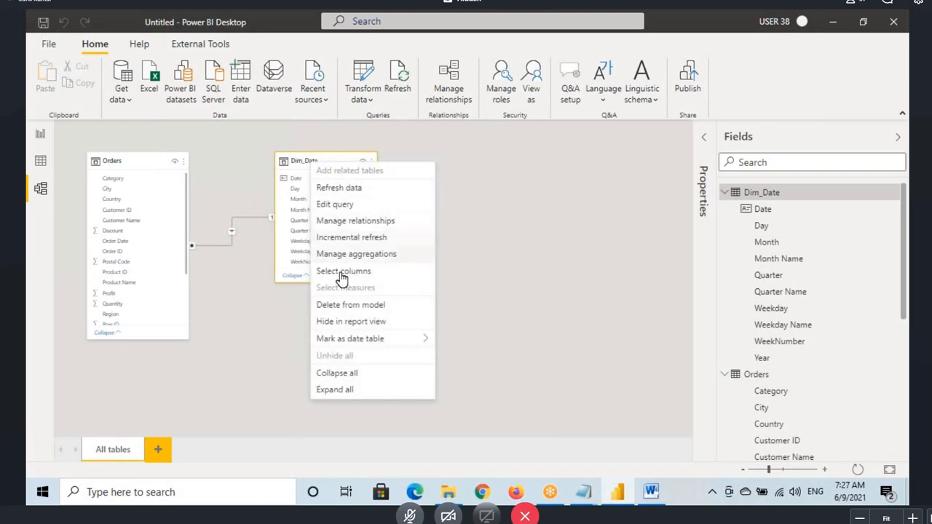
{"action": "left_click", "coordinate": [350, 305]}
{"action": "left_click", "coordinate": [532, 272]}
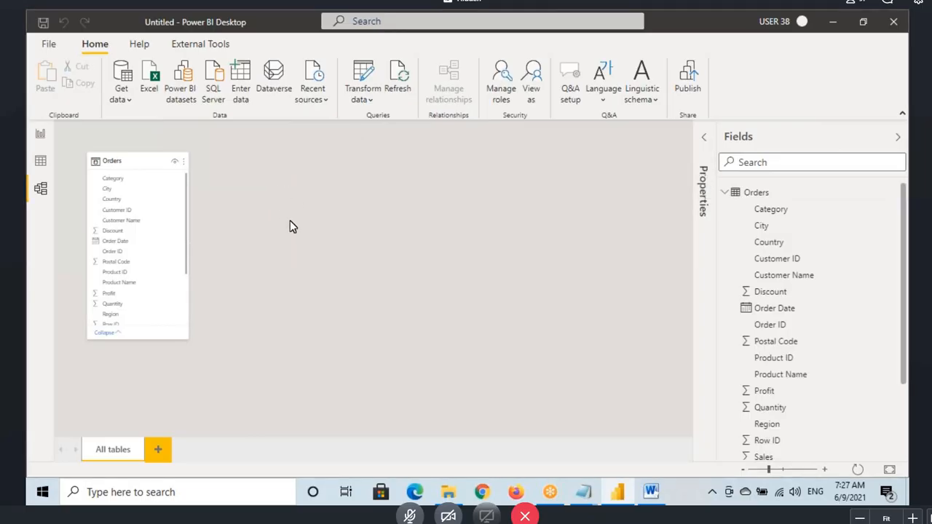
Check the report page, then switch to the Word architecture diagram and highlight the Power Pivot label.
{"action": "left_click", "coordinate": [40, 136]}
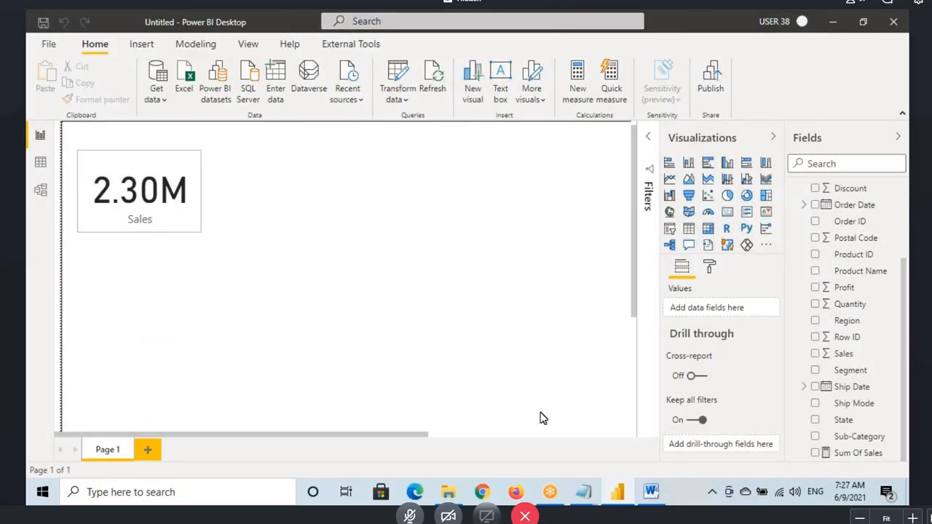
{"action": "left_click", "coordinate": [604, 453]}
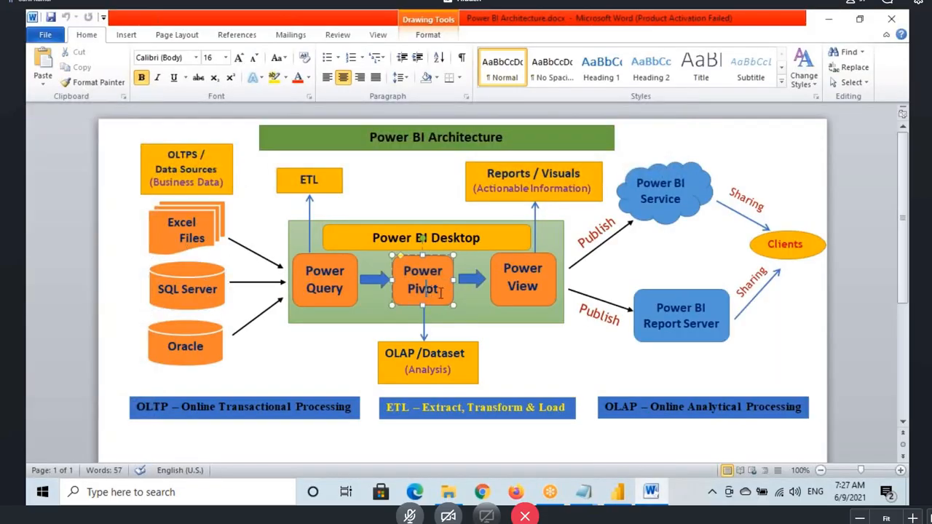
{"action": "left_click_drag", "start_coordinate": [442, 290], "coordinate": [405, 267]}
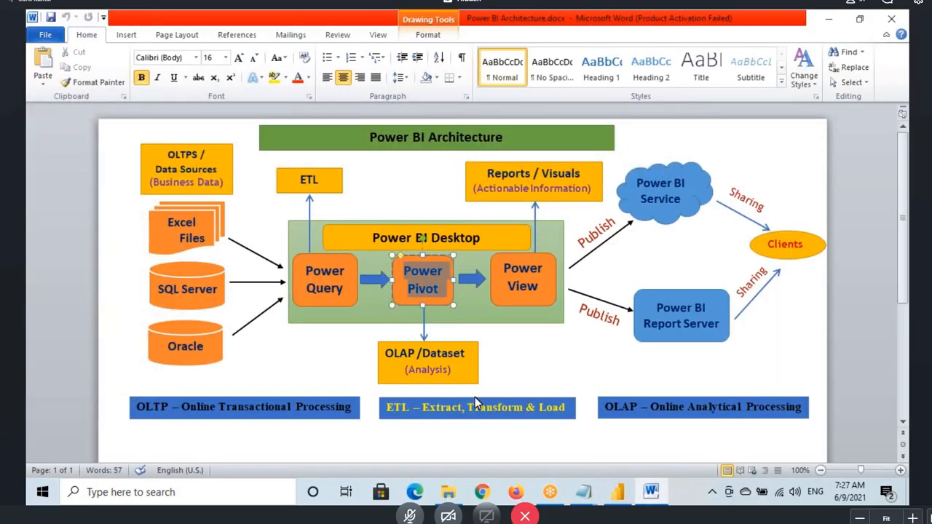
Switch to Power BI Desktop and enlarge the model diagram to inspect the Orders table.
{"action": "left_click", "coordinate": [617, 492]}
{"action": "left_click", "coordinate": [41, 188]}
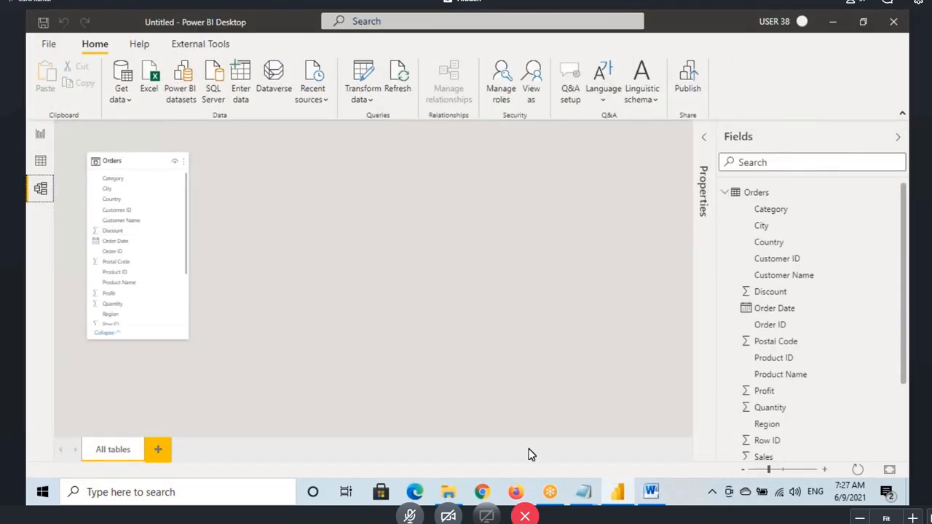
{"action": "left_click", "coordinate": [773, 470]}
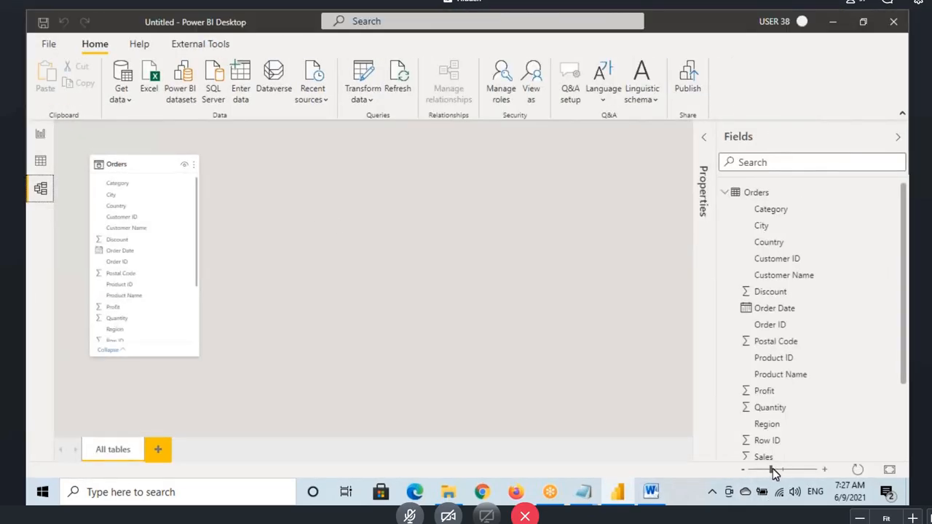
{"action": "left_click_drag", "start_coordinate": [774, 473], "coordinate": [782, 474]}
{"action": "left_click", "coordinate": [782, 473]}
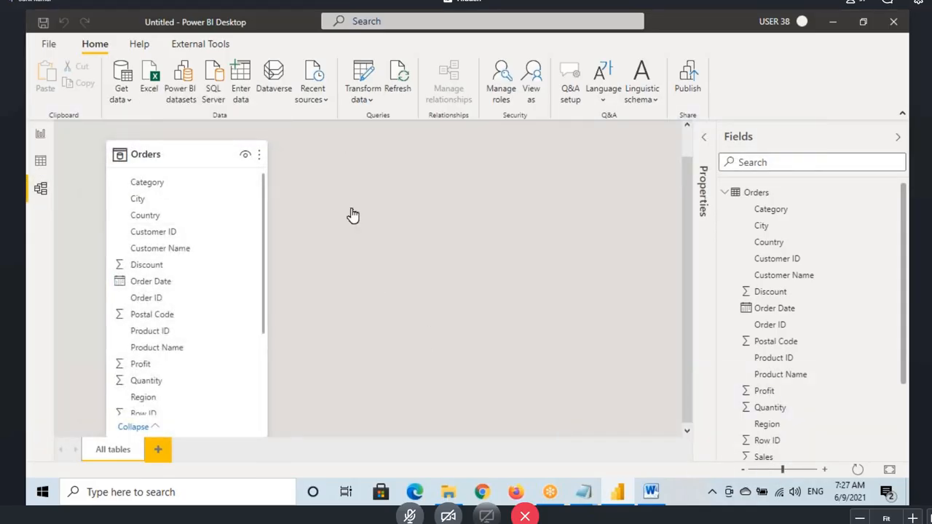
Display the Orders table data and outline the new measure and new column commands in red.
{"action": "left_click", "coordinate": [41, 162]}
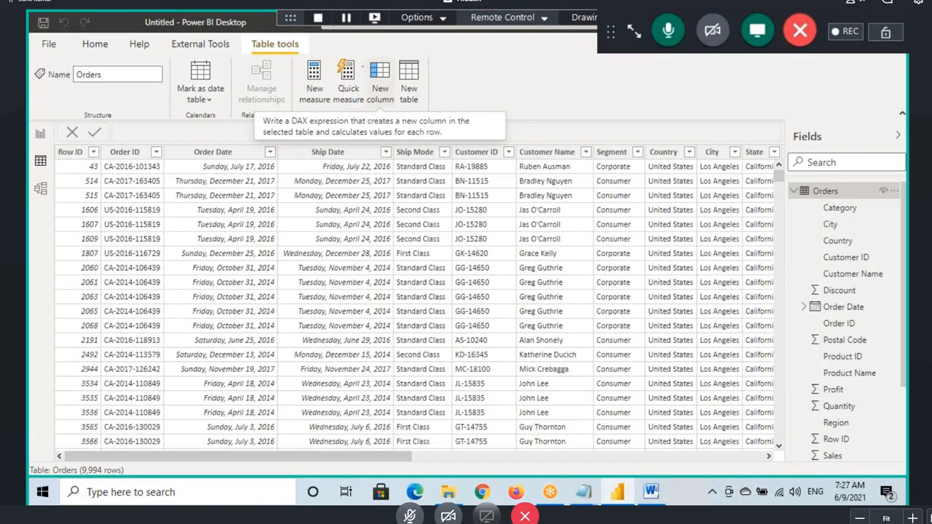
{"action": "left_click_drag", "start_coordinate": [395, 66], "coordinate": [363, 109]}
{"action": "left_click_drag", "start_coordinate": [297, 62], "coordinate": [331, 115]}
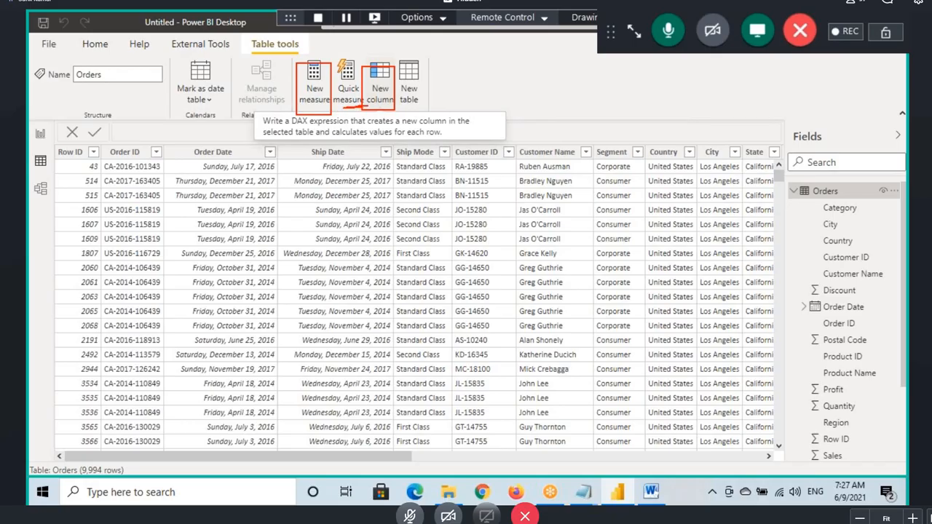
{"action": "left_click_drag", "start_coordinate": [313, 108], "coordinate": [336, 142]}
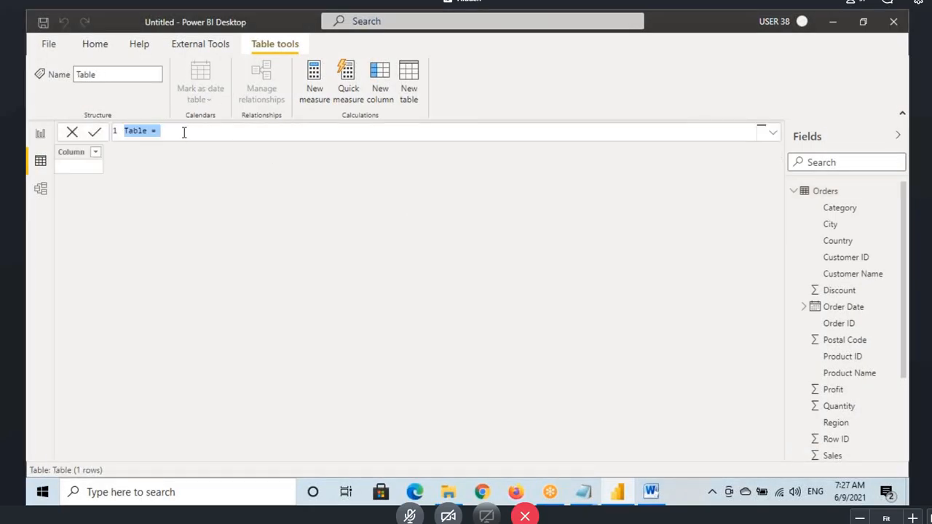
{"action": "left_click", "coordinate": [65, 165]}
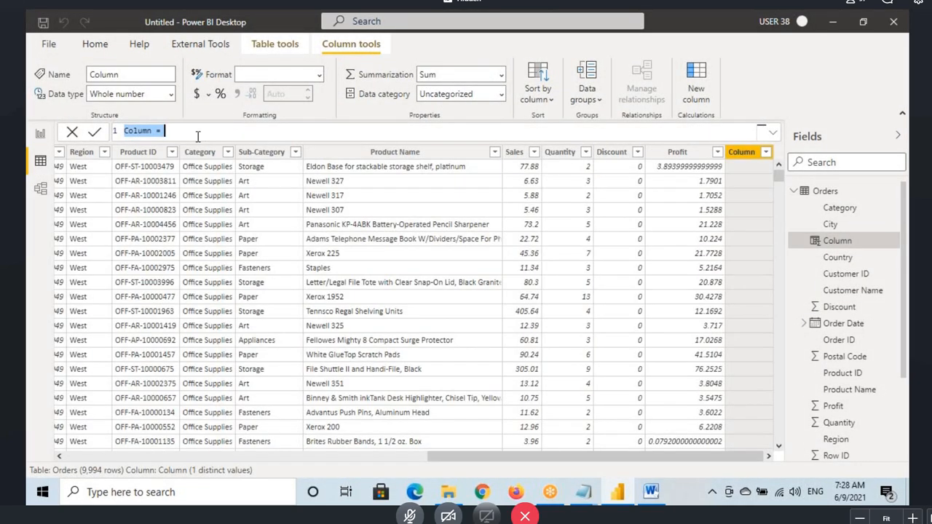
{"action": "scroll", "coordinate": [198, 134], "scroll_direction": "up", "scroll_amount": 4, "text": "ctrl"}
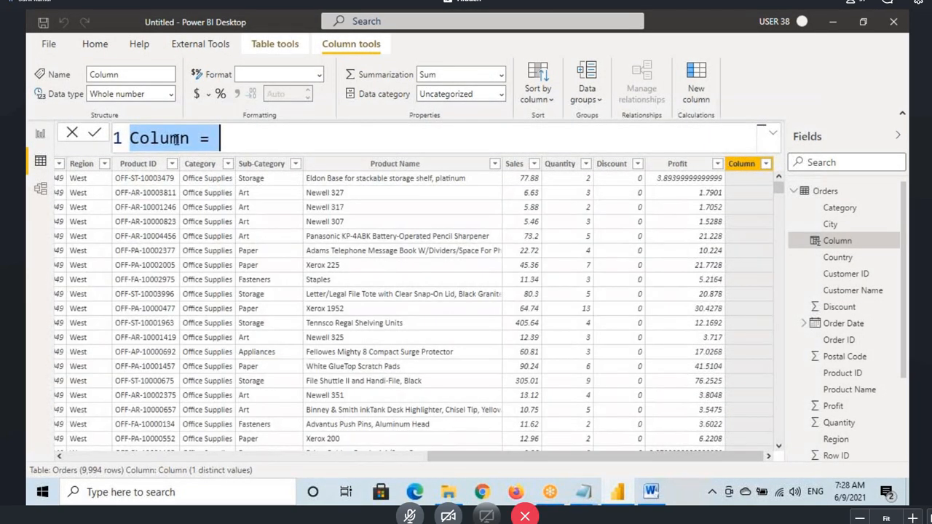
{"action": "double_click", "coordinate": [176, 140]}
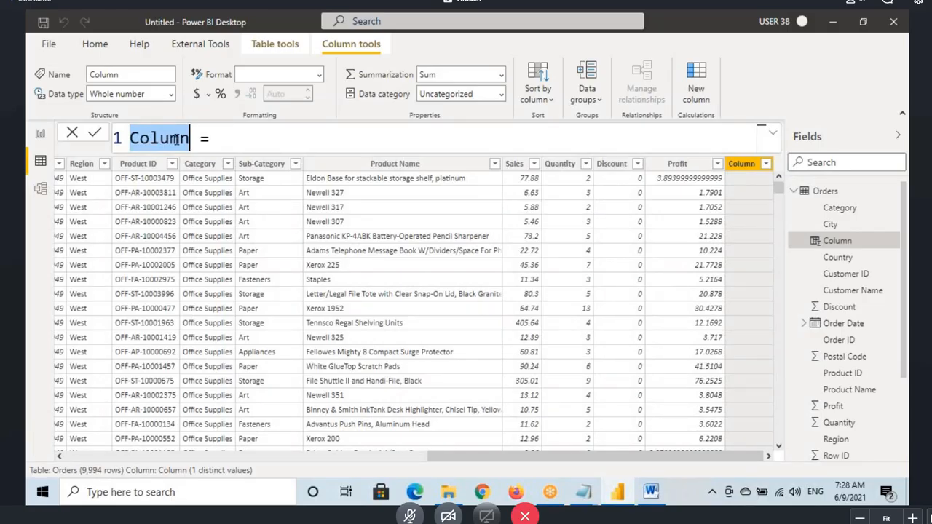
{"action": "left_click", "coordinate": [73, 132]}
{"action": "left_click", "coordinate": [151, 209]}
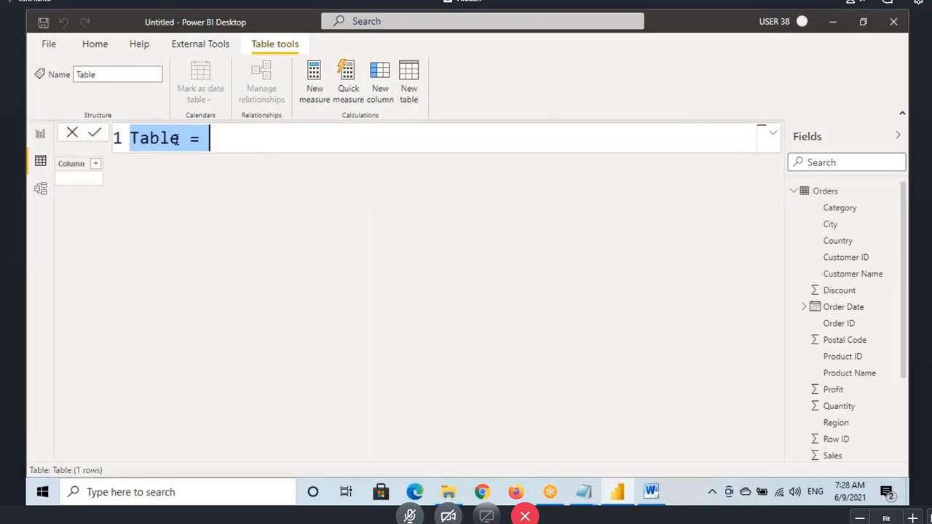
Replace the default name in the new calculated table's formula with Dim_Date.
{"action": "left_click", "coordinate": [180, 138]}
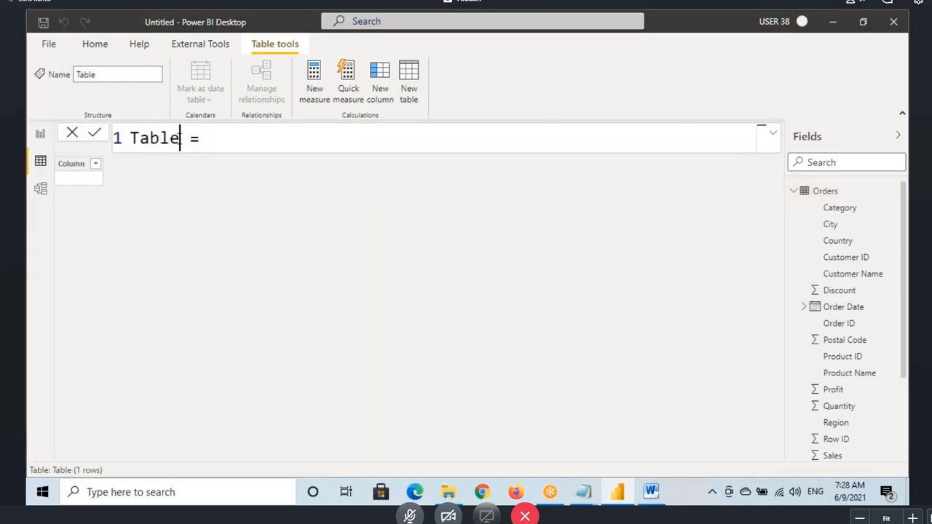
{"action": "left_click_drag", "start_coordinate": [180, 139], "coordinate": [125, 143]}
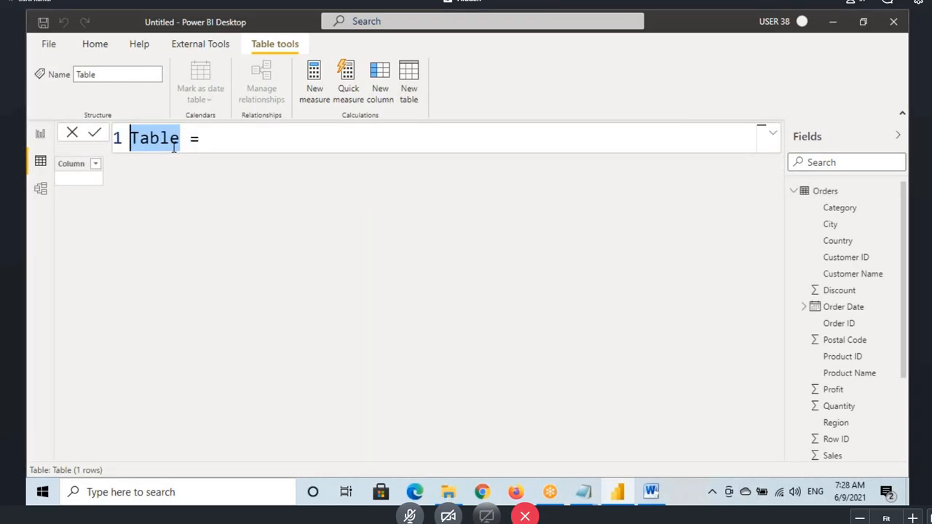
{"action": "type", "text": "Dim"}
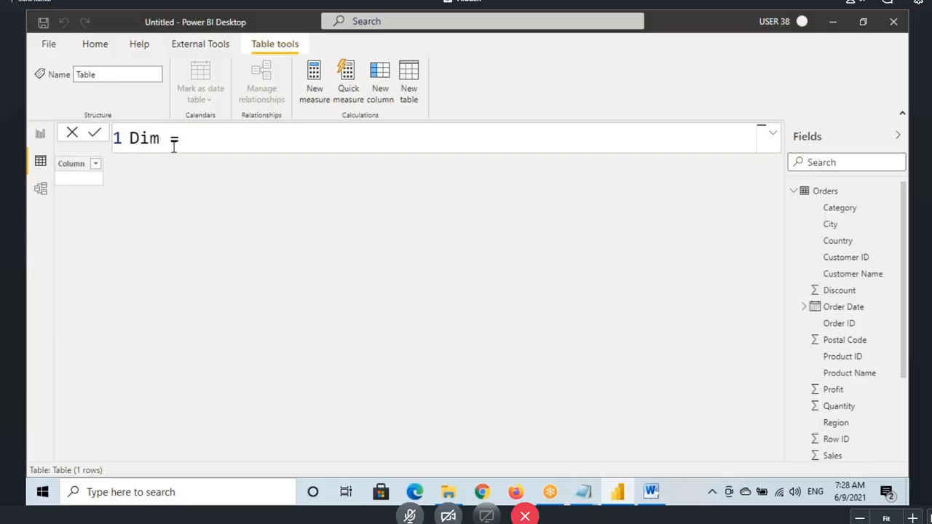
{"action": "type", "text": "_Date"}
{"action": "left_click_drag", "start_coordinate": [160, 139], "coordinate": [113, 138]}
{"action": "left_click", "coordinate": [179, 140]}
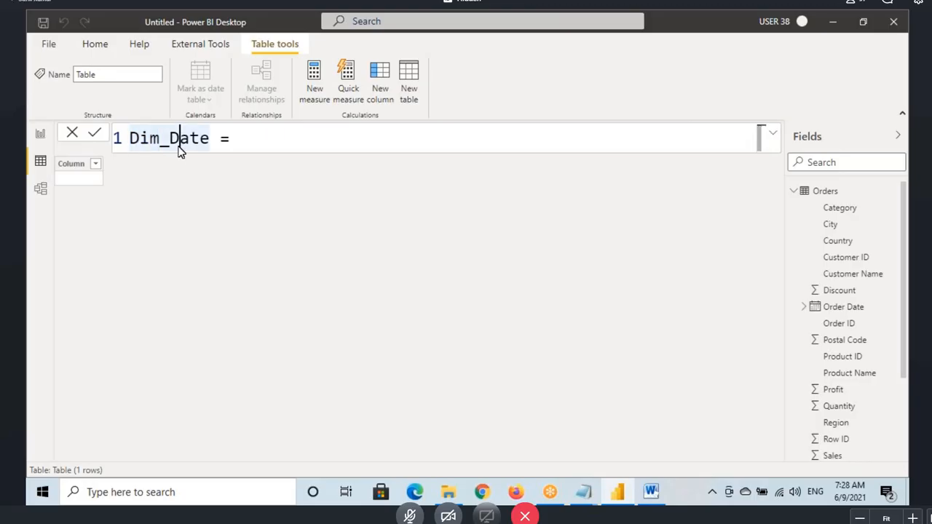
Shorten the table name in the formula to Date and clear the name entirely.
{"action": "left_click", "coordinate": [172, 142]}
{"action": "key", "text": "BackSpace"}
{"action": "key", "text": "BackSpace"}
{"action": "key", "text": "BackSpace"}
{"action": "key", "text": "BackSpace"}
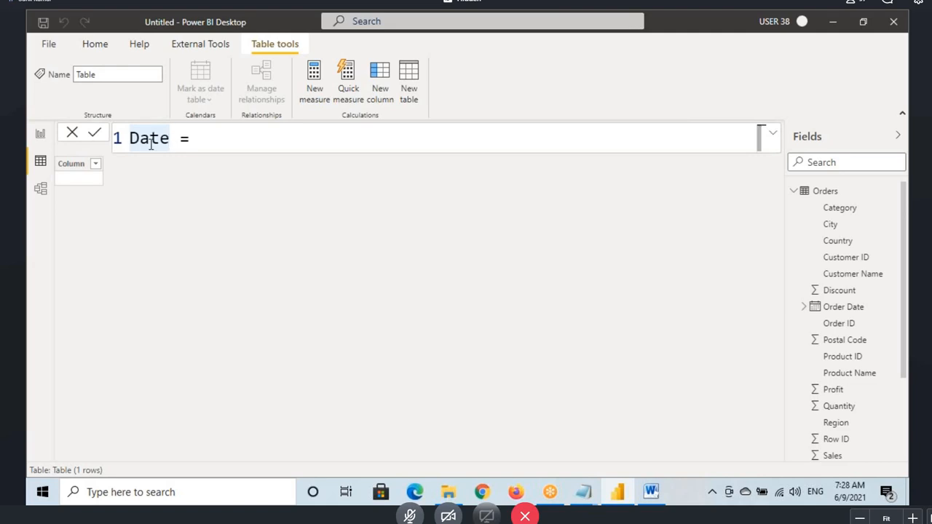
{"action": "key", "text": "ctrl+Right"}
{"action": "key", "text": "BackSpace"}
{"action": "key", "text": "BackSpace"}
{"action": "key", "text": "BackSpace"}
{"action": "key", "text": "BackSpace"}
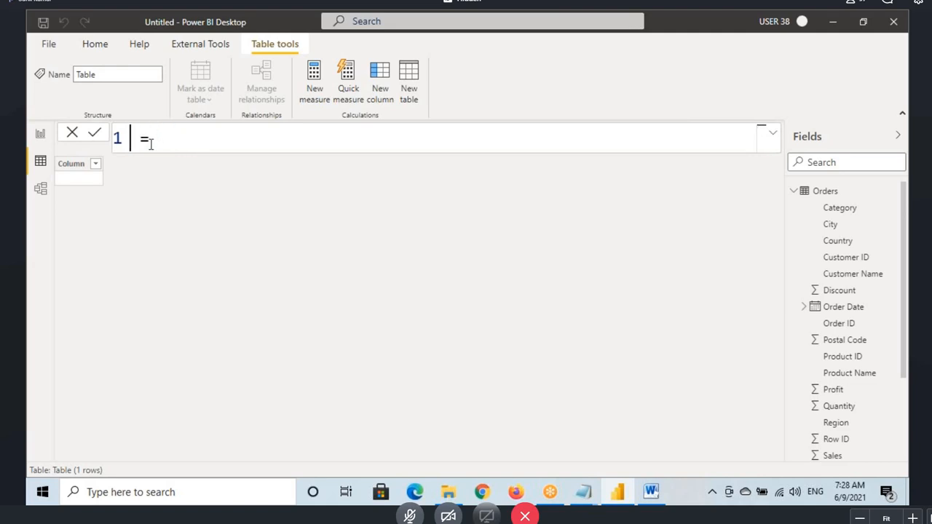
Try Time as the table name, clear it and restore the name Dim_Date before the equals sign.
{"action": "type", "text": "RT"}
{"action": "key", "text": "BackSpace"}
{"action": "key", "text": "BackSpace"}
{"action": "type", "text": "TIme"}
{"action": "key", "text": "BackSpace"}
{"action": "key", "text": "BackSpace"}
{"action": "key", "text": "BackSpace"}
{"action": "type", "text": "ime"}
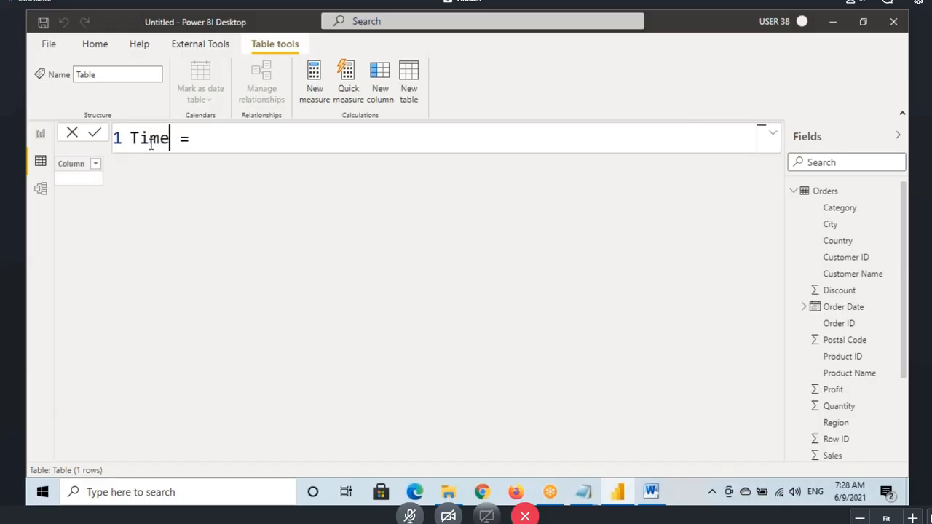
{"action": "key", "text": "BackSpace"}
{"action": "key", "text": "BackSpace"}
{"action": "key", "text": "BackSpace"}
{"action": "key", "text": "BackSpace"}
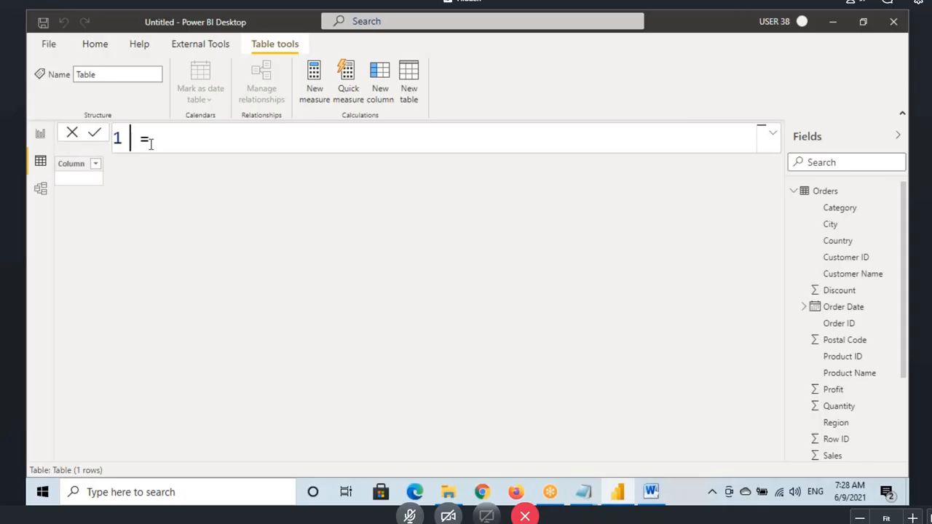
{"action": "type", "text": "Dim_Date"}
{"action": "key", "text": "End"}
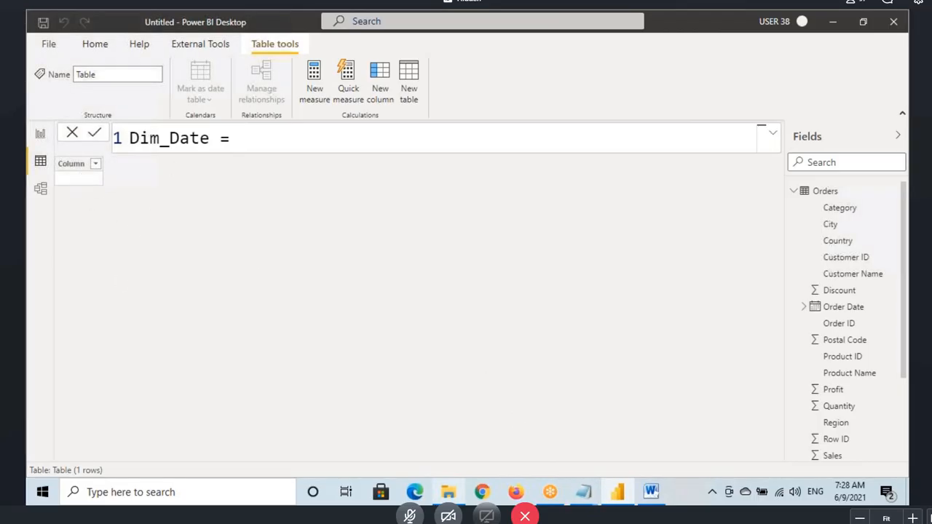
Open Date Dimension.xlsx from the recent files in File Explorer, examine its Date column, and return to the Dim_Date formula in Power BI Desktop.
{"action": "left_click", "coordinate": [448, 493]}
{"action": "scroll", "coordinate": [236, 231], "scroll_direction": "up", "scroll_amount": 3}
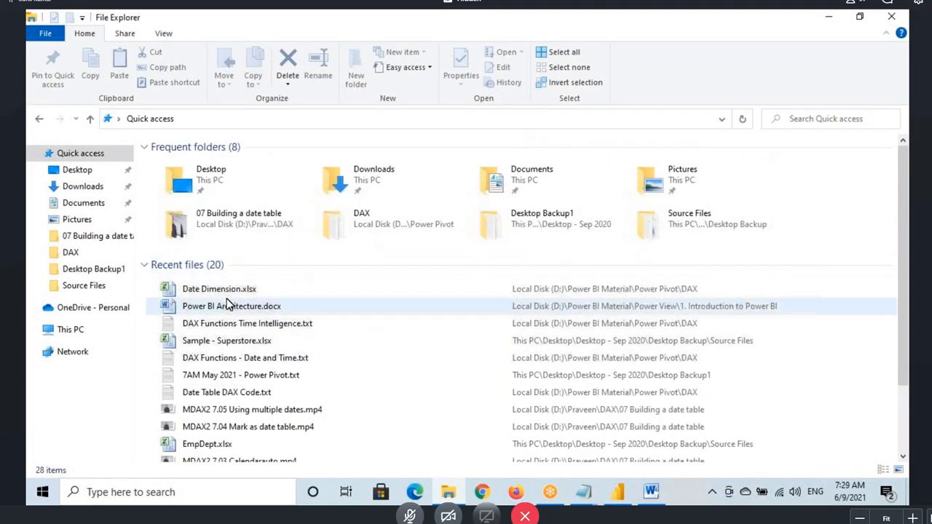
{"action": "double_click", "coordinate": [227, 293]}
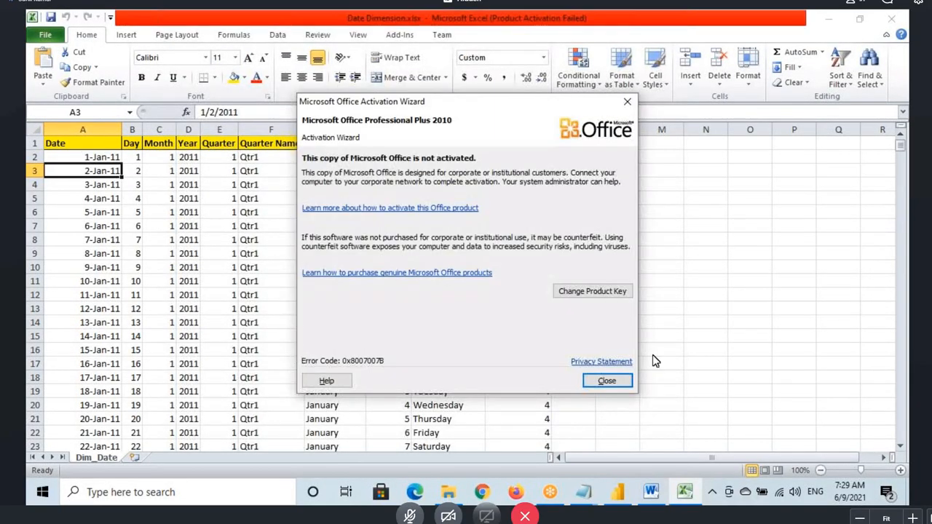
{"action": "left_click", "coordinate": [609, 384]}
{"action": "left_click", "coordinate": [82, 130]}
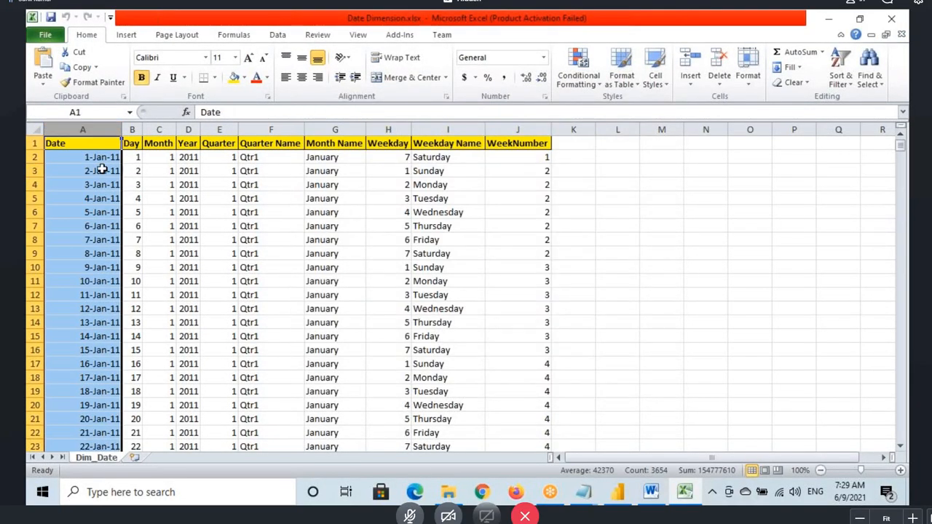
{"action": "left_click", "coordinate": [608, 39]}
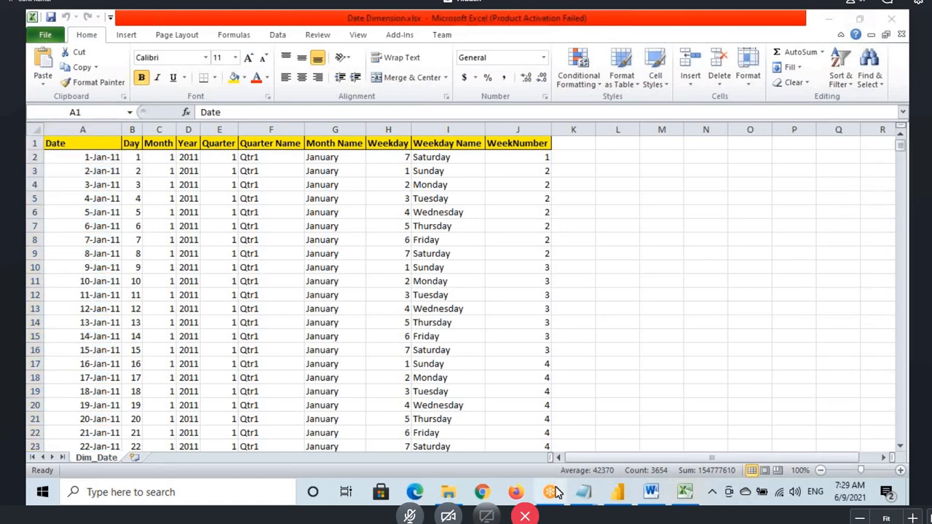
{"action": "left_click", "coordinate": [620, 494]}
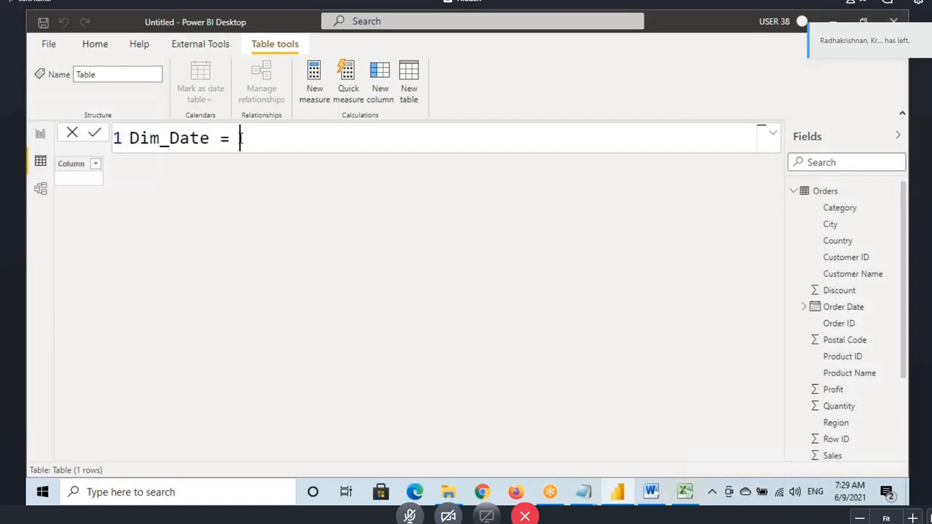
{"action": "left_click", "coordinate": [247, 138]}
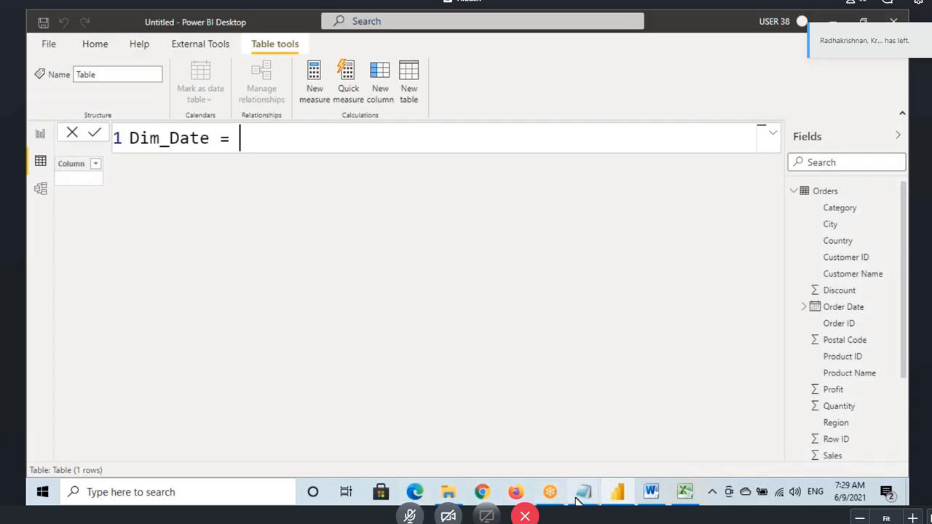
Switch to the Power Pivot notes in Notepad and highlight the CALENDAR function entry.
{"action": "mouse_move", "coordinate": [581, 497]}
{"action": "left_click", "coordinate": [546, 440]}
{"action": "scroll", "coordinate": [122, 189], "scroll_direction": "up", "scroll_amount": 9}
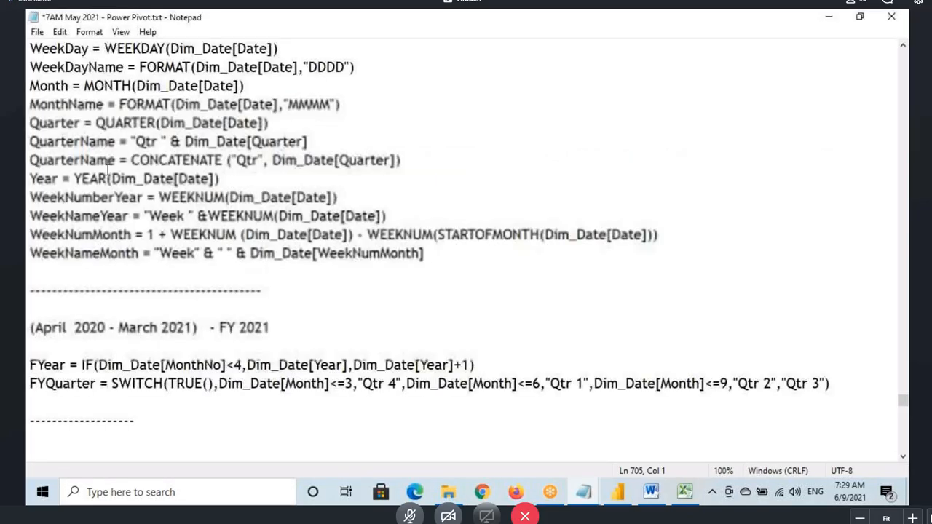
{"action": "scroll", "coordinate": [122, 188], "scroll_direction": "up", "scroll_amount": 6}
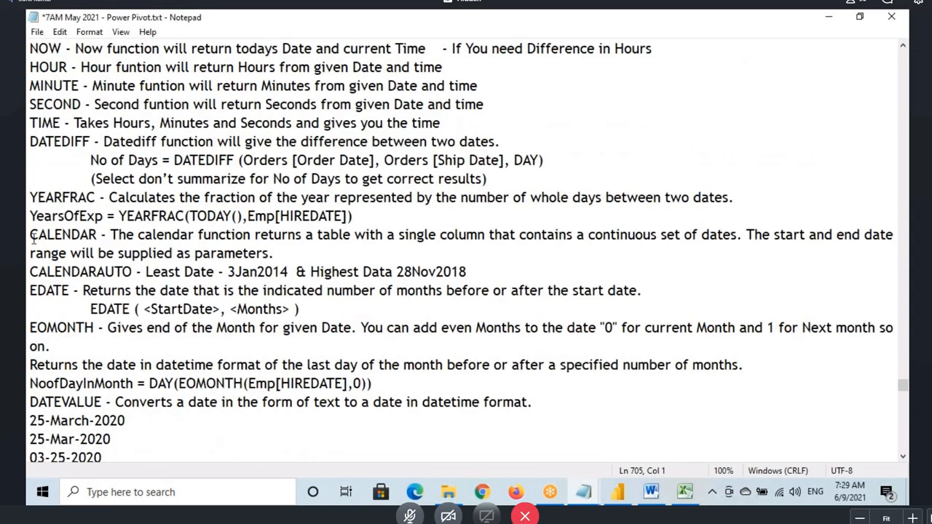
{"action": "left_click_drag", "start_coordinate": [29, 234], "coordinate": [96, 235]}
{"action": "left_click", "coordinate": [70, 235]}
{"action": "mouse_move", "coordinate": [28, 235]}
{"action": "left_mouse_down"}
{"action": "mouse_move", "coordinate": [97, 234]}
{"action": "mouse_move", "coordinate": [29, 235]}
{"action": "left_mouse_up"}
{"action": "left_click", "coordinate": [97, 234]}
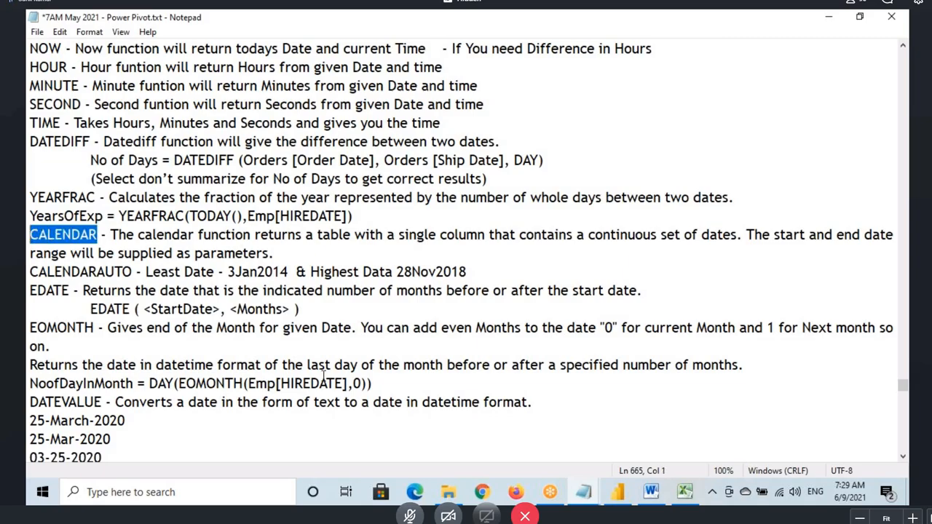
Switch to Power BI Desktop and begin the Dim_Date expression with the CALENDAR function and its opening parenthesis.
{"action": "left_click", "coordinate": [610, 492]}
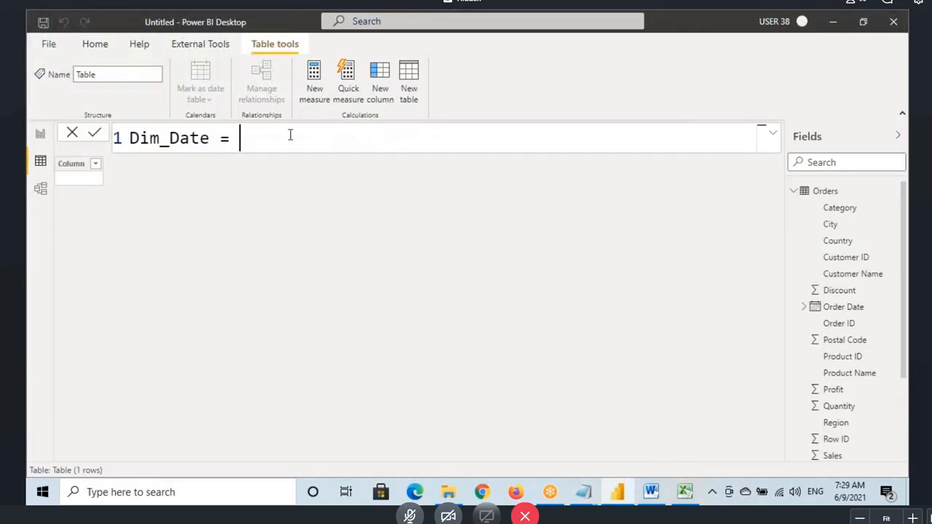
{"action": "type", "text": "cal"}
{"action": "key", "text": "Down"}
{"action": "key", "text": "Down"}
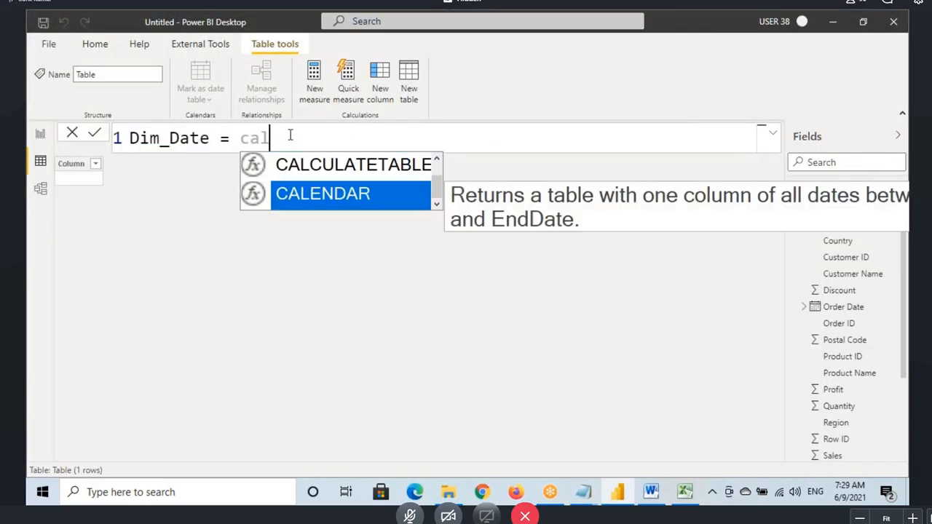
{"action": "key", "text": "Tab"}
{"action": "key", "text": "BackSpace"}
{"action": "key", "text": "BackSpace"}
{"action": "key", "text": "BackSpace"}
{"action": "key", "text": "BackSpace"}
{"action": "key", "text": "BackSpace"}
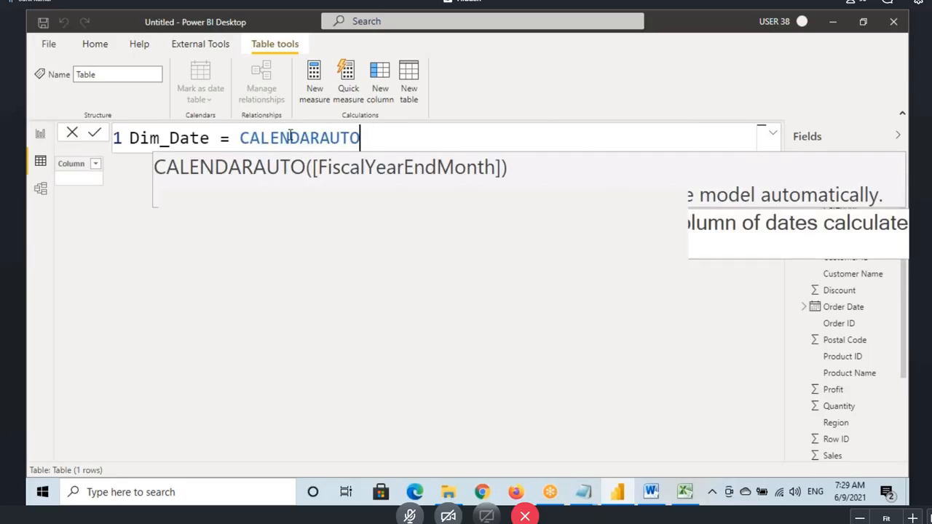
{"action": "key", "text": "Tab"}
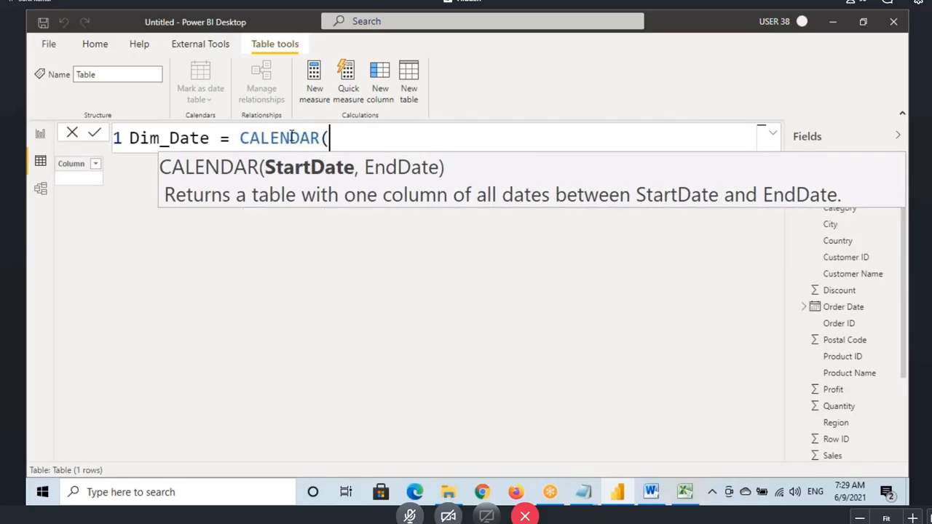
{"action": "left_click", "coordinate": [289, 138]}
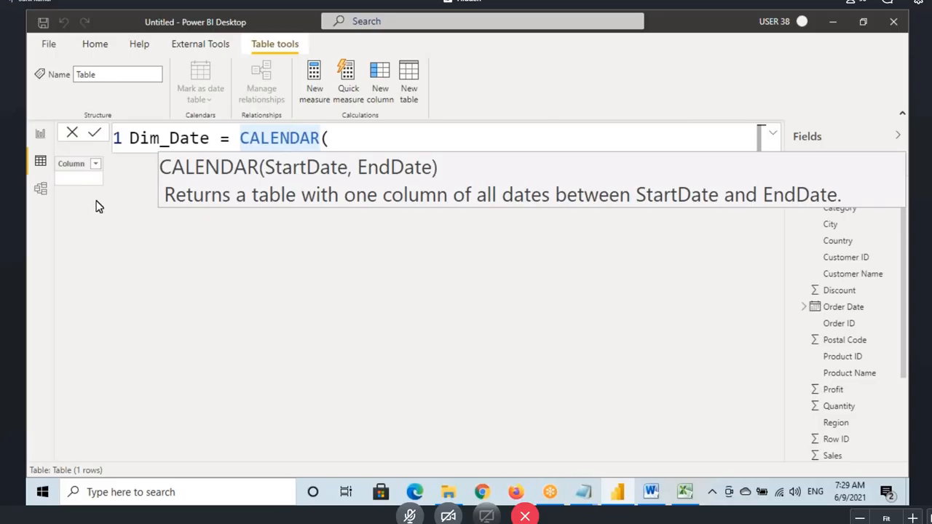
Annotate in red the single column area, the CALENDAR function, its StartDate and EndDate arguments, and the syntax description.
{"action": "key", "text": "Escape"}
{"action": "key", "text": "ctrl+2"}
{"action": "left_click_drag", "start_coordinate": [54, 158], "coordinate": [126, 441]}
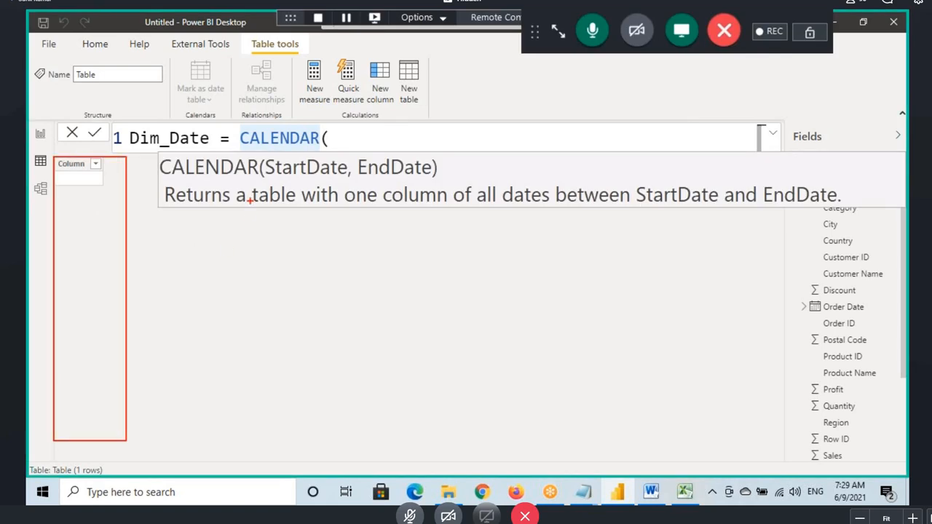
{"action": "left_click_drag", "start_coordinate": [242, 148], "coordinate": [306, 148]}
{"action": "left_click_drag", "start_coordinate": [277, 181], "coordinate": [408, 175]}
{"action": "left_click_drag", "start_coordinate": [276, 176], "coordinate": [411, 181]}
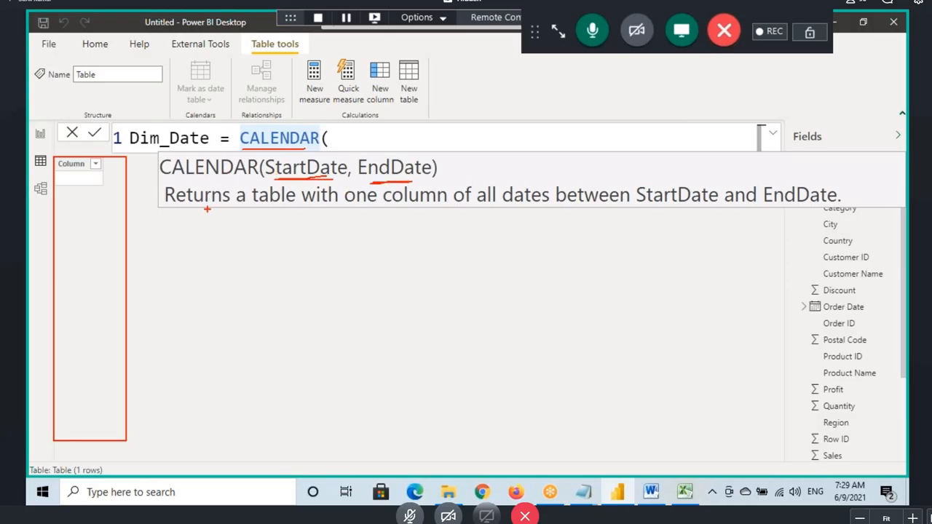
{"action": "left_click_drag", "start_coordinate": [278, 178], "coordinate": [313, 177]}
{"action": "left_click_drag", "start_coordinate": [369, 174], "coordinate": [413, 178]}
{"action": "left_click_drag", "start_coordinate": [174, 179], "coordinate": [138, 232]}
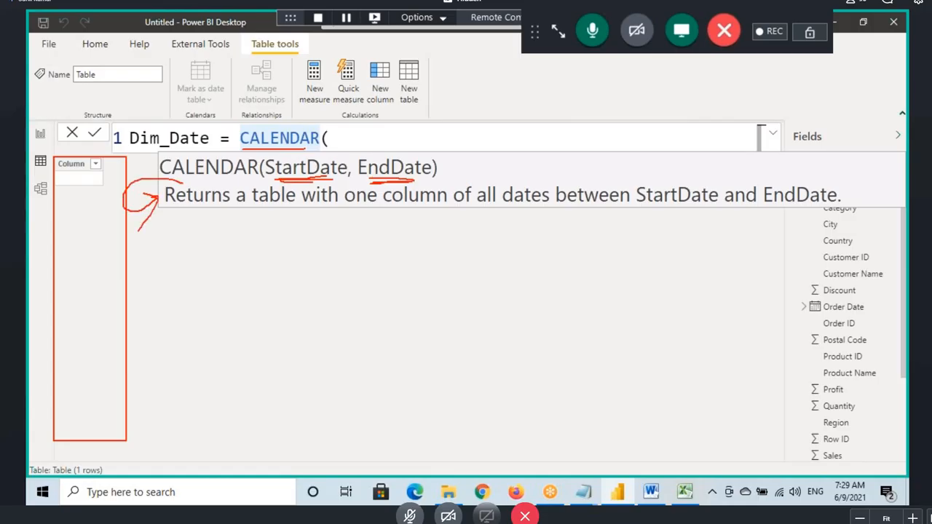
Circle the Dim_Date name and underline table, column, dates, between StartDate and EndDate in the CALENDAR description.
{"action": "left_click_drag", "start_coordinate": [262, 208], "coordinate": [294, 207]}
{"action": "left_click_drag", "start_coordinate": [248, 190], "coordinate": [241, 198]}
{"action": "mouse_move", "coordinate": [133, 149]}
{"action": "left_mouse_down"}
{"action": "mouse_move", "coordinate": [191, 150]}
{"action": "mouse_move", "coordinate": [136, 130]}
{"action": "left_mouse_up"}
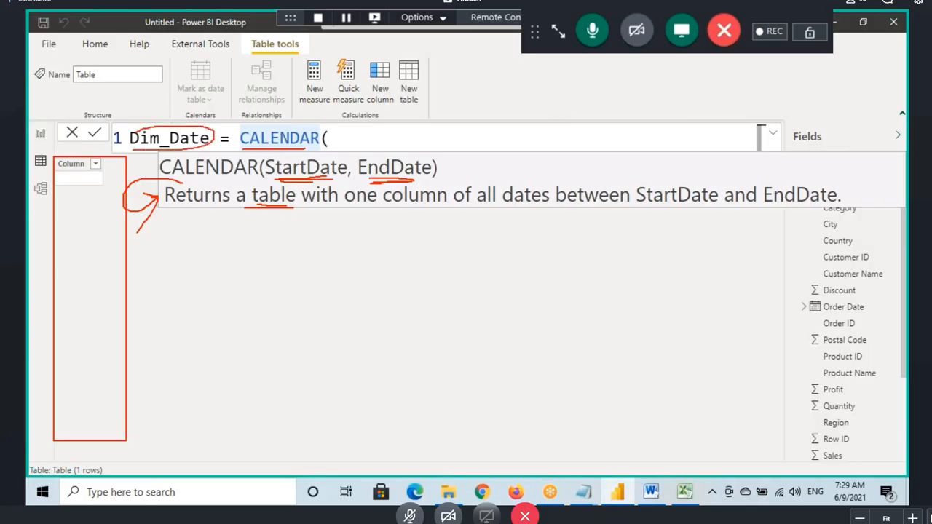
{"action": "left_click_drag", "start_coordinate": [402, 208], "coordinate": [443, 208]}
{"action": "left_click_drag", "start_coordinate": [525, 210], "coordinate": [572, 210]}
{"action": "left_click_drag", "start_coordinate": [592, 210], "coordinate": [679, 211]}
{"action": "left_click_drag", "start_coordinate": [740, 207], "coordinate": [811, 206]}
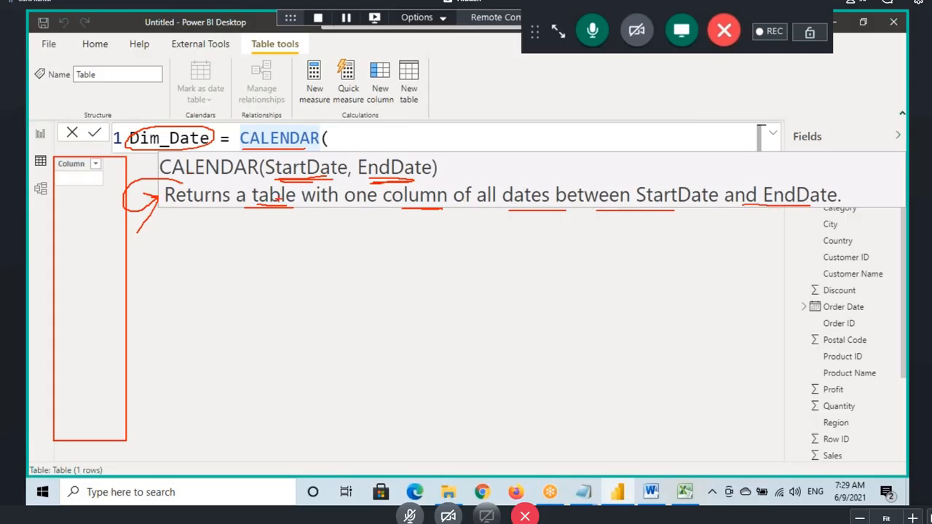
Mark table, one column, dates and StartDate in the CALENDAR description and both arguments in red, and clear the annotations.
{"action": "left_click_drag", "start_coordinate": [281, 187], "coordinate": [251, 208]}
{"action": "mouse_move", "coordinate": [348, 188]}
{"action": "left_mouse_down"}
{"action": "mouse_move", "coordinate": [342, 210]}
{"action": "mouse_move", "coordinate": [402, 209]}
{"action": "mouse_move", "coordinate": [389, 184]}
{"action": "mouse_move", "coordinate": [344, 184]}
{"action": "left_mouse_up"}
{"action": "left_click_drag", "start_coordinate": [382, 211], "coordinate": [384, 264]}
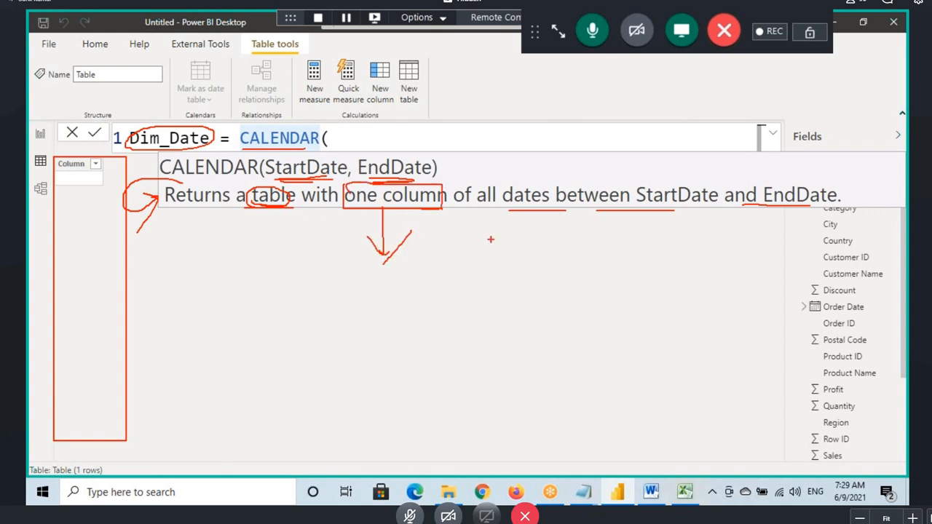
{"action": "mouse_move", "coordinate": [516, 210]}
{"action": "left_mouse_down"}
{"action": "mouse_move", "coordinate": [555, 210]}
{"action": "mouse_move", "coordinate": [503, 210]}
{"action": "left_mouse_up"}
{"action": "mouse_move", "coordinate": [665, 204]}
{"action": "left_mouse_down"}
{"action": "mouse_move", "coordinate": [654, 183]}
{"action": "mouse_move", "coordinate": [728, 201]}
{"action": "left_mouse_up"}
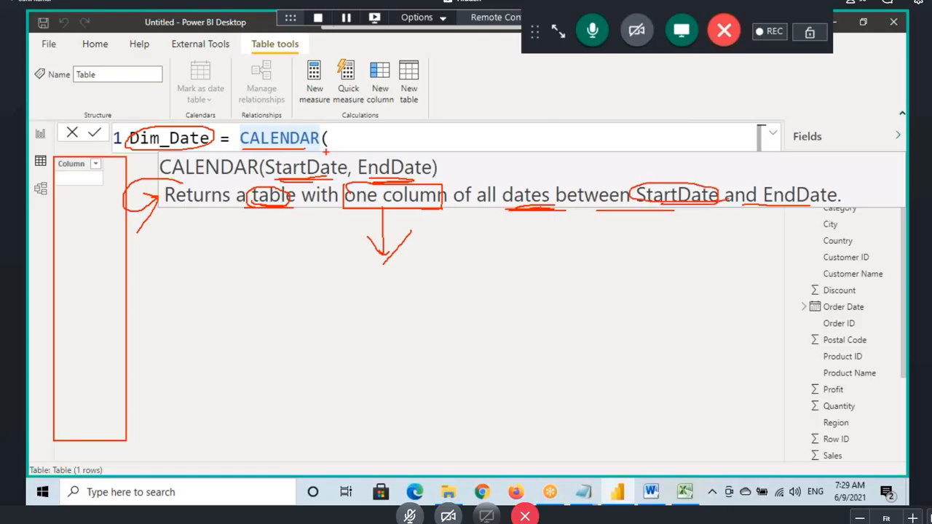
{"action": "left_click_drag", "start_coordinate": [423, 133], "coordinate": [402, 154]}
{"action": "mouse_move", "coordinate": [272, 235]}
{"action": "left_mouse_down"}
{"action": "mouse_move", "coordinate": [293, 235]}
{"action": "mouse_move", "coordinate": [307, 255]}
{"action": "left_mouse_up"}
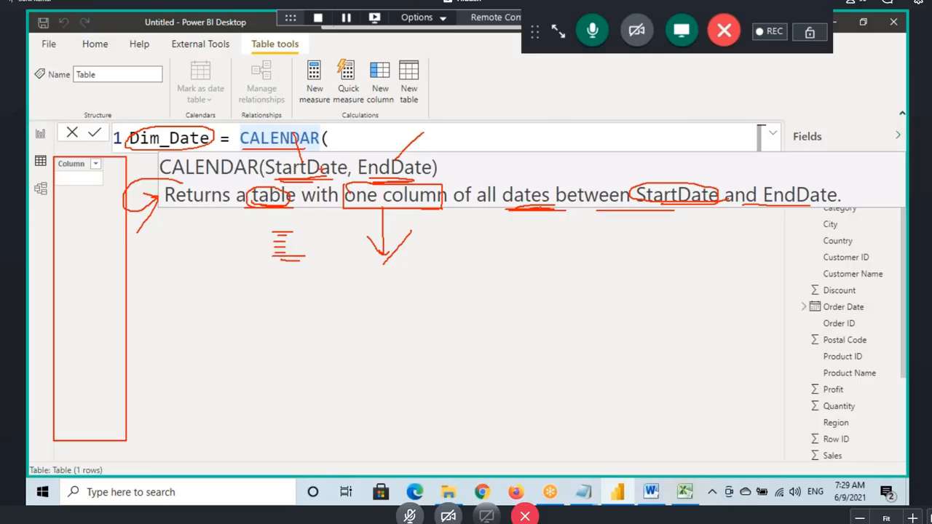
{"action": "key", "text": "Escape"}
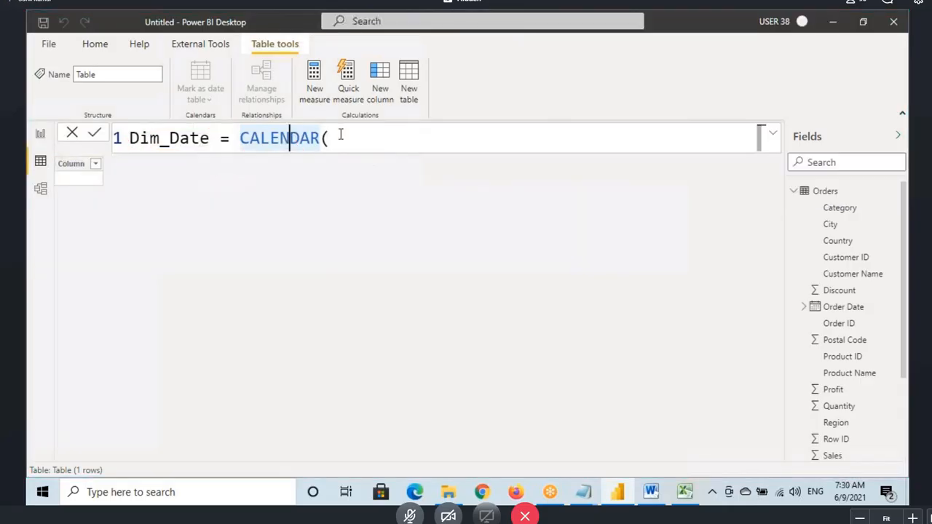
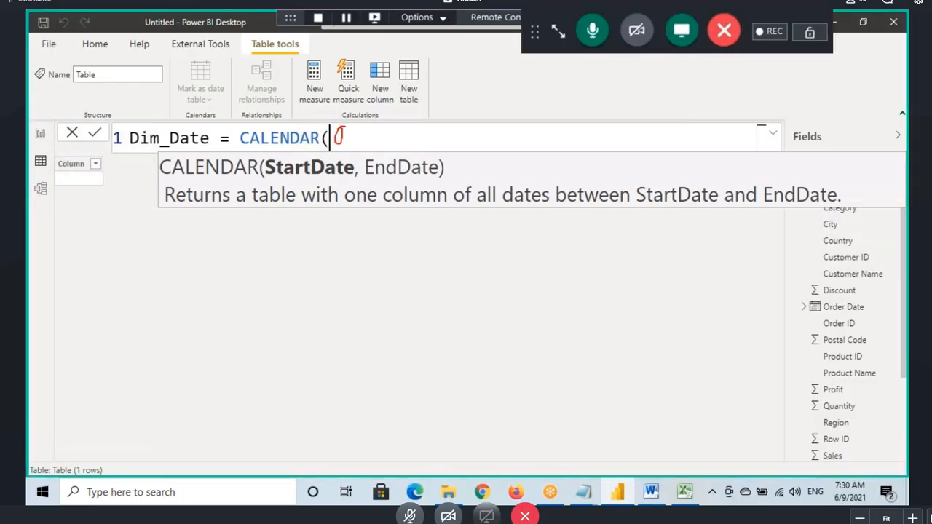
Handwrite 01 Jan 2014 after the CALENDAR opening parenthesis and draw arrows linking the StartDate argument to it.
{"action": "mouse_move", "coordinate": [354, 133]}
{"action": "left_mouse_down"}
{"action": "mouse_move", "coordinate": [370, 156]}
{"action": "mouse_move", "coordinate": [394, 140]}
{"action": "mouse_move", "coordinate": [428, 153]}
{"action": "mouse_move", "coordinate": [473, 135]}
{"action": "mouse_move", "coordinate": [474, 161]}
{"action": "left_mouse_up"}
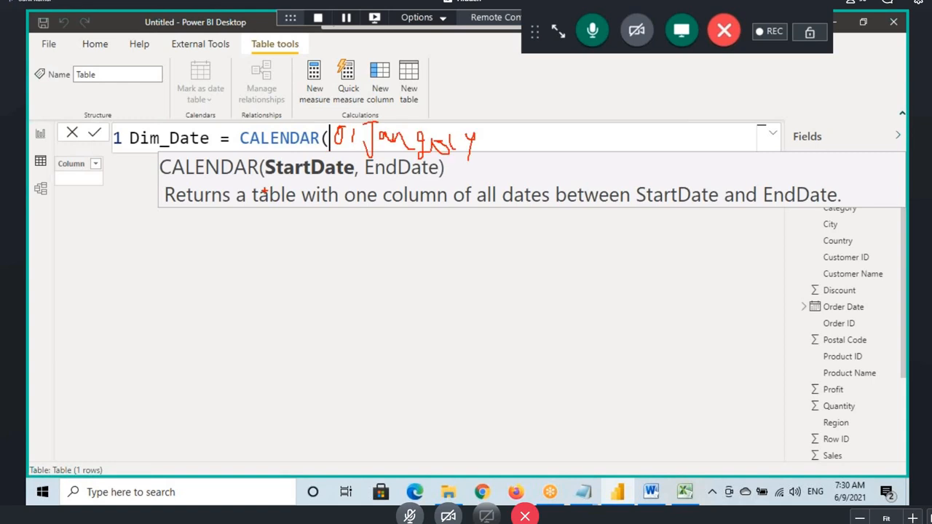
{"action": "mouse_move", "coordinate": [273, 181]}
{"action": "left_mouse_down"}
{"action": "mouse_move", "coordinate": [307, 176]}
{"action": "mouse_move", "coordinate": [311, 230]}
{"action": "mouse_move", "coordinate": [313, 204]}
{"action": "mouse_move", "coordinate": [337, 194]}
{"action": "mouse_move", "coordinate": [342, 80]}
{"action": "mouse_move", "coordinate": [363, 116]}
{"action": "left_mouse_up"}
{"action": "left_click_drag", "start_coordinate": [374, 106], "coordinate": [363, 117]}
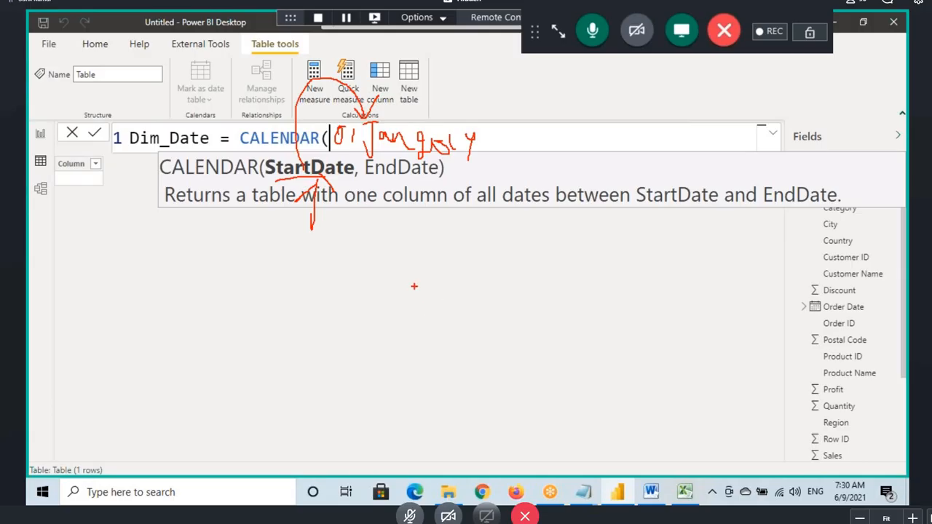
Handwrite the date format DDMMYY twice below the CALENDAR description, circling and underlining it and pointing arrows at it.
{"action": "mouse_move", "coordinate": [407, 267]}
{"action": "left_mouse_down"}
{"action": "mouse_move", "coordinate": [406, 278]}
{"action": "mouse_move", "coordinate": [441, 271]}
{"action": "left_mouse_up"}
{"action": "mouse_move", "coordinate": [456, 275]}
{"action": "left_mouse_down"}
{"action": "mouse_move", "coordinate": [459, 262]}
{"action": "mouse_move", "coordinate": [504, 267]}
{"action": "left_mouse_up"}
{"action": "mouse_move", "coordinate": [508, 255]}
{"action": "left_mouse_down"}
{"action": "mouse_move", "coordinate": [536, 258]}
{"action": "mouse_move", "coordinate": [537, 274]}
{"action": "left_mouse_up"}
{"action": "mouse_move", "coordinate": [456, 288]}
{"action": "left_mouse_down"}
{"action": "mouse_move", "coordinate": [423, 300]}
{"action": "mouse_move", "coordinate": [575, 229]}
{"action": "mouse_move", "coordinate": [456, 292]}
{"action": "mouse_move", "coordinate": [453, 340]}
{"action": "left_mouse_up"}
{"action": "left_click_drag", "start_coordinate": [459, 290], "coordinate": [440, 316]}
{"action": "left_click_drag", "start_coordinate": [462, 290], "coordinate": [494, 313]}
{"action": "mouse_move", "coordinate": [246, 339]}
{"action": "left_mouse_down"}
{"action": "mouse_move", "coordinate": [253, 376]}
{"action": "mouse_move", "coordinate": [291, 370]}
{"action": "left_mouse_up"}
{"action": "mouse_move", "coordinate": [231, 391]}
{"action": "left_mouse_down"}
{"action": "mouse_move", "coordinate": [278, 391]}
{"action": "mouse_move", "coordinate": [263, 392]}
{"action": "left_mouse_up"}
{"action": "mouse_move", "coordinate": [297, 371]}
{"action": "left_mouse_down"}
{"action": "mouse_move", "coordinate": [300, 354]}
{"action": "mouse_move", "coordinate": [324, 364]}
{"action": "mouse_move", "coordinate": [333, 348]}
{"action": "mouse_move", "coordinate": [370, 343]}
{"action": "mouse_move", "coordinate": [363, 375]}
{"action": "left_mouse_up"}
{"action": "mouse_move", "coordinate": [379, 344]}
{"action": "left_mouse_down"}
{"action": "mouse_move", "coordinate": [399, 340]}
{"action": "mouse_move", "coordinate": [387, 384]}
{"action": "left_mouse_up"}
{"action": "mouse_move", "coordinate": [307, 309]}
{"action": "left_mouse_down"}
{"action": "mouse_move", "coordinate": [354, 282]}
{"action": "mouse_move", "coordinate": [345, 320]}
{"action": "left_mouse_up"}
{"action": "left_click_drag", "start_coordinate": [181, 393], "coordinate": [217, 353]}
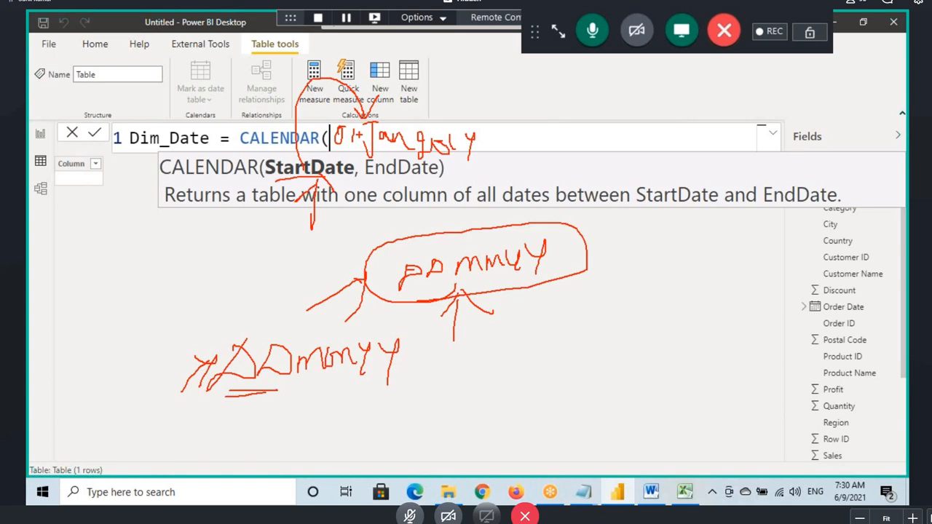
Handwrite DAX on the empty table area and circle the StartDate and EndDate arguments.
{"action": "mouse_move", "coordinate": [567, 327]}
{"action": "left_mouse_down"}
{"action": "mouse_move", "coordinate": [568, 351]}
{"action": "mouse_move", "coordinate": [577, 341]}
{"action": "mouse_move", "coordinate": [549, 368]}
{"action": "left_mouse_up"}
{"action": "left_click_drag", "start_coordinate": [599, 337], "coordinate": [632, 321]}
{"action": "mouse_move", "coordinate": [624, 329]}
{"action": "left_mouse_down"}
{"action": "mouse_move", "coordinate": [648, 296]}
{"action": "mouse_move", "coordinate": [660, 335]}
{"action": "left_mouse_up"}
{"action": "mouse_move", "coordinate": [267, 179]}
{"action": "left_mouse_down"}
{"action": "mouse_move", "coordinate": [315, 181]}
{"action": "mouse_move", "coordinate": [350, 158]}
{"action": "mouse_move", "coordinate": [282, 154]}
{"action": "mouse_move", "coordinate": [270, 179]}
{"action": "left_mouse_up"}
{"action": "mouse_move", "coordinate": [437, 159]}
{"action": "left_mouse_down"}
{"action": "mouse_move", "coordinate": [364, 162]}
{"action": "mouse_move", "coordinate": [432, 189]}
{"action": "mouse_move", "coordinate": [412, 156]}
{"action": "left_mouse_up"}
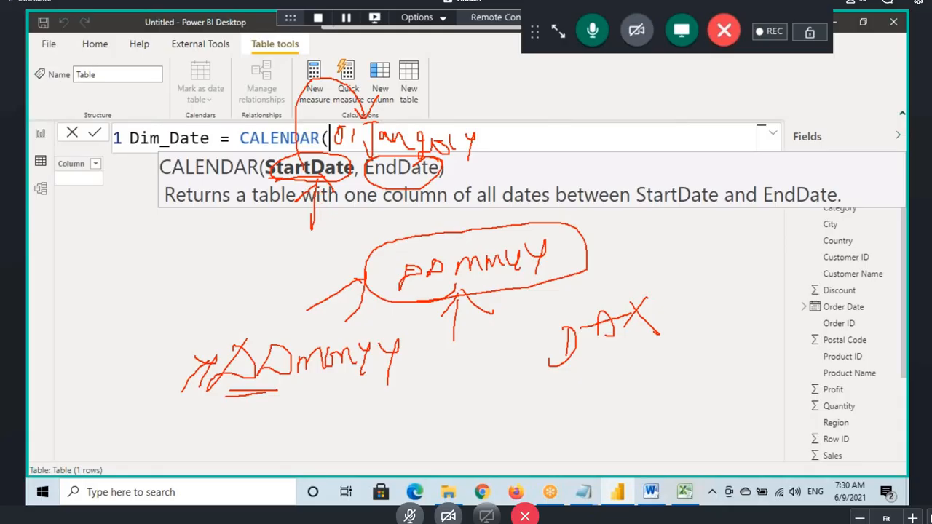
Handwrite the MMDDYY format beside the circled DDMMYY, underline its parts for comparison, and clear the annotations.
{"action": "left_click_drag", "start_coordinate": [409, 288], "coordinate": [434, 286]}
{"action": "mouse_move", "coordinate": [183, 274]}
{"action": "left_mouse_down"}
{"action": "mouse_move", "coordinate": [191, 256]}
{"action": "mouse_move", "coordinate": [226, 273]}
{"action": "left_mouse_up"}
{"action": "mouse_move", "coordinate": [241, 245]}
{"action": "left_mouse_down"}
{"action": "mouse_move", "coordinate": [238, 254]}
{"action": "mouse_move", "coordinate": [261, 243]}
{"action": "left_mouse_up"}
{"action": "mouse_move", "coordinate": [266, 241]}
{"action": "left_mouse_down"}
{"action": "mouse_move", "coordinate": [279, 242]}
{"action": "mouse_move", "coordinate": [293, 271]}
{"action": "left_mouse_up"}
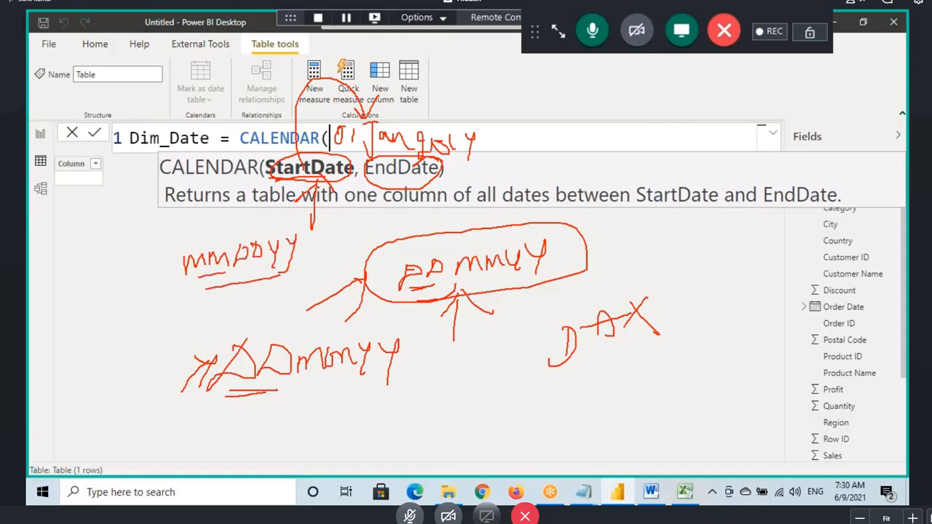
{"action": "left_click_drag", "start_coordinate": [306, 227], "coordinate": [298, 266]}
{"action": "mouse_move", "coordinate": [199, 291]}
{"action": "left_mouse_down"}
{"action": "mouse_move", "coordinate": [138, 343]}
{"action": "mouse_move", "coordinate": [207, 281]}
{"action": "left_mouse_up"}
{"action": "left_click_drag", "start_coordinate": [203, 283], "coordinate": [204, 317]}
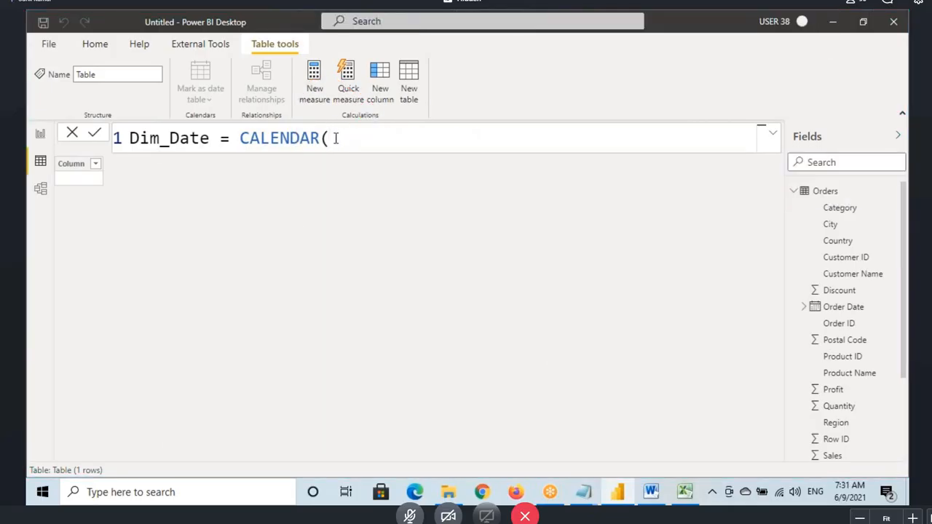
Begin the StartDate argument with the DATE function, underline its Year, Month and Day arguments, and handwrite Date above them.
{"action": "type", "text": "DATE("}
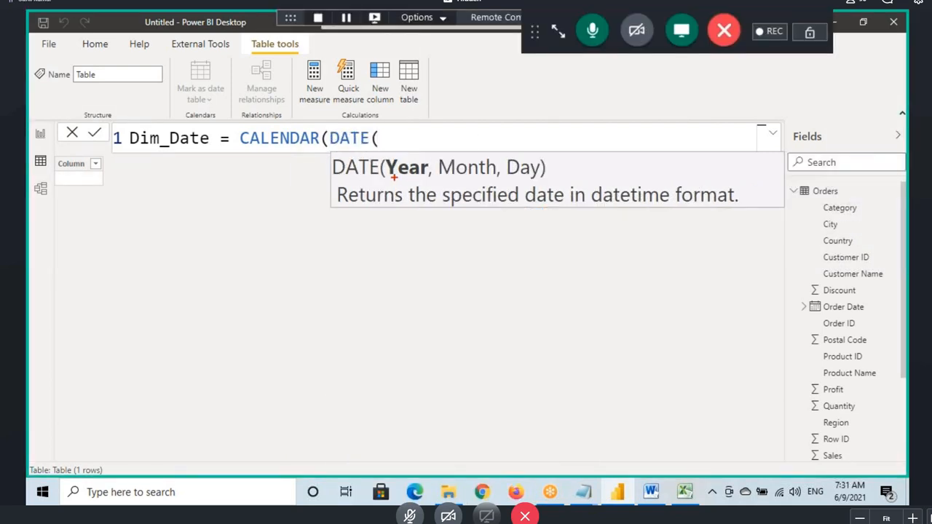
{"action": "left_click_drag", "start_coordinate": [446, 176], "coordinate": [499, 177]}
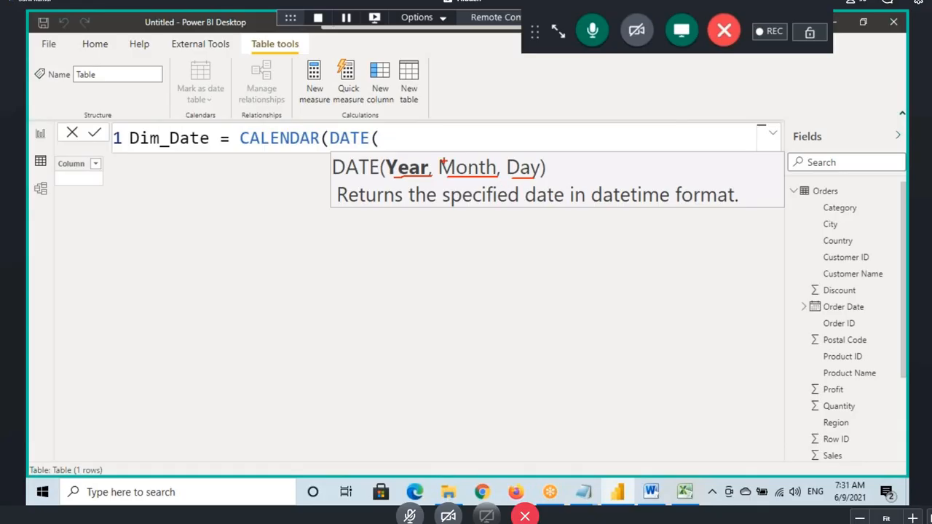
{"action": "mouse_move", "coordinate": [446, 153]}
{"action": "left_mouse_down"}
{"action": "mouse_move", "coordinate": [454, 109]}
{"action": "mouse_move", "coordinate": [465, 118]}
{"action": "mouse_move", "coordinate": [470, 96]}
{"action": "mouse_move", "coordinate": [475, 116]}
{"action": "left_mouse_up"}
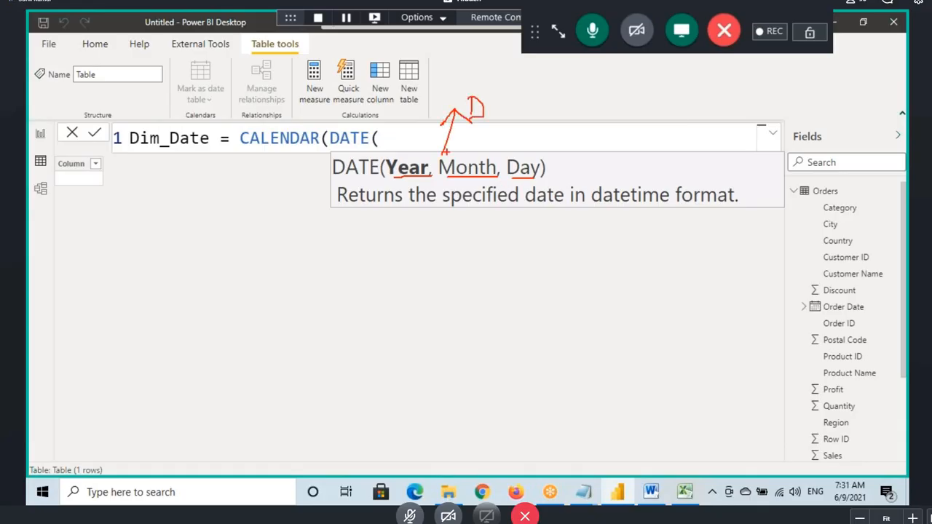
{"action": "left_click_drag", "start_coordinate": [399, 177], "coordinate": [439, 179]}
{"action": "left_click_drag", "start_coordinate": [353, 176], "coordinate": [393, 178]}
{"action": "mouse_move", "coordinate": [500, 110]}
{"action": "left_mouse_down"}
{"action": "mouse_move", "coordinate": [510, 87]}
{"action": "mouse_move", "coordinate": [527, 102]}
{"action": "mouse_move", "coordinate": [539, 91]}
{"action": "left_mouse_up"}
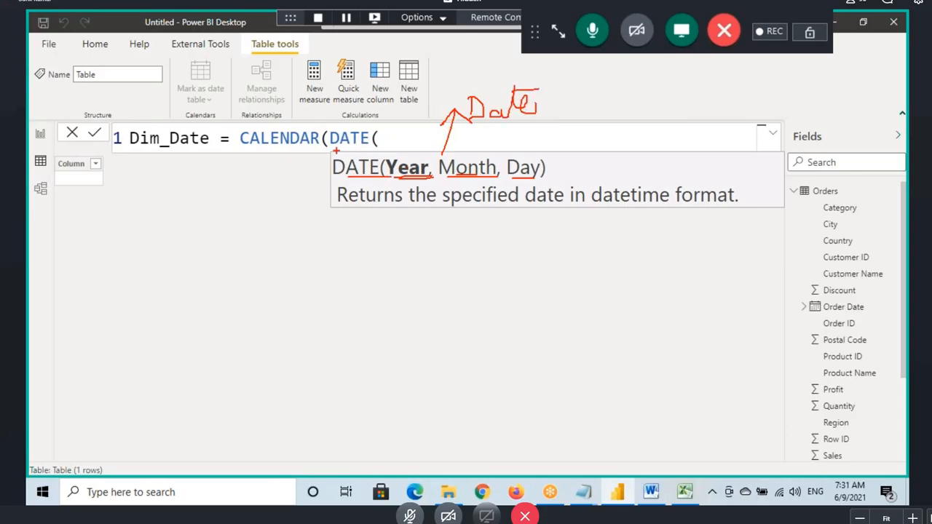
Draw arrows from the DATE arguments Year, Month and Day to handwritten values 2014, 1 and 1.
{"action": "left_click_drag", "start_coordinate": [221, 249], "coordinate": [295, 268]}
{"action": "mouse_move", "coordinate": [395, 203]}
{"action": "left_mouse_down"}
{"action": "mouse_move", "coordinate": [405, 232]}
{"action": "mouse_move", "coordinate": [386, 249]}
{"action": "mouse_move", "coordinate": [415, 255]}
{"action": "left_mouse_up"}
{"action": "left_click_drag", "start_coordinate": [469, 175], "coordinate": [469, 216]}
{"action": "mouse_move", "coordinate": [455, 203]}
{"action": "left_mouse_down"}
{"action": "mouse_move", "coordinate": [470, 213]}
{"action": "mouse_move", "coordinate": [484, 199]}
{"action": "left_mouse_up"}
{"action": "mouse_move", "coordinate": [472, 216]}
{"action": "left_mouse_down"}
{"action": "mouse_move", "coordinate": [472, 261]}
{"action": "mouse_move", "coordinate": [488, 259]}
{"action": "mouse_move", "coordinate": [455, 249]}
{"action": "left_mouse_up"}
{"action": "mouse_move", "coordinate": [523, 188]}
{"action": "left_mouse_down"}
{"action": "mouse_move", "coordinate": [532, 222]}
{"action": "mouse_move", "coordinate": [550, 207]}
{"action": "left_mouse_up"}
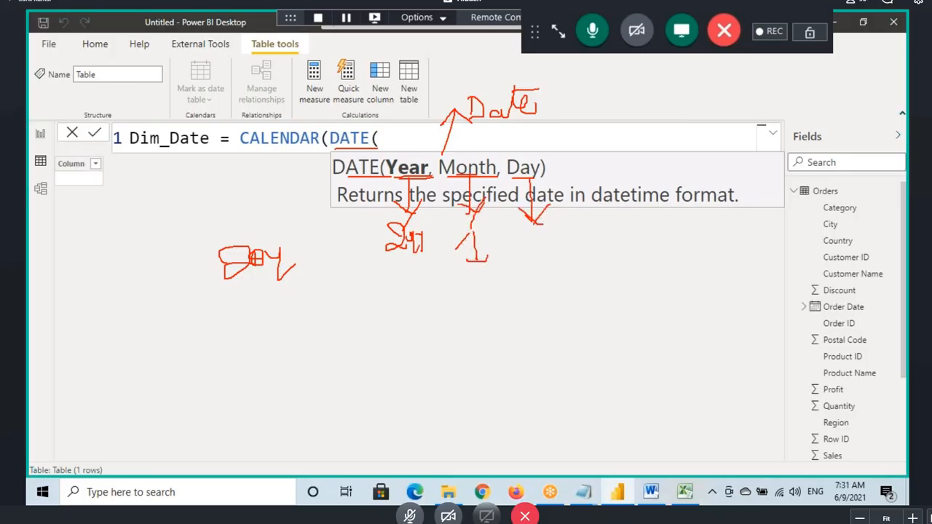
{"action": "mouse_move", "coordinate": [542, 243]}
{"action": "left_mouse_down"}
{"action": "mouse_move", "coordinate": [542, 268]}
{"action": "mouse_move", "coordinate": [556, 274]}
{"action": "left_mouse_up"}
{"action": "left_click_drag", "start_coordinate": [544, 246], "coordinate": [517, 263]}
Circle the handwritten values and the DATE function, handwrite 01 Jan 2014 in the expression, and clear the annotations.
{"action": "mouse_move", "coordinate": [435, 252]}
{"action": "left_mouse_down"}
{"action": "mouse_move", "coordinate": [389, 284]}
{"action": "mouse_move", "coordinate": [408, 217]}
{"action": "left_mouse_up"}
{"action": "mouse_move", "coordinate": [353, 179]}
{"action": "left_mouse_down"}
{"action": "mouse_move", "coordinate": [378, 162]}
{"action": "mouse_move", "coordinate": [365, 180]}
{"action": "left_mouse_up"}
{"action": "mouse_move", "coordinate": [395, 146]}
{"action": "left_mouse_down"}
{"action": "mouse_move", "coordinate": [398, 133]}
{"action": "mouse_move", "coordinate": [415, 149]}
{"action": "mouse_move", "coordinate": [461, 130]}
{"action": "left_mouse_up"}
{"action": "mouse_move", "coordinate": [459, 128]}
{"action": "left_mouse_down"}
{"action": "mouse_move", "coordinate": [463, 148]}
{"action": "mouse_move", "coordinate": [485, 121]}
{"action": "mouse_move", "coordinate": [495, 139]}
{"action": "left_mouse_up"}
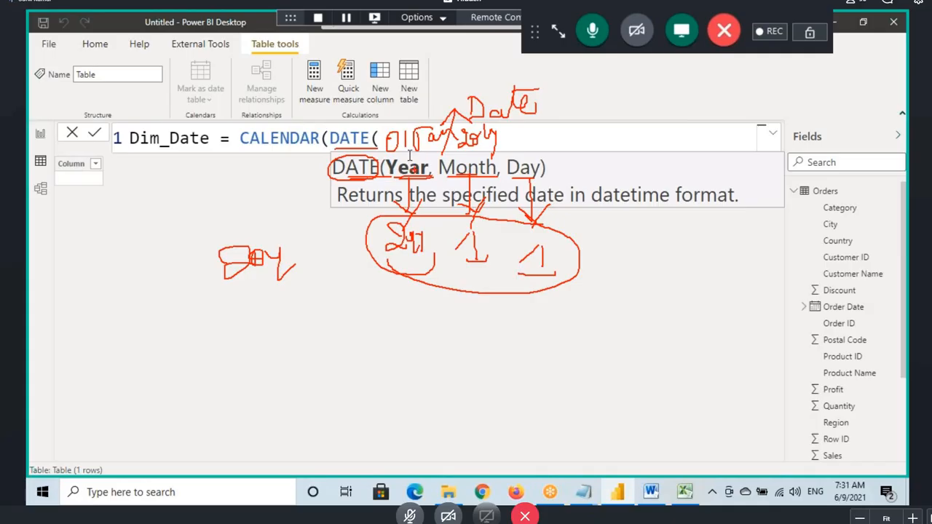
{"action": "key", "text": "Escape"}
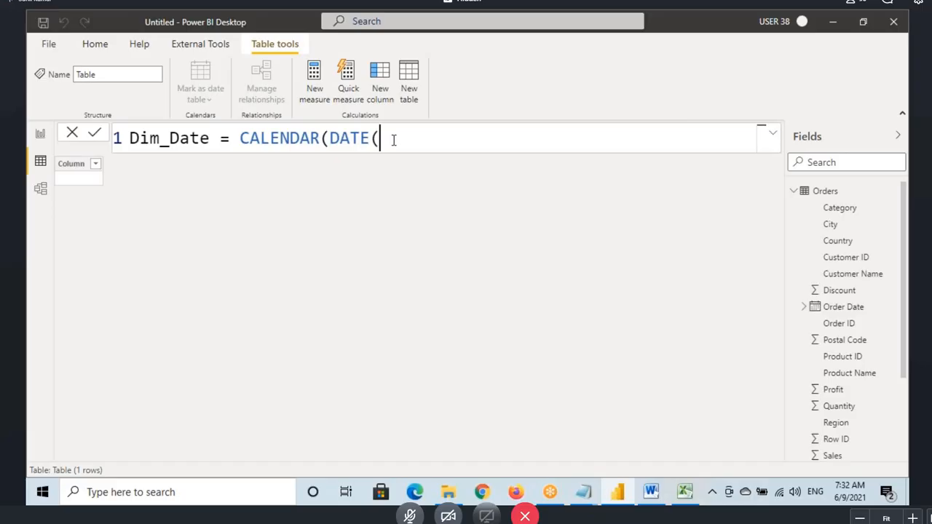
Complete CALENDAR's start date as DATE(2014,01,01) and add the comma that separates it from the end date.
{"action": "left_click", "coordinate": [393, 140]}
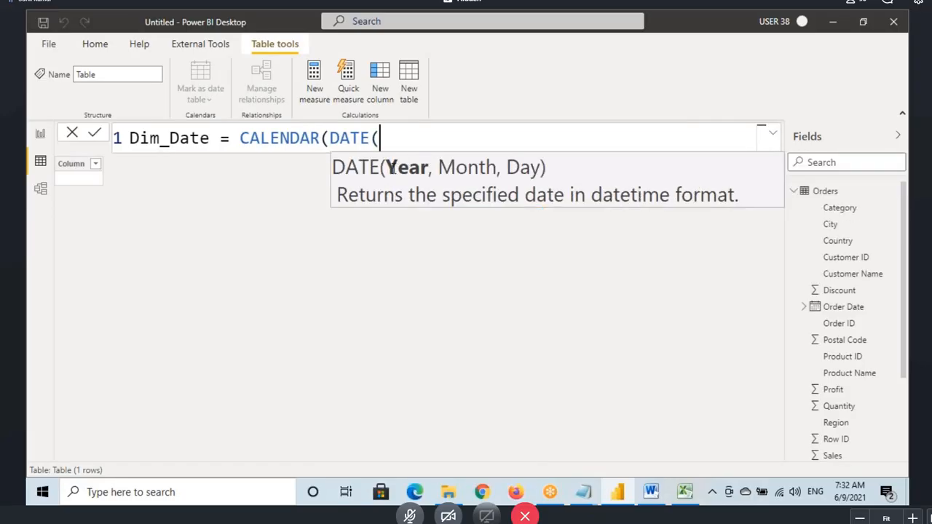
{"action": "type", "text": "2014,01"}
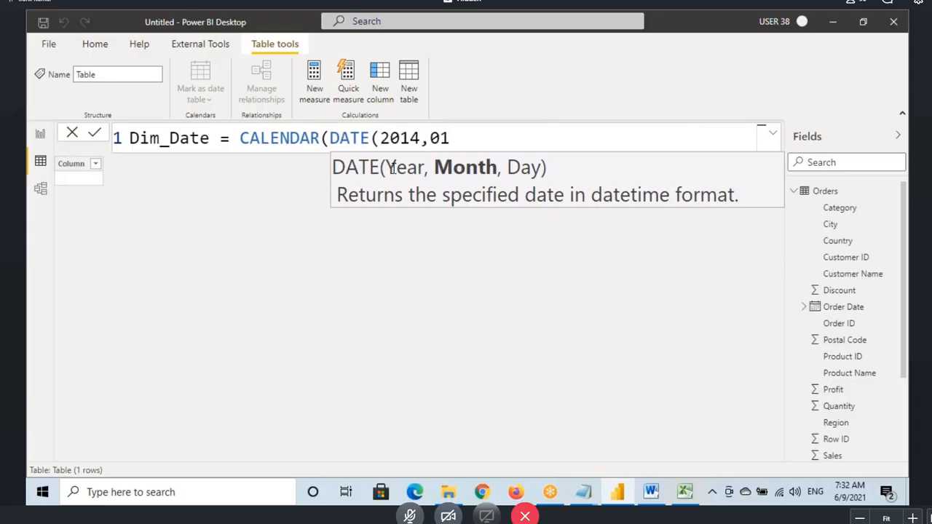
{"action": "type", "text": ",01"}
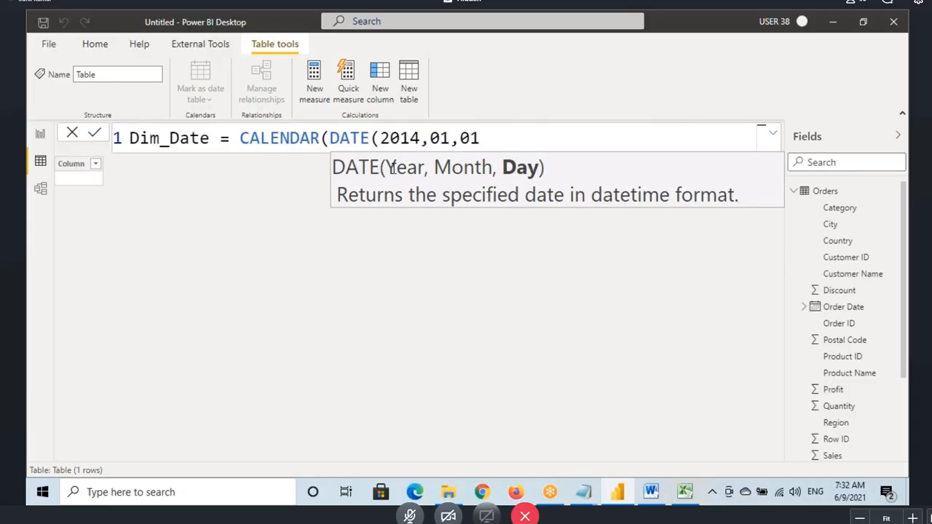
{"action": "type", "text": ")"}
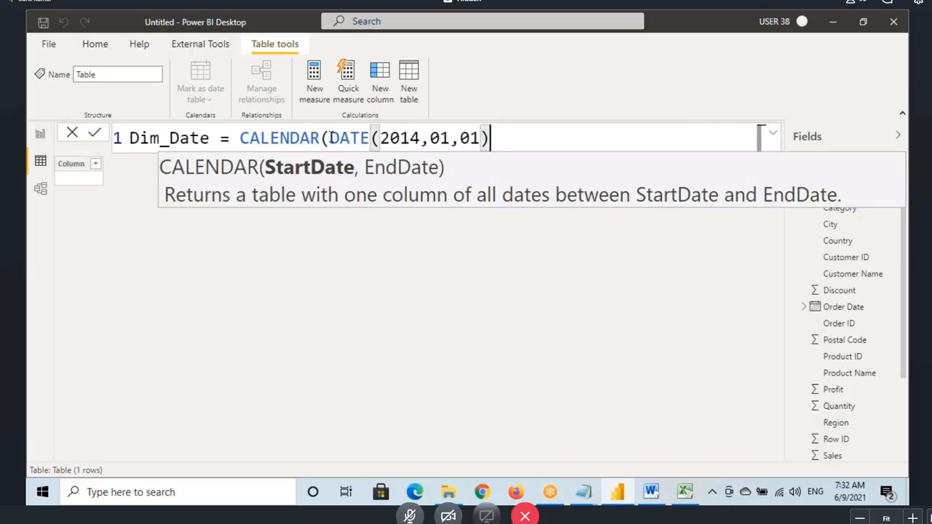
{"action": "left_click_drag", "start_coordinate": [330, 140], "coordinate": [490, 138]}
{"action": "left_click_drag", "start_coordinate": [330, 139], "coordinate": [495, 138]}
{"action": "left_click", "coordinate": [503, 138]}
{"action": "type", "text": ","}
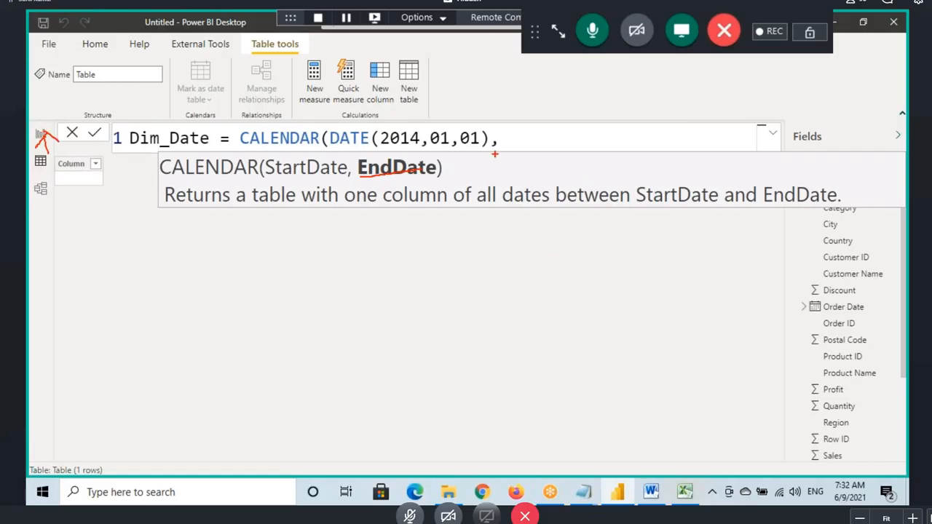
Handwrite and underline an example end year after the start date, annotate above it, and clear the annotations.
{"action": "mouse_move", "coordinate": [520, 121]}
{"action": "left_mouse_down"}
{"action": "mouse_move", "coordinate": [520, 144]}
{"action": "mouse_move", "coordinate": [551, 144]}
{"action": "mouse_move", "coordinate": [583, 115]}
{"action": "left_mouse_up"}
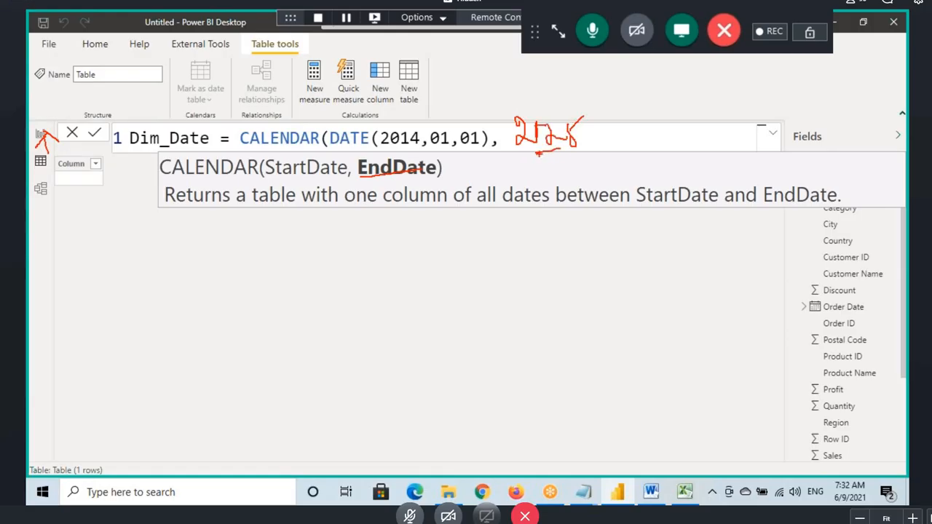
{"action": "left_click_drag", "start_coordinate": [537, 152], "coordinate": [575, 146]}
{"action": "left_click_drag", "start_coordinate": [510, 75], "coordinate": [510, 102]}
{"action": "mouse_move", "coordinate": [538, 68]}
{"action": "left_mouse_down"}
{"action": "mouse_move", "coordinate": [575, 87]}
{"action": "mouse_move", "coordinate": [620, 65]}
{"action": "mouse_move", "coordinate": [620, 96]}
{"action": "mouse_move", "coordinate": [626, 62]}
{"action": "mouse_move", "coordinate": [619, 113]}
{"action": "left_mouse_up"}
{"action": "mouse_move", "coordinate": [599, 61]}
{"action": "left_mouse_down"}
{"action": "mouse_move", "coordinate": [604, 106]}
{"action": "mouse_move", "coordinate": [669, 99]}
{"action": "left_mouse_up"}
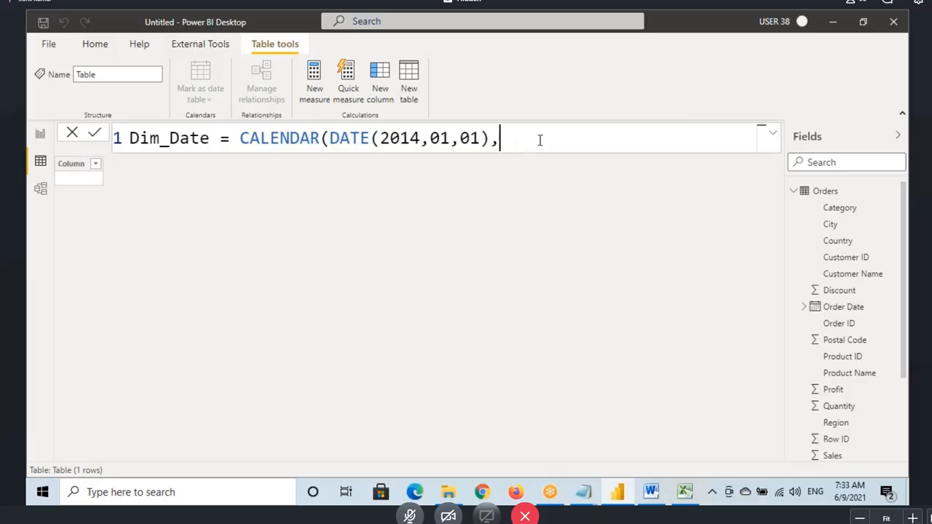
Enter DATE(2025,12,31) as CALENDAR's end date and add the closing parenthesis of the Dim_Date expression.
{"action": "type", "text": "date"}
{"action": "key", "text": "Tab"}
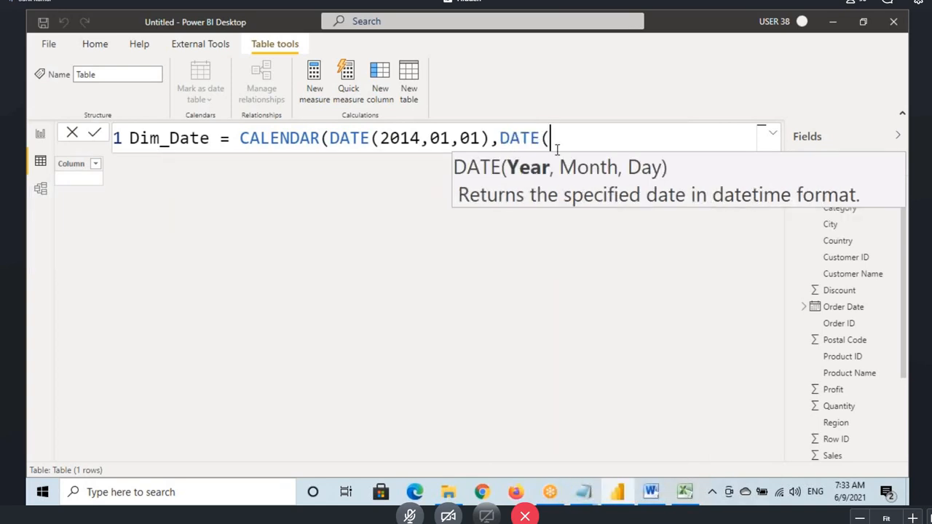
{"action": "type", "text": "2025,12"}
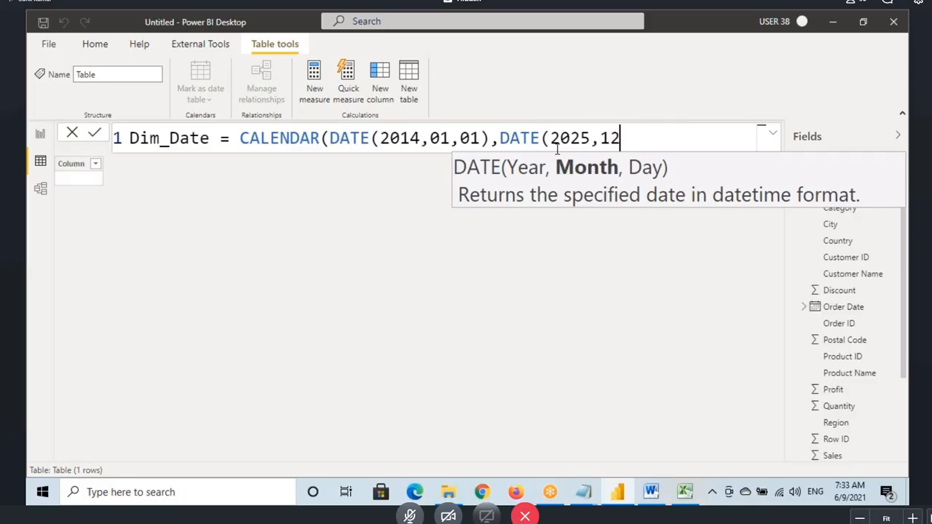
{"action": "type", "text": ","}
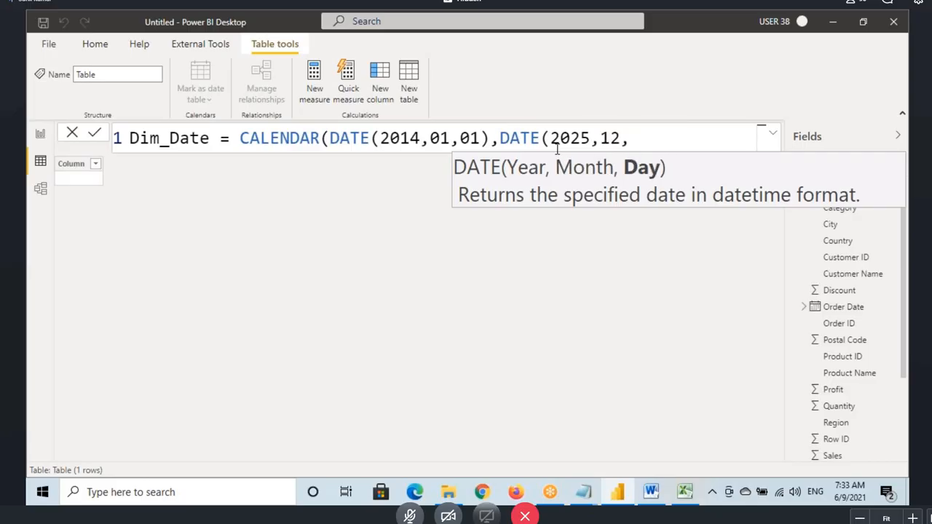
{"action": "type", "text": "31)"}
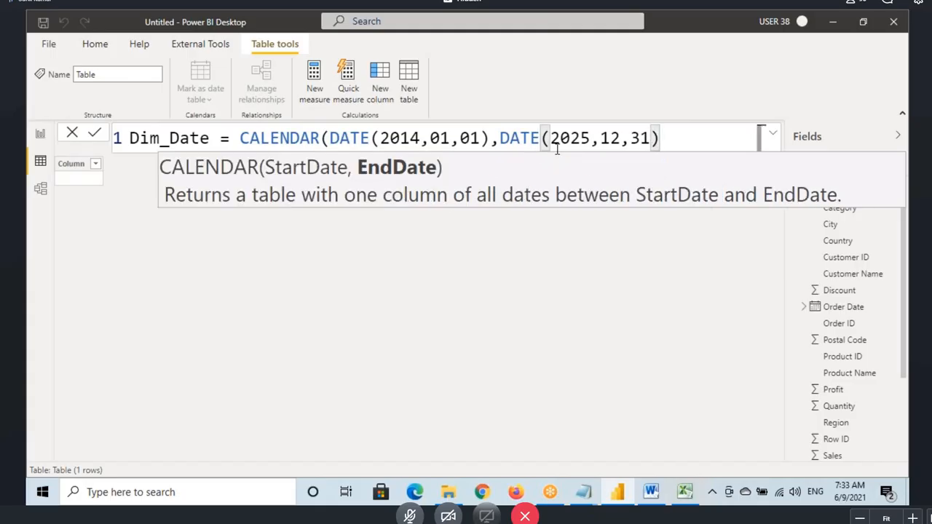
{"action": "left_click_drag", "start_coordinate": [503, 138], "coordinate": [653, 138]}
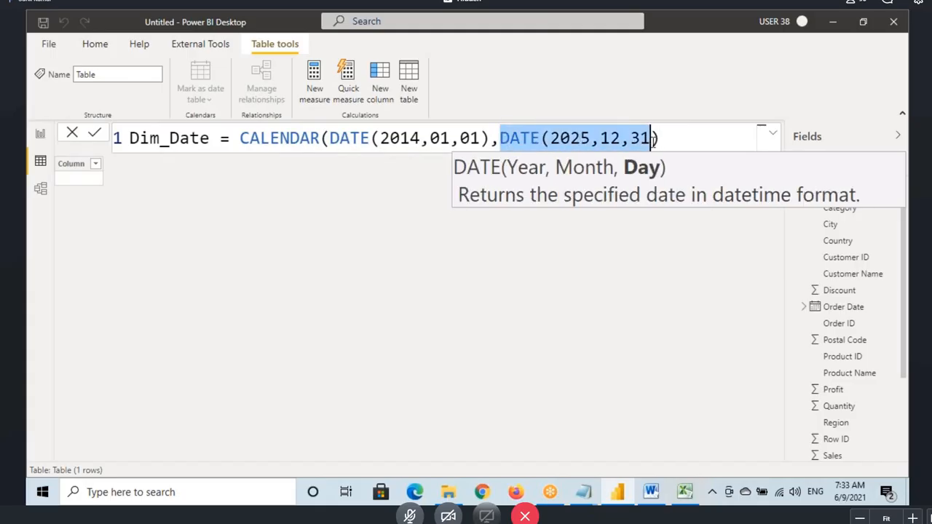
{"action": "left_click", "coordinate": [660, 138]}
{"action": "left_click", "coordinate": [610, 139]}
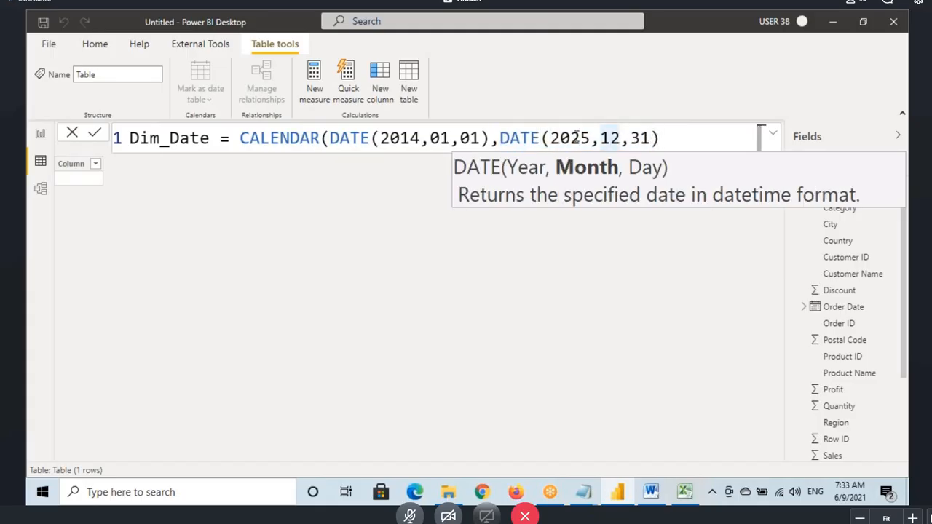
{"action": "left_click", "coordinate": [577, 138]}
{"action": "left_click", "coordinate": [661, 137]}
{"action": "type", "text": ")"}
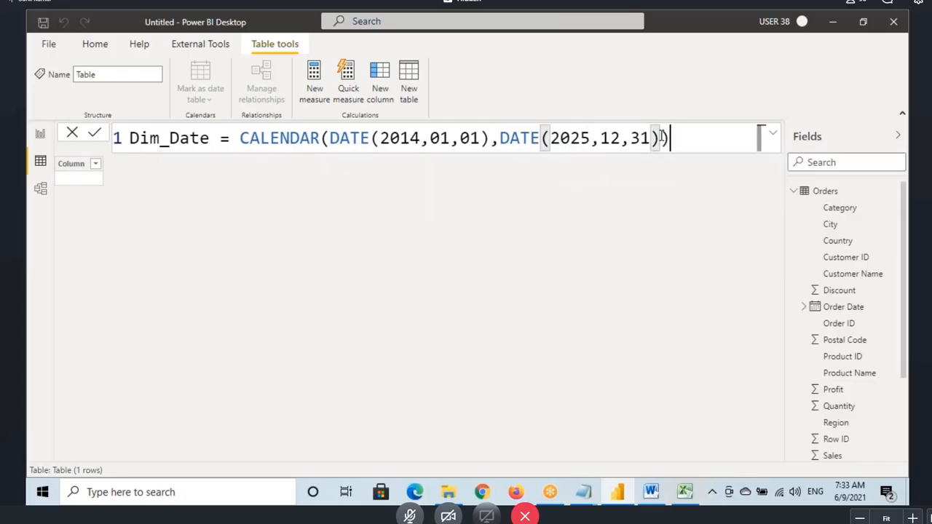
Review the finished expression by highlighting the Dim_Date name, the CALENDAR function and the first DATE function.
{"action": "left_click", "coordinate": [257, 131]}
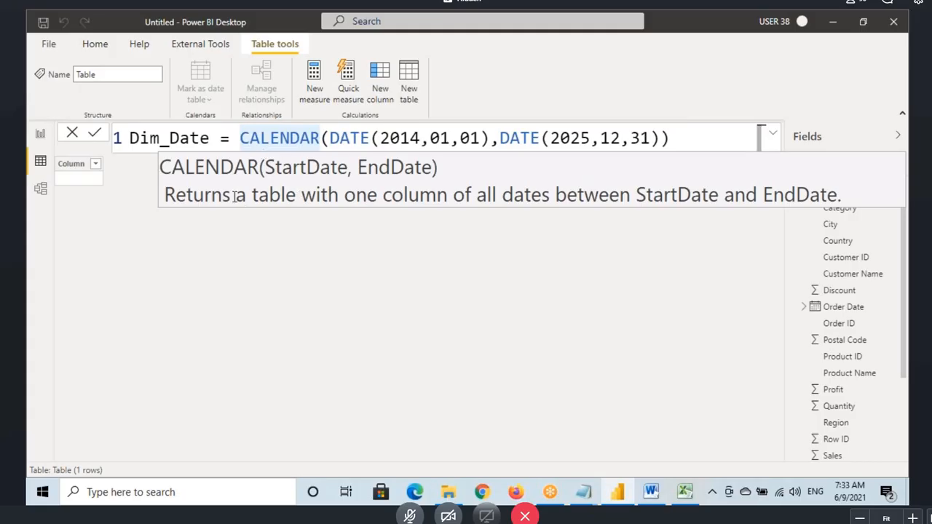
{"action": "left_click_drag", "start_coordinate": [140, 142], "coordinate": [180, 143]}
{"action": "left_click", "coordinate": [288, 138]}
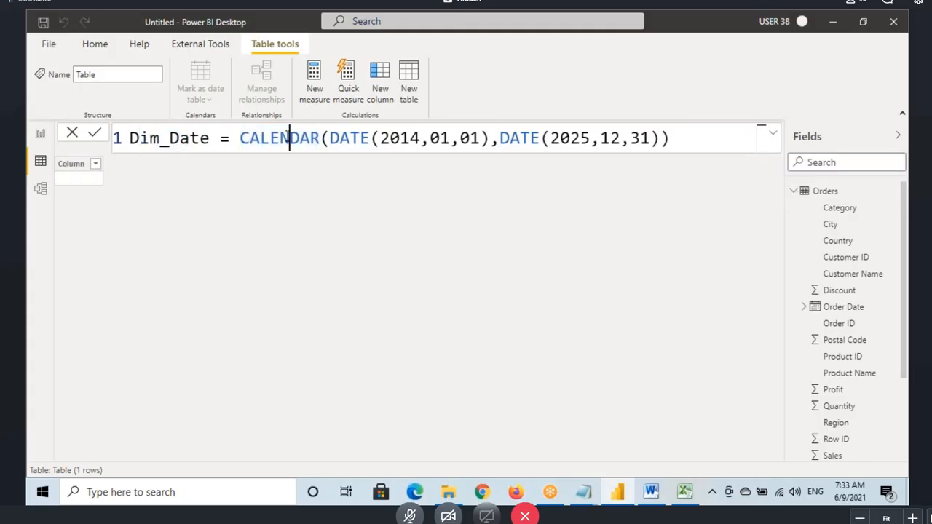
{"action": "left_click", "coordinate": [338, 138]}
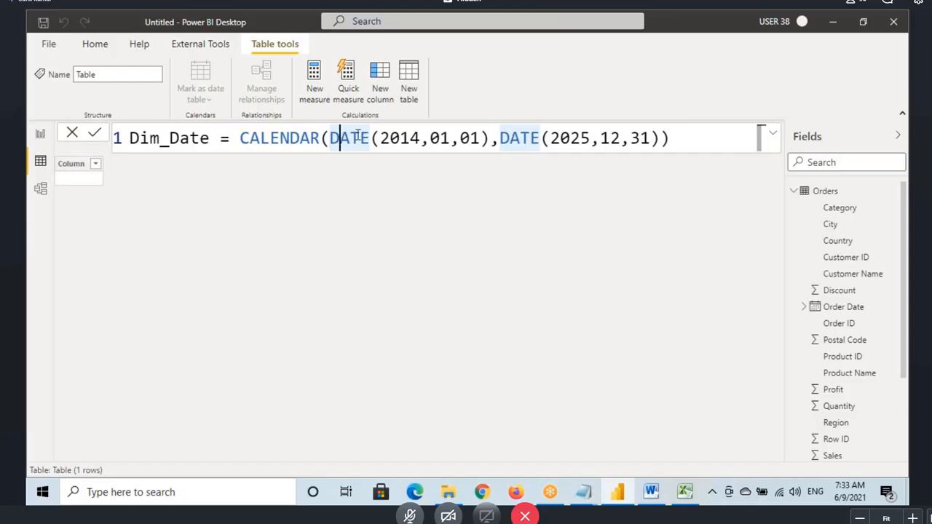
Highlight the arguments of both DATE functions in the expression and commit it to create the Dim_Date table.
{"action": "left_click_drag", "start_coordinate": [379, 138], "coordinate": [485, 138]}
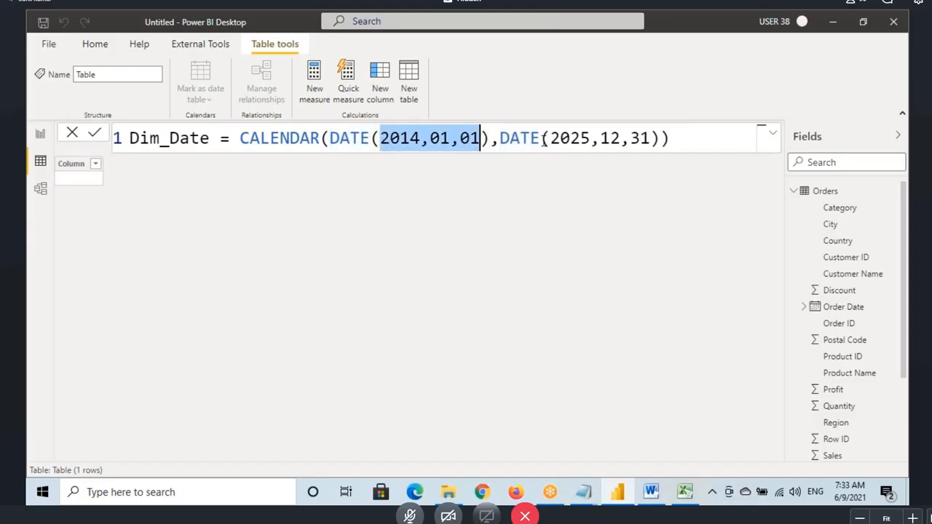
{"action": "left_click_drag", "start_coordinate": [550, 138], "coordinate": [632, 139]}
{"action": "left_click", "coordinate": [705, 134]}
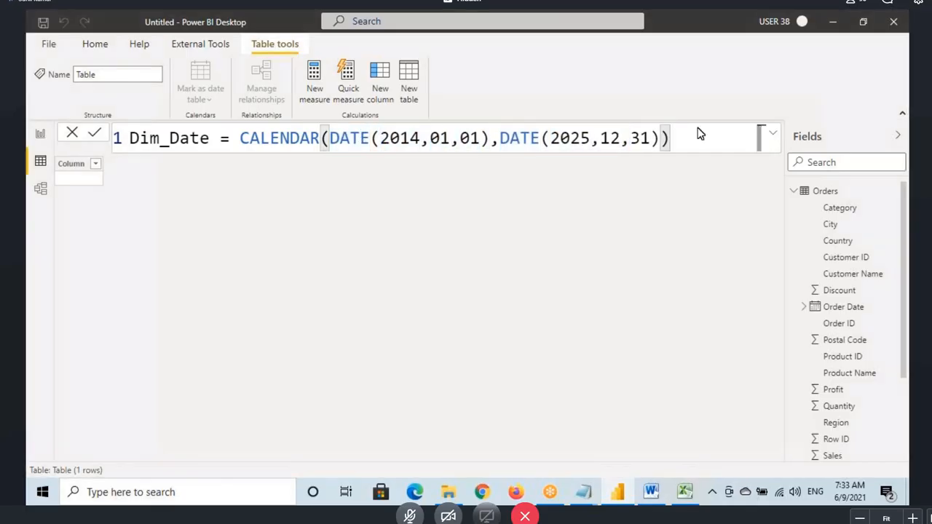
{"action": "key", "text": "Return"}
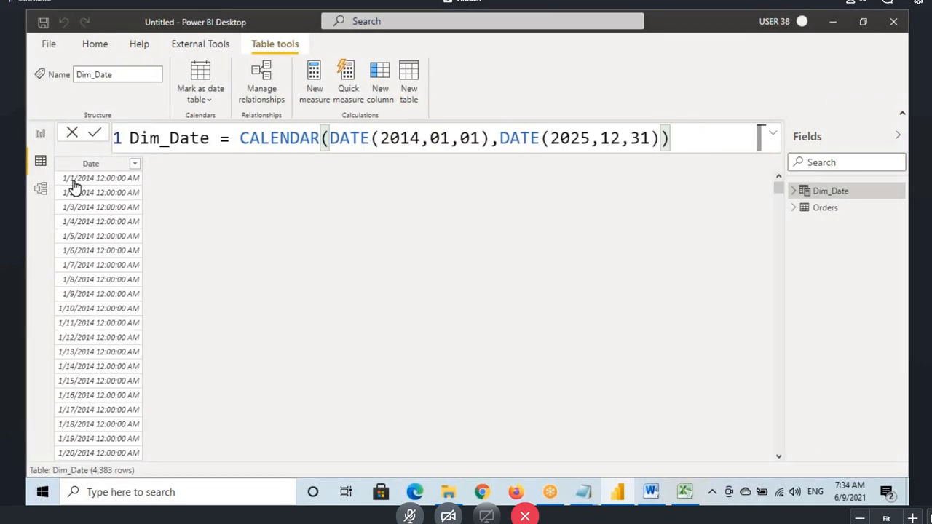
Examine the Date column's first and last rows against the CALENDAR start and end dates, marking them with temporary annotations, and clear the annotations.
{"action": "left_click", "coordinate": [92, 166]}
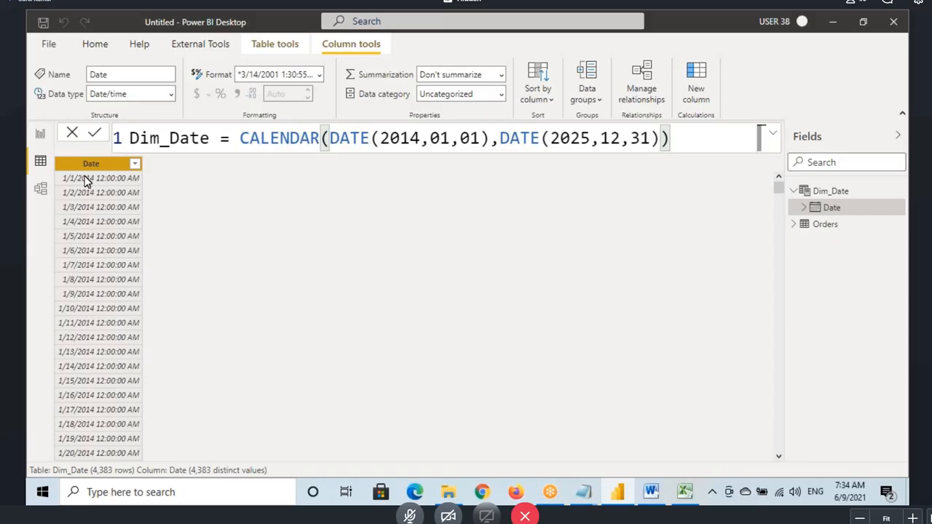
{"action": "mouse_move", "coordinate": [80, 181]}
{"action": "left_mouse_down"}
{"action": "mouse_move", "coordinate": [131, 181]}
{"action": "mouse_move", "coordinate": [91, 173]}
{"action": "left_mouse_up"}
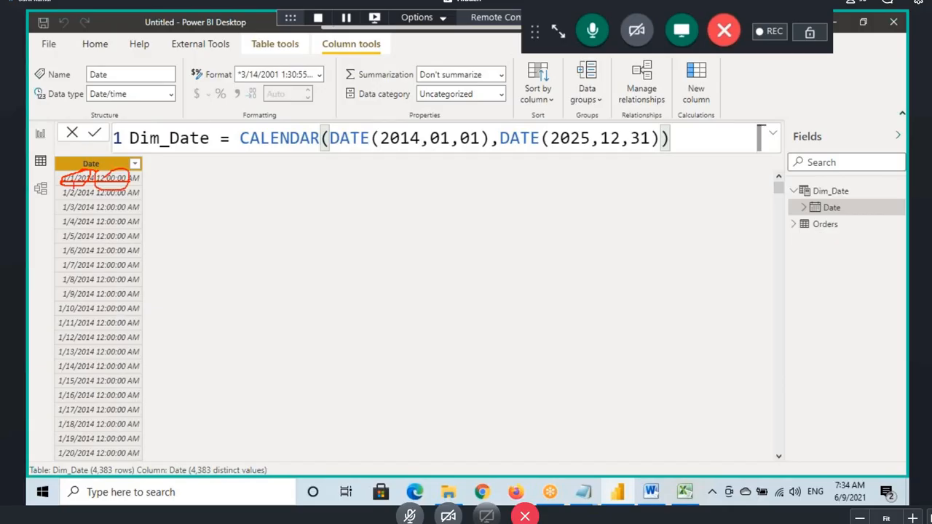
{"action": "mouse_move", "coordinate": [70, 183]}
{"action": "left_mouse_down"}
{"action": "mouse_move", "coordinate": [77, 207]}
{"action": "mouse_move", "coordinate": [95, 164]}
{"action": "left_mouse_up"}
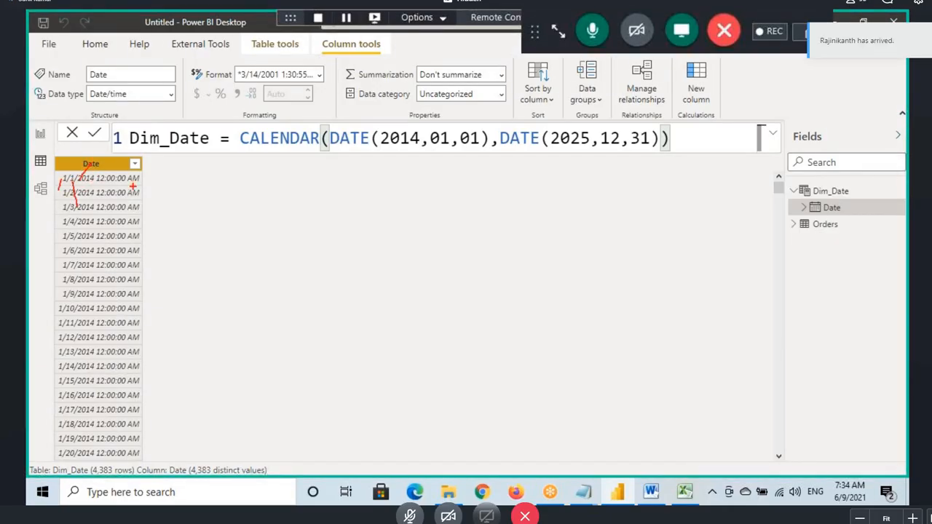
{"action": "left_click_drag", "start_coordinate": [778, 187], "coordinate": [809, 470]}
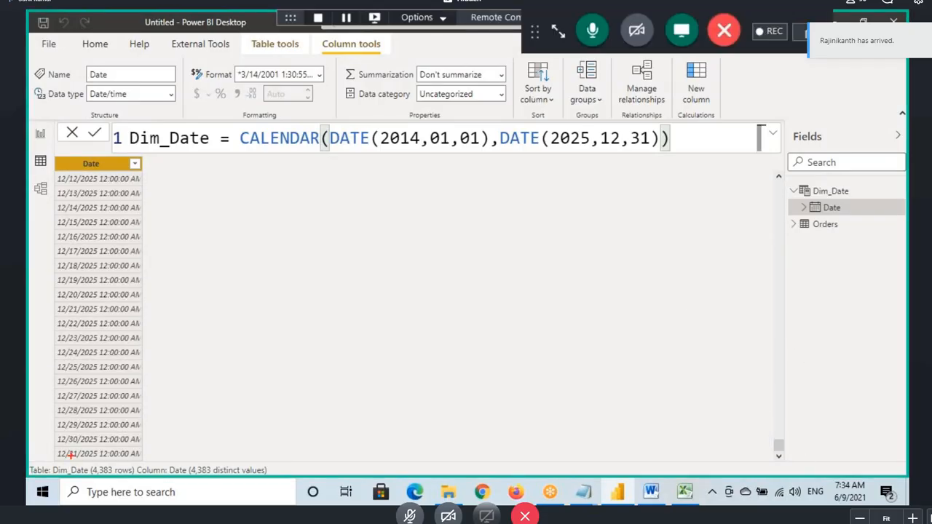
{"action": "left_click_drag", "start_coordinate": [44, 475], "coordinate": [71, 459]}
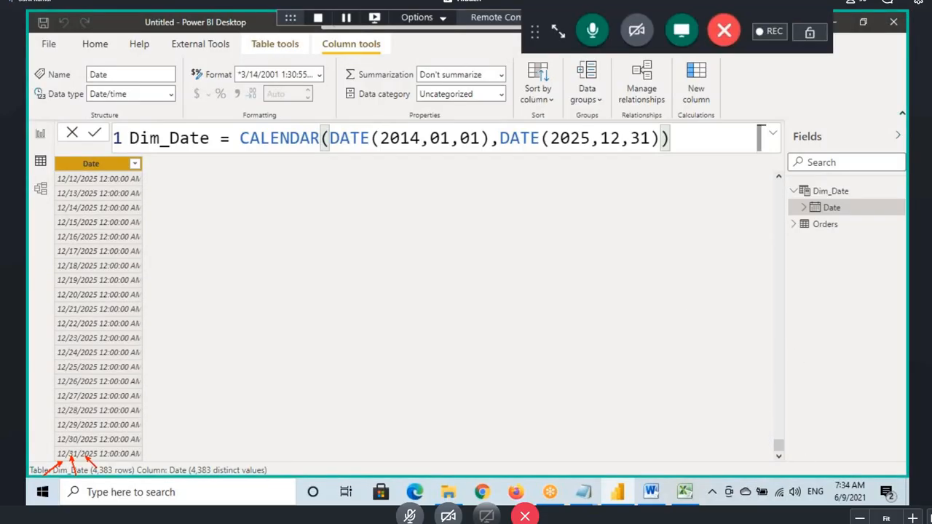
{"action": "left_click_drag", "start_coordinate": [408, 145], "coordinate": [466, 146]}
{"action": "left_click_drag", "start_coordinate": [559, 150], "coordinate": [685, 145]}
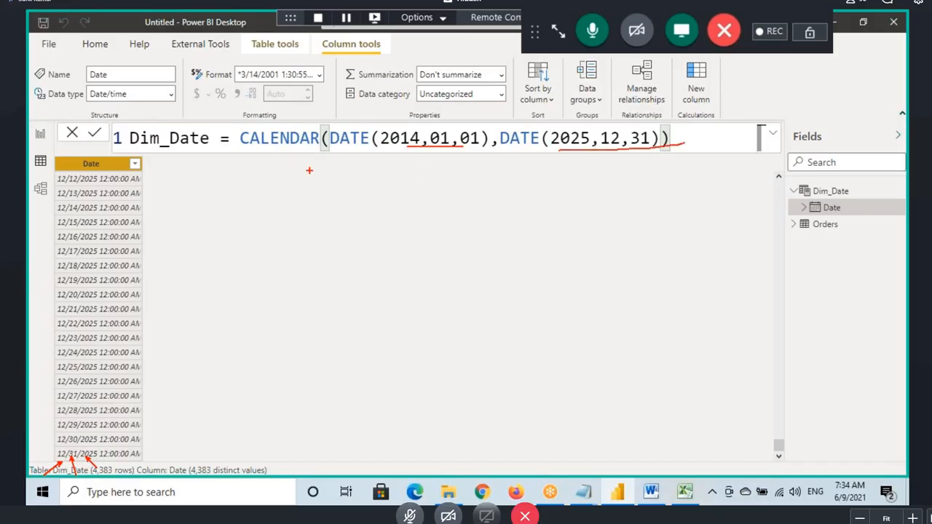
{"action": "left_click_drag", "start_coordinate": [259, 152], "coordinate": [323, 148]}
{"action": "key", "text": "Escape"}
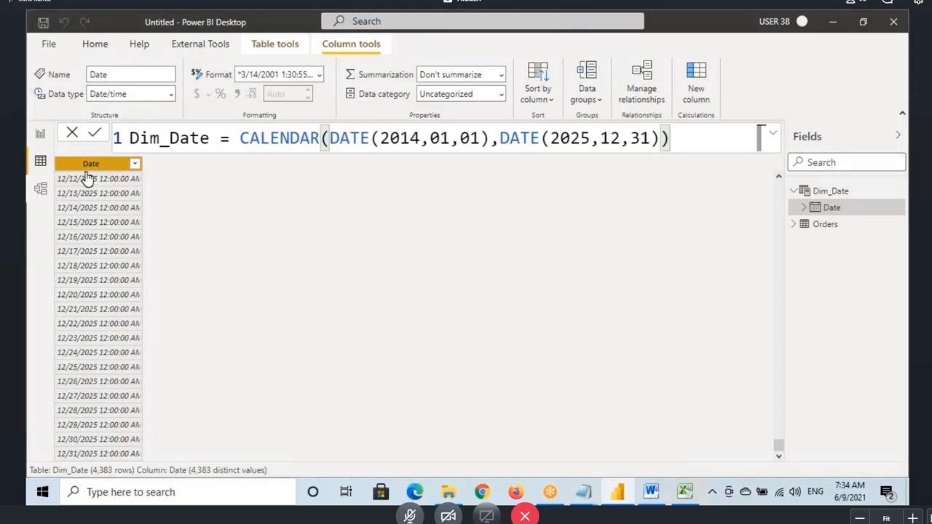
Set the Date column's format to 03/14/2001 (mm/dd/yyyy), glance at the report view, and return to the table data.
{"action": "left_click", "coordinate": [319, 75]}
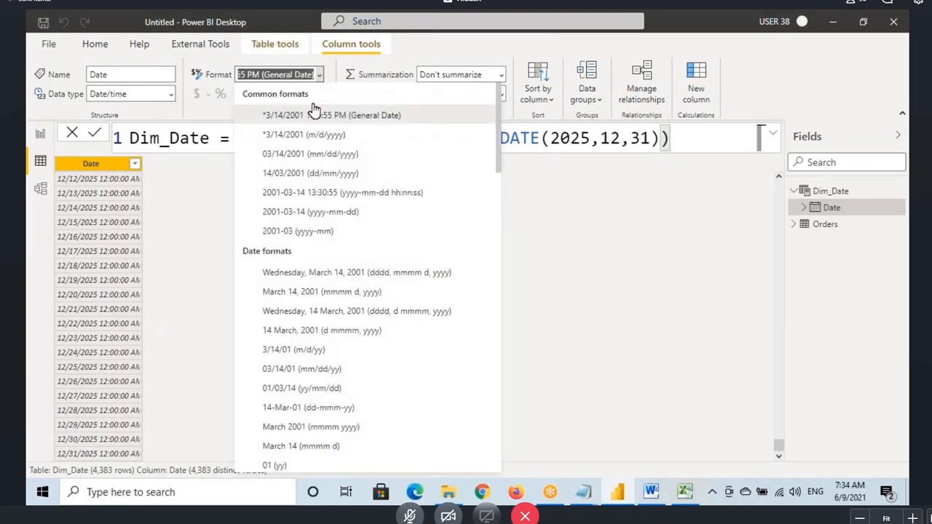
{"action": "left_click", "coordinate": [321, 156]}
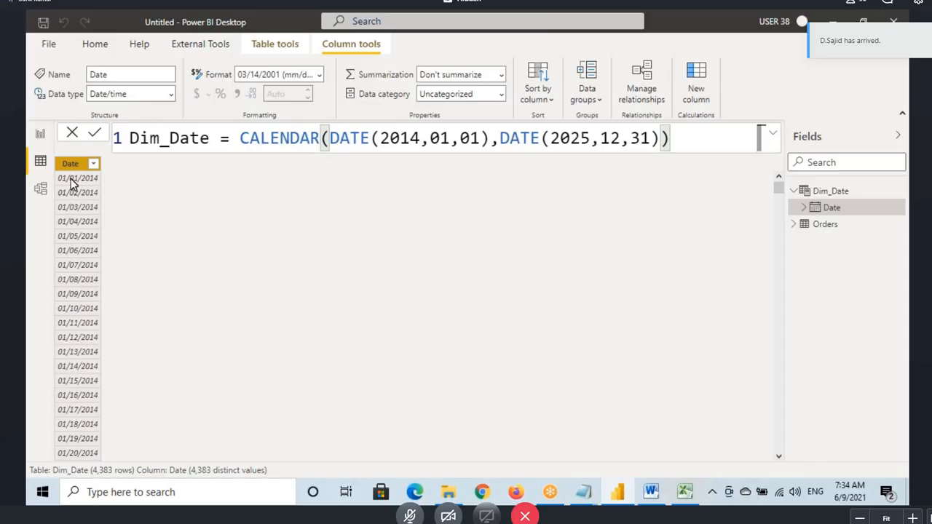
{"action": "left_click", "coordinate": [40, 134]}
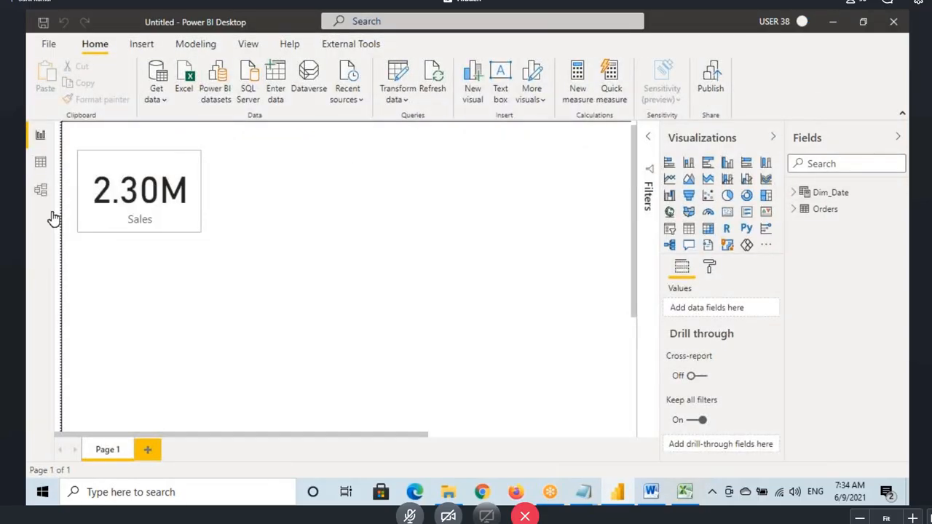
{"action": "left_click", "coordinate": [38, 165]}
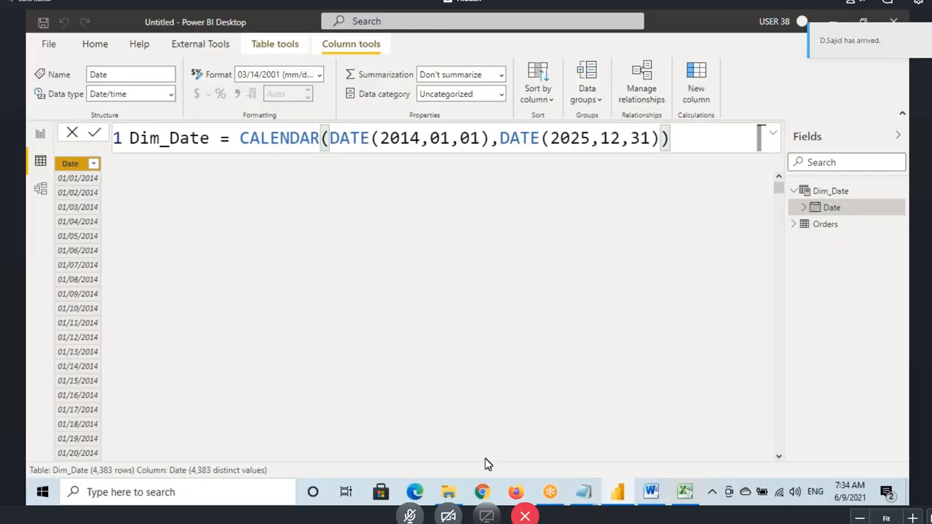
Switch to the Notepad notes to review the Year function, and check the Year column in the Date Dimension.xlsx workbook in Excel.
{"action": "mouse_move", "coordinate": [583, 492]}
{"action": "left_click", "coordinate": [643, 427]}
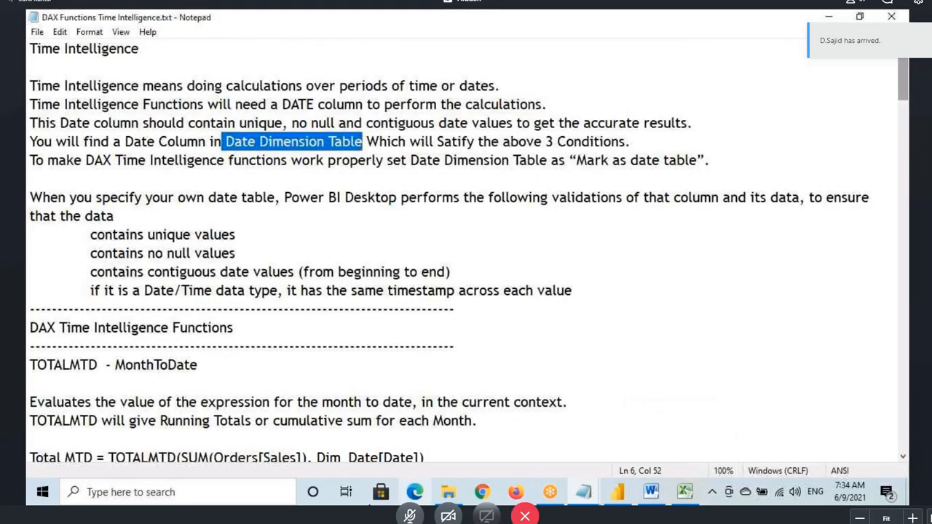
{"action": "scroll", "coordinate": [126, 272], "scroll_direction": "down", "scroll_amount": 4}
{"action": "scroll", "coordinate": [185, 315], "scroll_direction": "up", "scroll_amount": 4}
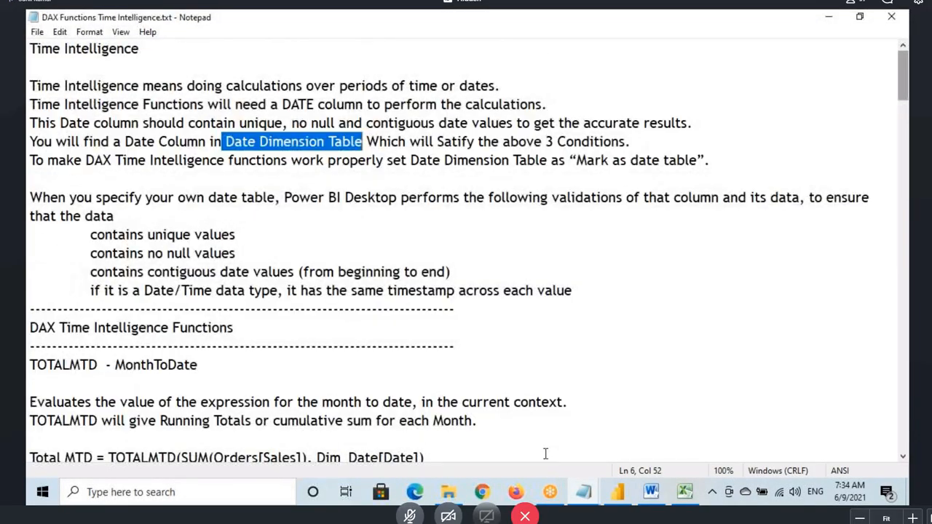
{"action": "key", "text": "alt+Tab"}
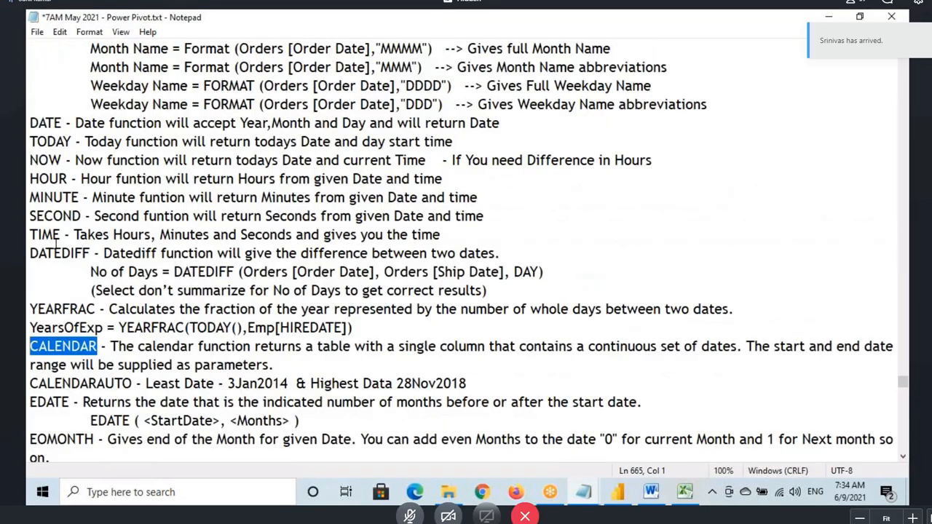
{"action": "scroll", "coordinate": [35, 169], "scroll_direction": "up", "scroll_amount": 3}
{"action": "double_click", "coordinate": [44, 85]}
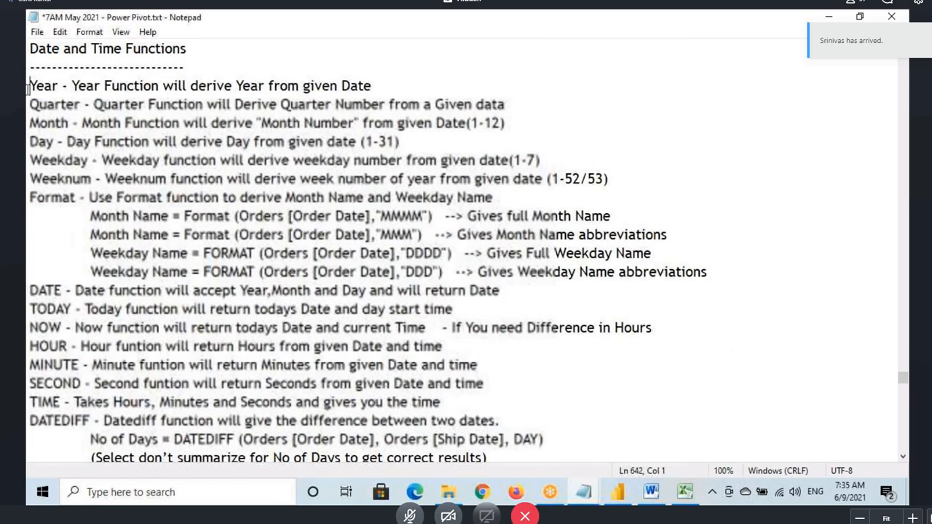
{"action": "left_click", "coordinate": [617, 492]}
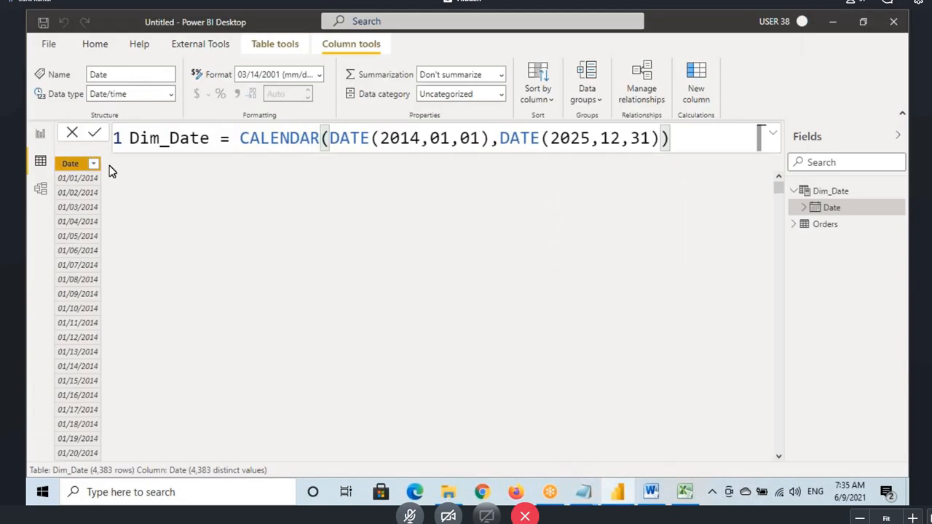
{"action": "left_click", "coordinate": [684, 493]}
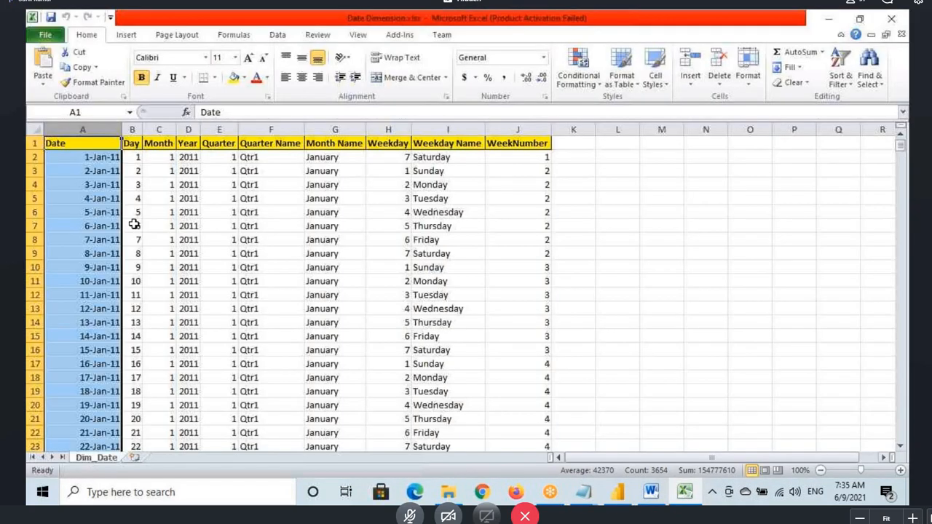
{"action": "left_click", "coordinate": [189, 134]}
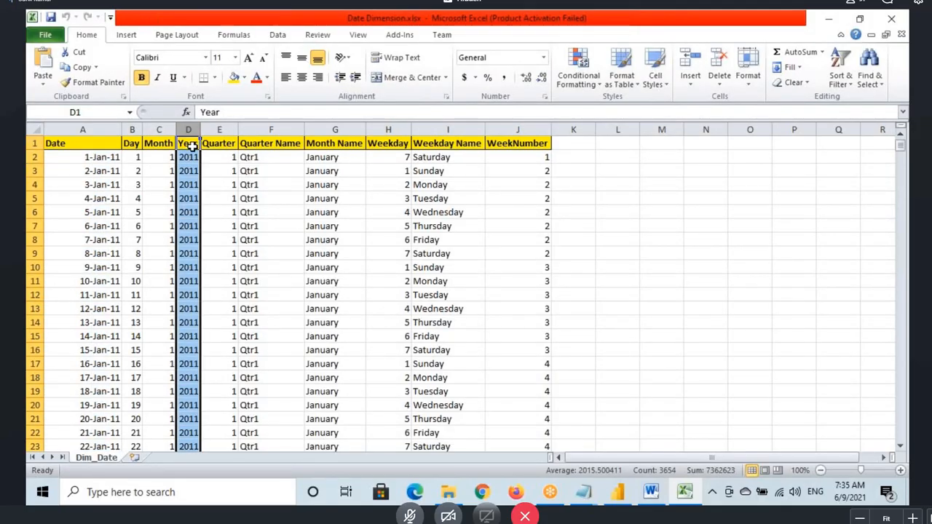
Switch back to Power BI Desktop and add a calculated column named Year to the Dim_Date table.
{"action": "left_click", "coordinate": [618, 493]}
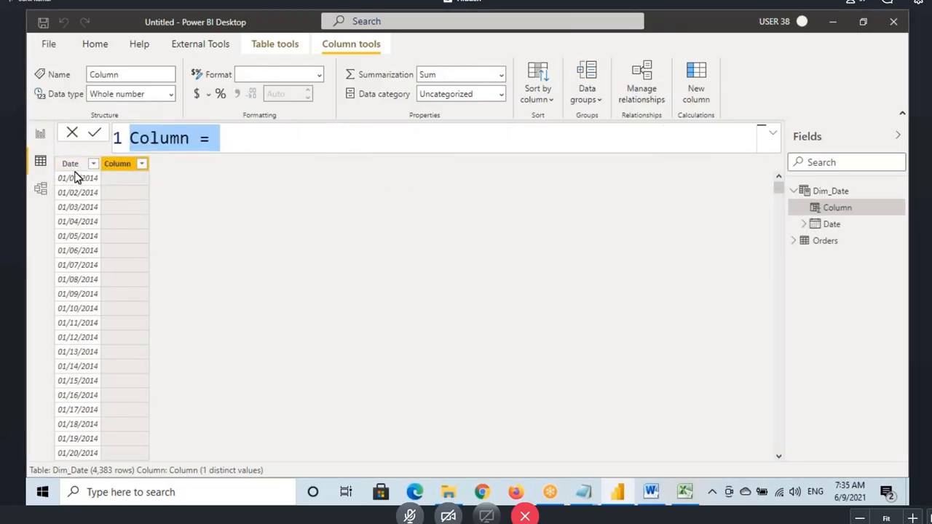
{"action": "double_click", "coordinate": [153, 139]}
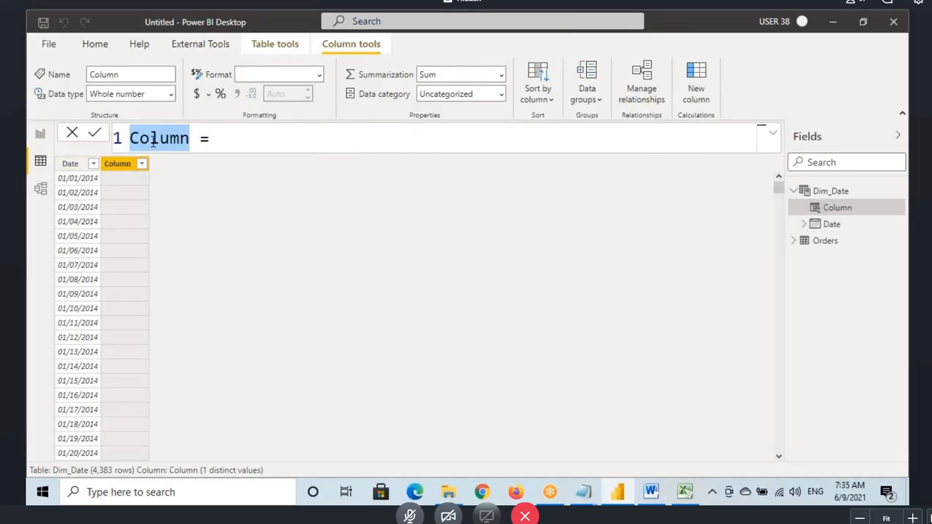
{"action": "type", "text": "Year"}
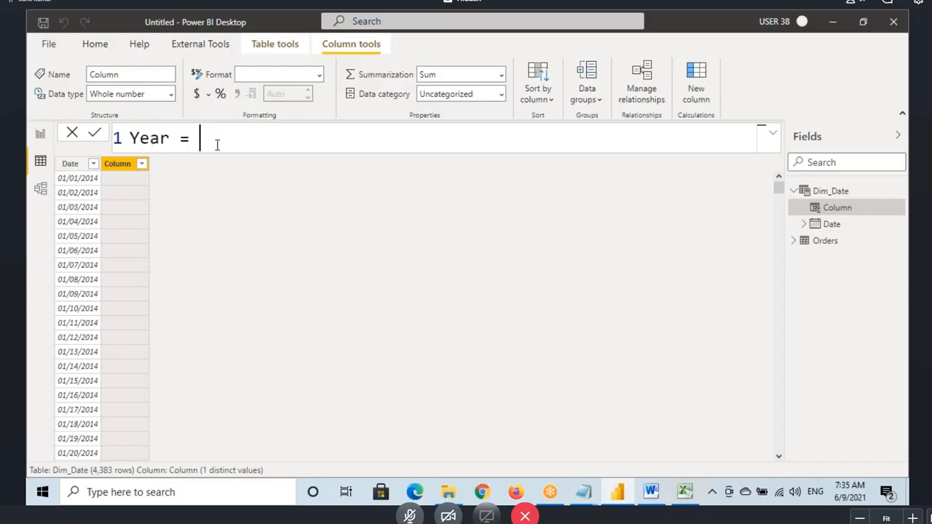
Define the Year column as YEAR(Dim_Date[Date]) and commit the formula.
{"action": "type", "text": "ye"}
{"action": "key", "text": "Tab"}
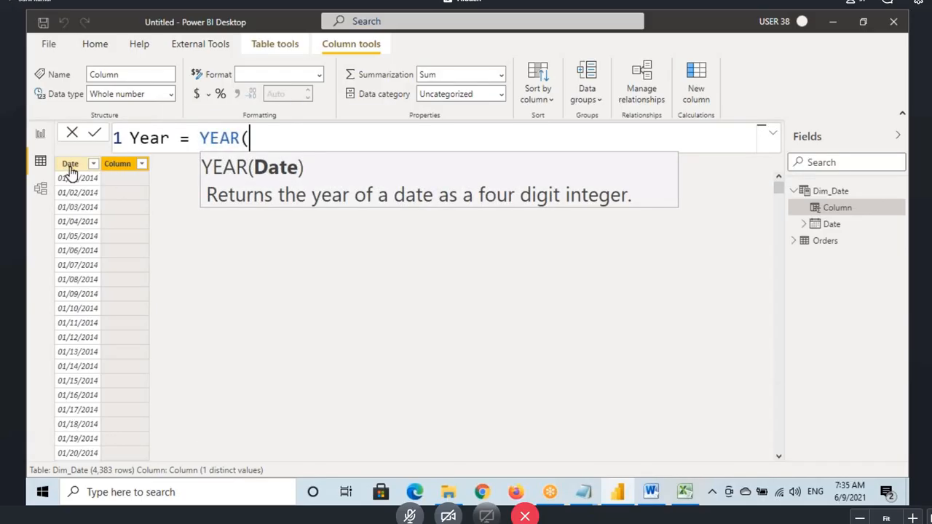
{"action": "type", "text": "d"}
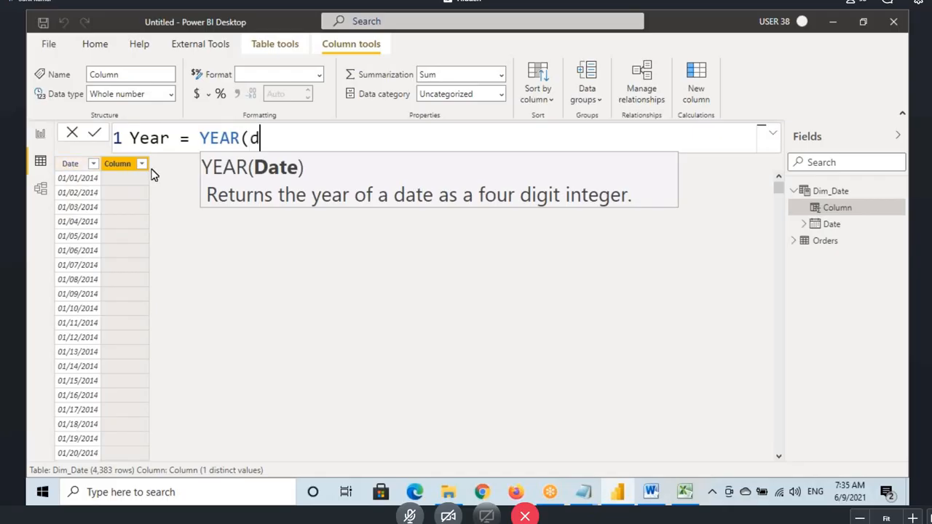
{"action": "type", "text": "ate"}
{"action": "scroll", "coordinate": [325, 352], "scroll_direction": "down", "scroll_amount": 2}
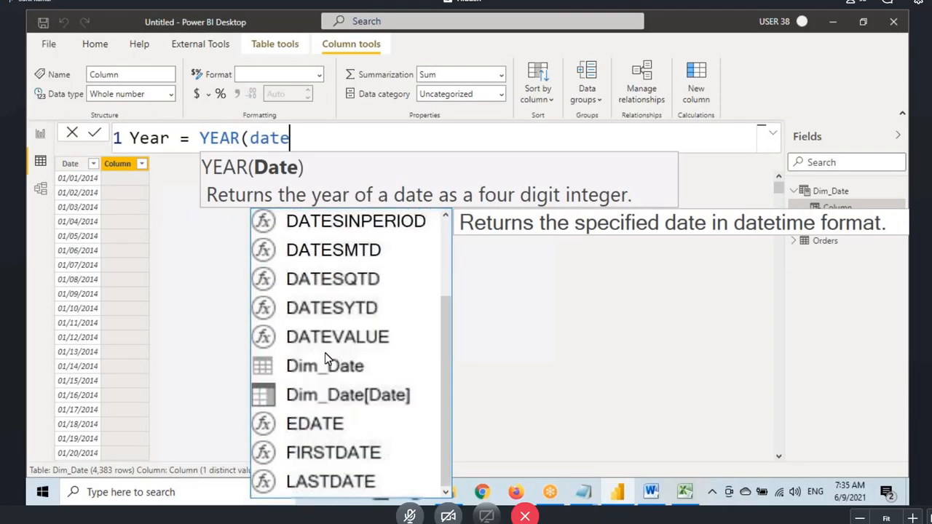
{"action": "left_click", "coordinate": [336, 395]}
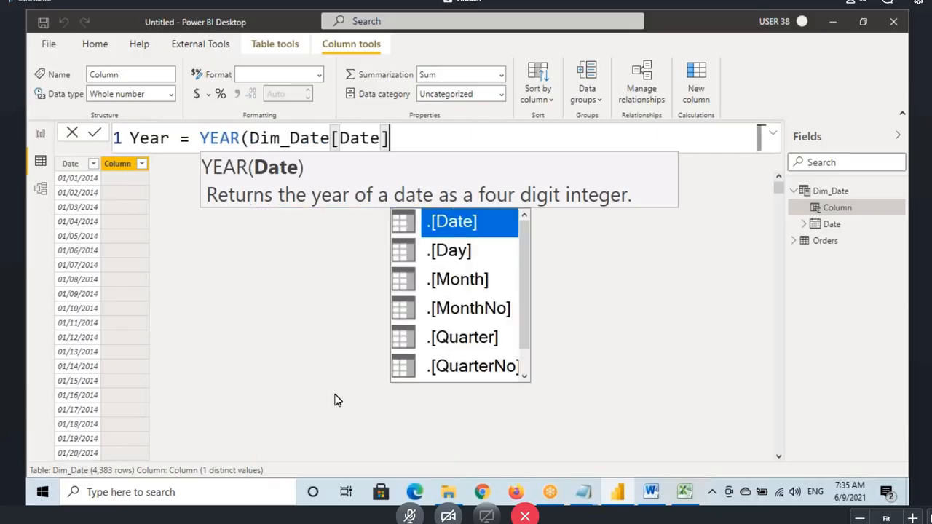
{"action": "type", "text": ")"}
{"action": "key", "text": "Return"}
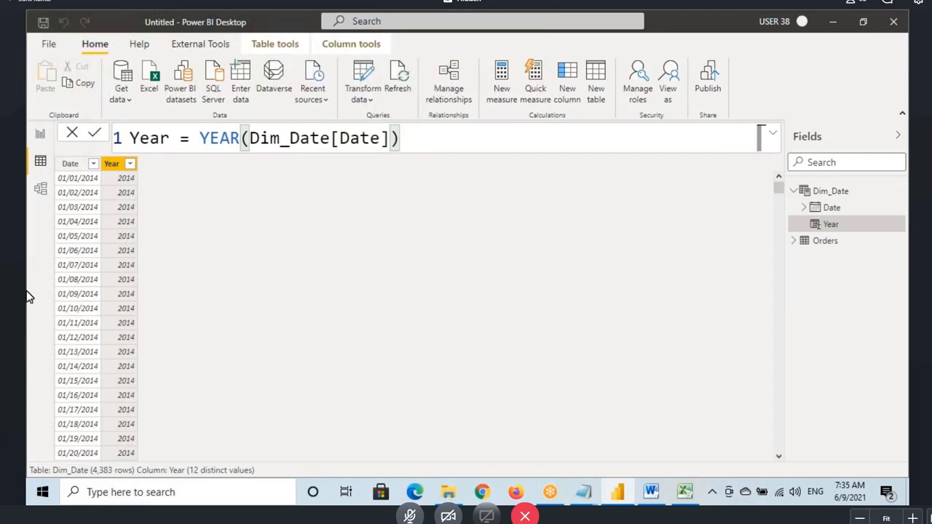
Open the model view, sketch temporary arrows from Dim_Date's Year and Orders' Order Date to a drawn box, and clear the annotations.
{"action": "left_click", "coordinate": [40, 188]}
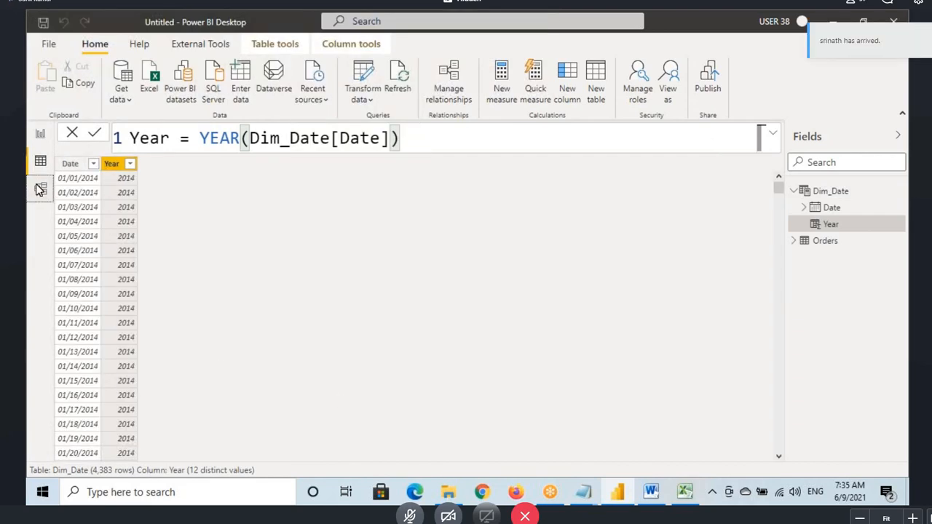
{"action": "left_click", "coordinate": [296, 177]}
{"action": "left_click", "coordinate": [135, 160]}
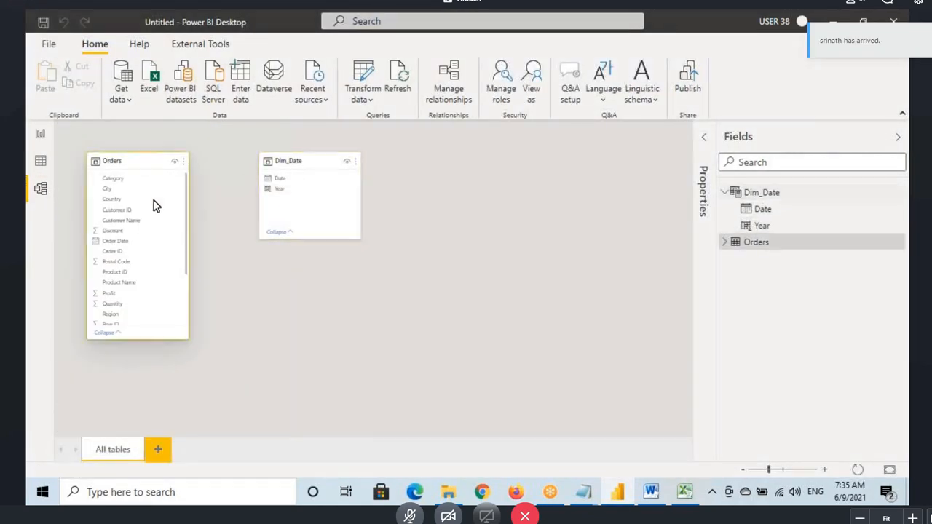
{"action": "key", "text": "ctrl+2"}
{"action": "left_click_drag", "start_coordinate": [176, 94], "coordinate": [247, 133]}
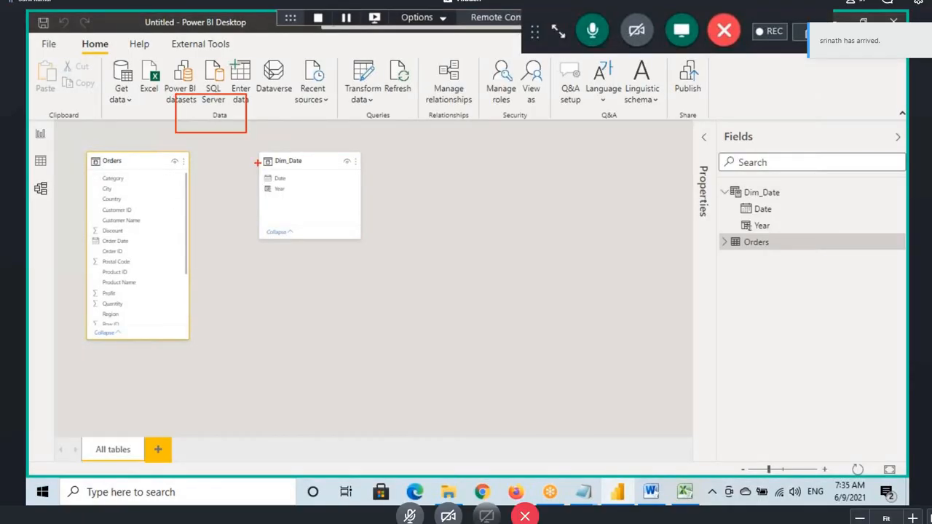
{"action": "left_click_drag", "start_coordinate": [266, 190], "coordinate": [208, 126]}
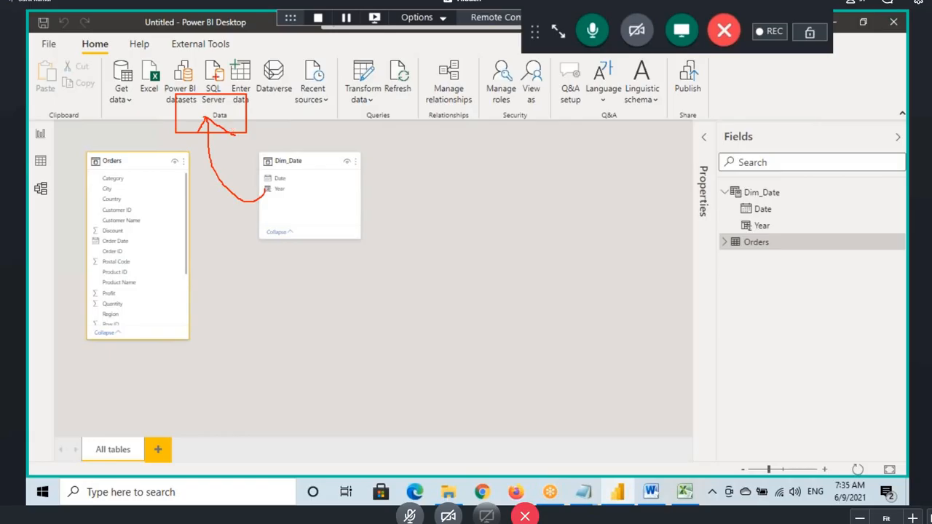
{"action": "left_click_drag", "start_coordinate": [120, 245], "coordinate": [198, 115]}
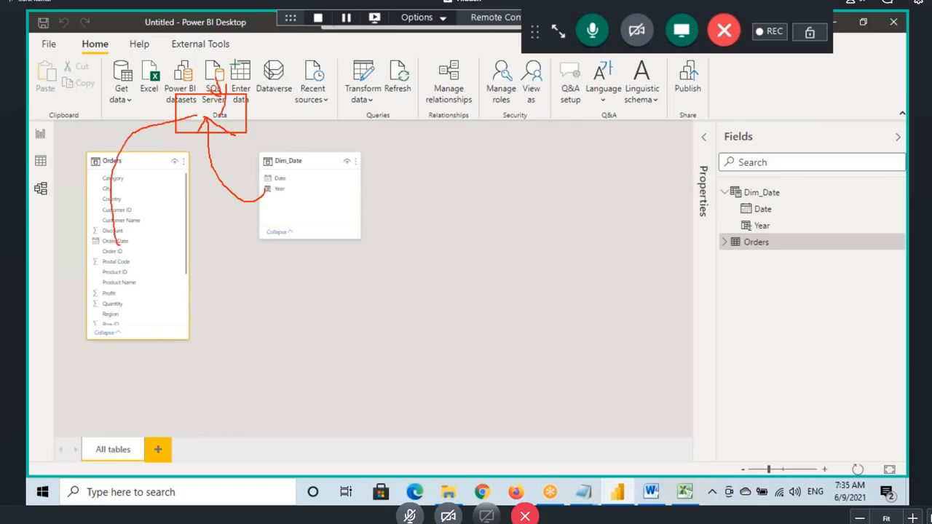
{"action": "key", "text": "Escape"}
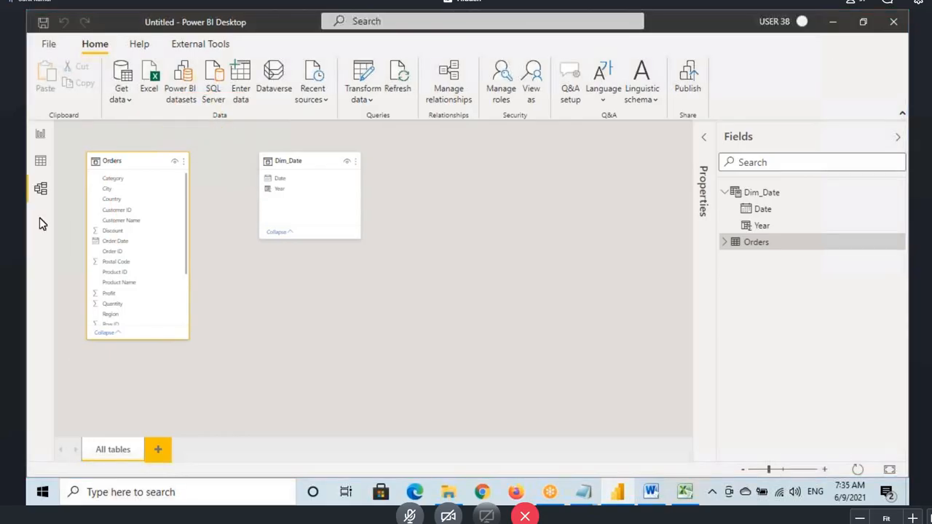
Mark the Dim_Date table as a date table, using Date as its date column.
{"action": "left_click", "coordinate": [48, 163]}
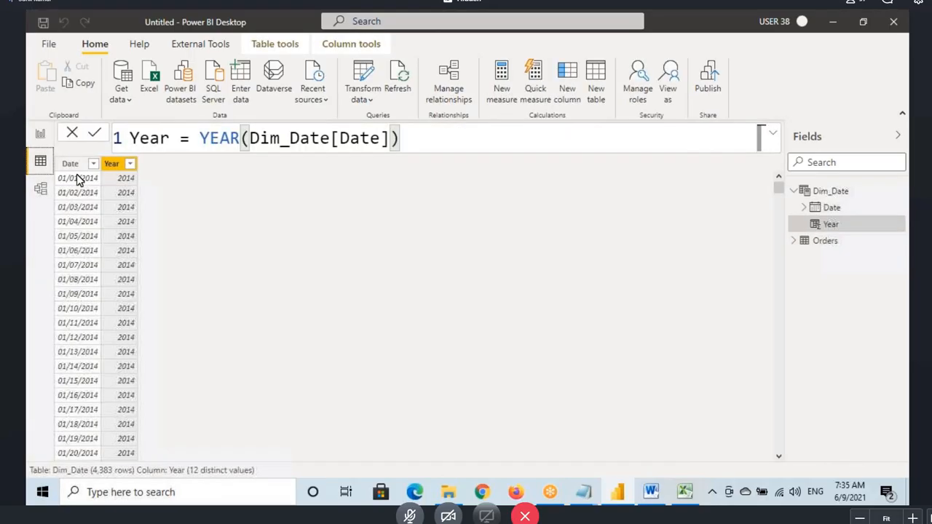
{"action": "left_click", "coordinate": [821, 194]}
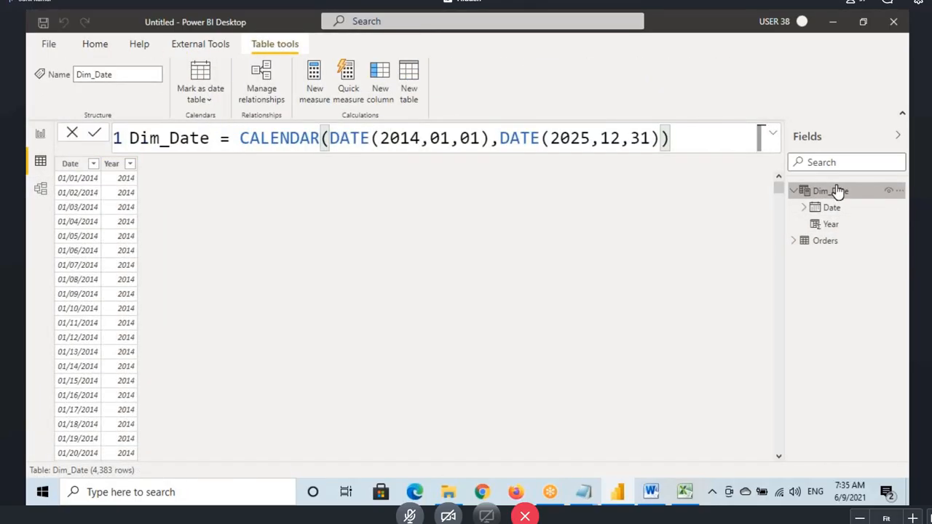
{"action": "right_click", "coordinate": [833, 188]}
{"action": "mouse_move", "coordinate": [757, 337]}
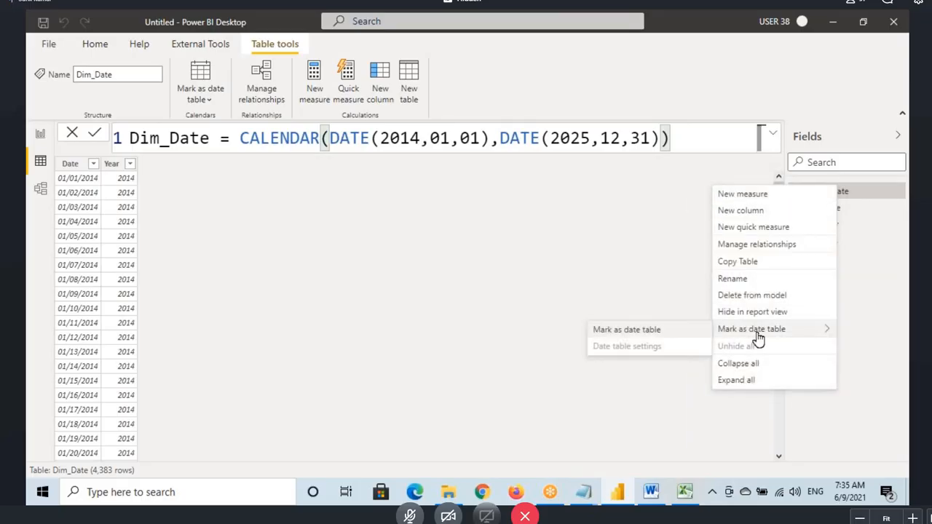
{"action": "left_click", "coordinate": [638, 330]}
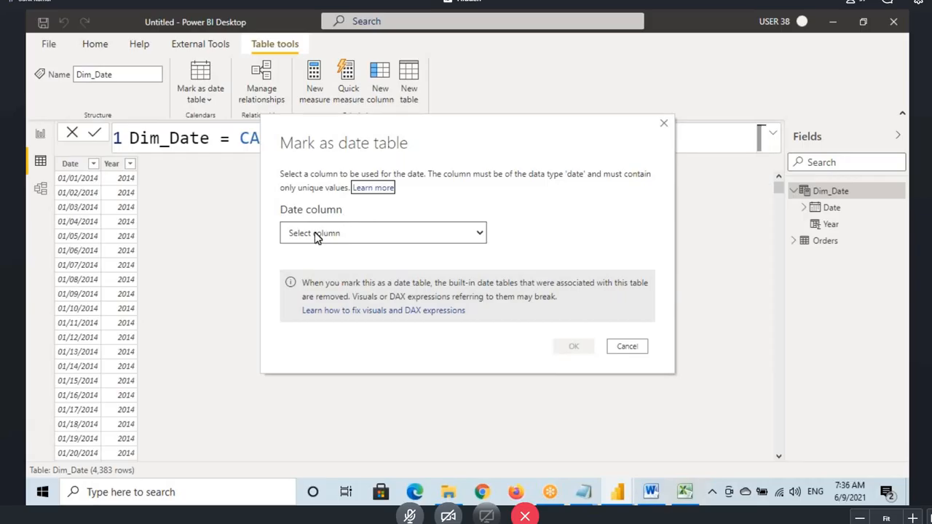
{"action": "left_click", "coordinate": [317, 234]}
{"action": "left_click", "coordinate": [298, 263]}
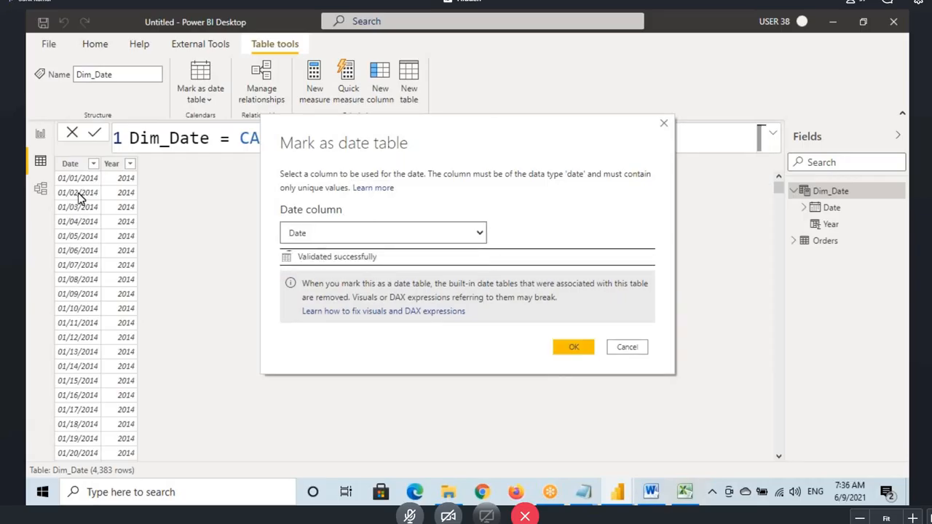
{"action": "left_click", "coordinate": [573, 348]}
In the model view, reposition the Dim_Date table and create a relationship from Orders' Order Date to Dim_Date's Date.
{"action": "left_click", "coordinate": [36, 191]}
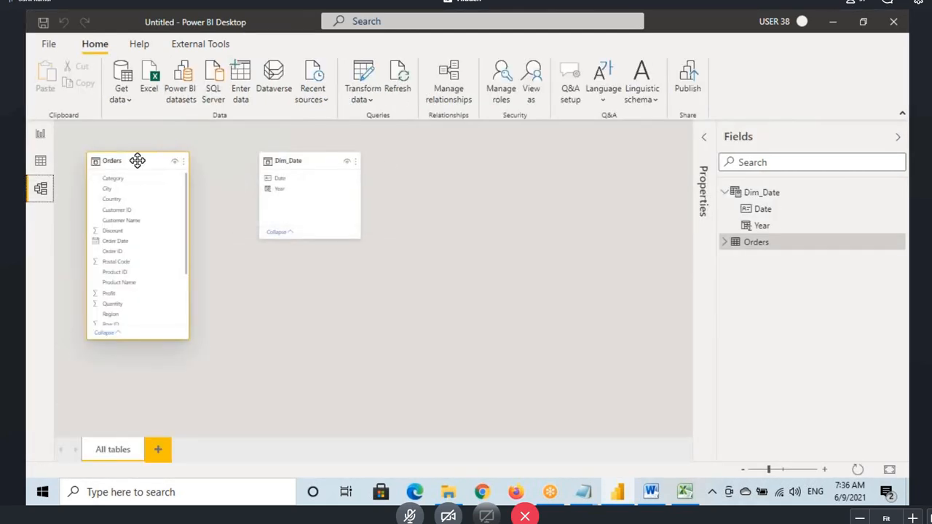
{"action": "left_click_drag", "start_coordinate": [302, 162], "coordinate": [327, 180]}
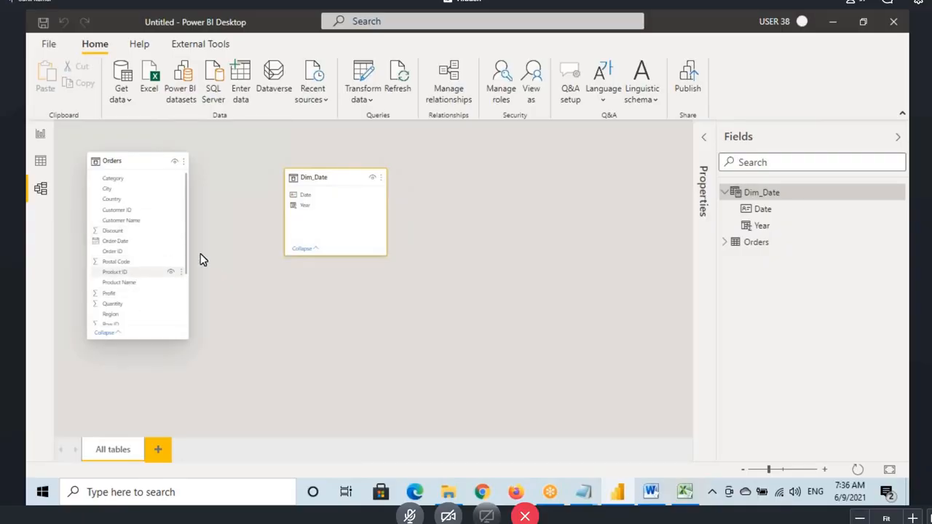
{"action": "left_click", "coordinate": [105, 241]}
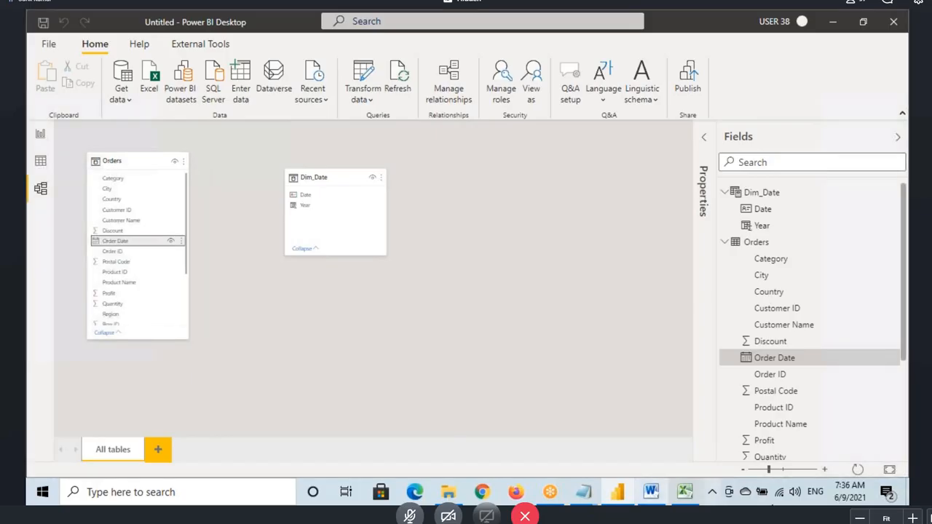
{"action": "left_click_drag", "start_coordinate": [770, 470], "coordinate": [780, 470]}
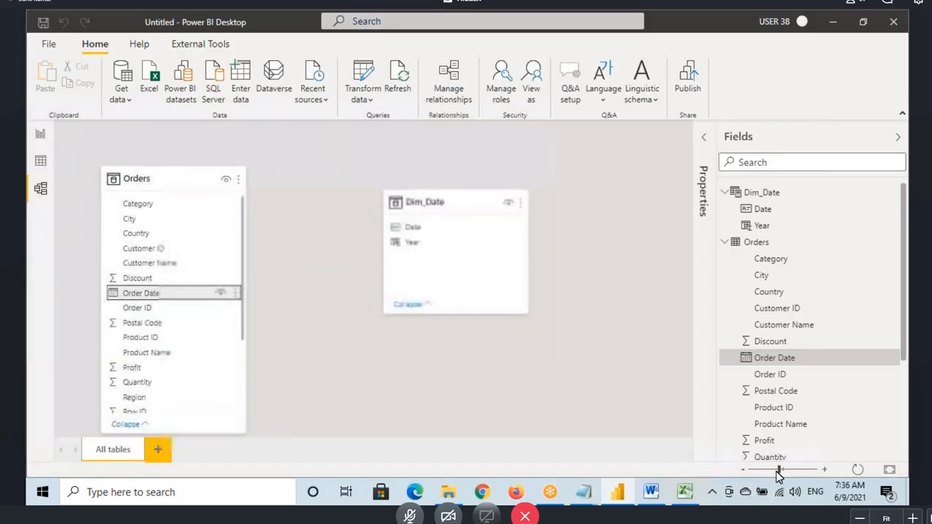
{"action": "left_click_drag", "start_coordinate": [115, 294], "coordinate": [413, 230]}
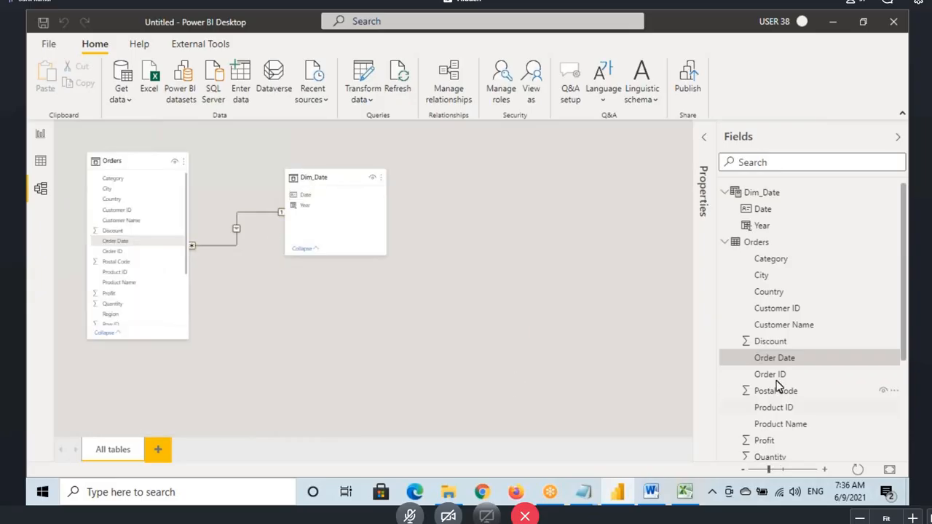
Add an enlarged table visual to the report page showing Dim_Date's Year and the Sum Of Sales measure.
{"action": "left_click", "coordinate": [41, 137]}
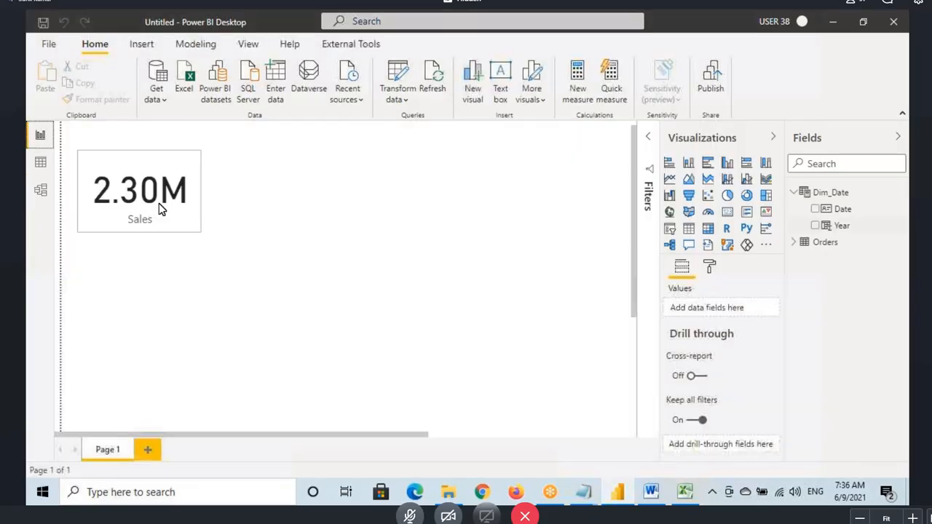
{"action": "left_click", "coordinate": [689, 228]}
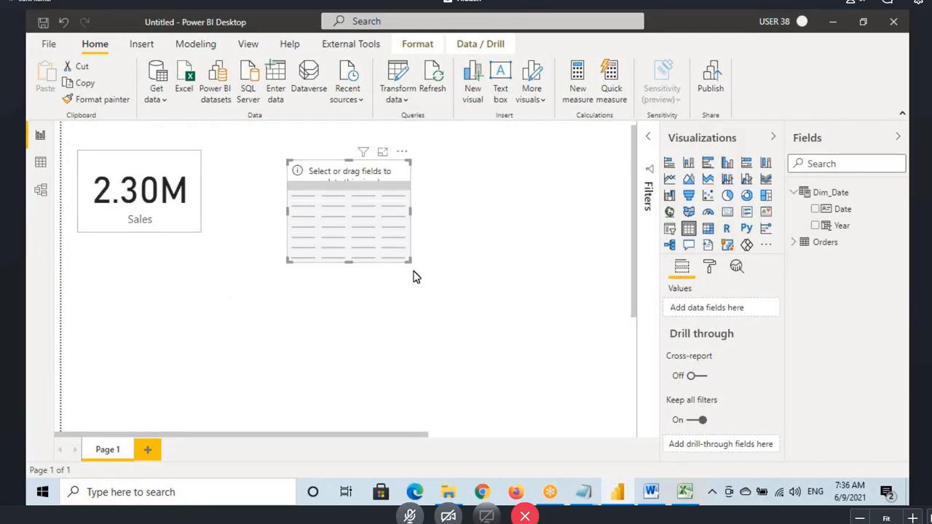
{"action": "left_click_drag", "start_coordinate": [406, 261], "coordinate": [466, 325]}
{"action": "left_click_drag", "start_coordinate": [842, 226], "coordinate": [387, 266]}
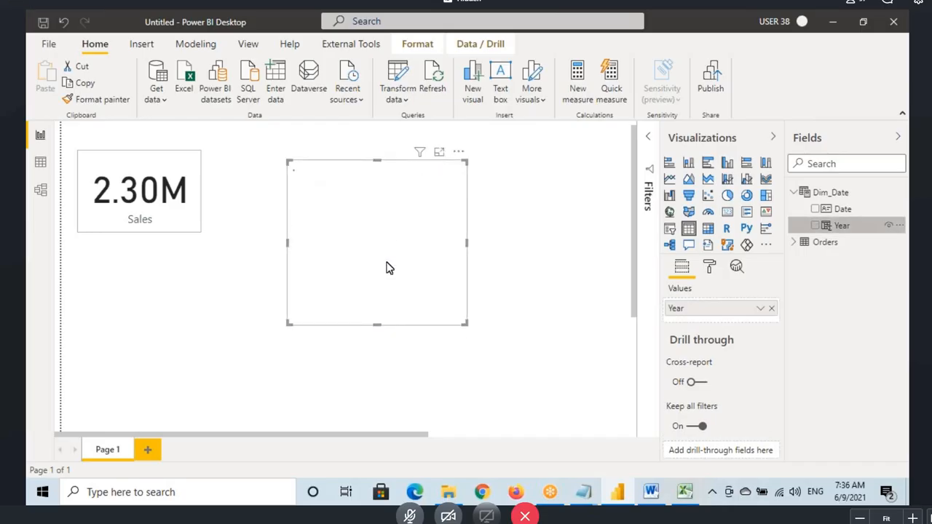
{"action": "left_click", "coordinate": [795, 243]}
{"action": "scroll", "coordinate": [838, 306], "scroll_direction": "down", "scroll_amount": 5}
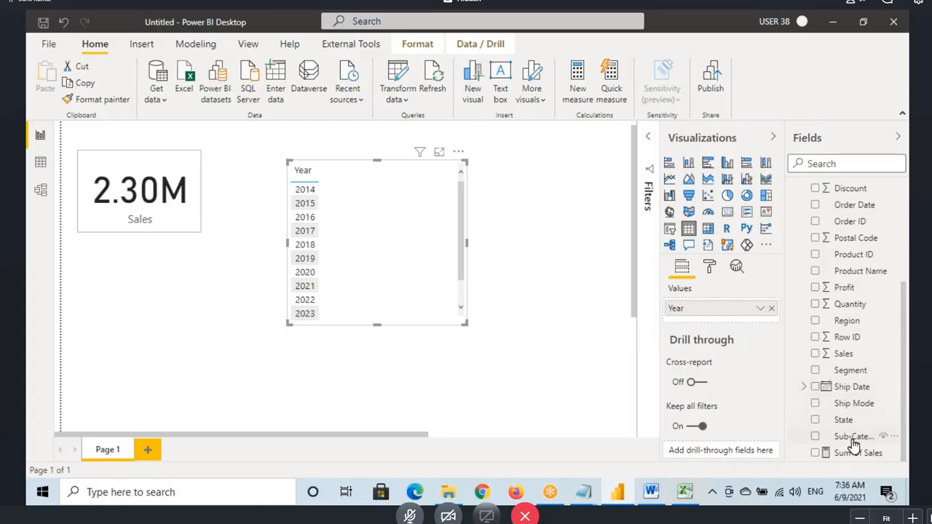
{"action": "left_click_drag", "start_coordinate": [846, 456], "coordinate": [385, 289]}
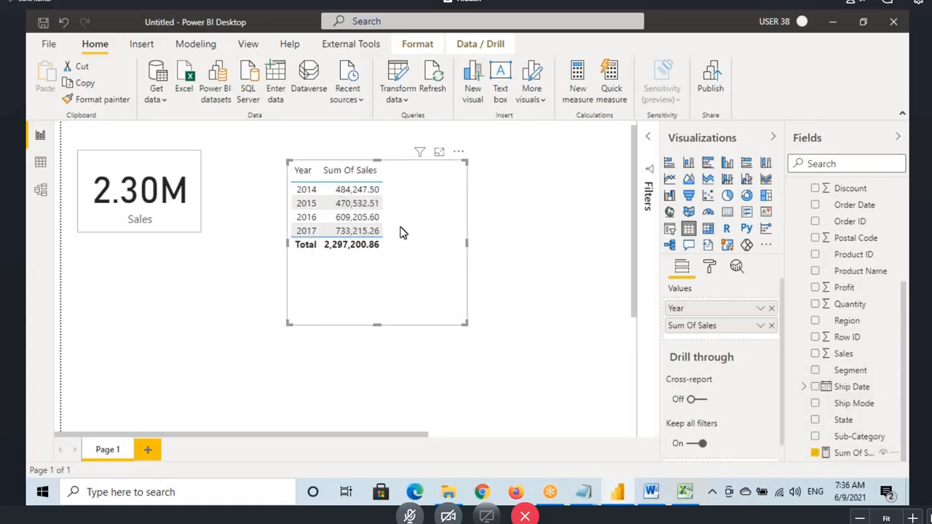
Check the Date column of Dim_Date in the data view and return to the report.
{"action": "left_click", "coordinate": [41, 166]}
{"action": "left_click", "coordinate": [73, 165]}
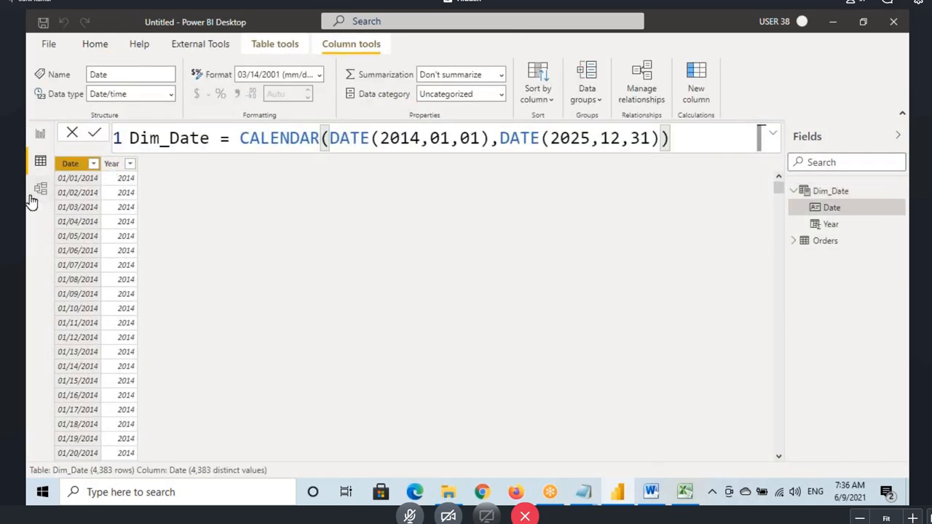
{"action": "left_click", "coordinate": [38, 134]}
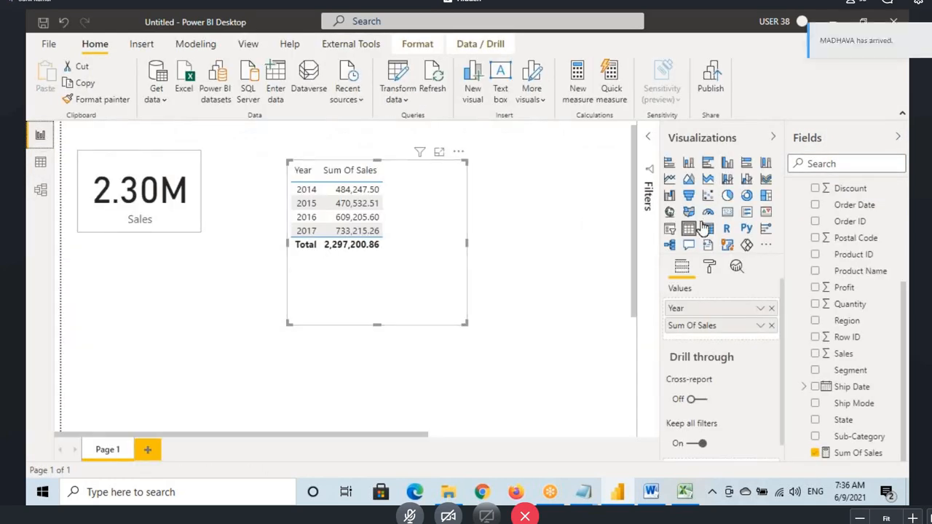
Create a measure named PYSales in the Orders table, starting its formula with CALCULATE(SUM(Orders[Sales]).
{"action": "scroll", "coordinate": [823, 233], "scroll_direction": "up", "scroll_amount": 3}
{"action": "left_click", "coordinate": [823, 226]}
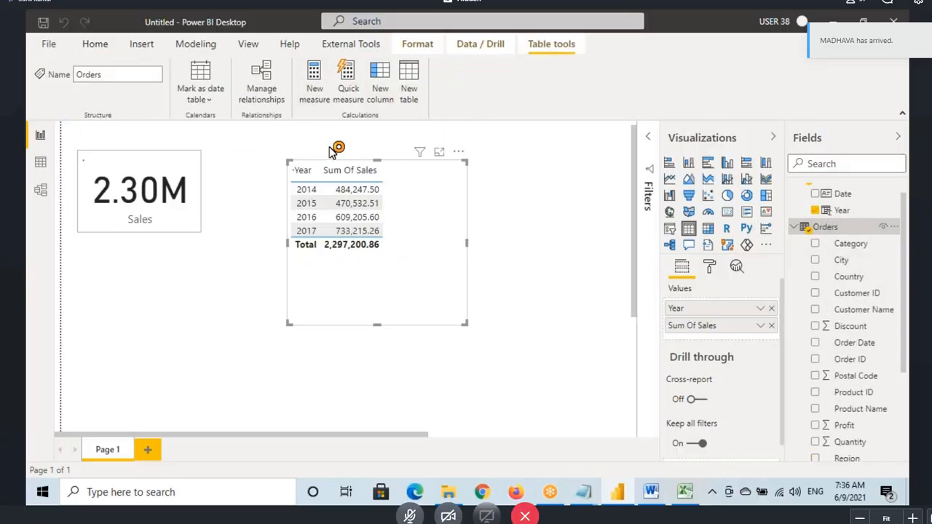
{"action": "left_click", "coordinate": [314, 80]}
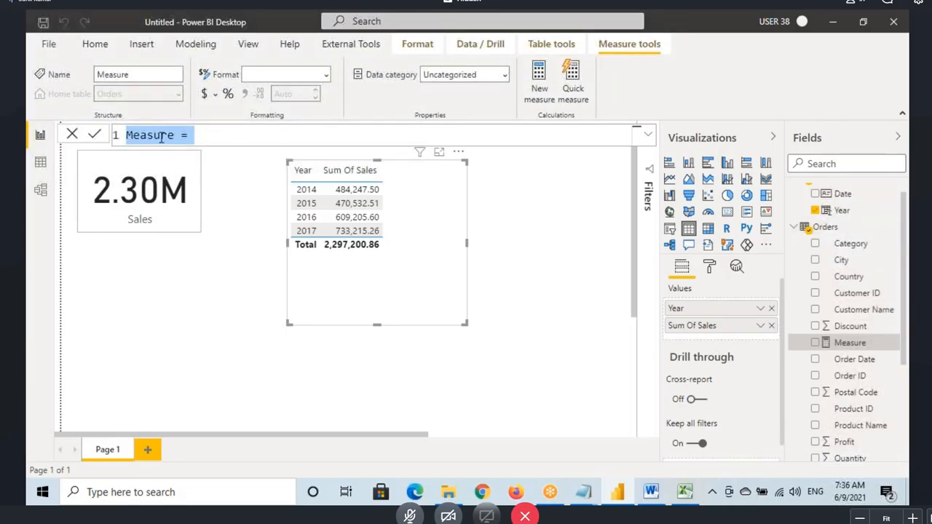
{"action": "type", "text": "PY"}
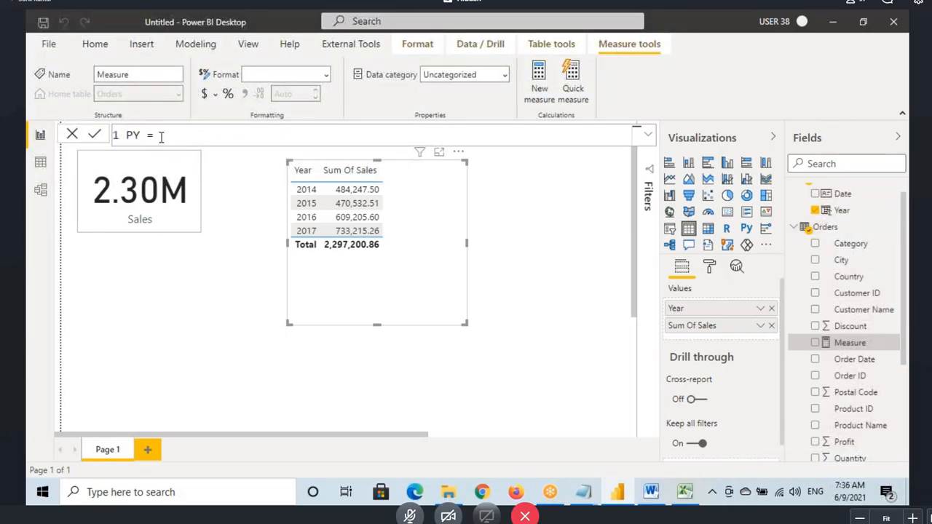
{"action": "type", "text": "Sales"}
{"action": "type", "text": "CALCULATE("}
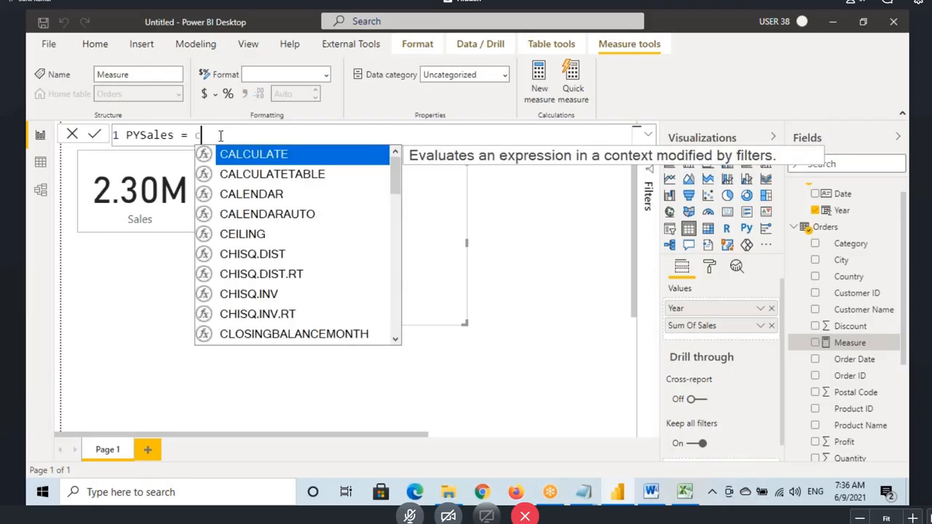
{"action": "type", "text": "s"}
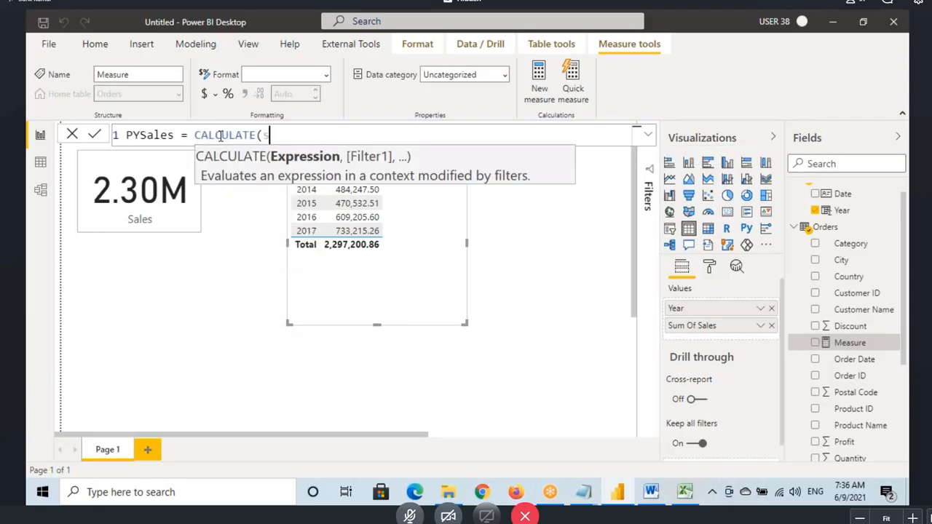
{"action": "type", "text": "um"}
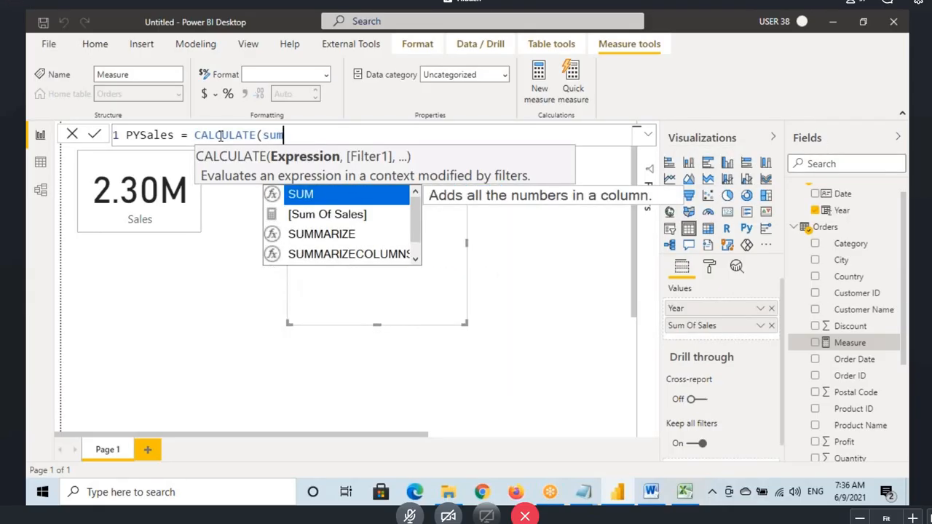
{"action": "type", "text": "(Orders[Sales]"}
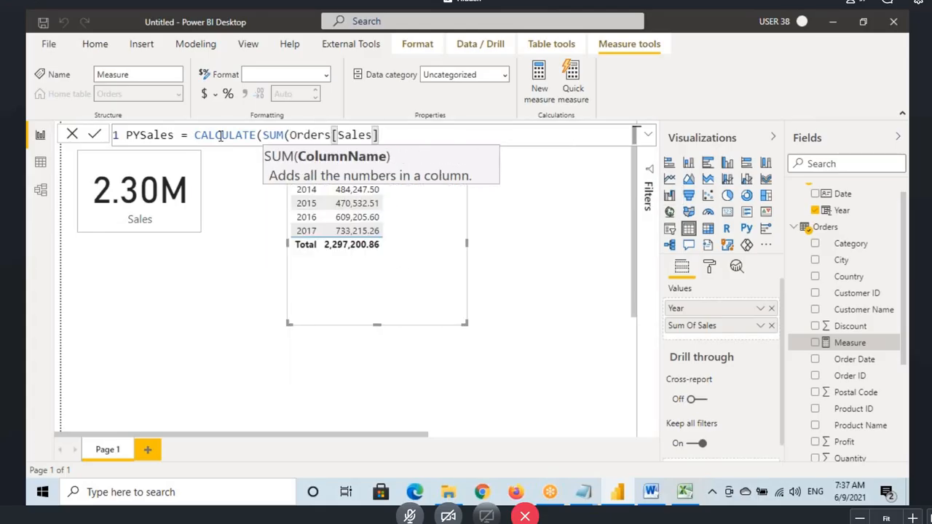
Complete the PYSales formula with the filter PREVIOUSYEAR(Dim_Date[Date]) and commit the measure.
{"action": "type", "text": "), p"}
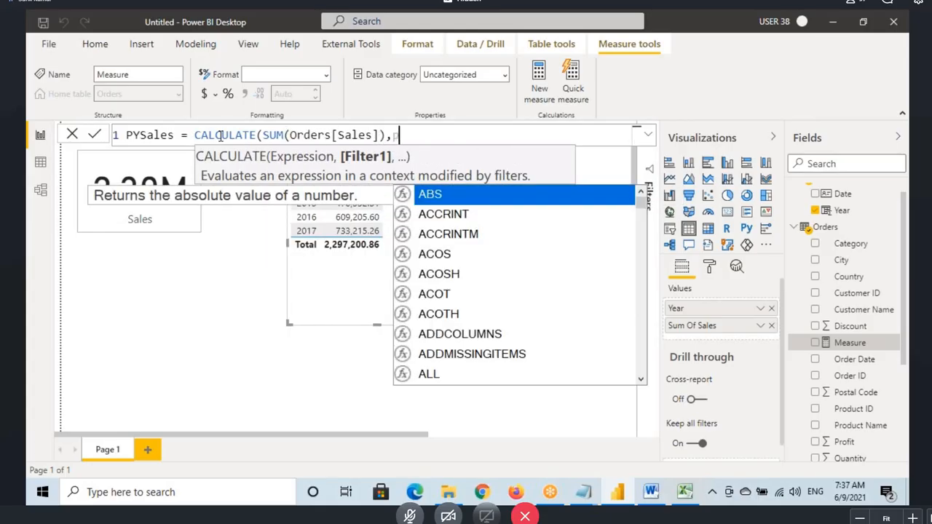
{"action": "type", "text": "re"}
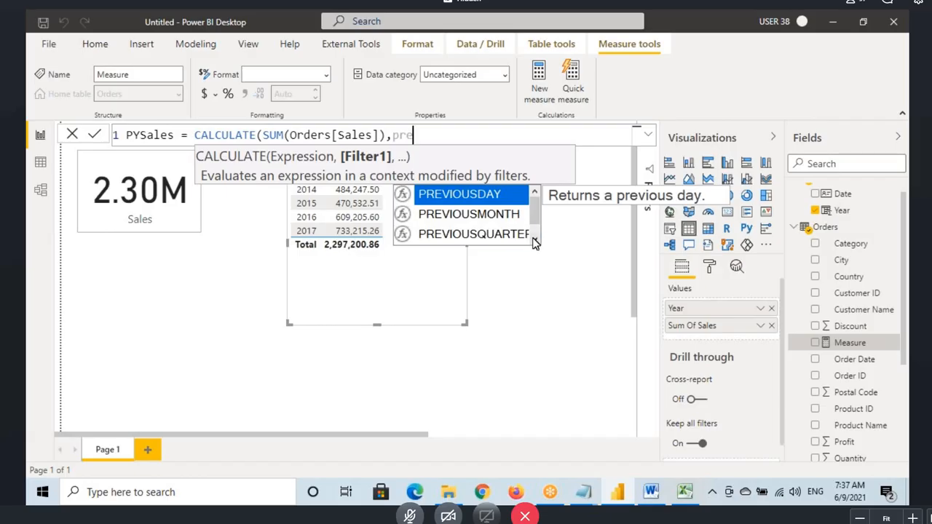
{"action": "scroll", "coordinate": [482, 226], "scroll_direction": "down", "scroll_amount": 1}
{"action": "left_click", "coordinate": [481, 233]}
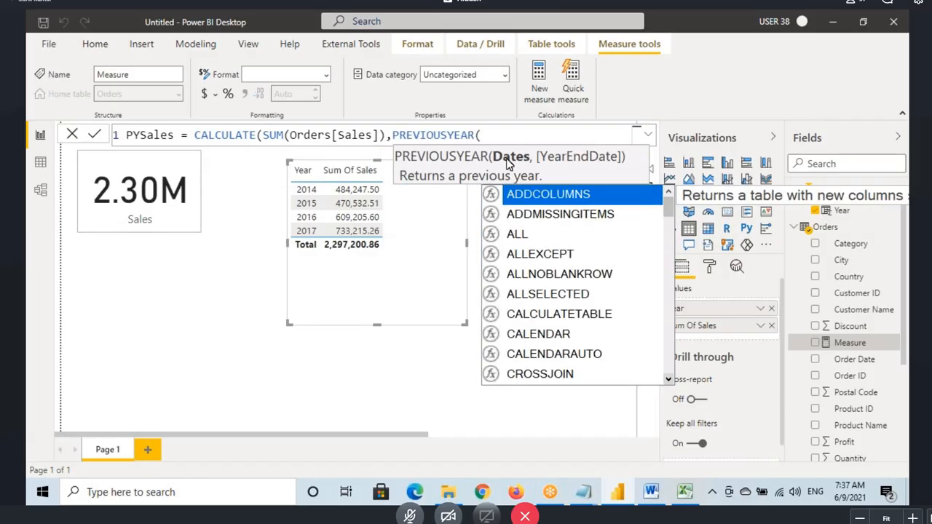
{"action": "type", "text": "date"}
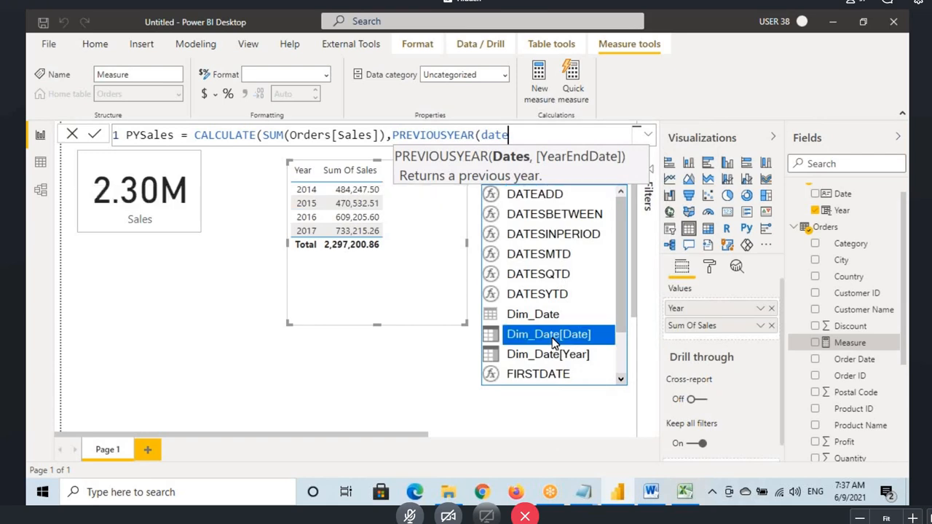
{"action": "left_click", "coordinate": [552, 343]}
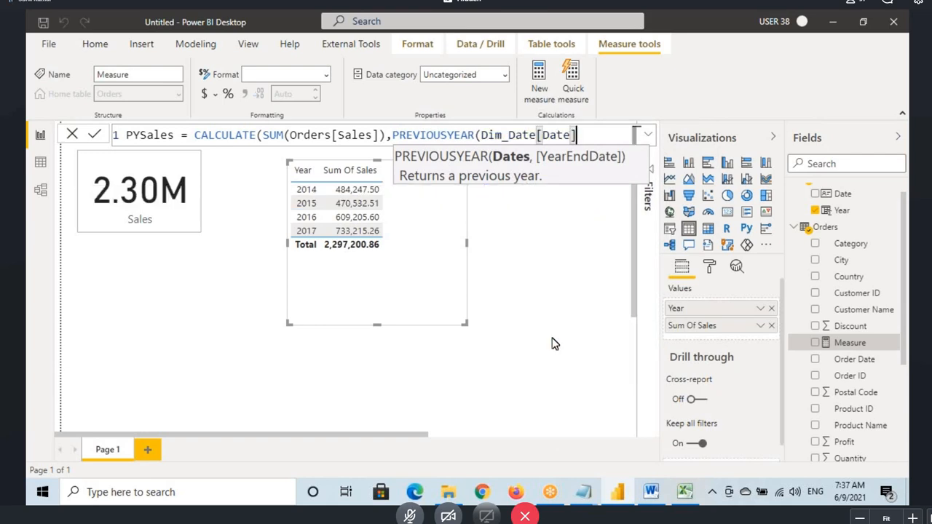
{"action": "type", "text": "))"}
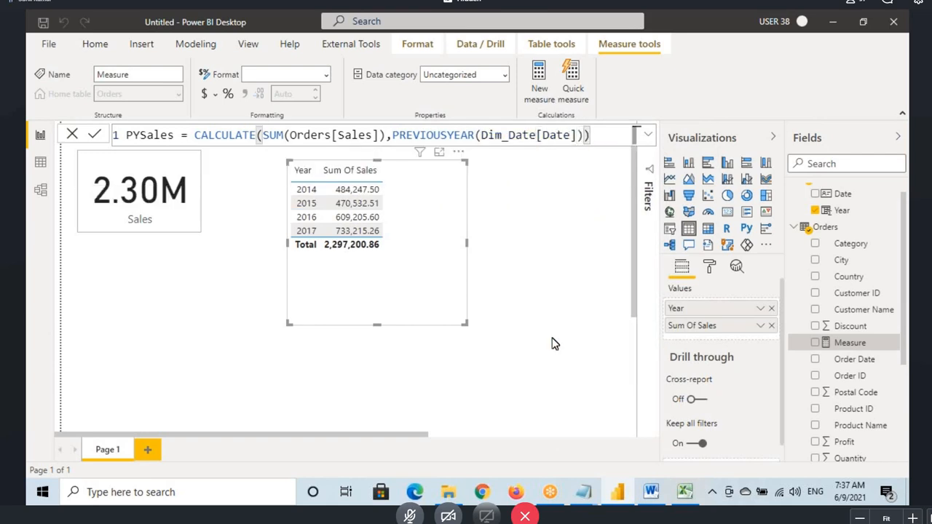
{"action": "key", "text": "Return"}
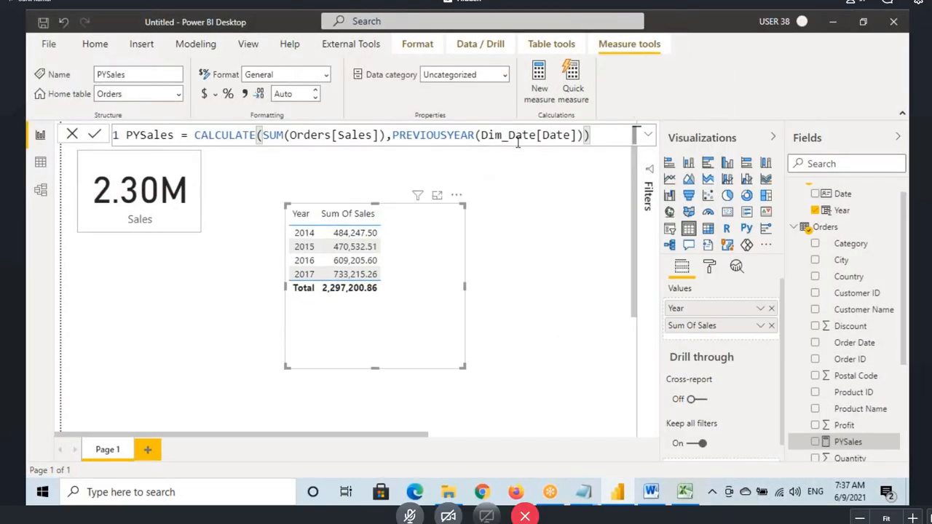
Highlight the [Date] reference in the PYSales formula and inspect the Date column's filter values in Dim_Date's data view.
{"action": "left_click_drag", "start_coordinate": [537, 135], "coordinate": [578, 135]}
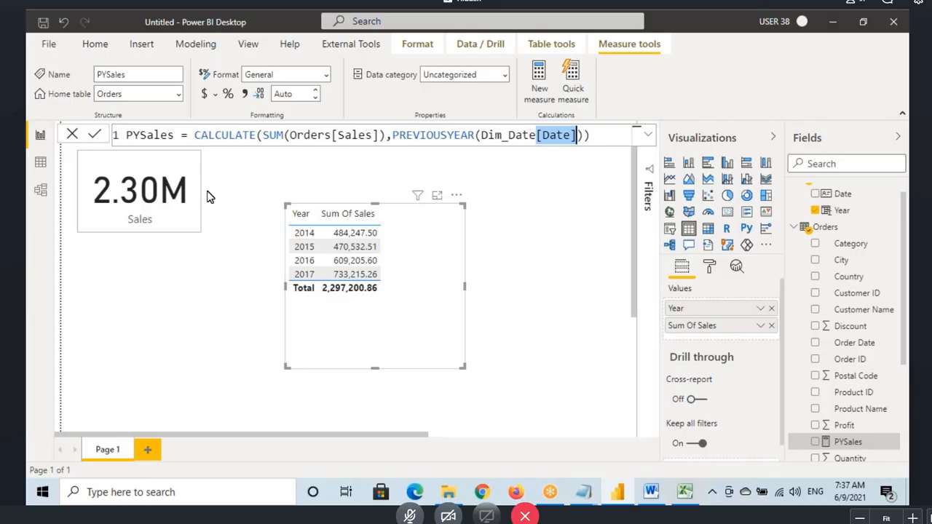
{"action": "left_click", "coordinate": [40, 162]}
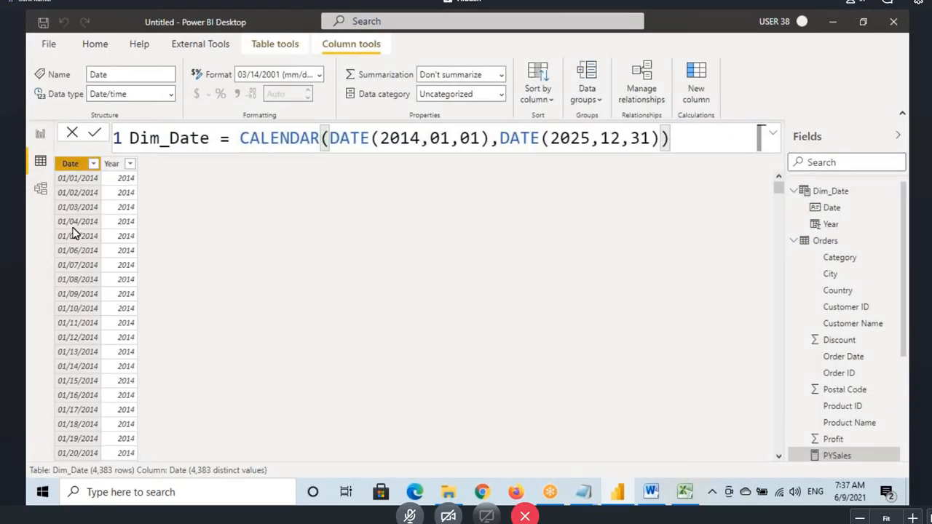
{"action": "left_click", "coordinate": [93, 164]}
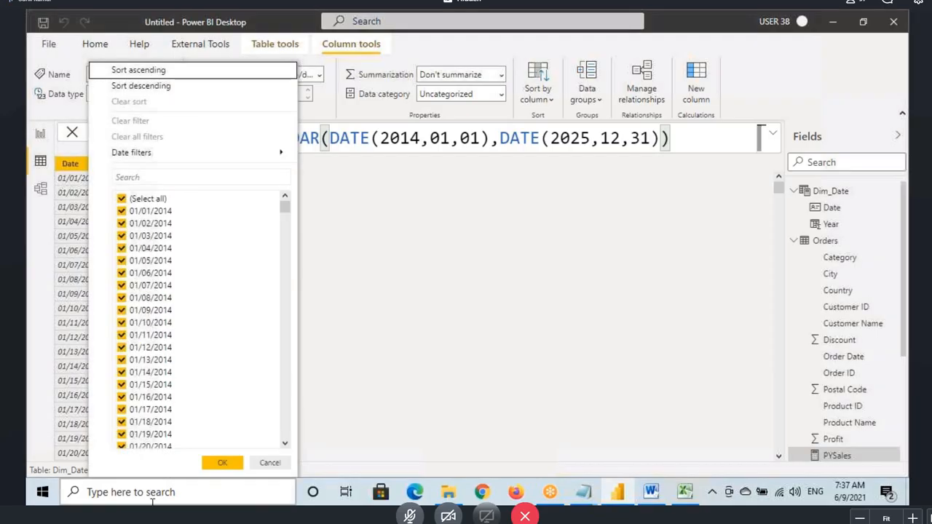
{"action": "left_click", "coordinate": [268, 463]}
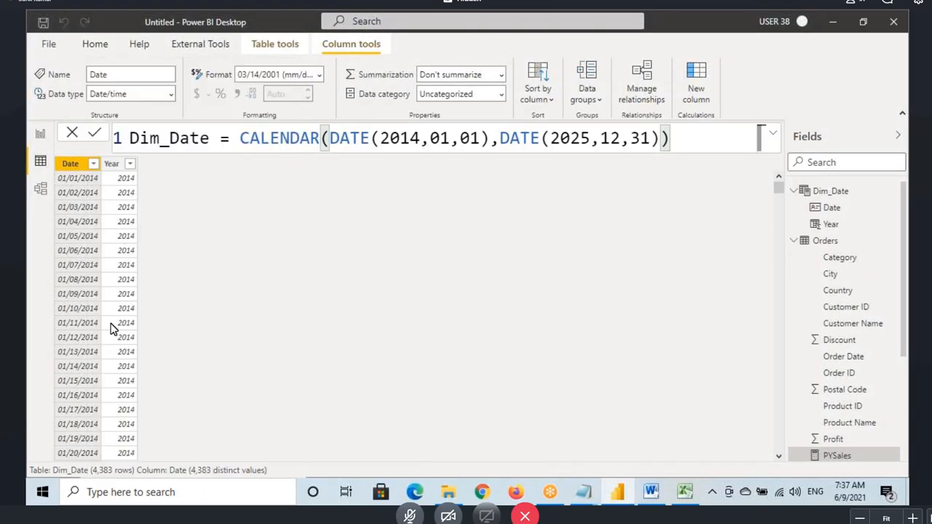
Return to the report and add the PYSales measure to the yearly sales table visual.
{"action": "left_click", "coordinate": [40, 134]}
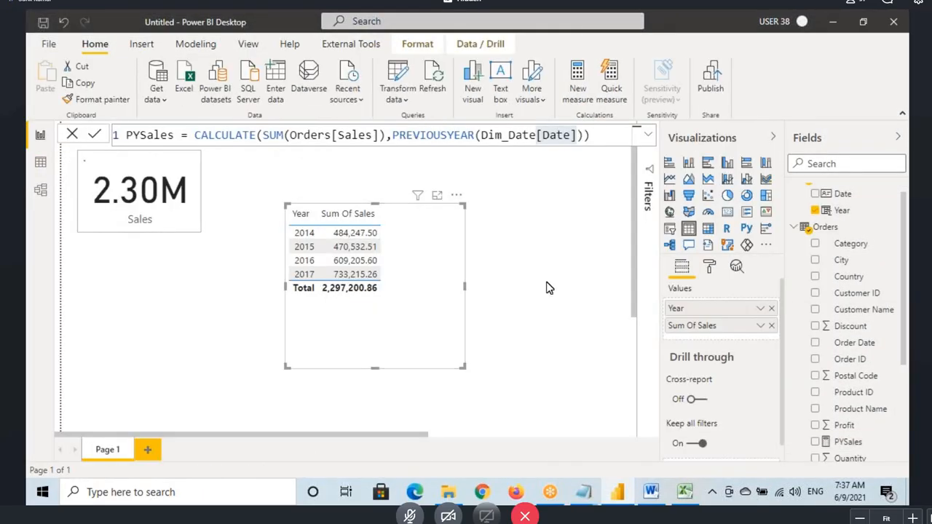
{"action": "scroll", "coordinate": [822, 367], "scroll_direction": "down", "scroll_amount": 4}
{"action": "left_click_drag", "start_coordinate": [845, 287], "coordinate": [495, 291]}
{"action": "scroll", "coordinate": [869, 284], "scroll_direction": "up", "scroll_amount": 4}
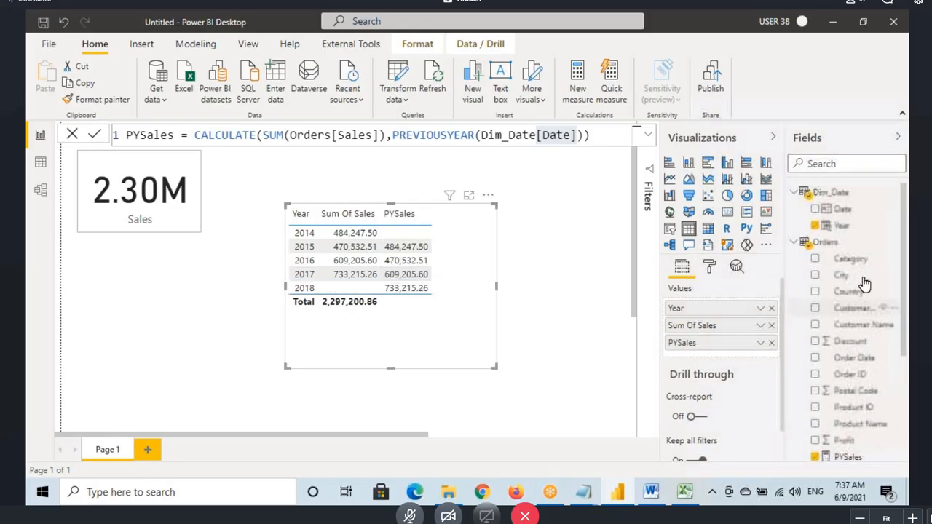
Create a measure named %YoYGrowth in the Orders table, starting its formula with DIVIDE([Sum Of Sales] on a second line.
{"action": "left_click", "coordinate": [825, 242]}
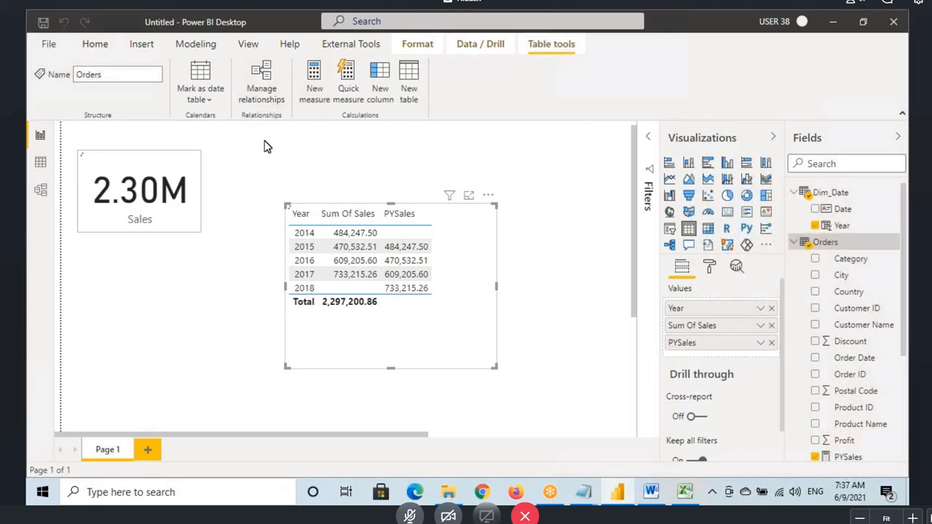
{"action": "type", "text": "%"}
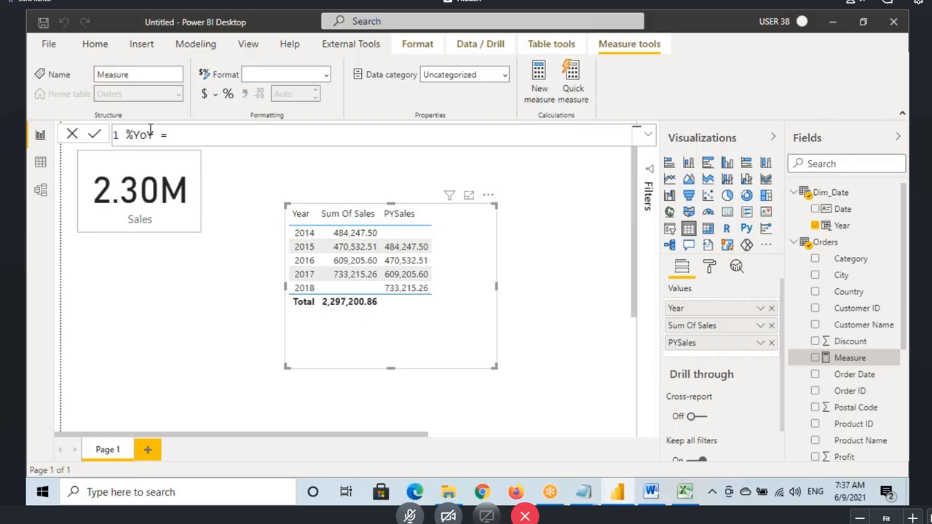
{"action": "type", "text": "YoYGrowth"}
{"action": "key", "text": "shift+Return"}
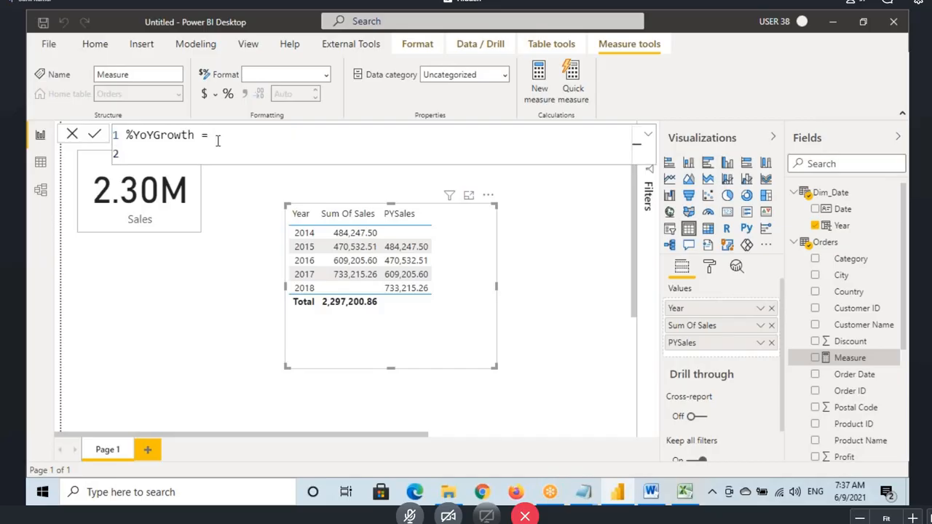
{"action": "type", "text": "divide("}
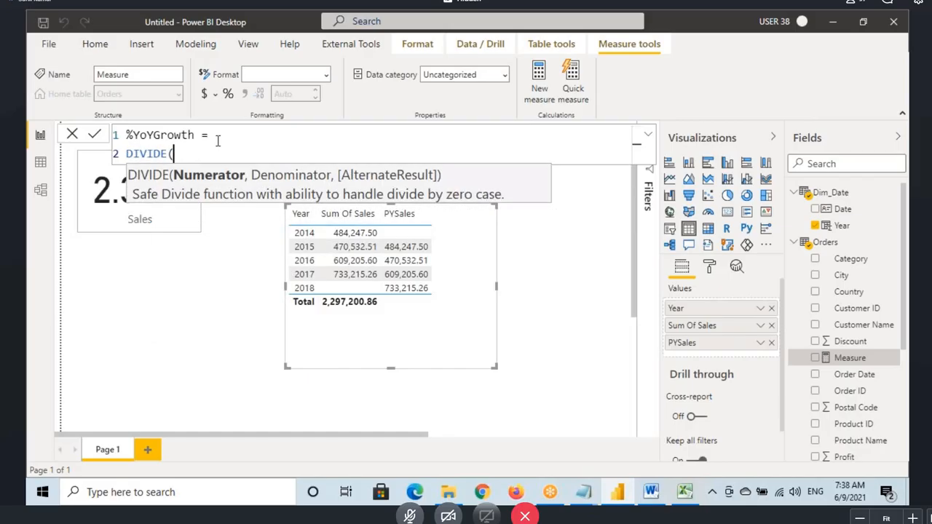
{"action": "type", "text": "sum"}
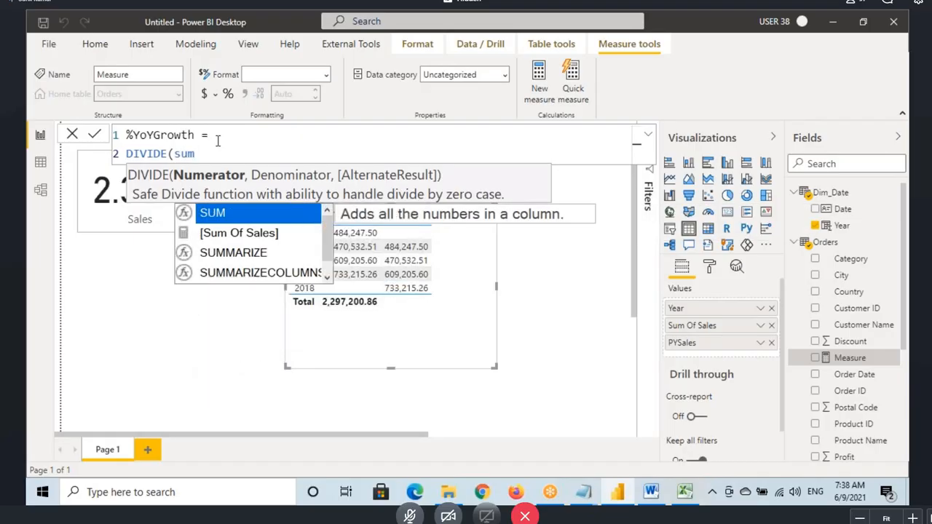
{"action": "left_click", "coordinate": [245, 234]}
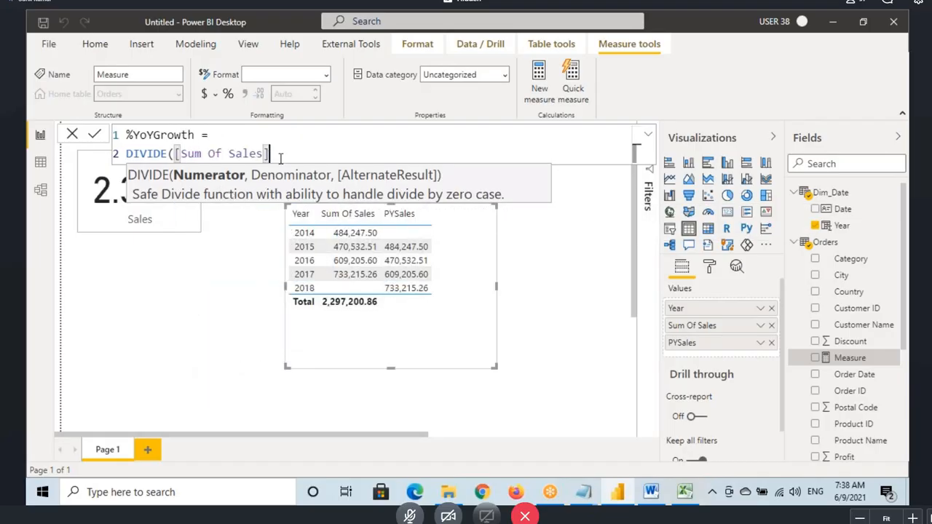
Extend the numerator of the %YoYGrowth formula to [Sum Of Sales] - [PYSales].
{"action": "type", "text": ","}
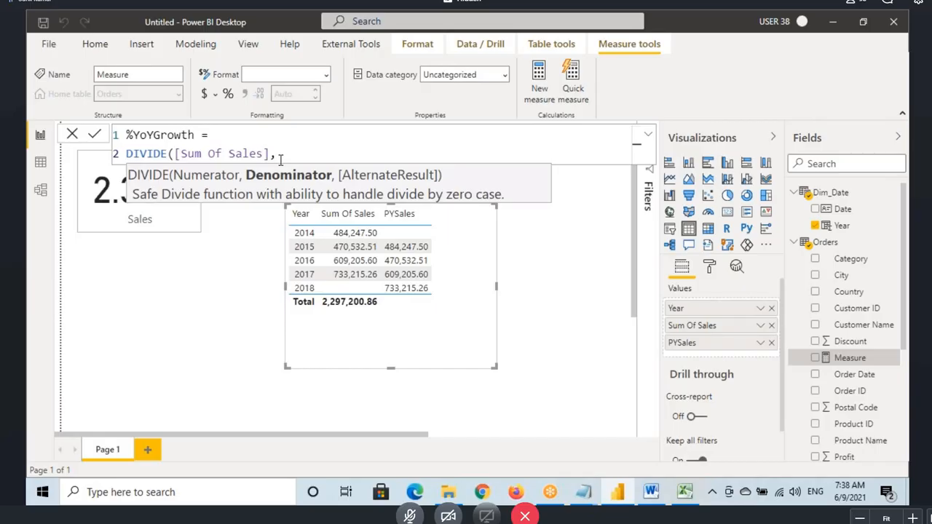
{"action": "type", "text": "p"}
{"action": "key", "text": "BackSpace"}
{"action": "key", "text": "BackSpace"}
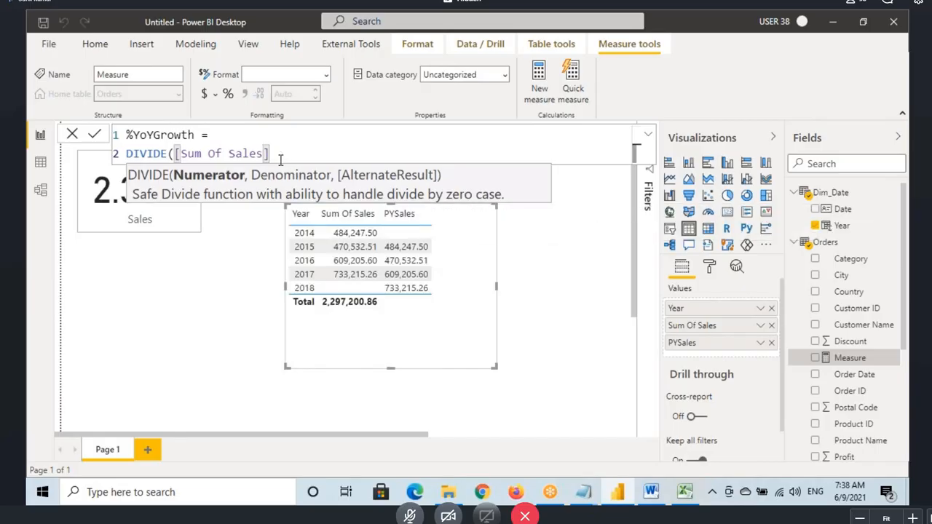
{"action": "type", "text": "- "}
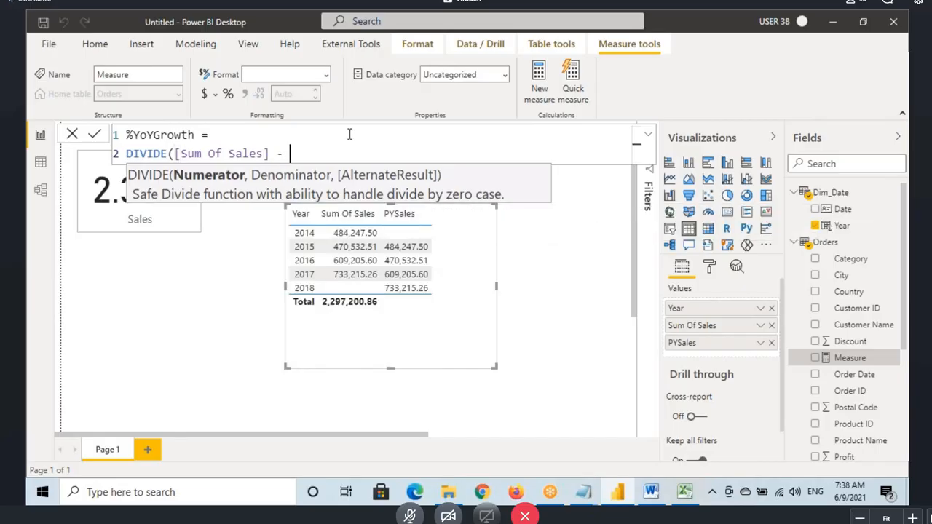
{"action": "type", "text": "p"}
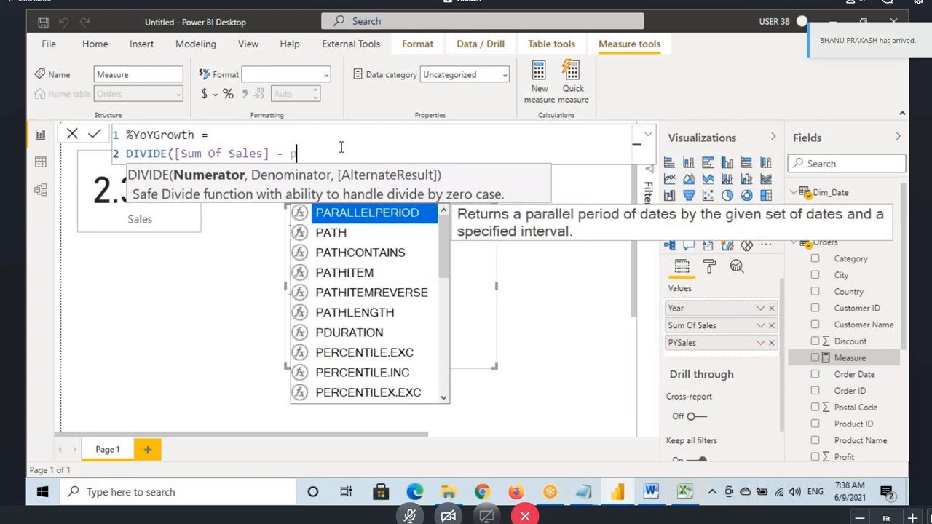
{"action": "type", "text": "y"}
{"action": "key", "text": "Tab"}
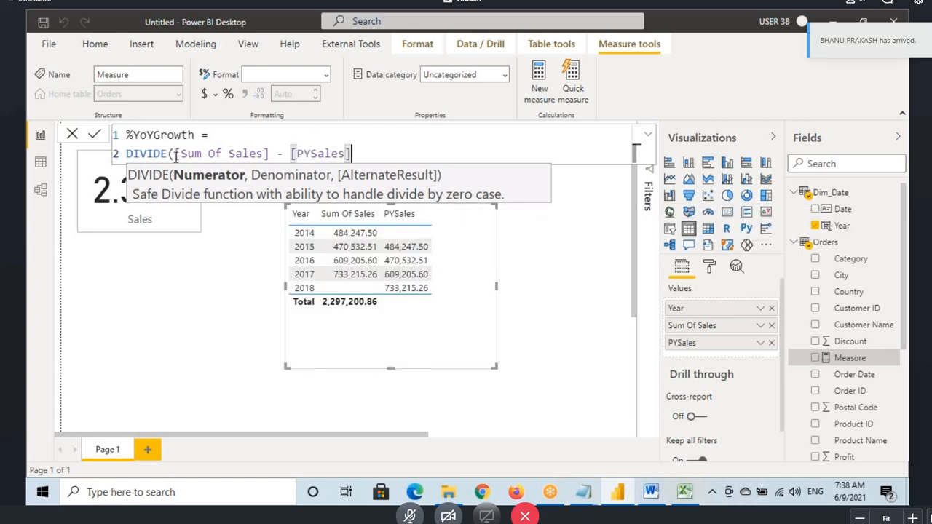
Enter [PYSales] as the denominator of the DIVIDE function and commit the %YoYGrowth measure.
{"action": "left_click_drag", "start_coordinate": [175, 157], "coordinate": [353, 154]}
{"action": "left_click", "coordinate": [353, 153]}
{"action": "type", "text": ","}
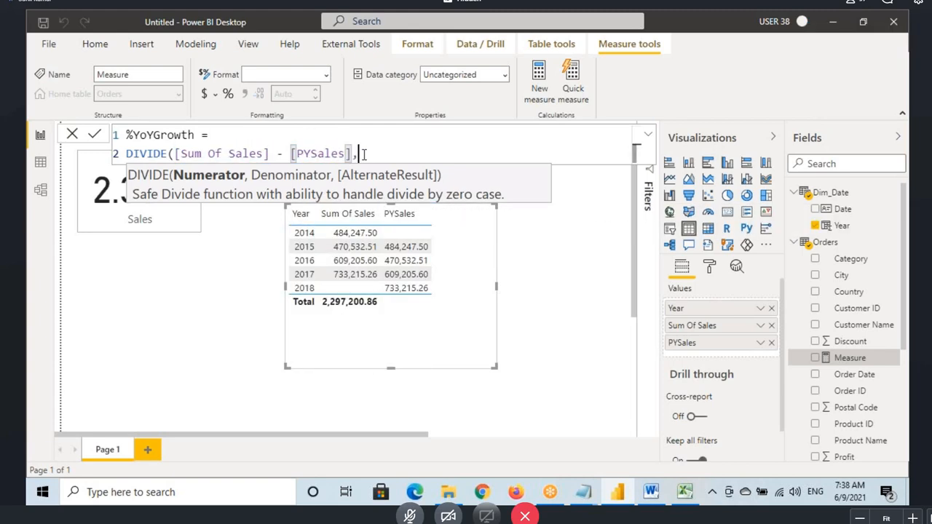
{"action": "type", "text": "pysal"}
{"action": "key", "text": "Tab"}
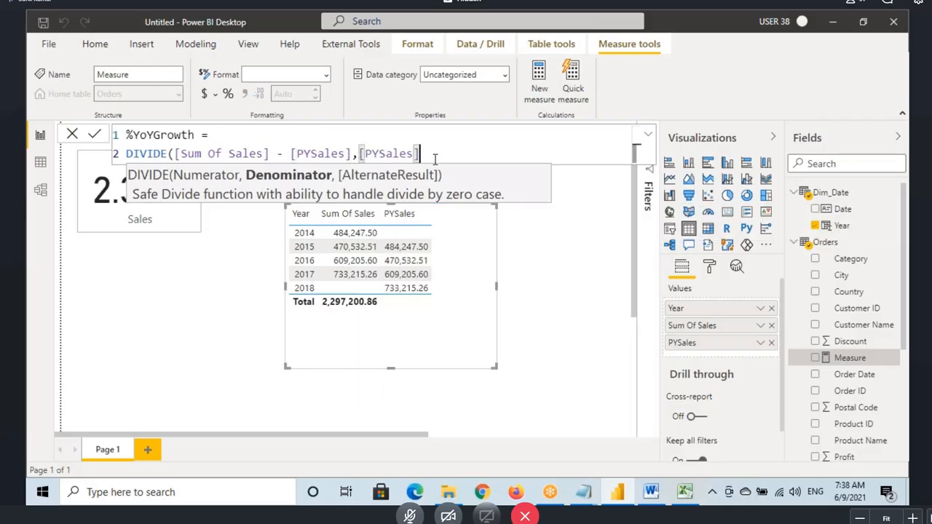
{"action": "type", "text": ")"}
{"action": "key", "text": "Return"}
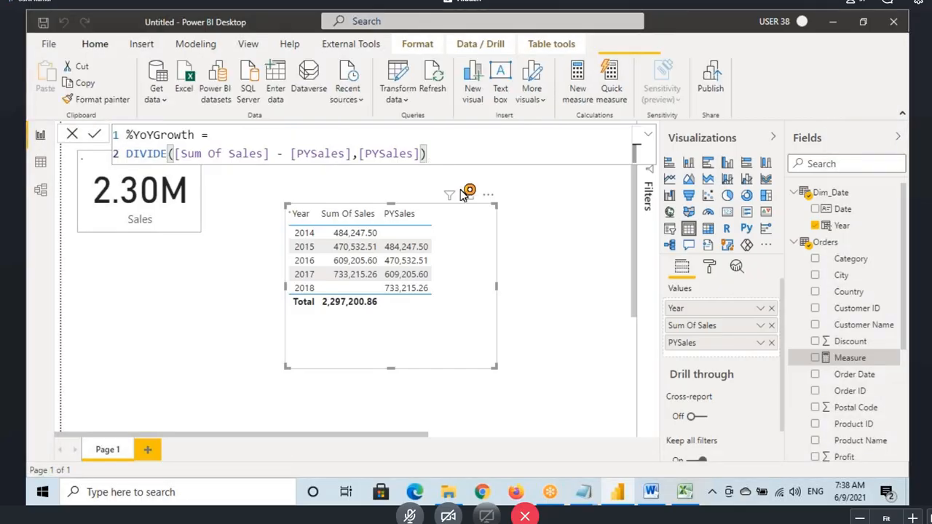
Add the %YoYGrowth measure to the yearly sales table visual and format it as a percentage.
{"action": "left_click_drag", "start_coordinate": [845, 266], "coordinate": [456, 235]}
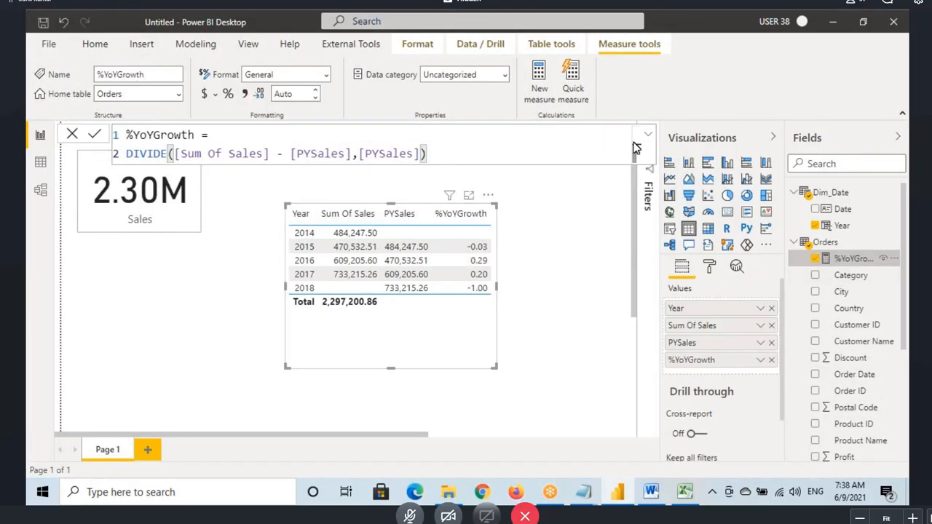
{"action": "left_click", "coordinate": [228, 93]}
{"action": "left_click", "coordinate": [487, 285]}
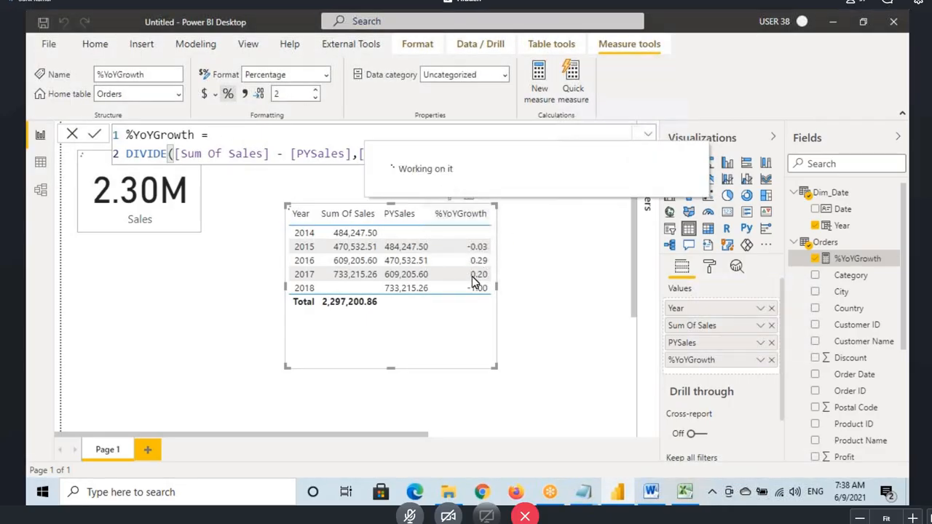
Open the model view and review the Time Intelligence heading in the DAX Functions Time Intelligence notes in Notepad.
{"action": "left_click", "coordinate": [40, 189]}
{"action": "mouse_move", "coordinate": [583, 493]}
{"action": "left_click", "coordinate": [626, 441]}
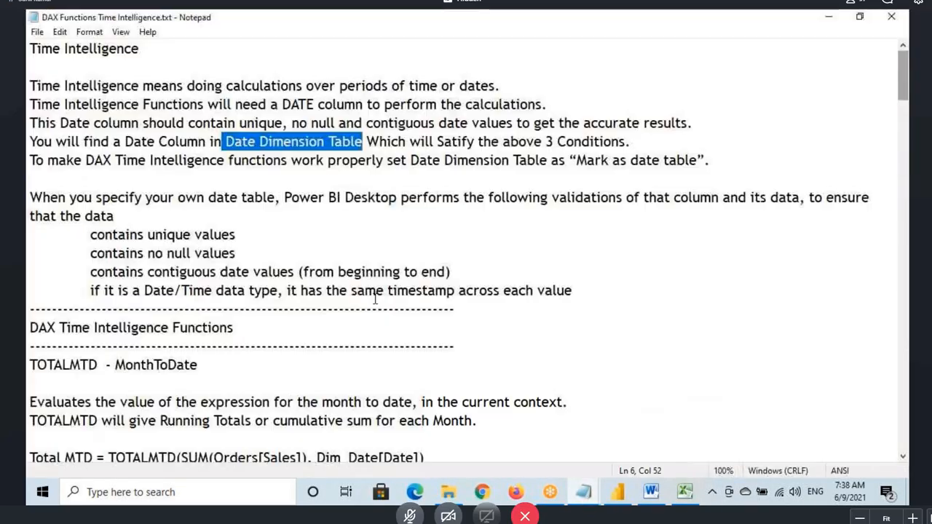
{"action": "left_click_drag", "start_coordinate": [30, 48], "coordinate": [138, 48]}
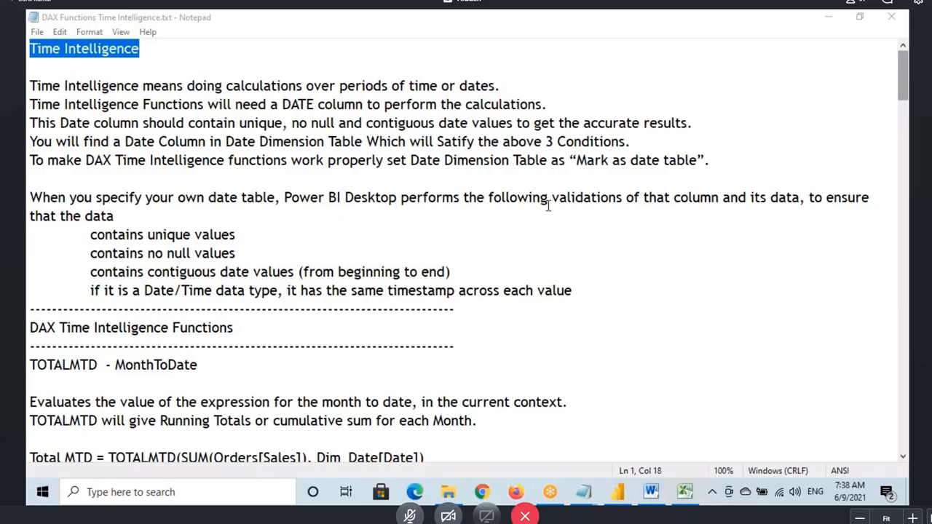
{"action": "left_click", "coordinate": [119, 50]}
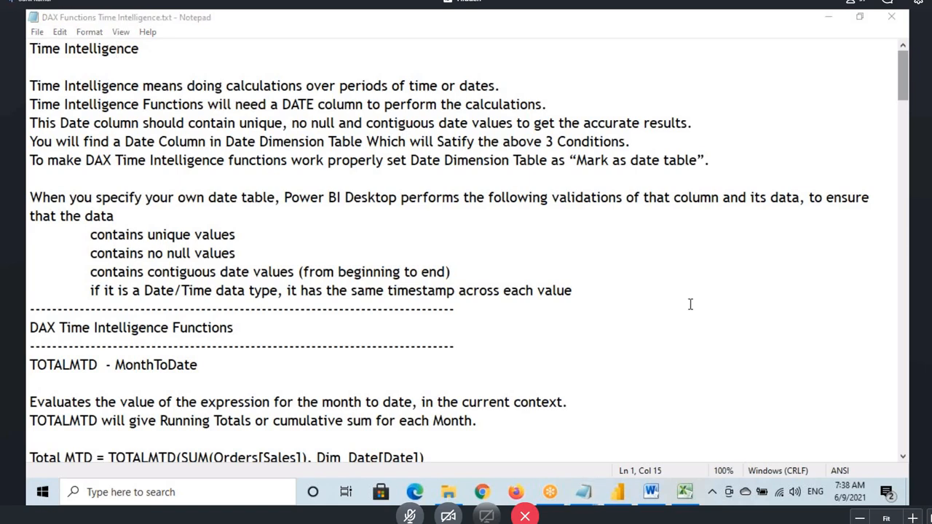
Inspect Dim_Date in Power BI's model view and the Quarter Name, Month Name and Weekday Name columns of Date Dimension.xlsx in Excel.
{"action": "left_click", "coordinate": [619, 493]}
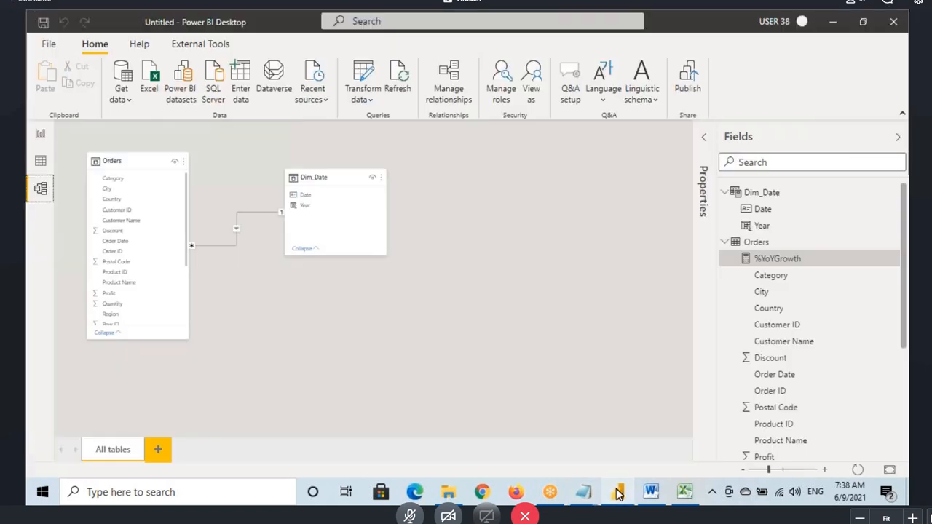
{"action": "left_click", "coordinate": [311, 182]}
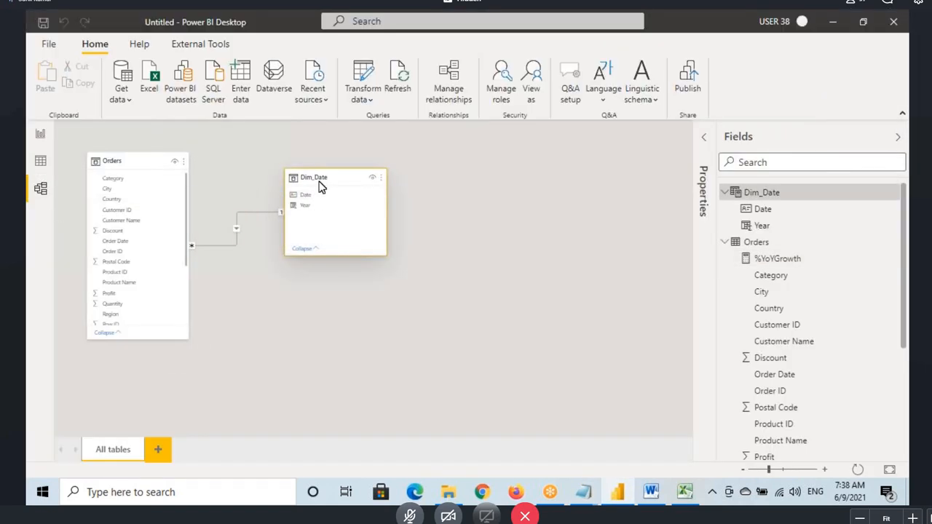
{"action": "mouse_move", "coordinate": [587, 494]}
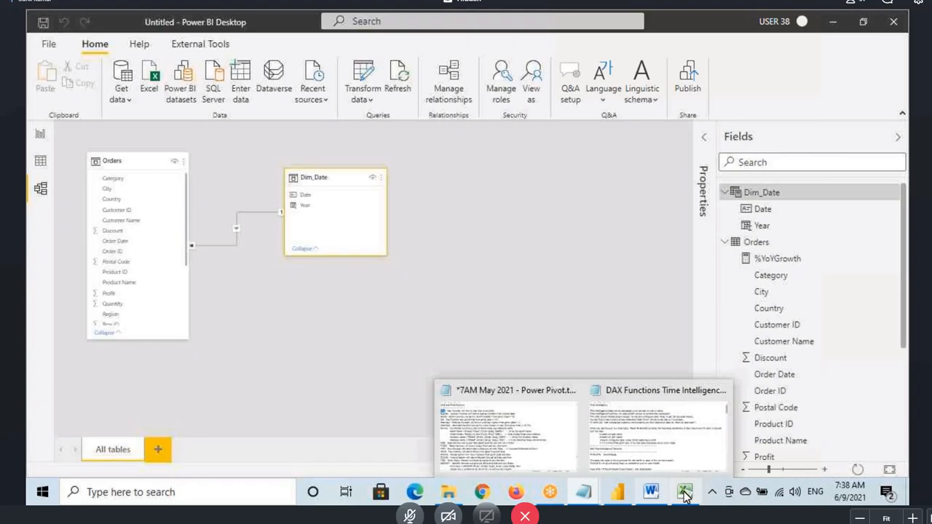
{"action": "left_click", "coordinate": [684, 492]}
{"action": "left_click", "coordinate": [270, 146]}
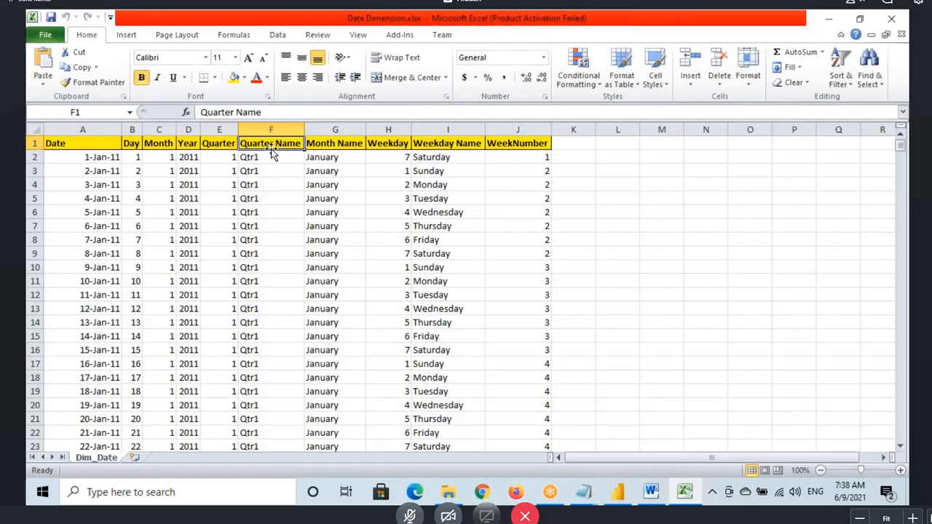
{"action": "left_click", "coordinate": [336, 129]}
{"action": "left_click", "coordinate": [441, 128]}
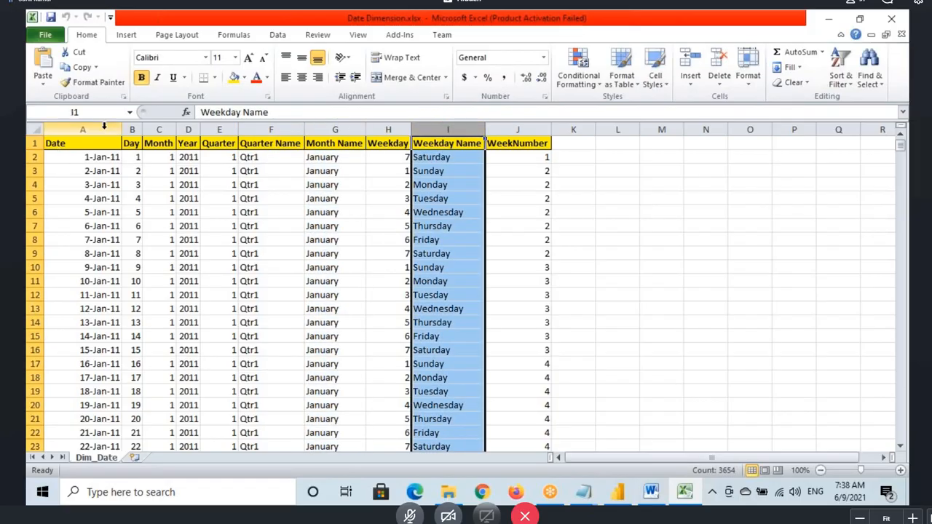
Switch back to Power BI Desktop and review Dim_Date's data, the table relationship and the report's growth table.
{"action": "left_click", "coordinate": [618, 492]}
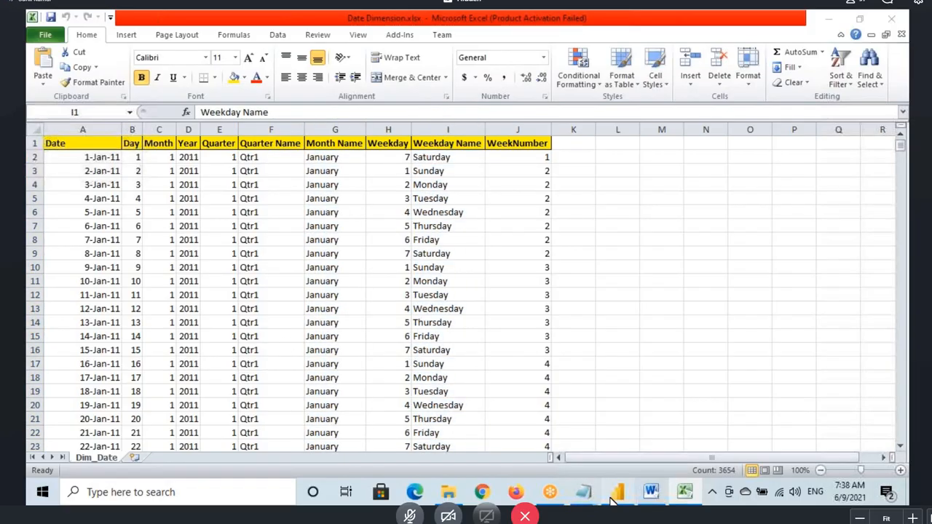
{"action": "left_click", "coordinate": [40, 161]}
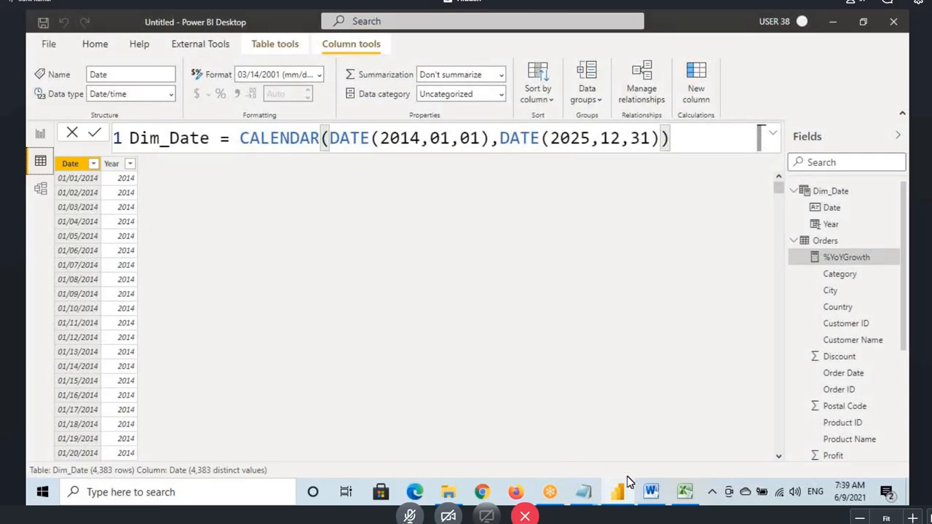
{"action": "left_click", "coordinate": [651, 492]}
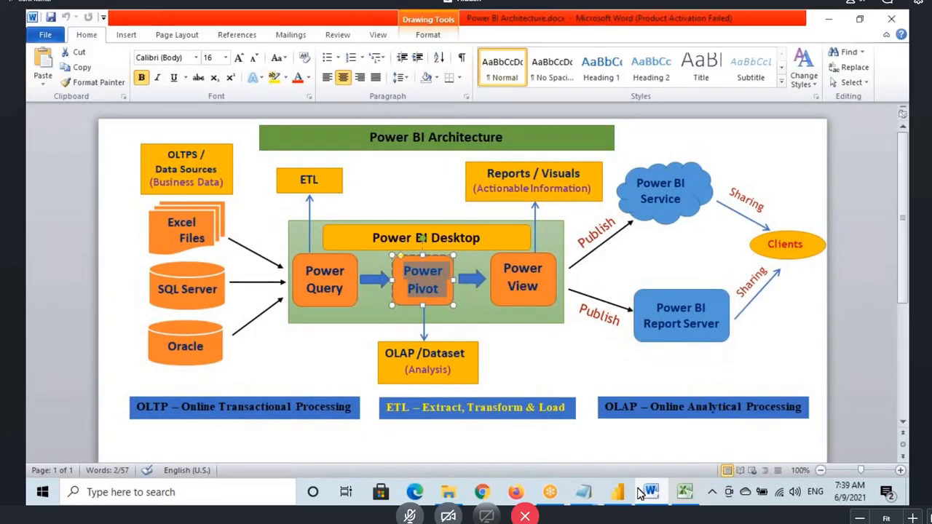
{"action": "left_click", "coordinate": [651, 492]}
{"action": "left_click", "coordinate": [41, 189]}
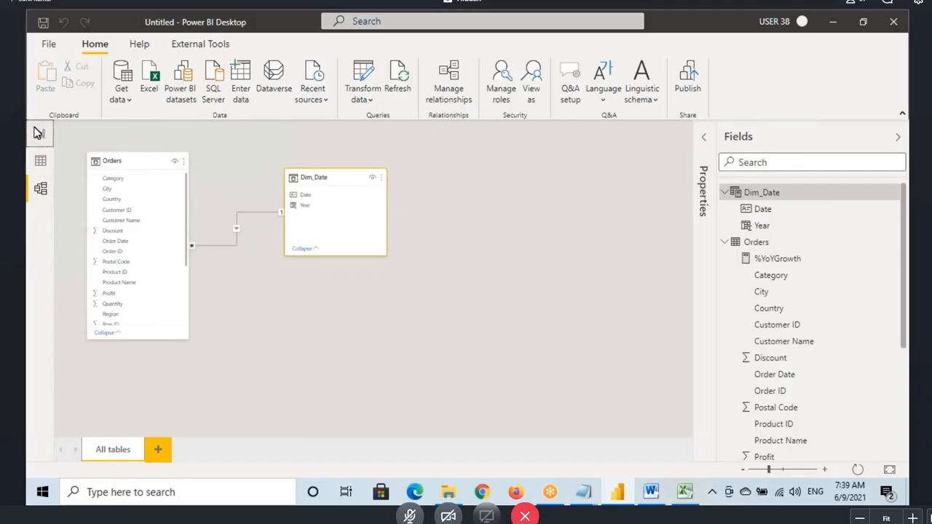
{"action": "left_click", "coordinate": [40, 134]}
{"action": "left_click", "coordinate": [510, 214]}
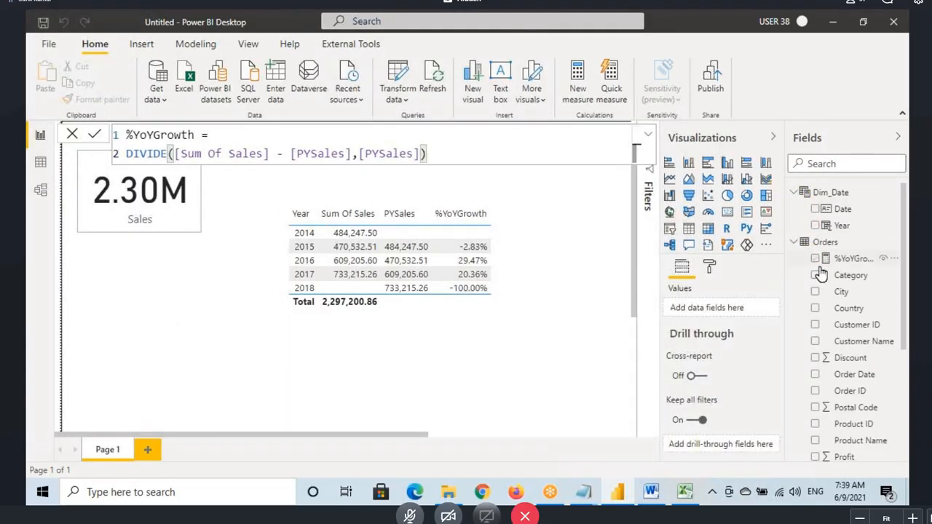
{"action": "left_click", "coordinate": [845, 276]}
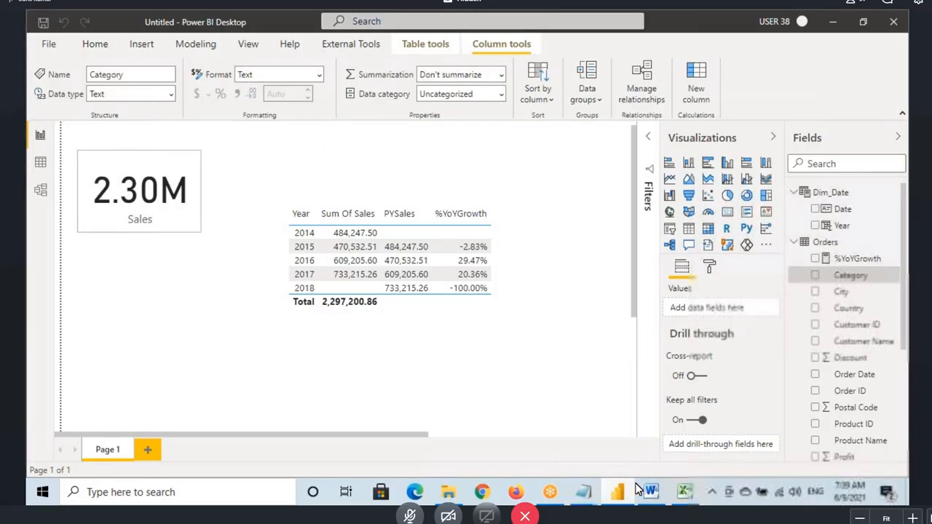
Switch to the Power Pivot notes in Notepad and highlight the CALENDAR entry among the date and time functions.
{"action": "mouse_move", "coordinate": [586, 494]}
{"action": "left_click", "coordinate": [536, 455]}
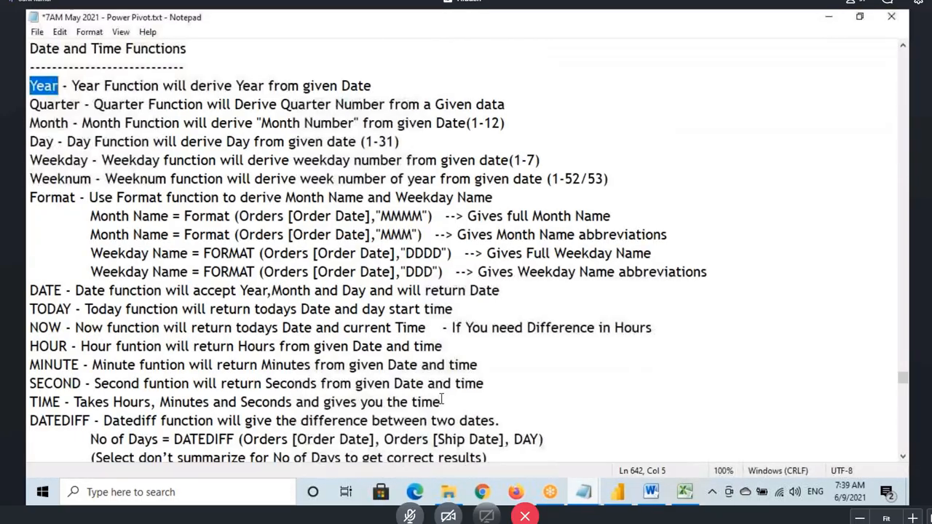
{"action": "scroll", "coordinate": [86, 197], "scroll_direction": "down", "scroll_amount": 2}
{"action": "scroll", "coordinate": [86, 197], "scroll_direction": "down", "scroll_amount": 3}
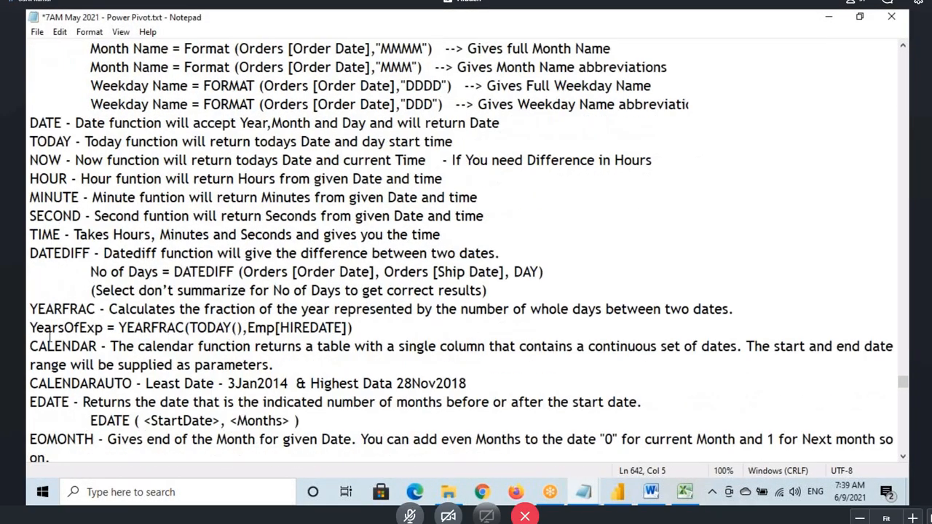
{"action": "left_click_drag", "start_coordinate": [30, 234], "coordinate": [97, 234]}
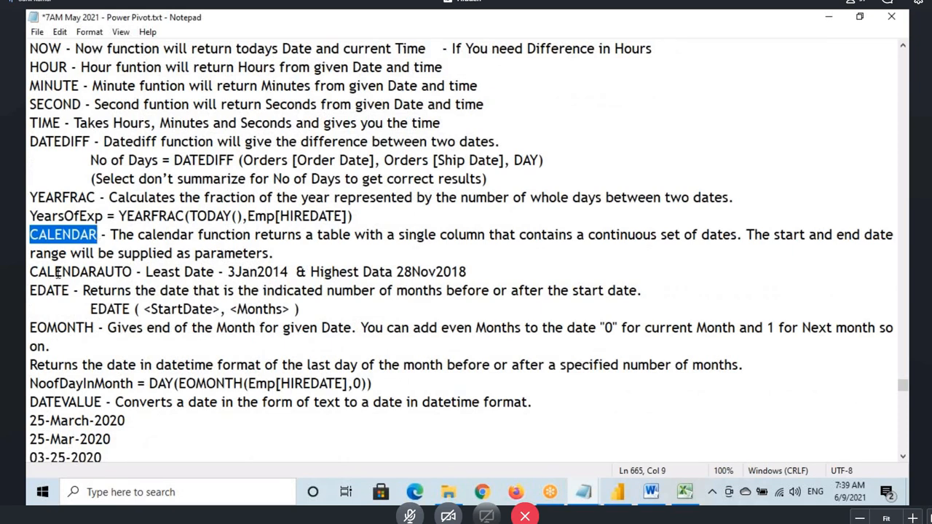
Highlight the CALENDARAUTO entry in the notes and switch to Power BI Desktop's data view of Dim_Date.
{"action": "left_click", "coordinate": [45, 233]}
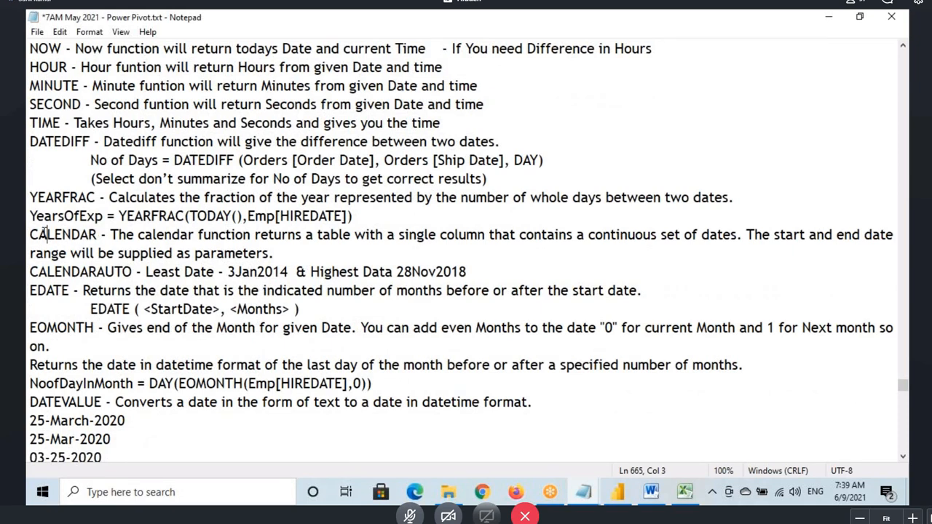
{"action": "double_click", "coordinate": [42, 273]}
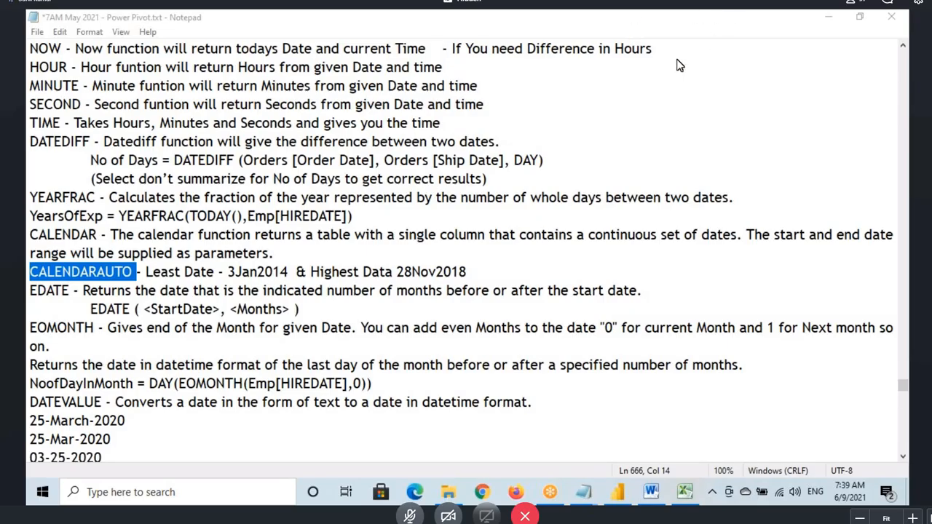
{"action": "left_click", "coordinate": [618, 492]}
{"action": "left_click", "coordinate": [40, 189]}
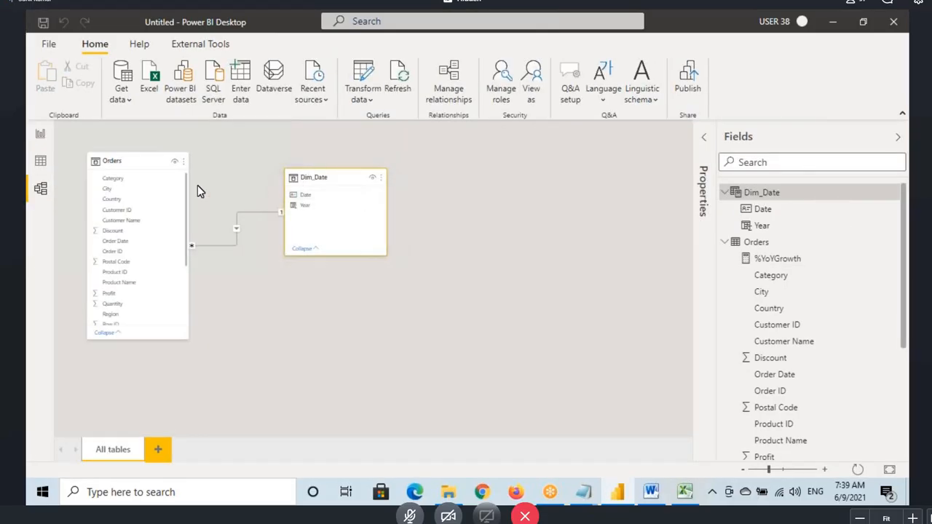
{"action": "left_click", "coordinate": [40, 161]}
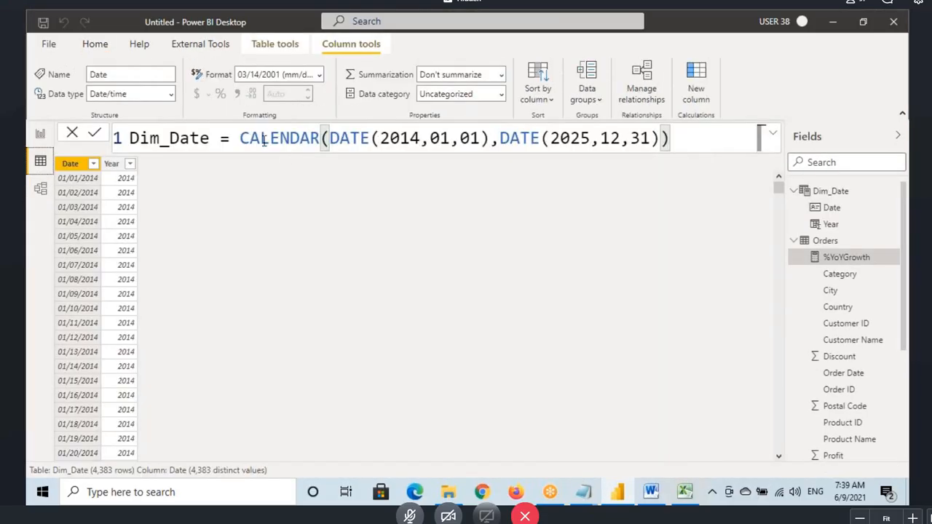
Examine the CALENDAR function and its DATE(2014,01,01) and DATE(2025,12,31) arguments in the Dim_Date formula.
{"action": "left_click_drag", "start_coordinate": [249, 138], "coordinate": [319, 139]}
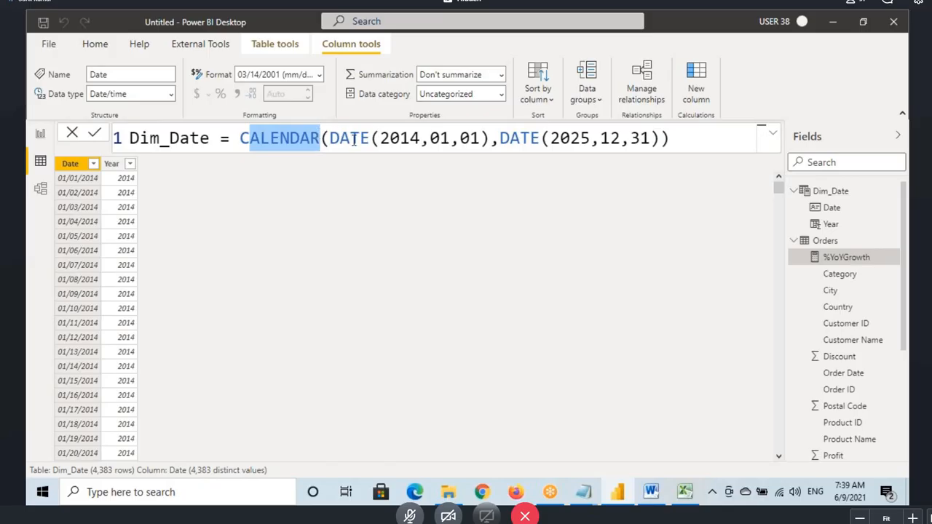
{"action": "left_click_drag", "start_coordinate": [351, 138], "coordinate": [440, 138]}
{"action": "left_click_drag", "start_coordinate": [561, 138], "coordinate": [660, 138]}
{"action": "left_click", "coordinate": [660, 138]}
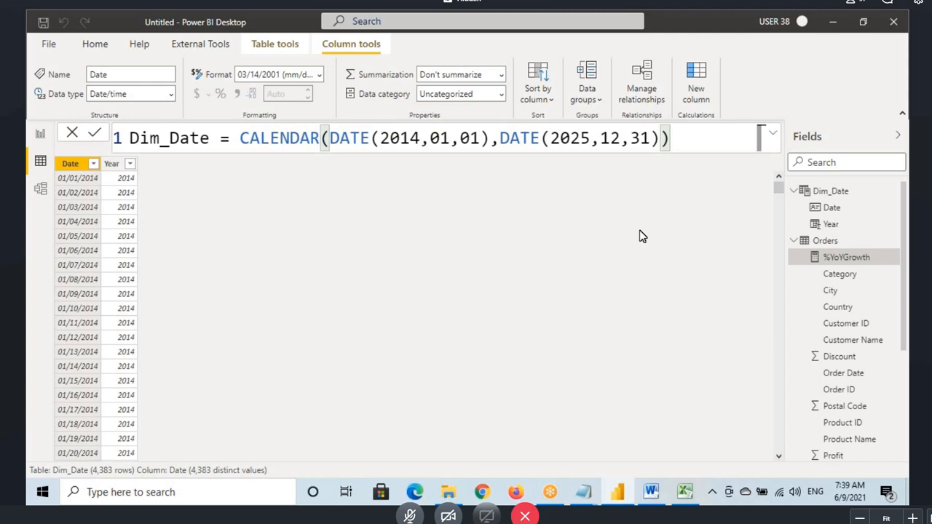
Check Dim_Date in the model view, return to its data and highlight CALENDAR in its formula.
{"action": "left_click", "coordinate": [36, 187]}
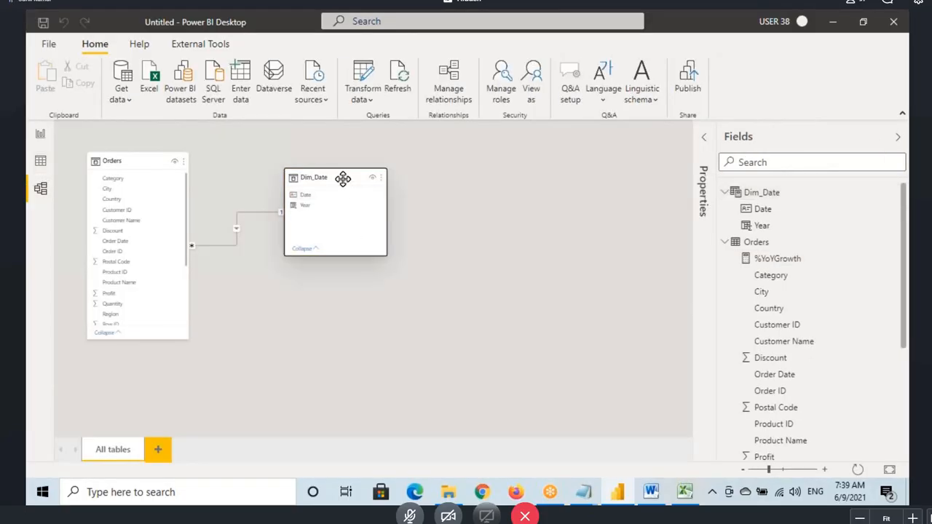
{"action": "mouse_move", "coordinate": [344, 195]}
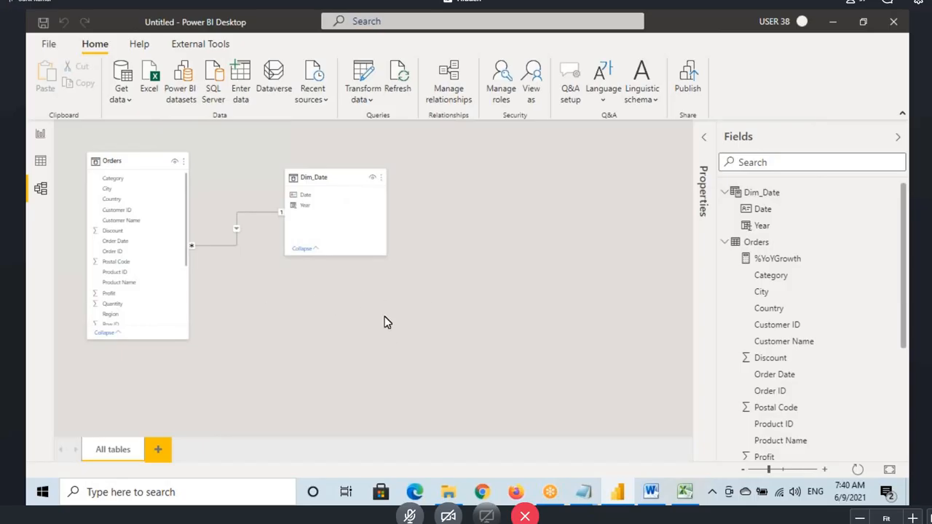
{"action": "left_click", "coordinate": [40, 161]}
{"action": "left_click_drag", "start_coordinate": [242, 138], "coordinate": [299, 144]}
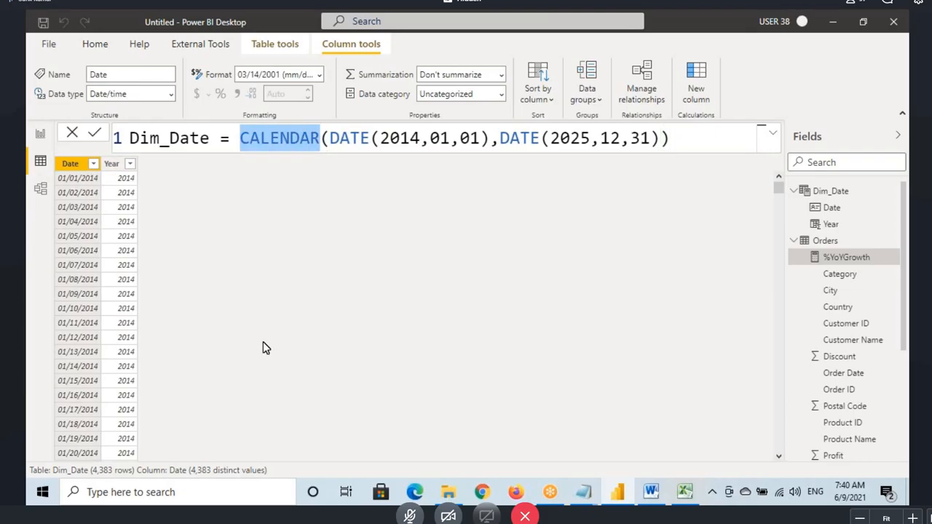
{"action": "left_click", "coordinate": [260, 139]}
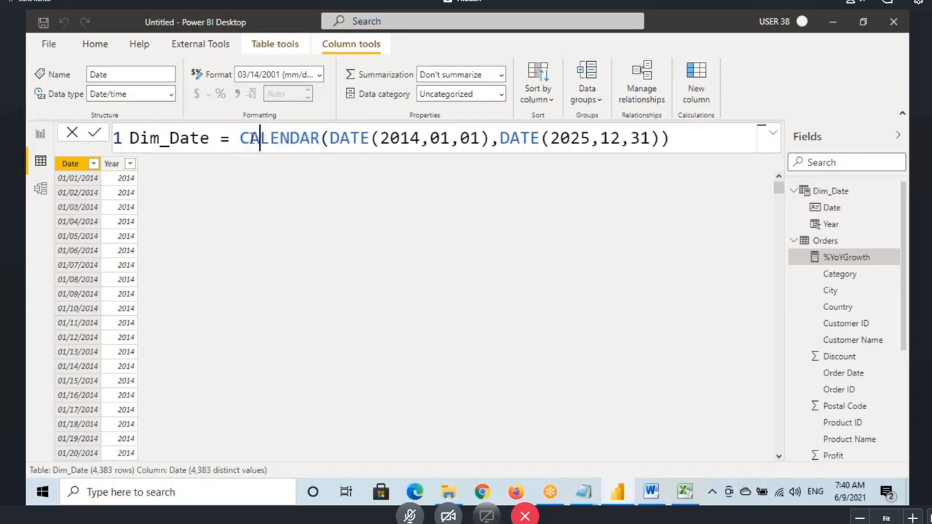
{"action": "left_click_drag", "start_coordinate": [250, 139], "coordinate": [319, 139]}
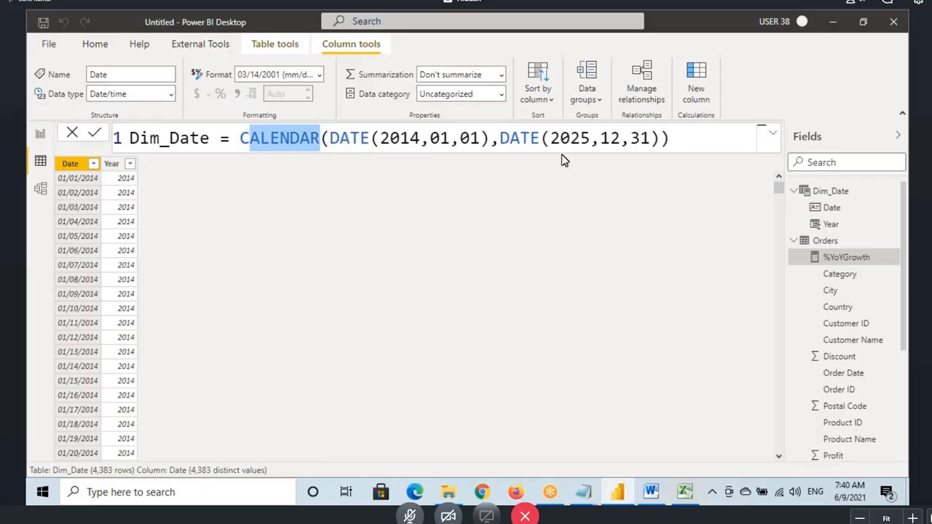
Annotate the end date 2025,12,31 in the Dim_Date formula with underlines, an arrow and a handwritten 4.
{"action": "left_click_drag", "start_coordinate": [566, 146], "coordinate": [665, 145]}
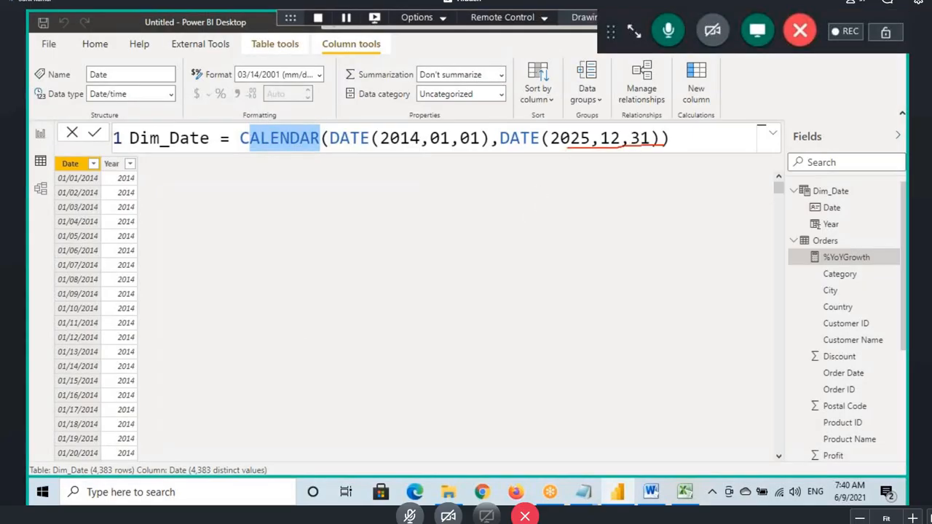
{"action": "mouse_move", "coordinate": [27, 334]}
{"action": "left_mouse_down"}
{"action": "mouse_move", "coordinate": [49, 320]}
{"action": "mouse_move", "coordinate": [40, 357]}
{"action": "left_mouse_up"}
{"action": "left_click_drag", "start_coordinate": [555, 153], "coordinate": [649, 166]}
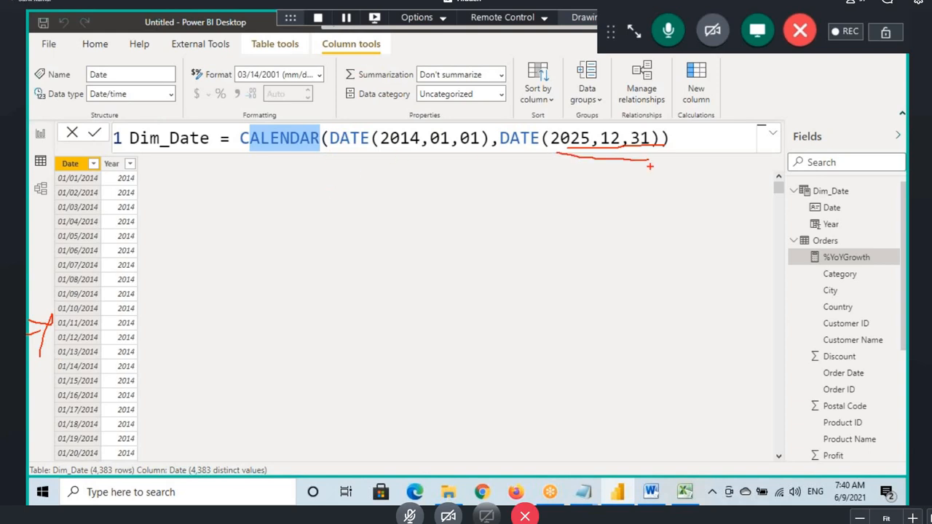
{"action": "left_click_drag", "start_coordinate": [842, 502], "coordinate": [887, 505]}
{"action": "mouse_move", "coordinate": [565, 148]}
{"action": "left_mouse_down"}
{"action": "mouse_move", "coordinate": [566, 202]}
{"action": "mouse_move", "coordinate": [550, 164]}
{"action": "mouse_move", "coordinate": [632, 206]}
{"action": "left_mouse_up"}
{"action": "left_click_drag", "start_coordinate": [628, 187], "coordinate": [627, 236]}
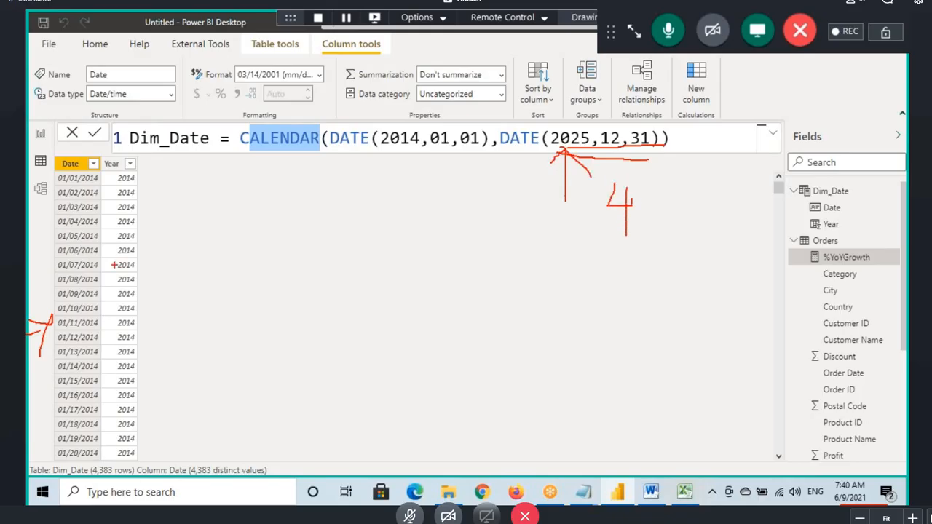
Draw five vertical lines beside the Year column, underline CALENDAR in the formula, and clear all annotations.
{"action": "mouse_move", "coordinate": [27, 458]}
{"action": "left_mouse_down"}
{"action": "mouse_move", "coordinate": [71, 450]}
{"action": "mouse_move", "coordinate": [57, 465]}
{"action": "mouse_move", "coordinate": [78, 464]}
{"action": "mouse_move", "coordinate": [71, 474]}
{"action": "left_mouse_up"}
{"action": "left_click_drag", "start_coordinate": [157, 161], "coordinate": [155, 227]}
{"action": "left_click_drag", "start_coordinate": [192, 161], "coordinate": [194, 239]}
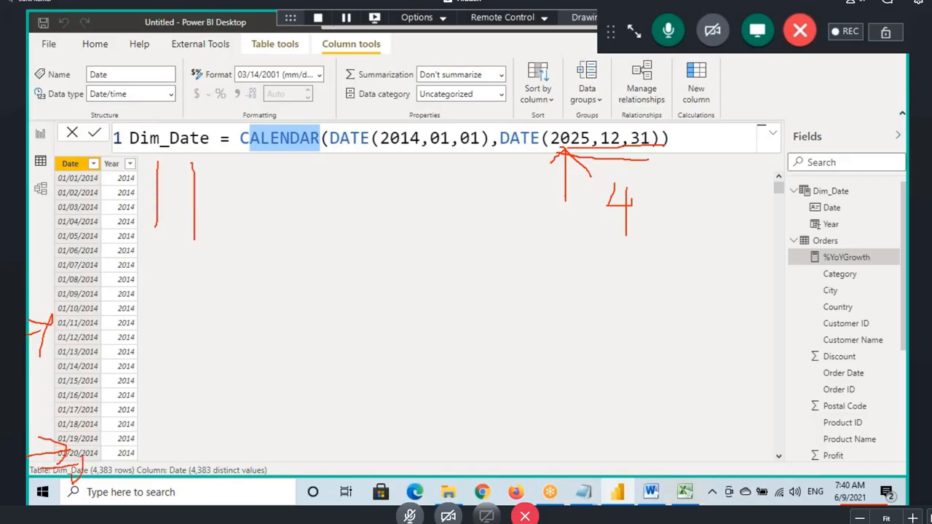
{"action": "left_click_drag", "start_coordinate": [231, 156], "coordinate": [234, 246]}
{"action": "left_click_drag", "start_coordinate": [284, 156], "coordinate": [282, 254]}
{"action": "left_click_drag", "start_coordinate": [328, 167], "coordinate": [326, 245]}
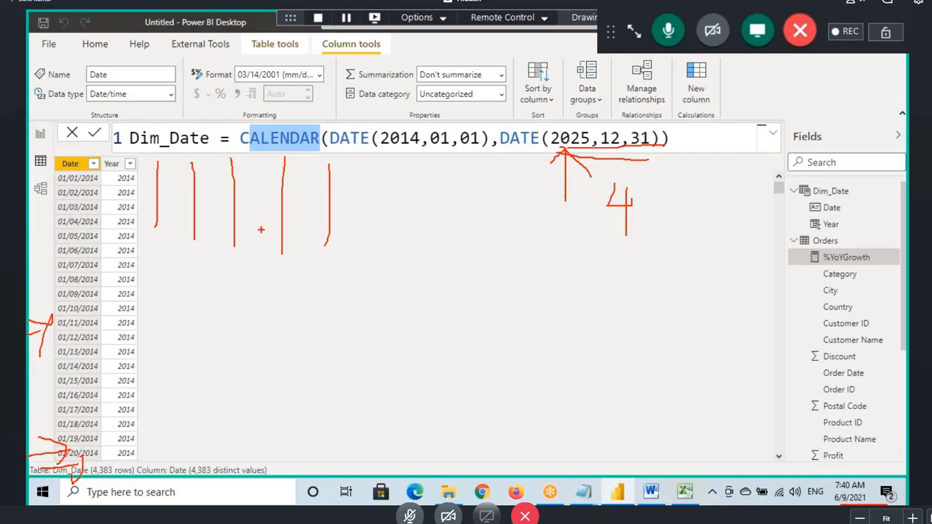
{"action": "left_click_drag", "start_coordinate": [257, 146], "coordinate": [309, 144]}
{"action": "key", "text": "Escape"}
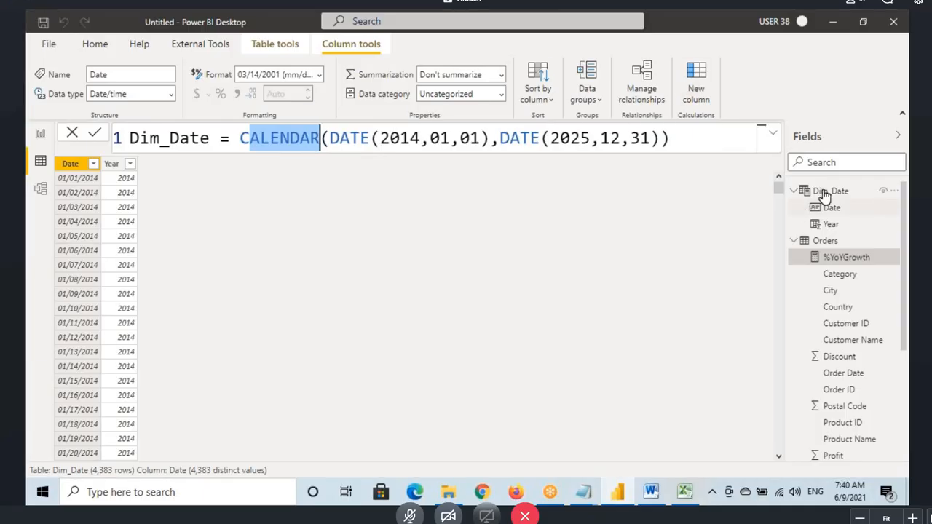
Start a new calculated table named Date.
{"action": "left_click", "coordinate": [39, 166]}
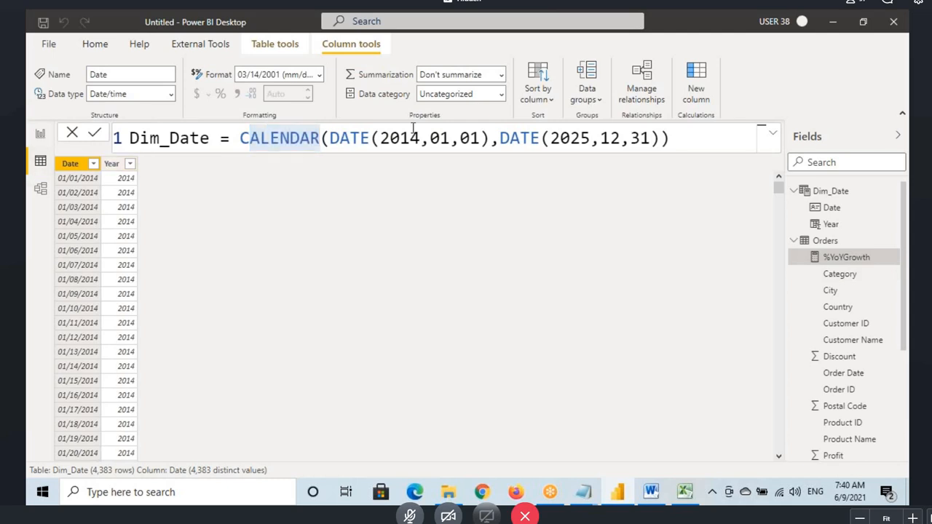
{"action": "left_click", "coordinate": [286, 48]}
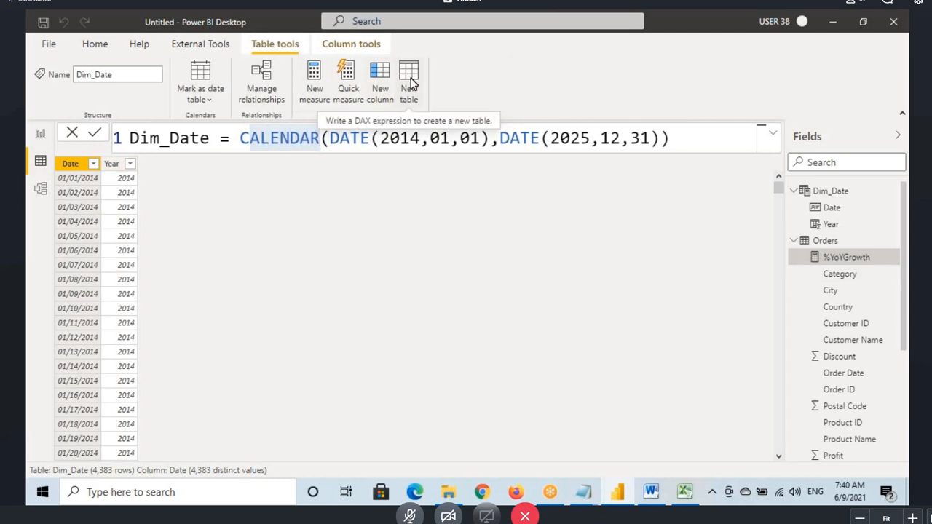
{"action": "left_click", "coordinate": [390, 222]}
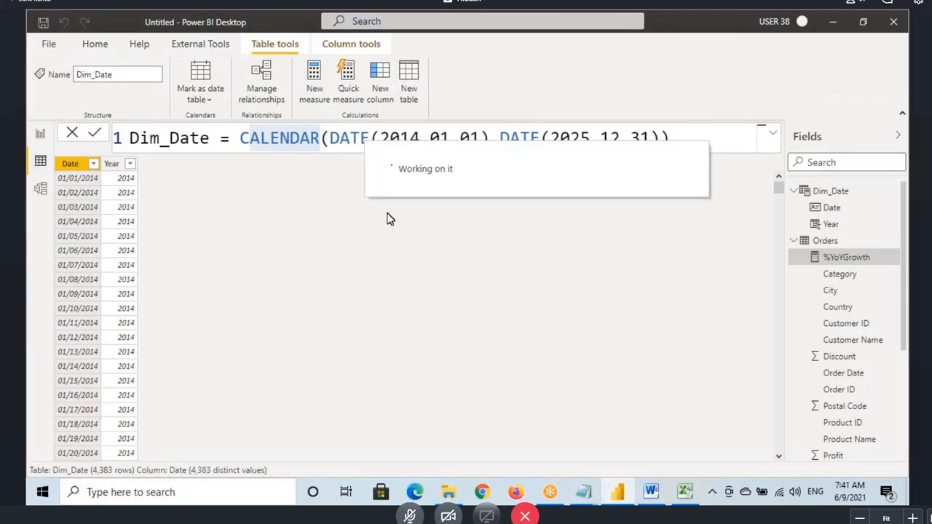
{"action": "type", "text": "Date ="}
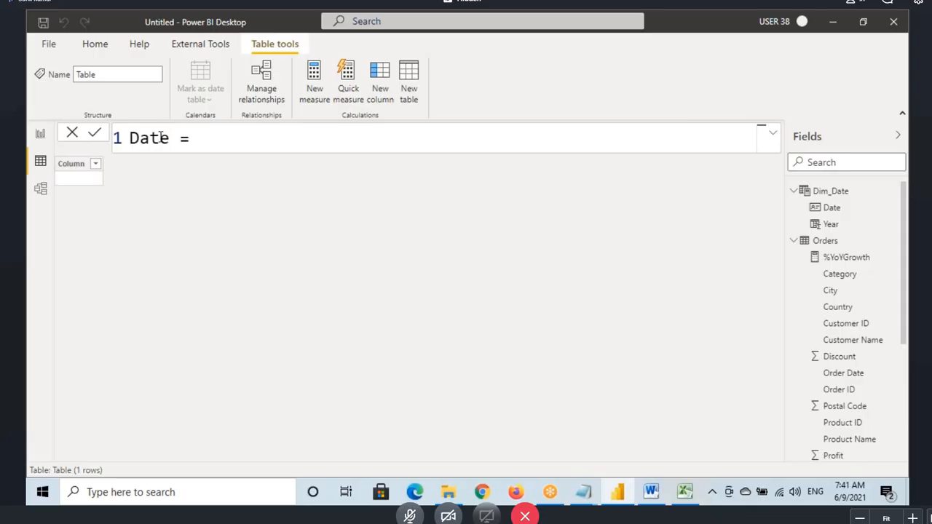
Insert the CALENDARAUTO function into the Date table's formula.
{"action": "left_click_drag", "start_coordinate": [140, 139], "coordinate": [154, 140]}
{"action": "double_click", "coordinate": [155, 140]}
{"action": "left_click", "coordinate": [198, 140]}
{"action": "type", "text": "cal"}
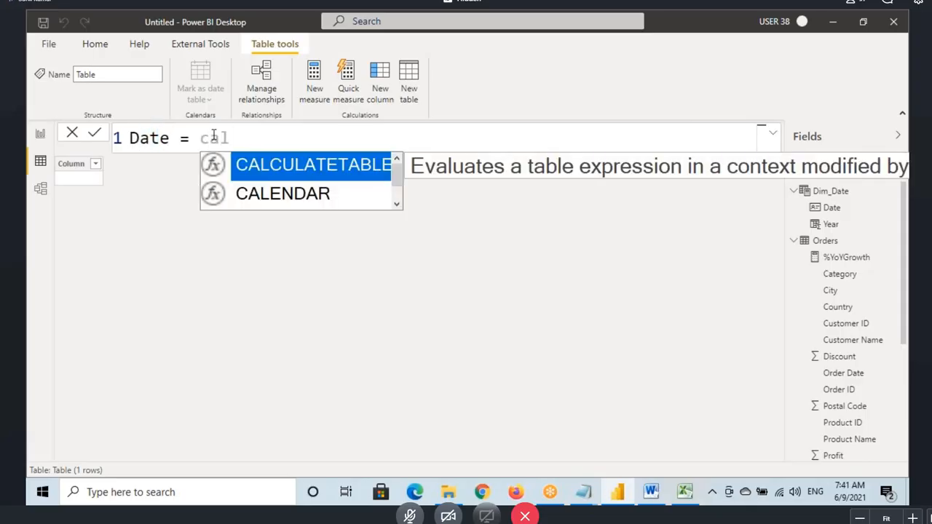
{"action": "left_click", "coordinate": [397, 204]}
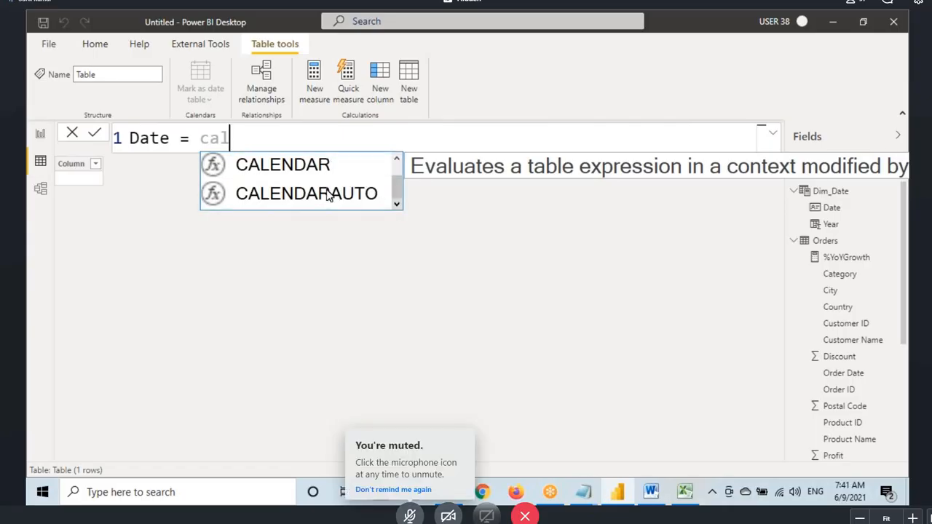
{"action": "left_click", "coordinate": [327, 192]}
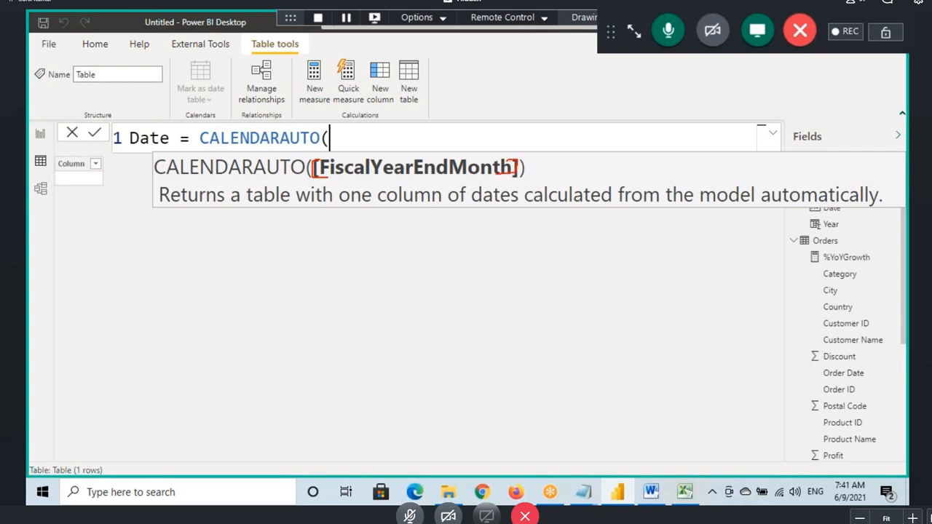
Underline CALENDARAUTO and its FiscalYearEndMonth argument in the function hint with the annotation pen.
{"action": "left_click_drag", "start_coordinate": [233, 178], "coordinate": [275, 179]}
{"action": "mouse_move", "coordinate": [355, 180]}
{"action": "left_mouse_down"}
{"action": "mouse_move", "coordinate": [486, 191]}
{"action": "mouse_move", "coordinate": [485, 180]}
{"action": "left_mouse_up"}
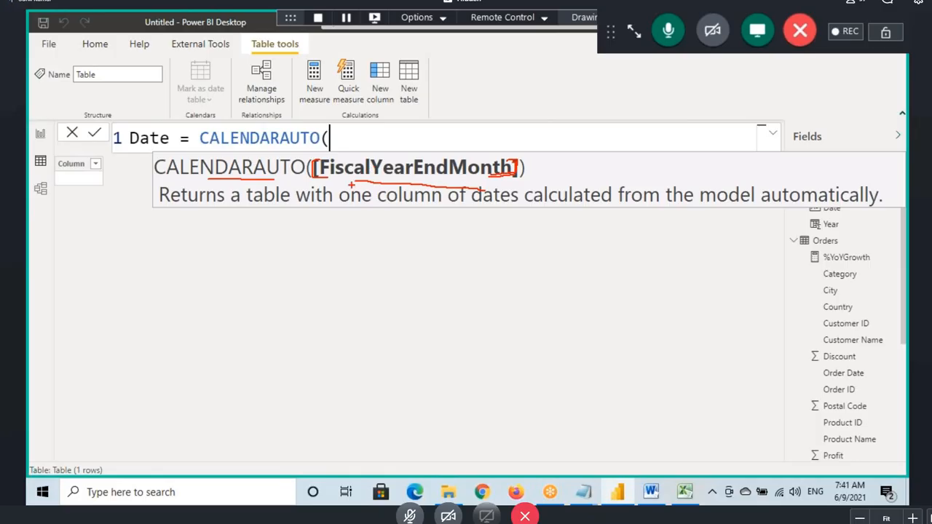
{"action": "left_click_drag", "start_coordinate": [354, 183], "coordinate": [421, 184]}
Handwrite the fiscal year notes "Fiscal", "April" and "Mar 31" below the function hint and underline Mar.
{"action": "mouse_move", "coordinate": [383, 223]}
{"action": "left_mouse_down"}
{"action": "mouse_move", "coordinate": [368, 268]}
{"action": "mouse_move", "coordinate": [438, 249]}
{"action": "left_mouse_up"}
{"action": "left_click_drag", "start_coordinate": [457, 221], "coordinate": [456, 259]}
{"action": "mouse_move", "coordinate": [530, 238]}
{"action": "left_mouse_down"}
{"action": "mouse_move", "coordinate": [546, 235]}
{"action": "mouse_move", "coordinate": [540, 271]}
{"action": "mouse_move", "coordinate": [555, 265]}
{"action": "left_mouse_up"}
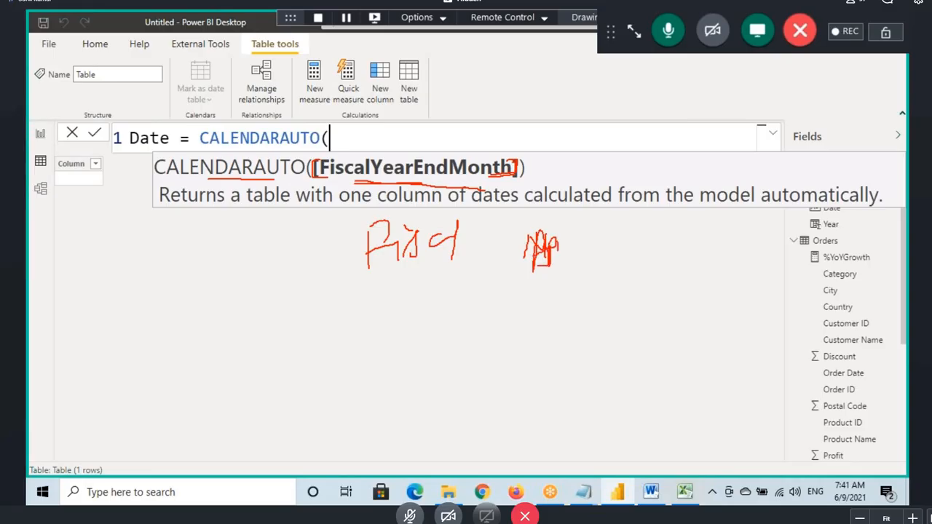
{"action": "left_click_drag", "start_coordinate": [580, 235], "coordinate": [582, 271]}
{"action": "mouse_move", "coordinate": [532, 293]}
{"action": "left_mouse_down"}
{"action": "mouse_move", "coordinate": [532, 316]}
{"action": "mouse_move", "coordinate": [567, 292]}
{"action": "mouse_move", "coordinate": [581, 294]}
{"action": "left_mouse_up"}
{"action": "mouse_move", "coordinate": [587, 285]}
{"action": "left_mouse_down"}
{"action": "mouse_move", "coordinate": [588, 297]}
{"action": "mouse_move", "coordinate": [638, 305]}
{"action": "mouse_move", "coordinate": [624, 301]}
{"action": "left_mouse_up"}
{"action": "left_click_drag", "start_coordinate": [592, 299], "coordinate": [604, 282]}
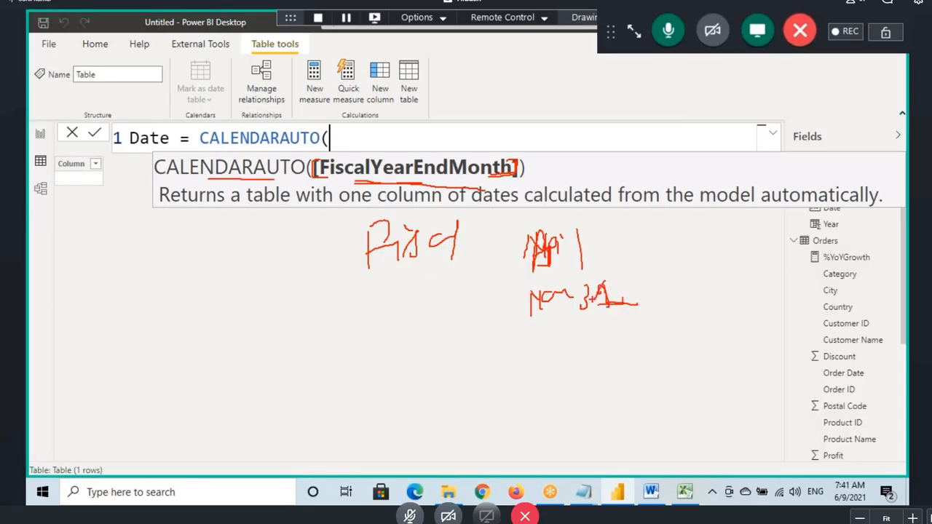
{"action": "left_click_drag", "start_coordinate": [550, 312], "coordinate": [568, 307]}
Handwrite M03 beside CALENDARAUTO( to illustrate the fiscal year end month argument.
{"action": "mouse_move", "coordinate": [378, 149]}
{"action": "left_mouse_down"}
{"action": "mouse_move", "coordinate": [378, 132]}
{"action": "mouse_move", "coordinate": [392, 132]}
{"action": "mouse_move", "coordinate": [391, 149]}
{"action": "left_mouse_up"}
{"action": "left_click_drag", "start_coordinate": [405, 135], "coordinate": [402, 144]}
{"action": "left_click_drag", "start_coordinate": [417, 131], "coordinate": [421, 150]}
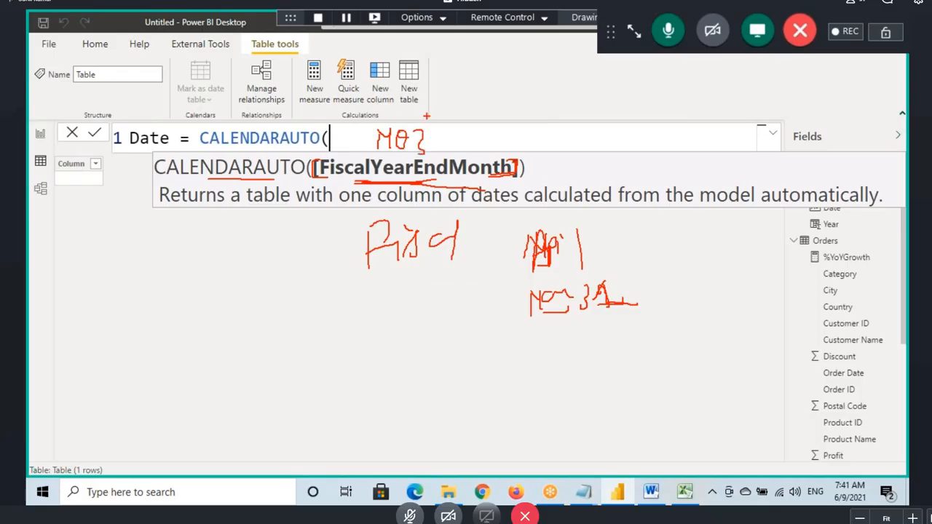
{"action": "mouse_move", "coordinate": [352, 143]}
{"action": "left_mouse_down"}
{"action": "mouse_move", "coordinate": [441, 138]}
{"action": "mouse_move", "coordinate": [382, 160]}
{"action": "left_mouse_up"}
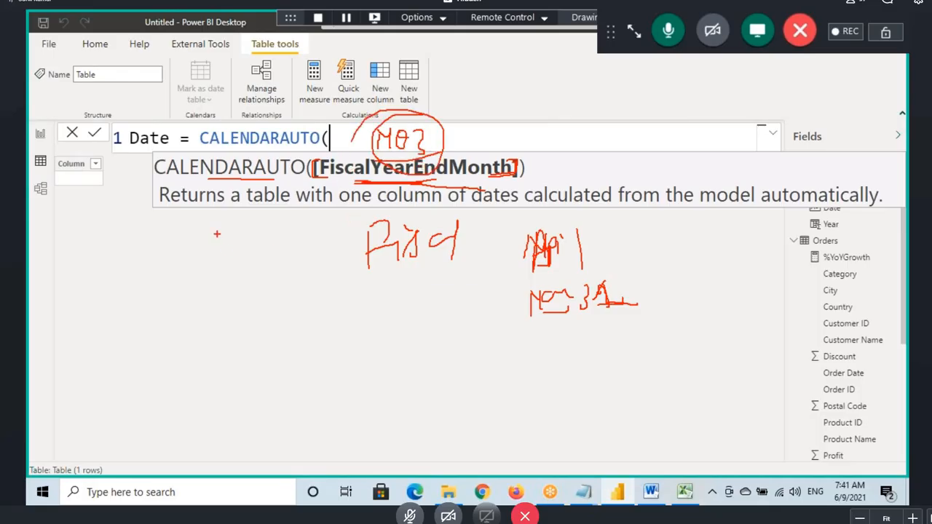
{"action": "left_click_drag", "start_coordinate": [216, 234], "coordinate": [213, 278]}
{"action": "mouse_move", "coordinate": [177, 247]}
{"action": "left_mouse_down"}
{"action": "mouse_move", "coordinate": [230, 248]}
{"action": "mouse_move", "coordinate": [238, 300]}
{"action": "mouse_move", "coordinate": [223, 292]}
{"action": "left_mouse_up"}
{"action": "mouse_move", "coordinate": [217, 275]}
{"action": "left_mouse_down"}
{"action": "mouse_move", "coordinate": [254, 264]}
{"action": "mouse_move", "coordinate": [266, 290]}
{"action": "mouse_move", "coordinate": [268, 274]}
{"action": "left_mouse_up"}
{"action": "left_click_drag", "start_coordinate": [270, 278], "coordinate": [286, 277]}
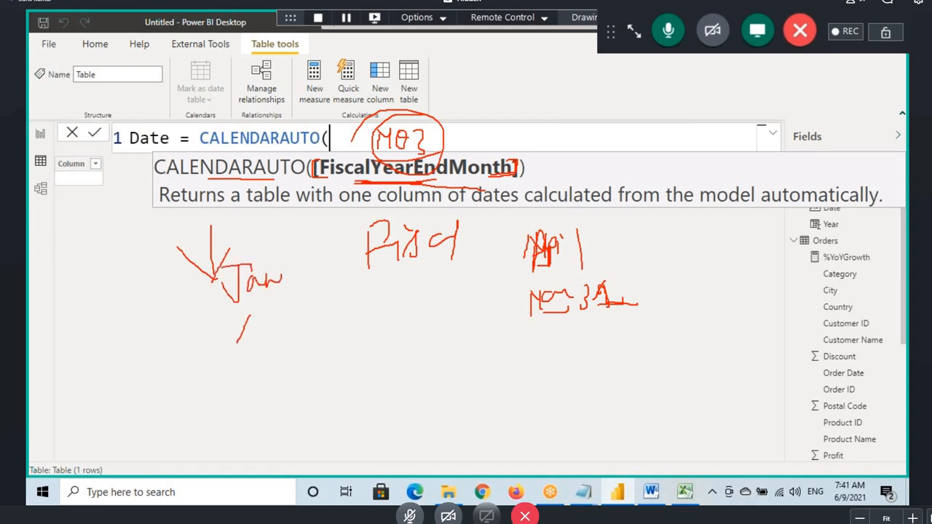
{"action": "left_click_drag", "start_coordinate": [239, 340], "coordinate": [260, 329]}
{"action": "mouse_move", "coordinate": [267, 329]}
{"action": "left_mouse_down"}
{"action": "mouse_move", "coordinate": [280, 321]}
{"action": "mouse_move", "coordinate": [303, 329]}
{"action": "mouse_move", "coordinate": [278, 338]}
{"action": "left_mouse_up"}
{"action": "left_click_drag", "start_coordinate": [241, 311], "coordinate": [280, 298]}
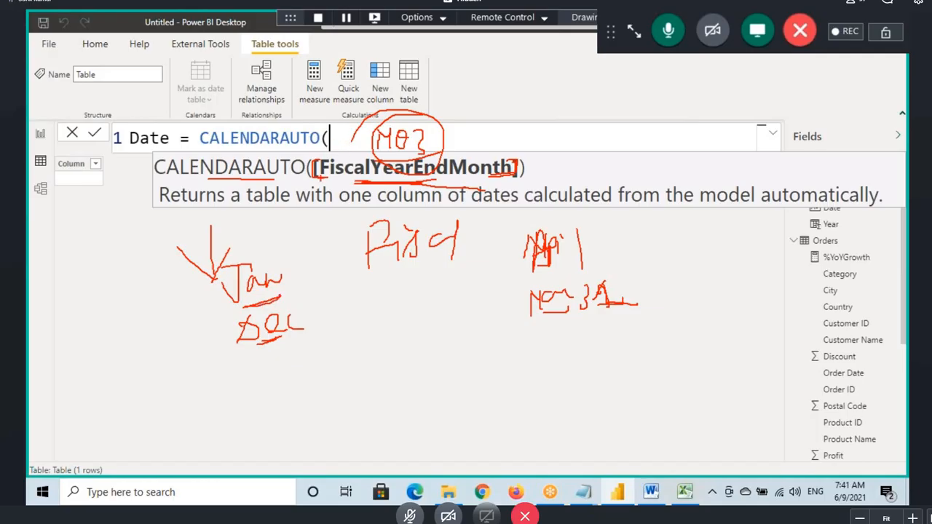
{"action": "left_click_drag", "start_coordinate": [321, 178], "coordinate": [388, 175]}
{"action": "mouse_move", "coordinate": [492, 132]}
{"action": "left_mouse_down"}
{"action": "mouse_move", "coordinate": [496, 154]}
{"action": "mouse_move", "coordinate": [513, 147]}
{"action": "left_mouse_up"}
{"action": "mouse_move", "coordinate": [526, 124]}
{"action": "left_mouse_down"}
{"action": "mouse_move", "coordinate": [529, 145]}
{"action": "mouse_move", "coordinate": [552, 140]}
{"action": "left_mouse_up"}
{"action": "left_click_drag", "start_coordinate": [554, 137], "coordinate": [575, 129]}
{"action": "mouse_move", "coordinate": [296, 312]}
{"action": "left_mouse_down"}
{"action": "mouse_move", "coordinate": [231, 341]}
{"action": "mouse_move", "coordinate": [310, 316]}
{"action": "left_mouse_up"}
{"action": "left_click_drag", "start_coordinate": [275, 346], "coordinate": [308, 336]}
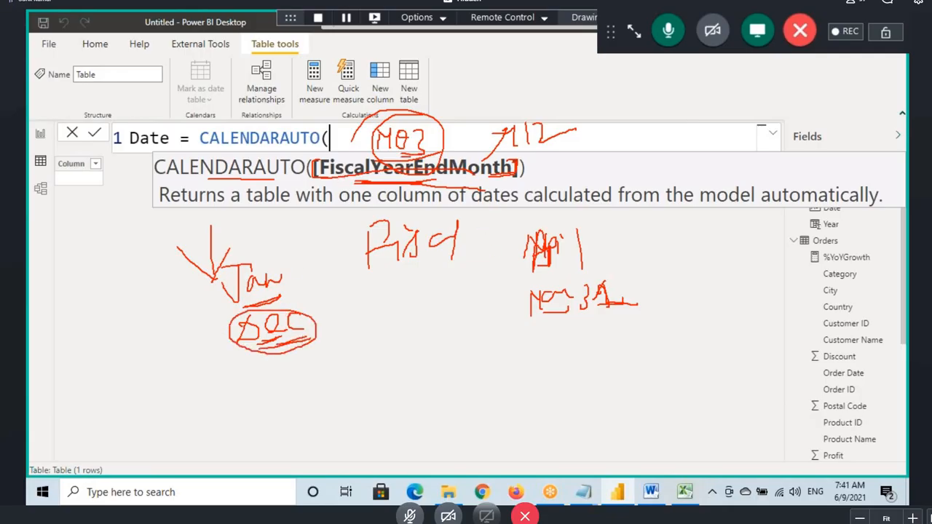
Complete the new table's formula as Date = CALENDARAUTO() without a fiscal year-end month and create the table.
{"action": "key", "text": "Escape"}
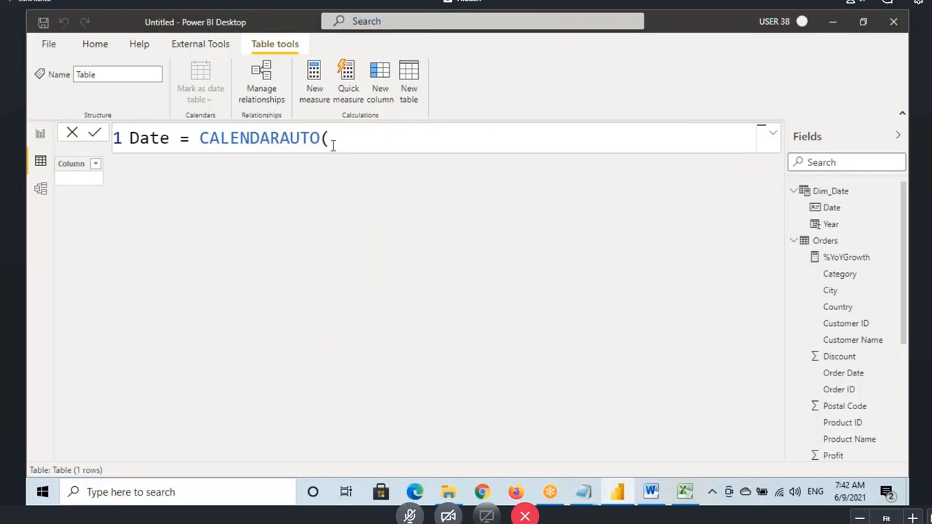
{"action": "type", "text": ")"}
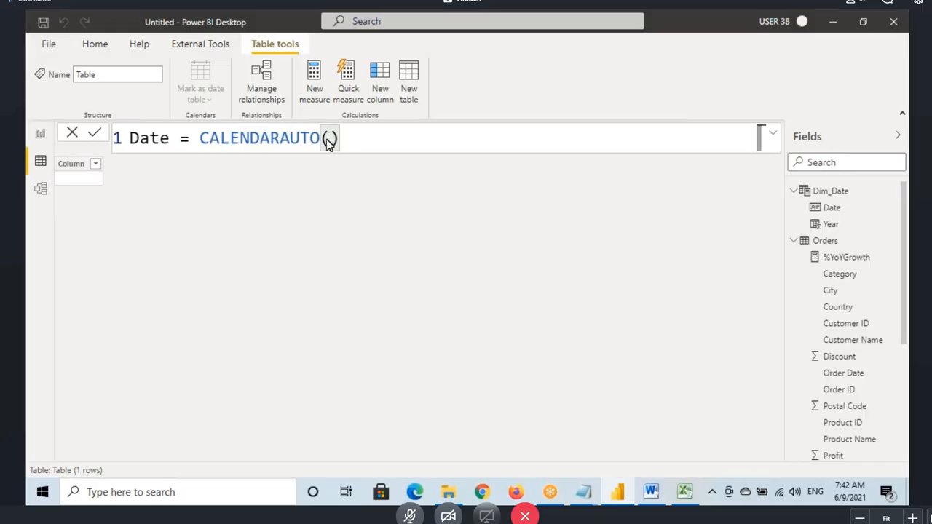
{"action": "key", "text": "Return"}
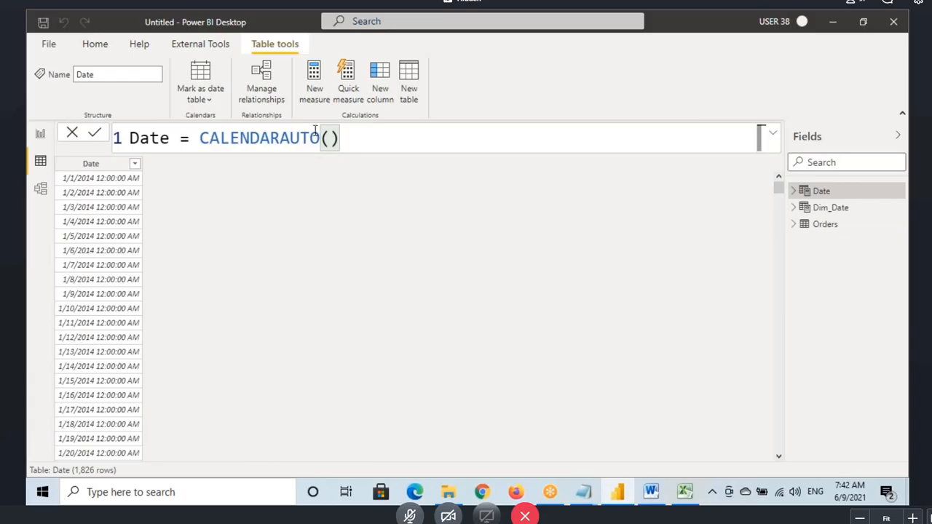
Examine the first and last dates of the Date table, and compare its formula and rows with the Dim_Date table.
{"action": "left_click", "coordinate": [81, 164]}
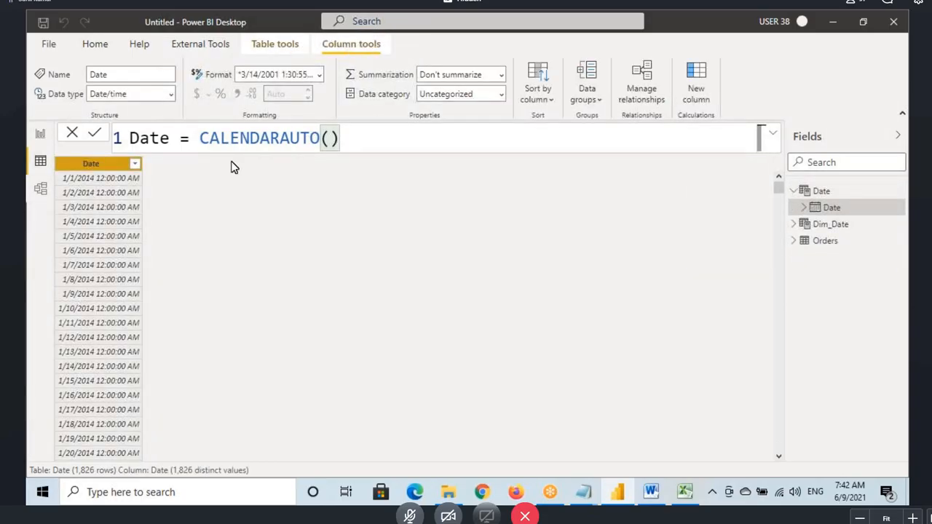
{"action": "left_click", "coordinate": [327, 143]}
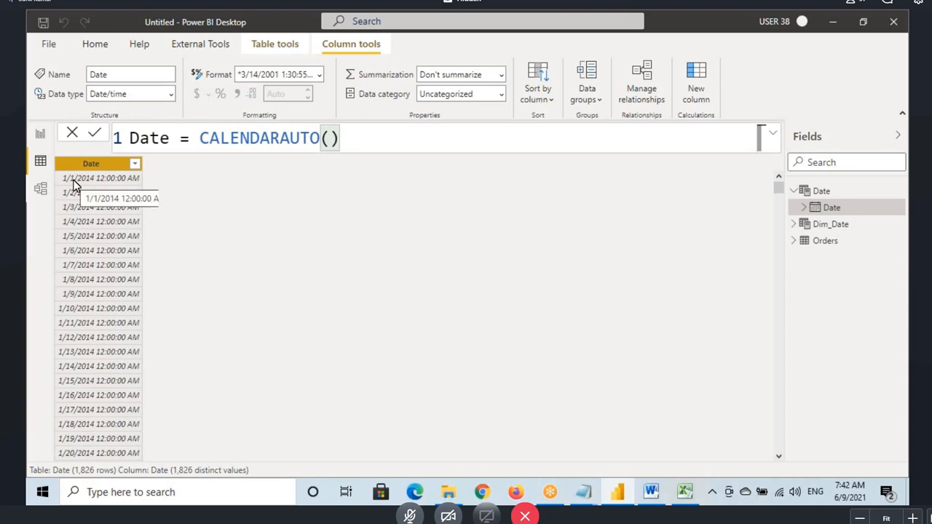
{"action": "mouse_move", "coordinate": [60, 172]}
{"action": "left_mouse_down"}
{"action": "mouse_move", "coordinate": [101, 188]}
{"action": "mouse_move", "coordinate": [139, 188]}
{"action": "mouse_move", "coordinate": [202, 164]}
{"action": "left_mouse_up"}
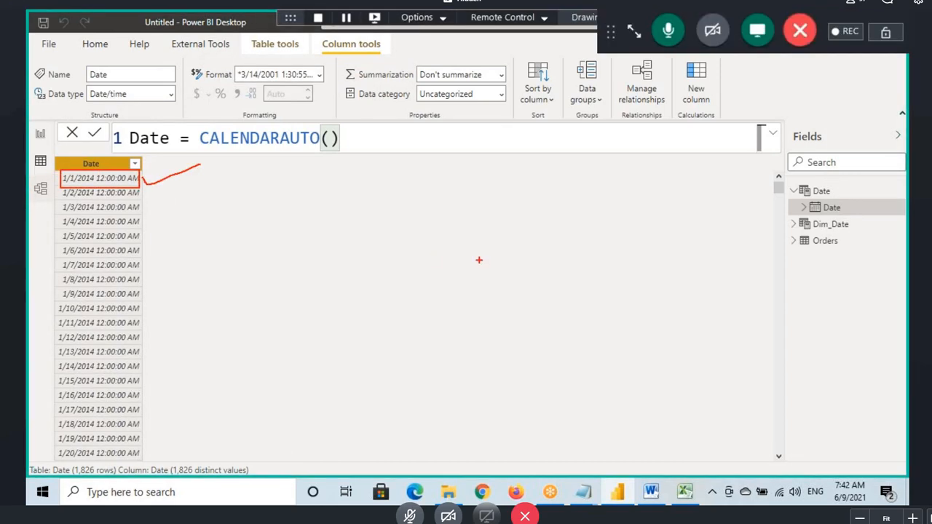
{"action": "left_click_drag", "start_coordinate": [779, 187], "coordinate": [779, 446]}
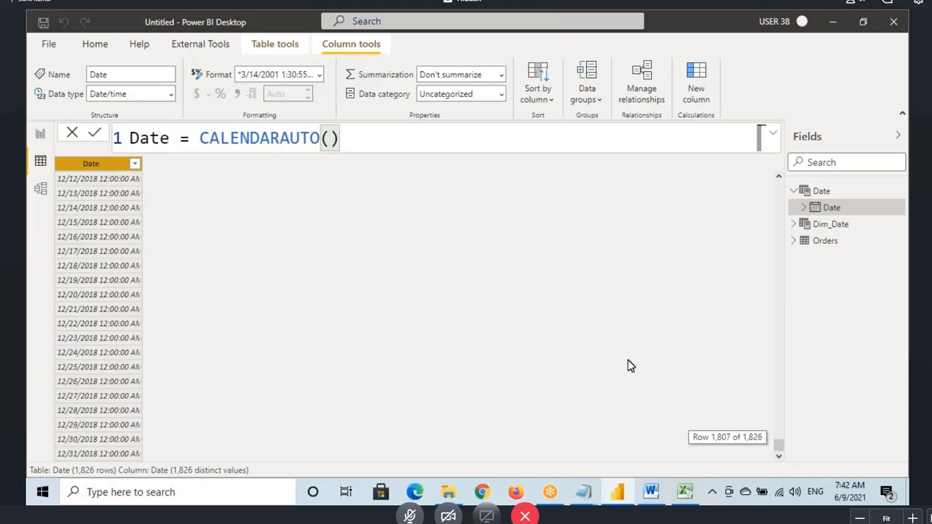
{"action": "left_click", "coordinate": [843, 246]}
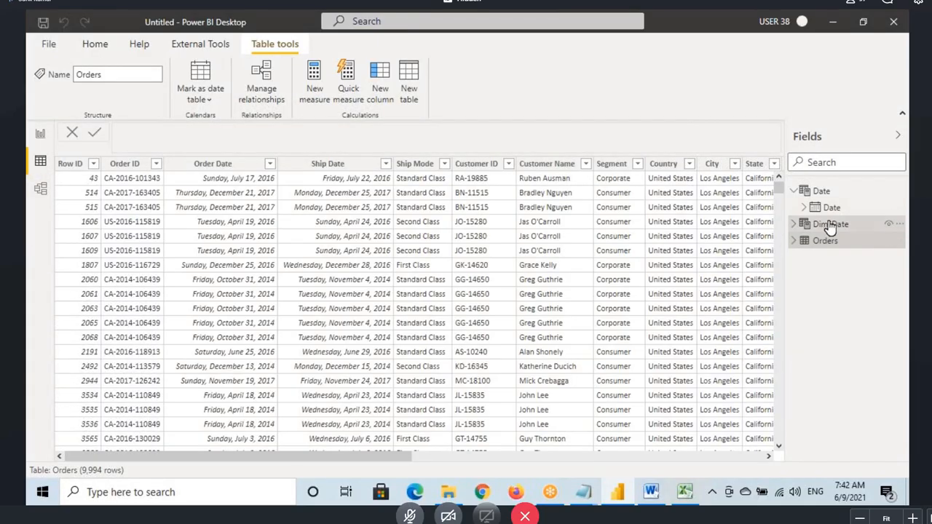
{"action": "left_click", "coordinate": [830, 226]}
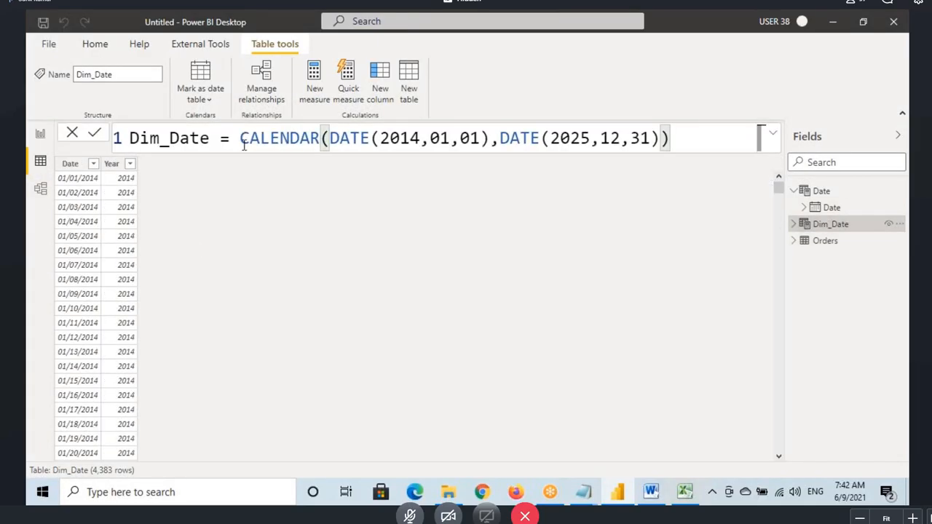
{"action": "left_click_drag", "start_coordinate": [241, 138], "coordinate": [321, 139]}
{"action": "left_click", "coordinate": [71, 163]}
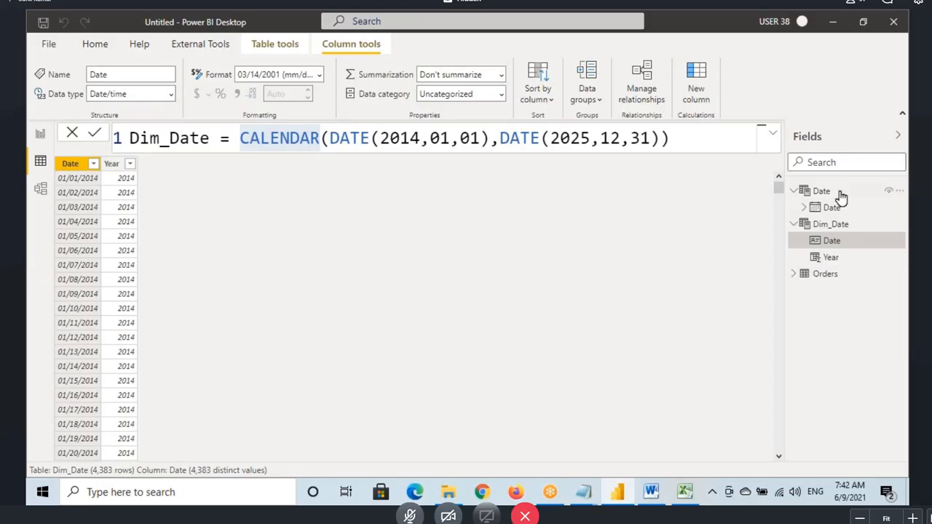
{"action": "left_click", "coordinate": [816, 192]}
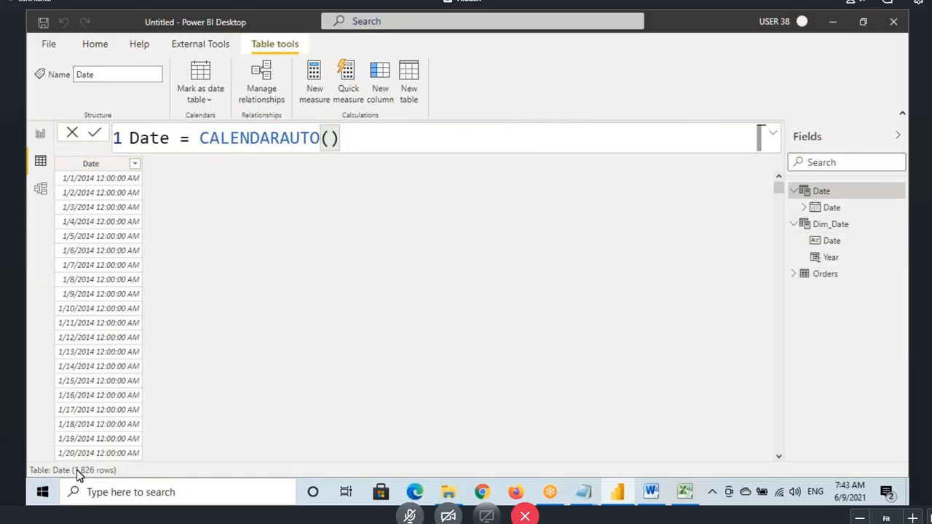
{"action": "left_click", "coordinate": [97, 165]}
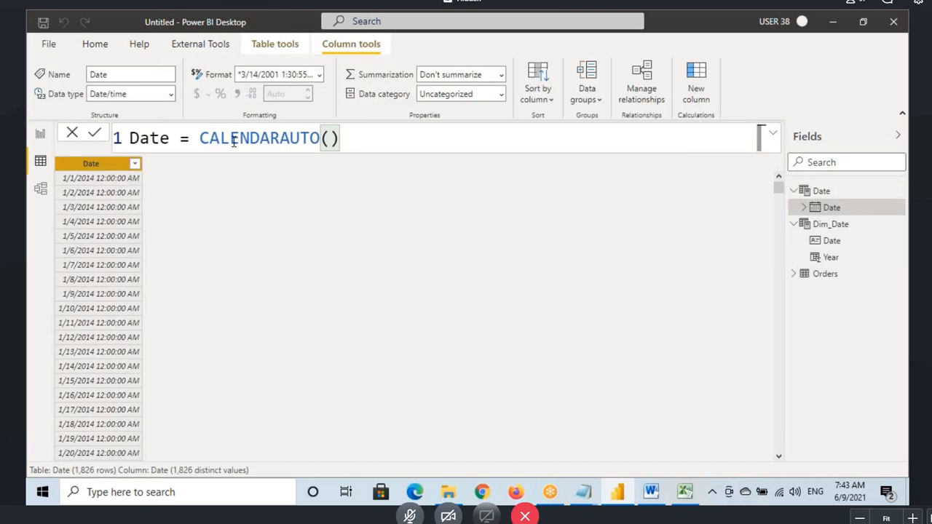
{"action": "left_click_drag", "start_coordinate": [211, 139], "coordinate": [340, 139]}
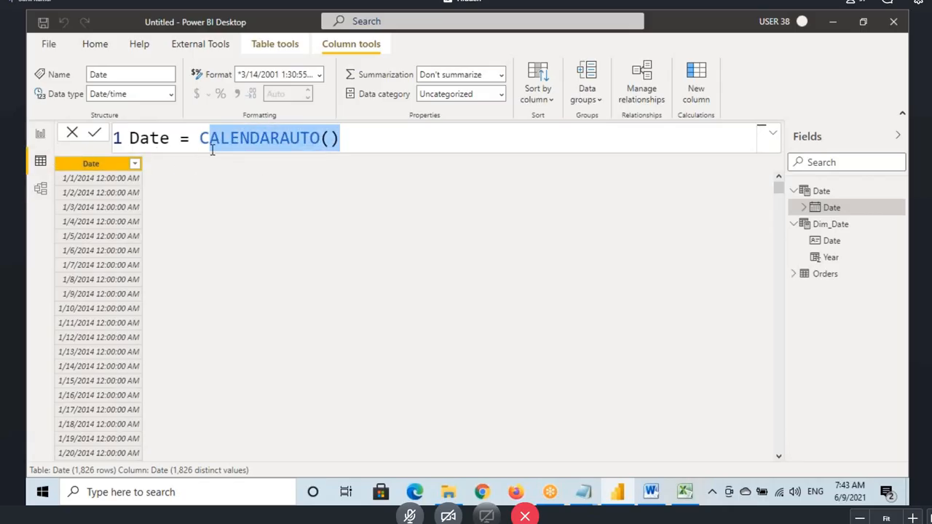
{"action": "mouse_move", "coordinate": [218, 151]}
{"action": "left_mouse_down"}
{"action": "mouse_move", "coordinate": [236, 175]}
{"action": "mouse_move", "coordinate": [46, 188]}
{"action": "mouse_move", "coordinate": [55, 169]}
{"action": "mouse_move", "coordinate": [72, 211]}
{"action": "left_mouse_up"}
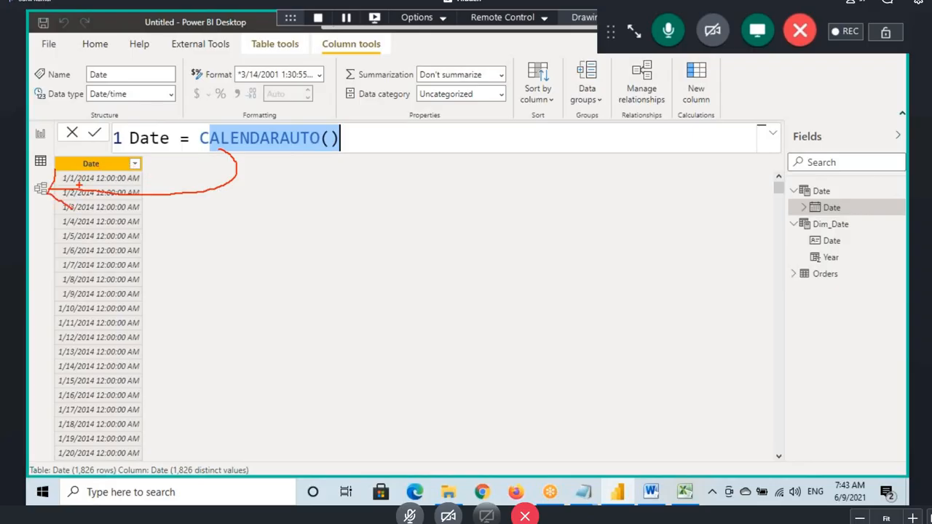
{"action": "left_click_drag", "start_coordinate": [83, 186], "coordinate": [138, 186]}
{"action": "mouse_move", "coordinate": [67, 187]}
{"action": "left_mouse_down"}
{"action": "mouse_move", "coordinate": [94, 188]}
{"action": "mouse_move", "coordinate": [120, 166]}
{"action": "mouse_move", "coordinate": [64, 182]}
{"action": "left_mouse_up"}
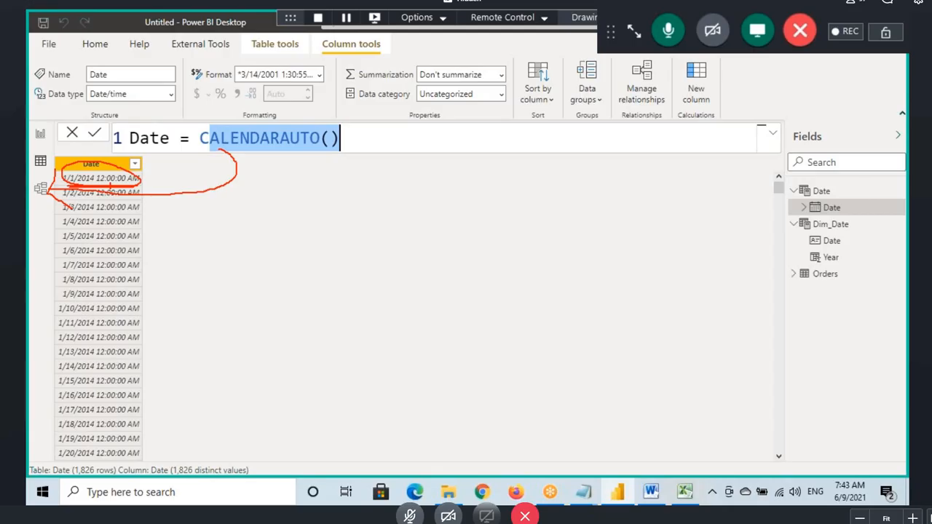
{"action": "left_click_drag", "start_coordinate": [194, 146], "coordinate": [324, 149]}
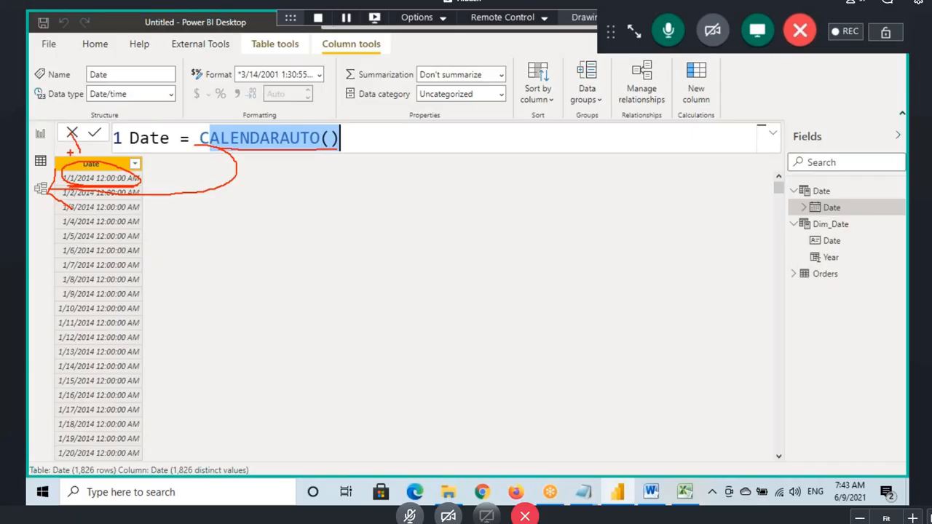
{"action": "left_click_drag", "start_coordinate": [70, 153], "coordinate": [85, 149]}
Examine the Orders, Dim_Date and Date tables and their relationships in the model view.
{"action": "left_click", "coordinate": [40, 187]}
{"action": "left_click", "coordinate": [347, 221]}
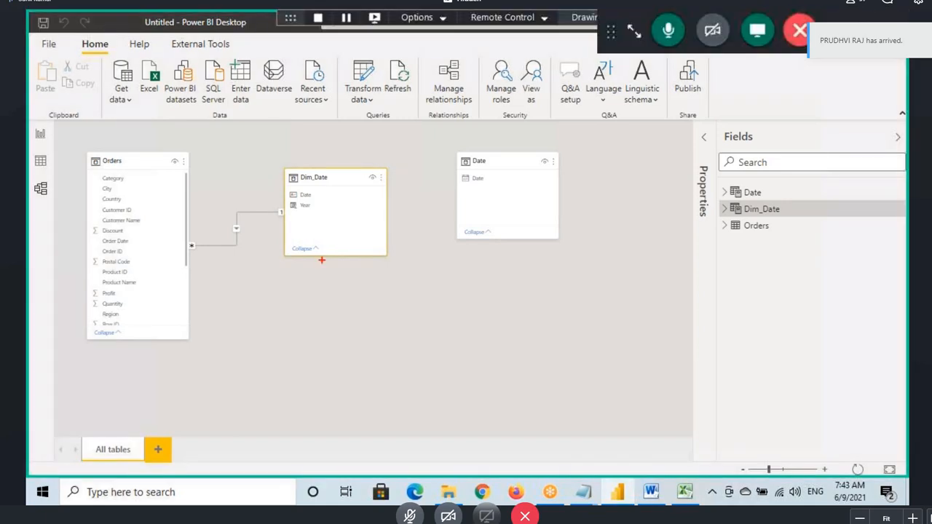
{"action": "left_click_drag", "start_coordinate": [294, 135], "coordinate": [321, 168]}
{"action": "mouse_move", "coordinate": [287, 247]}
{"action": "left_mouse_down"}
{"action": "mouse_move", "coordinate": [337, 263]}
{"action": "mouse_move", "coordinate": [394, 196]}
{"action": "mouse_move", "coordinate": [284, 169]}
{"action": "mouse_move", "coordinate": [297, 267]}
{"action": "mouse_move", "coordinate": [310, 264]}
{"action": "left_mouse_up"}
{"action": "mouse_move", "coordinate": [342, 168]}
{"action": "left_mouse_down"}
{"action": "mouse_move", "coordinate": [376, 134]}
{"action": "mouse_move", "coordinate": [373, 168]}
{"action": "left_mouse_up"}
{"action": "mouse_move", "coordinate": [271, 138]}
{"action": "left_mouse_down"}
{"action": "mouse_move", "coordinate": [273, 179]}
{"action": "mouse_move", "coordinate": [271, 157]}
{"action": "left_mouse_up"}
{"action": "mouse_move", "coordinate": [359, 149]}
{"action": "left_mouse_down"}
{"action": "mouse_move", "coordinate": [260, 257]}
{"action": "mouse_move", "coordinate": [258, 240]}
{"action": "left_mouse_up"}
{"action": "left_click_drag", "start_coordinate": [266, 143], "coordinate": [352, 209]}
{"action": "left_click_drag", "start_coordinate": [357, 146], "coordinate": [253, 259]}
{"action": "left_click_drag", "start_coordinate": [291, 166], "coordinate": [360, 226]}
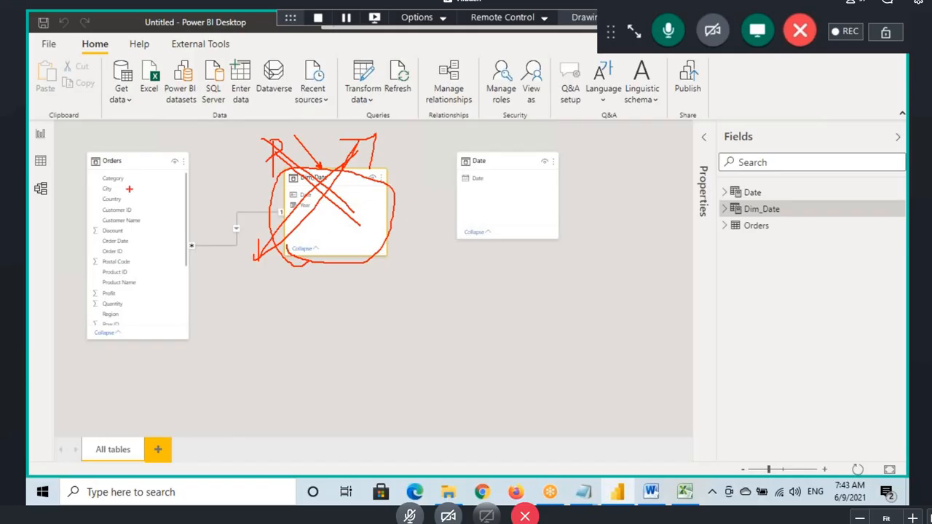
{"action": "mouse_move", "coordinate": [83, 50]}
{"action": "left_mouse_down"}
{"action": "mouse_move", "coordinate": [135, 163]}
{"action": "mouse_move", "coordinate": [156, 132]}
{"action": "left_mouse_up"}
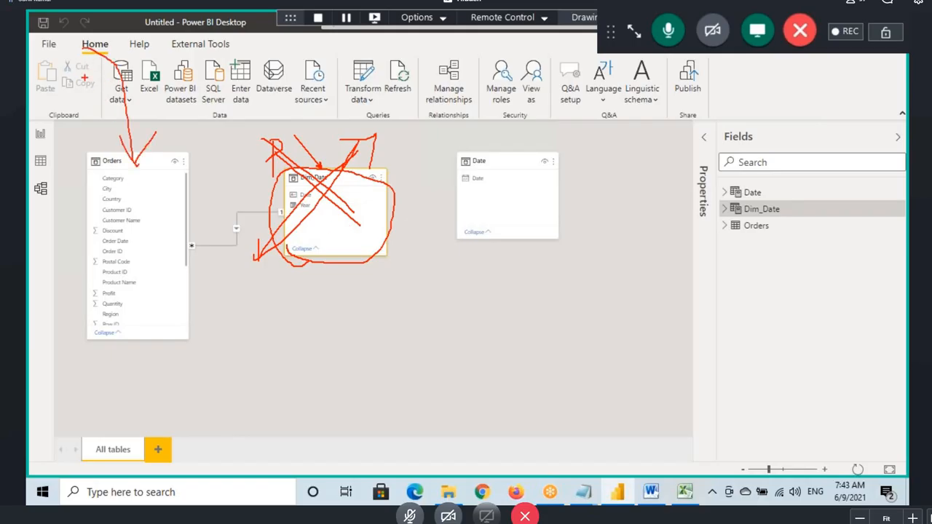
{"action": "left_click_drag", "start_coordinate": [235, 284], "coordinate": [241, 322]}
{"action": "mouse_move", "coordinate": [256, 280]}
{"action": "left_mouse_down"}
{"action": "mouse_move", "coordinate": [256, 302]}
{"action": "mouse_move", "coordinate": [239, 272]}
{"action": "mouse_move", "coordinate": [301, 289]}
{"action": "mouse_move", "coordinate": [240, 256]}
{"action": "left_mouse_up"}
{"action": "mouse_move", "coordinate": [331, 218]}
{"action": "left_mouse_down"}
{"action": "mouse_move", "coordinate": [326, 244]}
{"action": "mouse_move", "coordinate": [351, 220]}
{"action": "mouse_move", "coordinate": [351, 255]}
{"action": "mouse_move", "coordinate": [328, 199]}
{"action": "mouse_move", "coordinate": [372, 232]}
{"action": "left_mouse_up"}
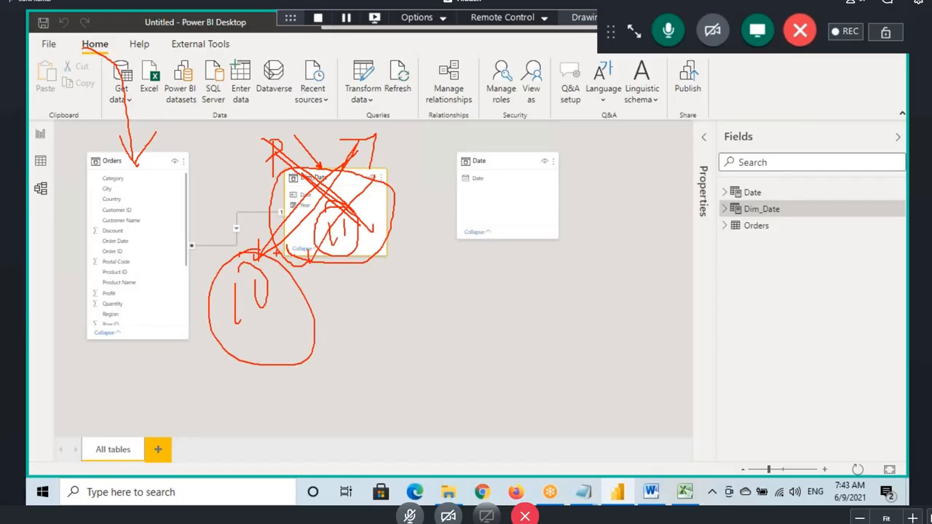
{"action": "mouse_move", "coordinate": [268, 249]}
{"action": "left_mouse_down"}
{"action": "mouse_move", "coordinate": [241, 360]}
{"action": "mouse_move", "coordinate": [281, 256]}
{"action": "mouse_move", "coordinate": [259, 265]}
{"action": "mouse_move", "coordinate": [255, 313]}
{"action": "left_mouse_up"}
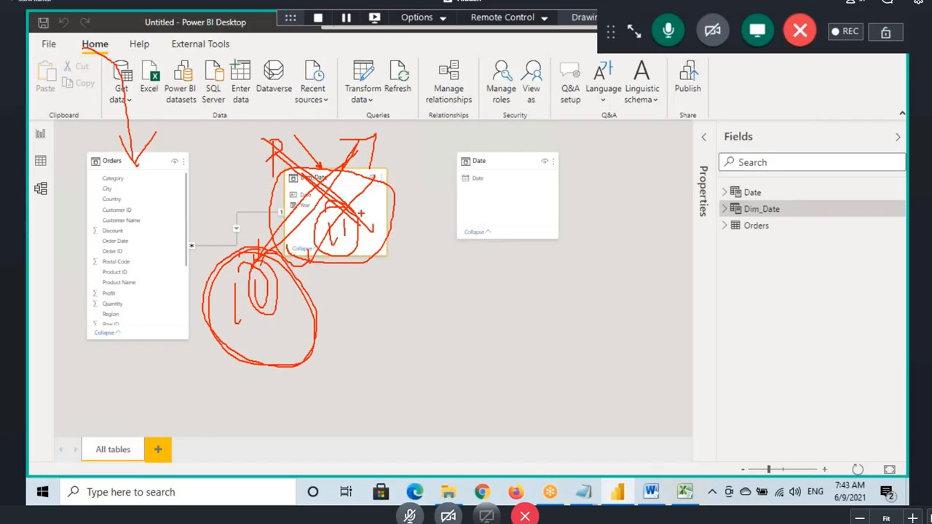
Add a new calculated column to the Orders table and name it Date.
{"action": "left_click", "coordinate": [40, 161]}
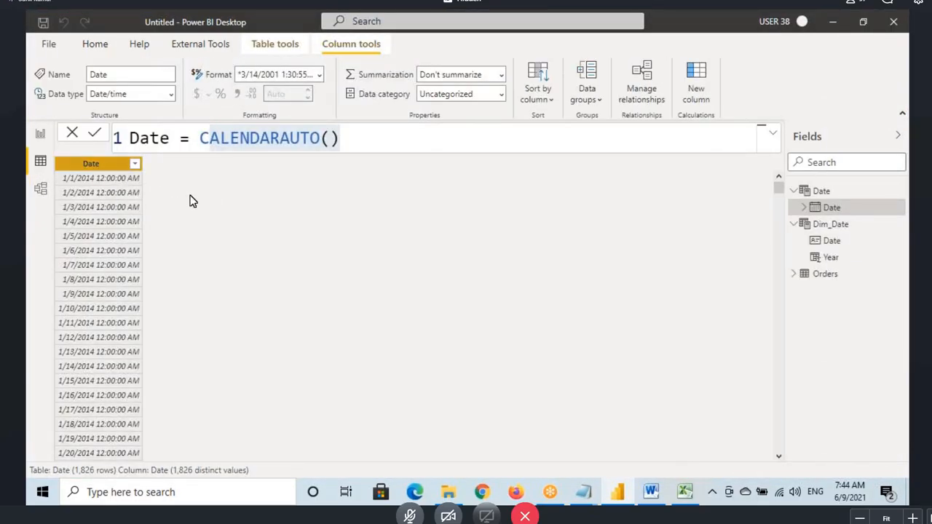
{"action": "left_click", "coordinate": [825, 274]}
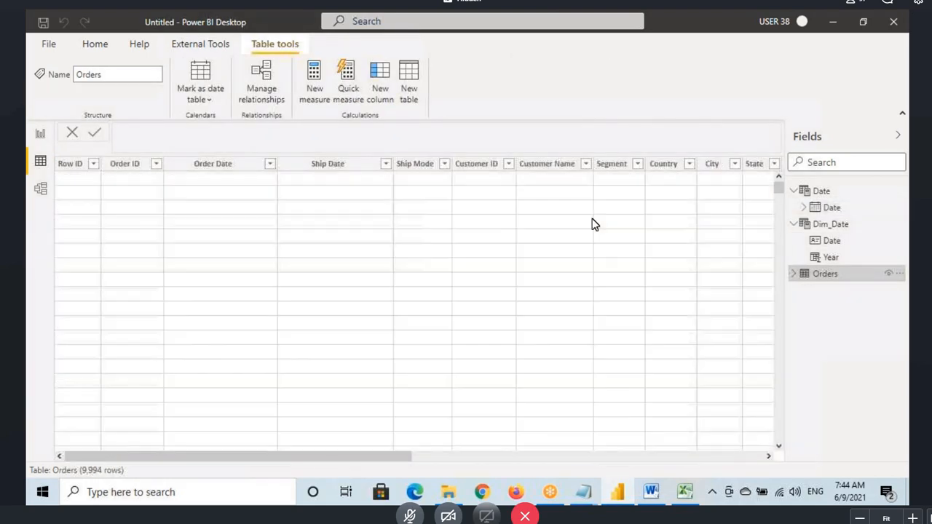
{"action": "left_click_drag", "start_coordinate": [339, 455], "coordinate": [692, 455]}
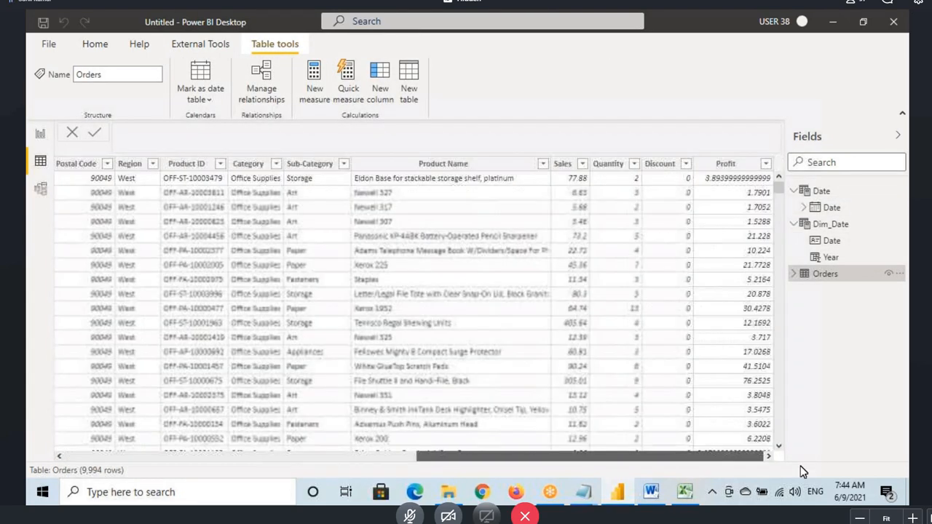
{"action": "left_click", "coordinate": [380, 82]}
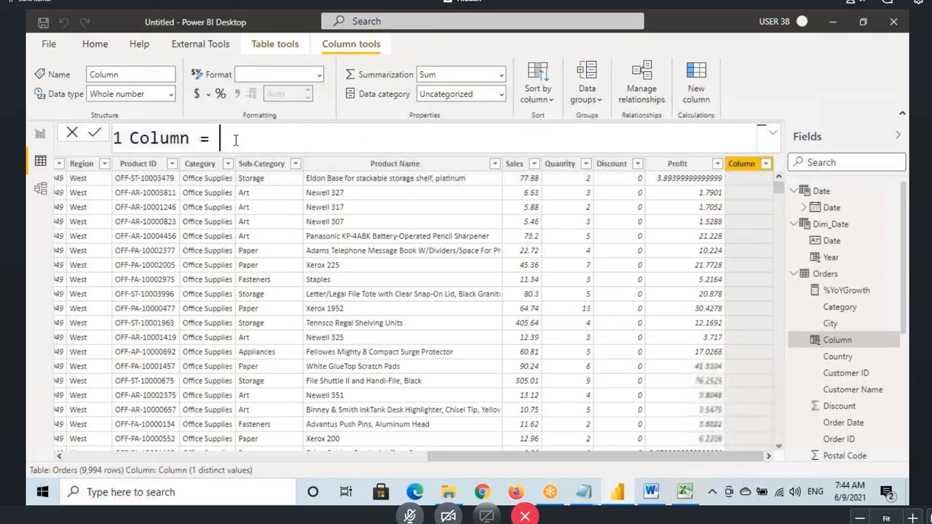
{"action": "double_click", "coordinate": [157, 137]}
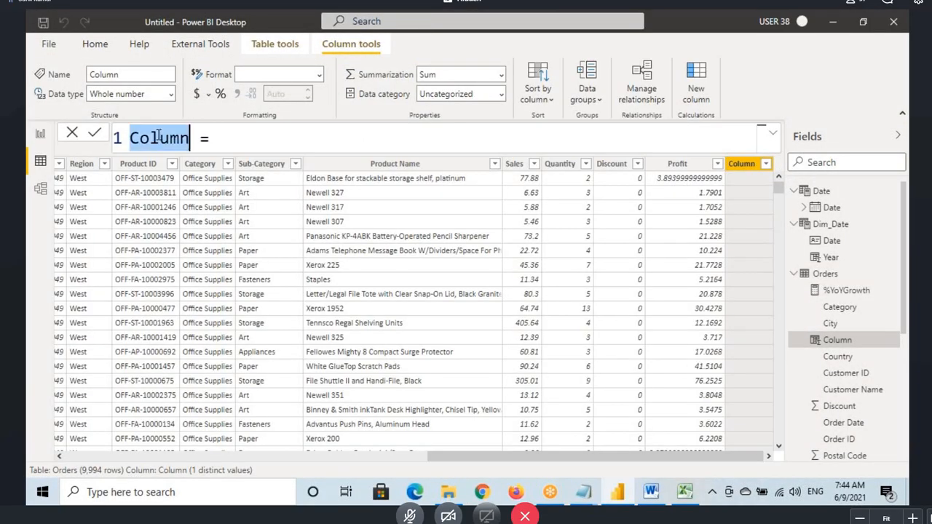
{"action": "type", "text": "Date"}
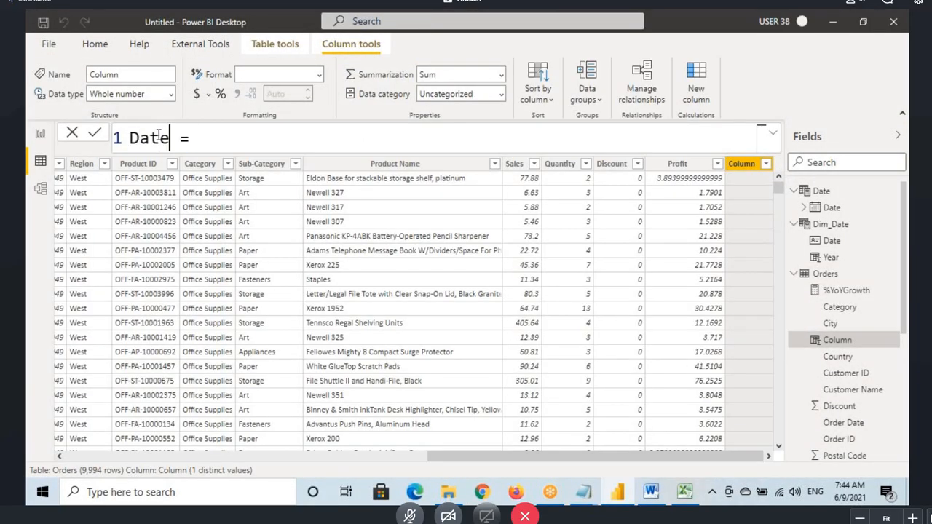
Complete the Orders column formula as Date = DATE(2030,12,31) and create the calculated column.
{"action": "left_click", "coordinate": [215, 144]}
{"action": "type", "text": "dat"}
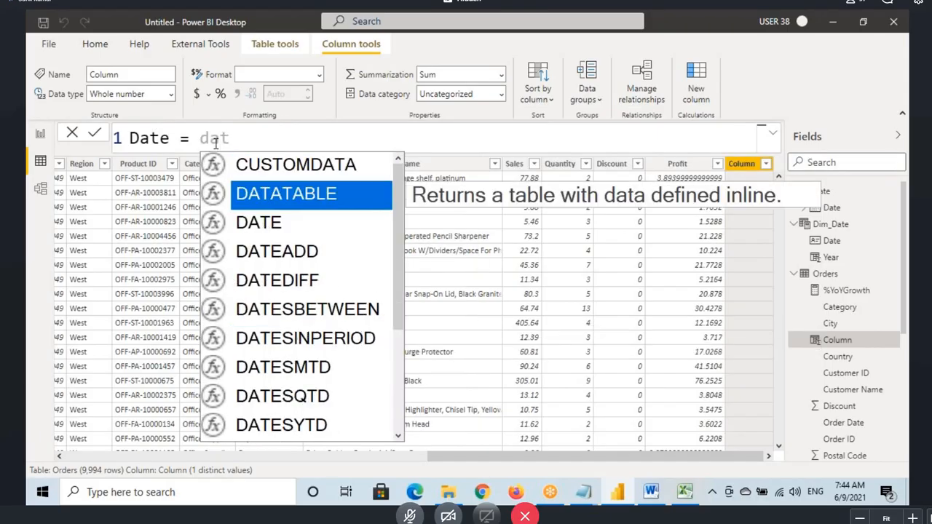
{"action": "type", "text": "e(2030"}
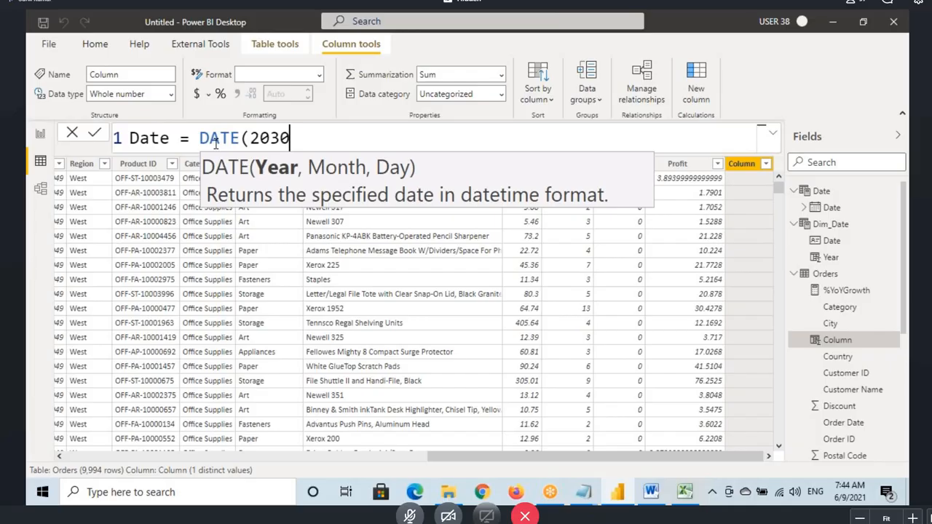
{"action": "type", "text": ",12"}
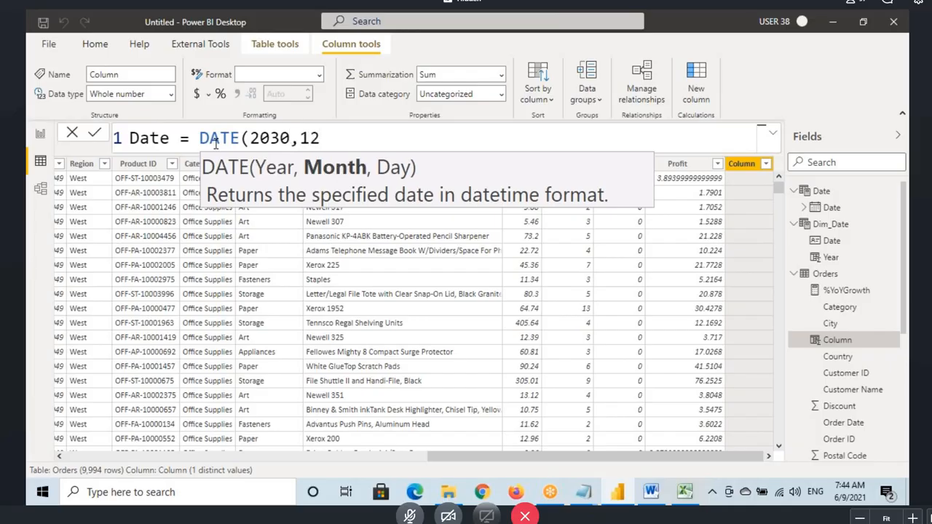
{"action": "type", "text": ",31)"}
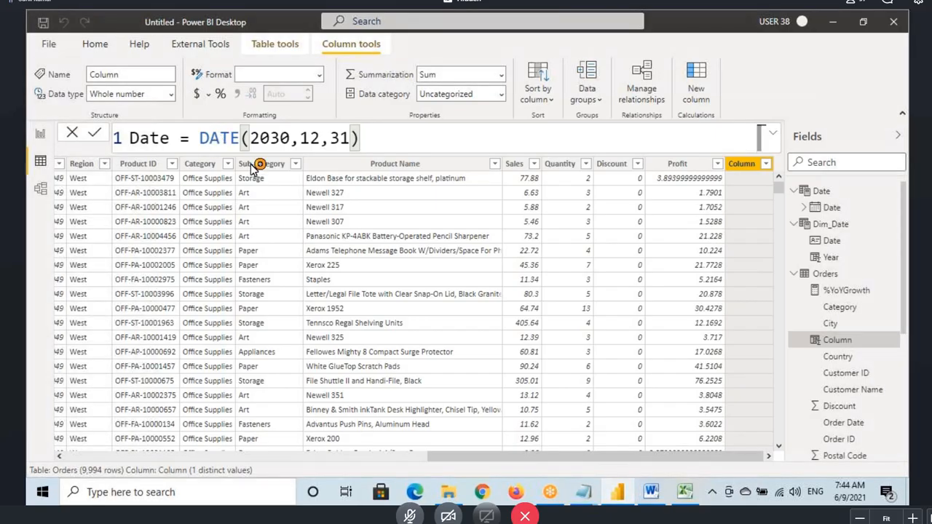
{"action": "key", "text": "Return"}
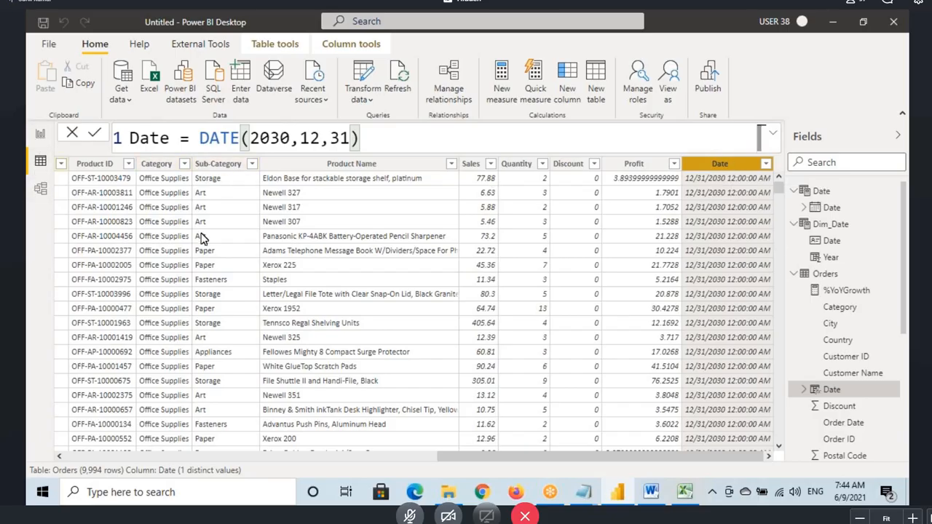
Check the CALENDARAUTO formula and the date range of the Date table with the calculated Orders column in place.
{"action": "left_click", "coordinate": [821, 191]}
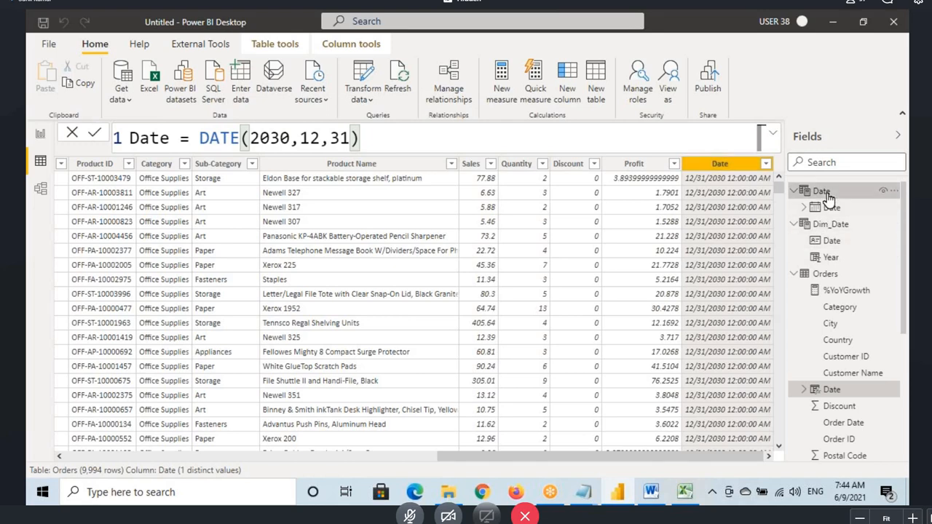
{"action": "left_click_drag", "start_coordinate": [209, 138], "coordinate": [320, 139]}
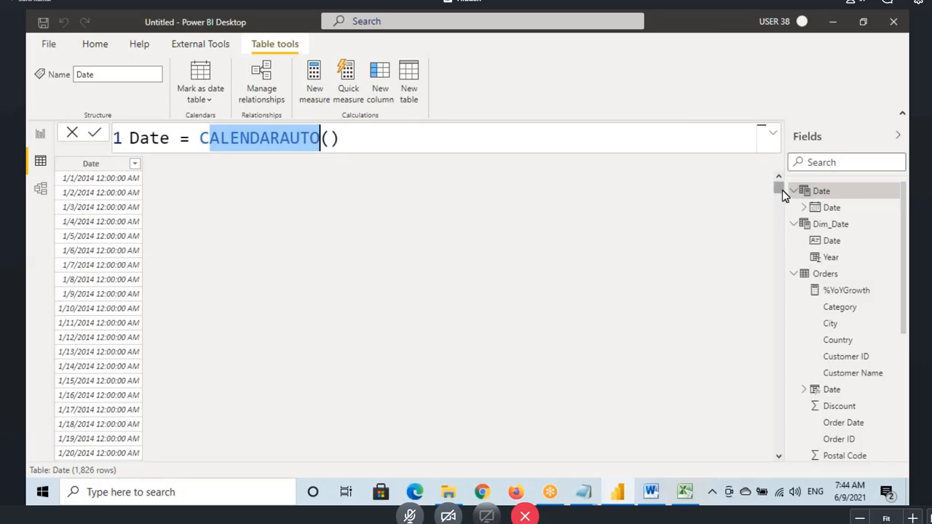
{"action": "mouse_move", "coordinate": [778, 188]}
{"action": "left_mouse_down"}
{"action": "mouse_move", "coordinate": [779, 459]}
{"action": "mouse_move", "coordinate": [778, 182]}
{"action": "left_mouse_up"}
{"action": "scroll", "coordinate": [430, 299], "scroll_direction": "up", "scroll_amount": 5}
Review in the model view which tables feed CALENDARAUTO, marking Orders as the imported source, Dim_Date as excluded and Date as the result.
{"action": "left_click", "coordinate": [40, 188]}
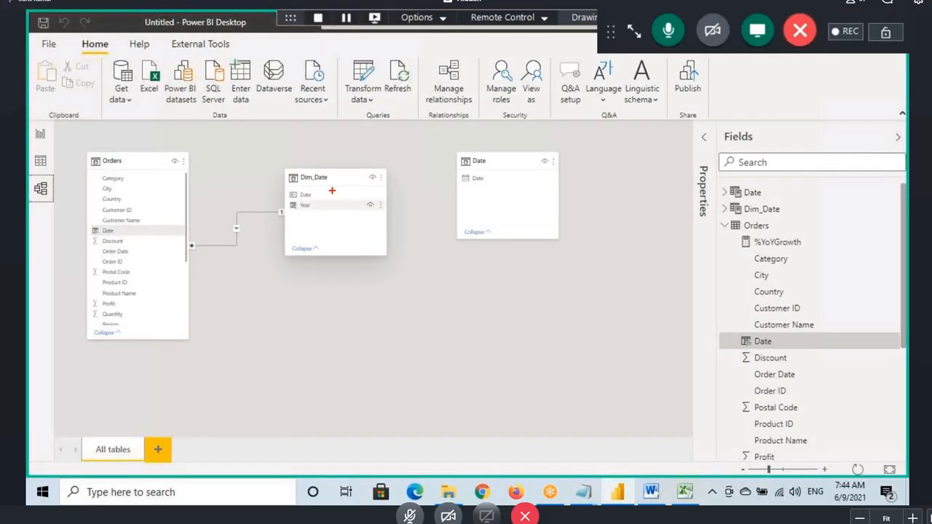
{"action": "left_click_drag", "start_coordinate": [335, 170], "coordinate": [317, 222]}
{"action": "left_click_drag", "start_coordinate": [297, 174], "coordinate": [360, 234]}
{"action": "mouse_move", "coordinate": [151, 88]}
{"action": "left_mouse_down"}
{"action": "mouse_move", "coordinate": [155, 124]}
{"action": "mouse_move", "coordinate": [170, 113]}
{"action": "mouse_move", "coordinate": [161, 139]}
{"action": "left_mouse_up"}
{"action": "left_click_drag", "start_coordinate": [174, 106], "coordinate": [159, 130]}
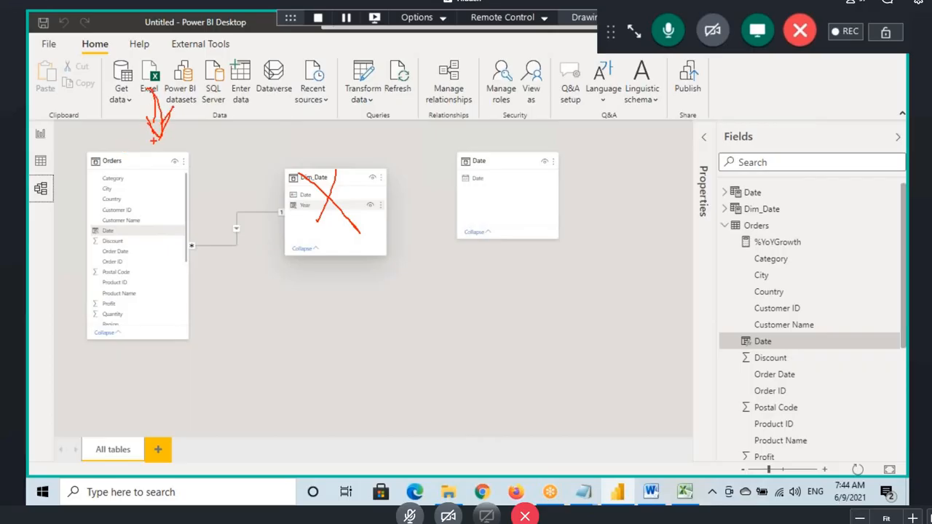
{"action": "mouse_move", "coordinate": [205, 297]}
{"action": "left_mouse_down"}
{"action": "mouse_move", "coordinate": [210, 340]}
{"action": "mouse_move", "coordinate": [217, 331]}
{"action": "left_mouse_up"}
{"action": "mouse_move", "coordinate": [207, 260]}
{"action": "left_mouse_down"}
{"action": "mouse_move", "coordinate": [252, 334]}
{"action": "mouse_move", "coordinate": [215, 271]}
{"action": "mouse_move", "coordinate": [435, 210]}
{"action": "mouse_move", "coordinate": [481, 156]}
{"action": "mouse_move", "coordinate": [460, 213]}
{"action": "left_mouse_up"}
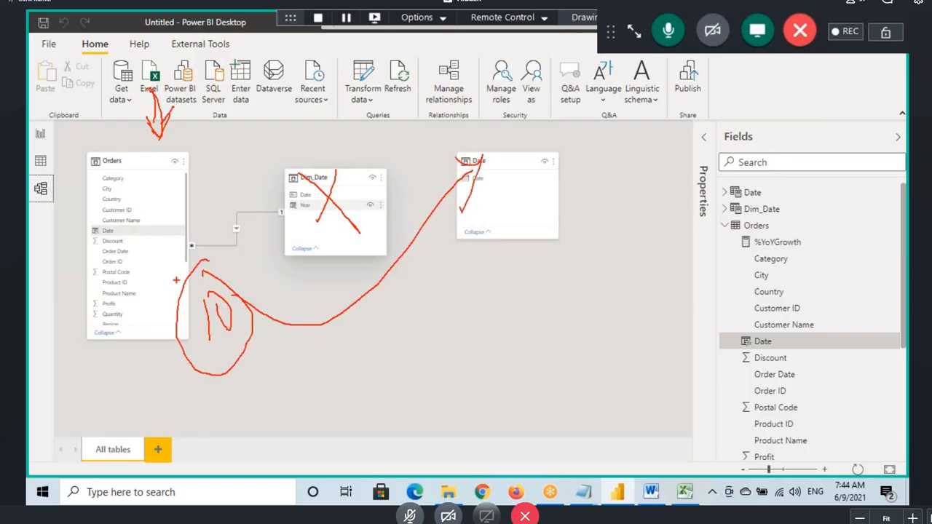
{"action": "left_click", "coordinate": [122, 161]}
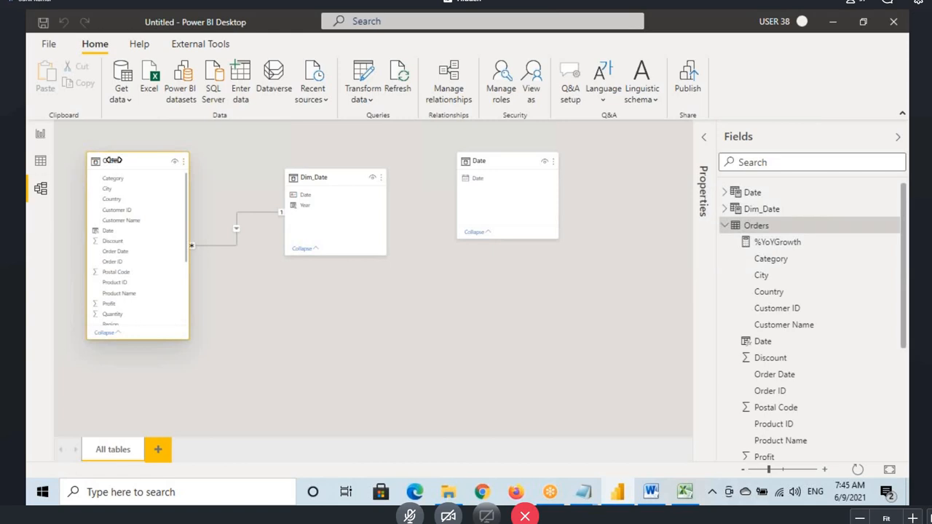
Compare the Order Date, Ship Date and calculated Date columns of the Orders table in the data view.
{"action": "left_click", "coordinate": [42, 162]}
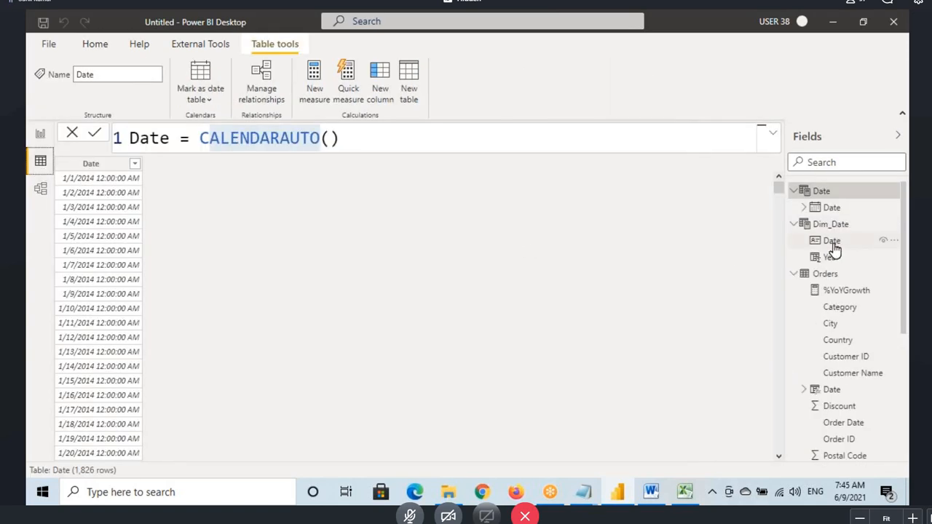
{"action": "left_click", "coordinate": [821, 276]}
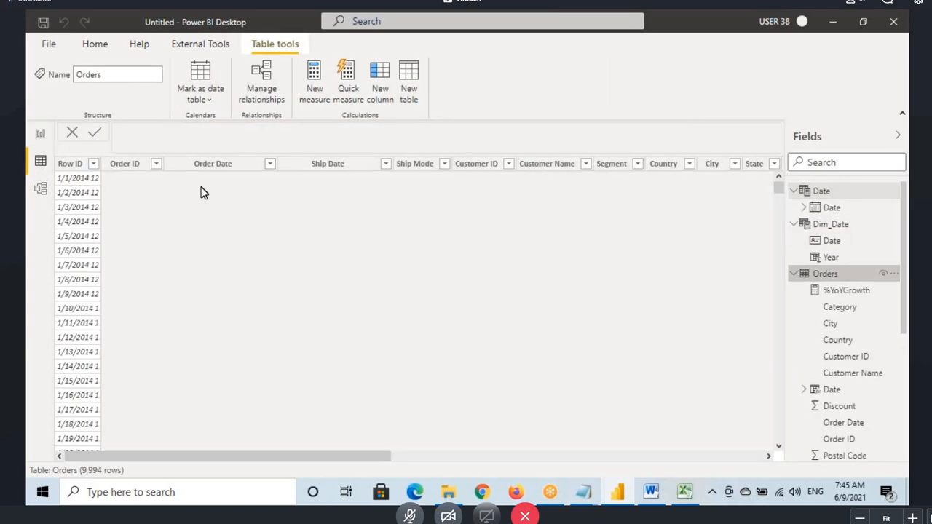
{"action": "left_click", "coordinate": [218, 163]}
{"action": "left_click", "coordinate": [324, 164]}
{"action": "left_click", "coordinate": [226, 166]}
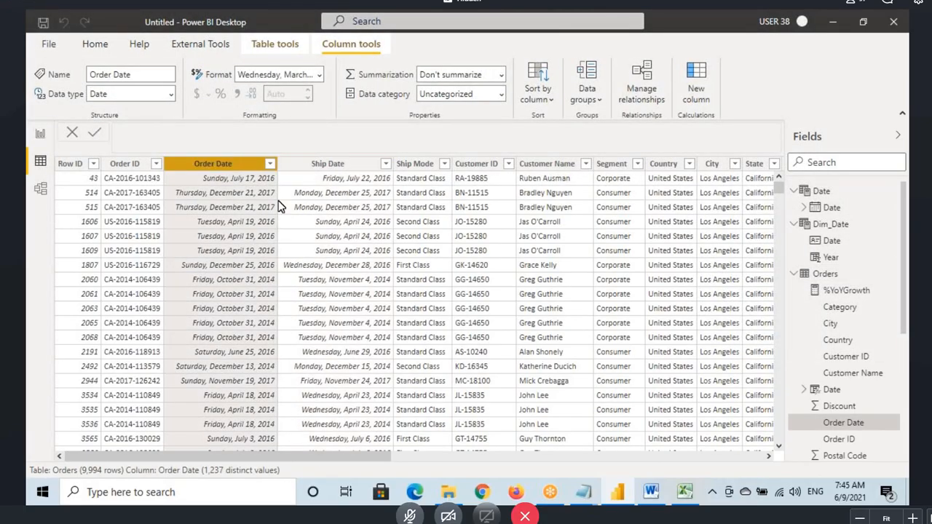
{"action": "left_click", "coordinate": [329, 166]}
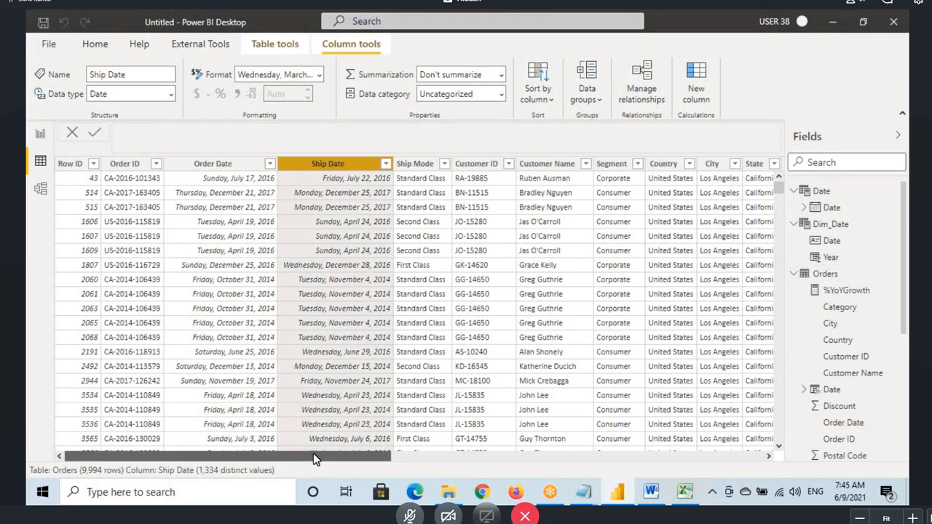
{"action": "left_click_drag", "start_coordinate": [314, 459], "coordinate": [687, 458]}
{"action": "left_click", "coordinate": [720, 164]}
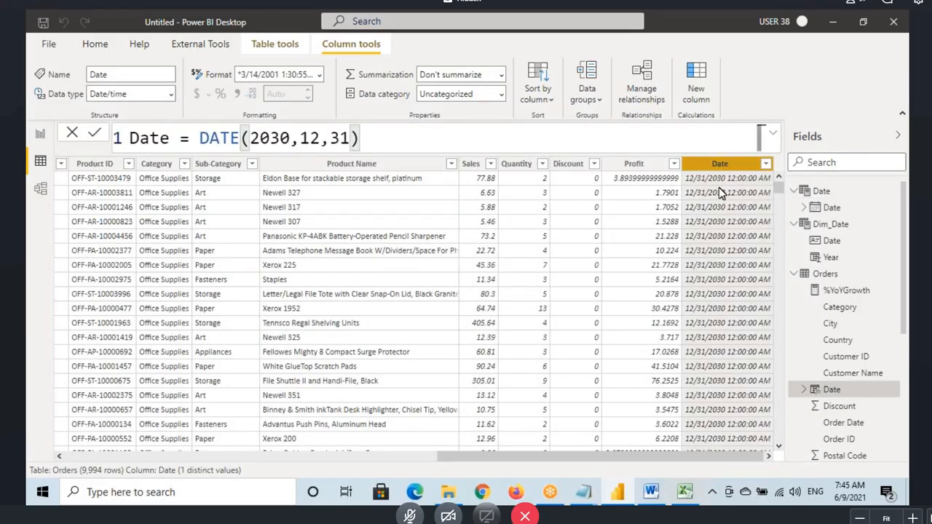
Examine the DATE formula behind the calculated Date column, crossing out that column and the Dim_Date table with on-screen marks.
{"action": "left_click_drag", "start_coordinate": [754, 164], "coordinate": [705, 232]}
{"action": "left_click_drag", "start_coordinate": [702, 168], "coordinate": [761, 257]}
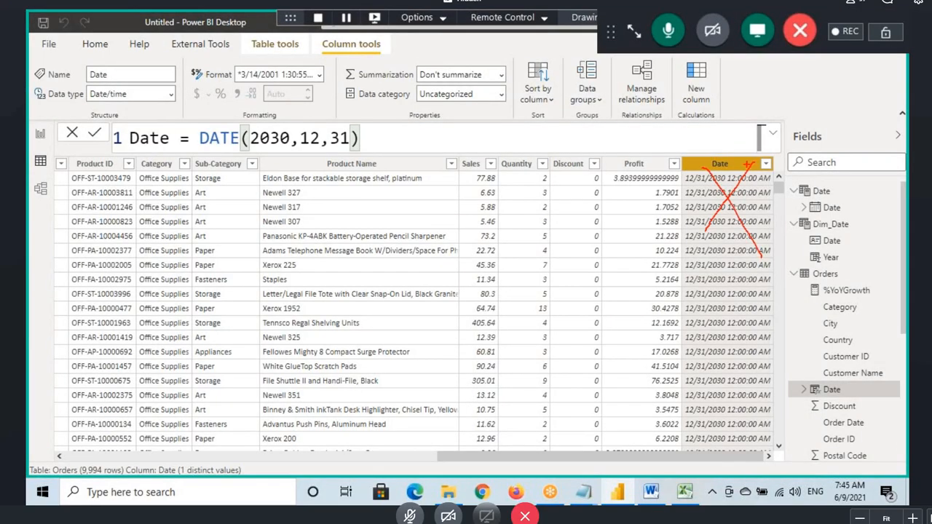
{"action": "left_click_drag", "start_coordinate": [747, 165], "coordinate": [687, 248]}
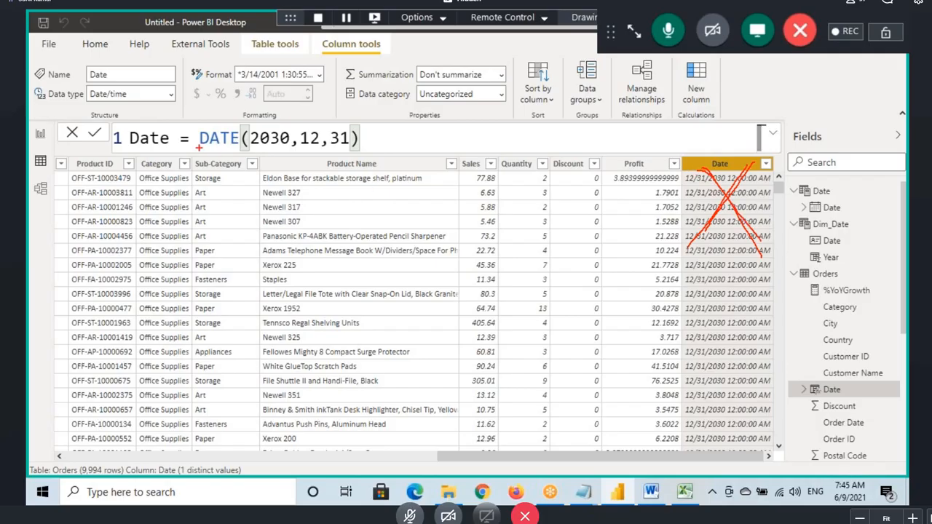
{"action": "mouse_move", "coordinate": [198, 146]}
{"action": "left_mouse_down"}
{"action": "mouse_move", "coordinate": [374, 120]}
{"action": "mouse_move", "coordinate": [233, 161]}
{"action": "mouse_move", "coordinate": [260, 152]}
{"action": "mouse_move", "coordinate": [679, 190]}
{"action": "mouse_move", "coordinate": [678, 237]}
{"action": "left_mouse_up"}
{"action": "left_click_drag", "start_coordinate": [754, 110], "coordinate": [744, 175]}
{"action": "left_click_drag", "start_coordinate": [727, 136], "coordinate": [745, 182]}
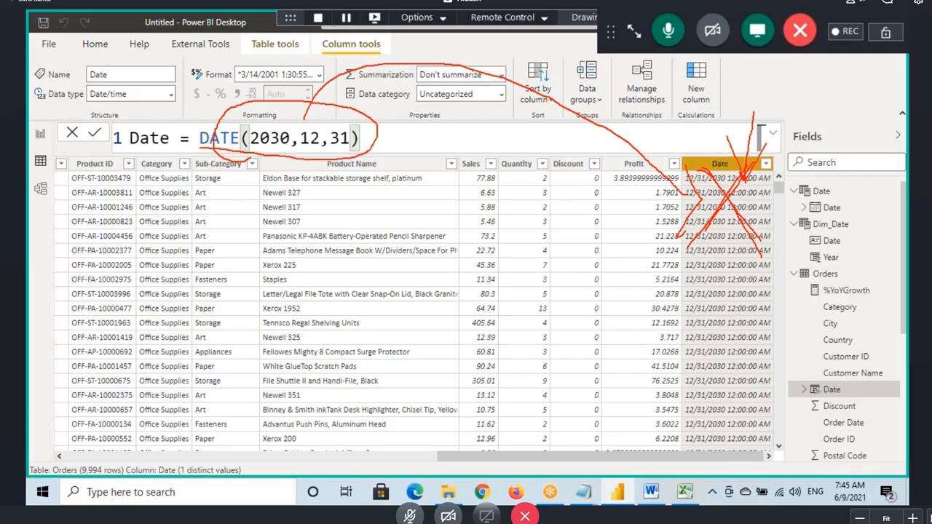
{"action": "mouse_move", "coordinate": [812, 234]}
{"action": "left_mouse_down"}
{"action": "mouse_move", "coordinate": [854, 212]}
{"action": "mouse_move", "coordinate": [788, 213]}
{"action": "mouse_move", "coordinate": [871, 206]}
{"action": "left_mouse_up"}
{"action": "left_click_drag", "start_coordinate": [801, 218], "coordinate": [842, 243]}
{"action": "left_click_drag", "start_coordinate": [693, 141], "coordinate": [730, 179]}
{"action": "left_click_drag", "start_coordinate": [689, 160], "coordinate": [732, 182]}
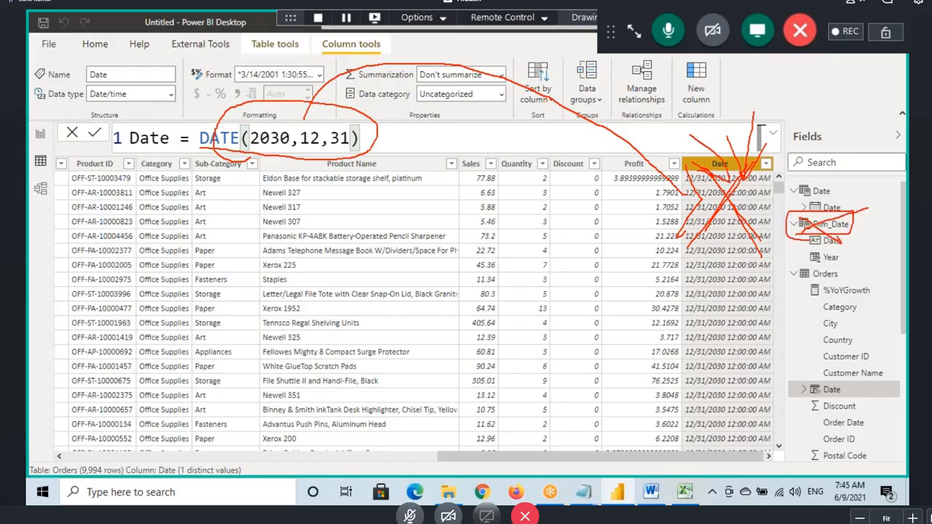
{"action": "left_click_drag", "start_coordinate": [742, 136], "coordinate": [725, 179]}
{"action": "key", "text": "Escape"}
Examine the Order Date and Ship Date columns of the Orders table as the source dates for CALENDARAUTO.
{"action": "left_click_drag", "start_coordinate": [485, 456], "coordinate": [106, 458]}
{"action": "left_click", "coordinate": [240, 163]}
{"action": "left_click", "coordinate": [340, 170]}
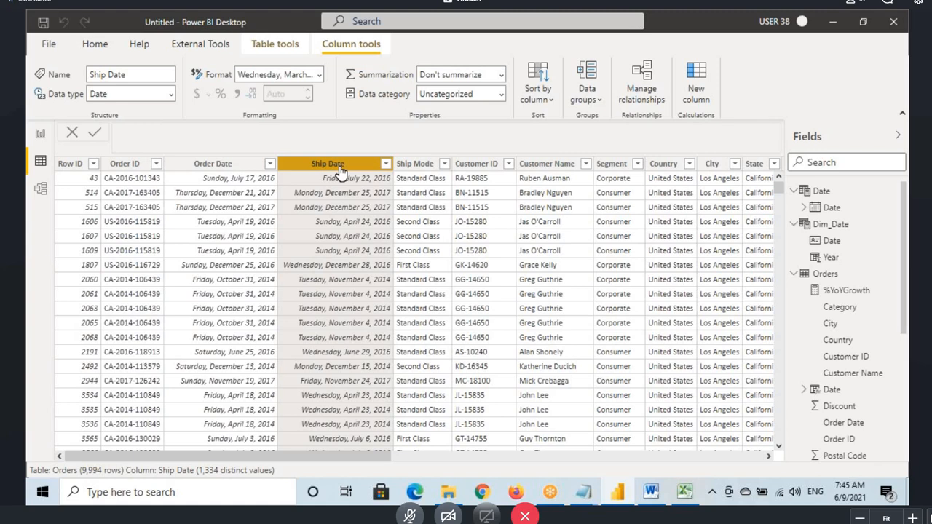
{"action": "key", "text": "ctrl+2"}
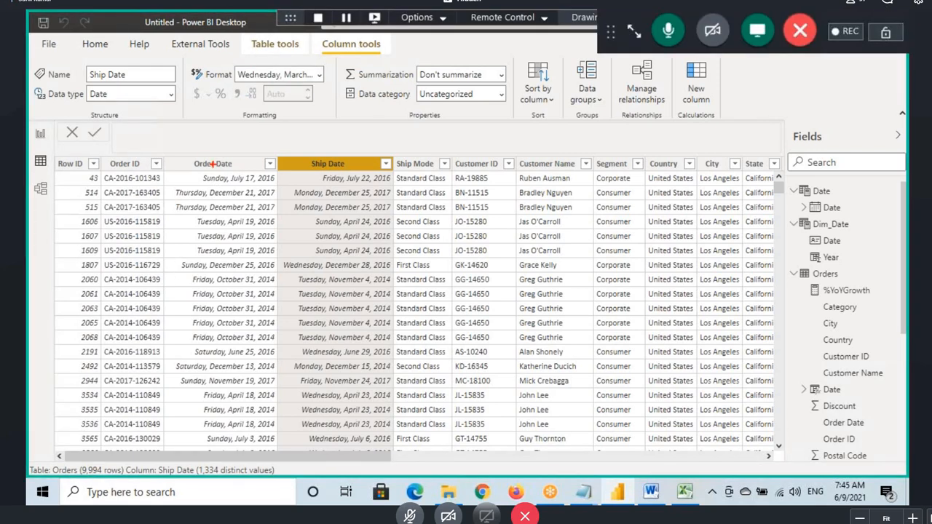
{"action": "key", "text": "Escape"}
{"action": "left_click", "coordinate": [217, 165]}
{"action": "left_click", "coordinate": [328, 169]}
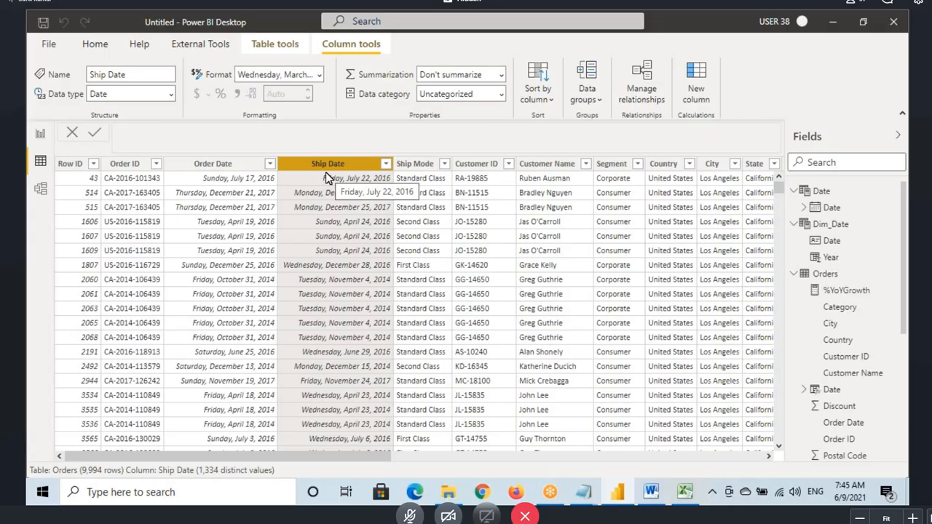
{"action": "left_click", "coordinate": [227, 170]}
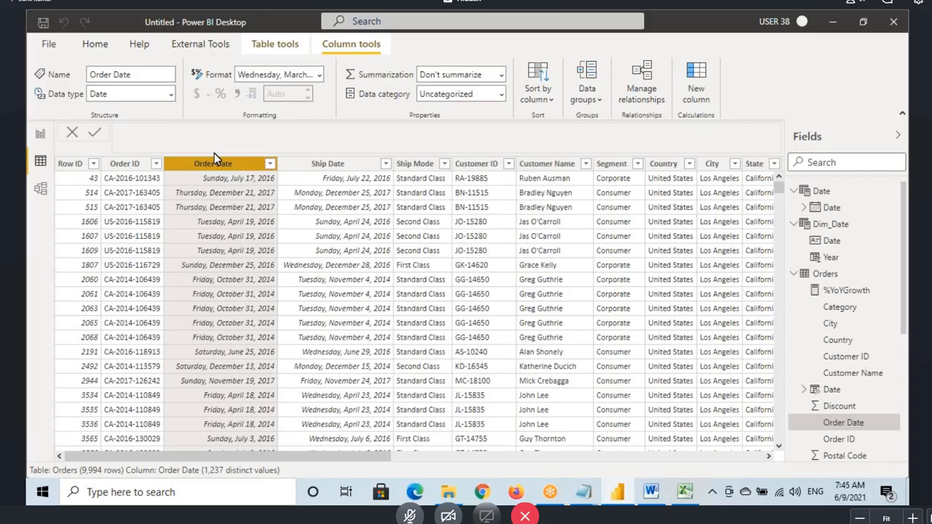
{"action": "left_click", "coordinate": [330, 164]}
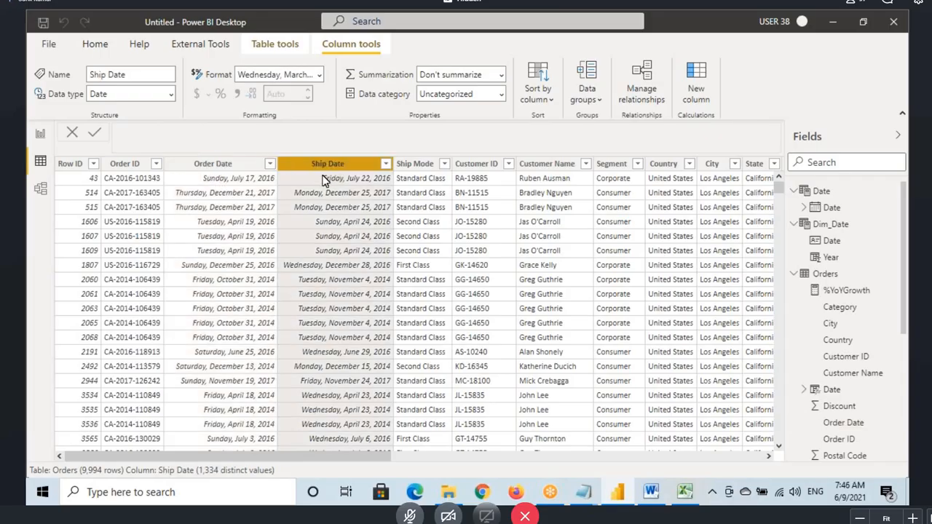
{"action": "left_click", "coordinate": [223, 161]}
Look up the earliest Order Date in the column's filter values and annotate it with the corresponding start-of-year date.
{"action": "left_click", "coordinate": [270, 164]}
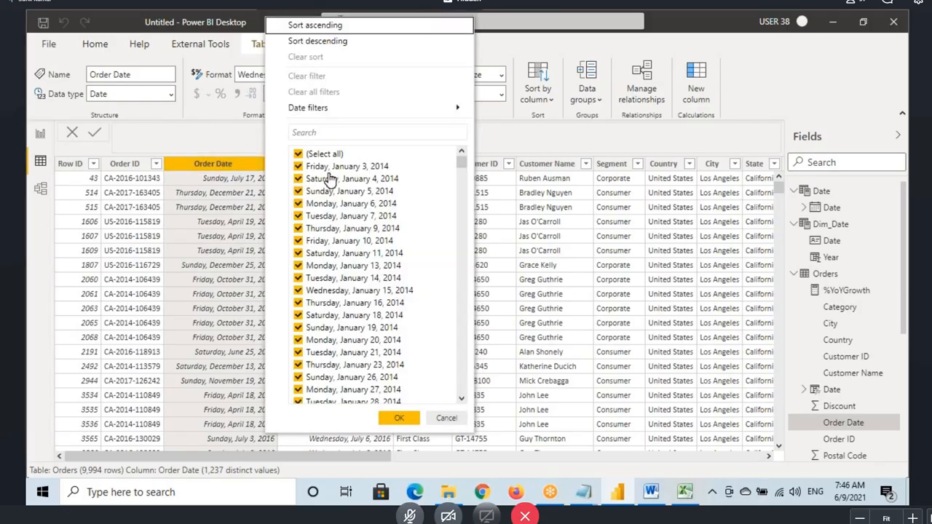
{"action": "mouse_move", "coordinate": [340, 172]}
{"action": "left_mouse_down"}
{"action": "mouse_move", "coordinate": [398, 177]}
{"action": "mouse_move", "coordinate": [344, 154]}
{"action": "mouse_move", "coordinate": [357, 184]}
{"action": "mouse_move", "coordinate": [430, 149]}
{"action": "mouse_move", "coordinate": [497, 138]}
{"action": "mouse_move", "coordinate": [472, 169]}
{"action": "left_mouse_up"}
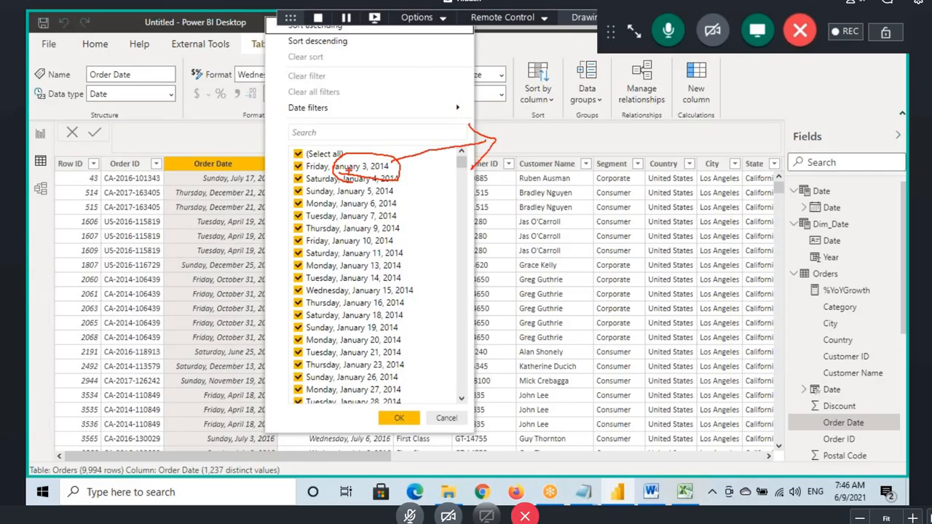
{"action": "mouse_move", "coordinate": [367, 175]}
{"action": "left_mouse_down"}
{"action": "mouse_move", "coordinate": [392, 163]}
{"action": "mouse_move", "coordinate": [464, 88]}
{"action": "mouse_move", "coordinate": [520, 106]}
{"action": "mouse_move", "coordinate": [527, 89]}
{"action": "mouse_move", "coordinate": [570, 101]}
{"action": "left_mouse_up"}
{"action": "mouse_move", "coordinate": [566, 86]}
{"action": "left_mouse_down"}
{"action": "mouse_move", "coordinate": [567, 116]}
{"action": "mouse_move", "coordinate": [619, 114]}
{"action": "mouse_move", "coordinate": [599, 155]}
{"action": "left_mouse_up"}
{"action": "left_click_drag", "start_coordinate": [526, 116], "coordinate": [567, 109]}
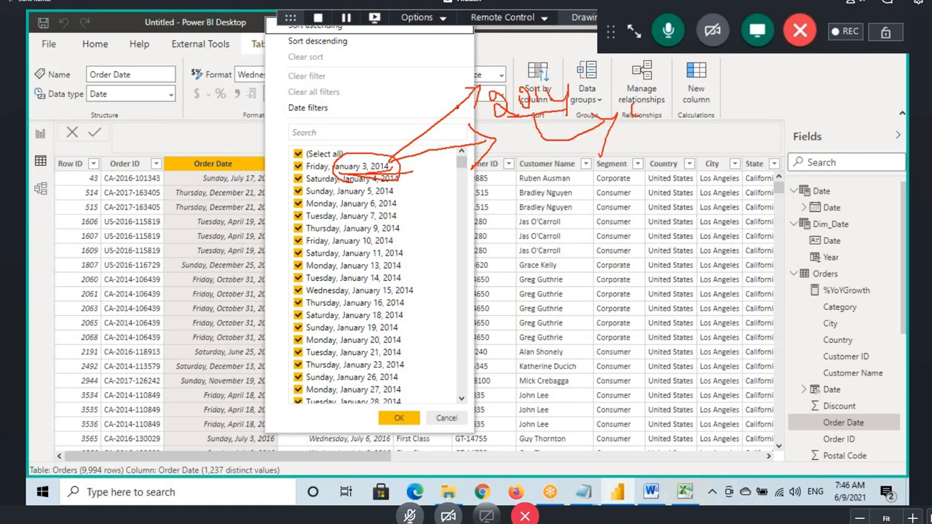
{"action": "mouse_move", "coordinate": [691, 105]}
{"action": "left_mouse_down"}
{"action": "mouse_move", "coordinate": [673, 126]}
{"action": "mouse_move", "coordinate": [708, 111]}
{"action": "mouse_move", "coordinate": [762, 120]}
{"action": "mouse_move", "coordinate": [779, 108]}
{"action": "mouse_move", "coordinate": [801, 127]}
{"action": "left_mouse_up"}
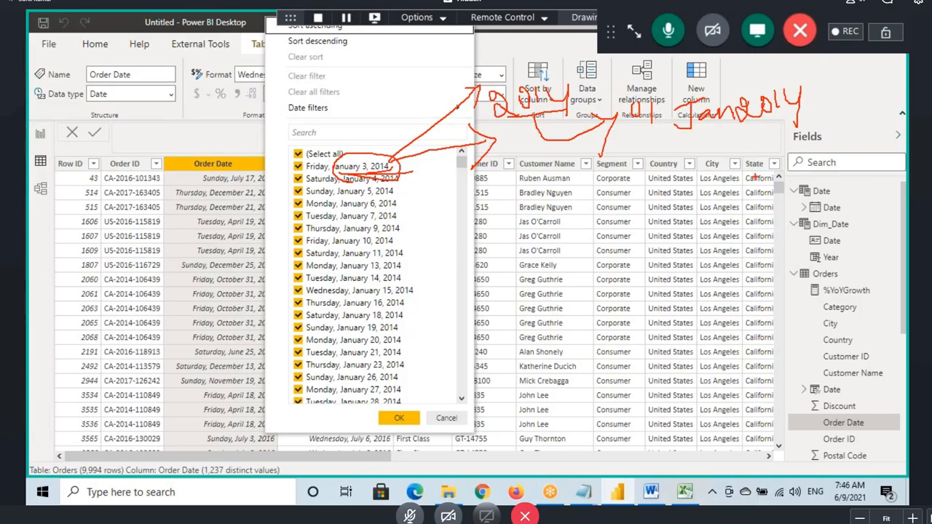
Inspect the Date table's CALENDARAUTO formula and its first and last dates.
{"action": "left_click", "coordinate": [823, 190]}
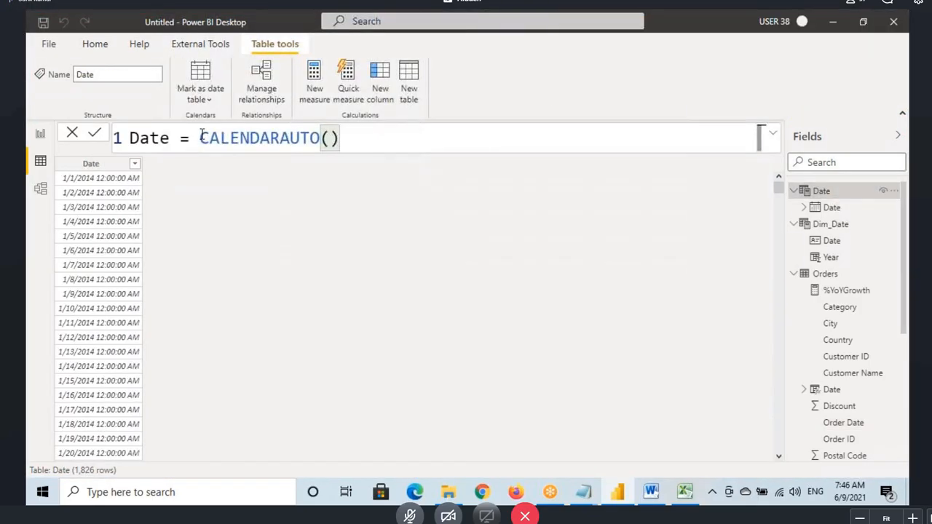
{"action": "left_click_drag", "start_coordinate": [199, 138], "coordinate": [319, 139]}
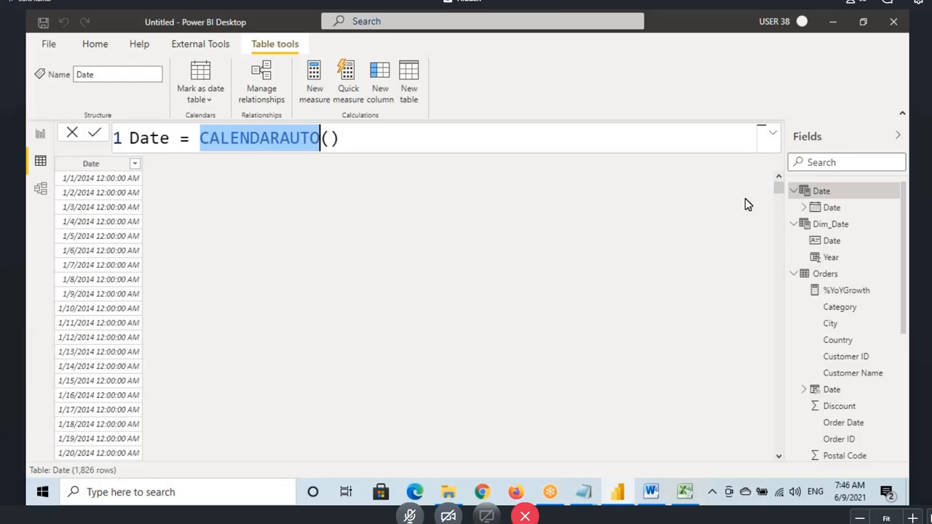
{"action": "left_click_drag", "start_coordinate": [778, 188], "coordinate": [89, 460]}
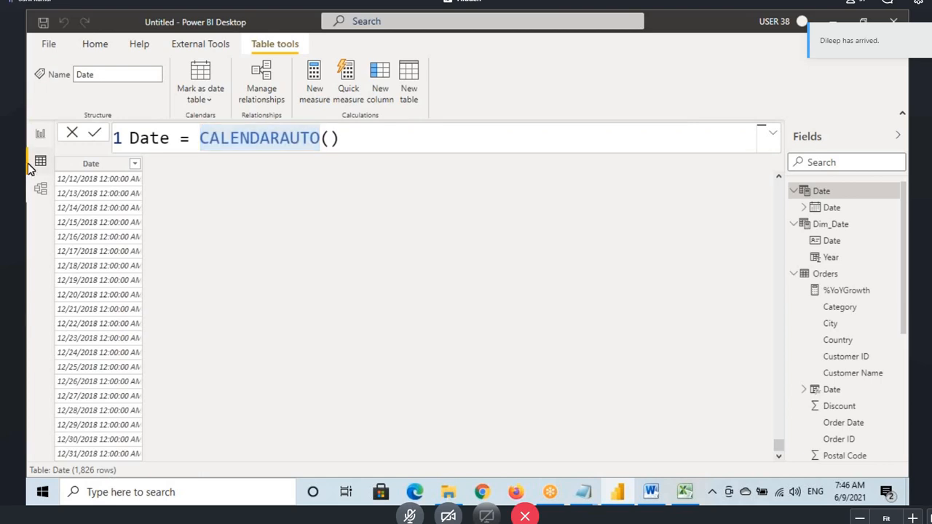
Return to the Orders table and outline the Order Date and Ship Date columns, highlighting Ship Date as the one to examine.
{"action": "left_click", "coordinate": [830, 277]}
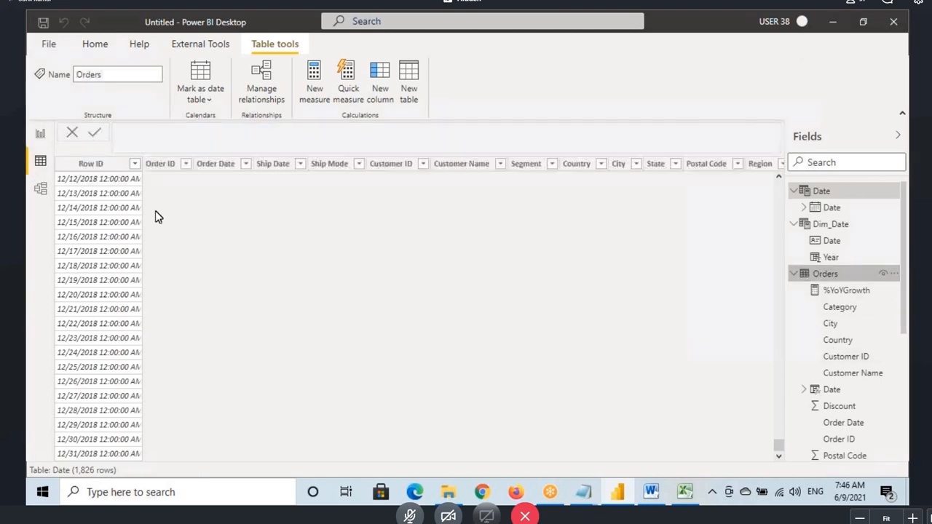
{"action": "left_click", "coordinate": [289, 167]}
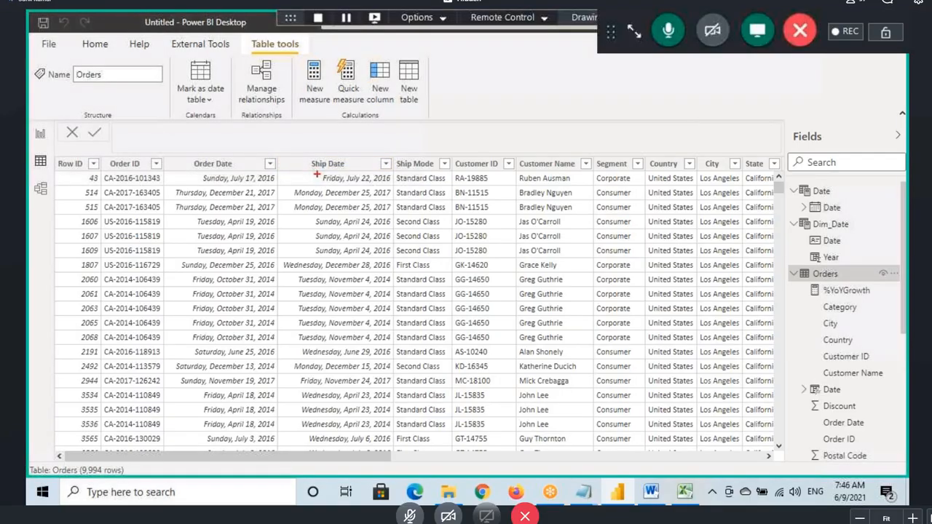
{"action": "left_click_drag", "start_coordinate": [178, 158], "coordinate": [378, 452]}
{"action": "left_click_drag", "start_coordinate": [262, 136], "coordinate": [300, 163]}
{"action": "mouse_move", "coordinate": [272, 153]}
{"action": "left_mouse_down"}
{"action": "mouse_move", "coordinate": [309, 167]}
{"action": "mouse_move", "coordinate": [293, 172]}
{"action": "mouse_move", "coordinate": [343, 173]}
{"action": "mouse_move", "coordinate": [309, 156]}
{"action": "mouse_move", "coordinate": [355, 172]}
{"action": "left_mouse_up"}
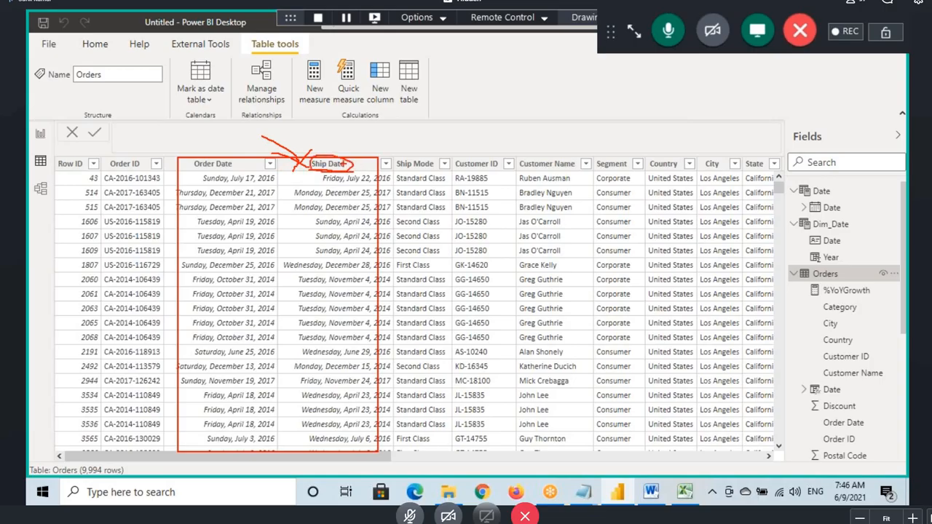
Sort the Orders table by Ship Date in descending order.
{"action": "mouse_move", "coordinate": [336, 128]}
{"action": "left_mouse_down"}
{"action": "mouse_move", "coordinate": [329, 162]}
{"action": "mouse_move", "coordinate": [344, 162]}
{"action": "left_mouse_up"}
{"action": "left_click", "coordinate": [391, 176]}
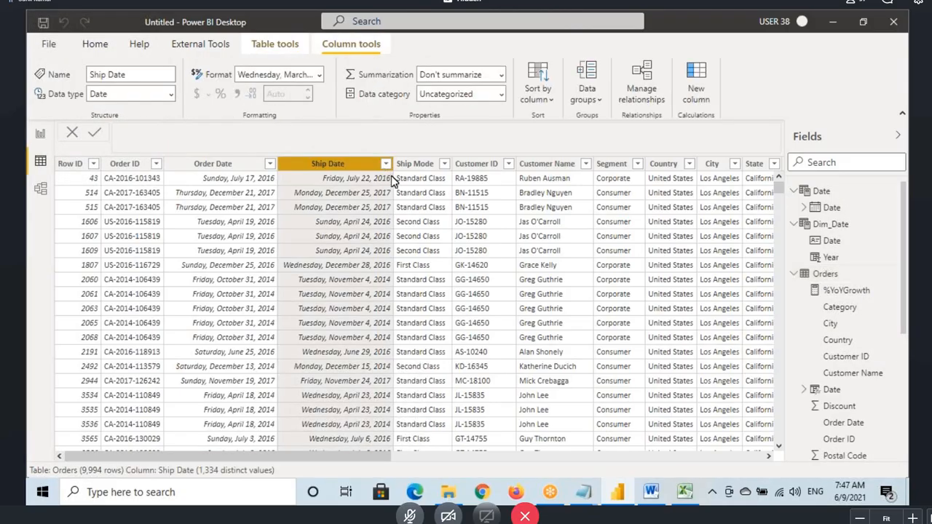
{"action": "left_click", "coordinate": [386, 164]}
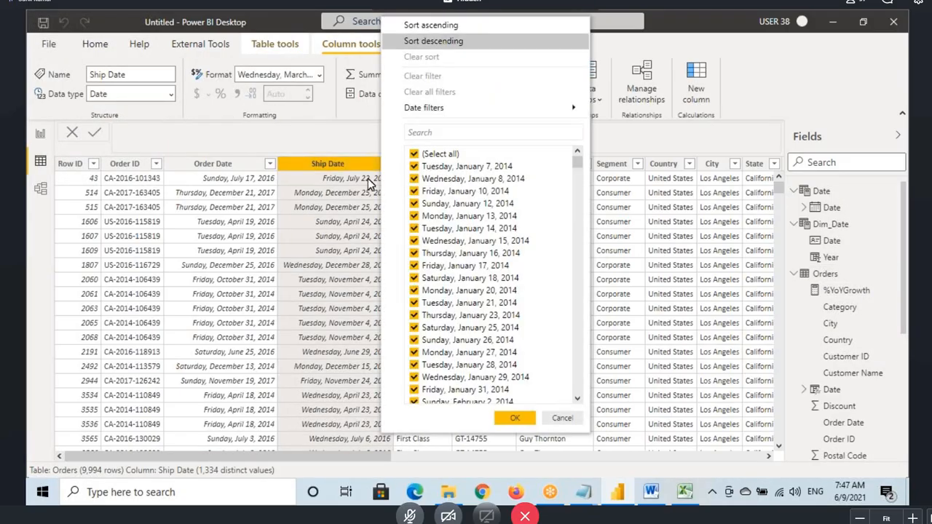
{"action": "left_click", "coordinate": [433, 41]}
Mark the latest Ship Date, January 5, 2018, annotate it with 2018 and 31 Dec 2018, and clear the drawings.
{"action": "key", "text": "ctrl+2"}
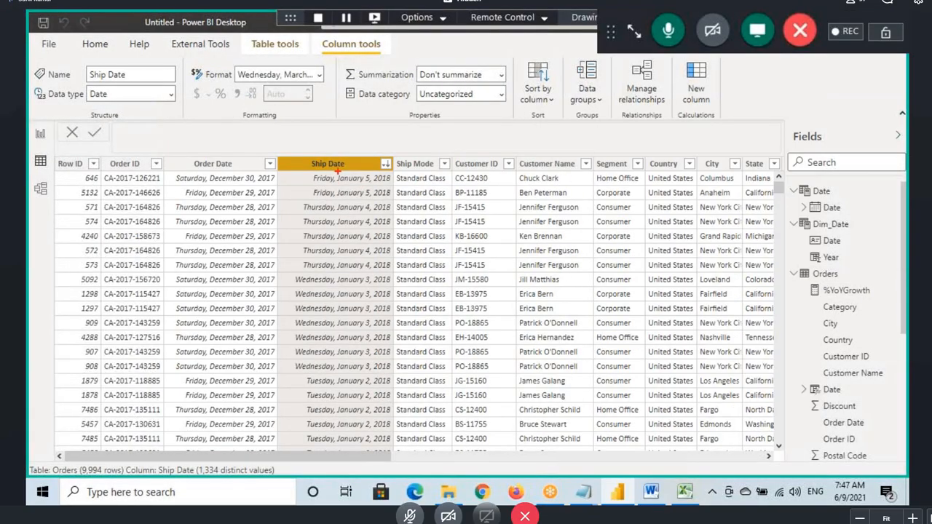
{"action": "mouse_move", "coordinate": [338, 170]}
{"action": "left_mouse_down"}
{"action": "mouse_move", "coordinate": [359, 185]}
{"action": "mouse_move", "coordinate": [397, 186]}
{"action": "left_mouse_up"}
{"action": "mouse_move", "coordinate": [397, 180]}
{"action": "left_mouse_down"}
{"action": "mouse_move", "coordinate": [438, 151]}
{"action": "mouse_move", "coordinate": [485, 150]}
{"action": "left_mouse_up"}
{"action": "left_click_drag", "start_coordinate": [489, 133], "coordinate": [504, 134]}
{"action": "left_click_drag", "start_coordinate": [514, 126], "coordinate": [515, 144]}
{"action": "mouse_move", "coordinate": [528, 125]}
{"action": "left_mouse_down"}
{"action": "mouse_move", "coordinate": [536, 121]}
{"action": "mouse_move", "coordinate": [474, 122]}
{"action": "mouse_move", "coordinate": [513, 166]}
{"action": "mouse_move", "coordinate": [572, 175]}
{"action": "mouse_move", "coordinate": [568, 195]}
{"action": "left_mouse_up"}
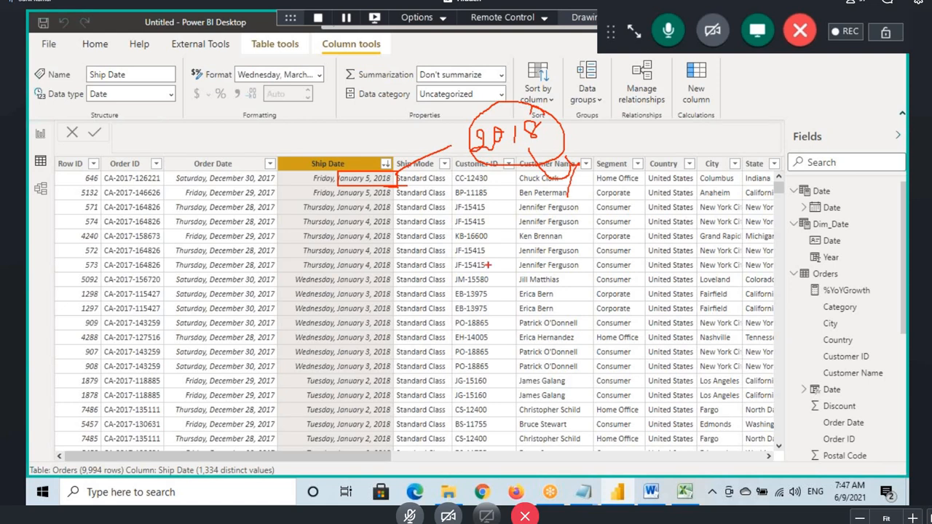
{"action": "mouse_move", "coordinate": [587, 134]}
{"action": "left_mouse_down"}
{"action": "mouse_move", "coordinate": [601, 146]}
{"action": "mouse_move", "coordinate": [592, 169]}
{"action": "left_mouse_up"}
{"action": "mouse_move", "coordinate": [634, 137]}
{"action": "left_mouse_down"}
{"action": "mouse_move", "coordinate": [634, 161]}
{"action": "mouse_move", "coordinate": [709, 127]}
{"action": "mouse_move", "coordinate": [743, 144]}
{"action": "mouse_move", "coordinate": [757, 124]}
{"action": "mouse_move", "coordinate": [794, 141]}
{"action": "mouse_move", "coordinate": [797, 120]}
{"action": "left_mouse_up"}
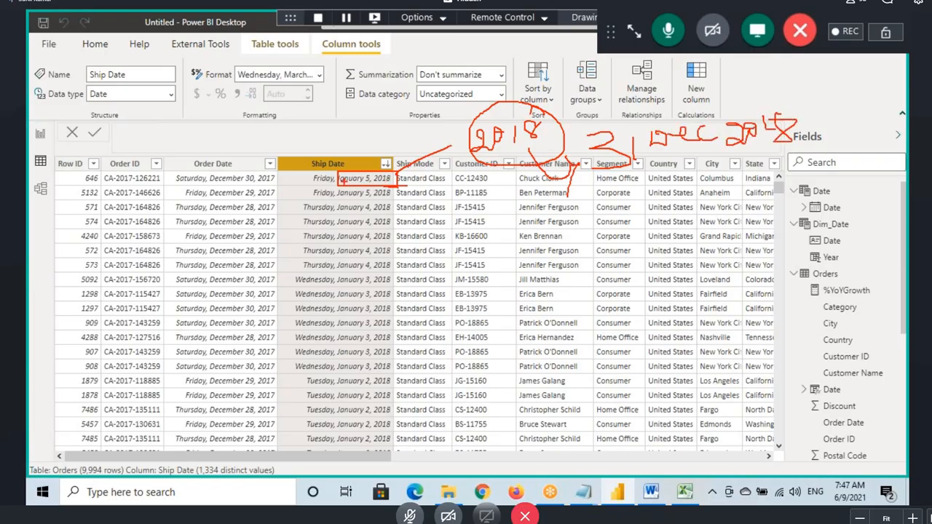
{"action": "mouse_move", "coordinate": [357, 188]}
{"action": "left_mouse_down"}
{"action": "mouse_move", "coordinate": [388, 187]}
{"action": "mouse_move", "coordinate": [166, 279]}
{"action": "mouse_move", "coordinate": [66, 194]}
{"action": "mouse_move", "coordinate": [118, 202]}
{"action": "left_mouse_up"}
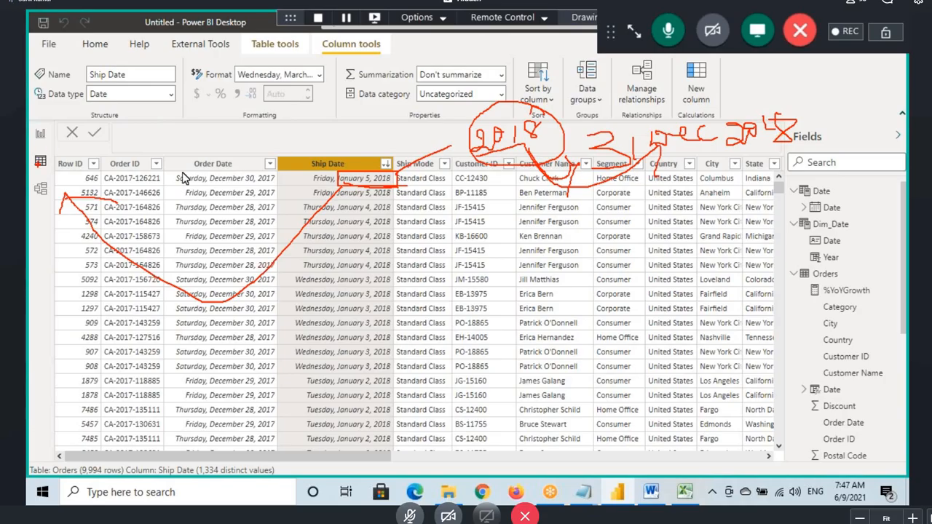
{"action": "key", "text": "Escape"}
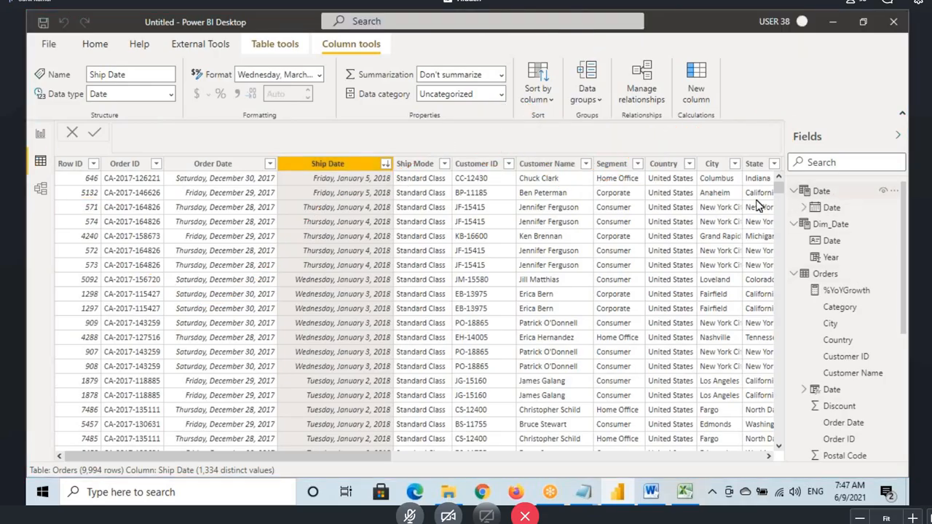
Check the last dates generated in the Date table's Date column.
{"action": "left_click", "coordinate": [794, 191]}
{"action": "left_click_drag", "start_coordinate": [779, 187], "coordinate": [778, 445]}
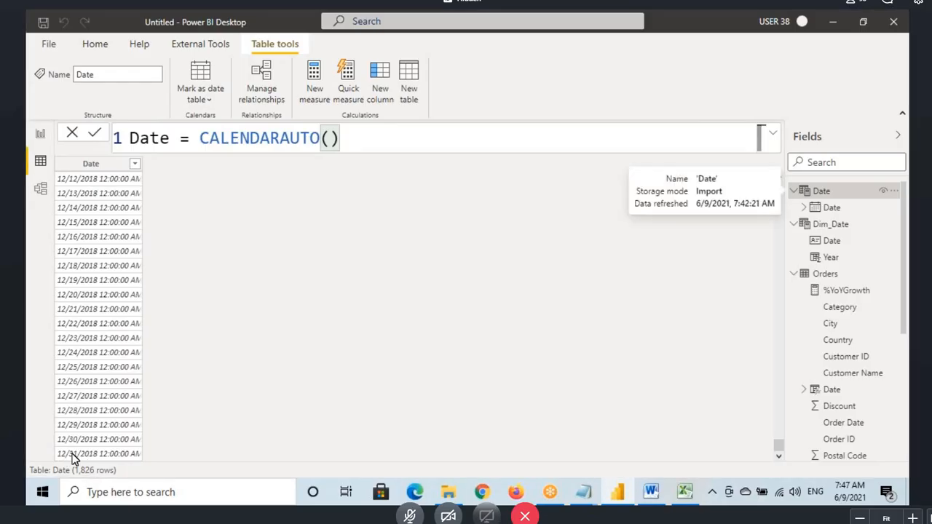
{"action": "left_click", "coordinate": [92, 165]}
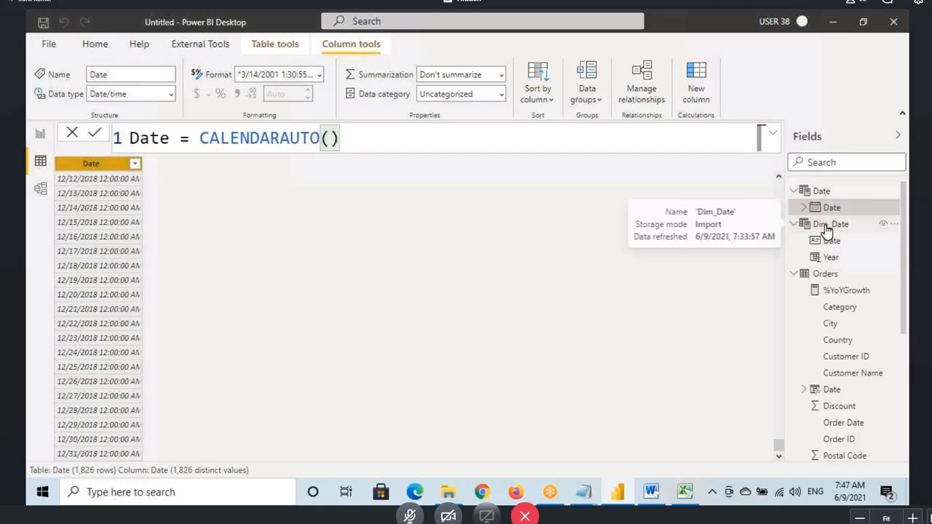
Inspect Dim_Date's CALENDAR formula and the calculated Date column in Orders as date sources that CALENDARAUTO might ignore.
{"action": "left_click", "coordinate": [824, 225]}
{"action": "left_click", "coordinate": [74, 171]}
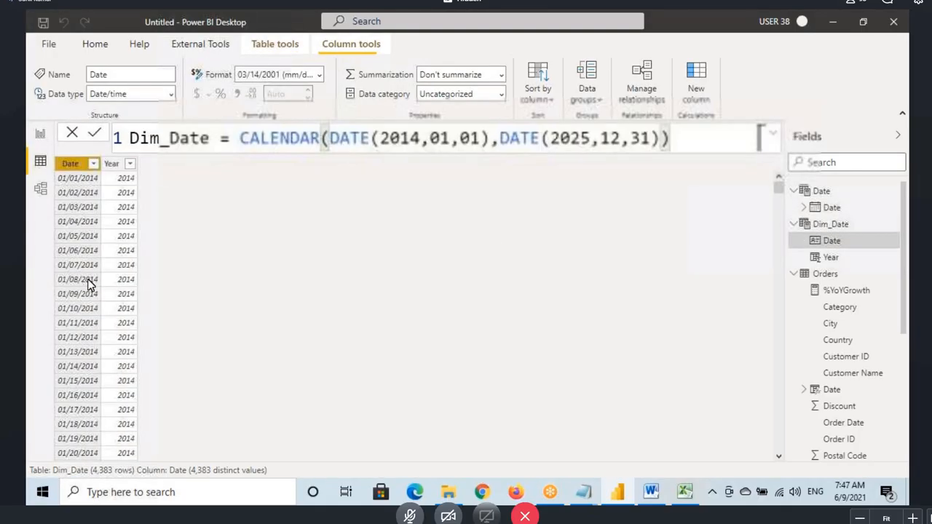
{"action": "left_click_drag", "start_coordinate": [190, 137], "coordinate": [326, 148]}
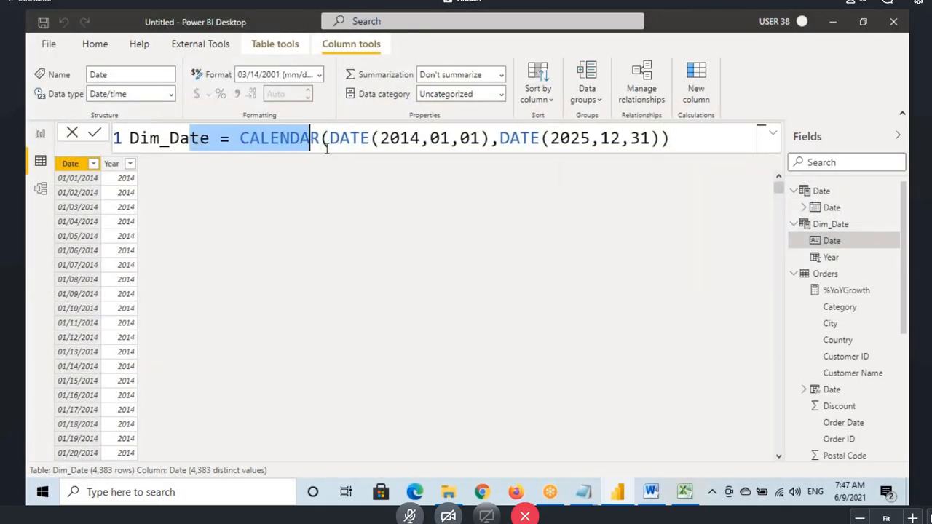
{"action": "left_click", "coordinate": [827, 276]}
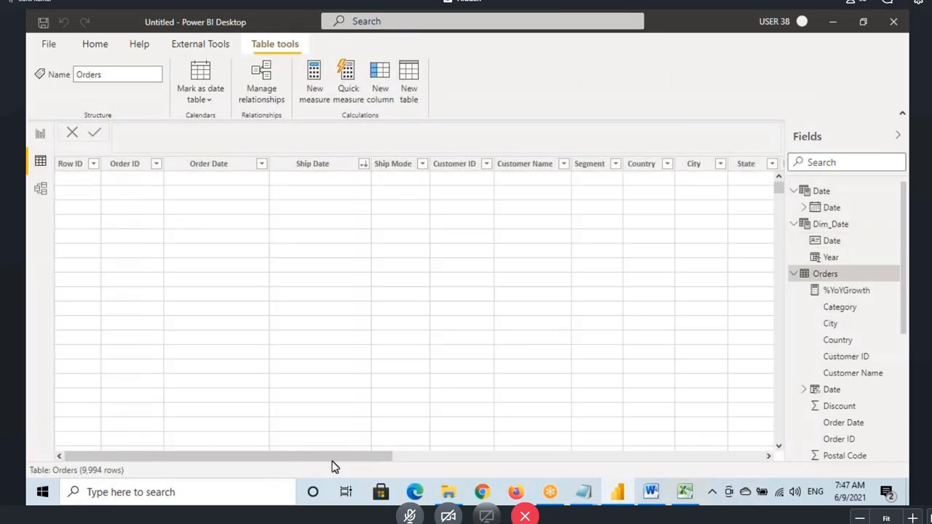
{"action": "left_click_drag", "start_coordinate": [431, 461], "coordinate": [729, 459]}
{"action": "left_click", "coordinate": [703, 172]}
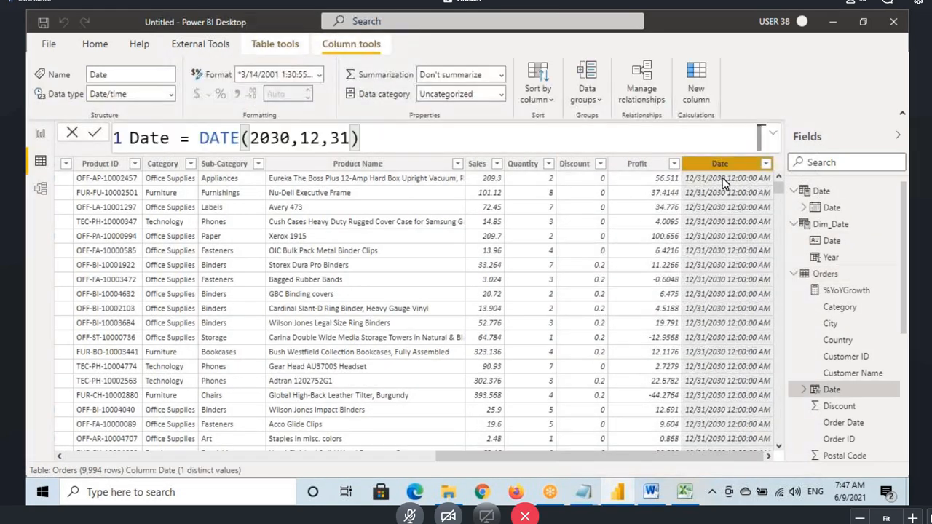
{"action": "left_click", "coordinate": [43, 188]}
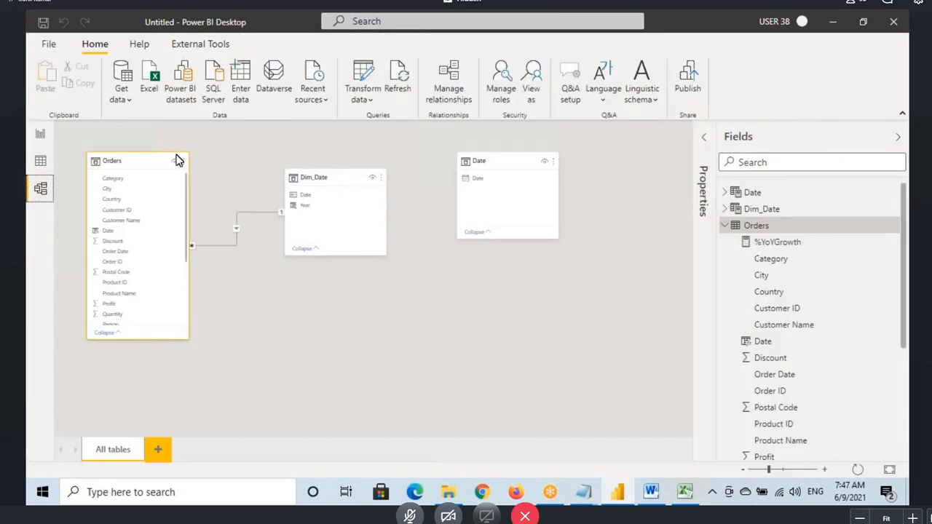
{"action": "left_click", "coordinate": [49, 166]}
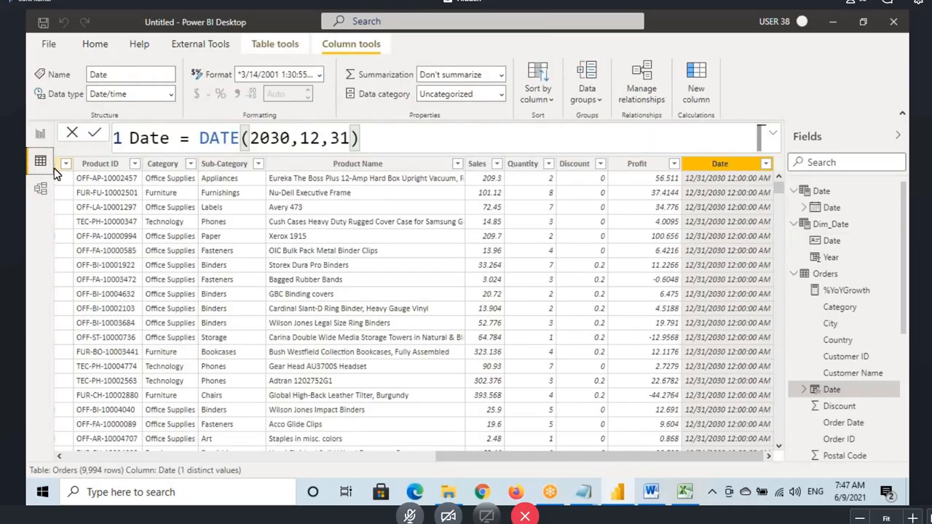
Format the Date table's Date column as mm/dd/yyyy without the time.
{"action": "left_click", "coordinate": [822, 192]}
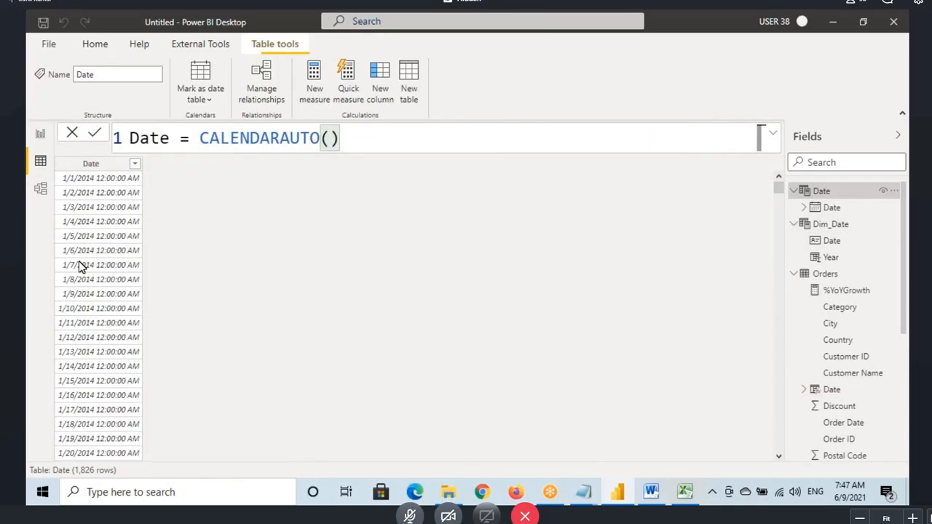
{"action": "left_click", "coordinate": [97, 166]}
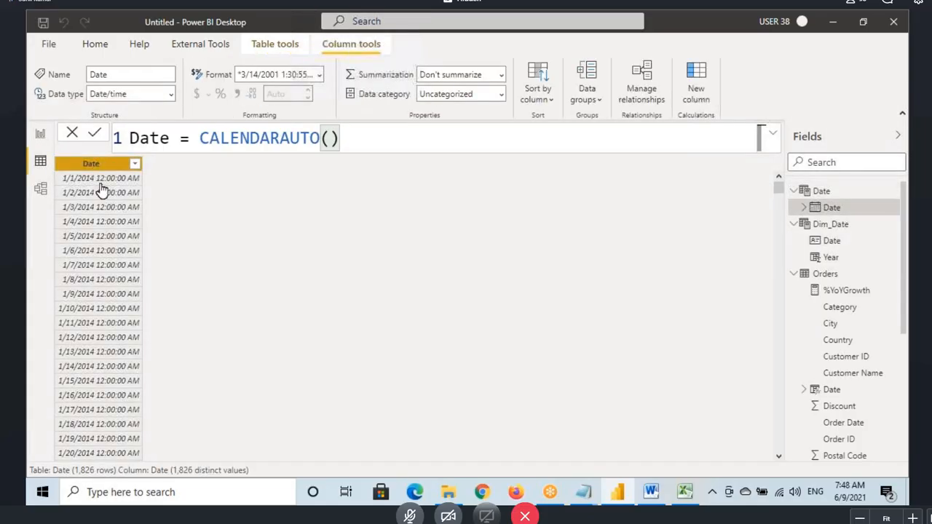
{"action": "left_click", "coordinate": [319, 75]}
{"action": "left_click", "coordinate": [305, 156]}
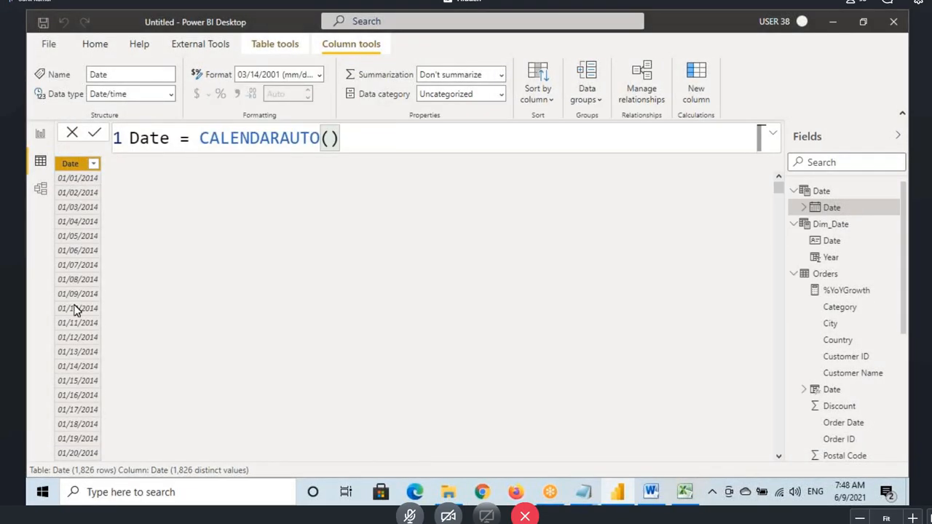
Clear the sort on Ship Date in the Orders table and return to the Date table.
{"action": "left_click", "coordinate": [820, 275]}
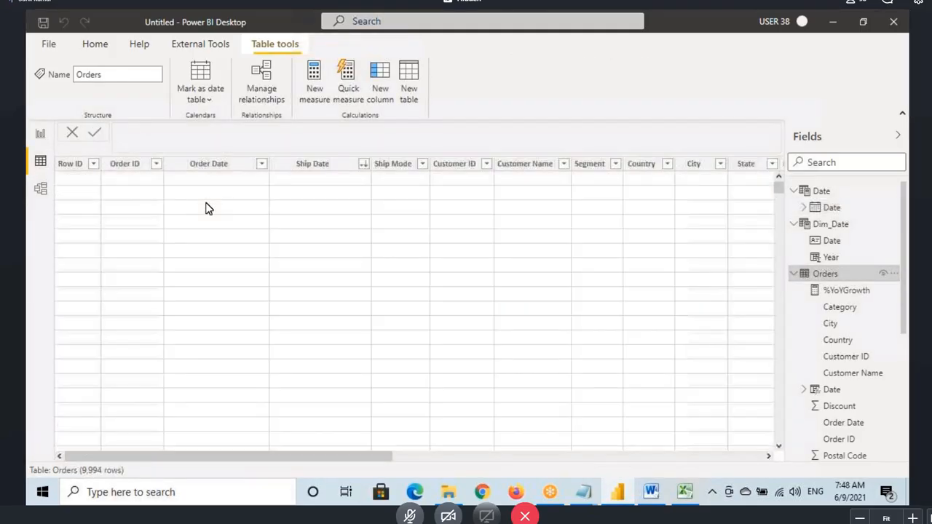
{"action": "left_click", "coordinate": [324, 168]}
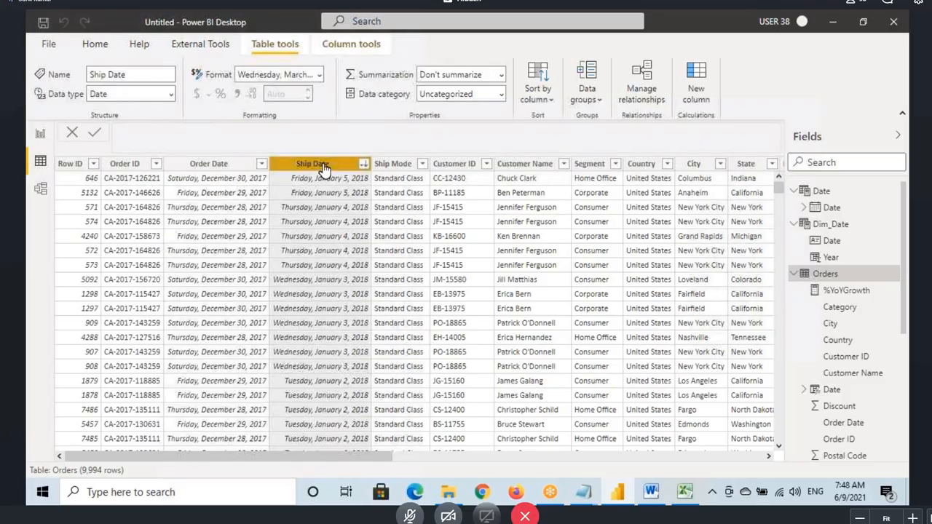
{"action": "right_click", "coordinate": [324, 168]}
{"action": "left_click", "coordinate": [72, 201]}
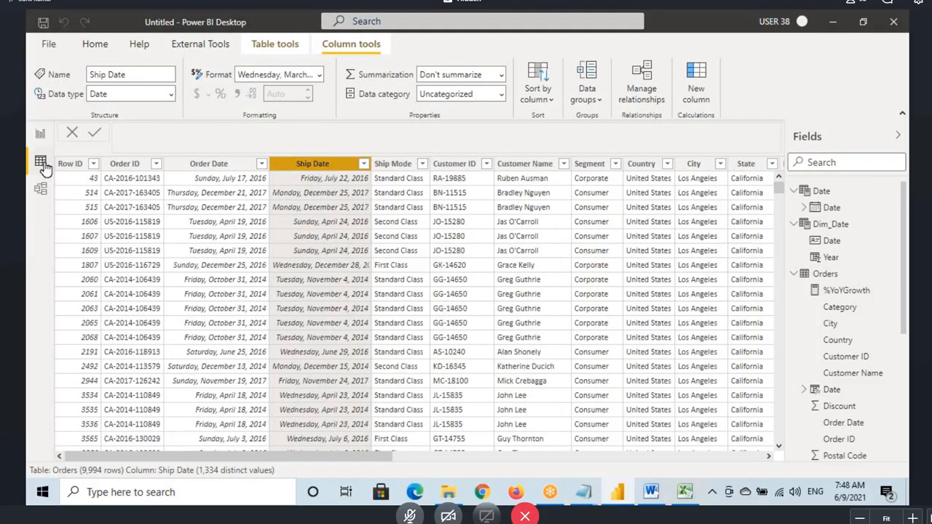
{"action": "left_click", "coordinate": [821, 191]}
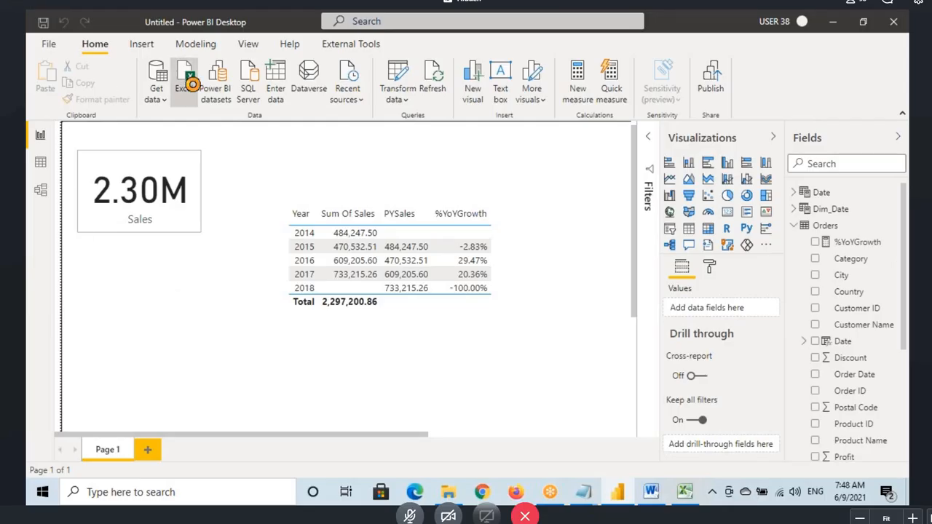
Connect to the Excel workbook EmpDept.xlsx in Desktop Backup's Source Files folder.
{"action": "left_click", "coordinate": [184, 80]}
{"action": "left_click", "coordinate": [83, 89]}
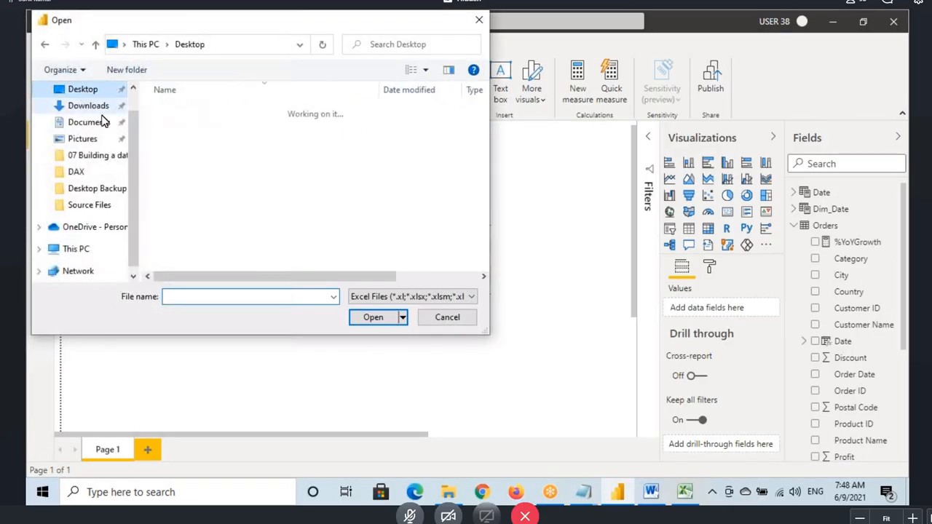
{"action": "double_click", "coordinate": [207, 168]}
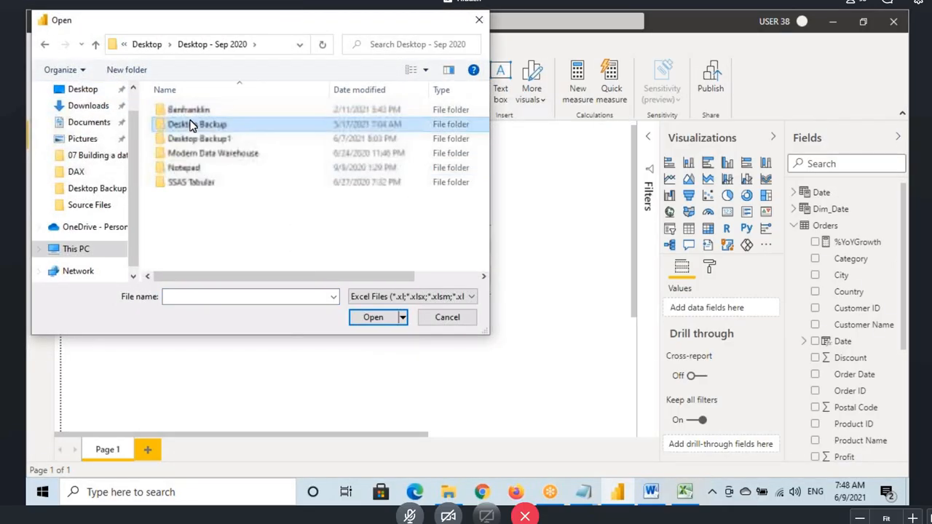
{"action": "double_click", "coordinate": [194, 124]}
{"action": "double_click", "coordinate": [426, 135]}
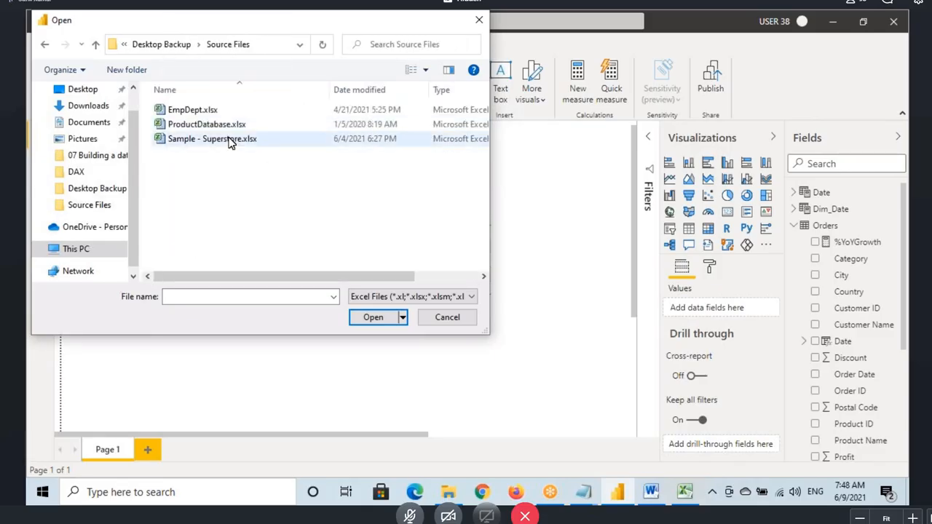
{"action": "left_click", "coordinate": [193, 110]}
{"action": "left_click", "coordinate": [372, 318]}
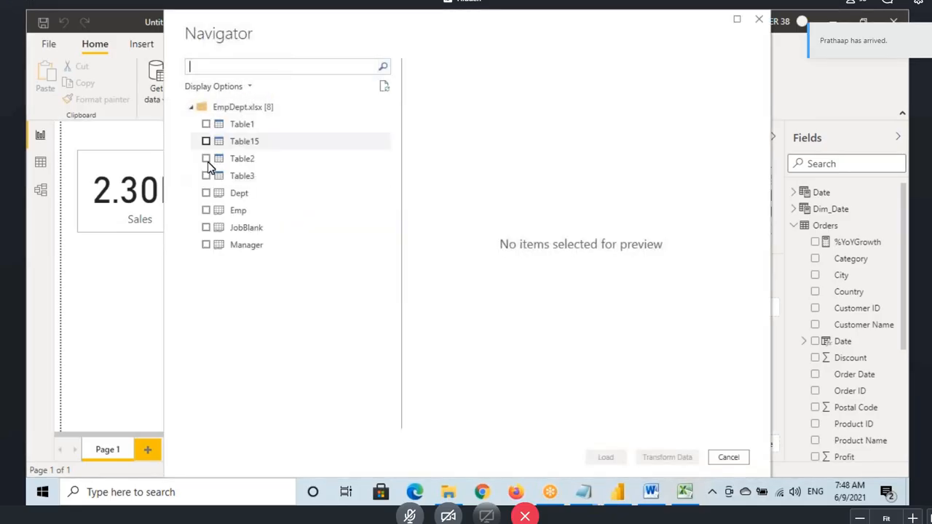
Load the Emp sheet into the model, glancing at the CALENDARAUTO note in Notepad meanwhile.
{"action": "left_click", "coordinate": [206, 210]}
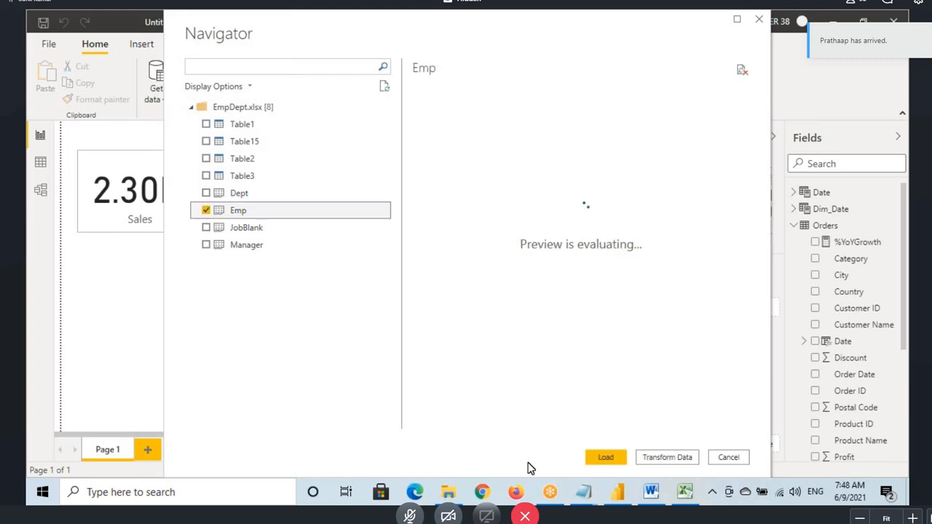
{"action": "key", "text": "alt+Tab"}
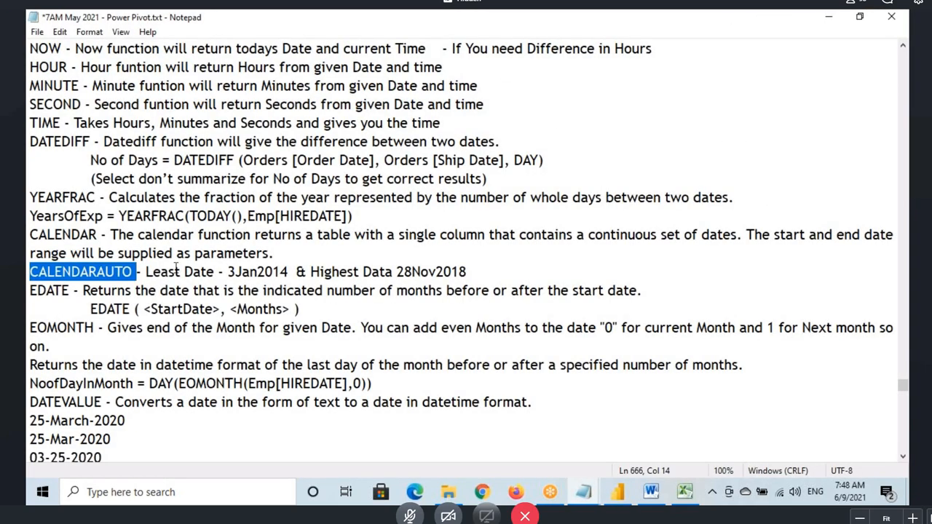
{"action": "key", "text": "alt+Tab"}
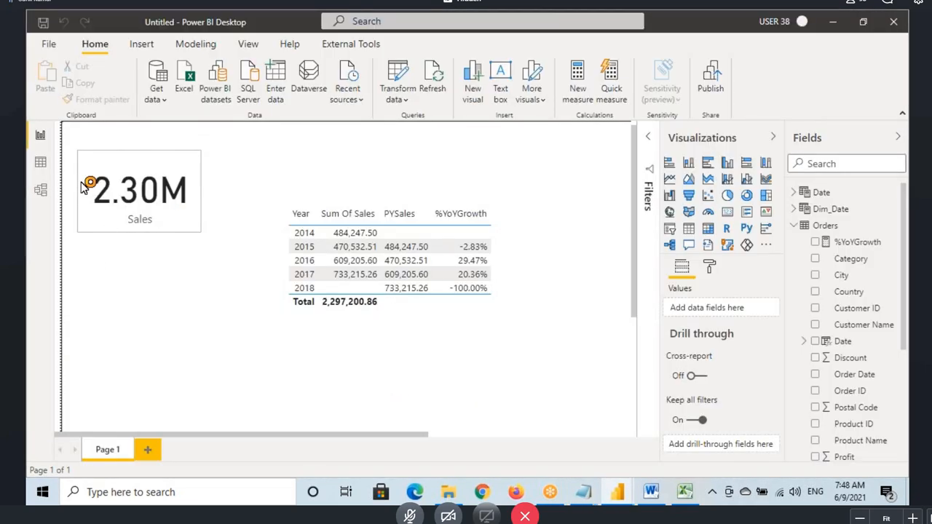
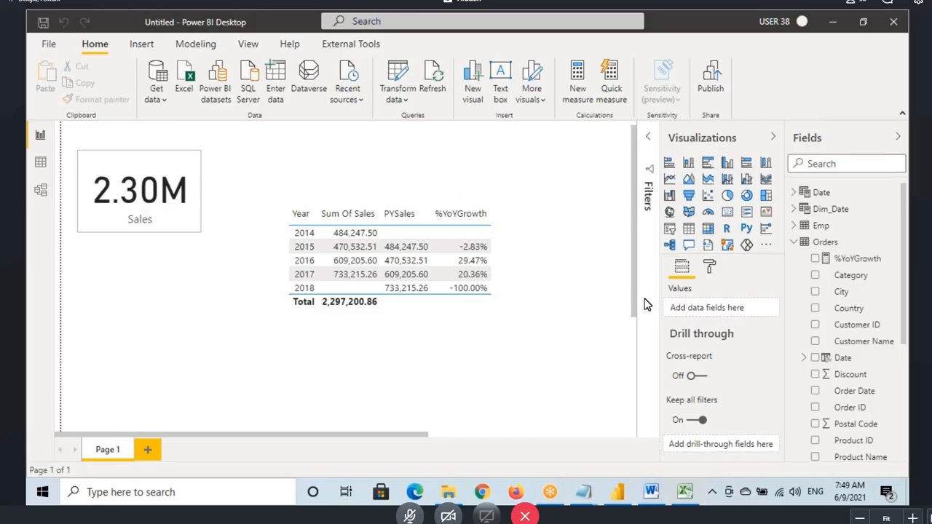
Examine the HIREDATE column of the loaded Emp table as a new date source.
{"action": "left_click", "coordinate": [35, 166]}
{"action": "left_click", "coordinate": [823, 276]}
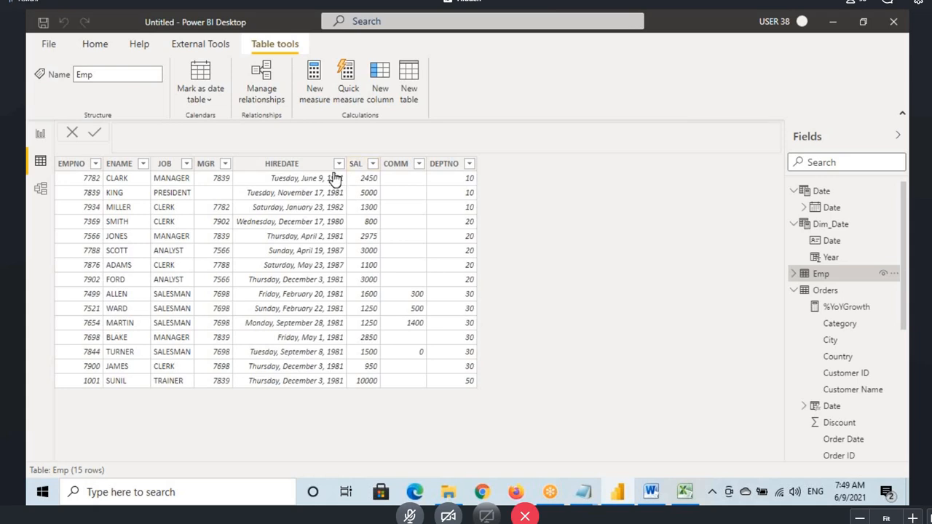
{"action": "left_click", "coordinate": [295, 164]}
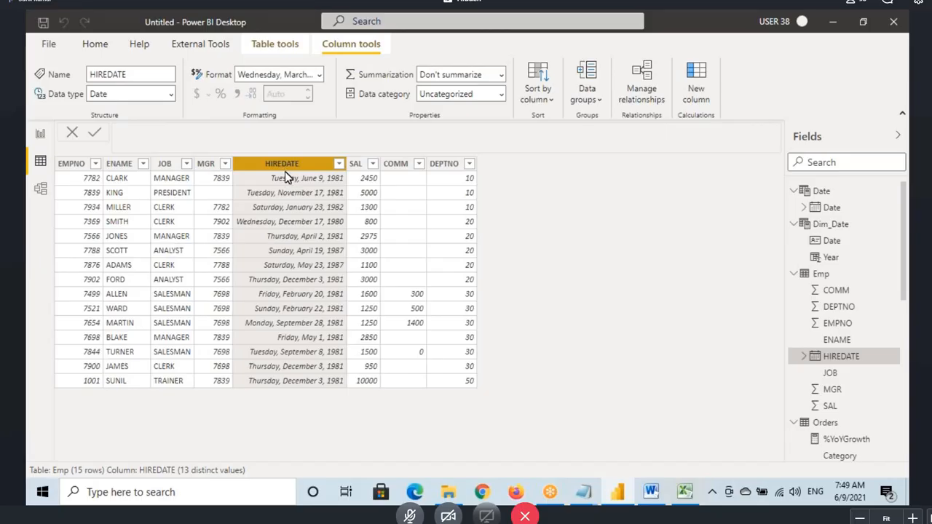
Check the model's tables and the CALENDARAUTO Date table's first dates with Emp included.
{"action": "left_click", "coordinate": [41, 192]}
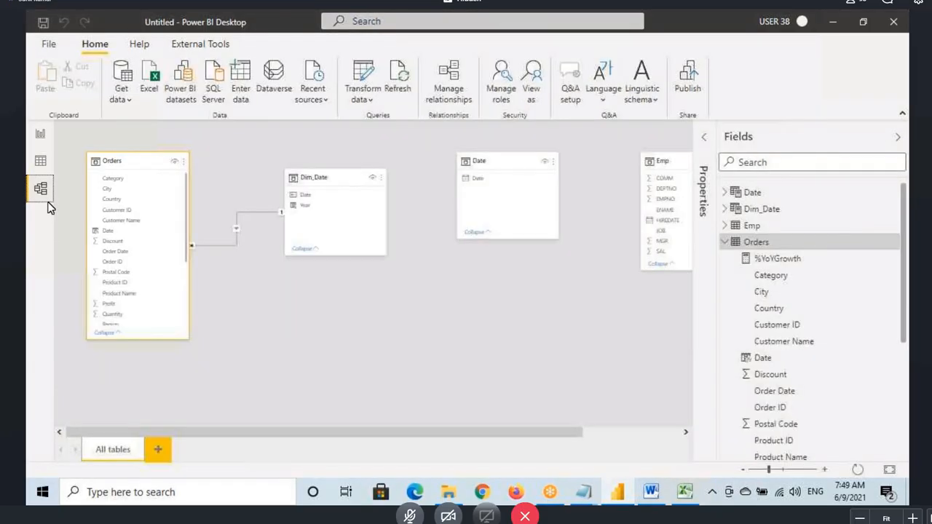
{"action": "left_click", "coordinate": [41, 136]}
{"action": "left_click", "coordinate": [40, 166]}
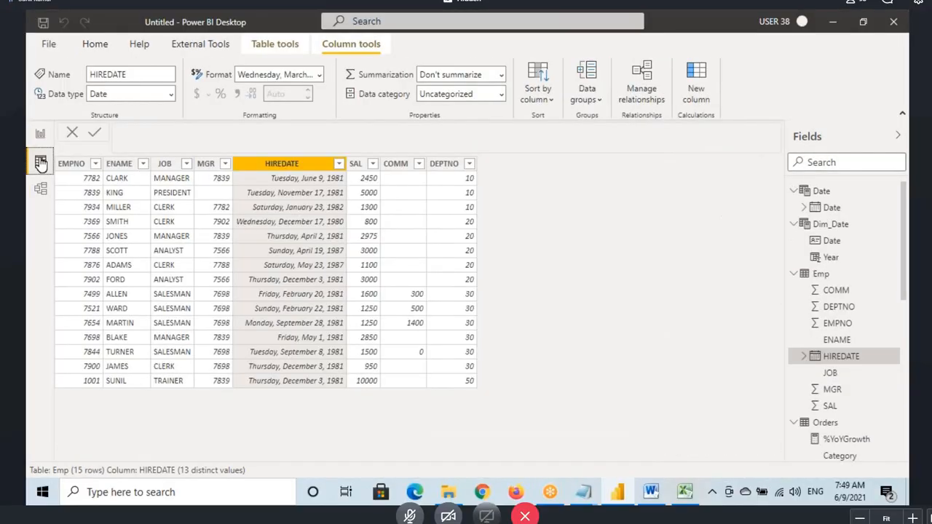
{"action": "left_click", "coordinate": [822, 189]}
{"action": "left_click", "coordinate": [67, 175]}
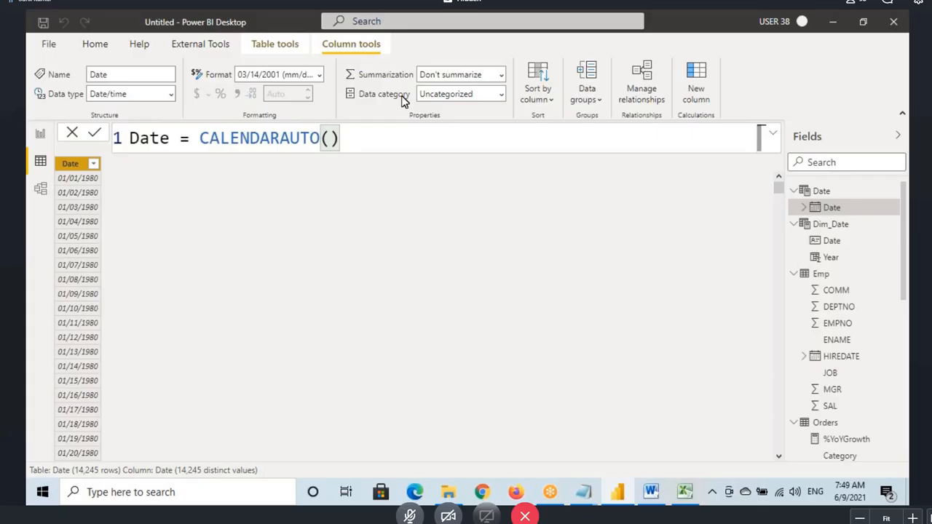
Move the Emp table in the model diagram to the empty area below Dim_Date and Date.
{"action": "left_click", "coordinate": [239, 141]}
{"action": "left_click", "coordinate": [40, 189]}
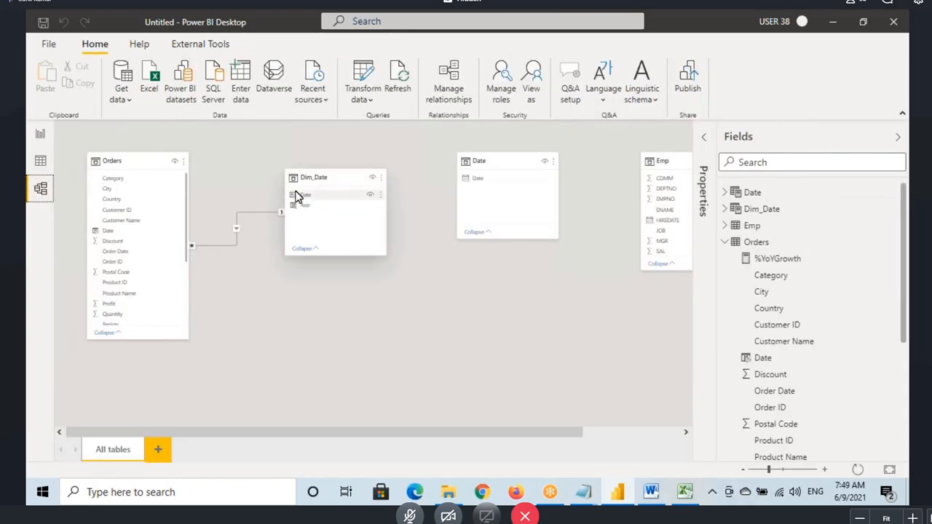
{"action": "left_click_drag", "start_coordinate": [672, 160], "coordinate": [396, 308]}
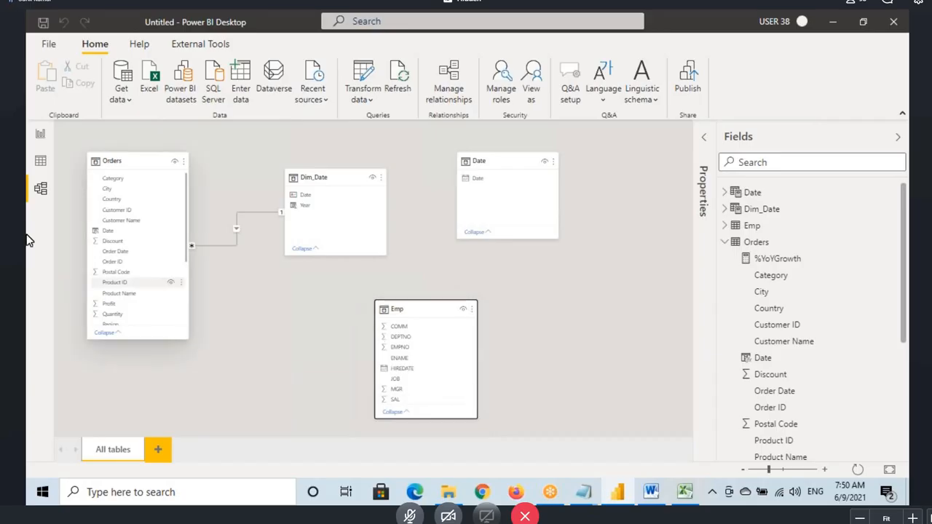
Compare the Date table's CALENDARAUTO formula with the Orders and Emp tables in the model diagram.
{"action": "left_click", "coordinate": [41, 166]}
{"action": "left_click", "coordinate": [199, 137]}
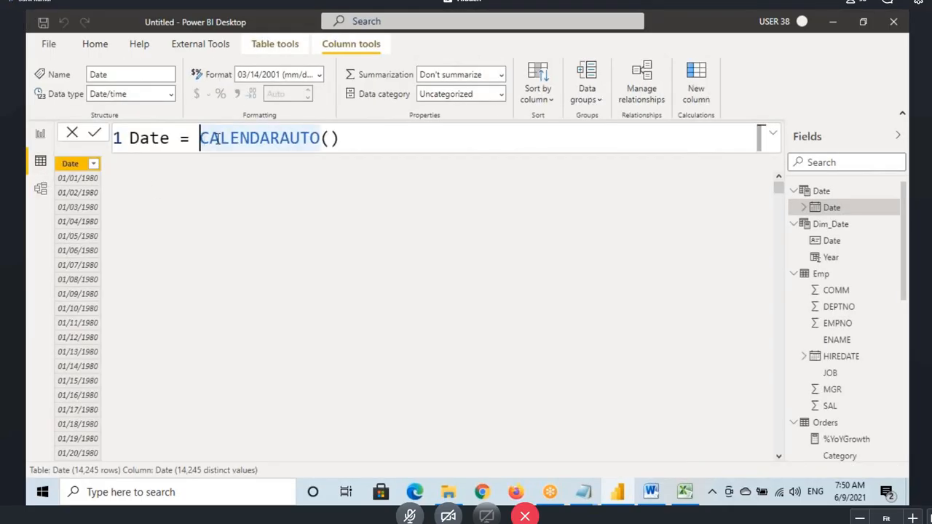
{"action": "left_click", "coordinate": [36, 191]}
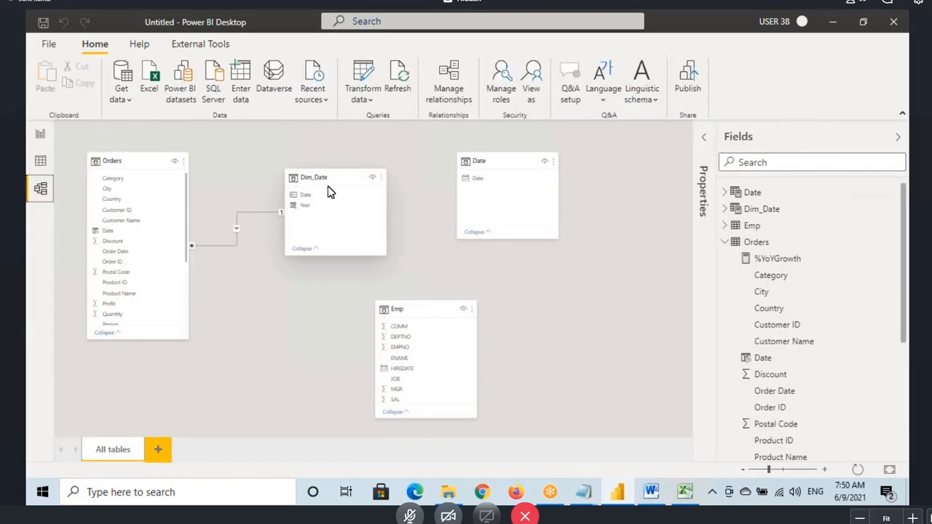
{"action": "left_click", "coordinate": [133, 159]}
{"action": "left_click", "coordinate": [410, 308]}
{"action": "left_click", "coordinate": [116, 160]}
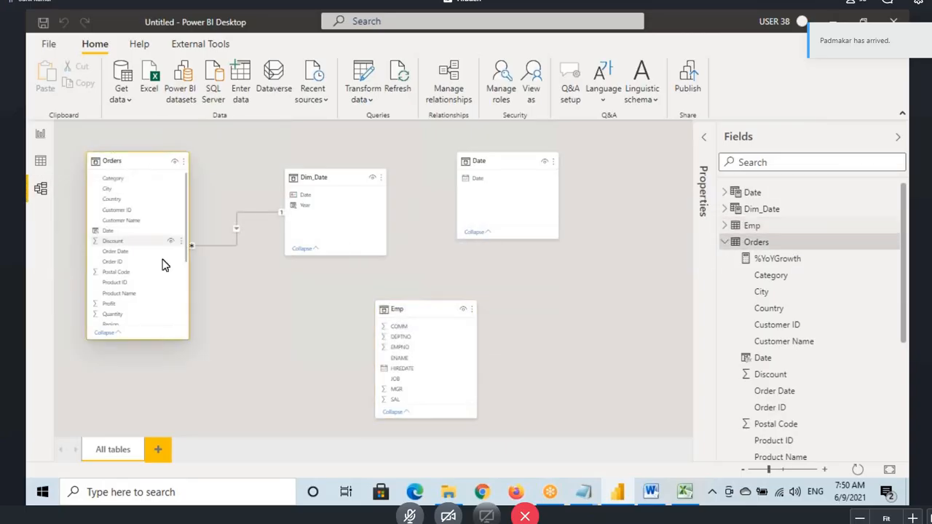
Wrap CALENDARAUTO() in a FILTER function on a new line of the Date table's formula, as its table argument.
{"action": "left_click", "coordinate": [40, 160]}
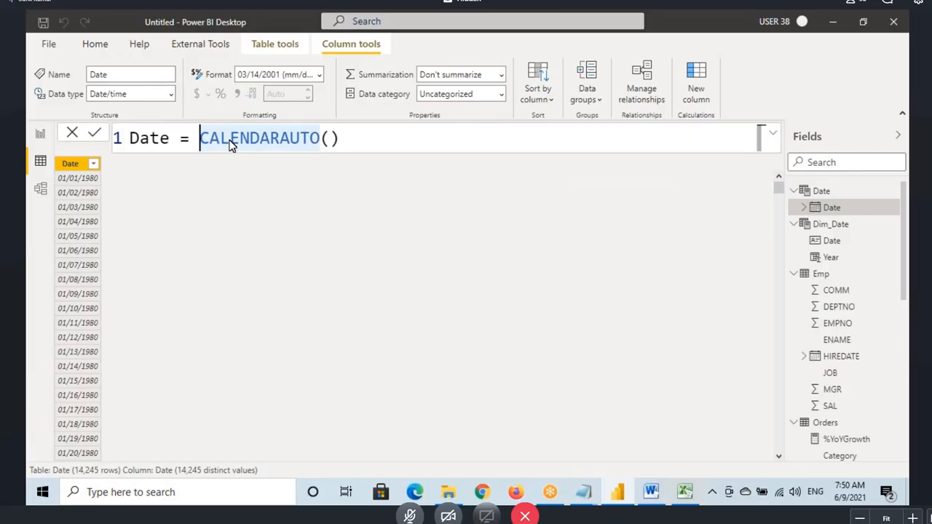
{"action": "key", "text": "shift+Return"}
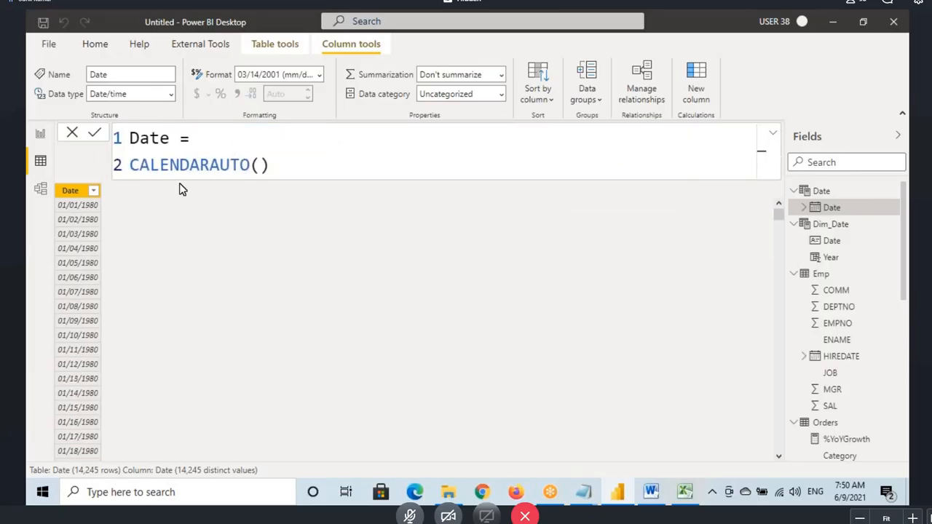
{"action": "type", "text": "fi"}
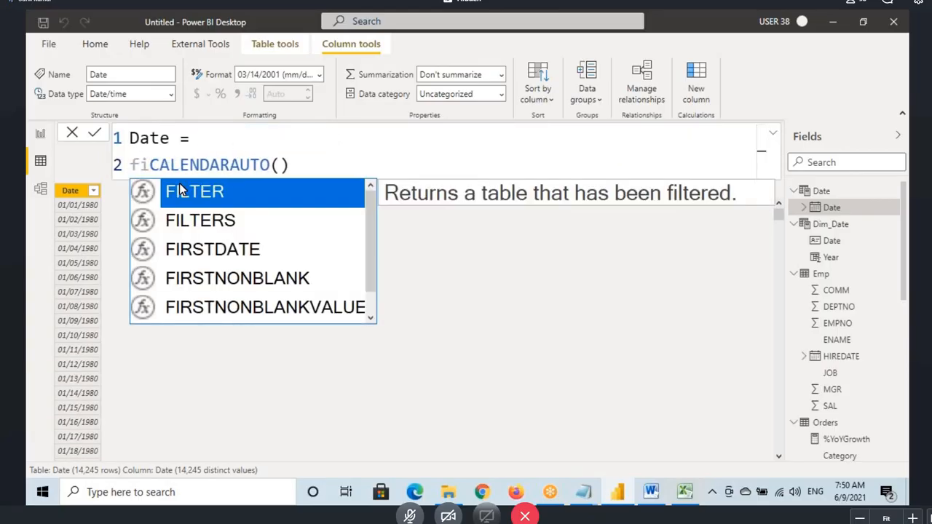
{"action": "type", "text": "lte"}
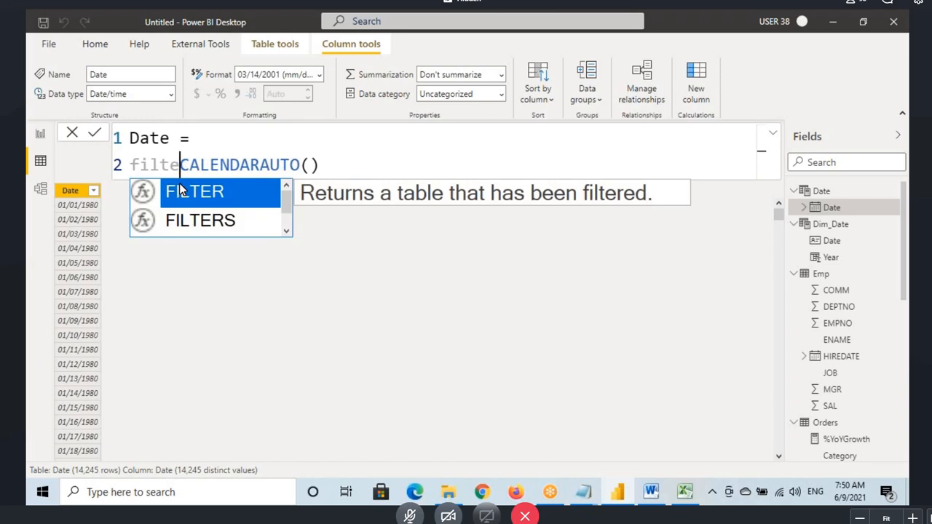
{"action": "key", "text": "Tab"}
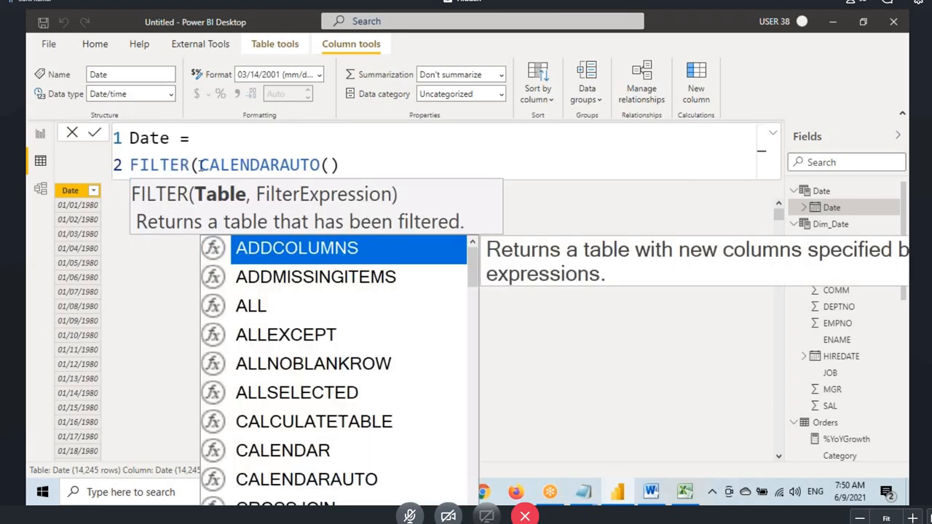
{"action": "left_click_drag", "start_coordinate": [199, 164], "coordinate": [368, 158]}
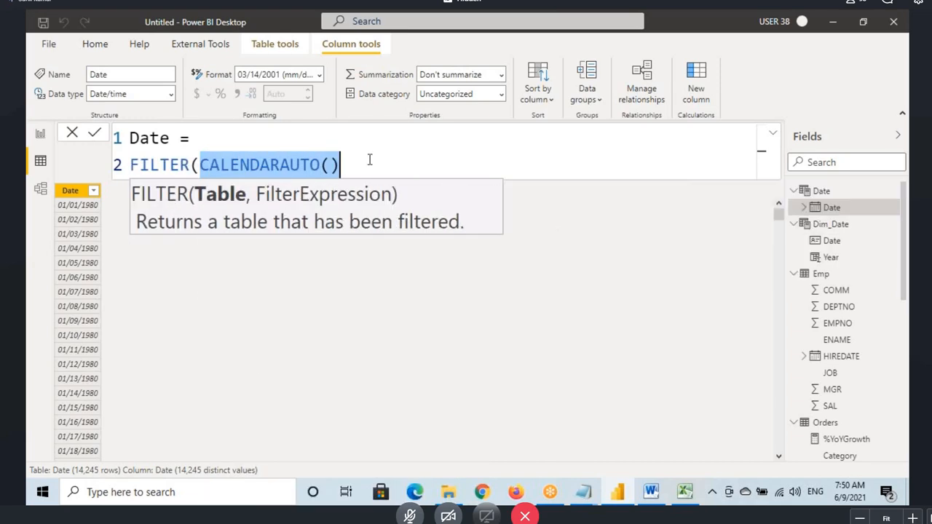
{"action": "left_click", "coordinate": [369, 159]}
{"action": "type", "text": ","}
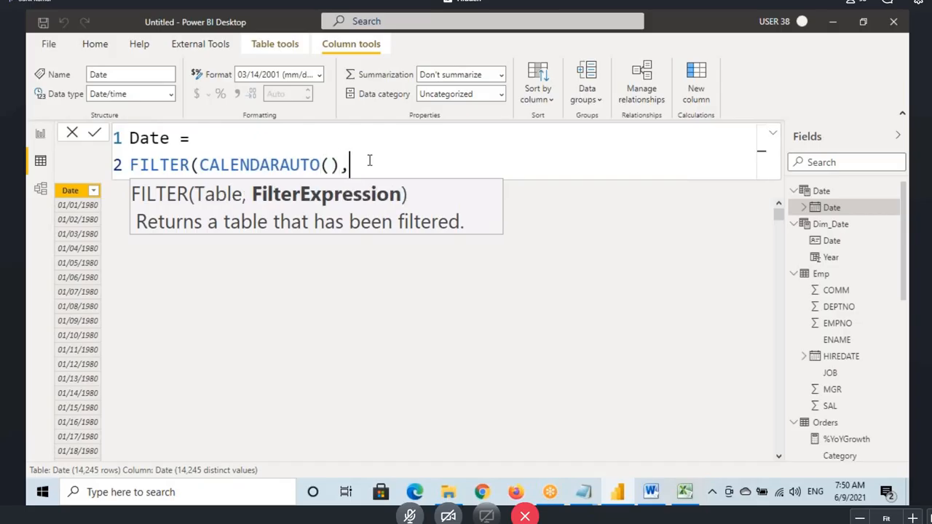
{"action": "type", "text": "min"}
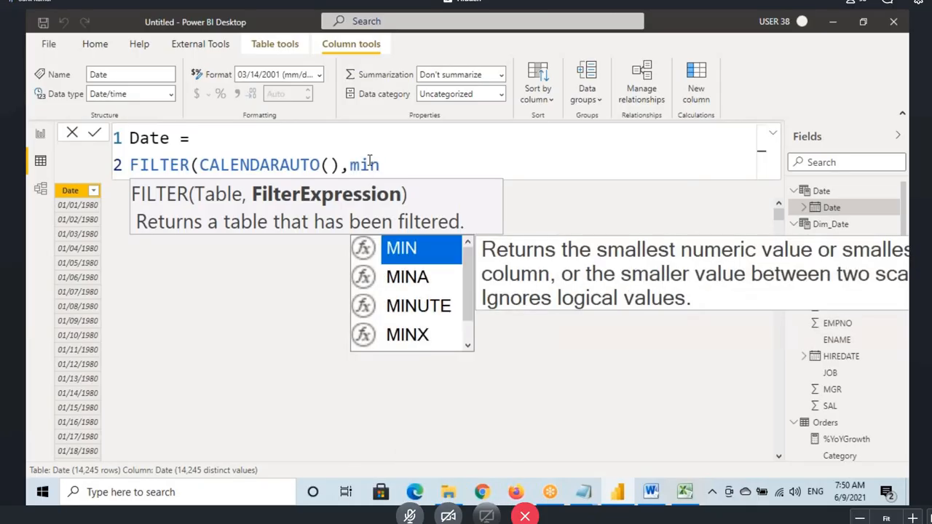
{"action": "key", "text": "Tab"}
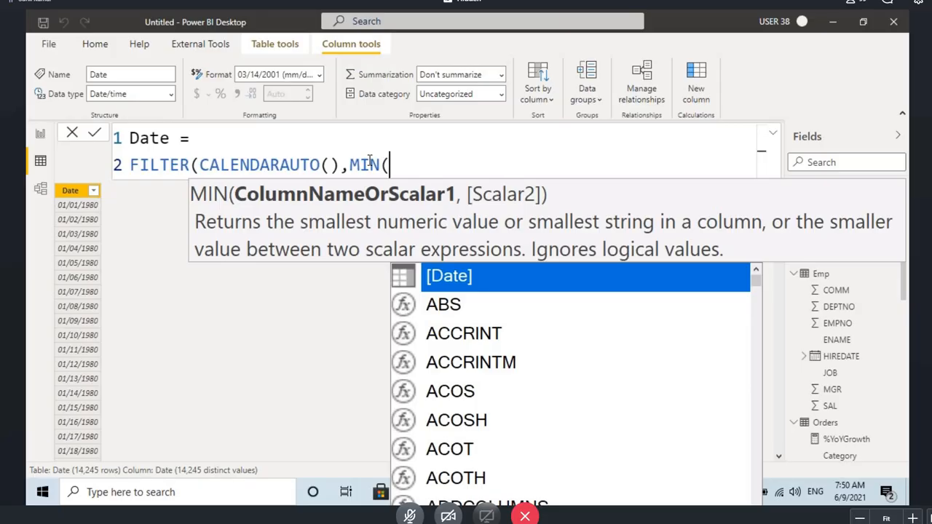
{"action": "key", "text": "BackSpace"}
{"action": "key", "text": "BackSpace"}
{"action": "key", "text": "BackSpace"}
{"action": "key", "text": "BackSpace"}
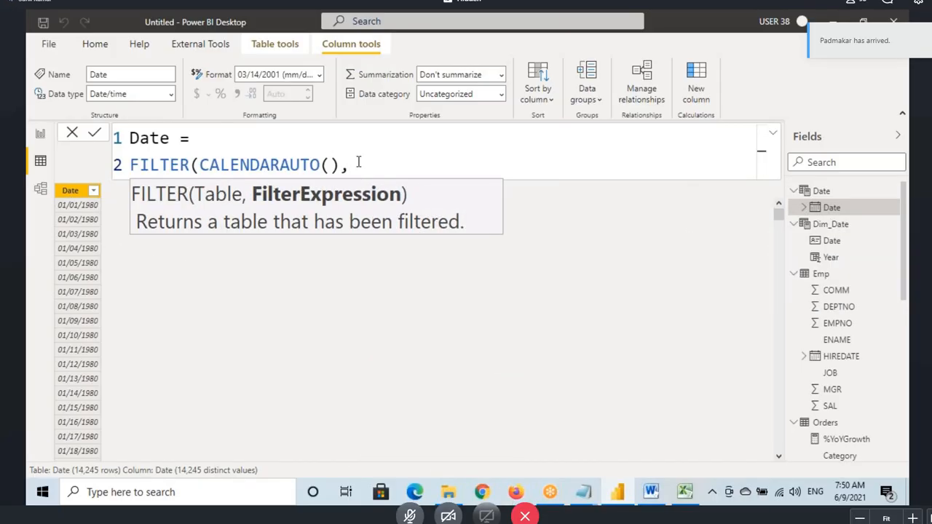
Try YEAR([Date]) as the start of the FILTER condition in the Date table's formula.
{"action": "type", "text": "year"}
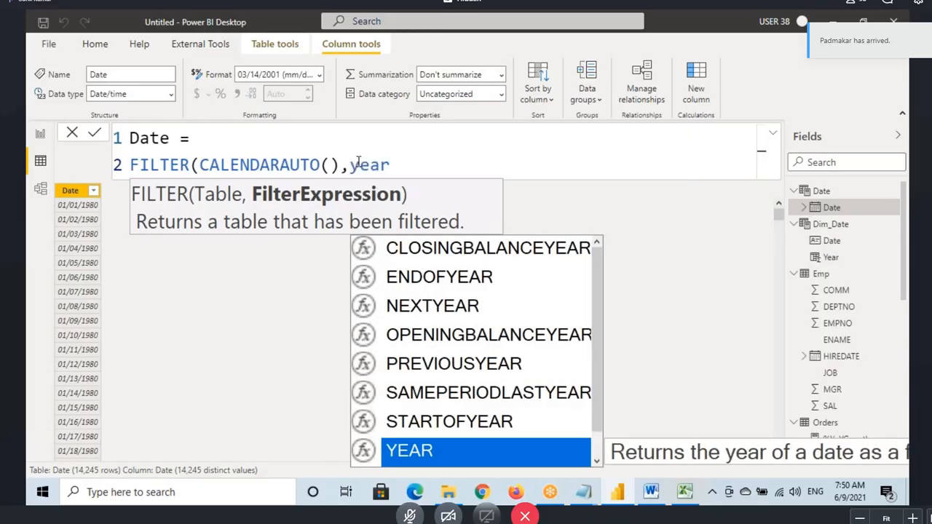
{"action": "key", "text": "Tab"}
{"action": "type", "text": "d"}
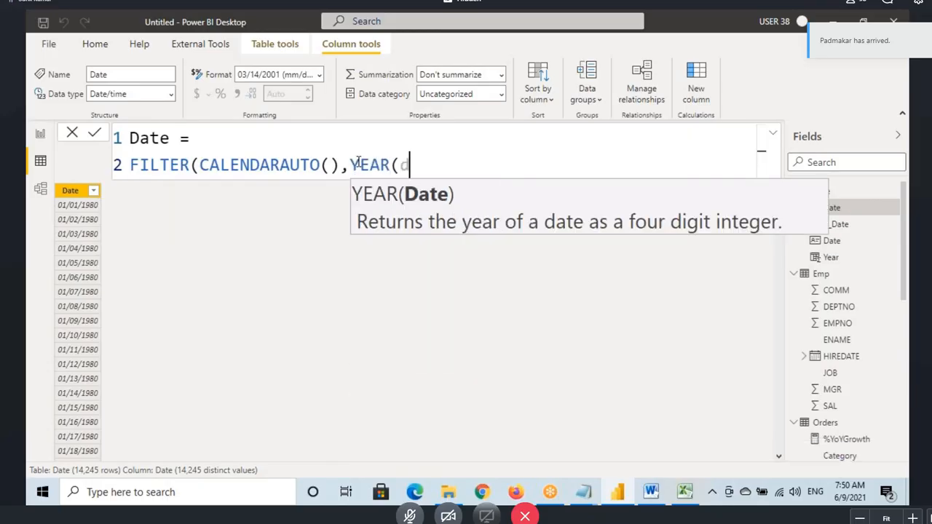
{"action": "type", "text": "ate"}
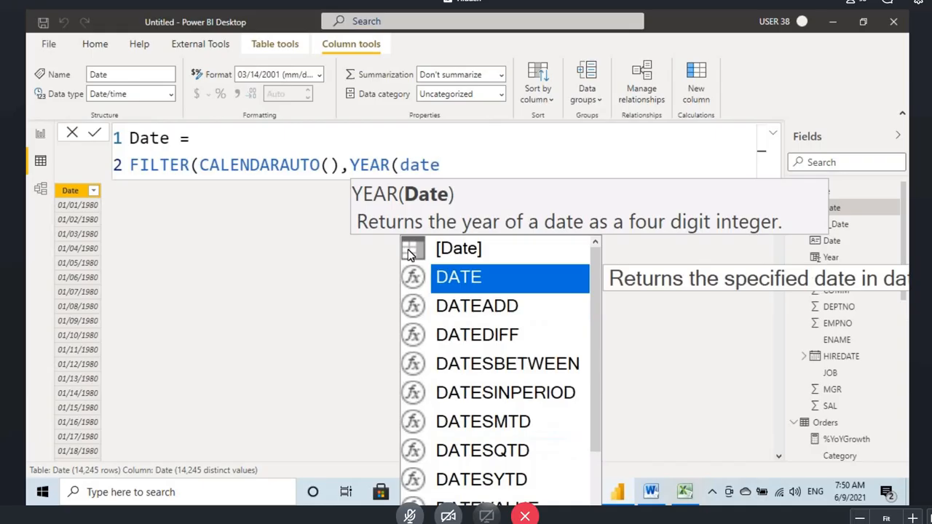
{"action": "left_click", "coordinate": [468, 254]}
{"action": "type", "text": ")"}
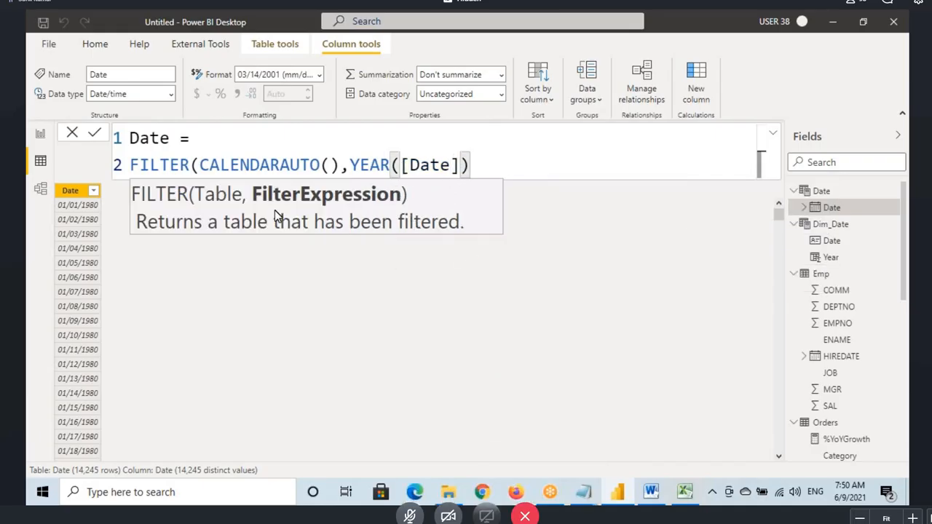
{"action": "left_click_drag", "start_coordinate": [71, 211], "coordinate": [109, 213]}
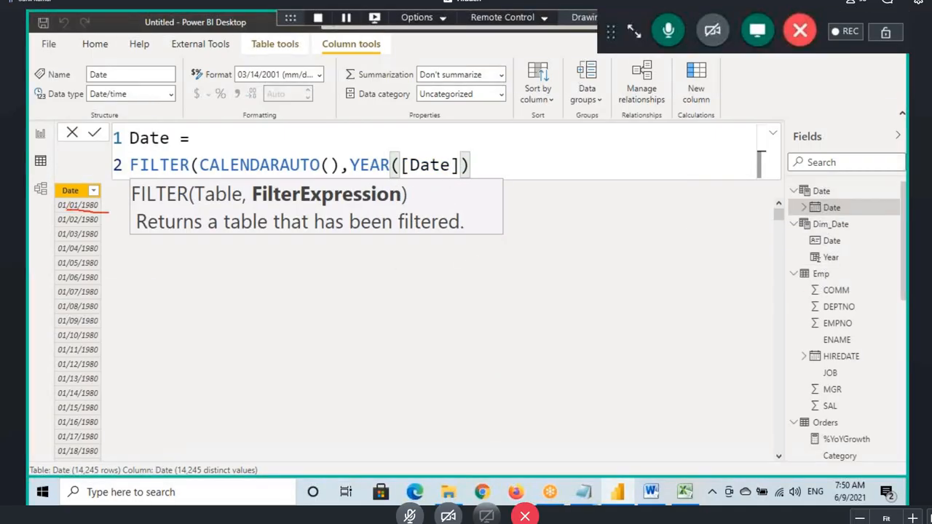
{"action": "left_click_drag", "start_coordinate": [364, 173], "coordinate": [440, 176]}
{"action": "left_click_drag", "start_coordinate": [219, 176], "coordinate": [316, 176]}
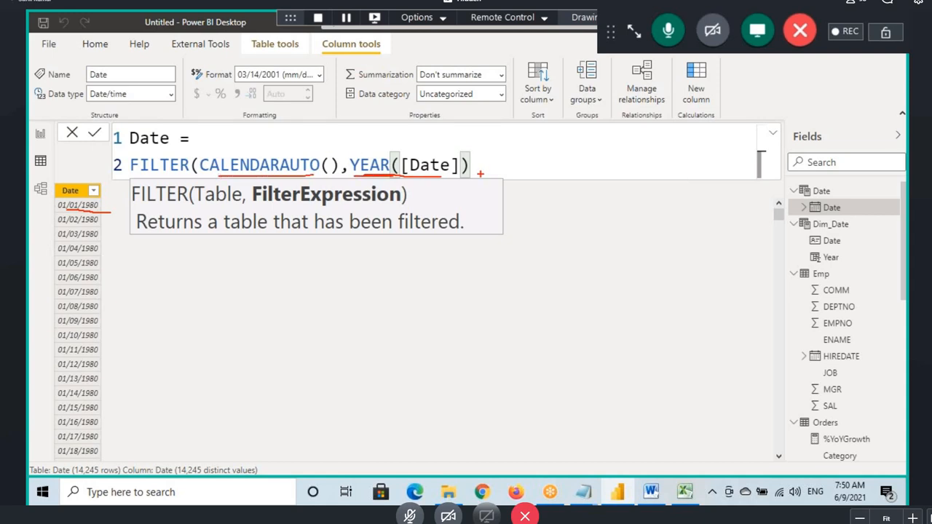
{"action": "key", "text": "Escape"}
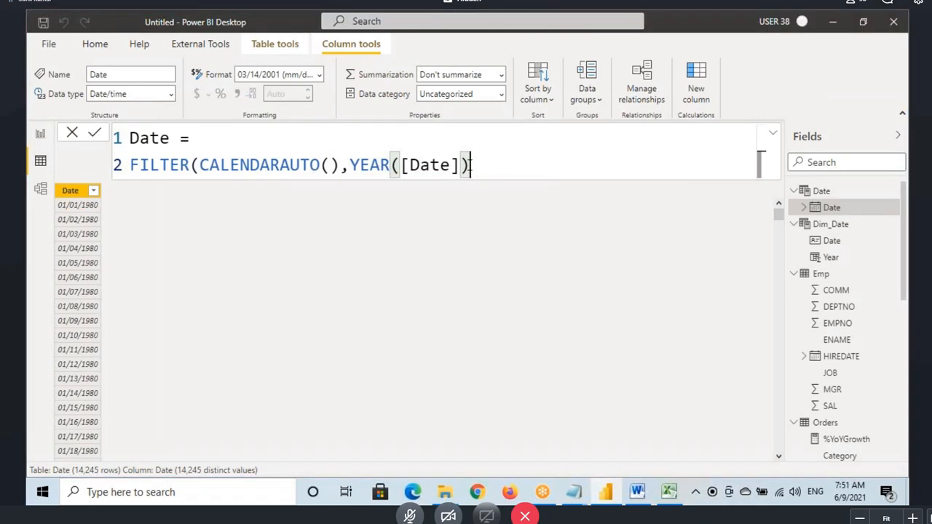
Extend the FILTER condition with a greater-than-or-equal comparison against a MIN function, leaving its argument empty.
{"action": "type", "text": ">="}
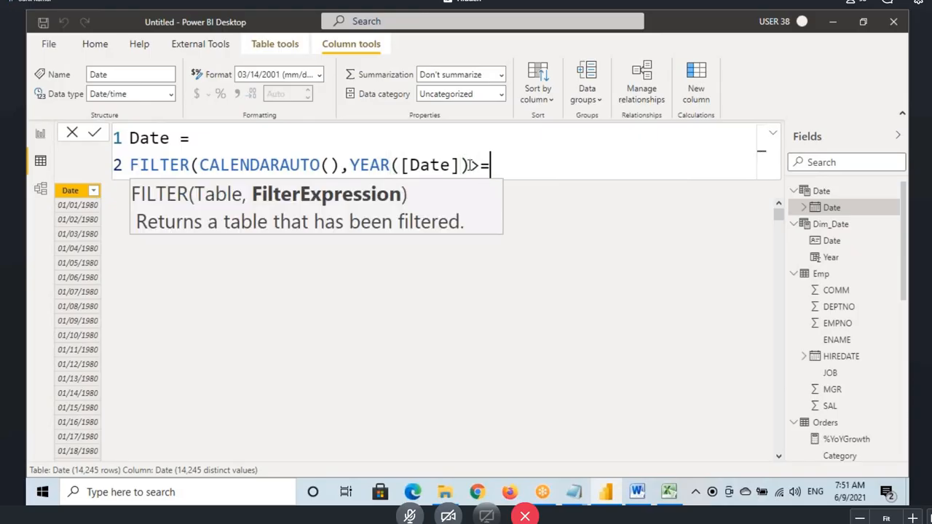
{"action": "type", "text": "Min("}
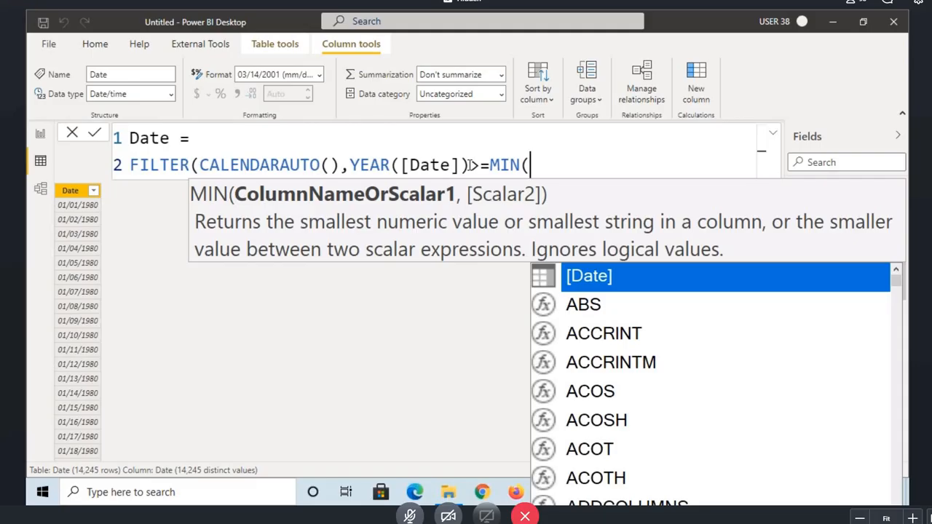
{"action": "type", "text": "orde"}
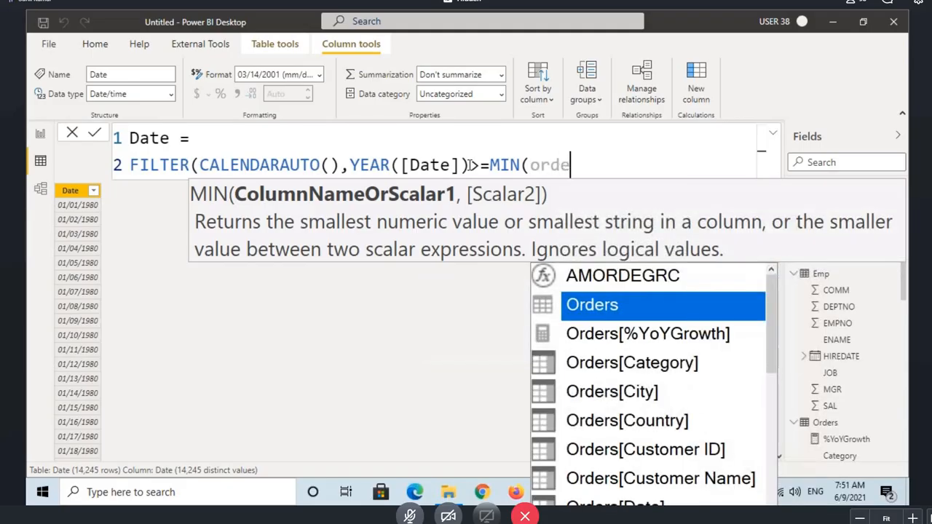
{"action": "key", "text": "BackSpace"}
{"action": "key", "text": "BackSpace"}
{"action": "key", "text": "BackSpace"}
{"action": "key", "text": "BackSpace"}
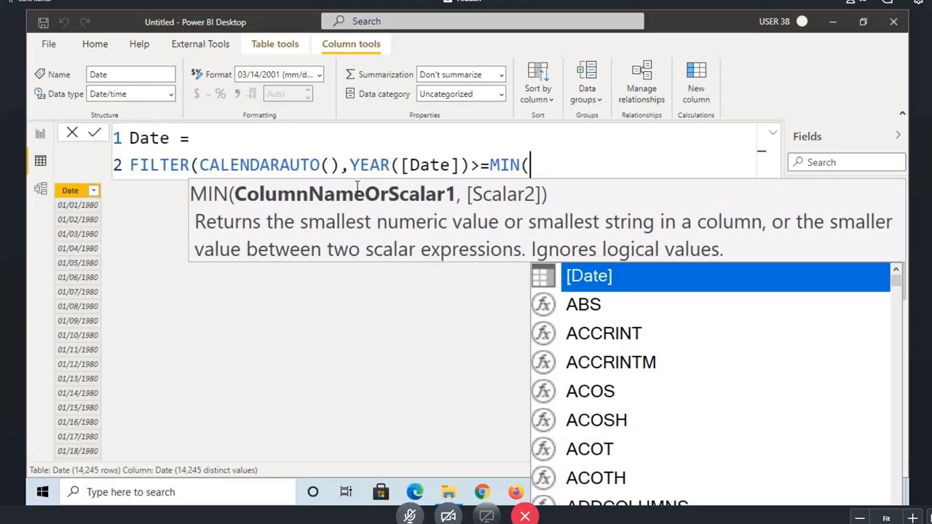
{"action": "left_click", "coordinate": [231, 165]}
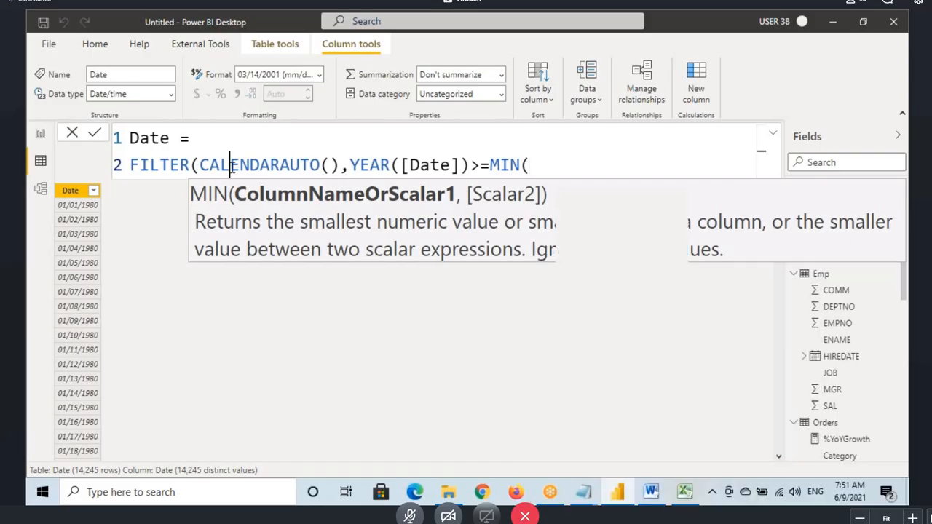
{"action": "key", "text": "shift+Right"}
{"action": "key", "text": "shift+Right"}
{"action": "key", "text": "shift+Right"}
{"action": "key", "text": "shift+Right"}
{"action": "key", "text": "shift+Right"}
{"action": "key", "text": "shift+Right"}
{"action": "key", "text": "shift+Right"}
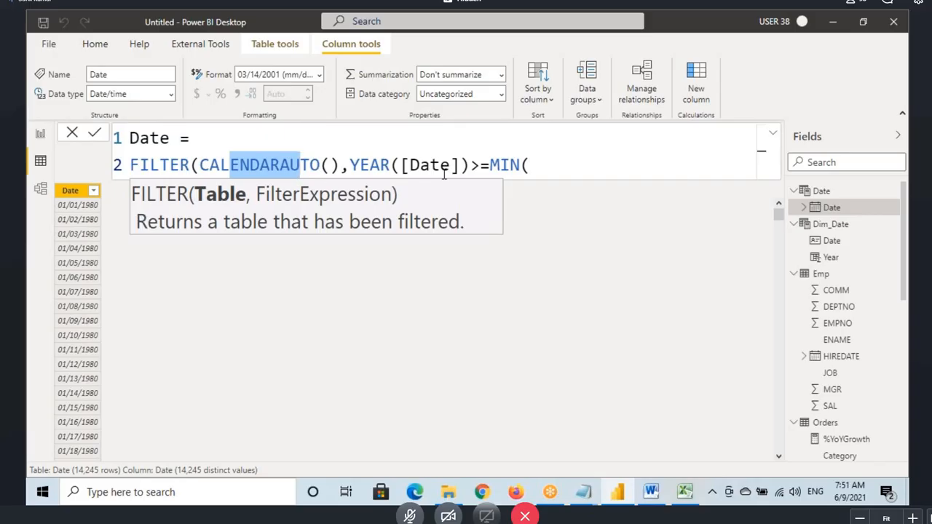
Replace YEAR([Date]) in the FILTER condition with the plain [Date] column.
{"action": "left_click", "coordinate": [349, 165]}
{"action": "left_click_drag", "start_coordinate": [350, 164], "coordinate": [470, 165]}
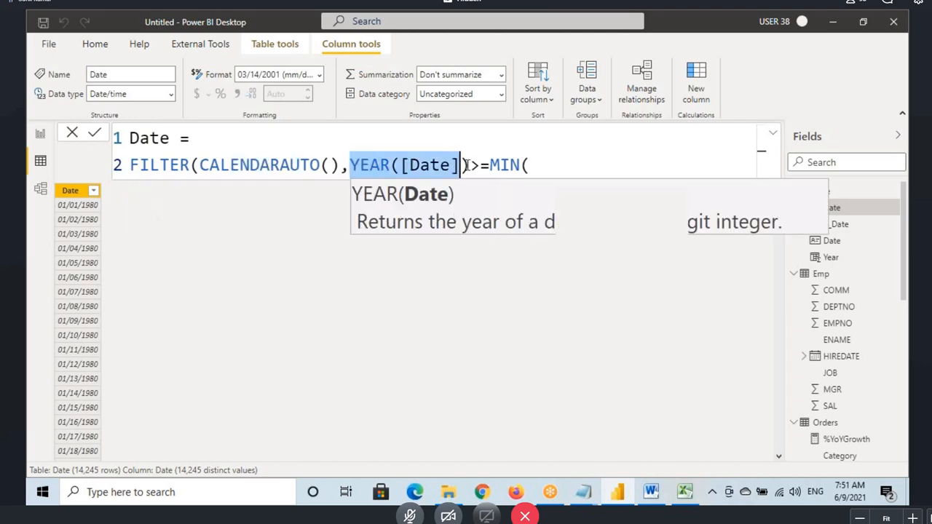
{"action": "key", "text": "BackSpace"}
{"action": "type", "text": "date"}
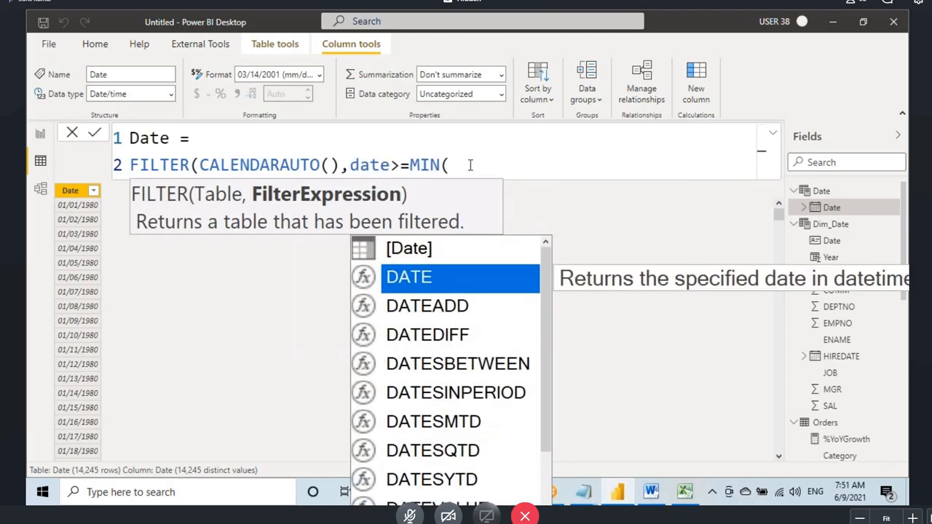
{"action": "key", "text": "Up"}
{"action": "left_click", "coordinate": [428, 250]}
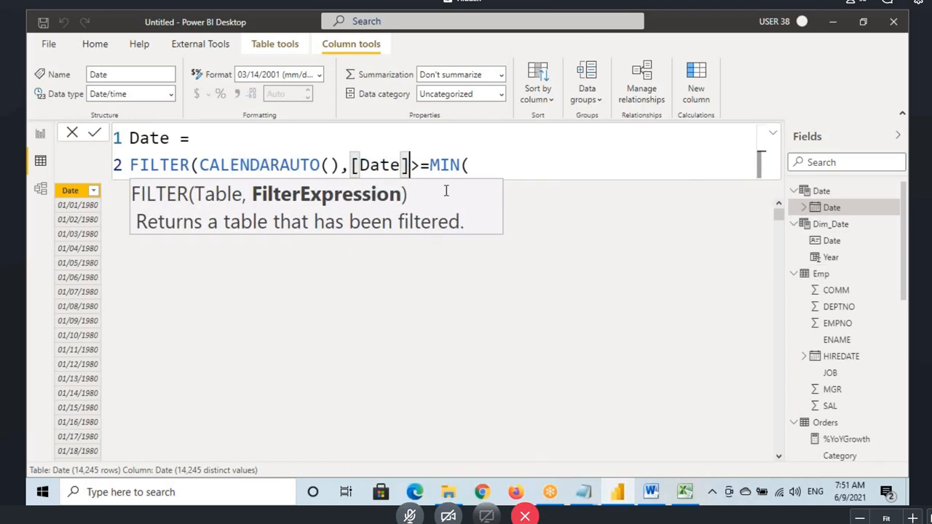
Complete the condition with Orders[Order Date] as the MIN argument and close both the MIN and FILTER functions.
{"action": "key", "text": "Right"}
{"action": "key", "text": "Right"}
{"action": "key", "text": "Right"}
{"action": "key", "text": "Right"}
{"action": "key", "text": "Right"}
{"action": "key", "text": "Right"}
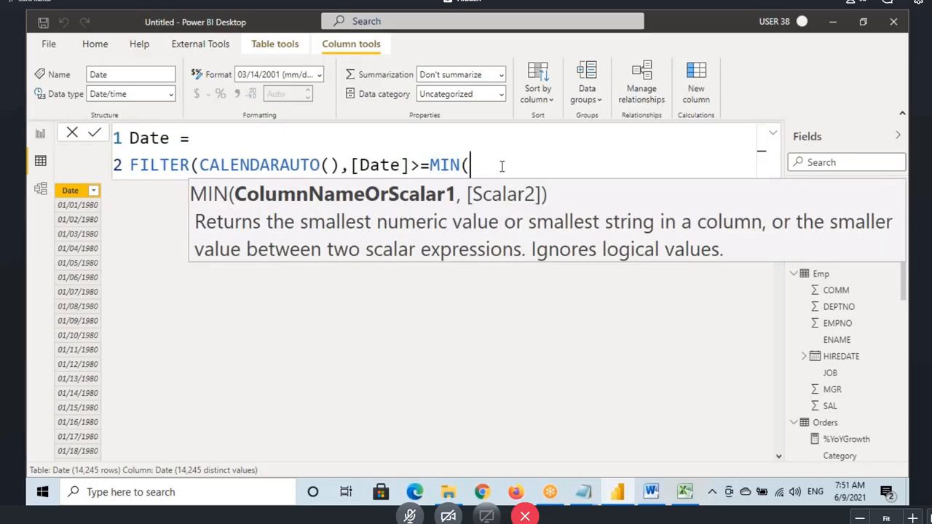
{"action": "type", "text": "order"}
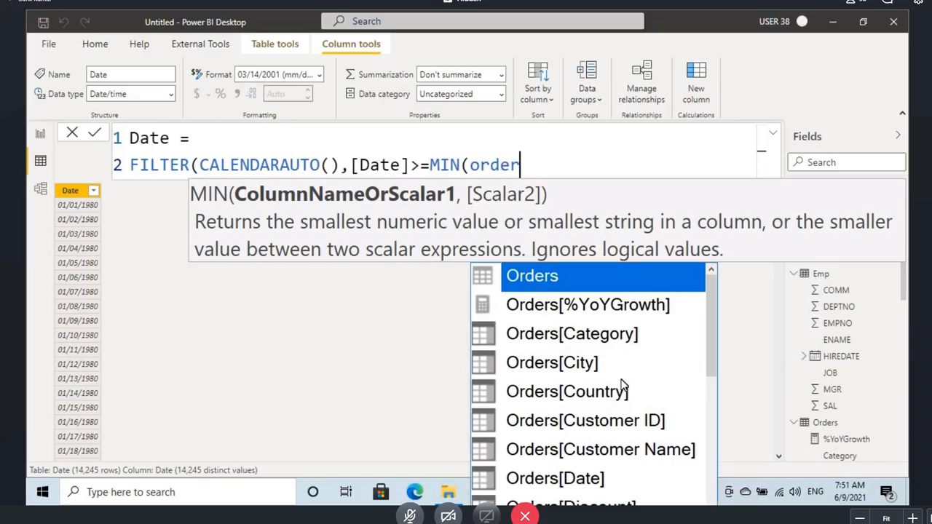
{"action": "scroll", "coordinate": [620, 389], "scroll_direction": "down", "scroll_amount": 2}
{"action": "double_click", "coordinate": [601, 365]}
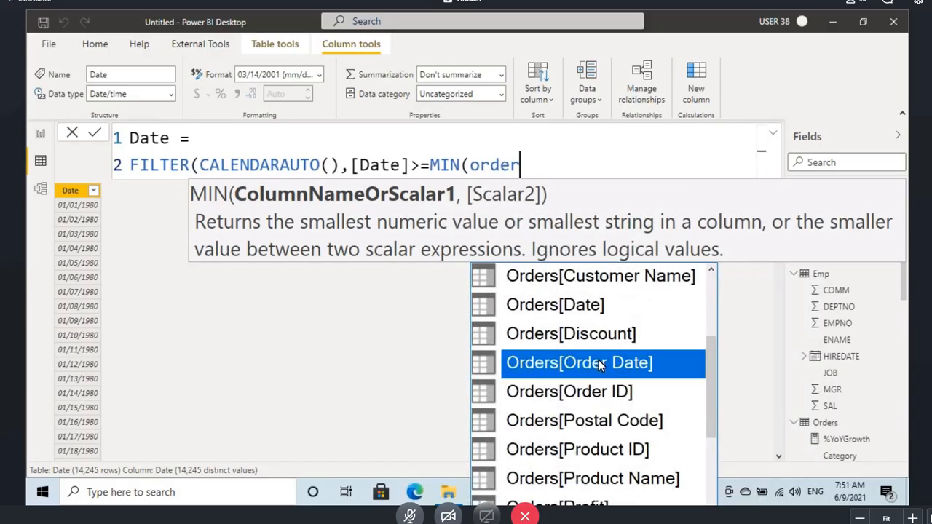
{"action": "type", "text": "))"}
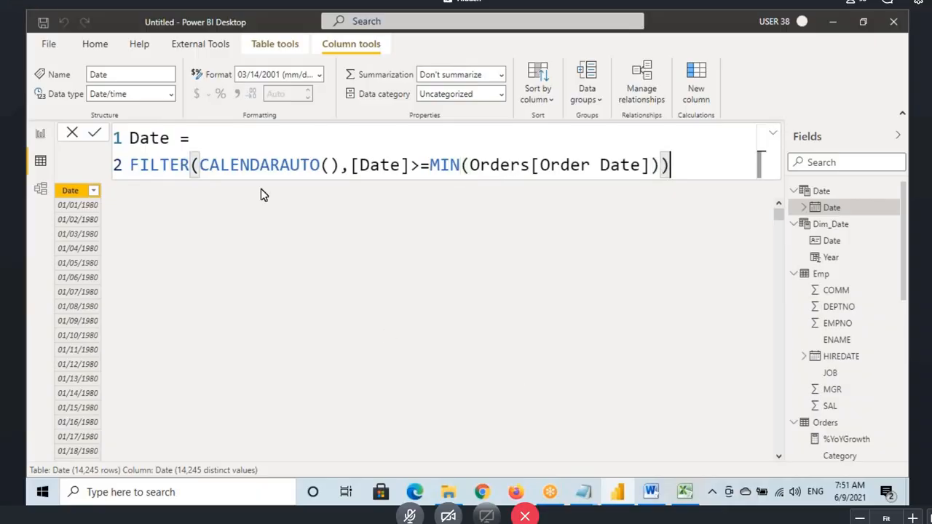
Review the Date table's FILTER formula, marking CALENDARAUTO(), [Date], MIN and Orders[Order Date] along with the table's first date.
{"action": "left_click", "coordinate": [202, 166]}
{"action": "left_click_drag", "start_coordinate": [315, 169], "coordinate": [339, 168]}
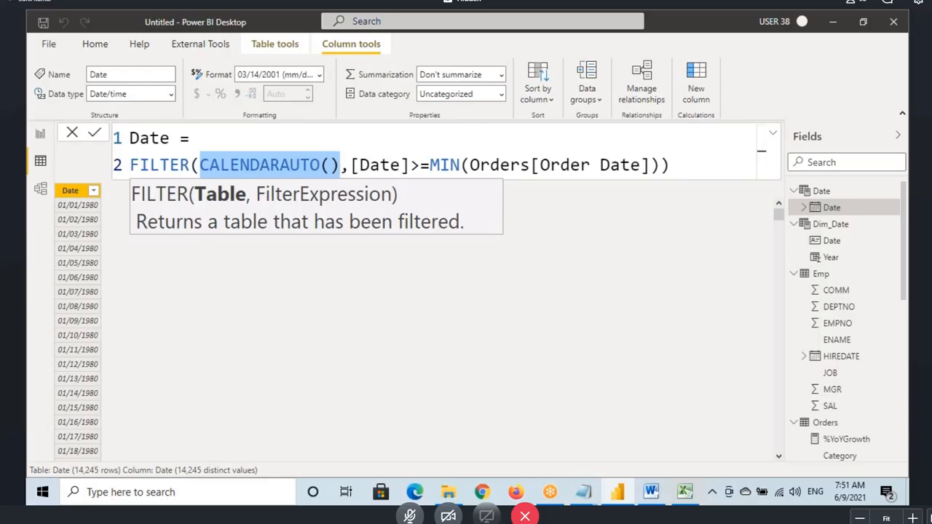
{"action": "key", "text": "ctrl+2"}
{"action": "left_click_drag", "start_coordinate": [52, 202], "coordinate": [105, 212]}
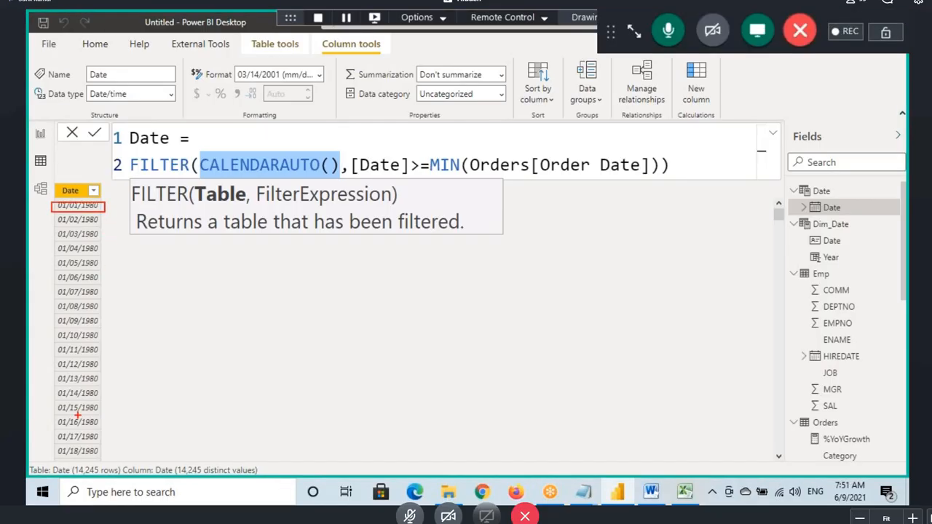
{"action": "left_click_drag", "start_coordinate": [229, 175], "coordinate": [285, 176]}
{"action": "left_click_drag", "start_coordinate": [366, 176], "coordinate": [396, 176]}
{"action": "left_click_drag", "start_coordinate": [498, 174], "coordinate": [635, 175]}
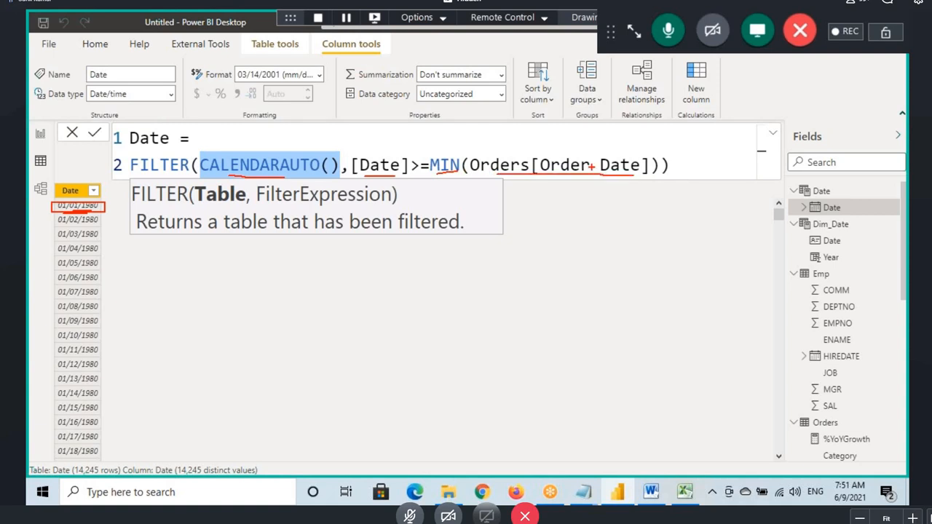
Apply the FILTER formula to the Date table and mark its first dates against the MIN(Orders[Order Date]) condition.
{"action": "left_click", "coordinate": [684, 172]}
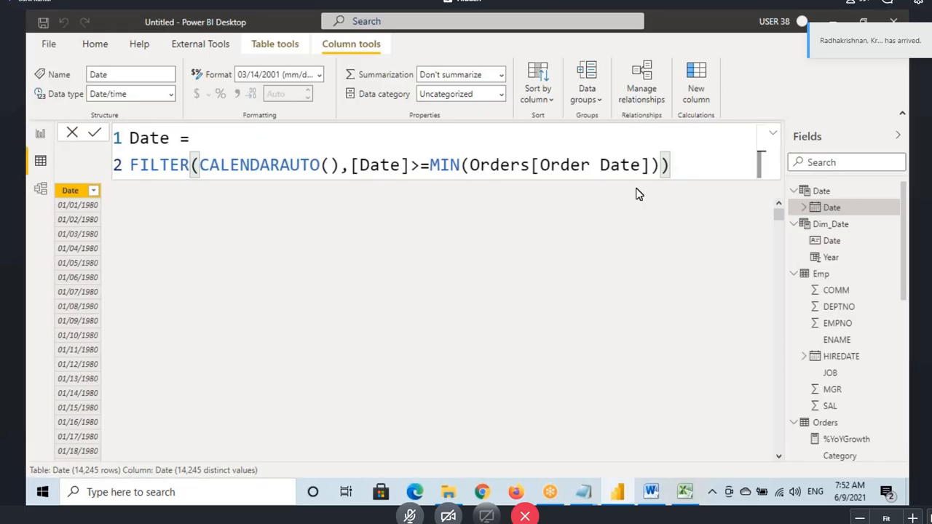
{"action": "key", "text": "Return"}
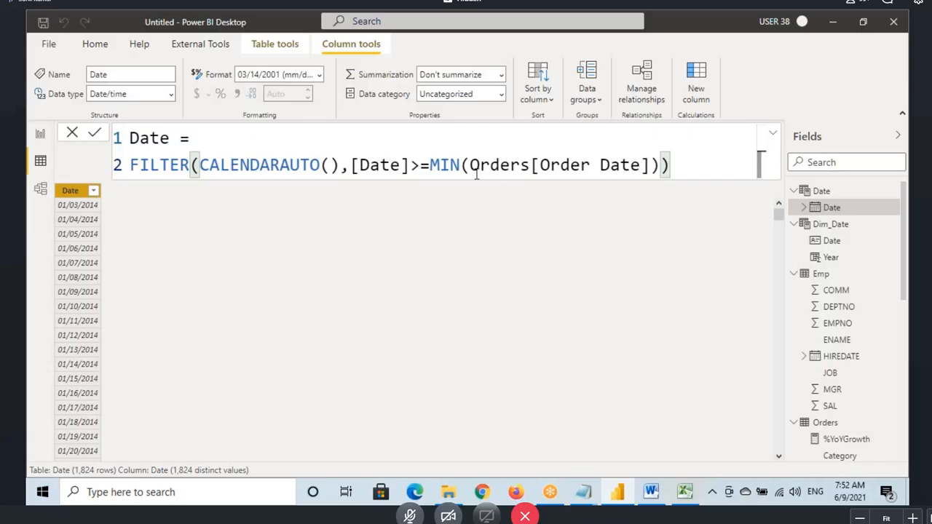
{"action": "left_click_drag", "start_coordinate": [471, 166], "coordinate": [620, 166]}
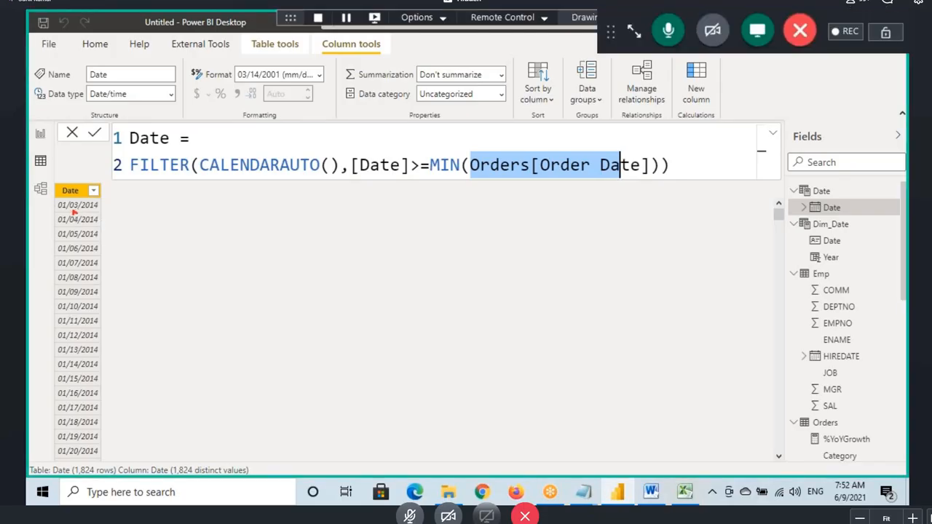
{"action": "left_click_drag", "start_coordinate": [74, 212], "coordinate": [73, 247]}
{"action": "left_click_drag", "start_coordinate": [402, 174], "coordinate": [428, 174]}
Wrap [Date] in the YEAR function on the first side of the FILTER comparison.
{"action": "left_click", "coordinate": [352, 166]}
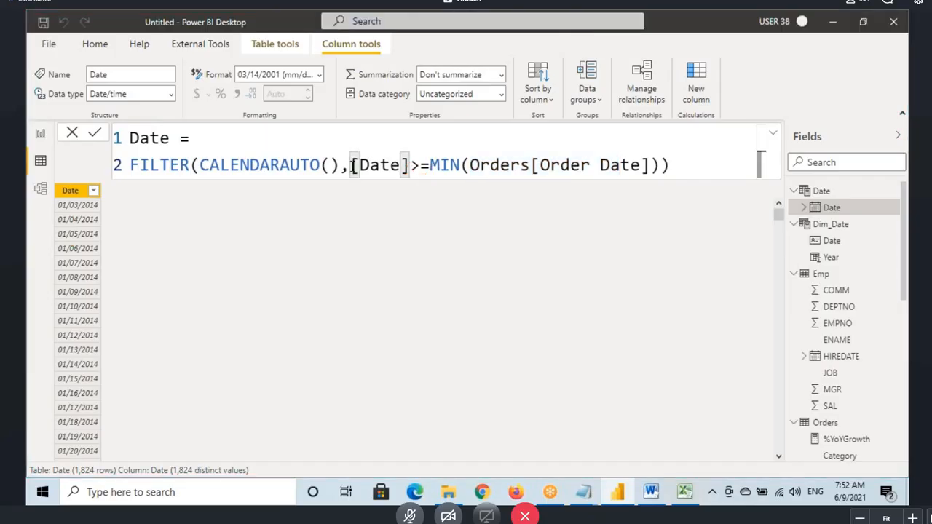
{"action": "type", "text": "year"}
{"action": "key", "text": "Tab"}
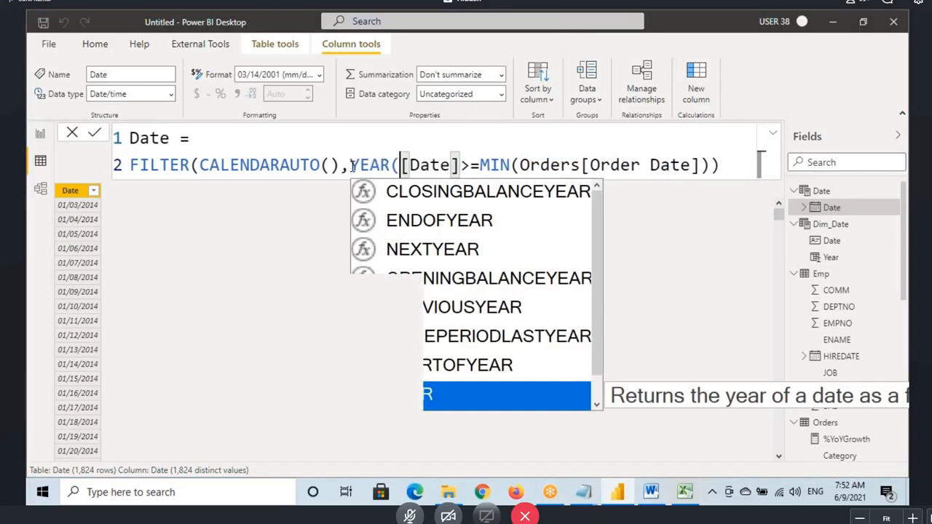
{"action": "left_click", "coordinate": [461, 166]}
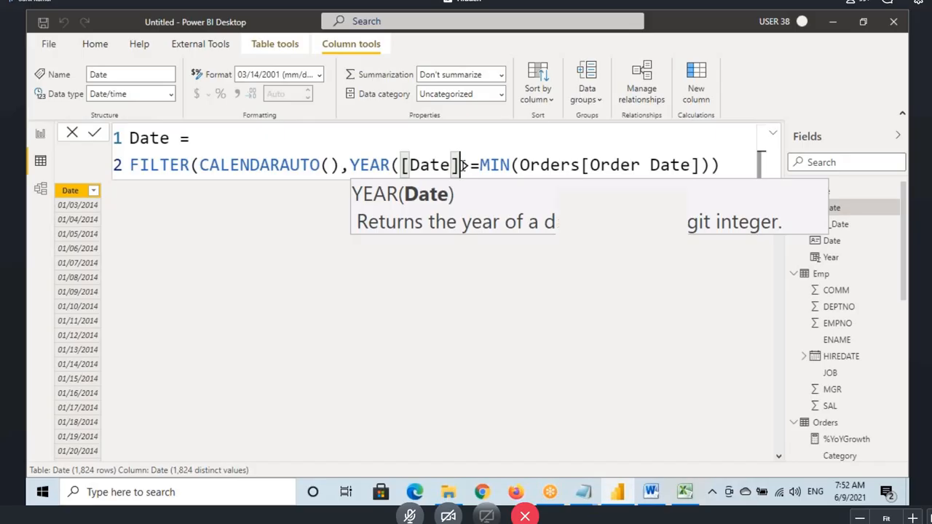
{"action": "type", "text": ")"}
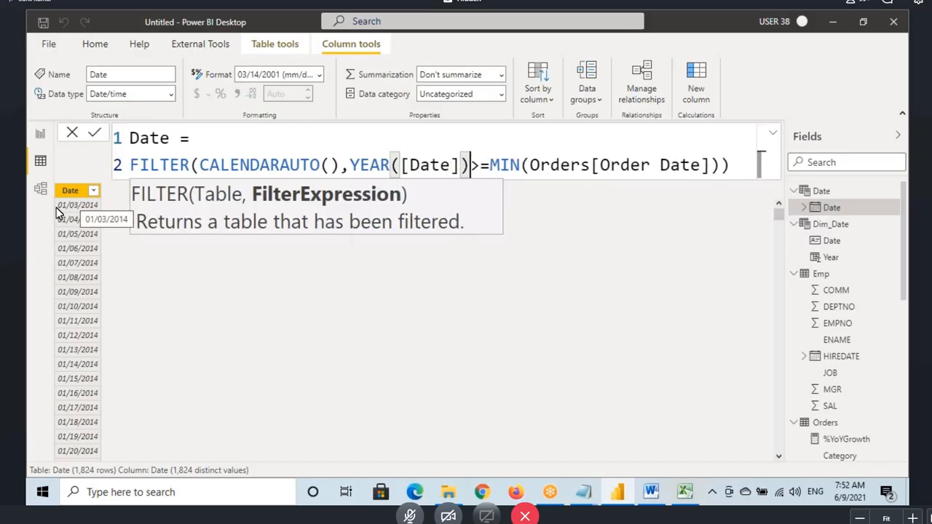
Wrap MIN(Orders[Order Date]) in the YEAR function and apply the updated formula to the Date table.
{"action": "left_click", "coordinate": [487, 166]}
{"action": "type", "text": "Year"}
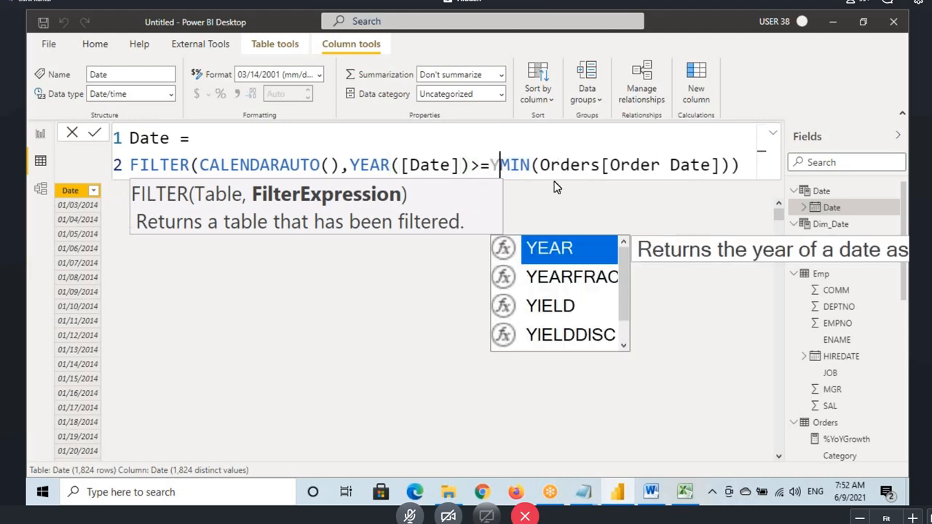
{"action": "key", "text": "Tab"}
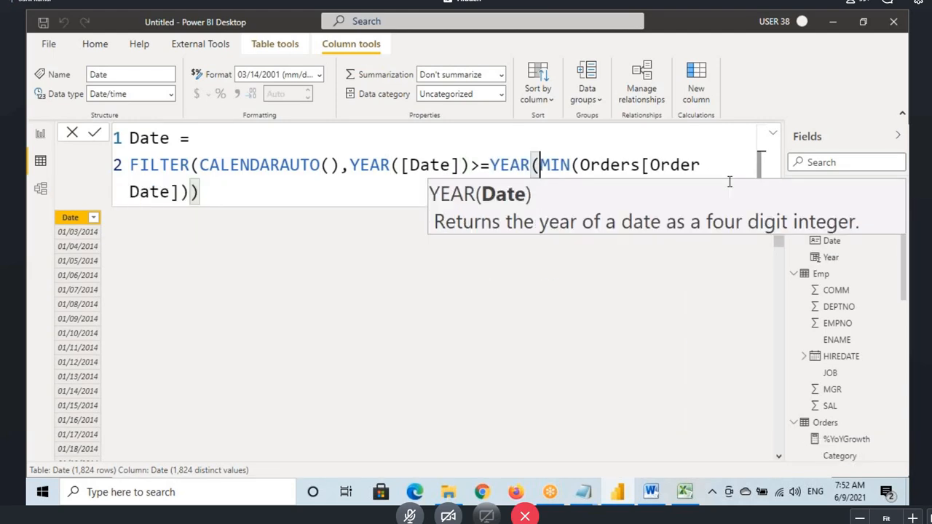
{"action": "left_click", "coordinate": [725, 176]}
{"action": "left_click", "coordinate": [223, 195]}
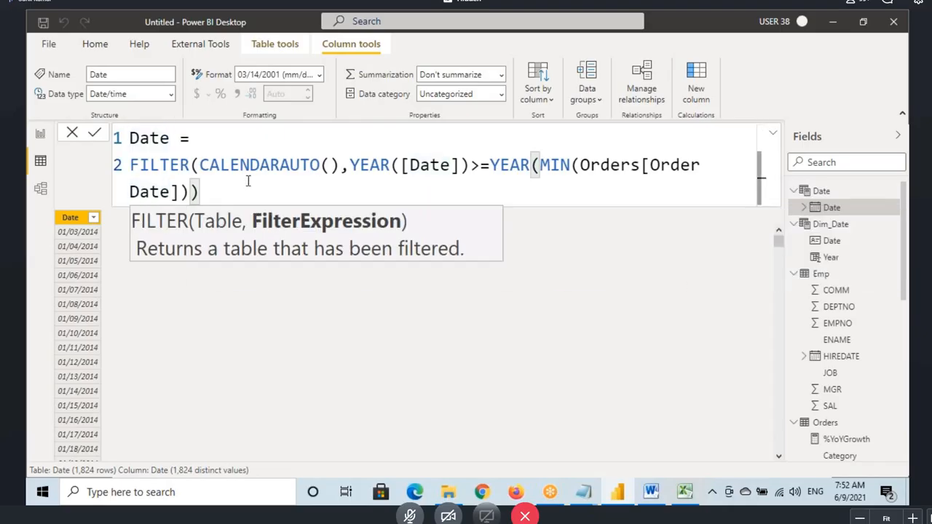
{"action": "type", "text": ")"}
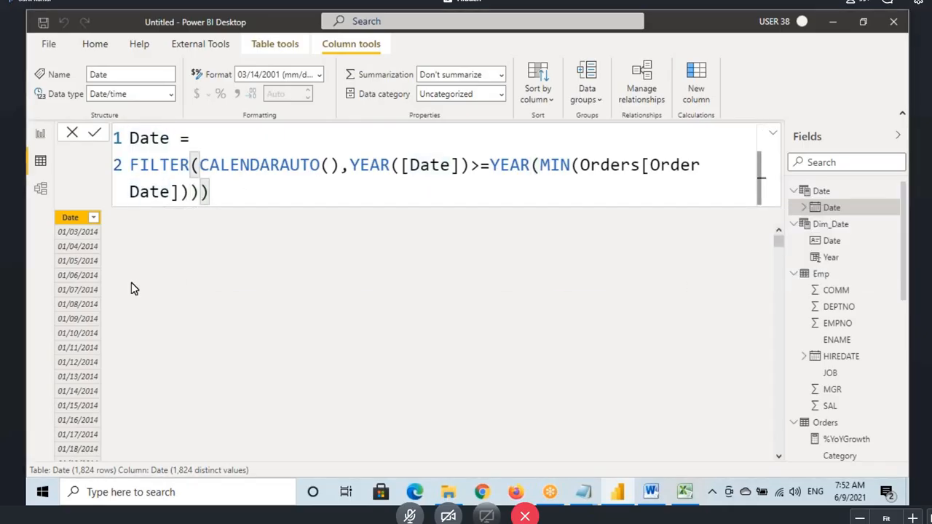
{"action": "key", "text": "Return"}
Examine the table's first dates against the year-based formula, marking CALENDARAUTO, YEAR([Date]) and the Orders date argument.
{"action": "key", "text": "ctrl+2"}
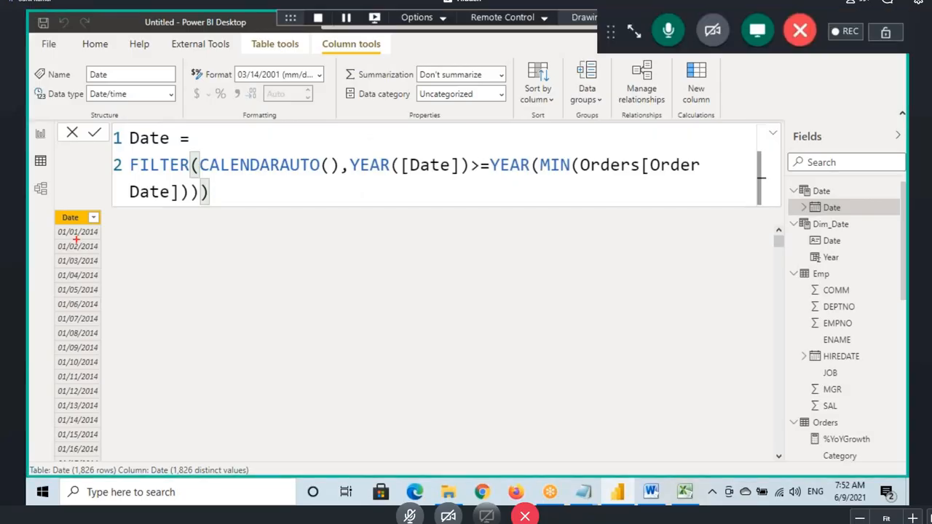
{"action": "left_click_drag", "start_coordinate": [66, 240], "coordinate": [111, 240]}
{"action": "left_click_drag", "start_coordinate": [217, 170], "coordinate": [321, 169]}
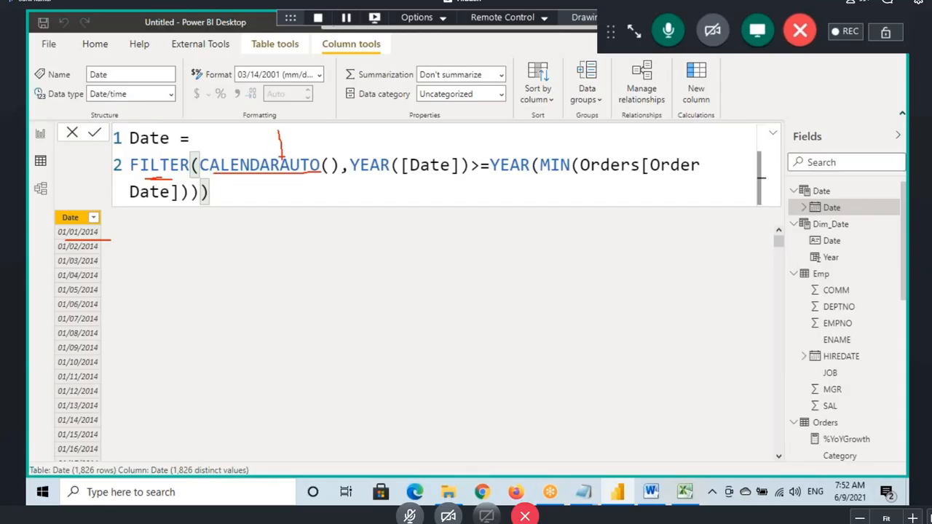
{"action": "left_click_drag", "start_coordinate": [294, 137], "coordinate": [287, 155]}
{"action": "left_click_drag", "start_coordinate": [385, 178], "coordinate": [441, 179]}
{"action": "left_click_drag", "start_coordinate": [601, 175], "coordinate": [671, 168]}
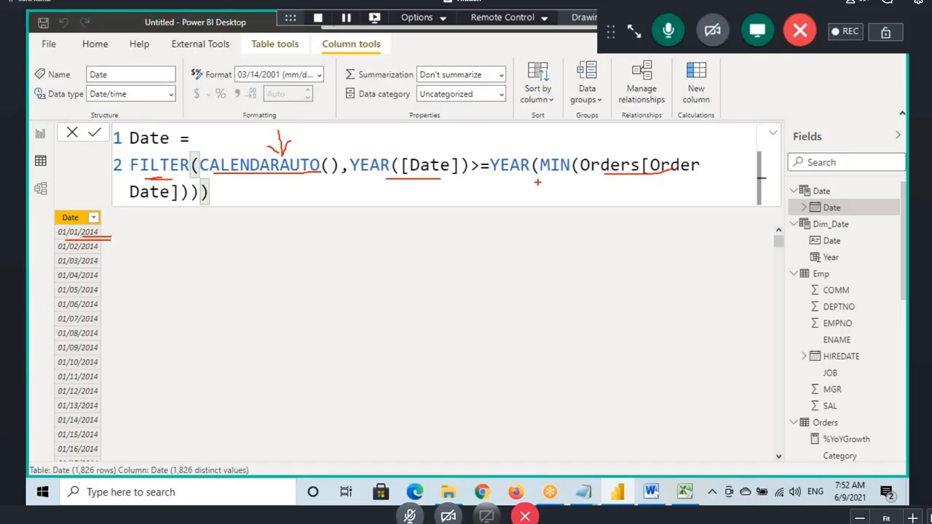
{"action": "left_click_drag", "start_coordinate": [78, 249], "coordinate": [121, 248]}
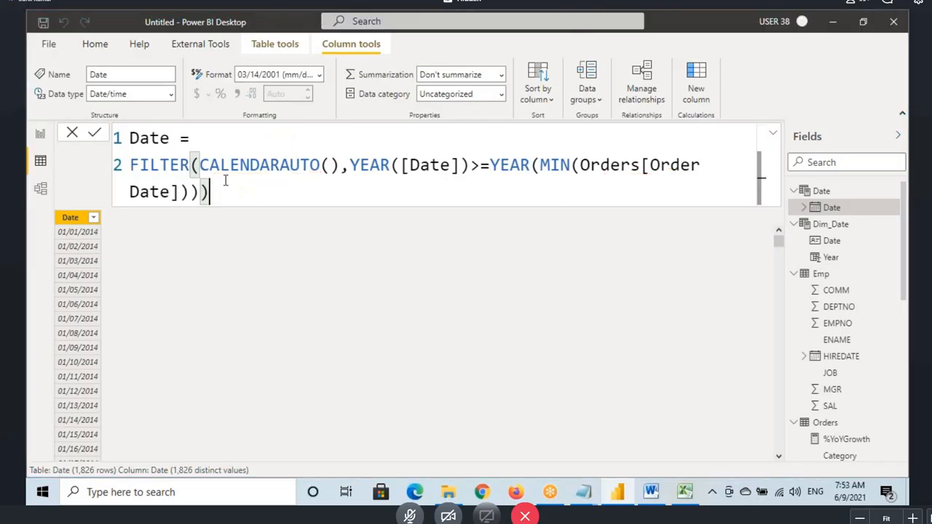
Replace the Date table's FILTER expression with a plain CALENDARAUTO() and apply it.
{"action": "left_click_drag", "start_coordinate": [225, 181], "coordinate": [200, 141]}
{"action": "type", "text": "cal"}
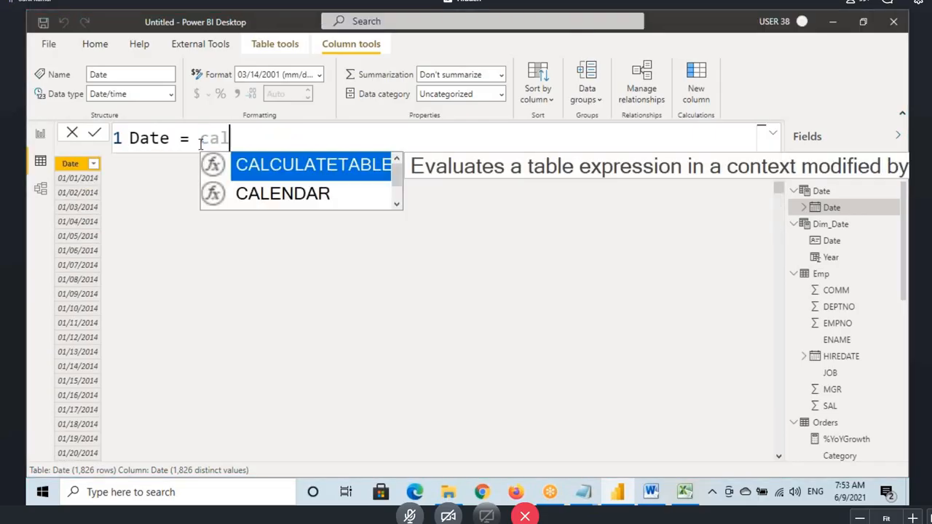
{"action": "key", "text": "Down"}
{"action": "key", "text": "Down"}
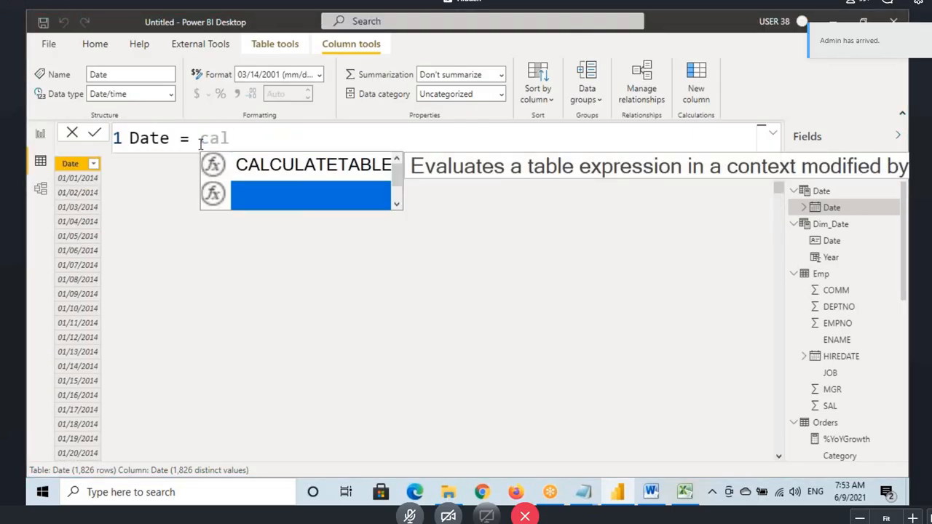
{"action": "key", "text": "Tab"}
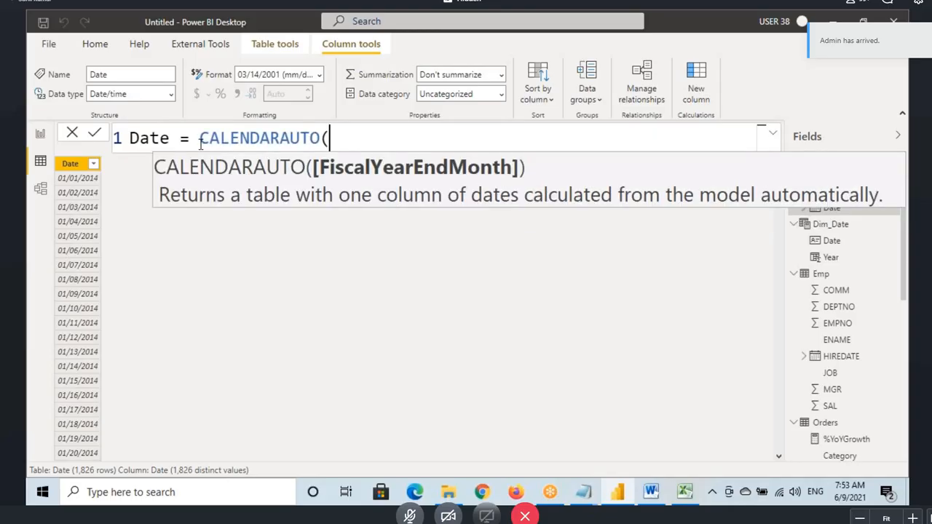
{"action": "type", "text": ")"}
{"action": "key", "text": "Return"}
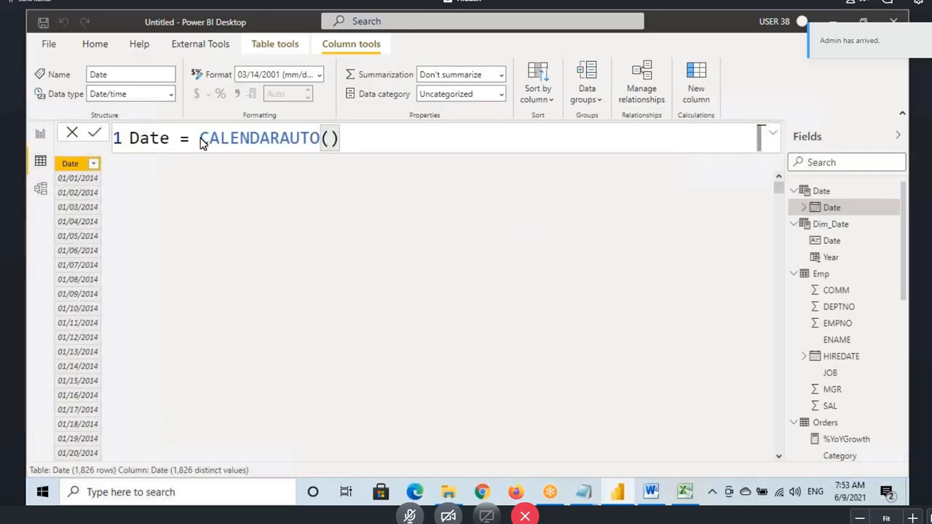
Delete the Emp table from the model and return to the Date table's data.
{"action": "left_click", "coordinate": [40, 188]}
{"action": "left_click", "coordinate": [406, 330]}
{"action": "right_click", "coordinate": [413, 311]}
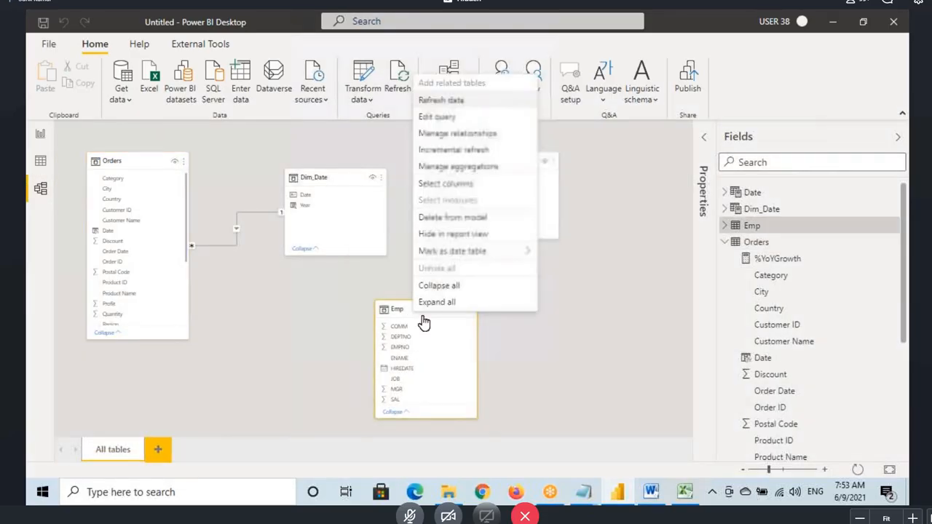
{"action": "left_click", "coordinate": [446, 218]}
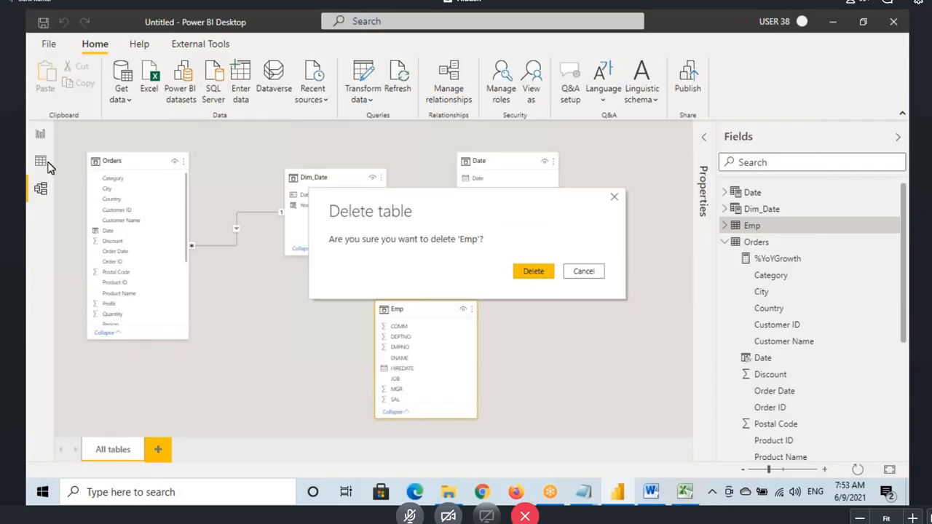
{"action": "left_click", "coordinate": [532, 275]}
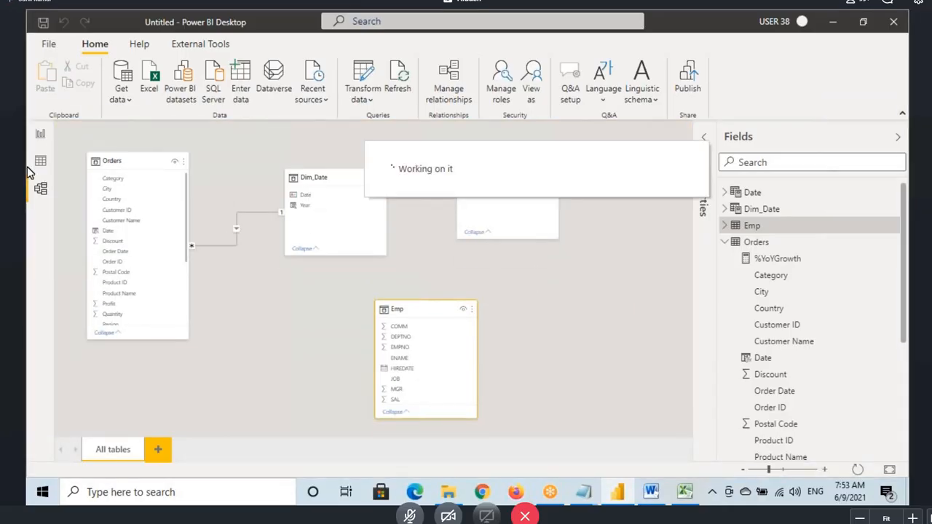
{"action": "left_click", "coordinate": [42, 163]}
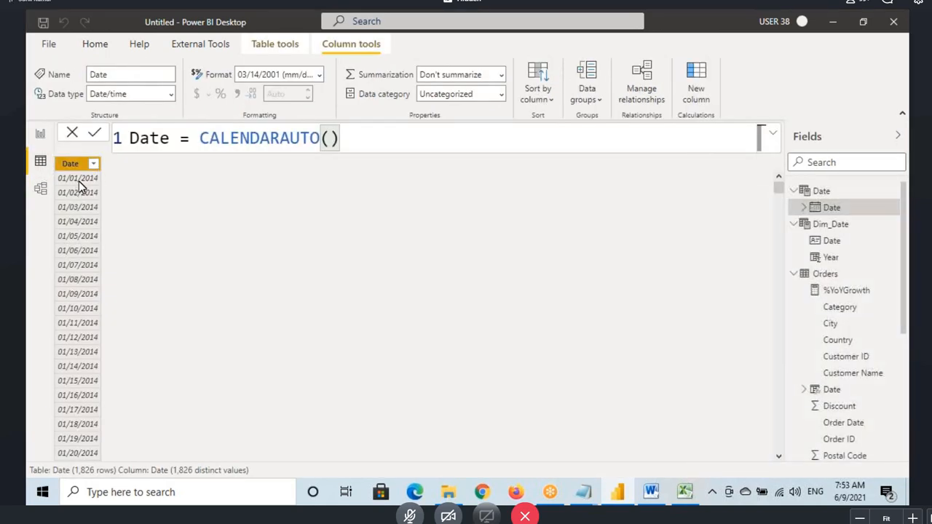
Check the remaining tables in the model diagram, then review the CALENDARAUTO() formula of the Date table.
{"action": "left_click", "coordinate": [41, 191]}
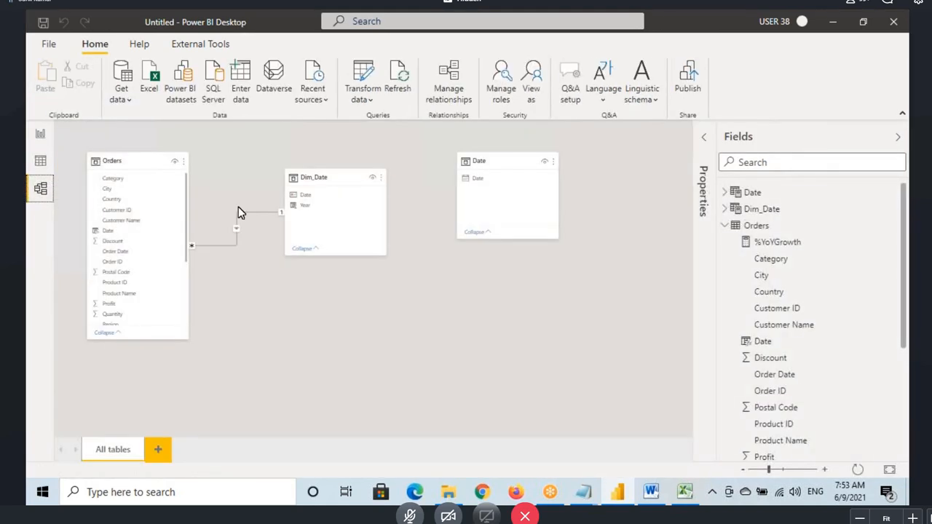
{"action": "left_click", "coordinate": [494, 159]}
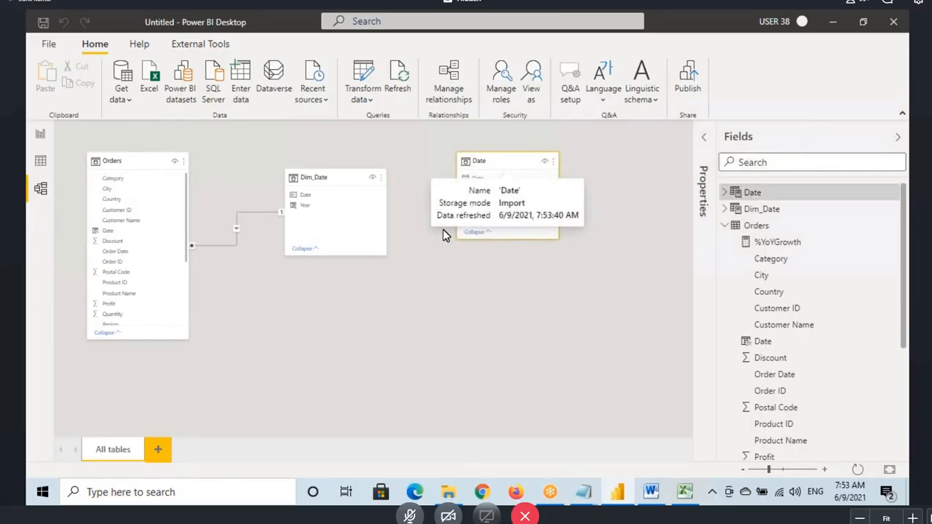
{"action": "left_click", "coordinate": [41, 161]}
{"action": "left_click_drag", "start_coordinate": [129, 138], "coordinate": [333, 137]}
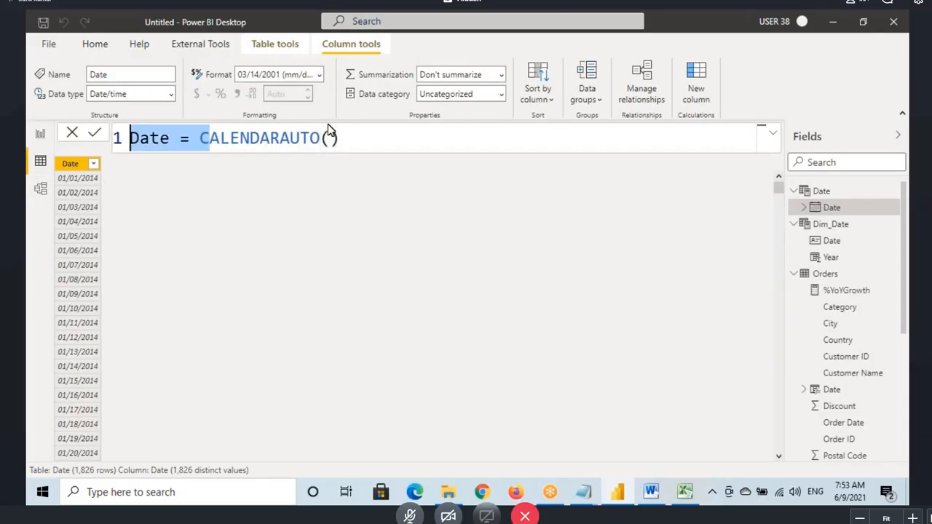
{"action": "left_click_drag", "start_coordinate": [201, 138], "coordinate": [346, 132]}
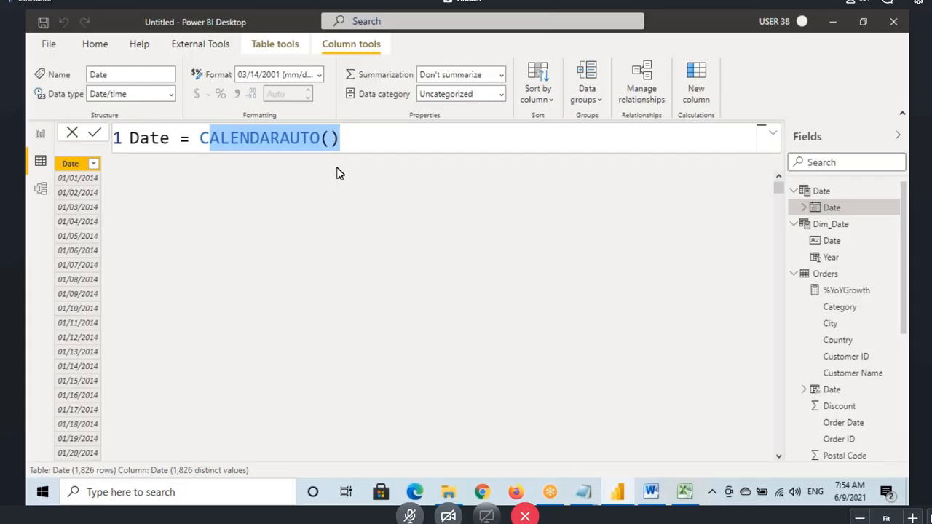
Inspect the last dates of the Dim_Date table, annotate beside its rows, and check the yearly sales growth table in the report.
{"action": "left_click", "coordinate": [830, 225]}
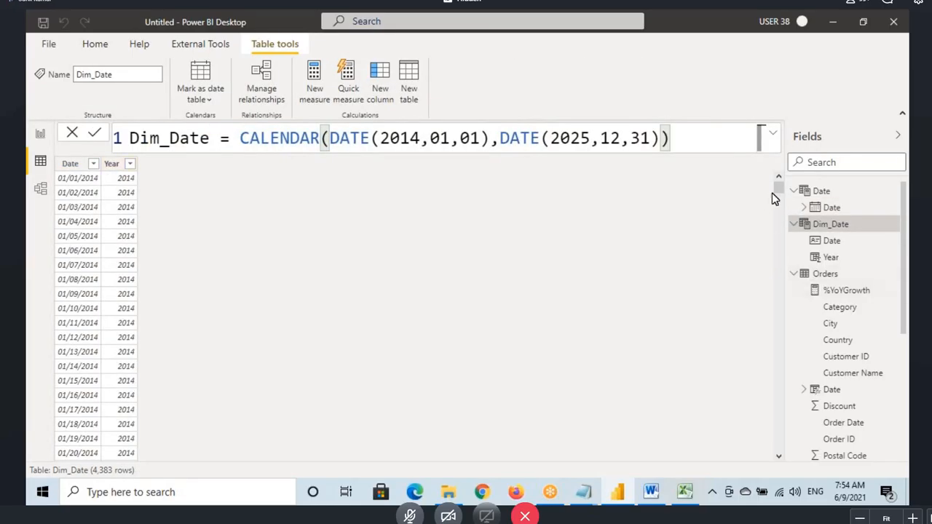
{"action": "left_click_drag", "start_coordinate": [778, 188], "coordinate": [778, 468]}
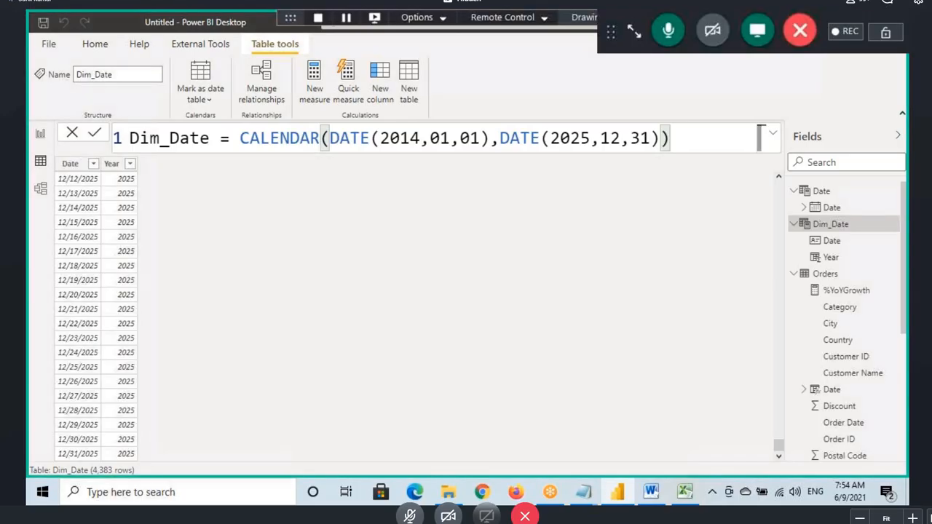
{"action": "left_click_drag", "start_coordinate": [143, 256], "coordinate": [202, 308]}
{"action": "left_click_drag", "start_coordinate": [208, 260], "coordinate": [208, 290]}
{"action": "left_click_drag", "start_coordinate": [232, 248], "coordinate": [222, 288]}
{"action": "left_click_drag", "start_coordinate": [241, 282], "coordinate": [244, 298]}
{"action": "left_click_drag", "start_coordinate": [165, 319], "coordinate": [300, 275]}
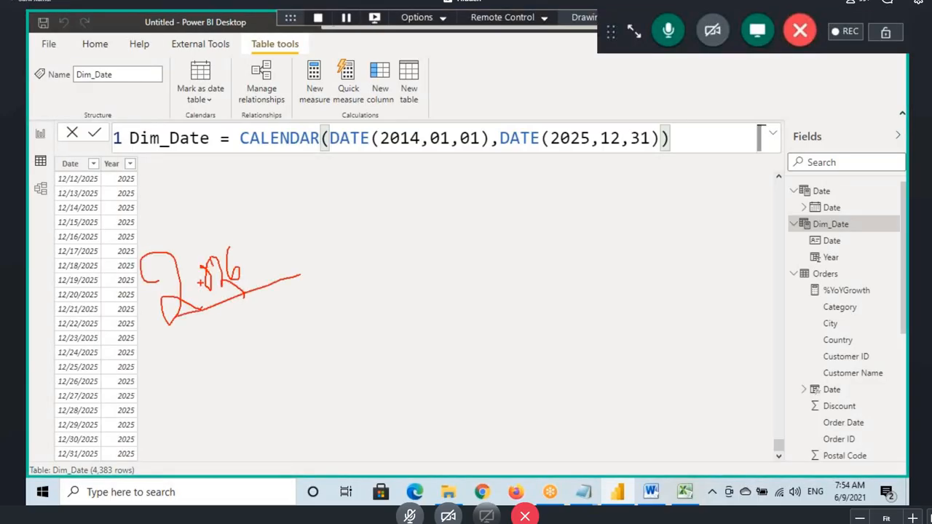
{"action": "left_click", "coordinate": [42, 138]}
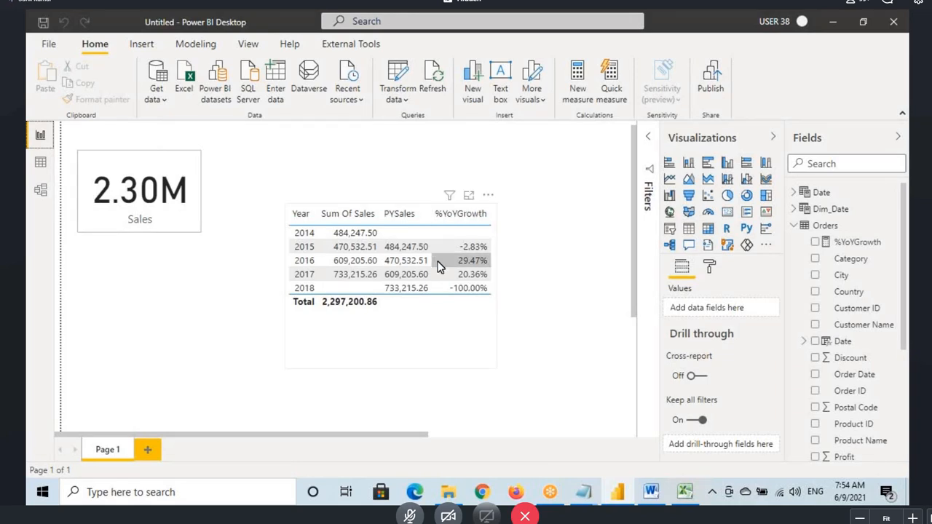
{"action": "left_click", "coordinate": [40, 162]}
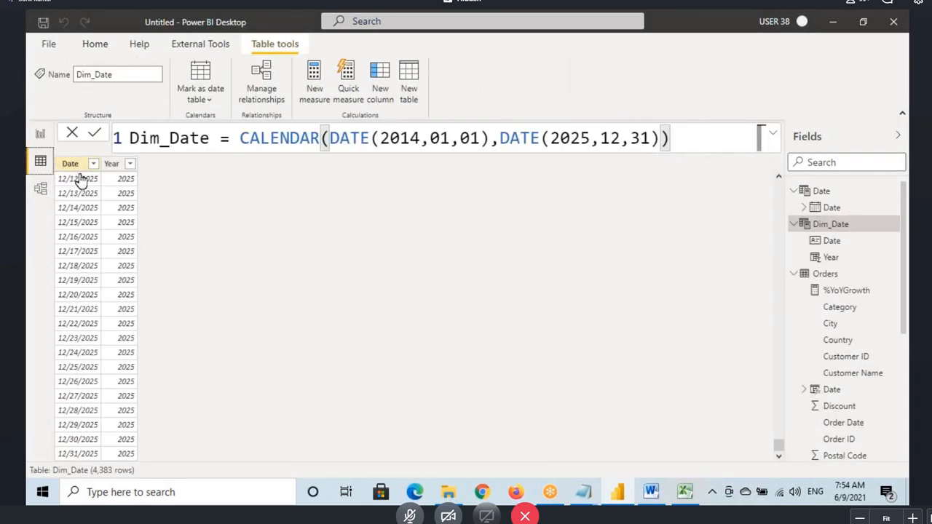
Compare the final dates of the Dim_Date table with the Date table's CALENDARAUTO() formula.
{"action": "left_click", "coordinate": [81, 179]}
{"action": "left_click", "coordinate": [831, 224]}
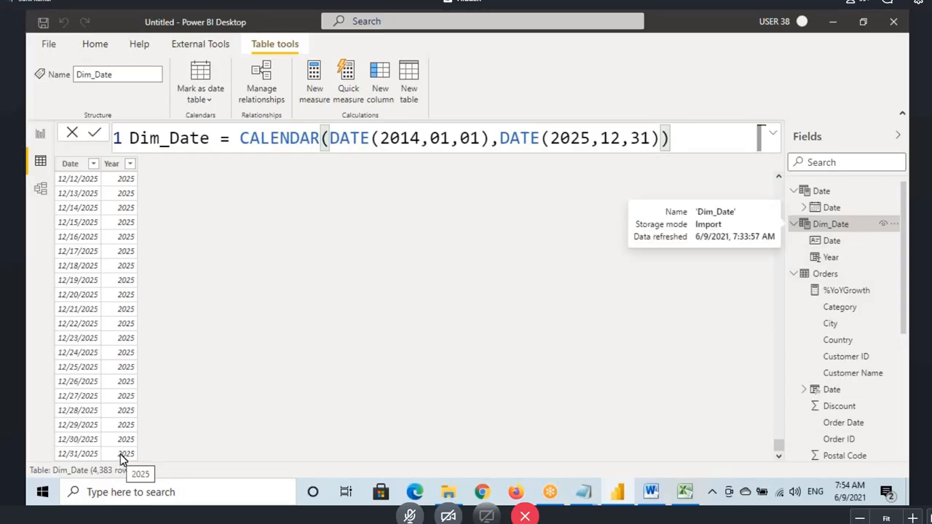
{"action": "left_click", "coordinate": [833, 207]}
{"action": "left_click", "coordinate": [830, 195]}
{"action": "left_click_drag", "start_coordinate": [294, 141], "coordinate": [365, 146]}
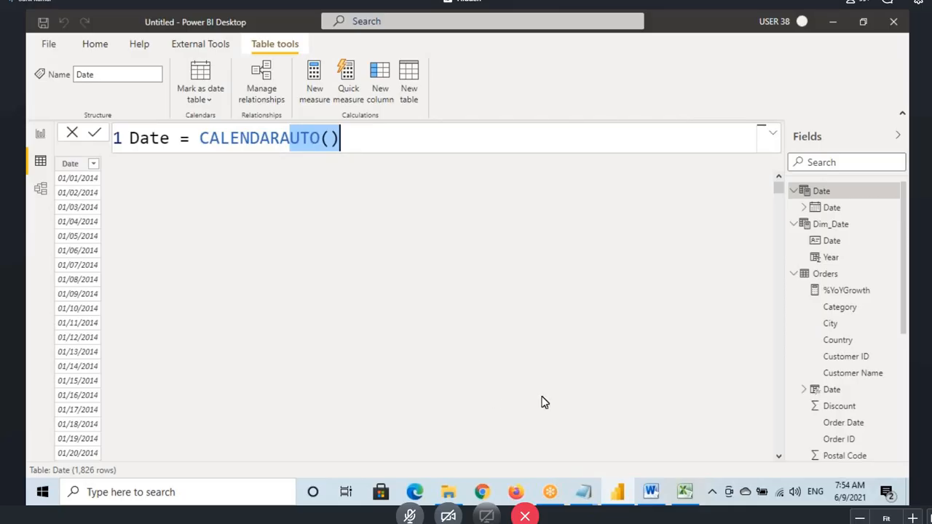
Switch to the Notepad notes to review the CALENDAR and CALENDARAUTO entries, and check the Date Dimension workbook in Excel.
{"action": "left_click", "coordinate": [584, 493]}
{"action": "left_click", "coordinate": [510, 426]}
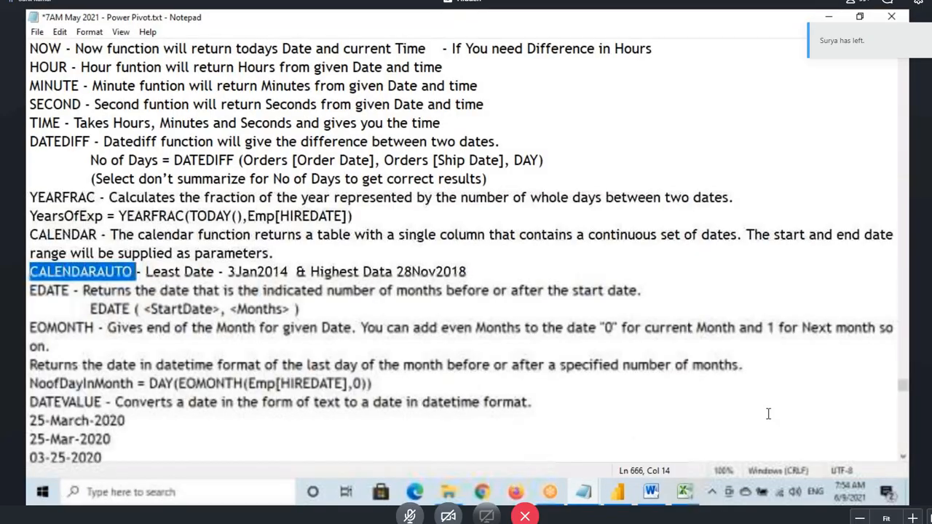
{"action": "left_click_drag", "start_coordinate": [31, 241], "coordinate": [97, 235]}
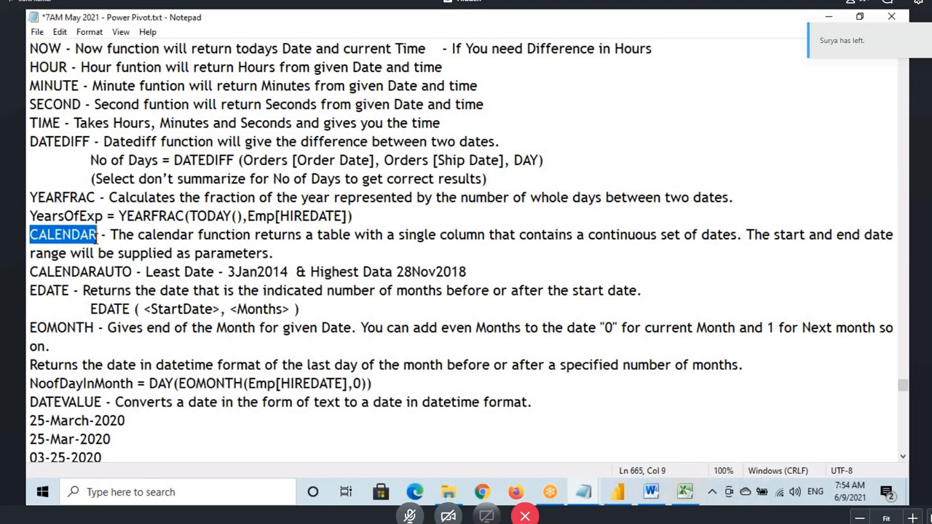
{"action": "left_click_drag", "start_coordinate": [56, 272], "coordinate": [123, 273]}
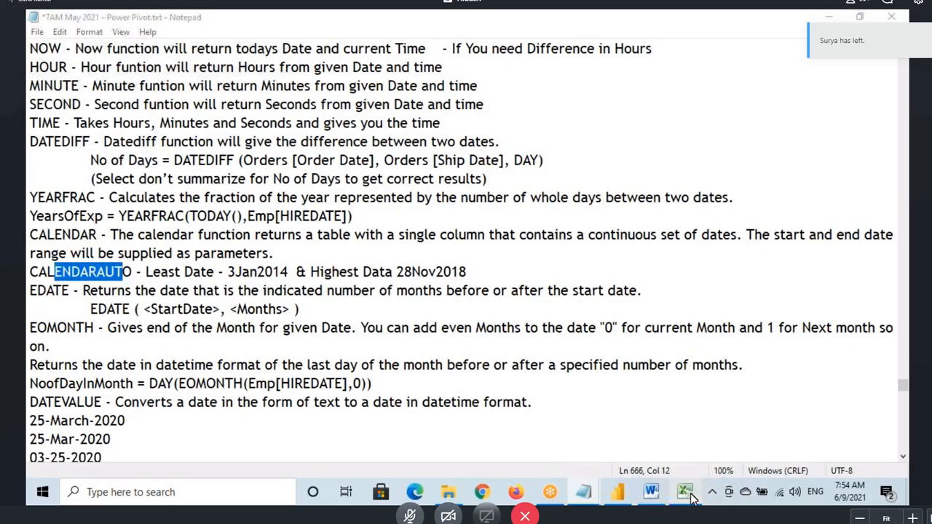
{"action": "left_click", "coordinate": [689, 492]}
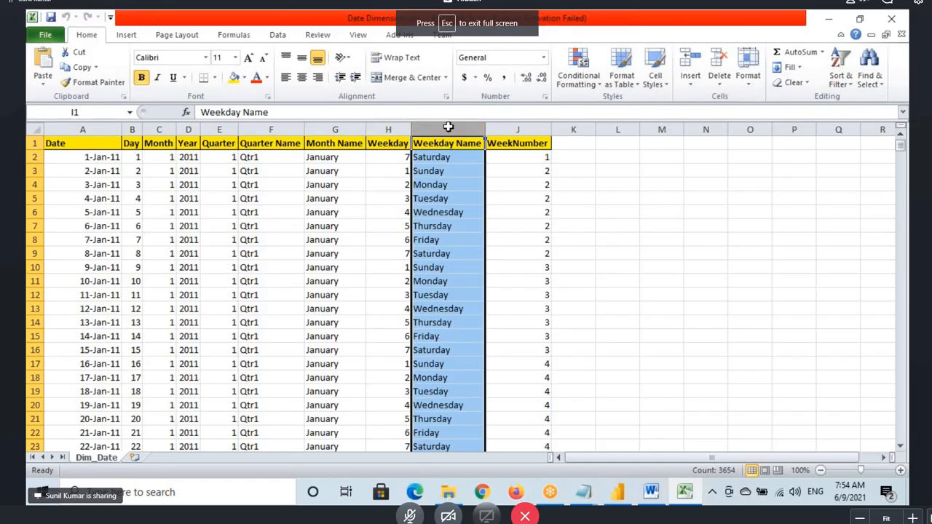
Review the Year, Quarter, Month and Day entries under Date and Time Functions in the Notepad notes.
{"action": "left_click", "coordinate": [583, 493]}
{"action": "left_click", "coordinate": [560, 451]}
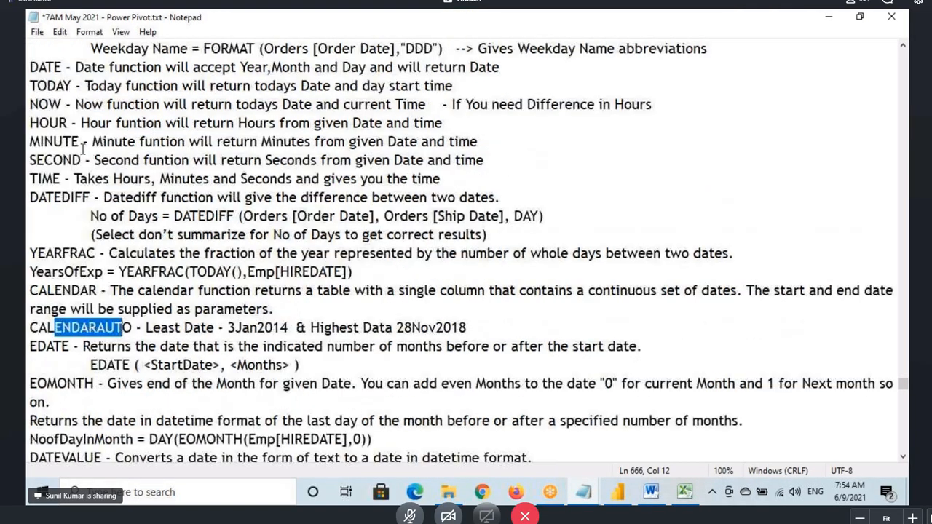
{"action": "scroll", "coordinate": [32, 123], "scroll_direction": "up", "scroll_amount": 4}
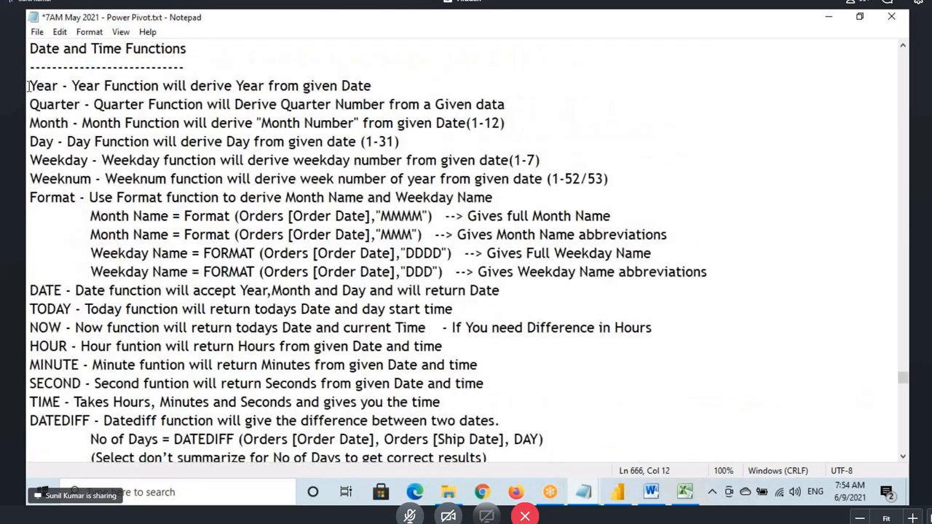
{"action": "left_click_drag", "start_coordinate": [30, 86], "coordinate": [80, 106]}
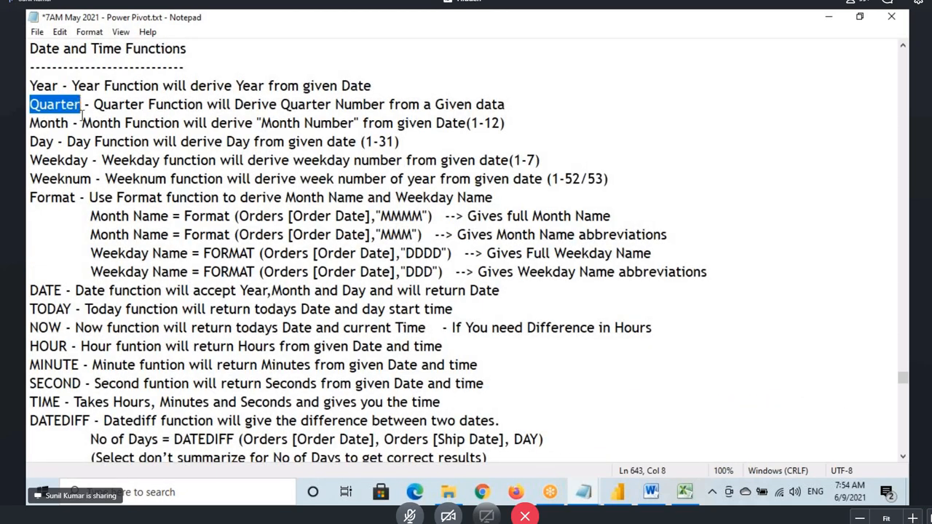
{"action": "left_click", "coordinate": [29, 126]}
{"action": "left_click_drag", "start_coordinate": [30, 124], "coordinate": [80, 124]}
{"action": "left_click_drag", "start_coordinate": [30, 142], "coordinate": [59, 139]}
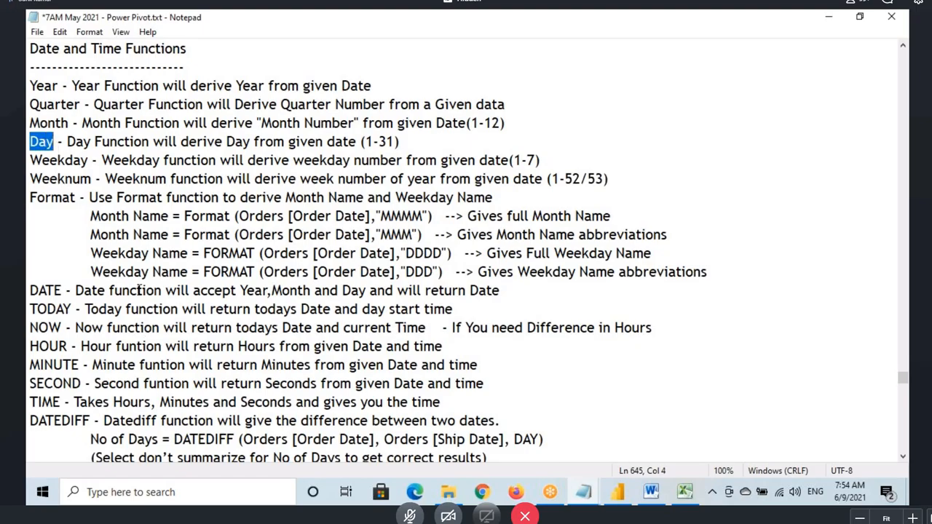
Go through the notes' Dim_Date column formulas, from CALENDAR(Start_Date,End_Date) down to WeekNameMonth.
{"action": "scroll", "coordinate": [138, 290], "scroll_direction": "down", "scroll_amount": 3}
{"action": "scroll", "coordinate": [121, 263], "scroll_direction": "down", "scroll_amount": 12}
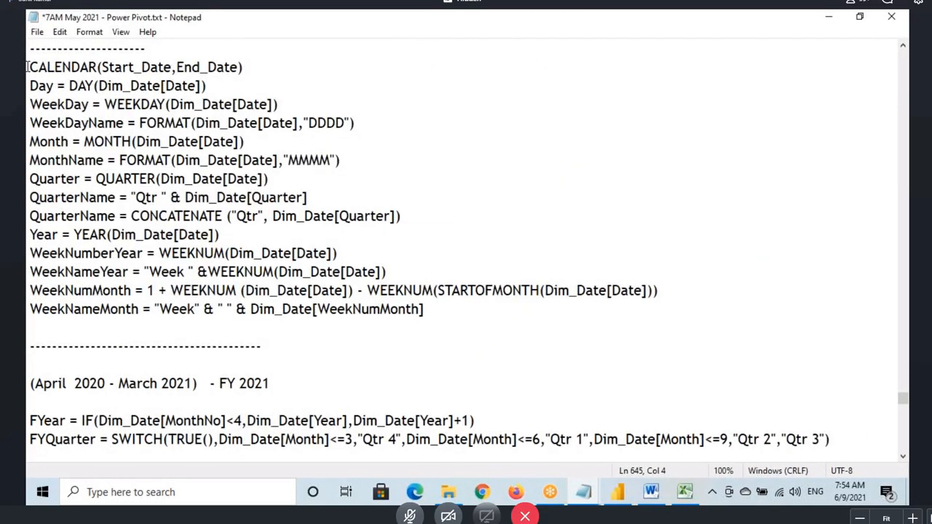
{"action": "left_click_drag", "start_coordinate": [27, 67], "coordinate": [423, 309]}
{"action": "left_click", "coordinate": [59, 85]}
{"action": "left_click_drag", "start_coordinate": [38, 67], "coordinate": [116, 67]}
{"action": "left_click_drag", "start_coordinate": [29, 86], "coordinate": [56, 104]}
{"action": "left_click_drag", "start_coordinate": [80, 141], "coordinate": [142, 178]}
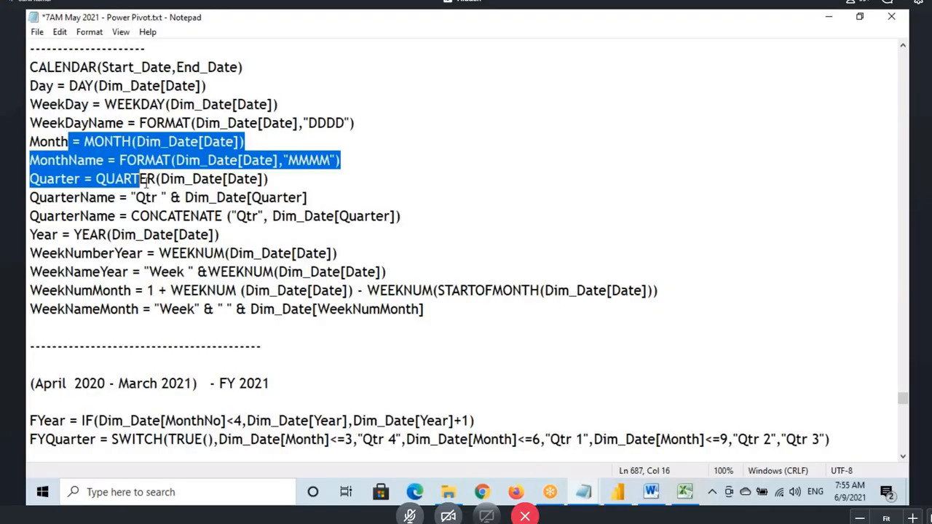
{"action": "left_click", "coordinate": [76, 180]}
{"action": "left_click_drag", "start_coordinate": [74, 181], "coordinate": [155, 253]}
{"action": "left_click_drag", "start_coordinate": [58, 254], "coordinate": [177, 273]}
{"action": "left_click_drag", "start_coordinate": [51, 291], "coordinate": [237, 310]}
{"action": "left_click_drag", "start_coordinate": [57, 309], "coordinate": [230, 318]}
{"action": "left_click", "coordinate": [230, 325]}
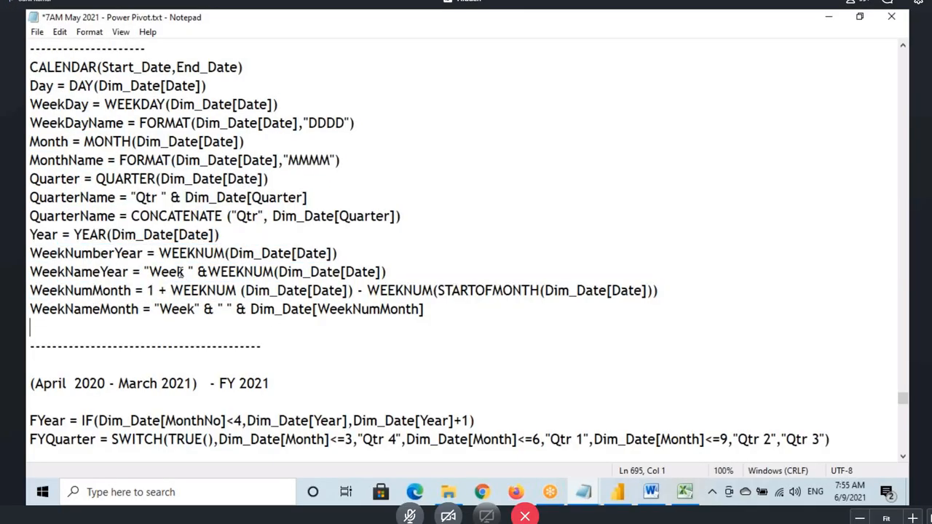
Check the fiscal year formulas, revisit the Date and Time Functions list, and examine the columns of the Date Dimension workbook in Excel.
{"action": "scroll", "coordinate": [286, 309], "scroll_direction": "down", "scroll_amount": 3}
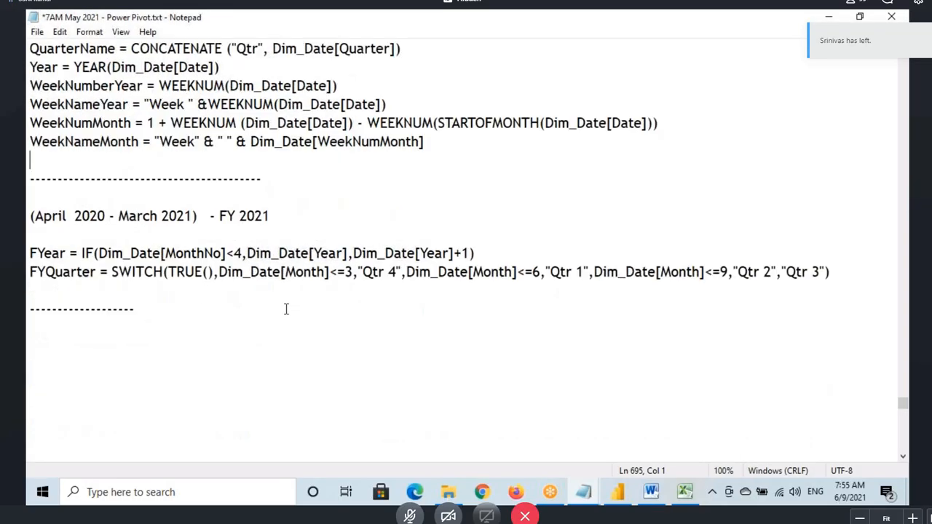
{"action": "scroll", "coordinate": [286, 309], "scroll_direction": "up", "scroll_amount": 3}
{"action": "scroll", "coordinate": [286, 309], "scroll_direction": "up", "scroll_amount": 9}
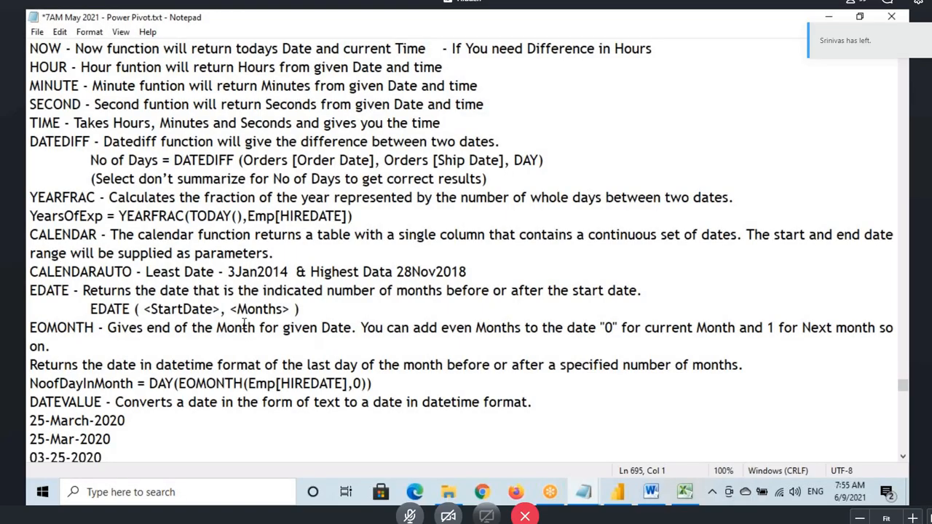
{"action": "scroll", "coordinate": [243, 326], "scroll_direction": "up", "scroll_amount": 10}
{"action": "scroll", "coordinate": [152, 231], "scroll_direction": "down", "scroll_amount": 2}
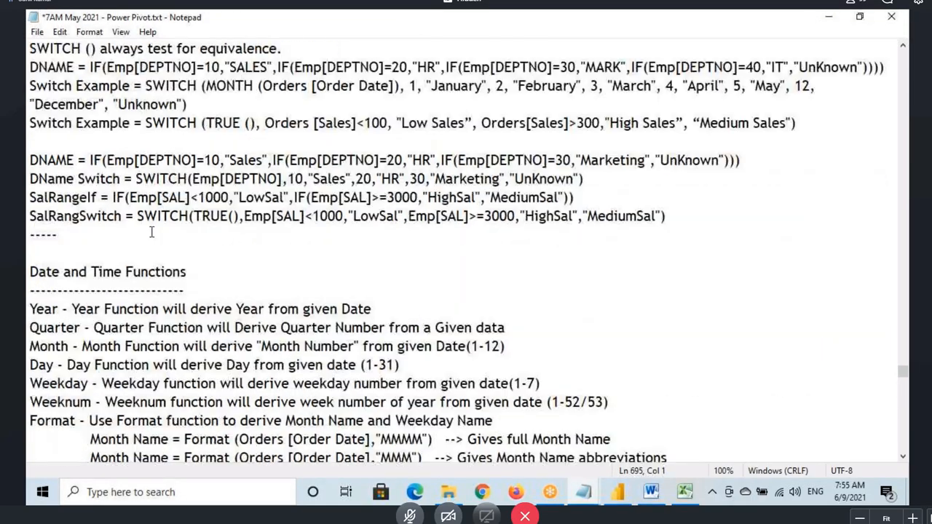
{"action": "scroll", "coordinate": [151, 231], "scroll_direction": "down", "scroll_amount": 2}
{"action": "left_click_drag", "start_coordinate": [30, 160], "coordinate": [251, 179]}
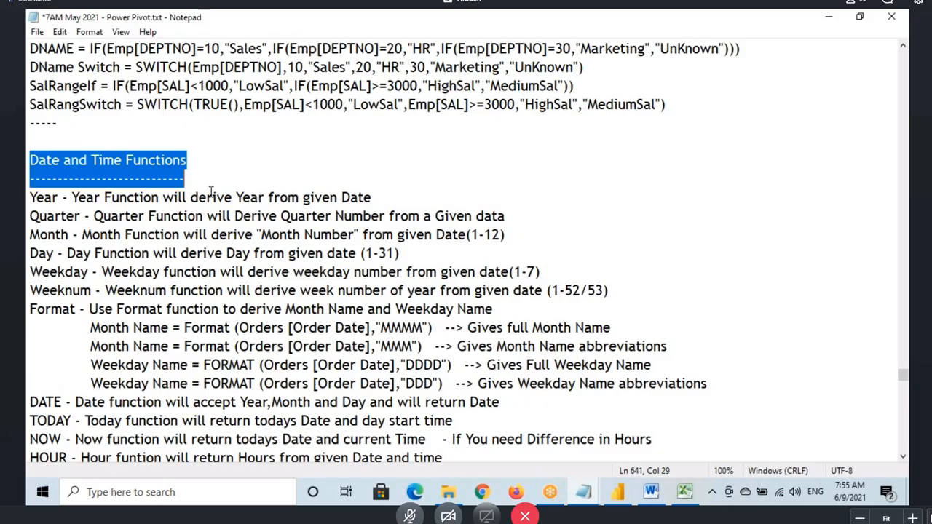
{"action": "left_click_drag", "start_coordinate": [29, 216], "coordinate": [67, 255]}
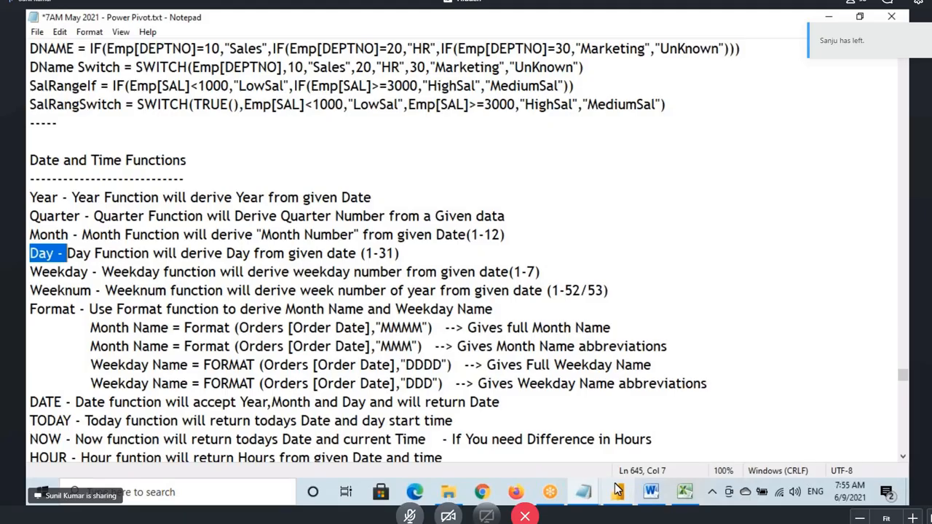
{"action": "left_click", "coordinate": [685, 492]}
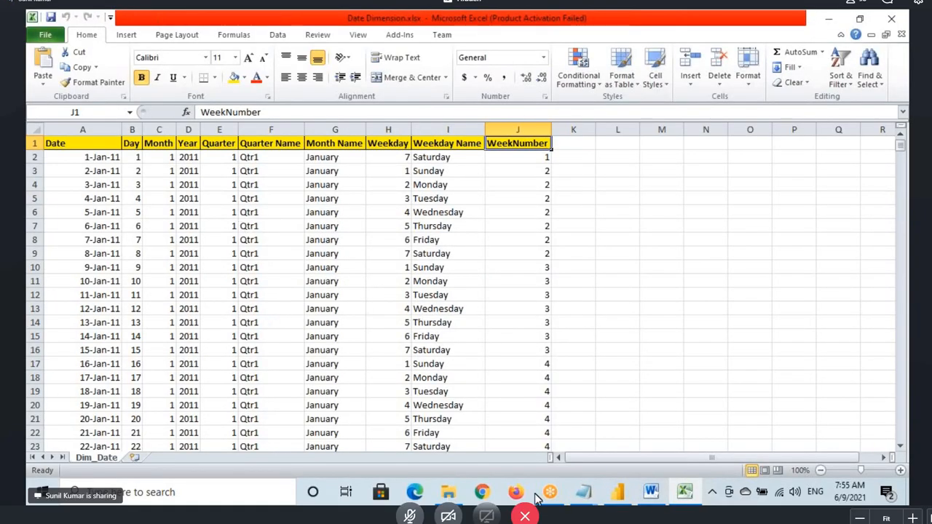
Switch to Power BI Desktop and add a calculated column Year = YEAR('Date'[Date]) to the Date table.
{"action": "left_click", "coordinate": [614, 493]}
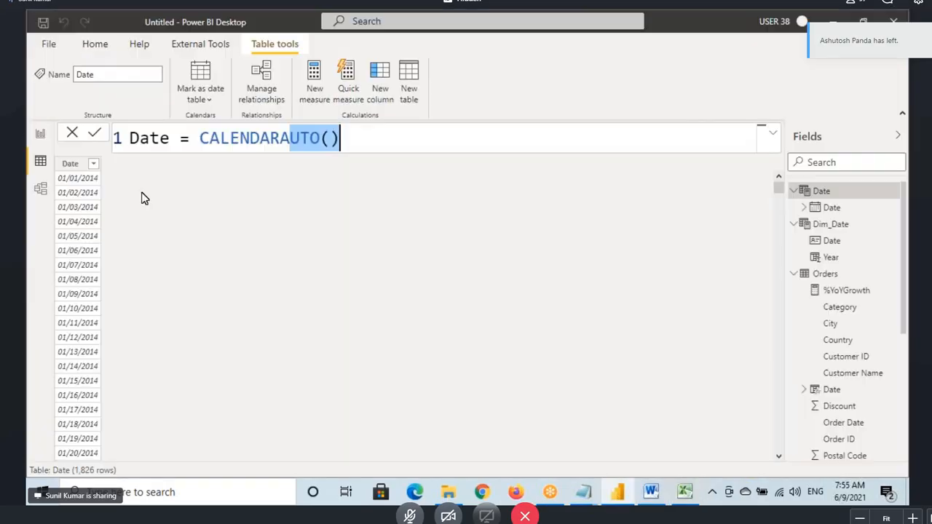
{"action": "left_click", "coordinate": [71, 163]}
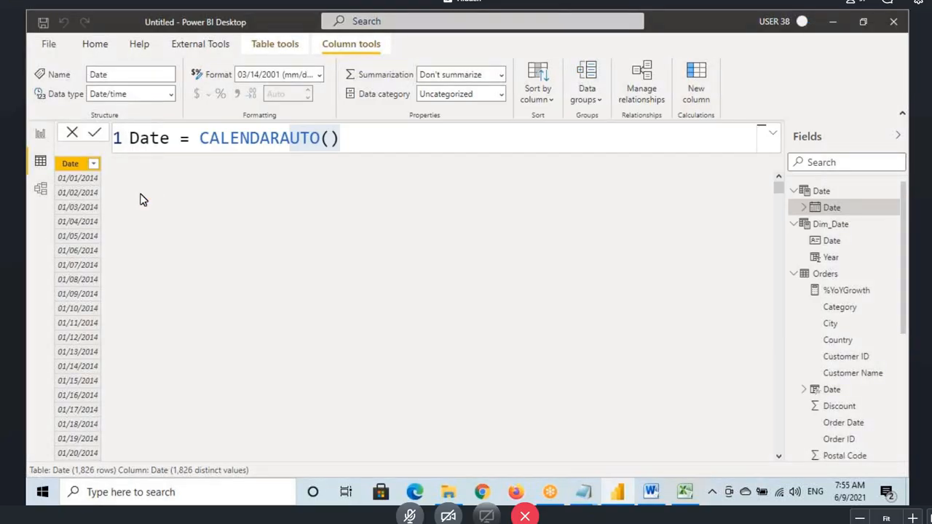
{"action": "type", "text": "Year ="}
{"action": "left_click", "coordinate": [226, 137]}
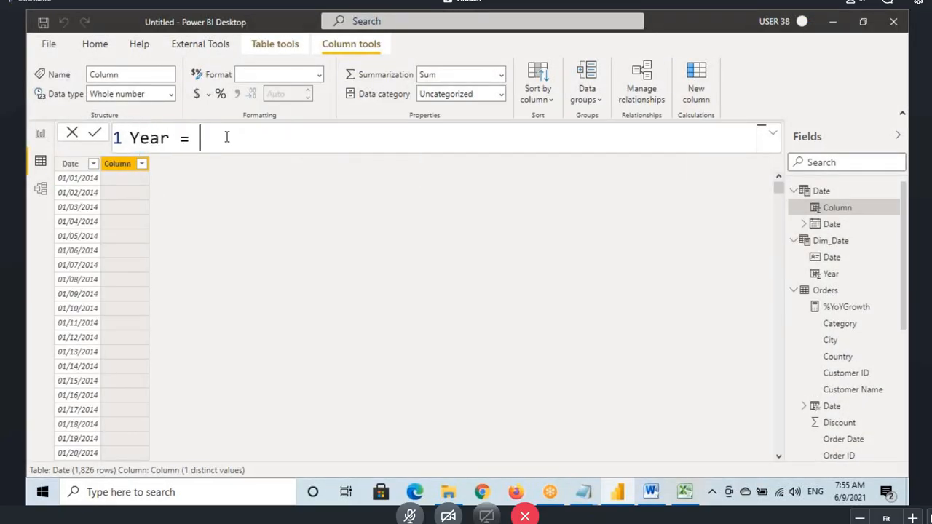
{"action": "type", "text": "year"}
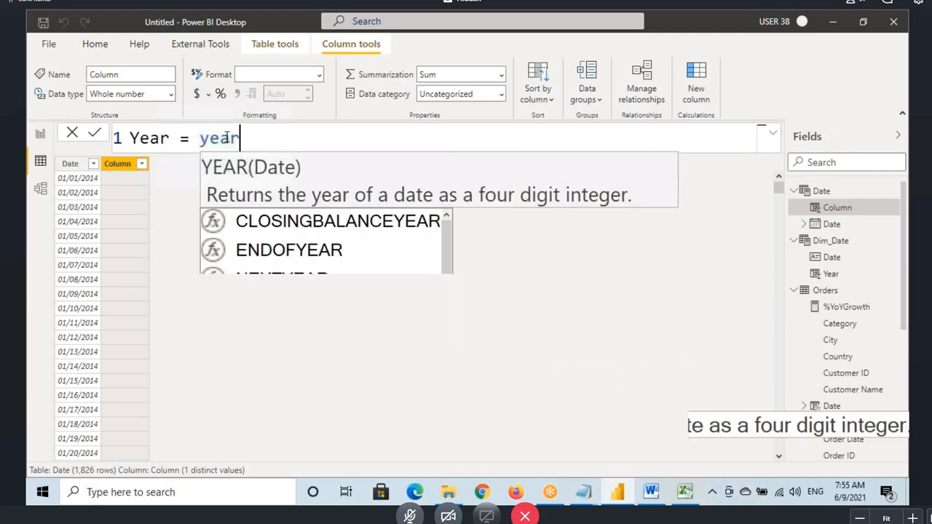
{"action": "key", "text": "Tab"}
{"action": "type", "text": "date"}
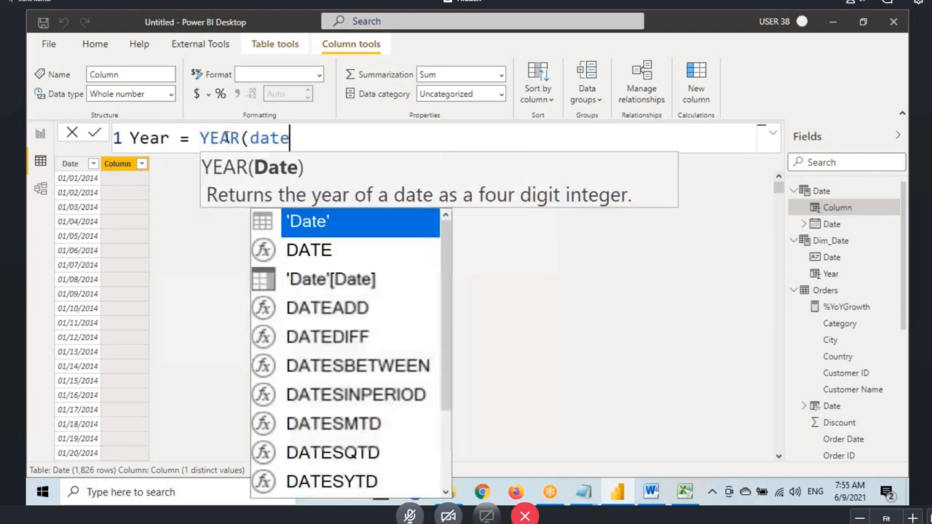
{"action": "left_click", "coordinate": [328, 280]}
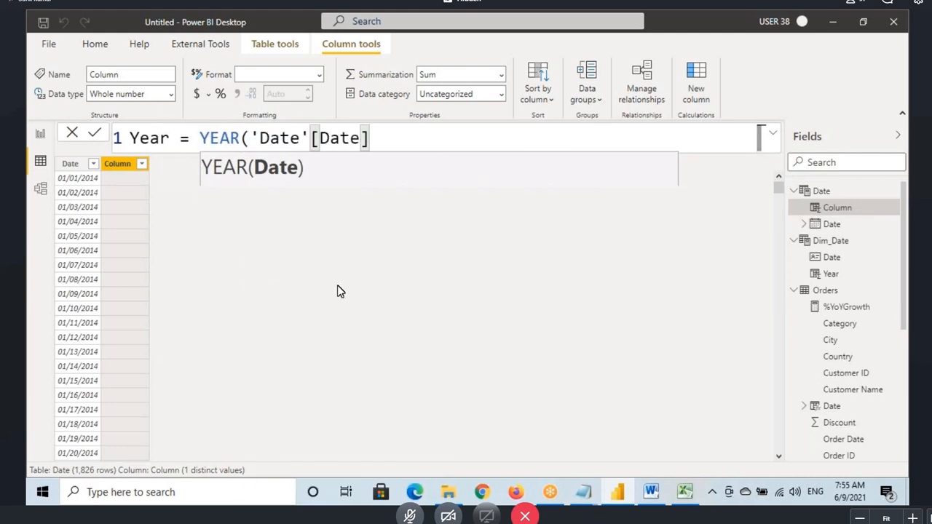
{"action": "type", "text": ")"}
{"action": "key", "text": "Return"}
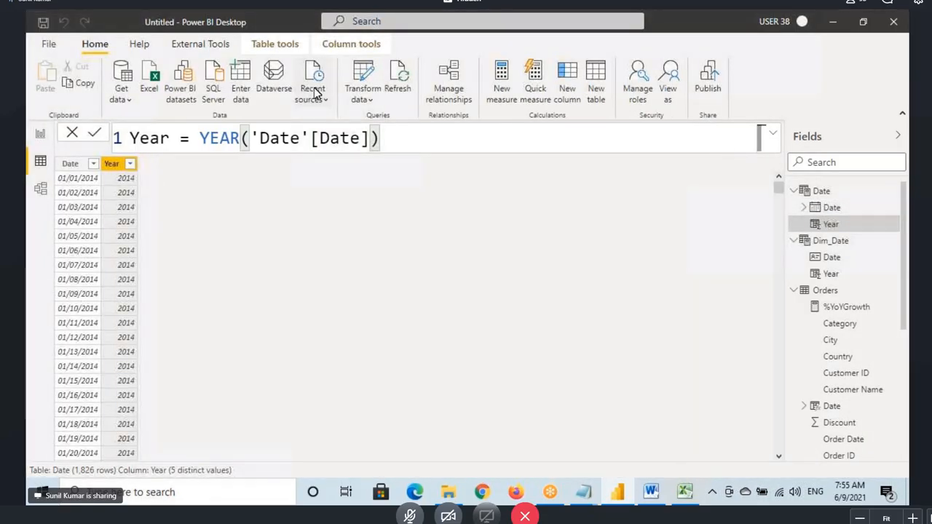
Add a calculated column Quarter = QUARTER('Date'[Date]) to the Date table.
{"action": "left_click", "coordinate": [567, 78]}
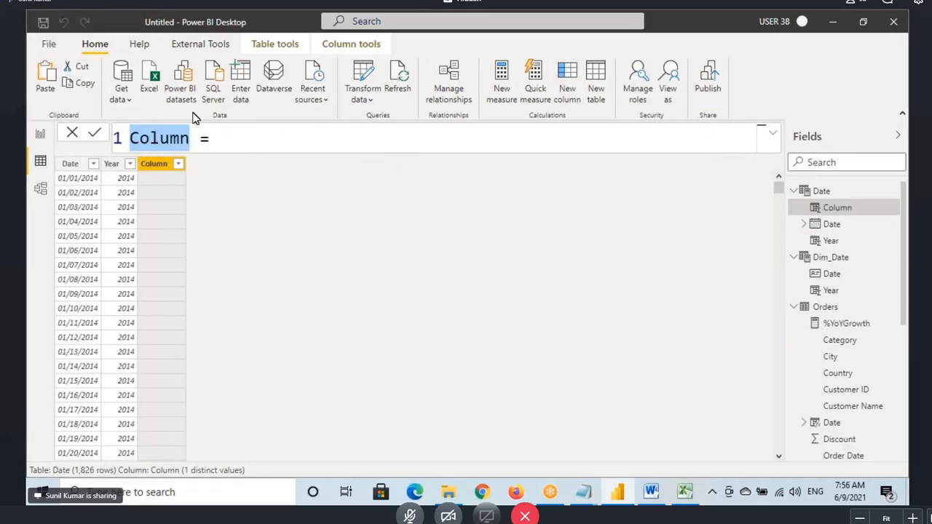
{"action": "type", "text": "Quarter"}
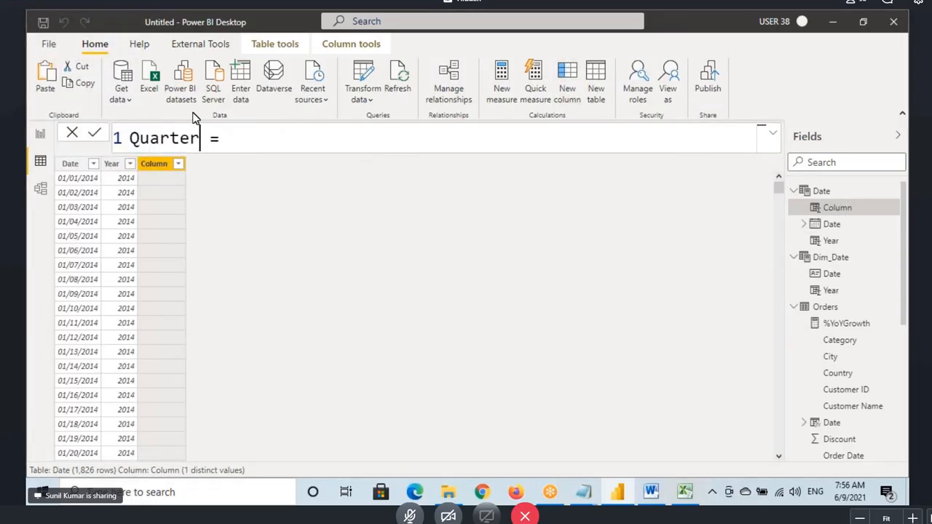
{"action": "left_click", "coordinate": [255, 133]}
{"action": "type", "text": "qu"}
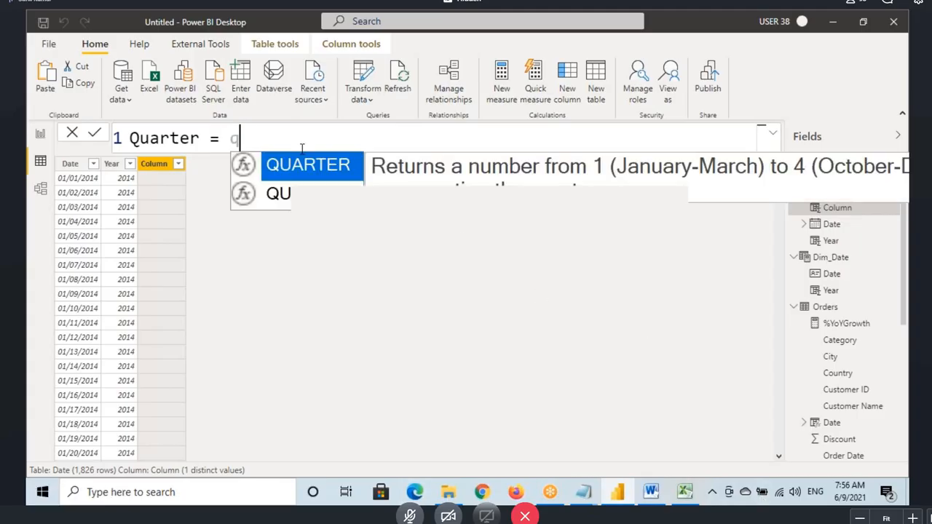
{"action": "key", "text": "Escape"}
{"action": "type", "text": "art"}
{"action": "key", "text": "Tab"}
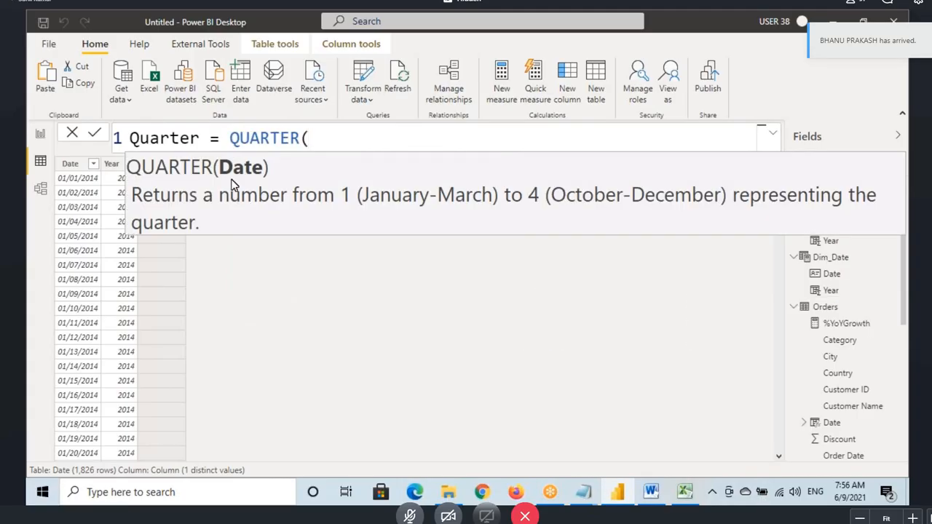
{"action": "type", "text": "date"}
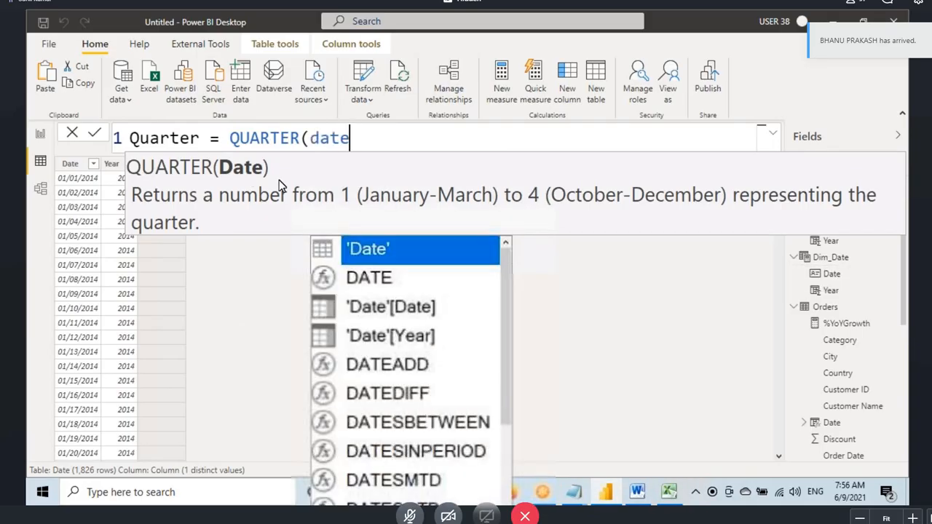
{"action": "left_click", "coordinate": [388, 317]}
{"action": "double_click", "coordinate": [388, 317]}
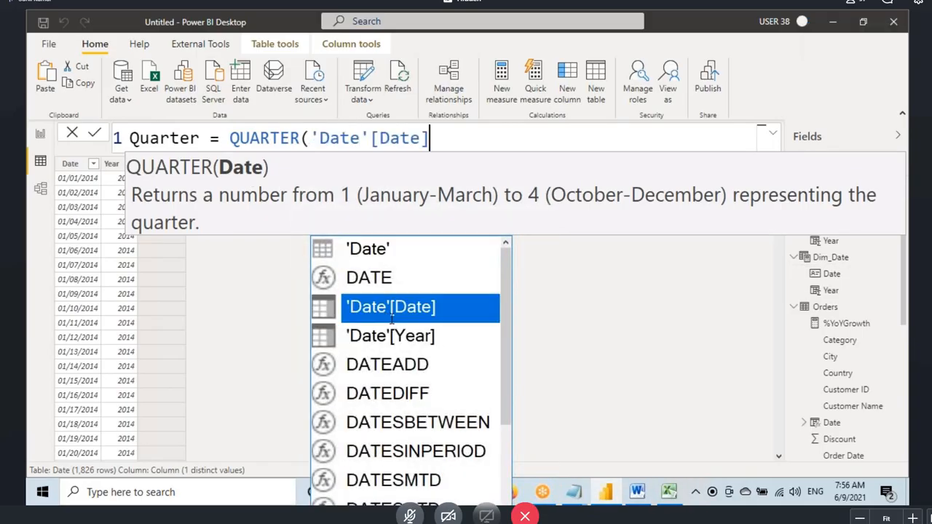
{"action": "type", "text": ")"}
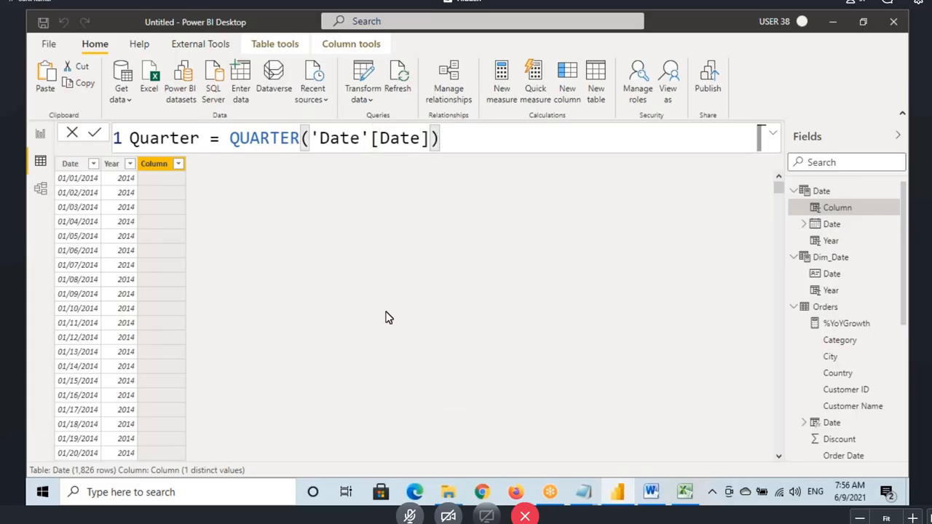
{"action": "key", "text": "Return"}
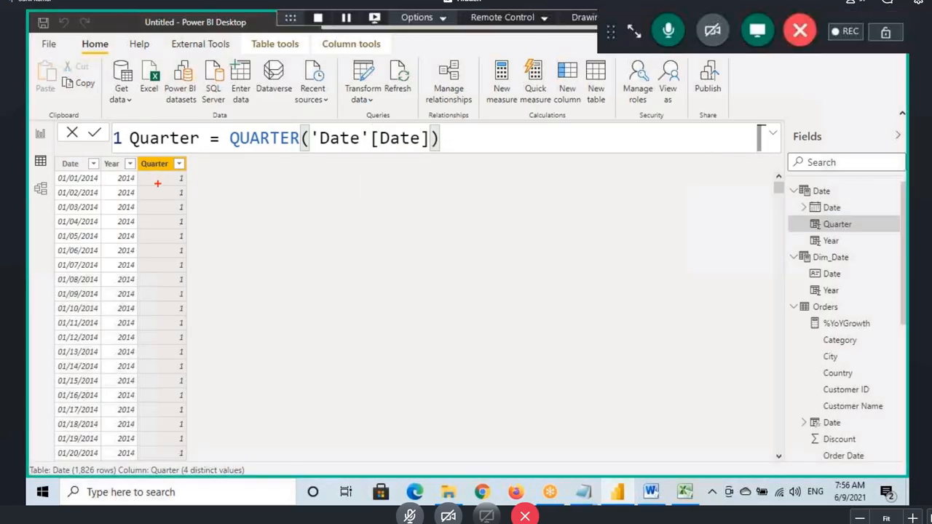
Change the Quarter column's formula to Quarter = "Q "&QUARTER('Date'[Date]) so each quarter number has a Q prefix.
{"action": "left_click_drag", "start_coordinate": [163, 174], "coordinate": [170, 205]}
{"action": "mouse_move", "coordinate": [143, 344]}
{"action": "left_mouse_down"}
{"action": "mouse_move", "coordinate": [154, 337]}
{"action": "mouse_move", "coordinate": [164, 429]}
{"action": "left_mouse_up"}
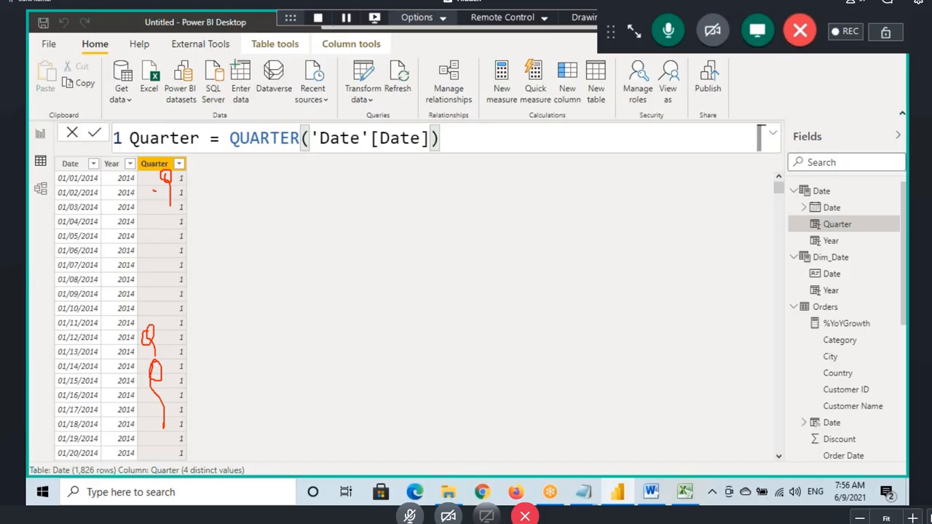
{"action": "type", "text": "\"Q \""}
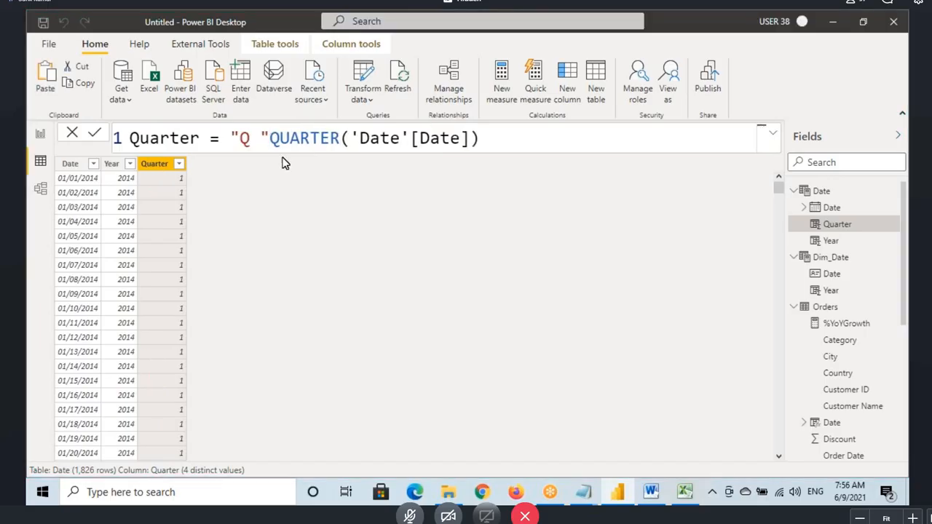
{"action": "type", "text": "&"}
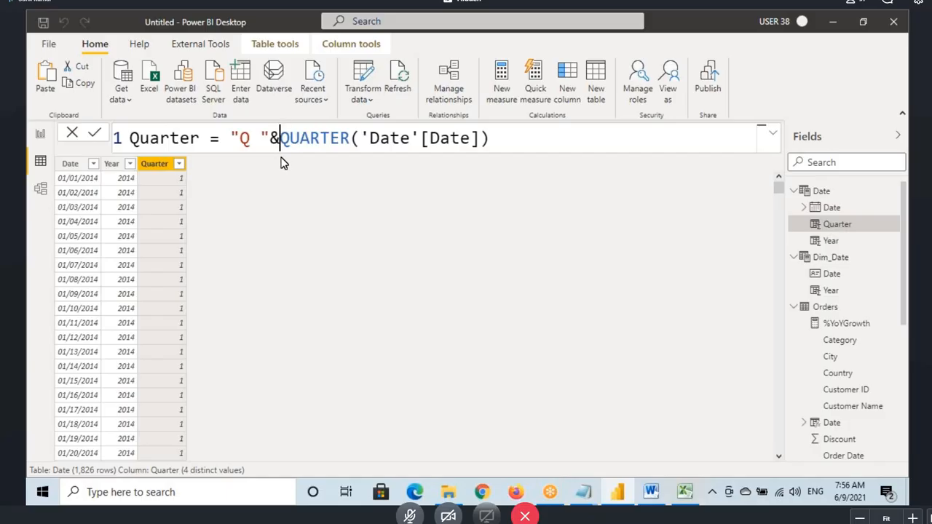
{"action": "left_click_drag", "start_coordinate": [269, 138], "coordinate": [279, 138]}
{"action": "left_click", "coordinate": [491, 143]}
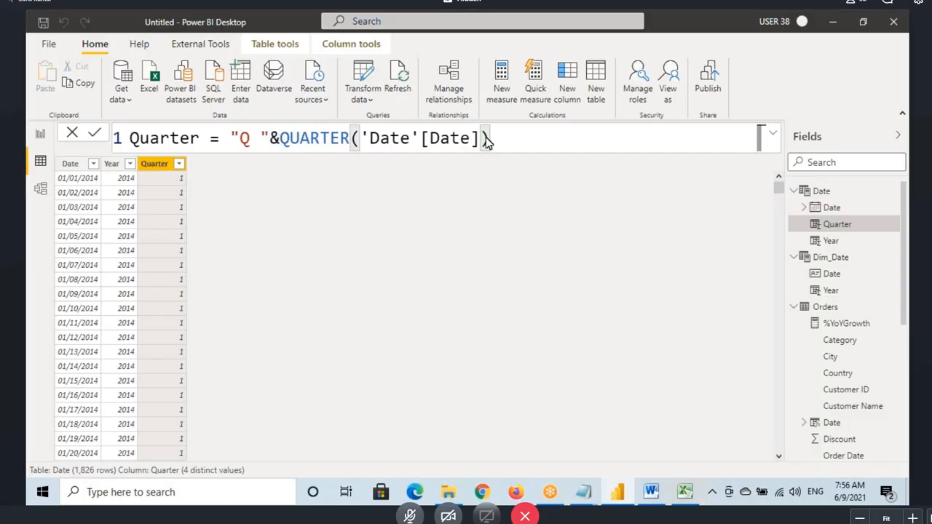
{"action": "key", "text": "Return"}
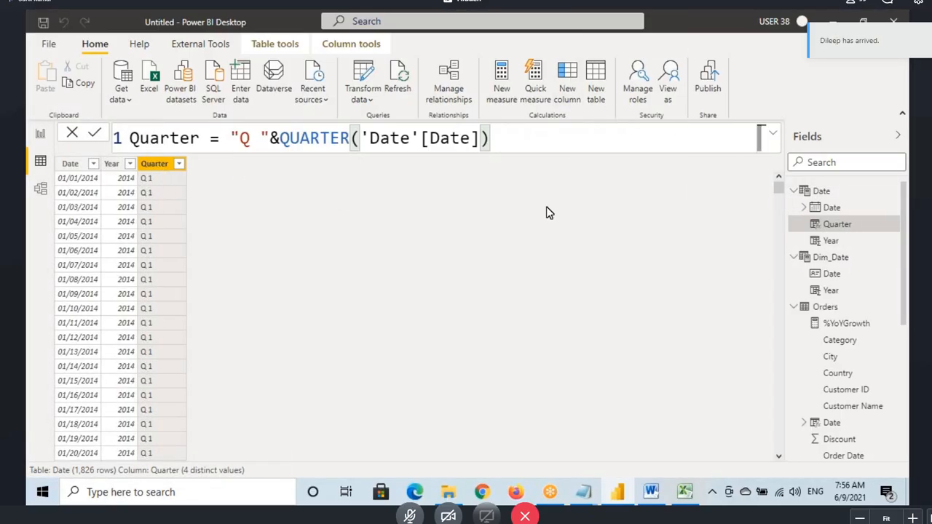
Add a calculated column Month = MONTH('Date'[Date]) to the Date table.
{"action": "left_click", "coordinate": [443, 196]}
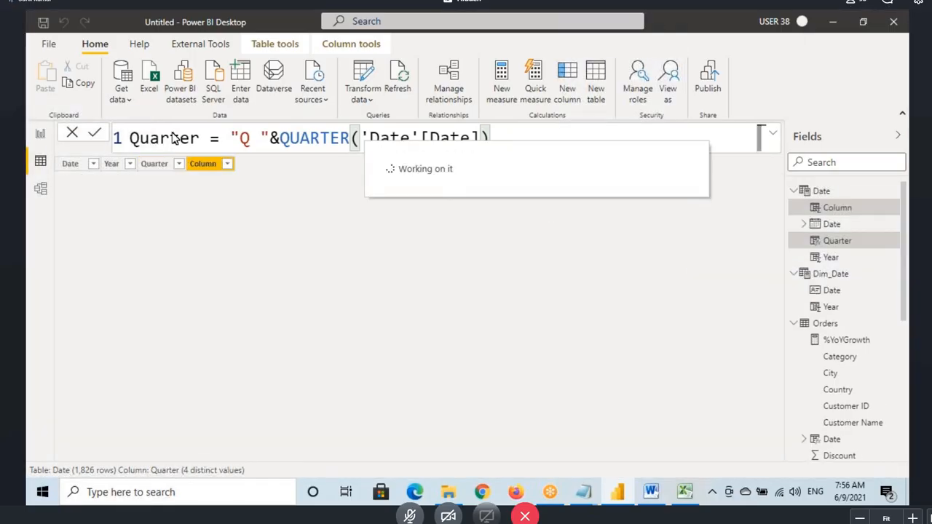
{"action": "type", "text": "Month ="}
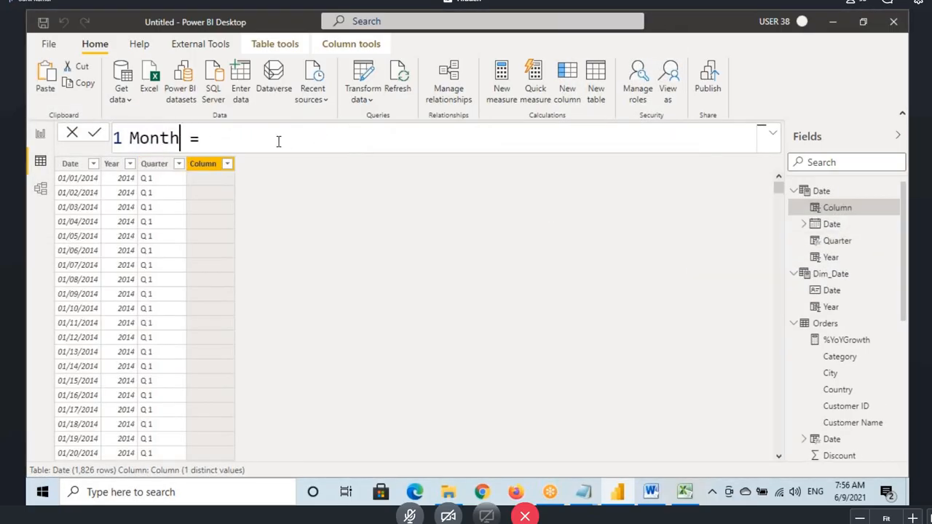
{"action": "type", "text": "month"}
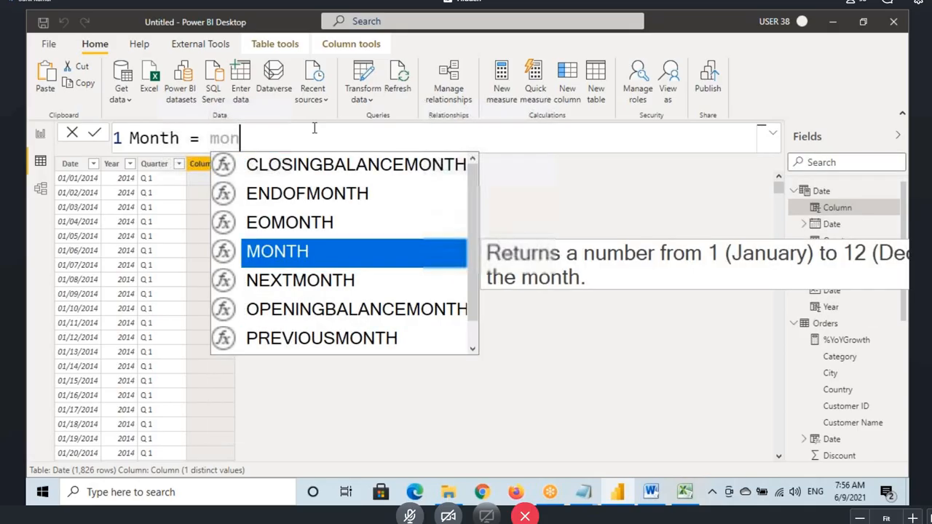
{"action": "key", "text": "Tab"}
{"action": "type", "text": "d"}
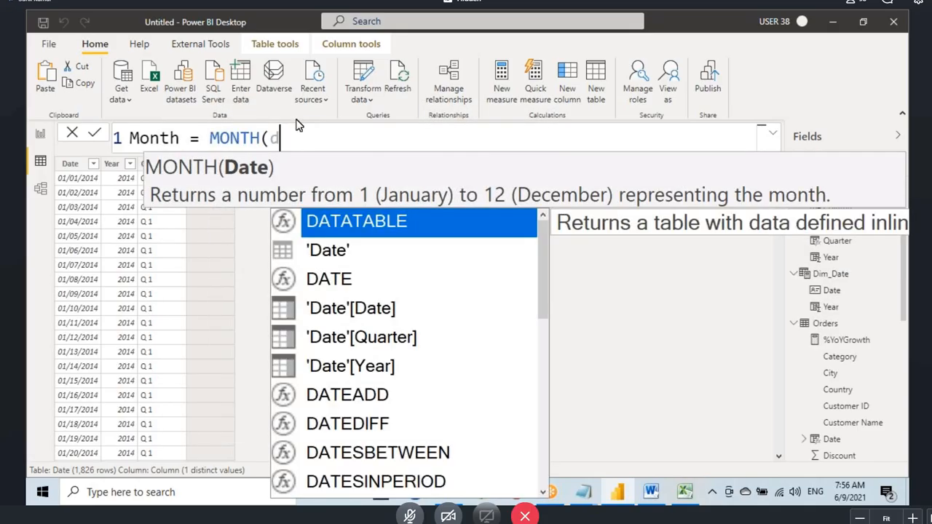
{"action": "type", "text": "ate"}
{"action": "left_click", "coordinate": [329, 279]}
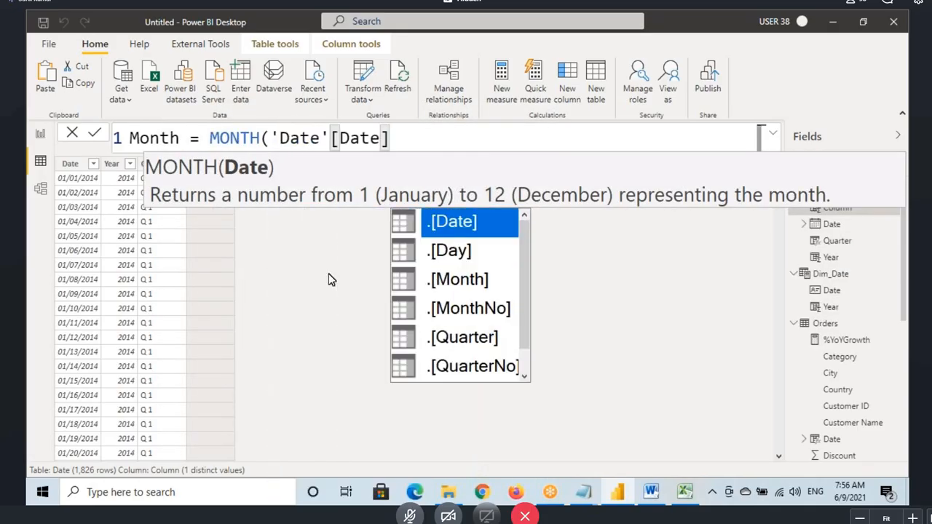
{"action": "key", "text": "Return"}
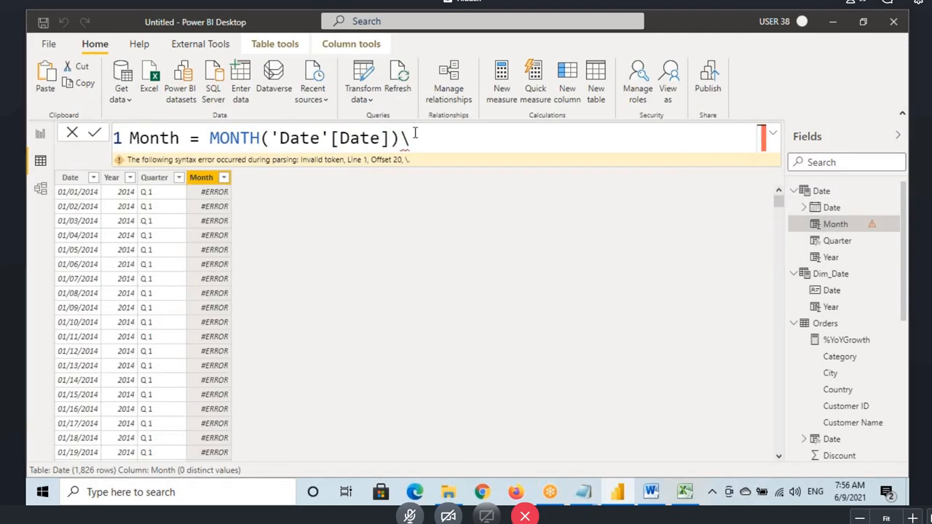
{"action": "key", "text": "BackSpace"}
{"action": "left_click", "coordinate": [211, 177]}
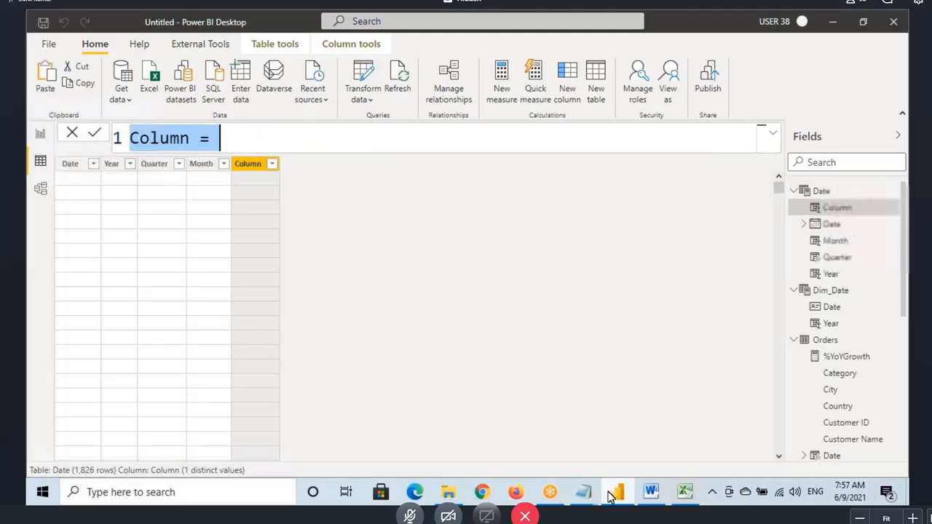
Check the Format function entry in the Notepad notes, return to Power BI Desktop, and name the new calculated column MonthName.
{"action": "mouse_move", "coordinate": [584, 492]}
{"action": "left_click", "coordinate": [510, 437]}
{"action": "left_click_drag", "start_coordinate": [29, 308], "coordinate": [86, 308]}
{"action": "left_click", "coordinate": [618, 492]}
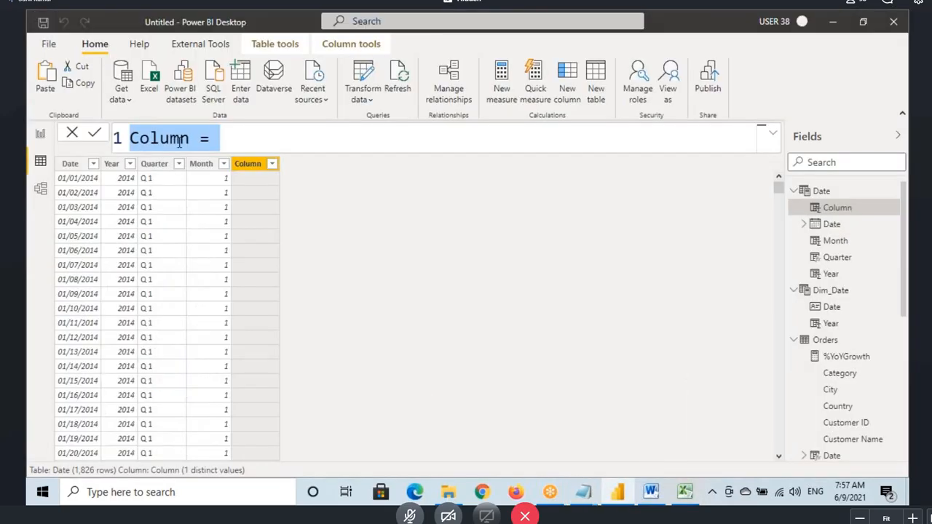
{"action": "type", "text": "M"}
{"action": "key", "text": "BackSpace"}
{"action": "type", "text": "Mon"}
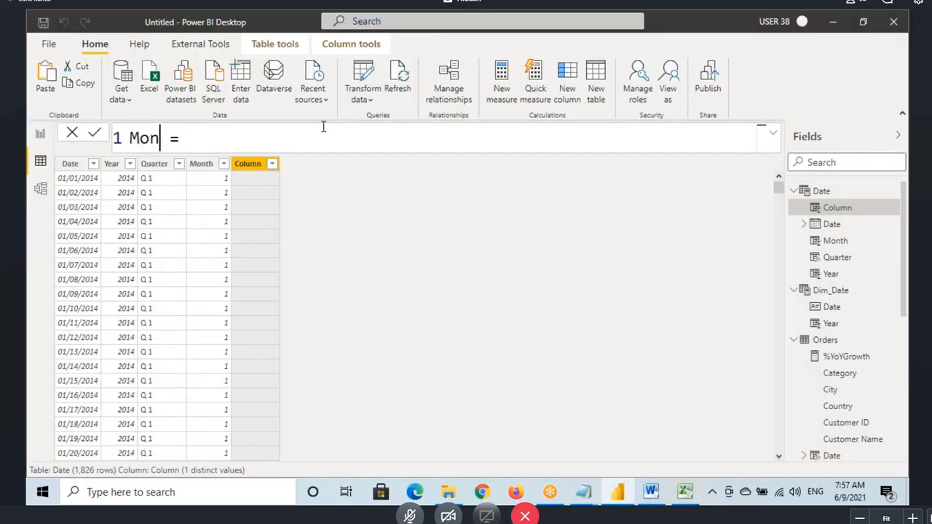
{"action": "type", "text": "thName"}
{"action": "left_click", "coordinate": [277, 131]}
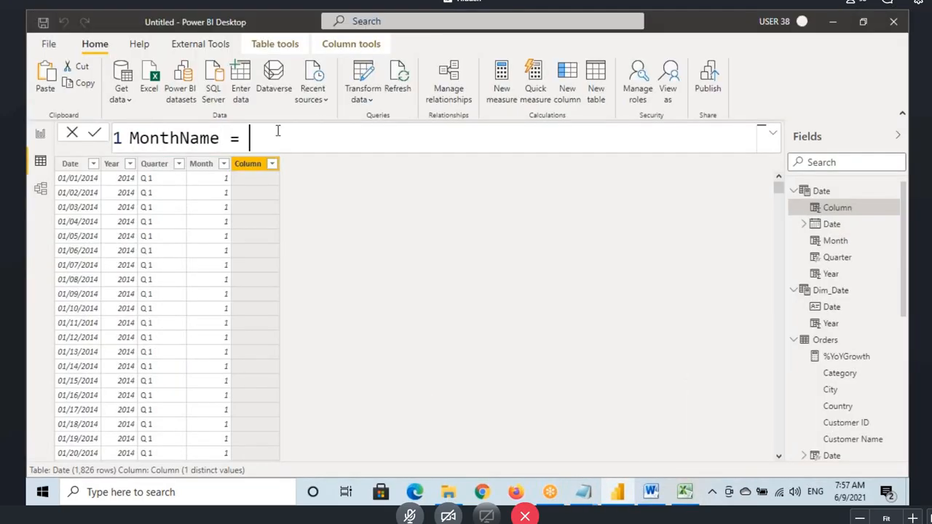
Define the MonthName column as FORMAT('Date'[Date],"MMMM") to return full month names.
{"action": "type", "text": "FORMAT("}
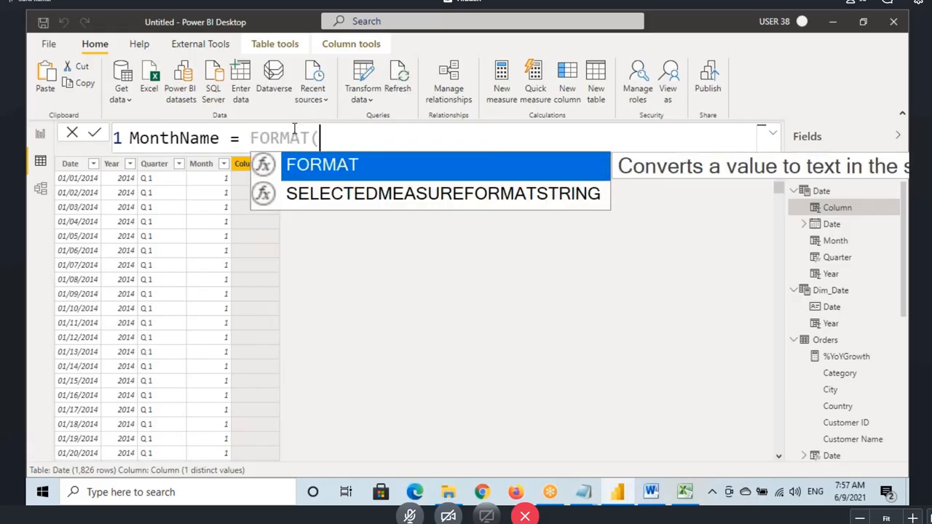
{"action": "type", "text": "date"}
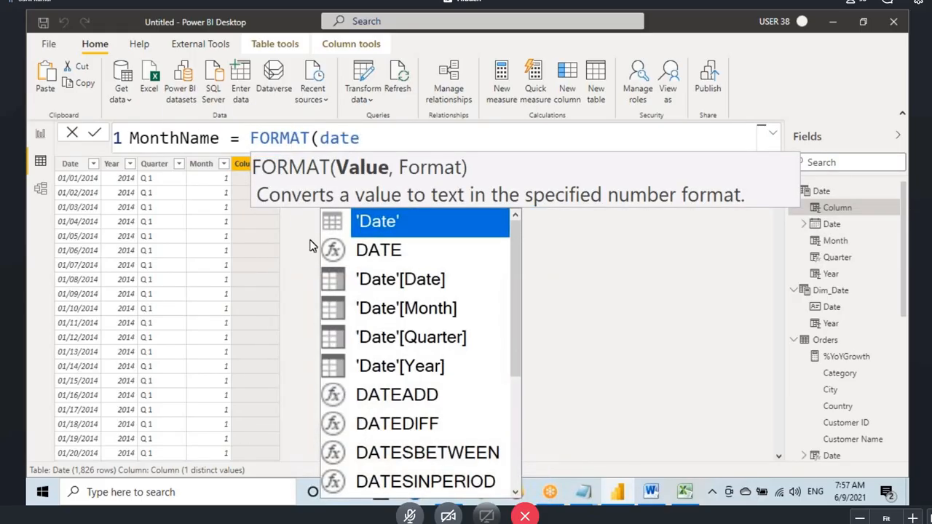
{"action": "left_click", "coordinate": [380, 275]}
{"action": "type", "text": ",,"}
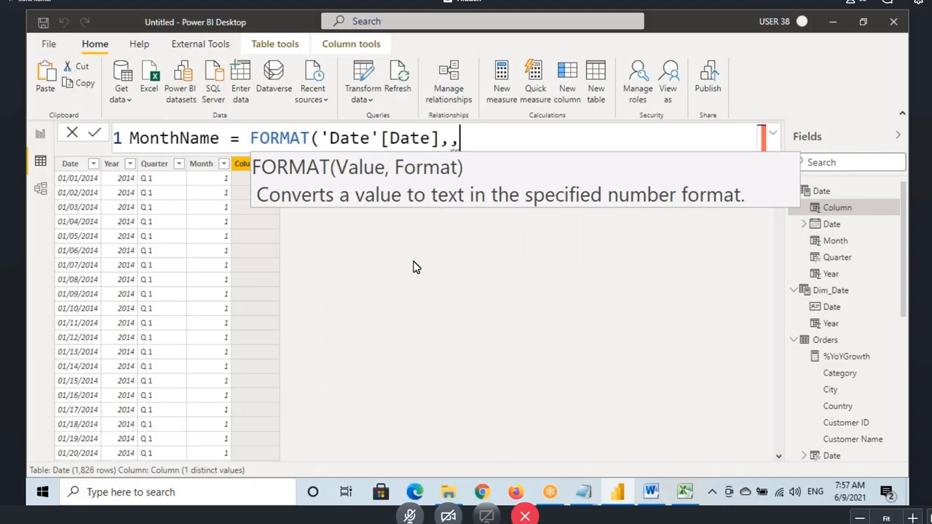
{"action": "key", "text": "BackSpace"}
{"action": "type", "text": "\"MM"}
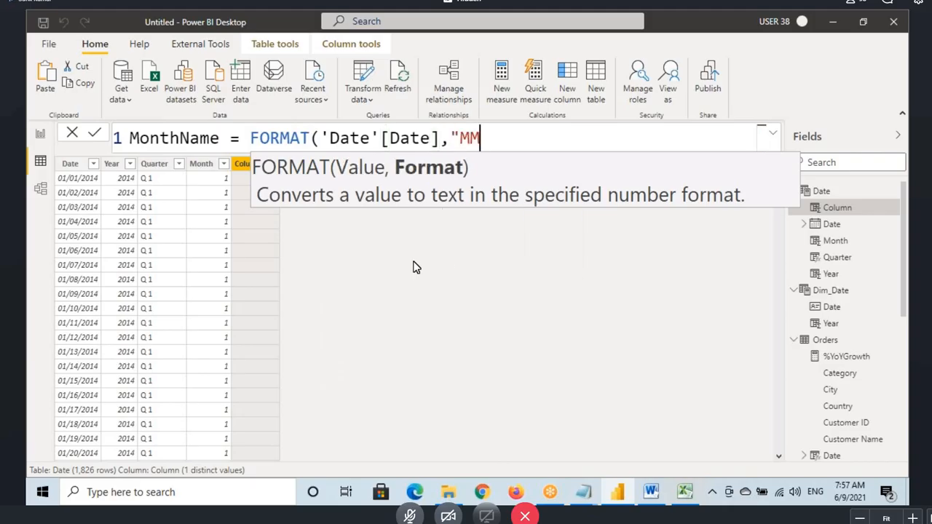
{"action": "type", "text": "MM\")"}
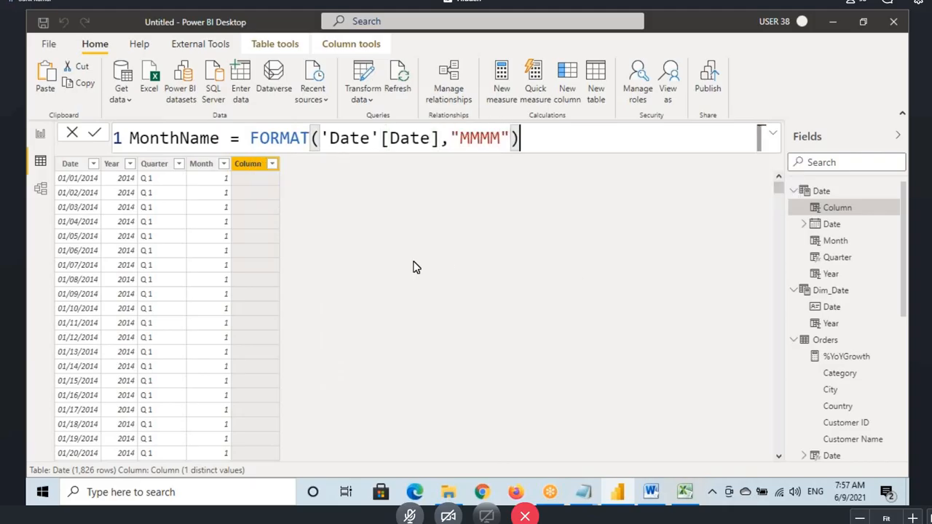
{"action": "key", "text": "Return"}
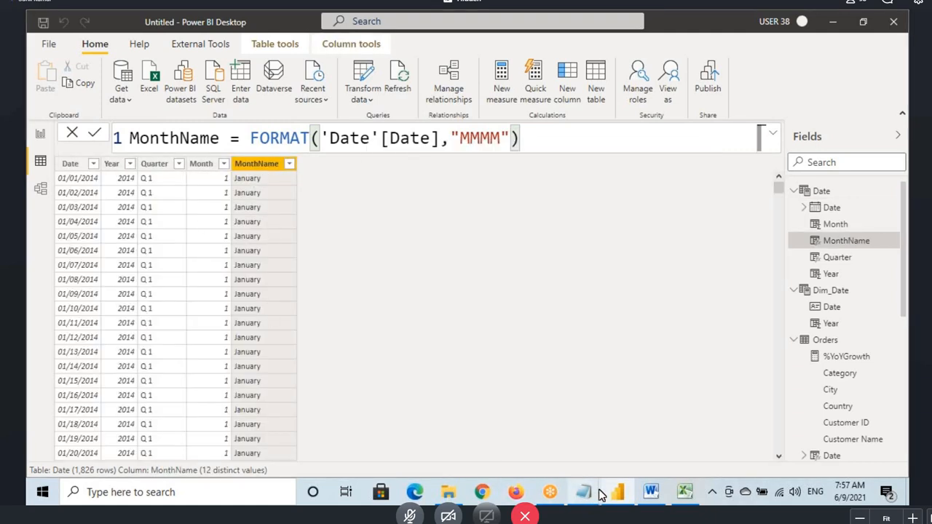
Switch to the 7AM May 2021 - Power Pivot notes in Notepad and review the Date and Time Functions list, including Day, Weekday, Weeknum and Format.
{"action": "mouse_move", "coordinate": [592, 494]}
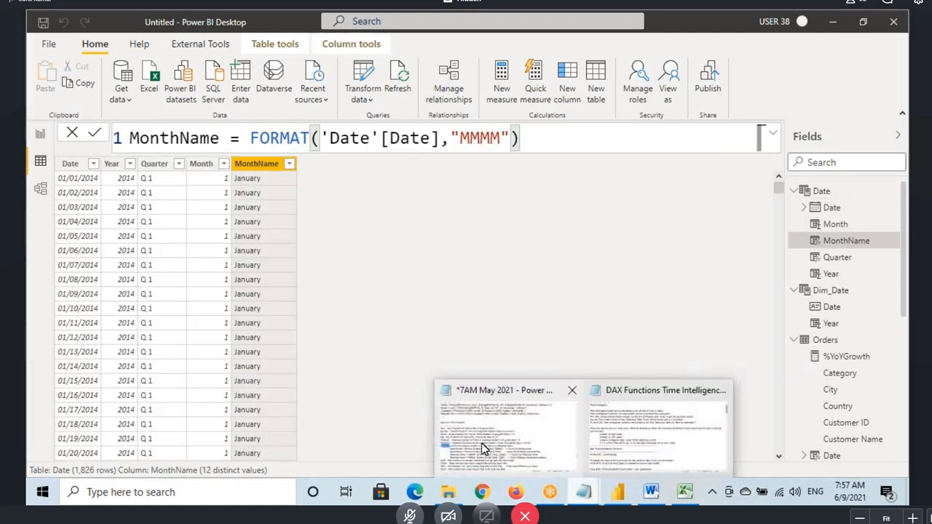
{"action": "left_click", "coordinate": [482, 443]}
{"action": "left_click_drag", "start_coordinate": [35, 197], "coordinate": [111, 252]}
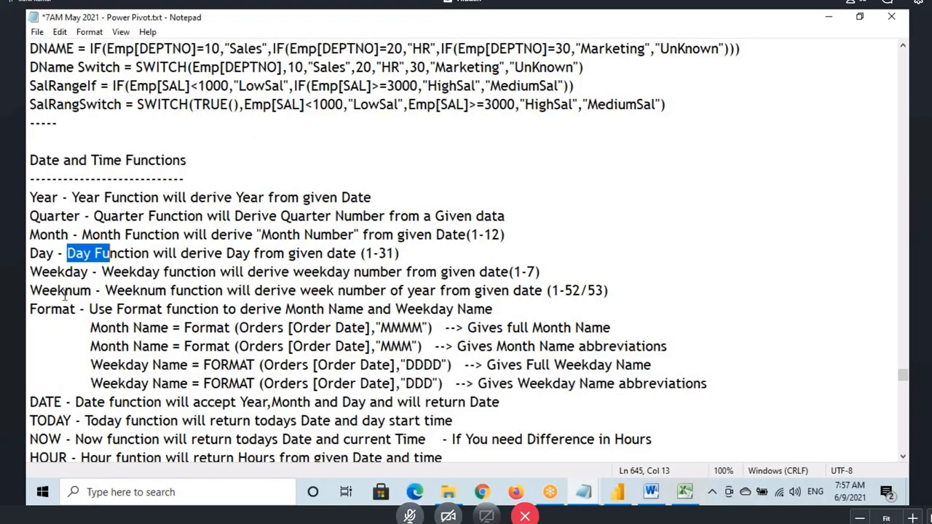
{"action": "left_click_drag", "start_coordinate": [65, 291], "coordinate": [148, 291]}
{"action": "scroll", "coordinate": [86, 197], "scroll_direction": "down", "scroll_amount": 4}
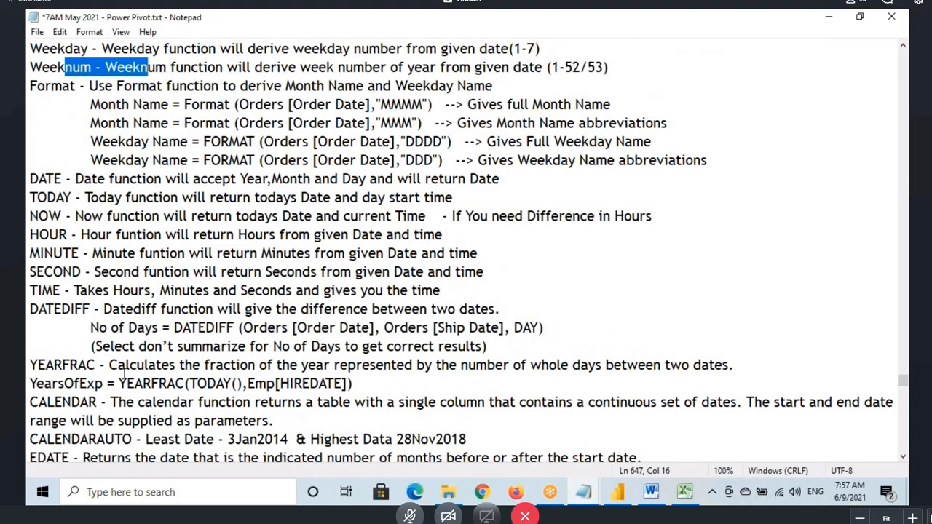
{"action": "scroll", "coordinate": [134, 197], "scroll_direction": "up", "scroll_amount": 2}
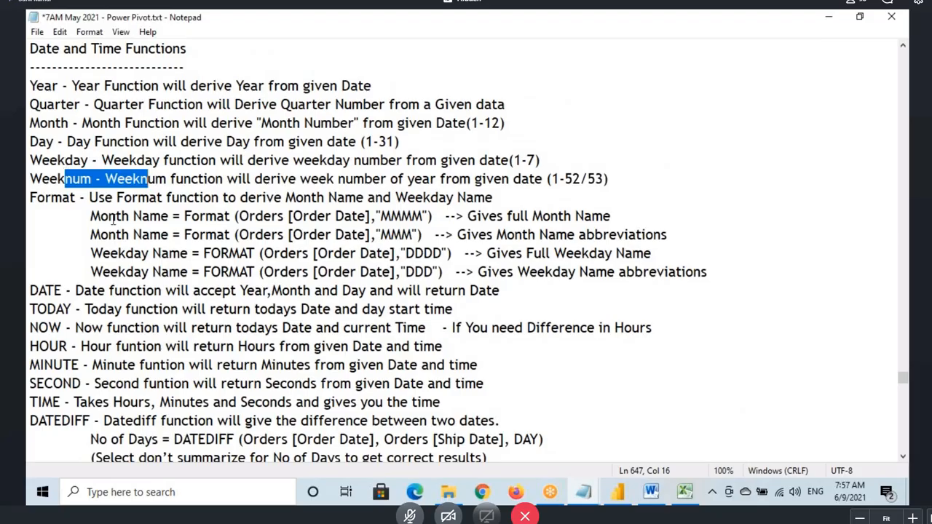
{"action": "scroll", "coordinate": [116, 218], "scroll_direction": "down", "scroll_amount": 8}
{"action": "scroll", "coordinate": [127, 219], "scroll_direction": "up", "scroll_amount": 10}
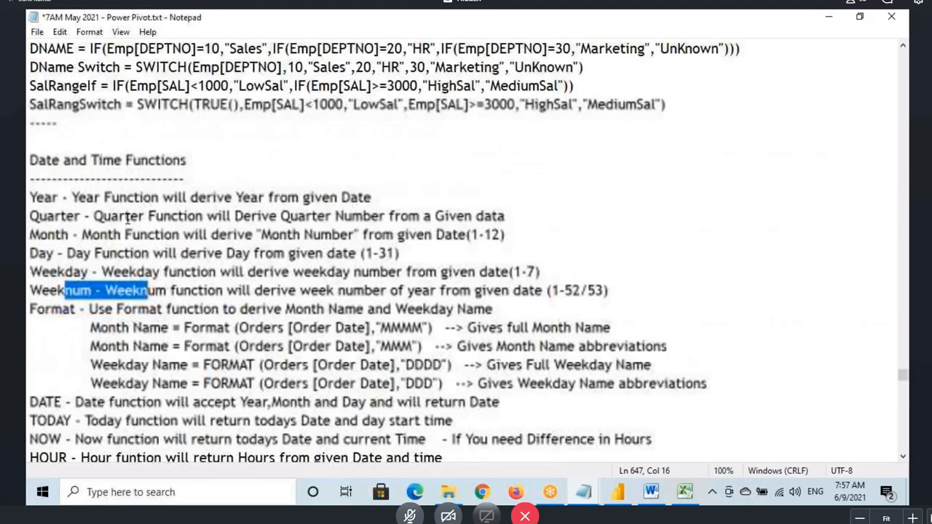
{"action": "scroll", "coordinate": [127, 218], "scroll_direction": "up", "scroll_amount": 2}
{"action": "scroll", "coordinate": [138, 229], "scroll_direction": "down", "scroll_amount": 2}
{"action": "scroll", "coordinate": [137, 230], "scroll_direction": "down", "scroll_amount": 1}
Copy the Time Intelligence introduction from DAX Functions Time Intelligence.txt to below the FYQuarter formula in the Power Pivot notes, and save the file.
{"action": "left_click", "coordinate": [586, 496]}
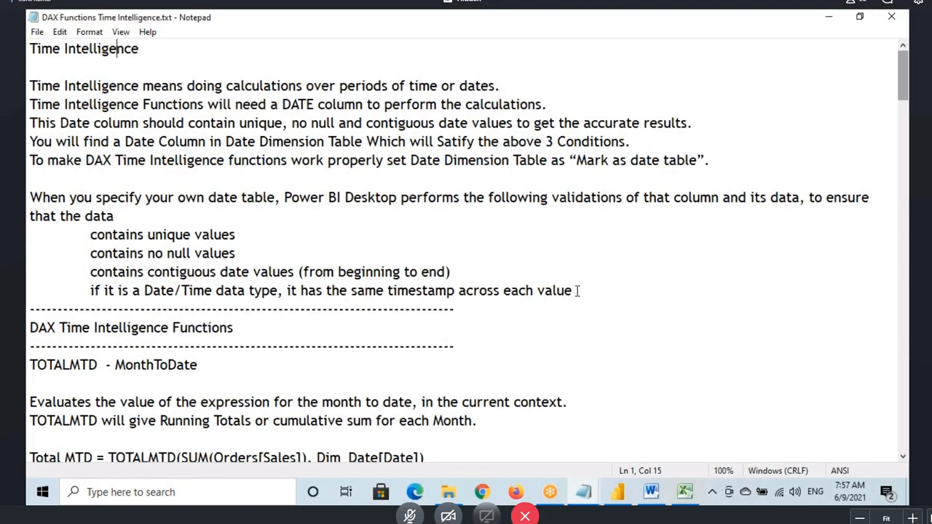
{"action": "left_click_drag", "start_coordinate": [578, 291], "coordinate": [29, 48]}
{"action": "key", "text": "ctrl+c"}
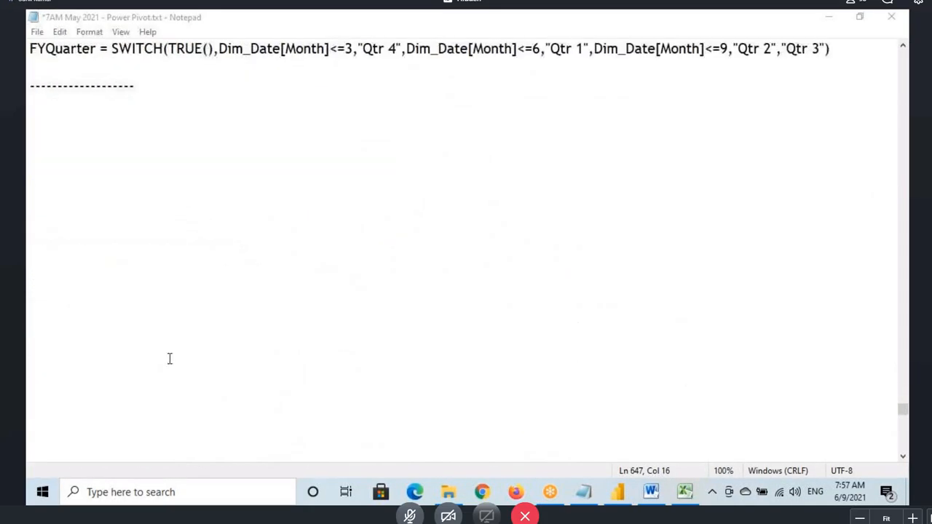
{"action": "left_click", "coordinate": [76, 119]}
{"action": "key", "text": "ctrl+v"}
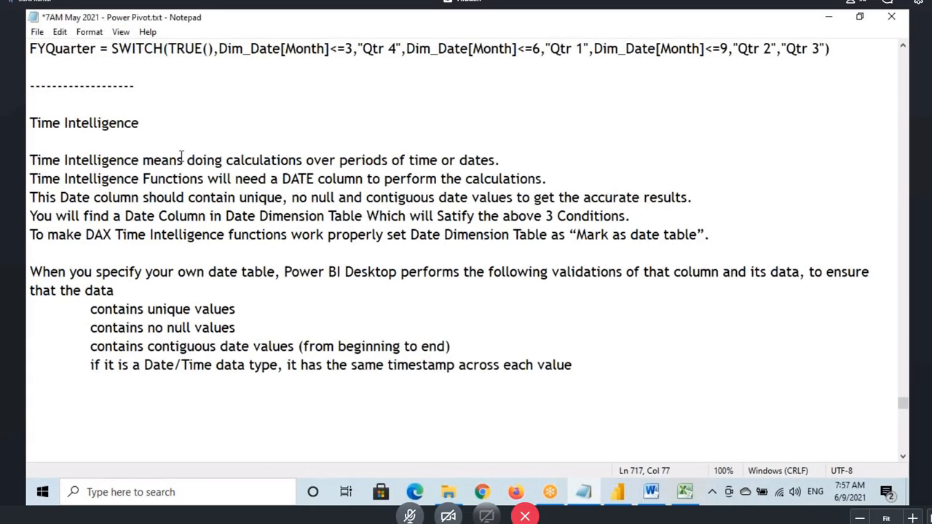
{"action": "key", "text": "ctrl+s"}
{"action": "left_click", "coordinate": [178, 197]}
{"action": "left_click", "coordinate": [155, 214]}
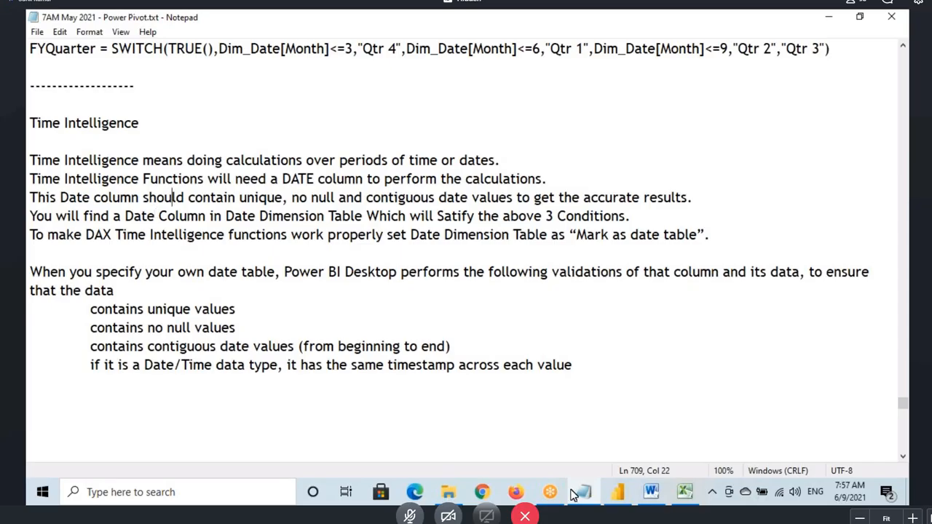
Look back through the notes from the fiscal year formulas to the Date and Time Functions heading, checking the Date table in Power BI Desktop.
{"action": "scroll", "coordinate": [224, 179], "scroll_direction": "up", "scroll_amount": 10}
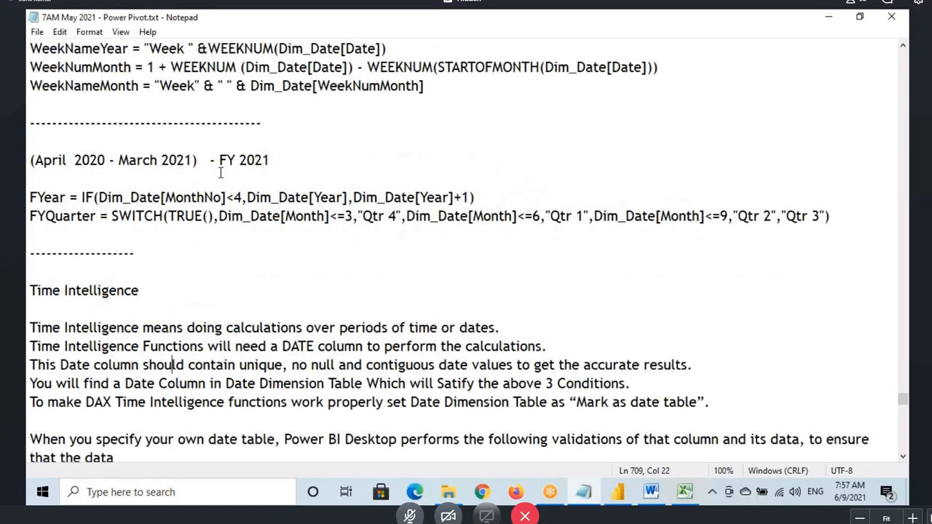
{"action": "left_click_drag", "start_coordinate": [46, 89], "coordinate": [187, 465]}
{"action": "scroll", "coordinate": [188, 307], "scroll_direction": "up", "scroll_amount": 4}
{"action": "scroll", "coordinate": [187, 306], "scroll_direction": "up", "scroll_amount": 8}
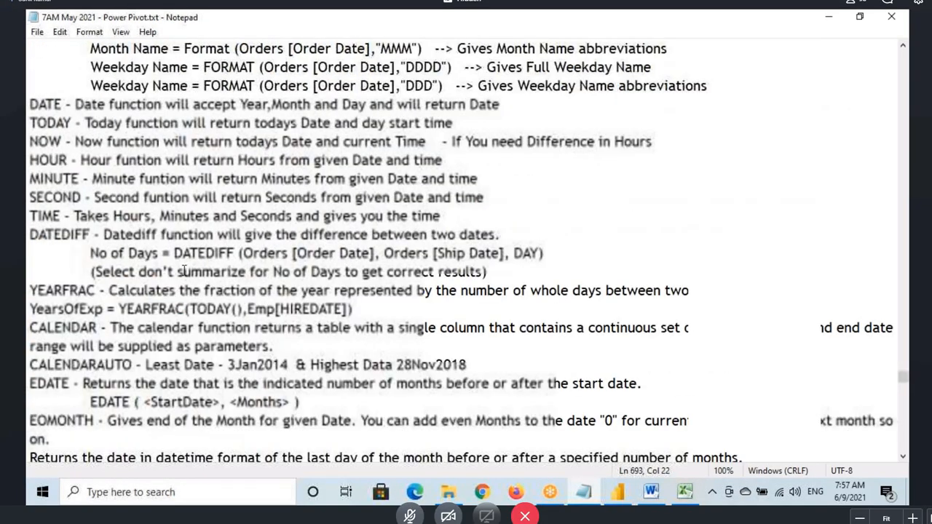
{"action": "left_click", "coordinate": [103, 308]}
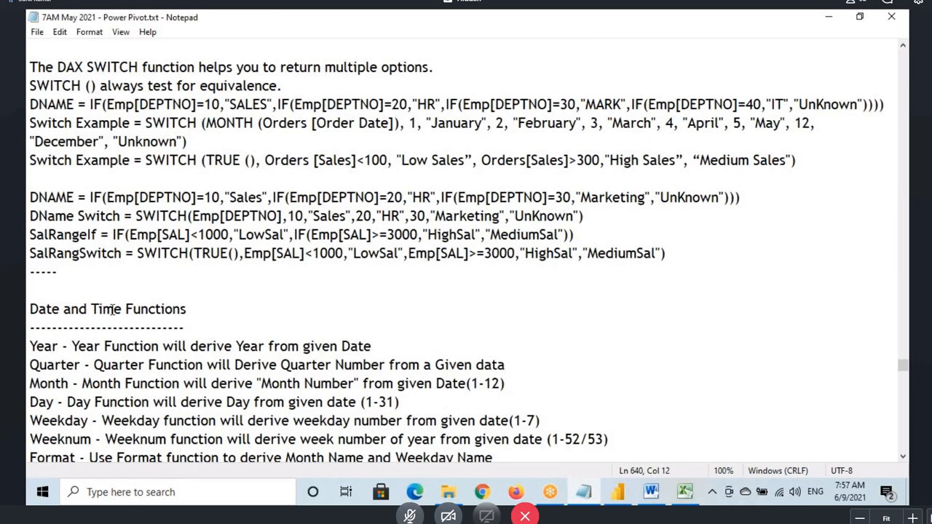
{"action": "left_click", "coordinate": [620, 494]}
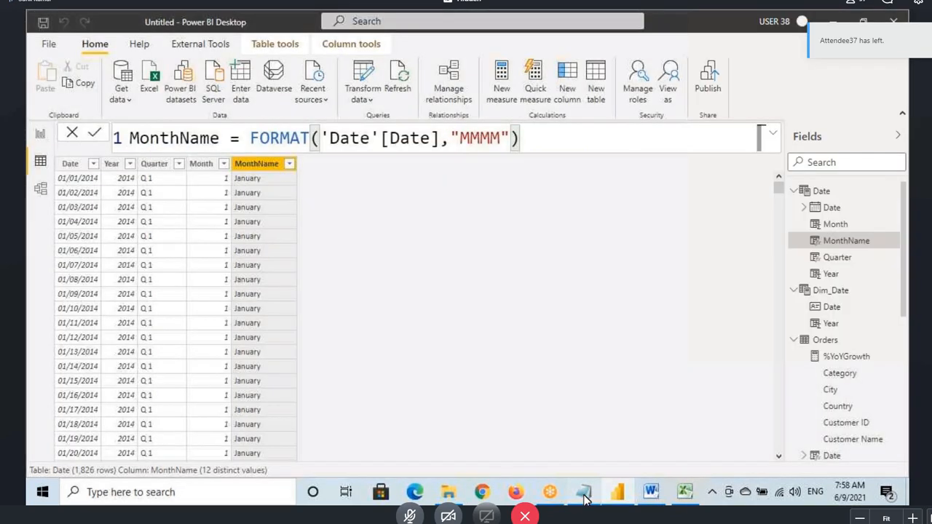
{"action": "left_click", "coordinate": [583, 493]}
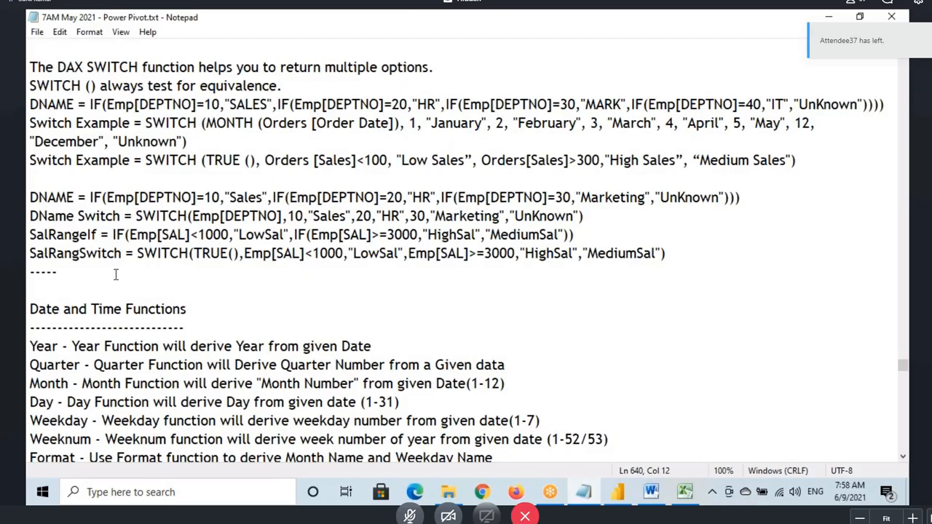
Switch from the Date and Time Functions notes to Power BI Desktop, add a second report page and set its page view to actual size.
{"action": "scroll", "coordinate": [120, 224], "scroll_direction": "down", "scroll_amount": 2}
{"action": "key", "text": "Home"}
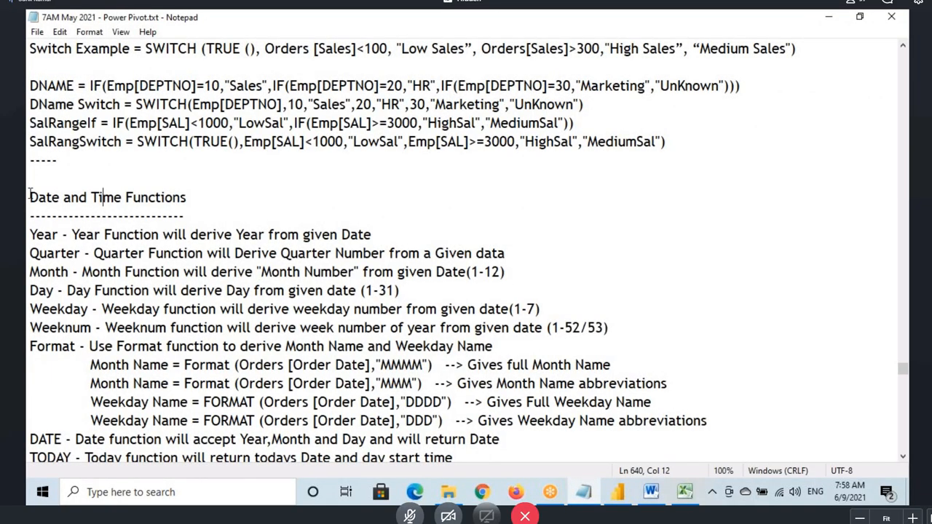
{"action": "left_click", "coordinate": [618, 493]}
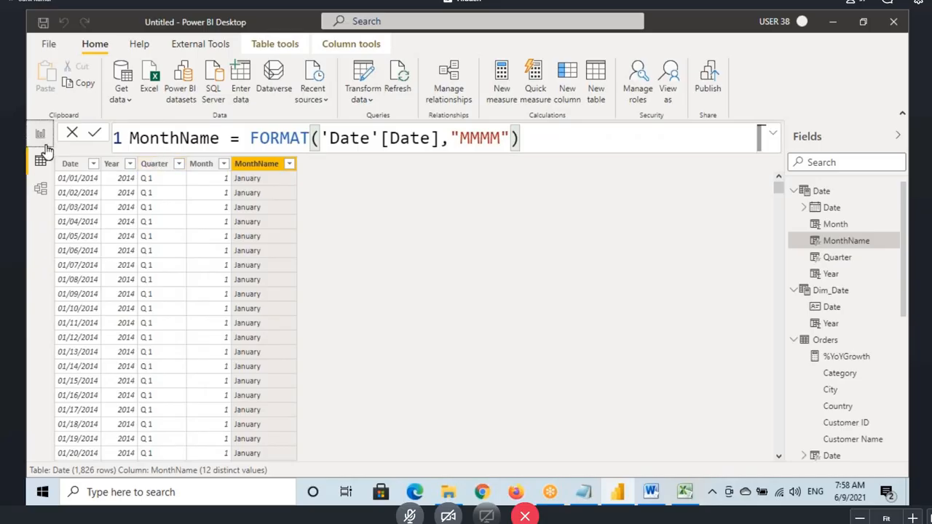
{"action": "left_click", "coordinate": [41, 135]}
{"action": "left_click", "coordinate": [147, 449]}
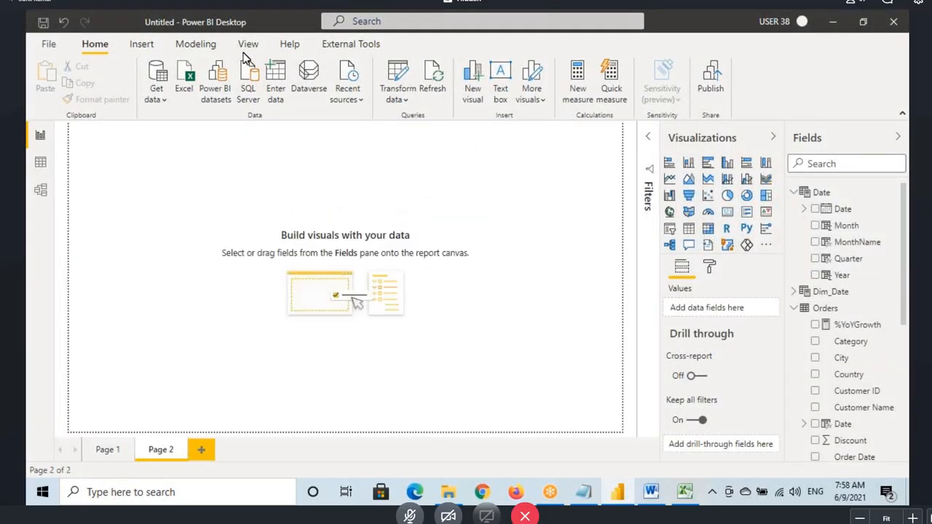
{"action": "left_click", "coordinate": [249, 44]}
{"action": "left_click", "coordinate": [384, 83]}
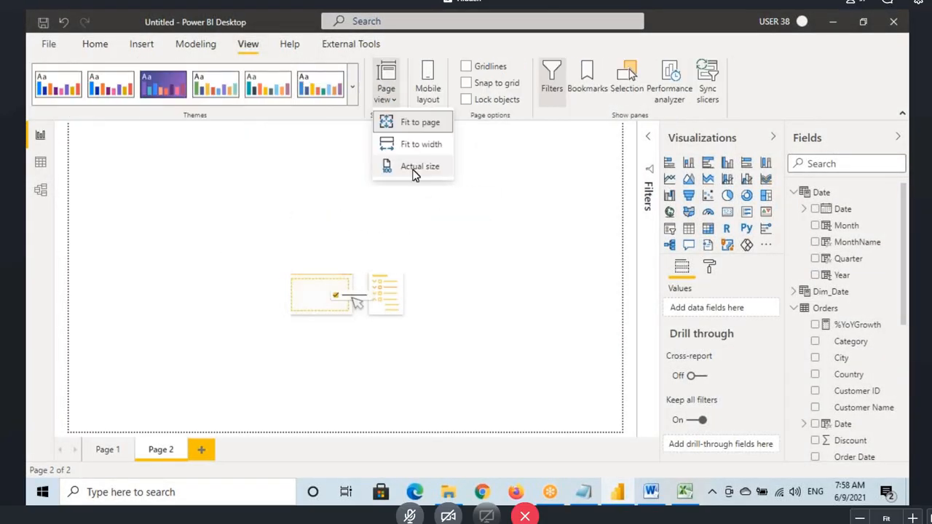
{"action": "left_click", "coordinate": [415, 171]}
Insert a text box on Page 2 and enlarge it to cover most of the visible canvas.
{"action": "left_click", "coordinate": [141, 43]}
{"action": "left_click", "coordinate": [401, 99]}
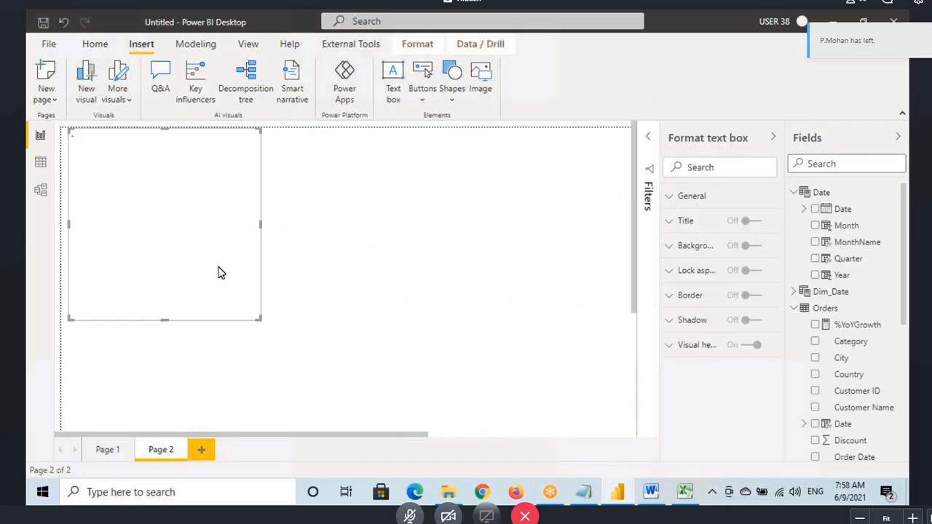
{"action": "left_click_drag", "start_coordinate": [260, 318], "coordinate": [514, 377]}
Copy the Date and Time Functions section from the Power Pivot notes in Notepad into the text box on Page 2 in Power BI Desktop.
{"action": "left_click", "coordinate": [584, 493]}
{"action": "scroll", "coordinate": [136, 225], "scroll_direction": "up", "scroll_amount": 5}
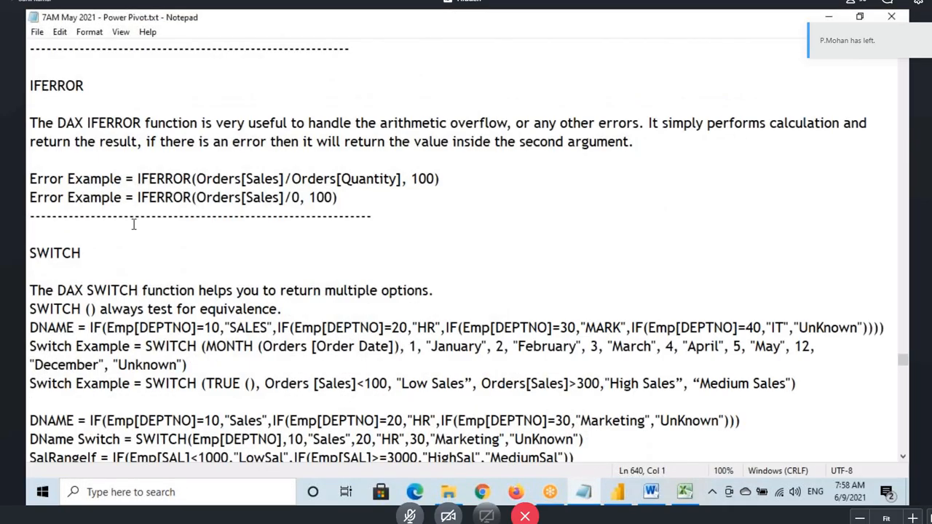
{"action": "scroll", "coordinate": [136, 225], "scroll_direction": "down", "scroll_amount": 8}
{"action": "left_click", "coordinate": [54, 141], "text": "shift"}
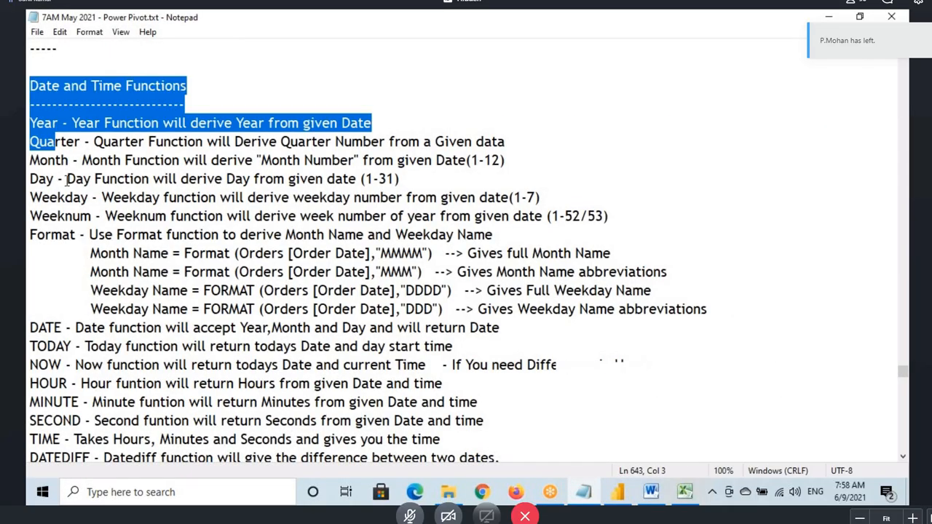
{"action": "left_click_drag", "start_coordinate": [67, 179], "coordinate": [117, 486]}
{"action": "left_click", "coordinate": [618, 492]}
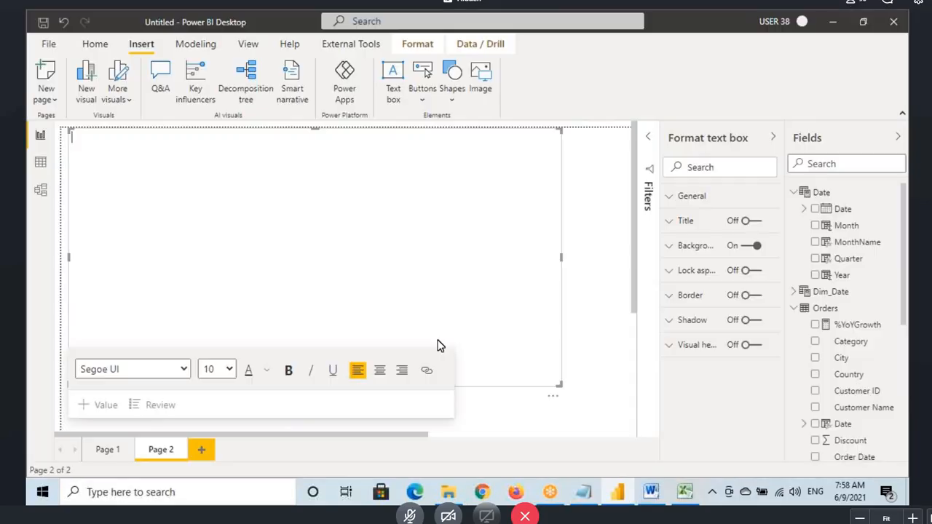
{"action": "key", "text": "ctrl+v"}
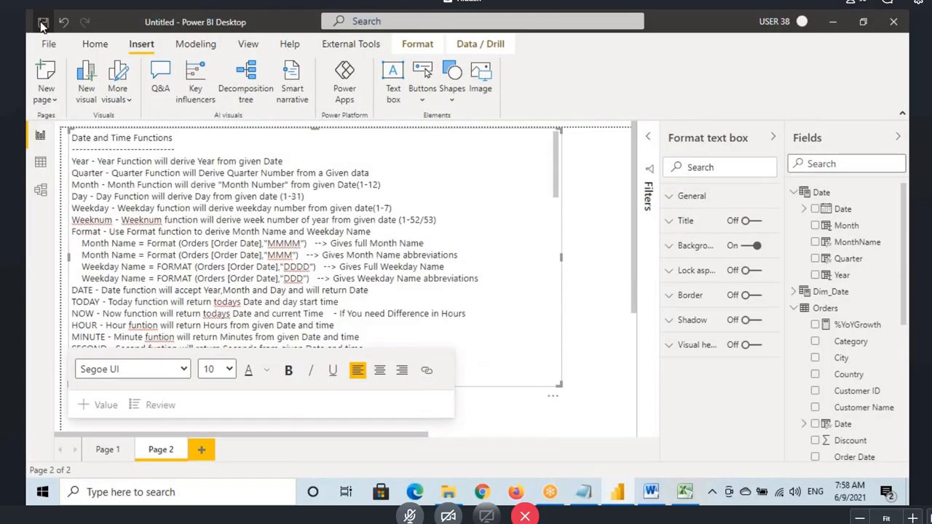
Save the report to the Desktop as "DAX Date & Time Functions" in Power BI file format.
{"action": "left_click", "coordinate": [42, 24]}
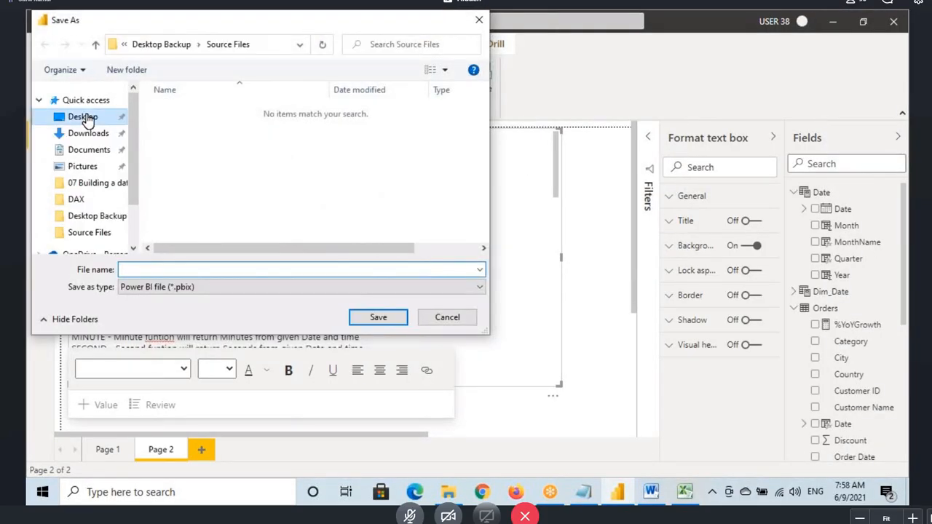
{"action": "left_click", "coordinate": [84, 117]}
{"action": "left_click", "coordinate": [163, 271]}
{"action": "type", "text": "Date &"}
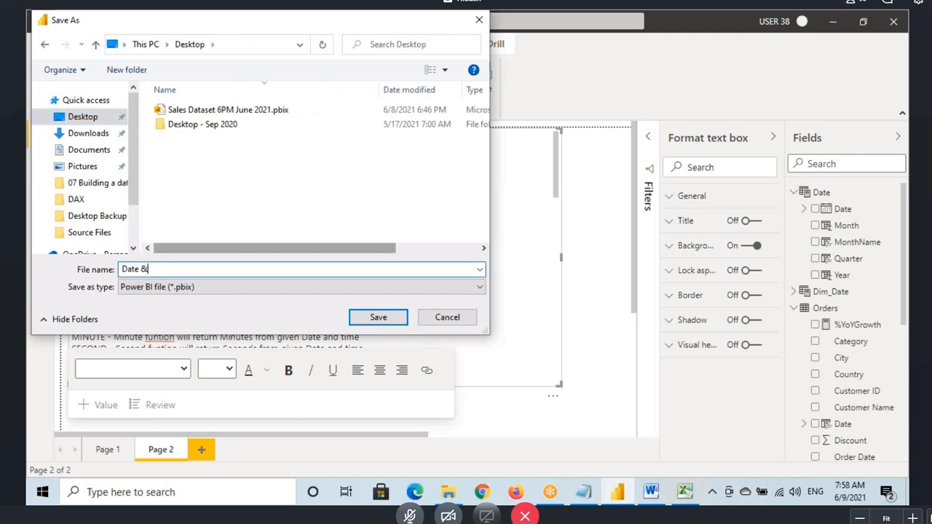
{"action": "type", "text": "Functions"}
{"action": "left_click", "coordinate": [121, 269]}
{"action": "type", "text": "S"}
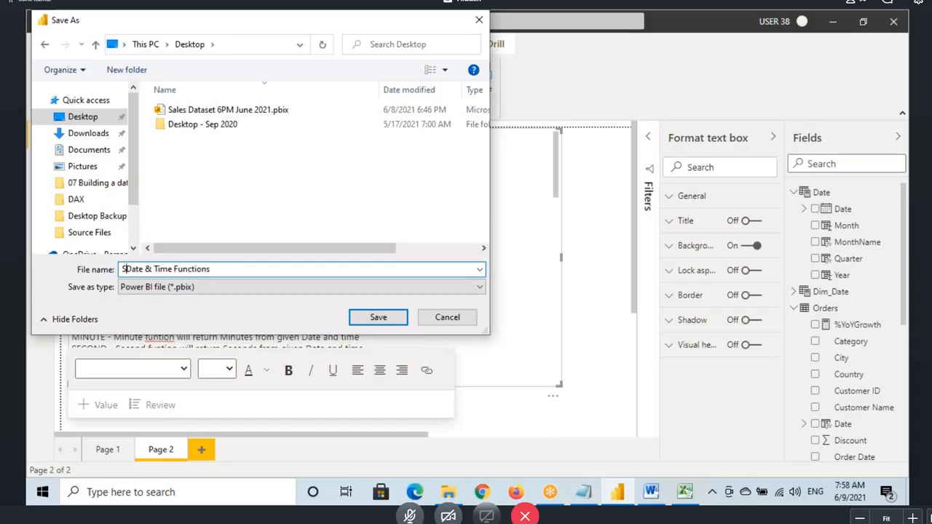
{"action": "key", "text": "BackSpace"}
{"action": "type", "text": "DAX"}
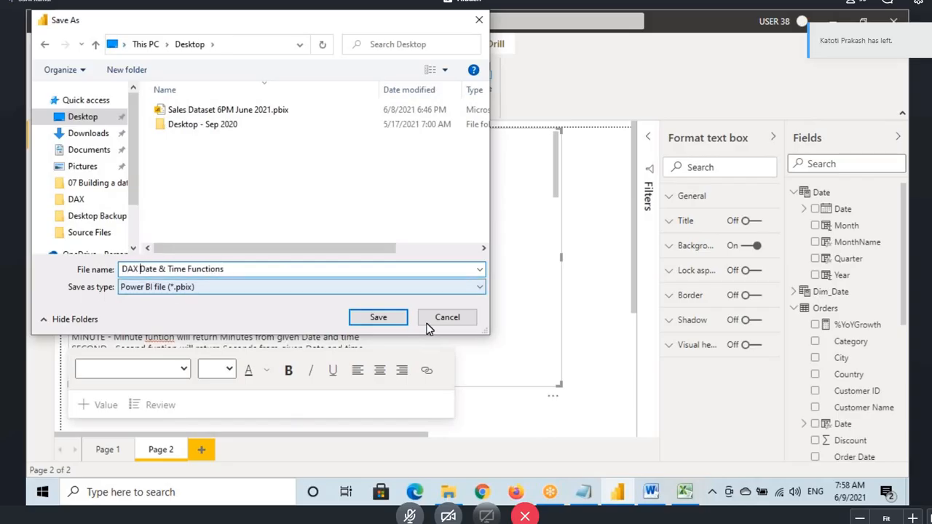
{"action": "left_click", "coordinate": [362, 320]}
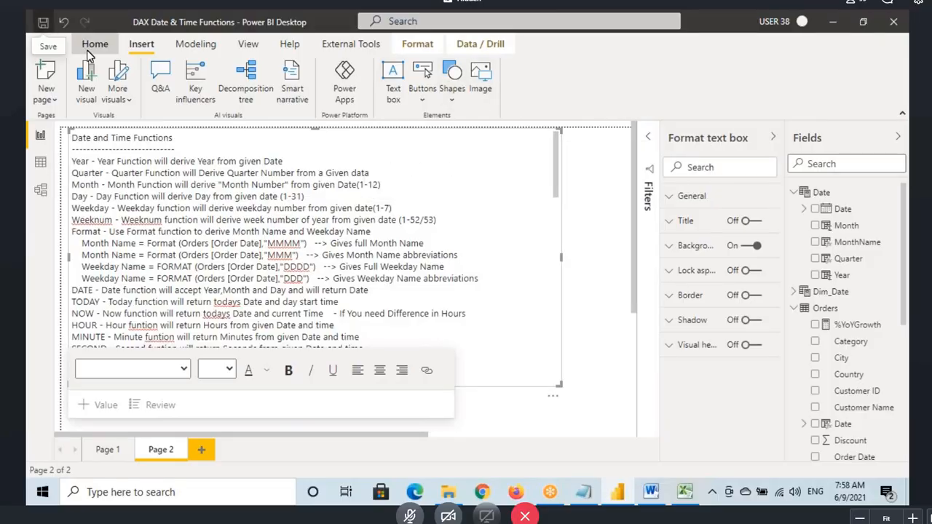
Publish the report to the "7AM May 2021 - Power BI Files" workspace and dismiss the publishing dialog.
{"action": "left_click", "coordinate": [89, 50]}
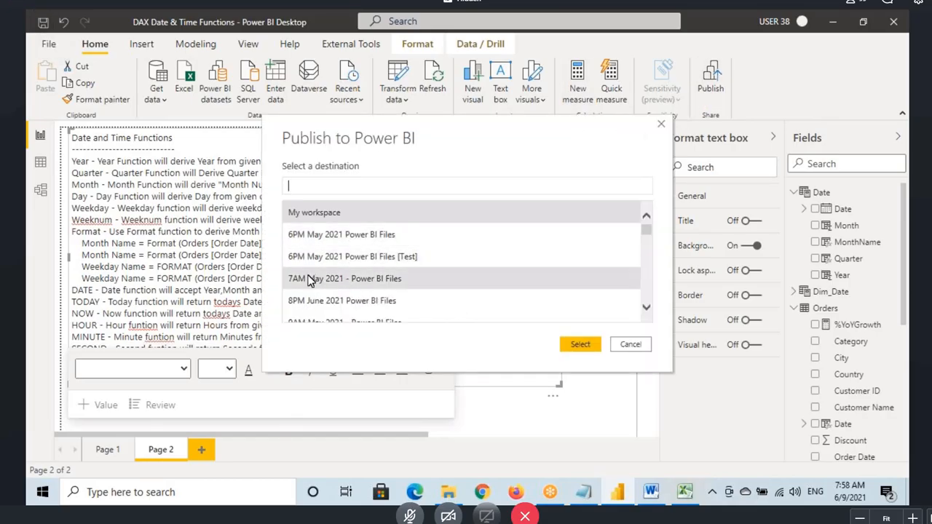
{"action": "left_click", "coordinate": [310, 280]}
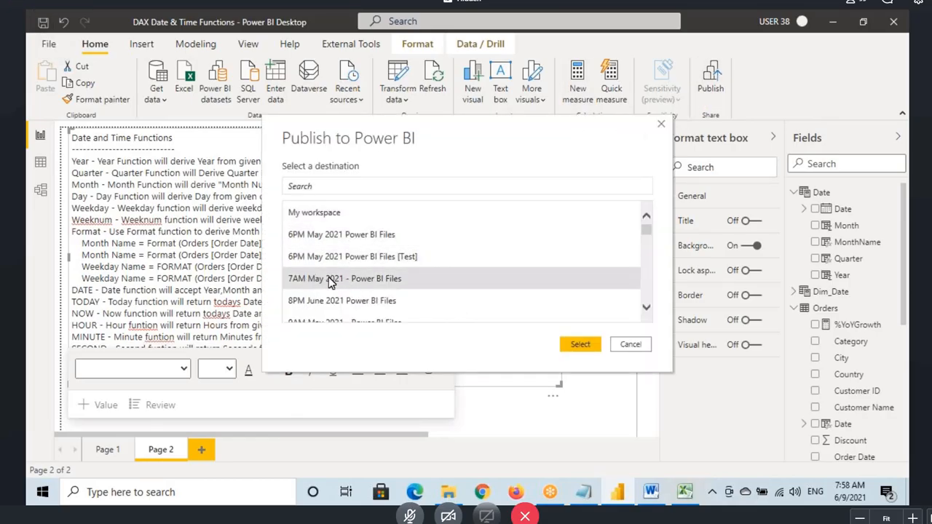
{"action": "left_click", "coordinate": [576, 346]}
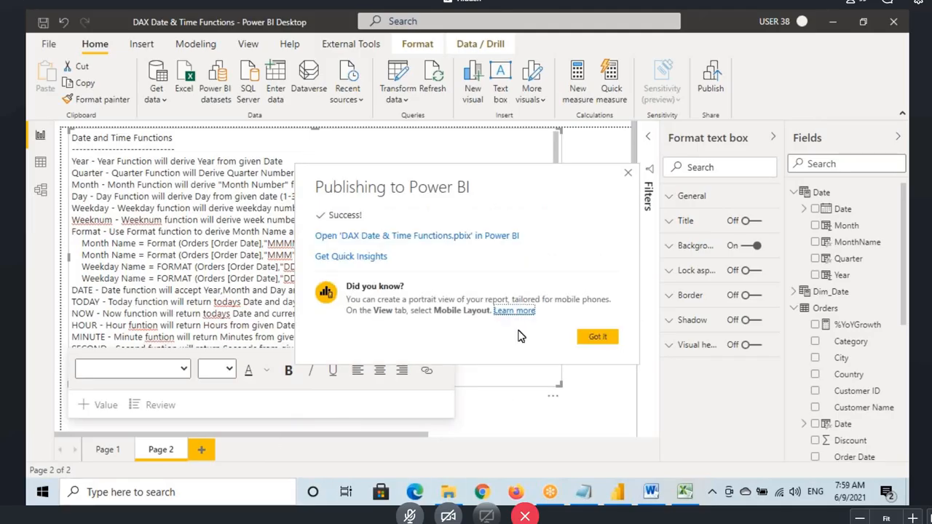
{"action": "left_click", "coordinate": [590, 338]}
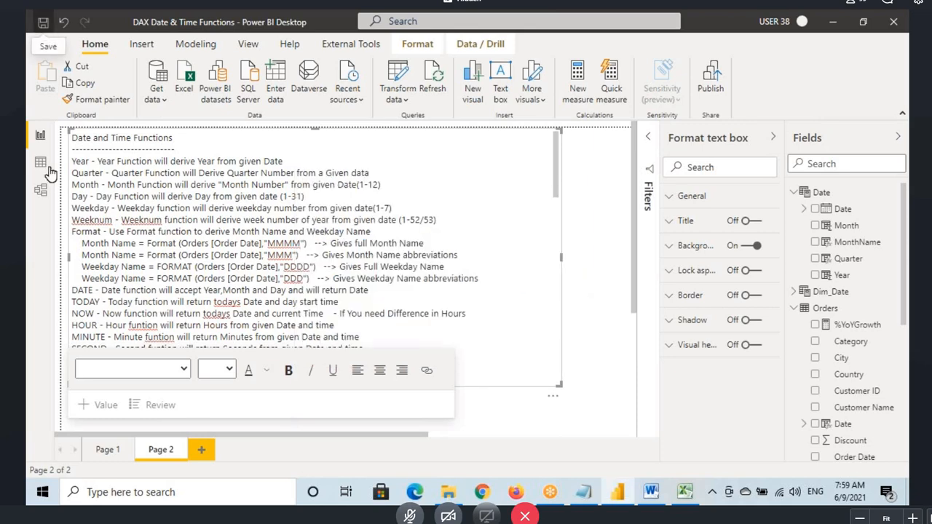
Review the Quarter column formula in the Date table and look over report pages 1 and 2.
{"action": "left_click", "coordinate": [42, 162]}
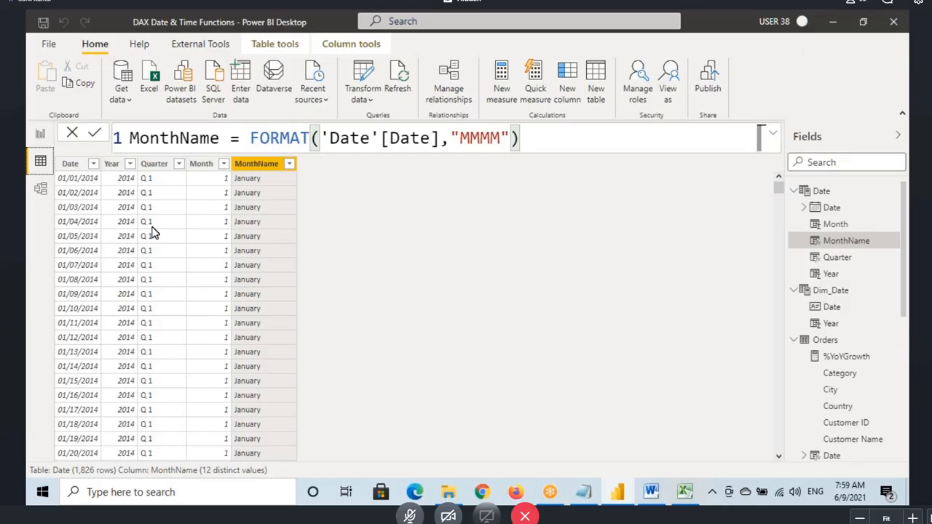
{"action": "left_click", "coordinate": [154, 164]}
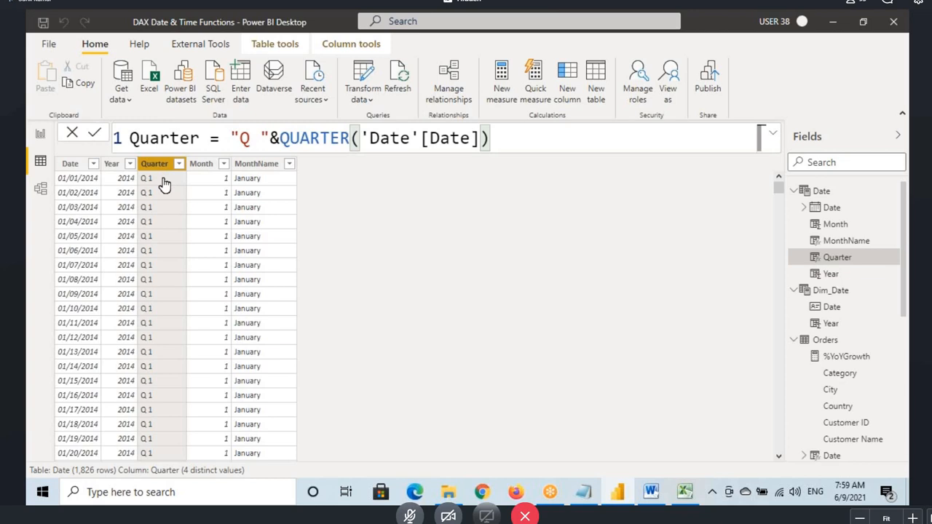
{"action": "left_click", "coordinate": [40, 134]}
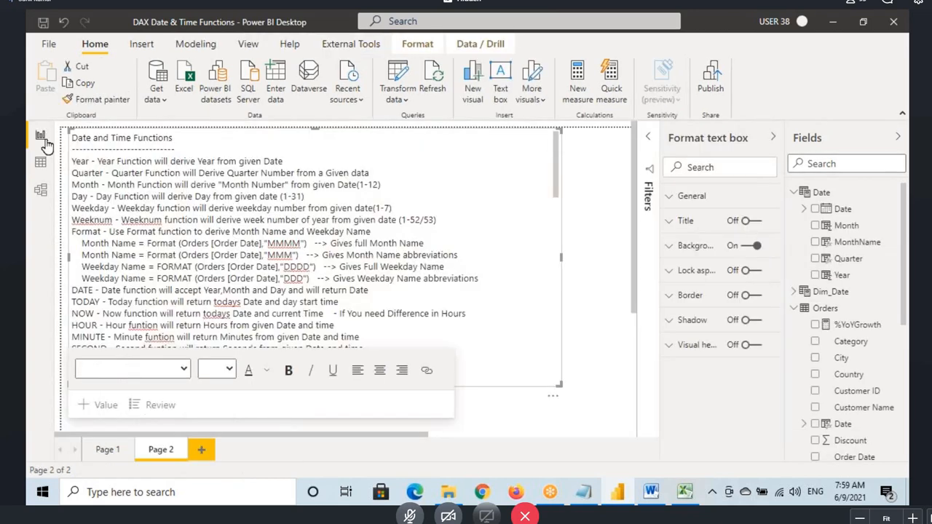
{"action": "left_click", "coordinate": [108, 449]}
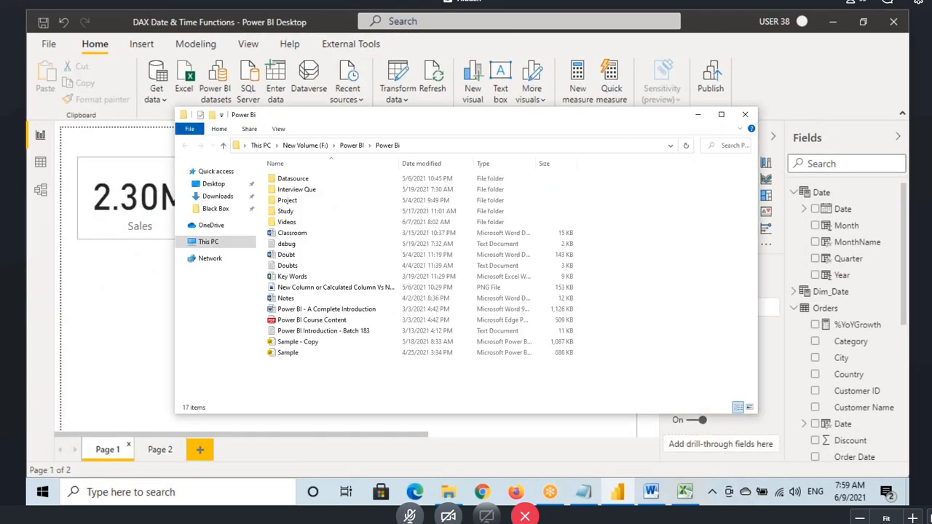
{"action": "left_click", "coordinate": [161, 450]}
Add a third report page at actual size and place an empty table visual near its upper-left corner.
{"action": "left_click", "coordinate": [201, 450]}
{"action": "left_click", "coordinate": [247, 44]}
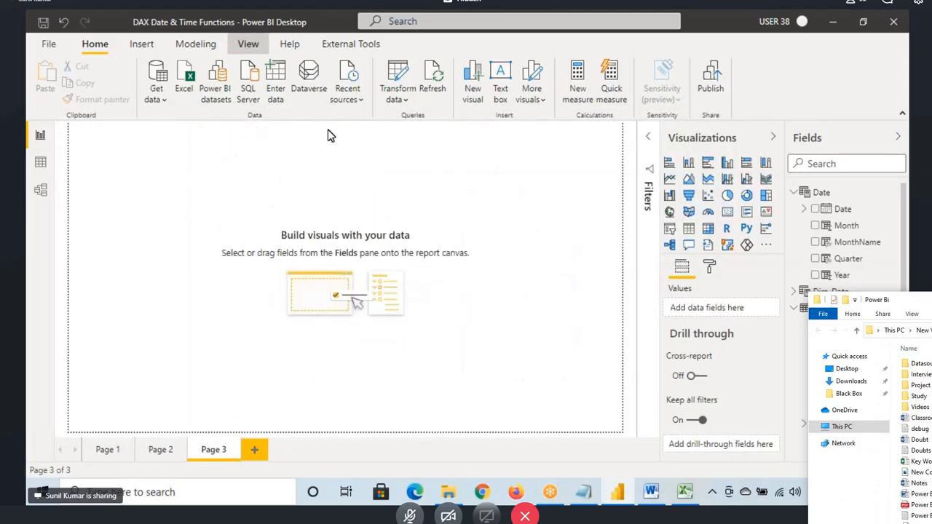
{"action": "left_click", "coordinate": [386, 88]}
{"action": "left_click", "coordinate": [389, 166]}
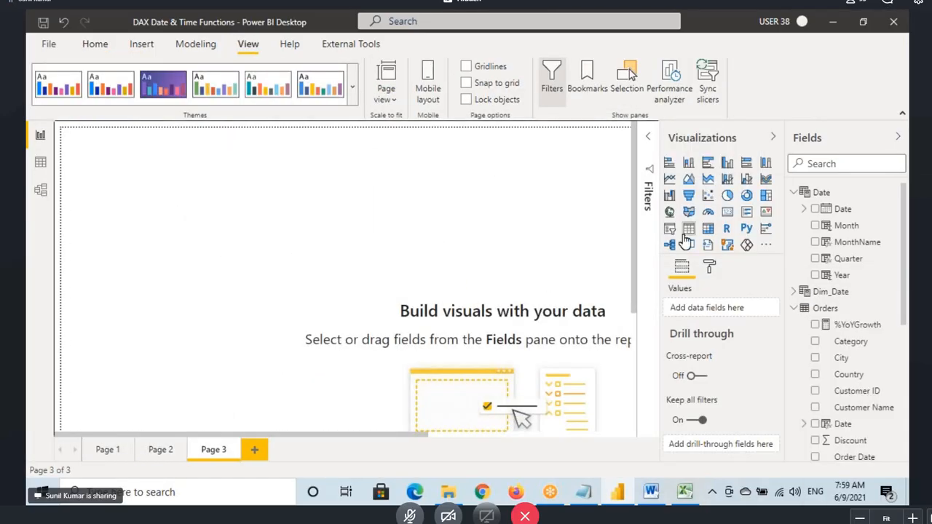
{"action": "left_click", "coordinate": [688, 228]}
{"action": "left_click_drag", "start_coordinate": [219, 264], "coordinate": [253, 289]}
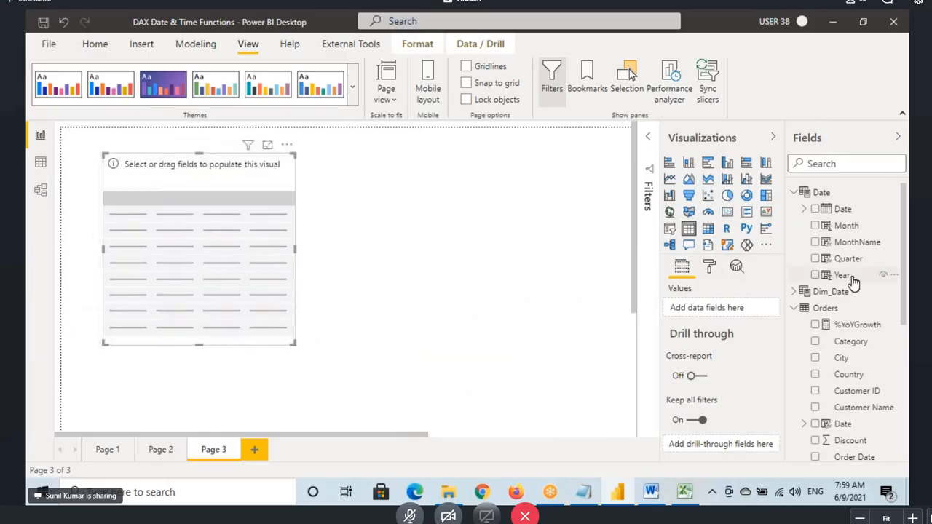
Expand the Dim_Date fields and compare the definitions and columns of the Dim_Date and Date tables.
{"action": "scroll", "coordinate": [801, 262], "scroll_direction": "down", "scroll_amount": 2}
{"action": "left_click", "coordinate": [795, 223]}
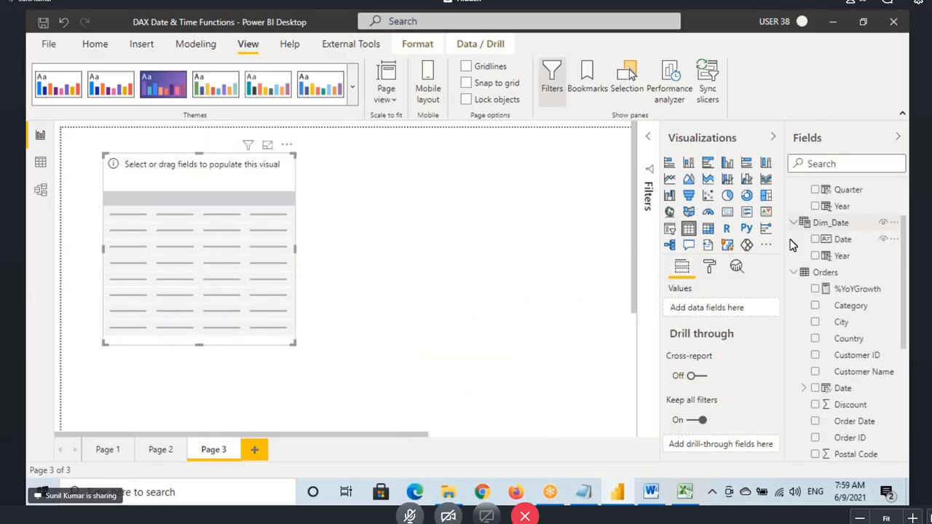
{"action": "left_click", "coordinate": [39, 166]}
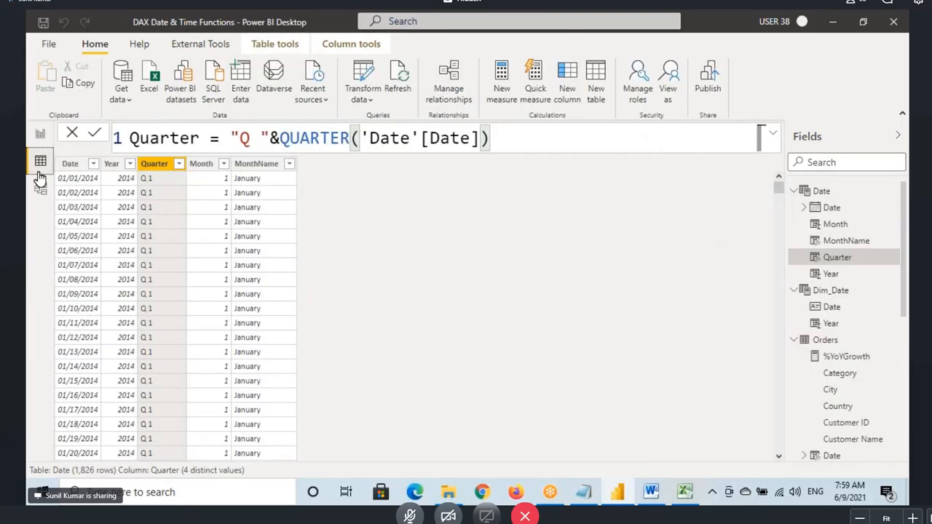
{"action": "left_click", "coordinate": [834, 290]}
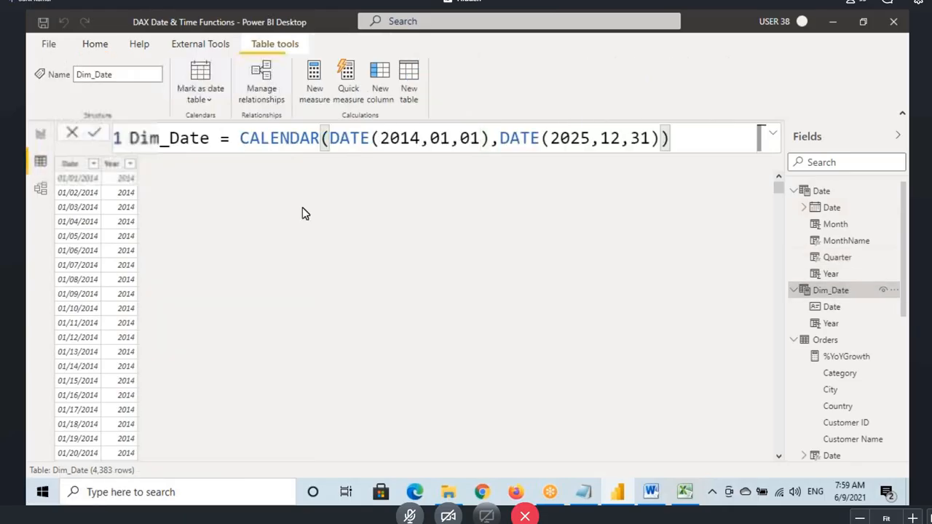
{"action": "left_click", "coordinate": [827, 195]}
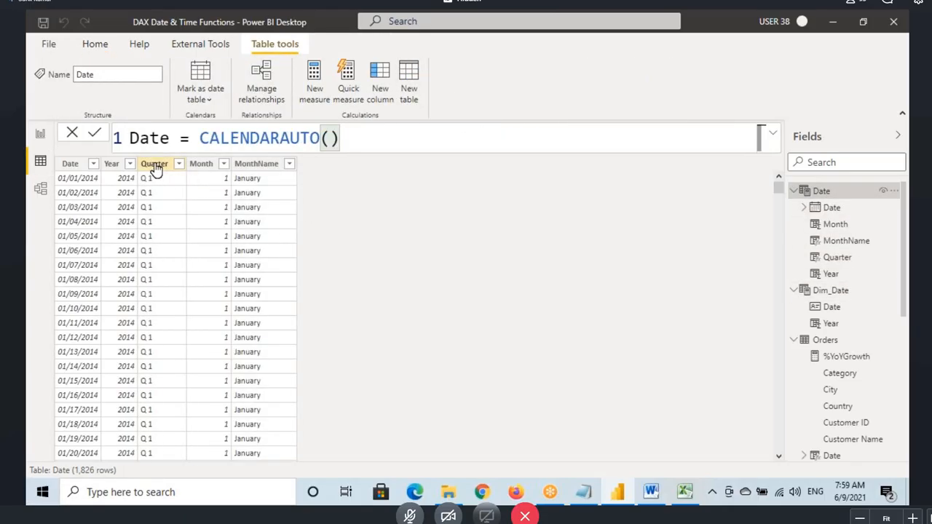
Copy the Date table's Quarter formula, "Q "&QUARTER('Date'[Date]), into a new calculated column in Dim_Date.
{"action": "left_click", "coordinate": [153, 165]}
{"action": "left_click_drag", "start_coordinate": [491, 138], "coordinate": [129, 138]}
{"action": "key", "text": "ctrl+c"}
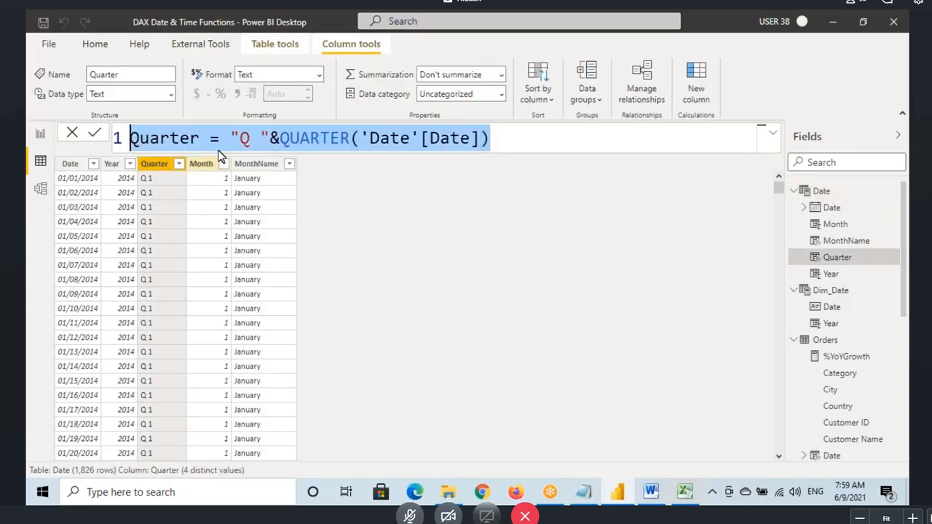
{"action": "left_click", "coordinate": [831, 290]}
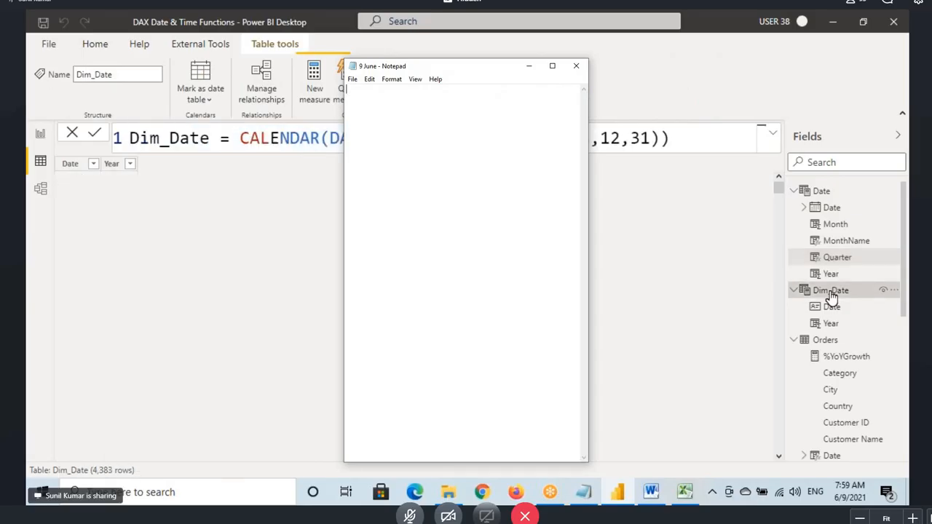
{"action": "left_click", "coordinate": [113, 164]}
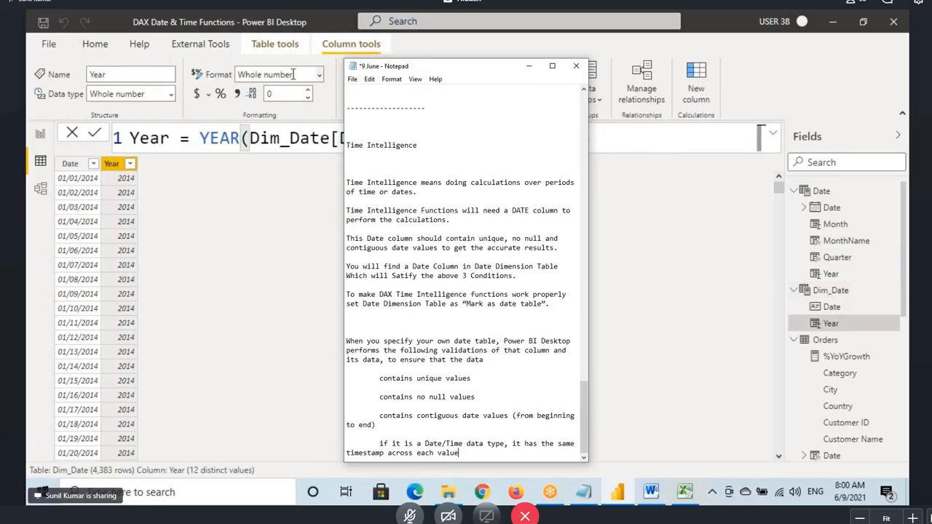
{"action": "left_click", "coordinate": [267, 178]}
{"action": "key", "text": "ctrl+v"}
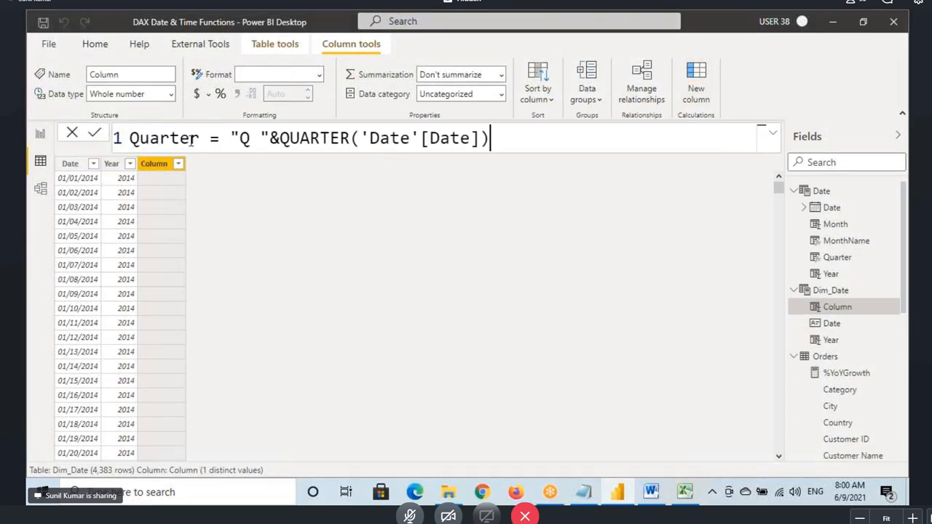